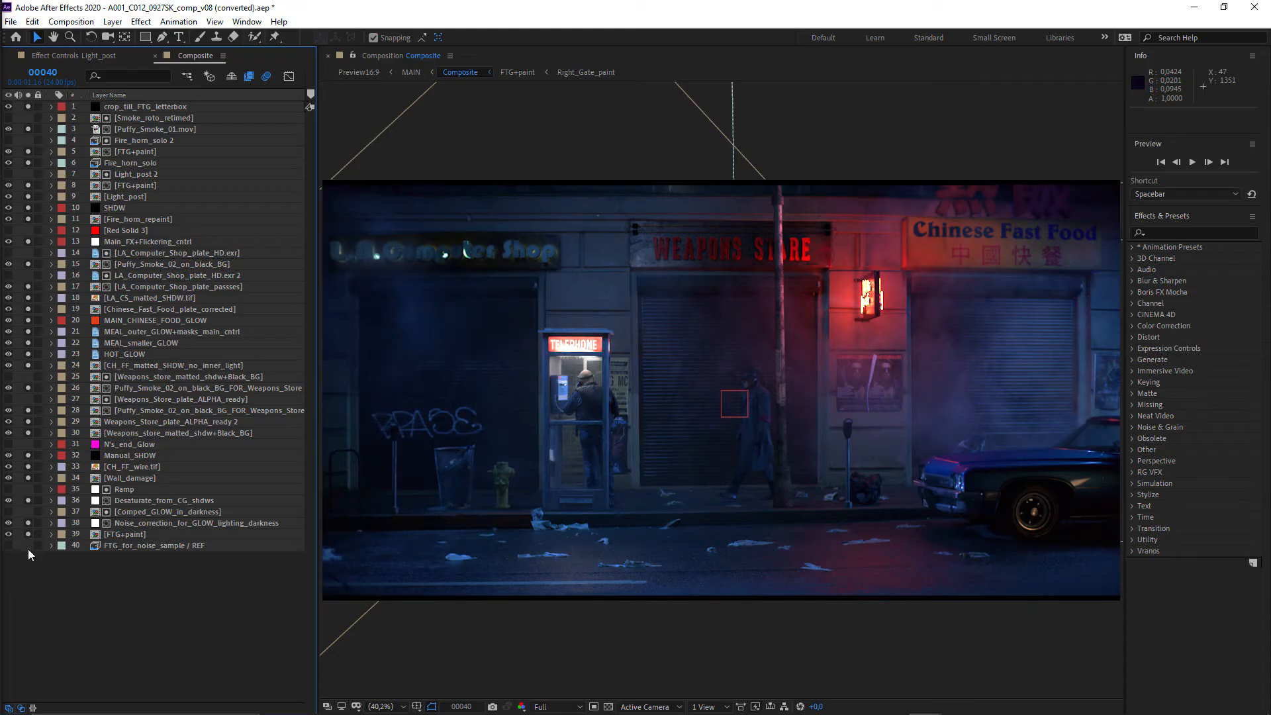
Step: Select all layers in the Composite composition and toggle layer solo switches
left_click(129, 534)
key("ctrl+a")
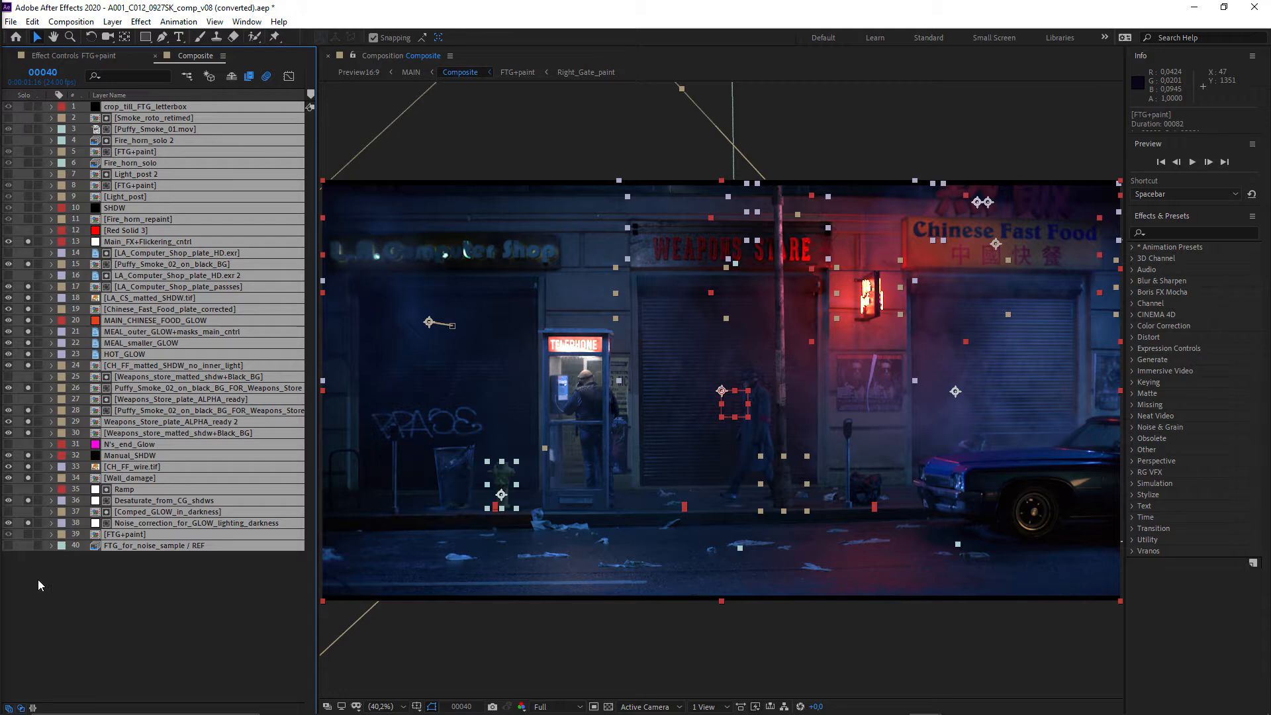
left_click(17, 553)
left_click(28, 545, "alt")
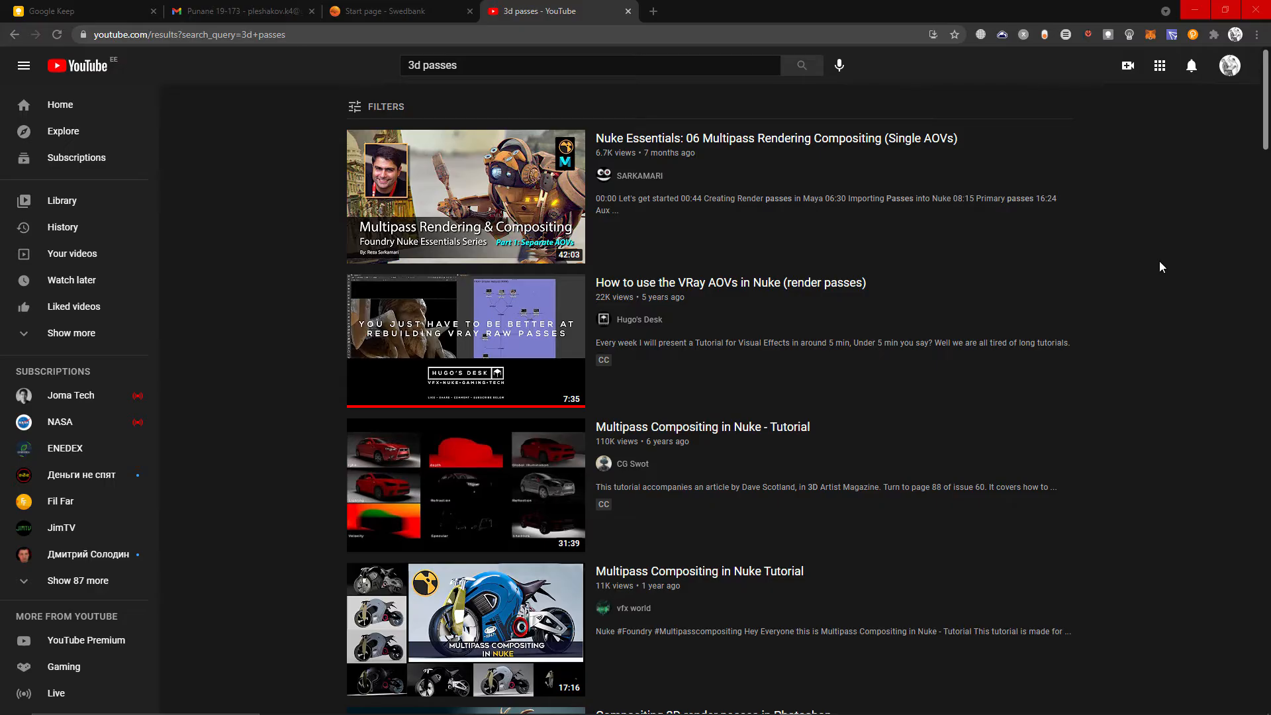
Step: Look through the YouTube search results for "3d passes" in the browser
scroll(1158, 265, "down", 5)
scroll(1160, 263, "down", 5)
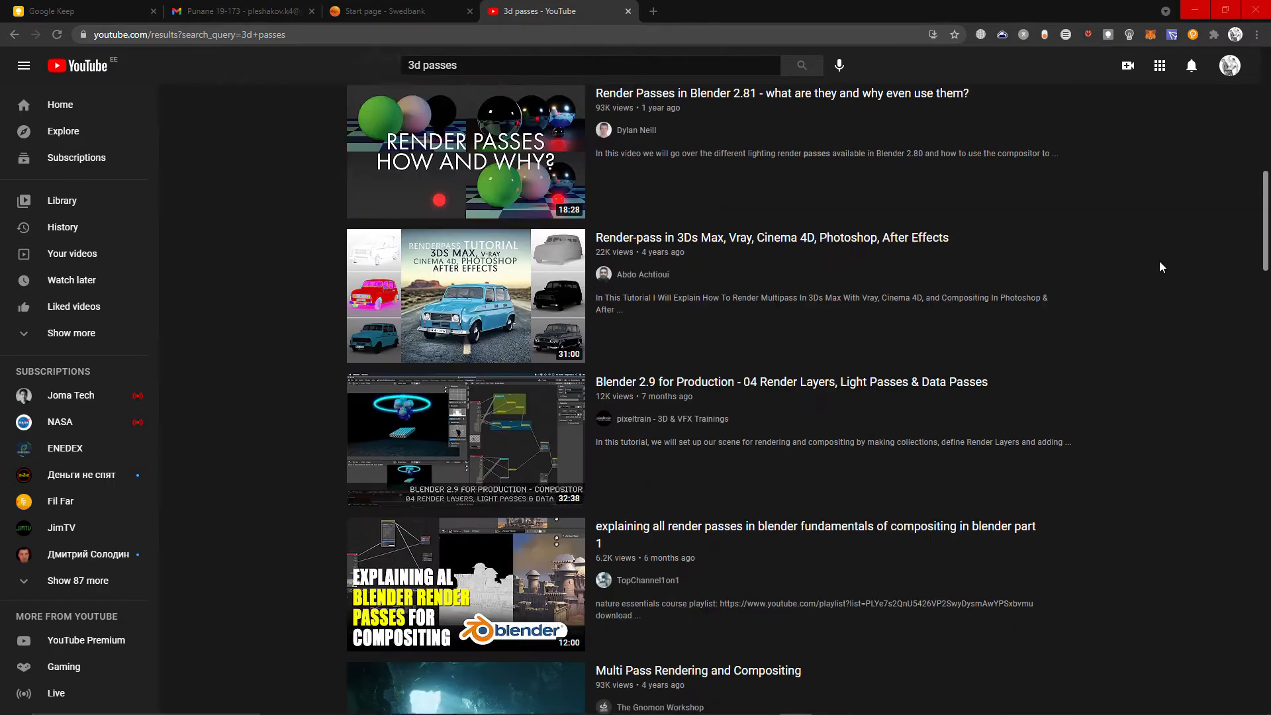
scroll(1160, 263, "up", 12)
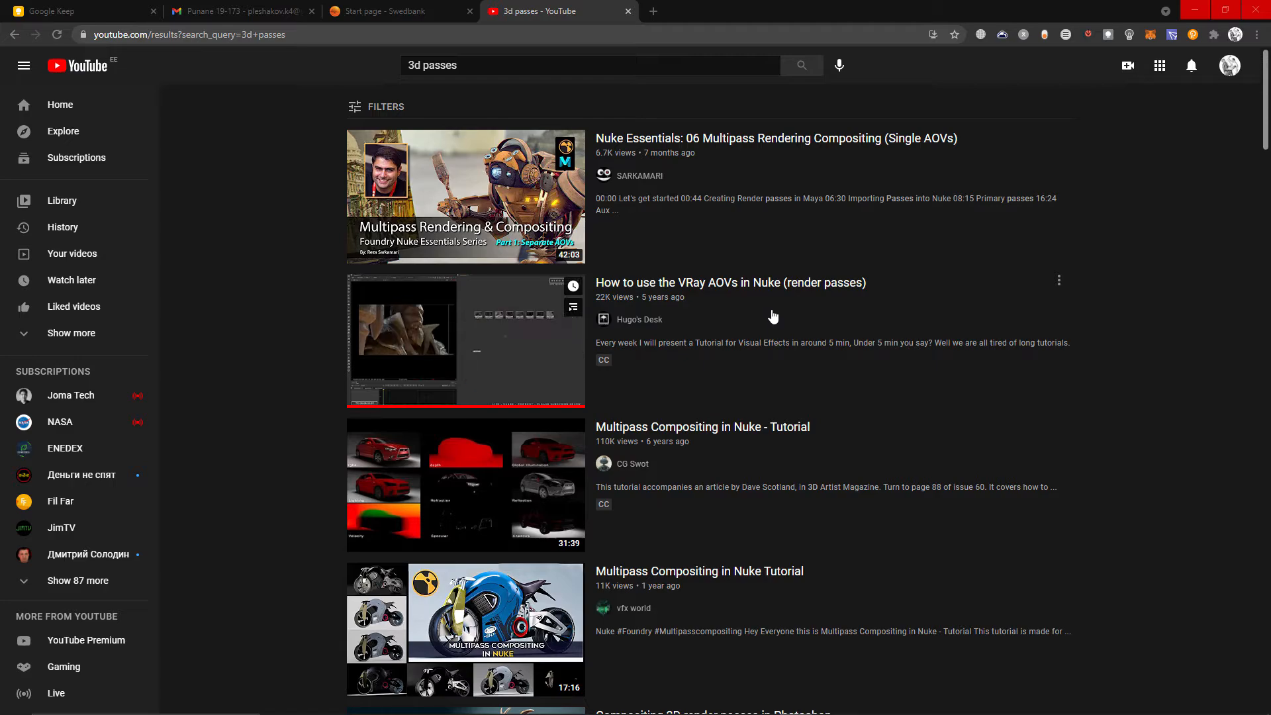
Step: Switch to the After Effects passes project and solo the Beauty layer to compare it with the combined render passes
left_click(730, 701)
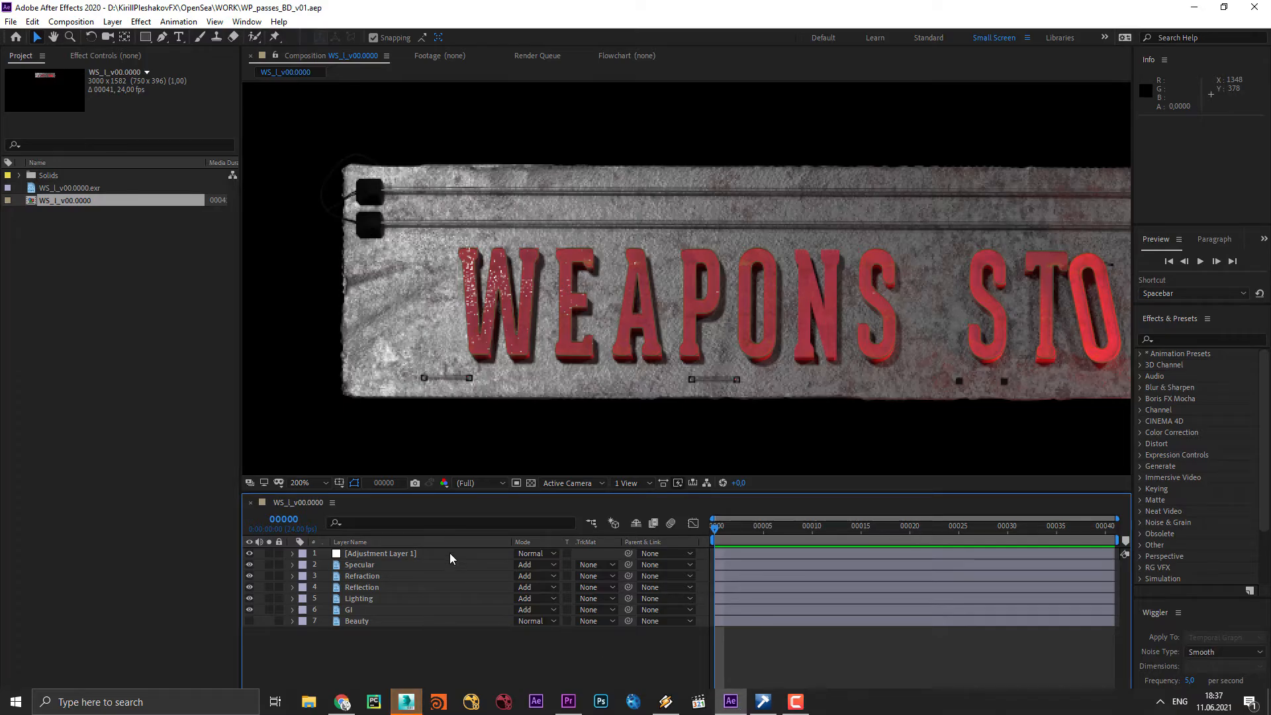
left_click(250, 620)
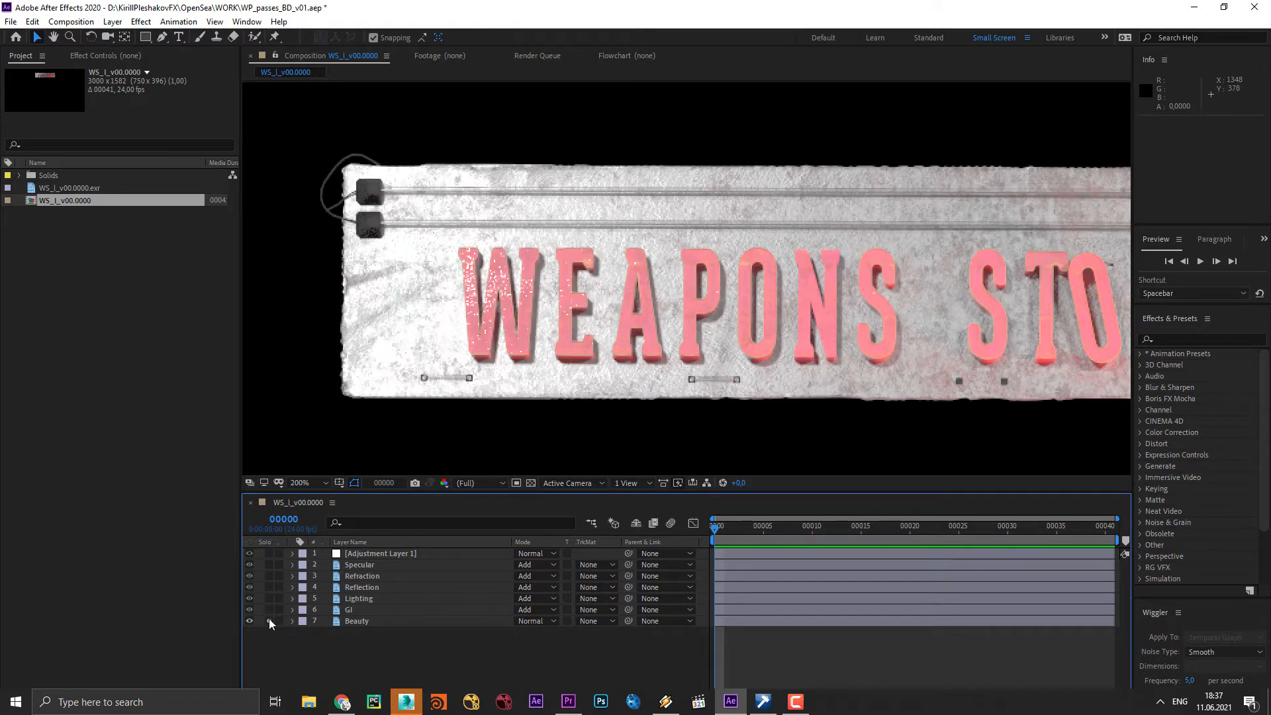
left_click(269, 620)
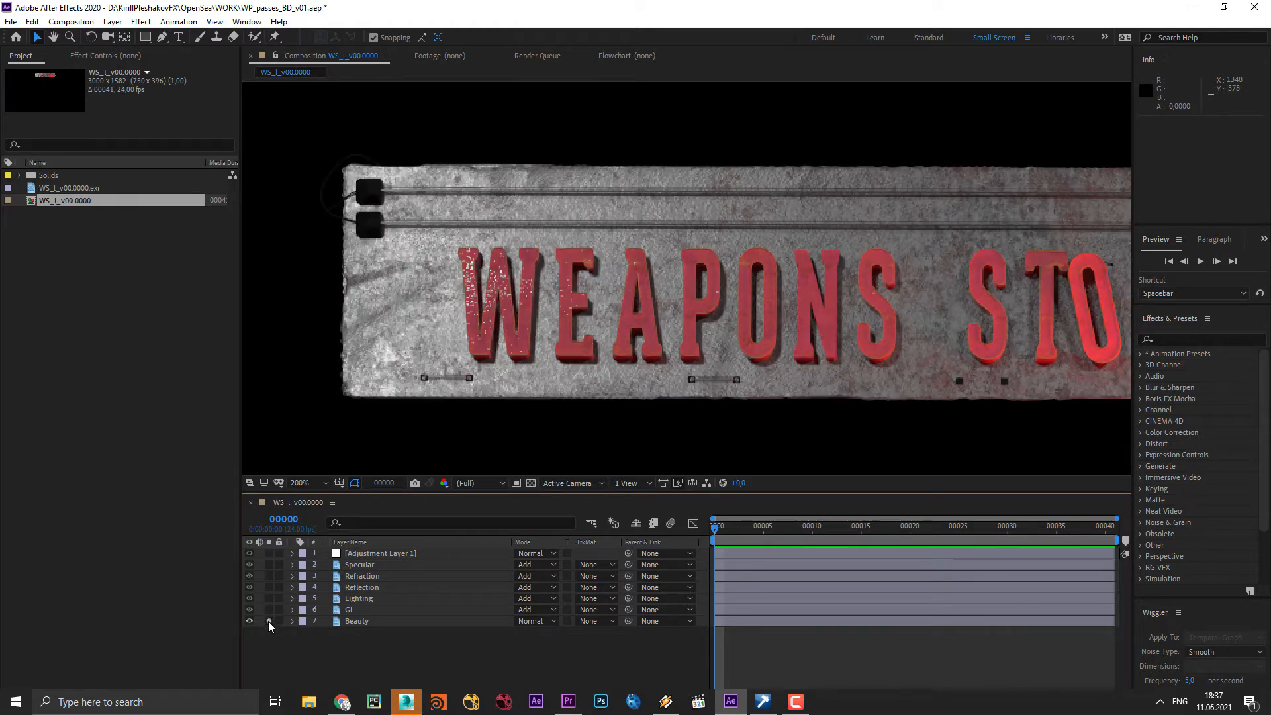
left_click(250, 621)
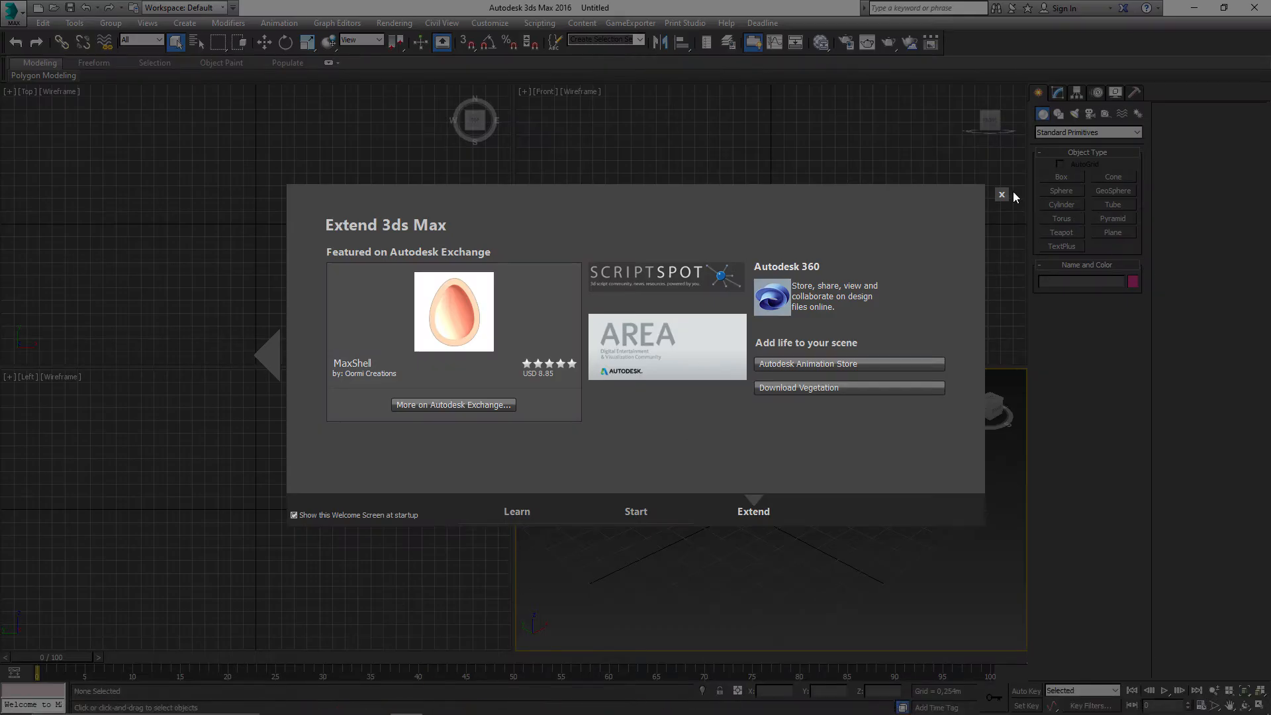
Step: Dismiss the 3ds Max welcome screen and create an upright box in the maximized Perspective view
left_click(999, 193)
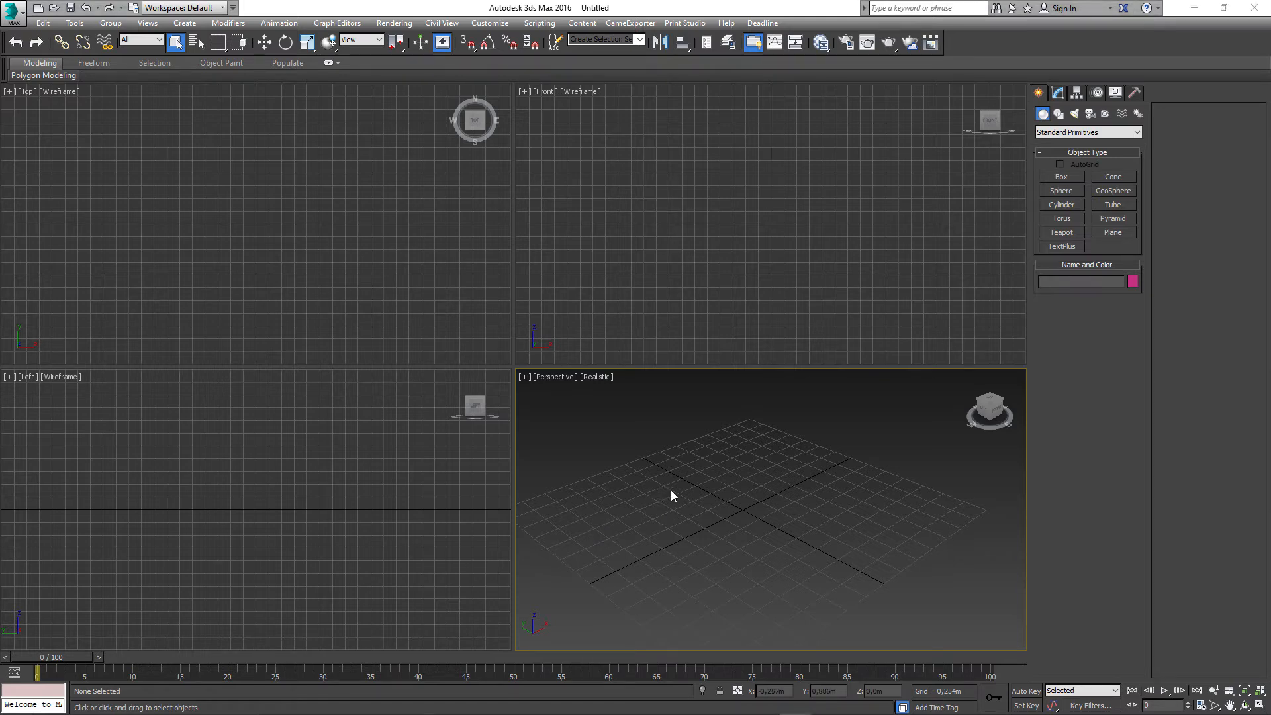
key("alt+w")
left_click(1061, 177)
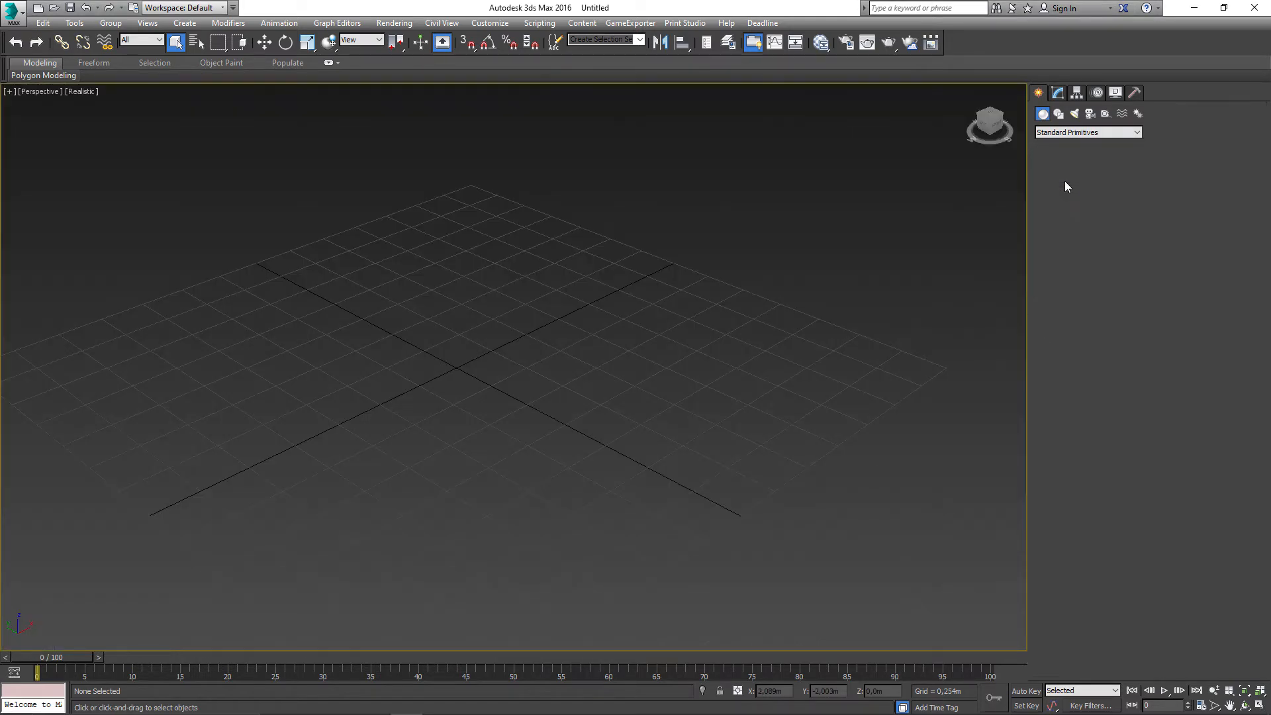
left_click_drag(431, 284, 654, 435)
left_click(724, 231)
left_click_drag(783, 305, 646, 454)
Step: Create a V-Ray plane light beside the box and reposition it to illuminate the box
left_click(1077, 114)
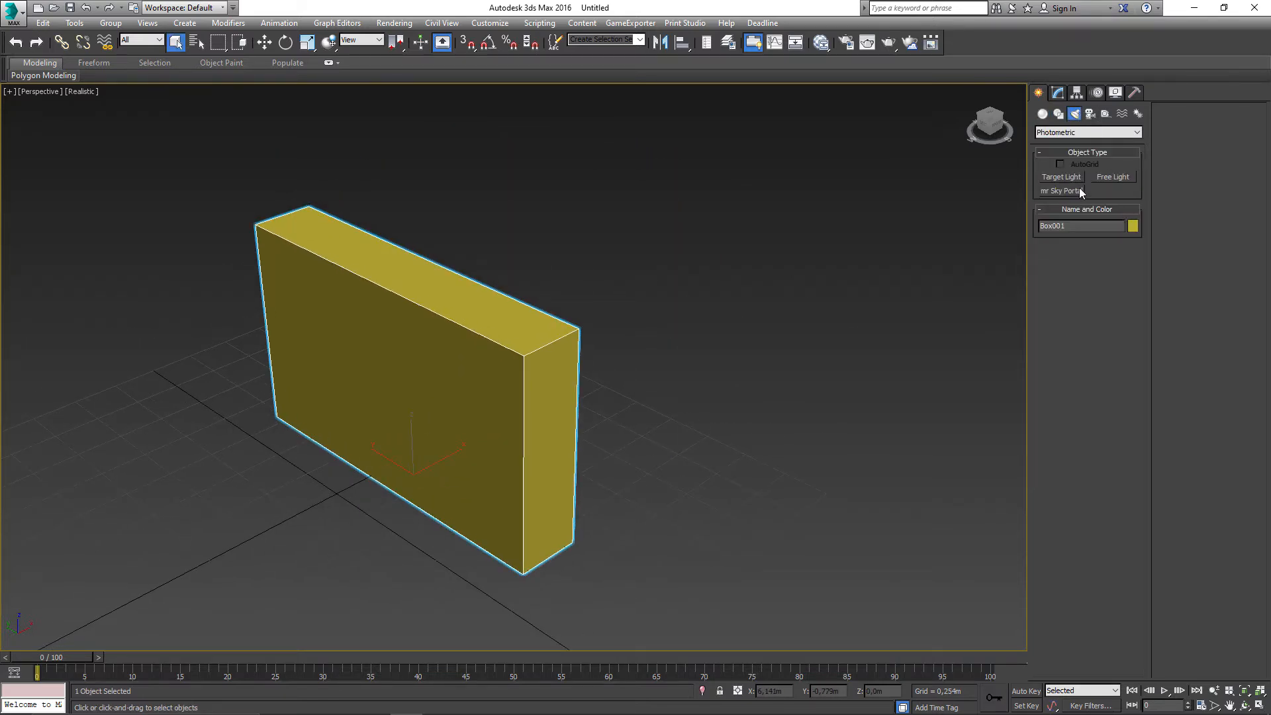
left_click(1074, 133)
left_click(1046, 168)
left_click(1059, 132)
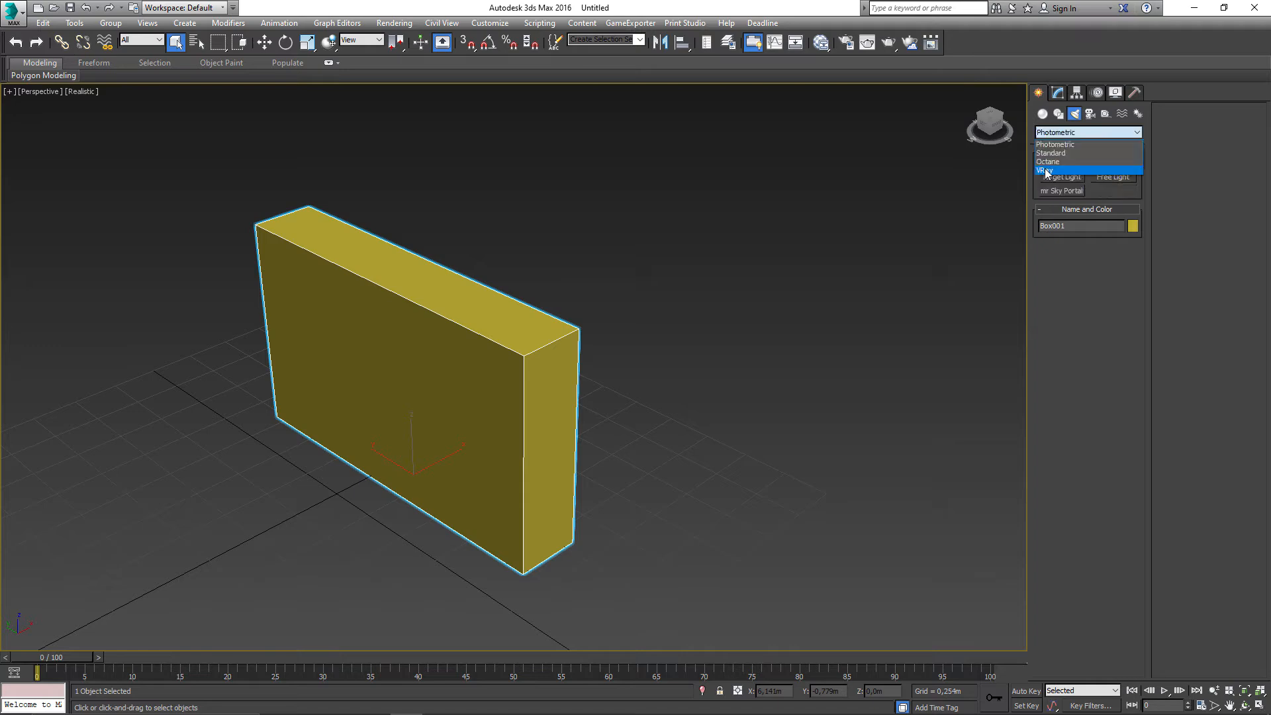
left_click(1045, 168)
left_click(1063, 177)
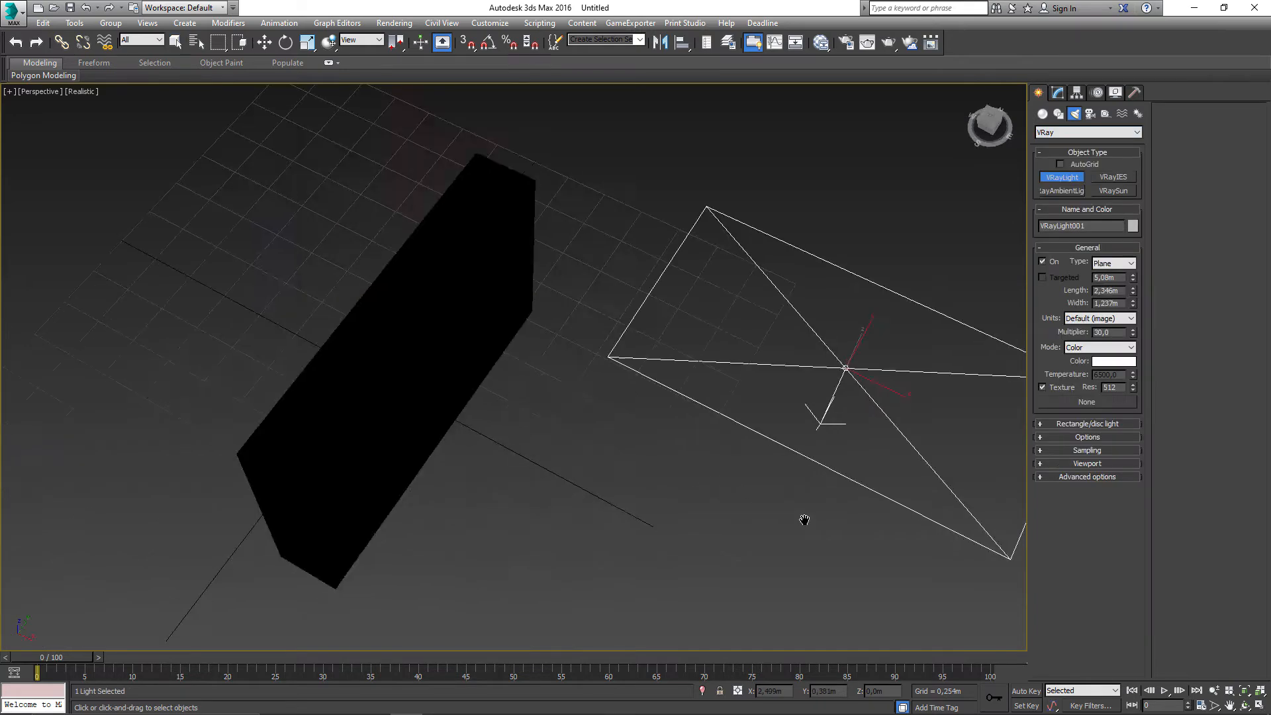
left_click_drag(806, 520, 770, 562)
key("w")
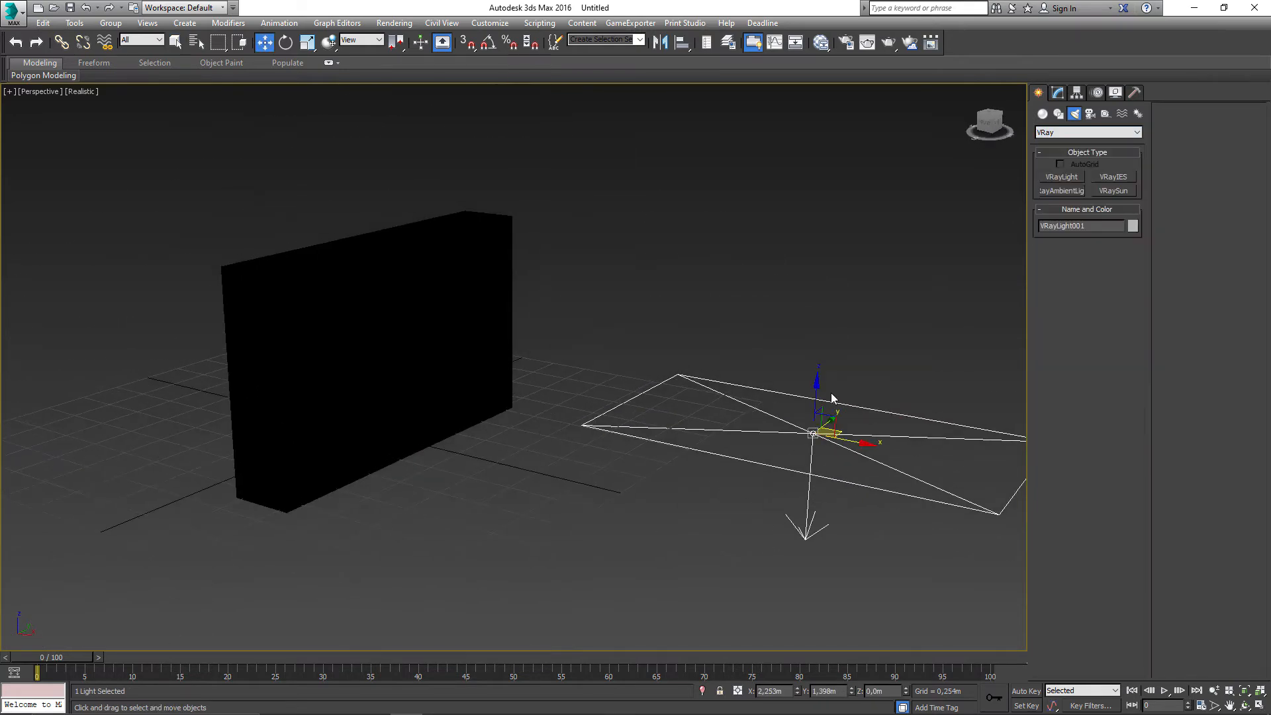
Step: Create a VRayMtl material in the Slate Material Editor and assign it to the box
left_click(425, 330)
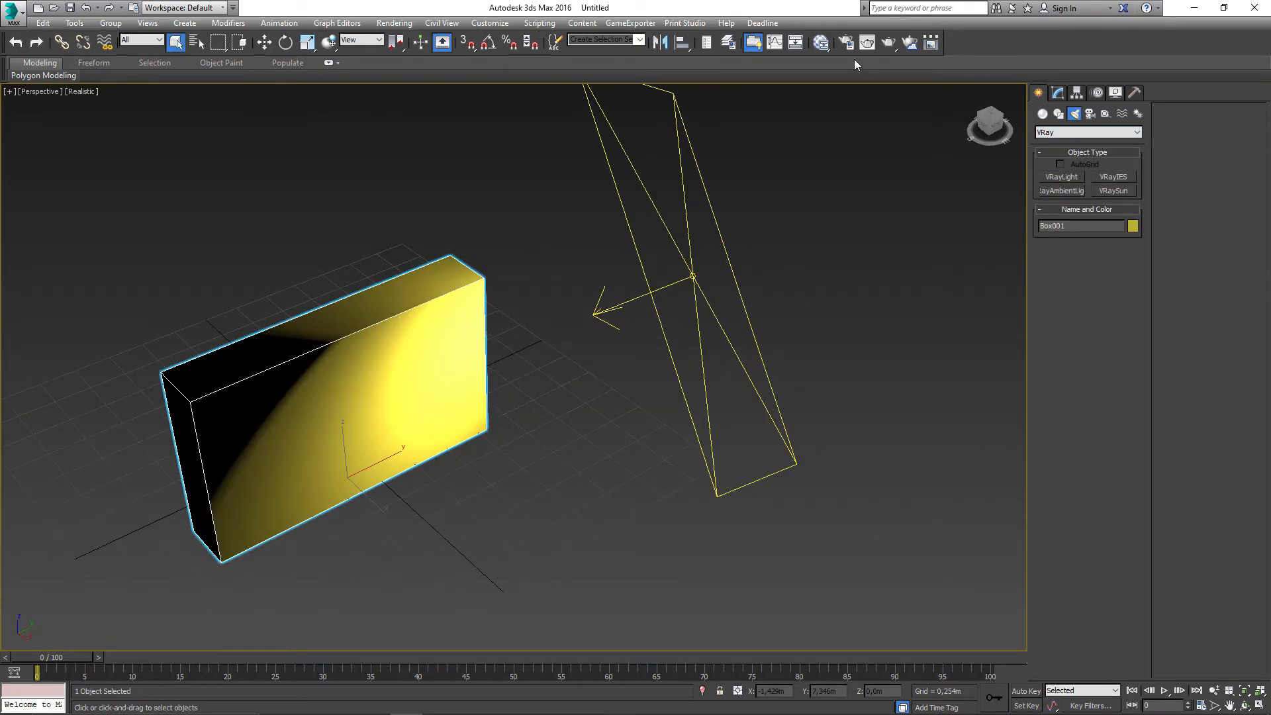
left_click(821, 42)
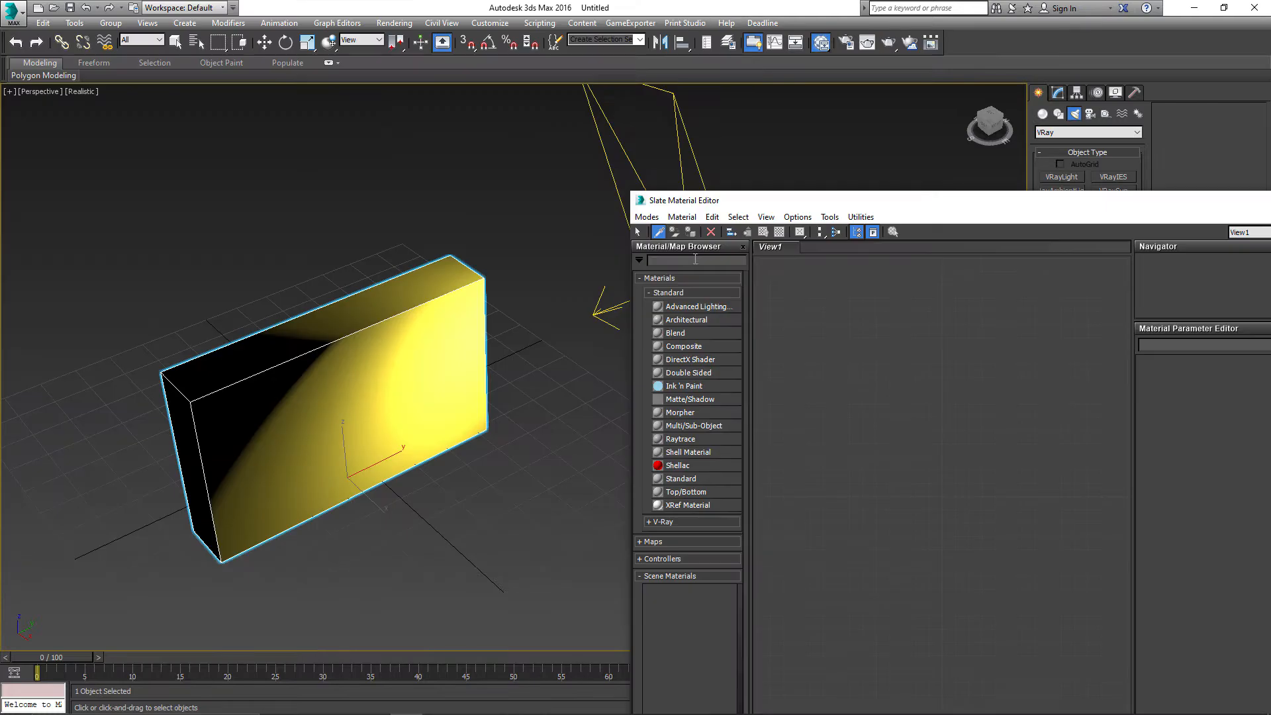
left_click(695, 259)
type("vray")
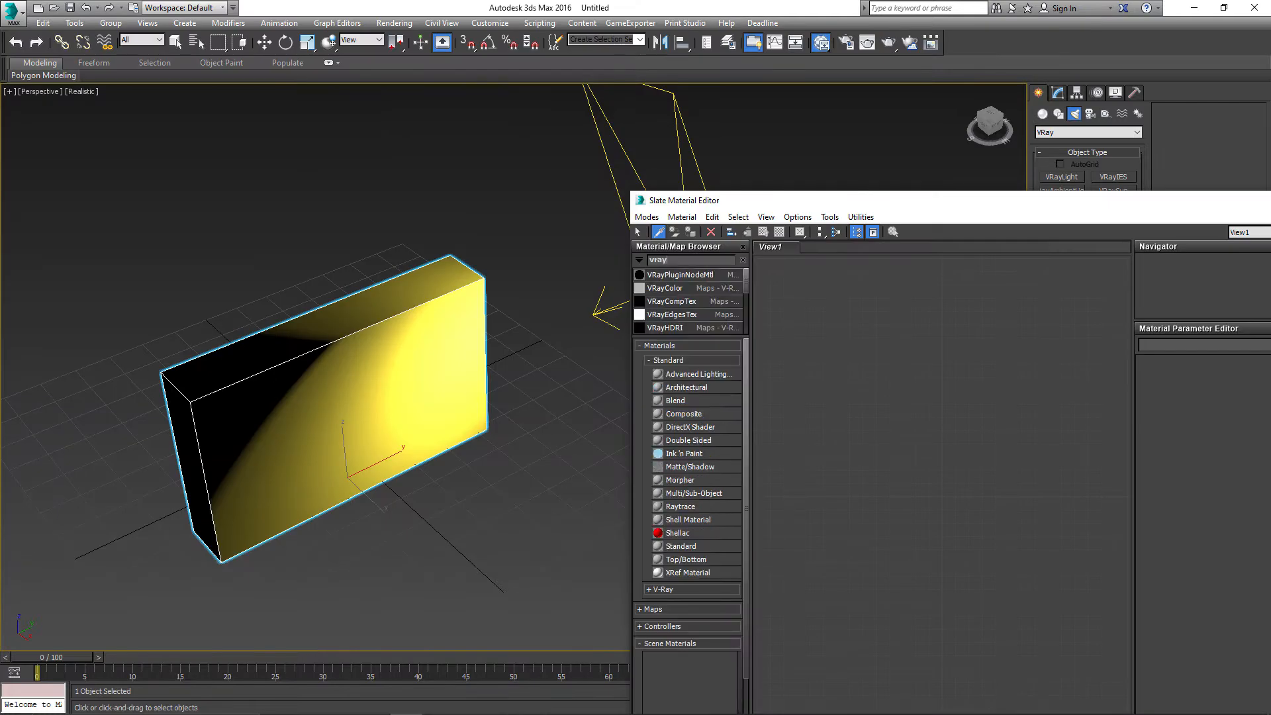
type("mtl")
scroll(786, 582, "down", 1)
left_click_drag(825, 191, 825, 139)
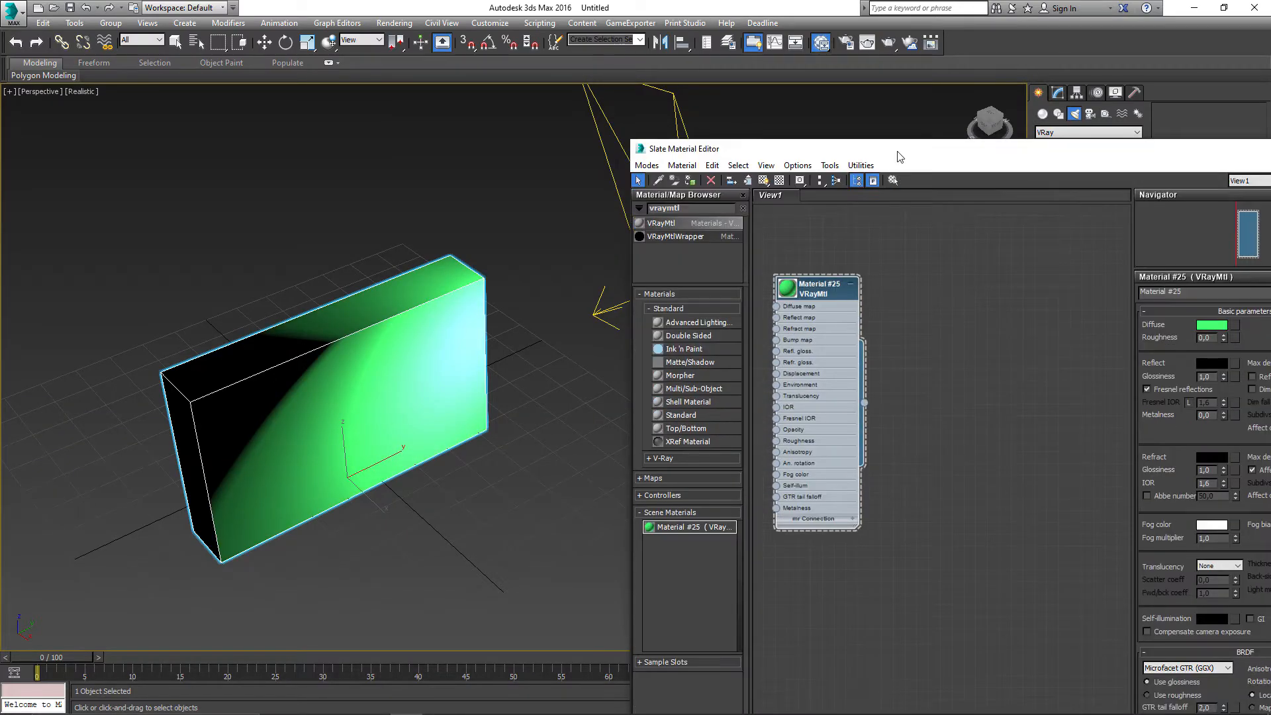
Step: Set the BRDF type of the box's VRayMtl material to Blinn
left_click_drag(899, 157, 796, 127)
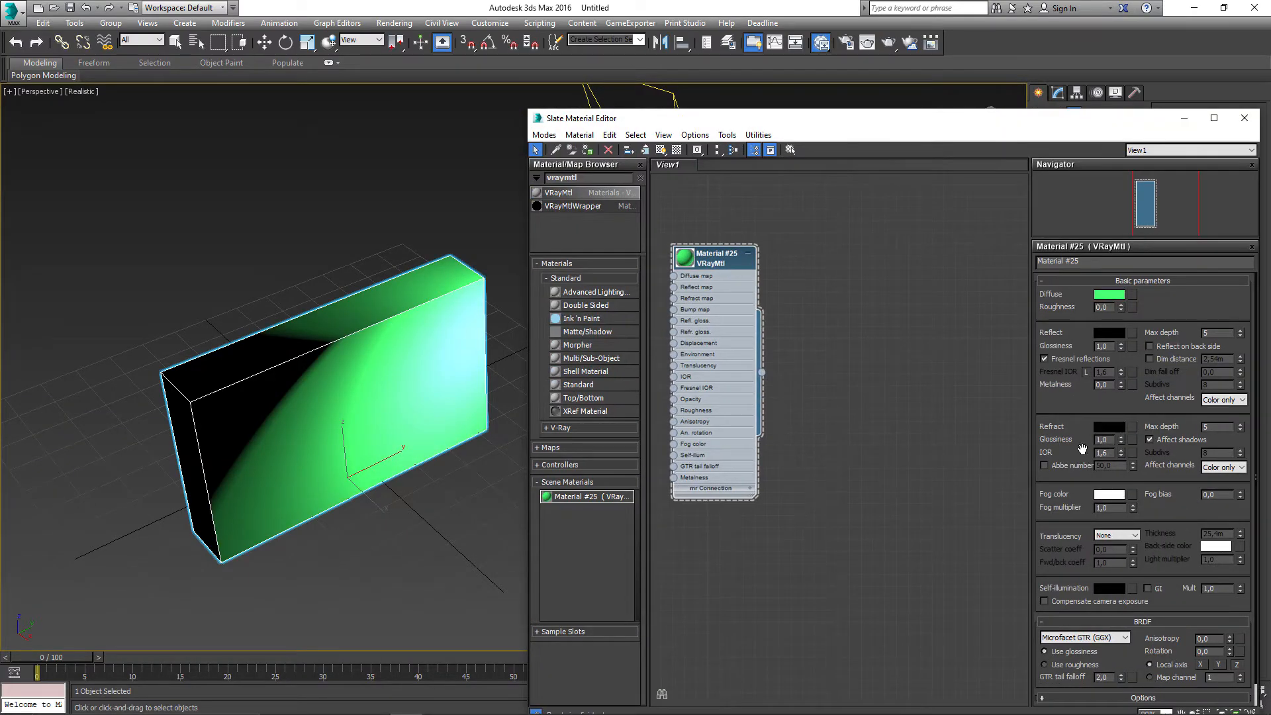
left_click_drag(1082, 449, 1070, 366)
left_click(1084, 638)
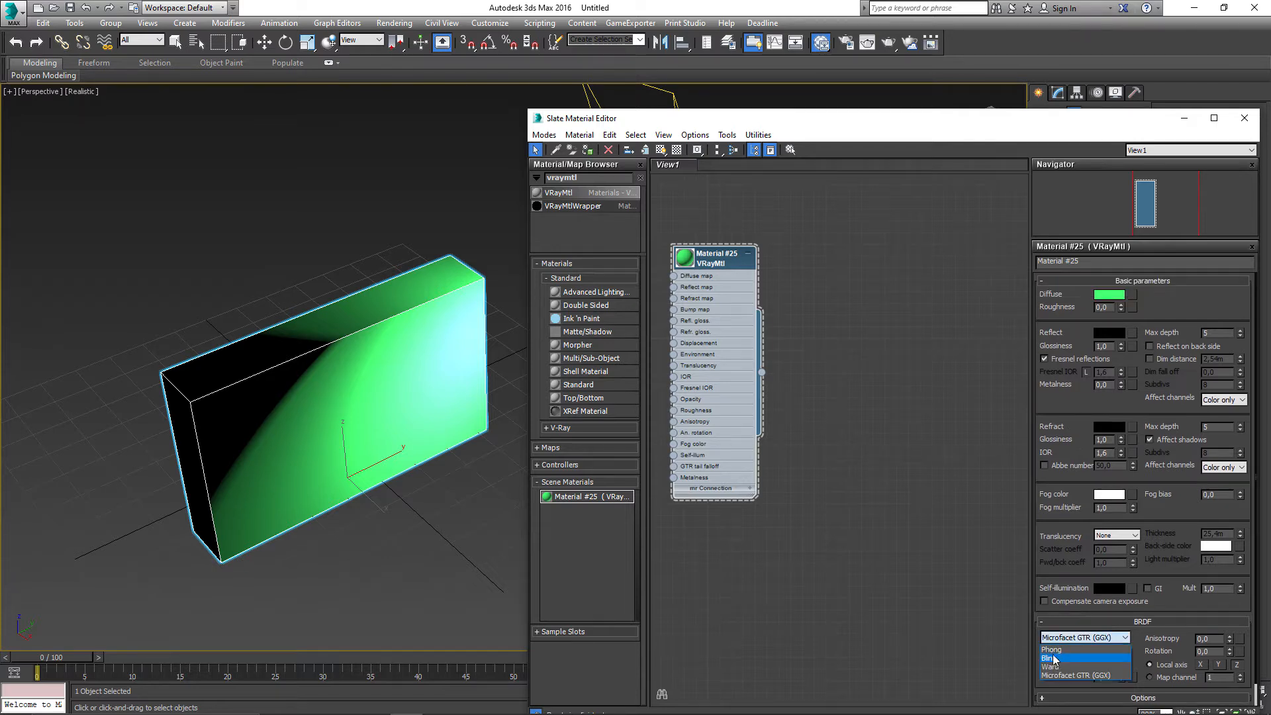
left_click(1055, 659)
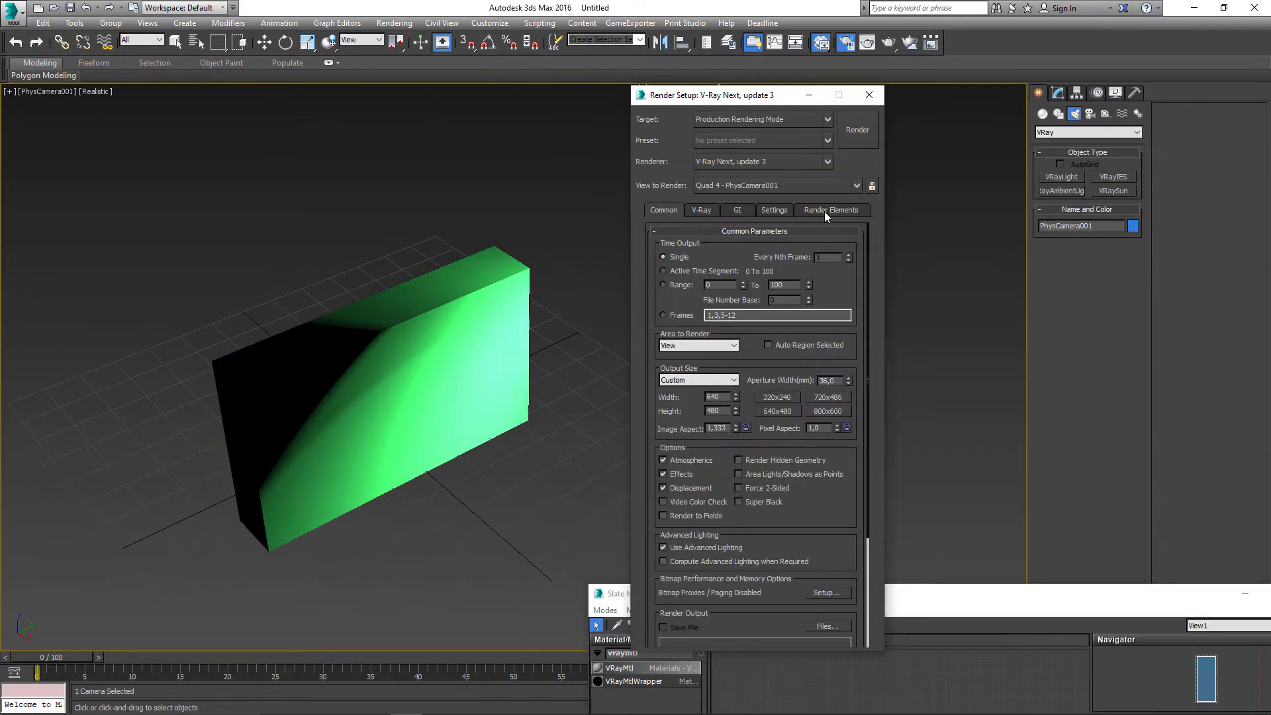
Step: Disable global illumination in the render setup and add the VRayLighting render element
left_click(742, 210)
left_click(680, 246)
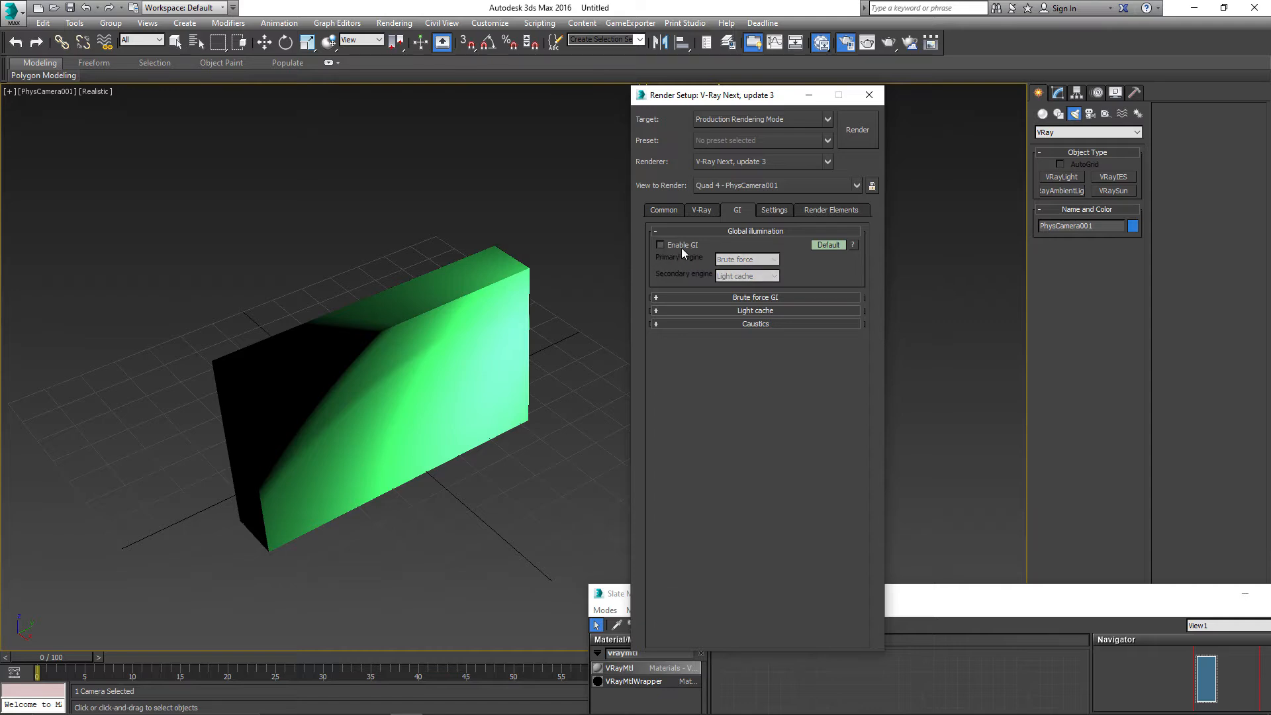
left_click(835, 211)
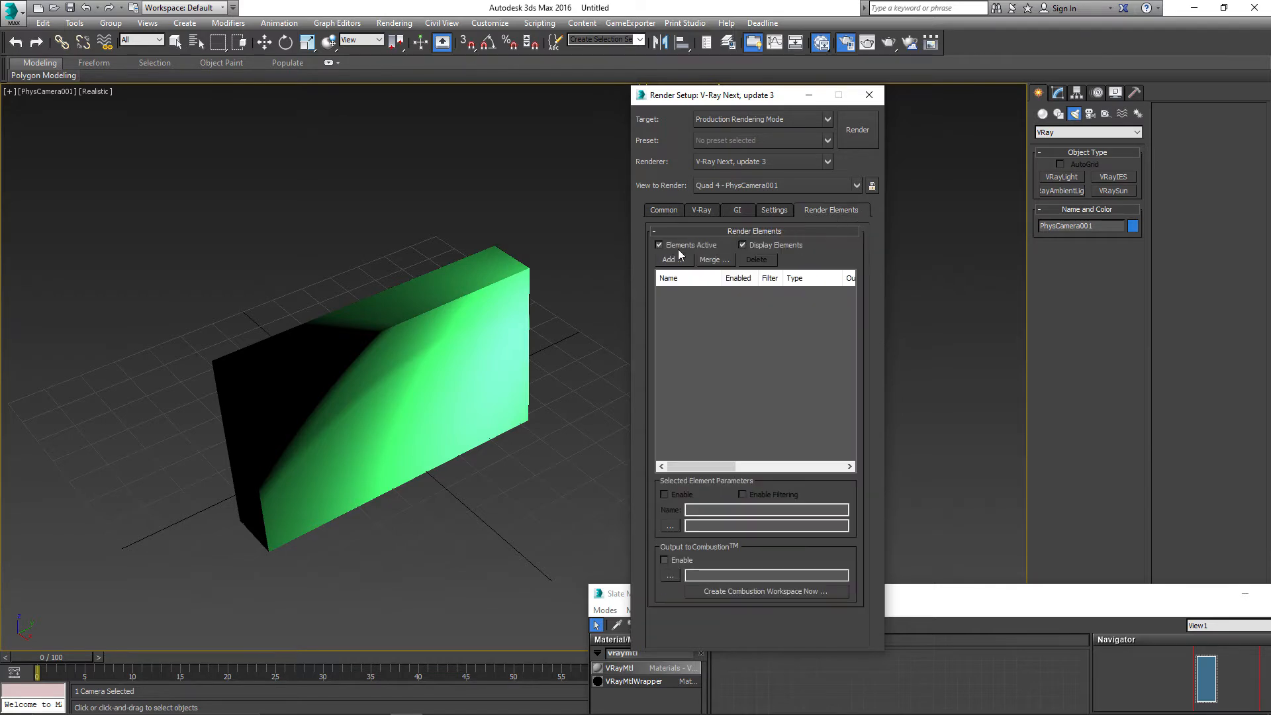
left_click(673, 260)
scroll(844, 424, "down", 3)
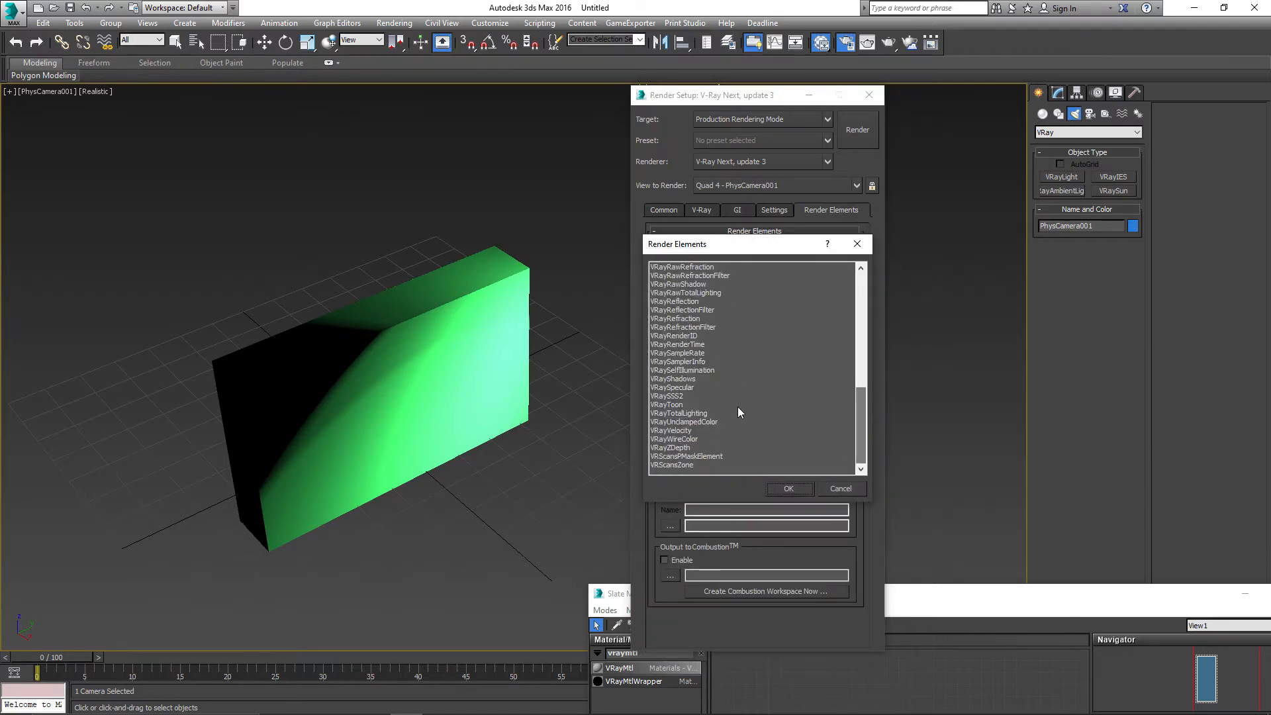
scroll(703, 366, "up", 3)
double_click(689, 327)
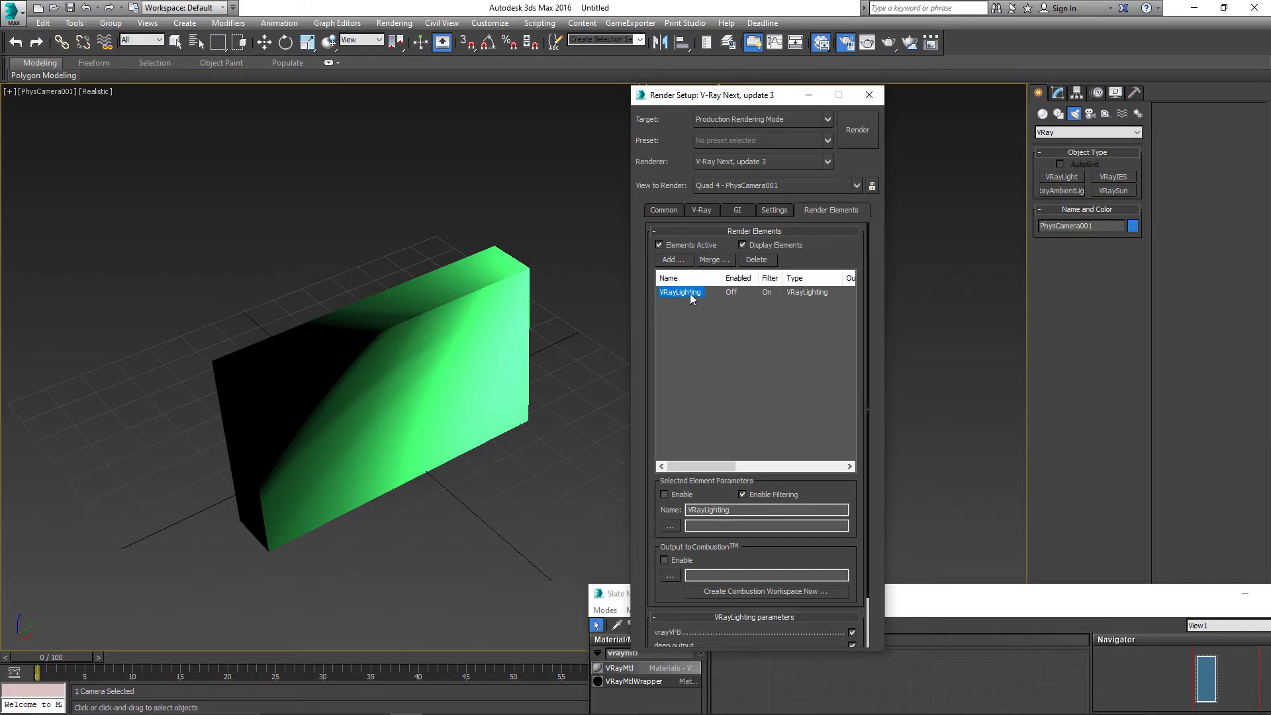
left_click(735, 210)
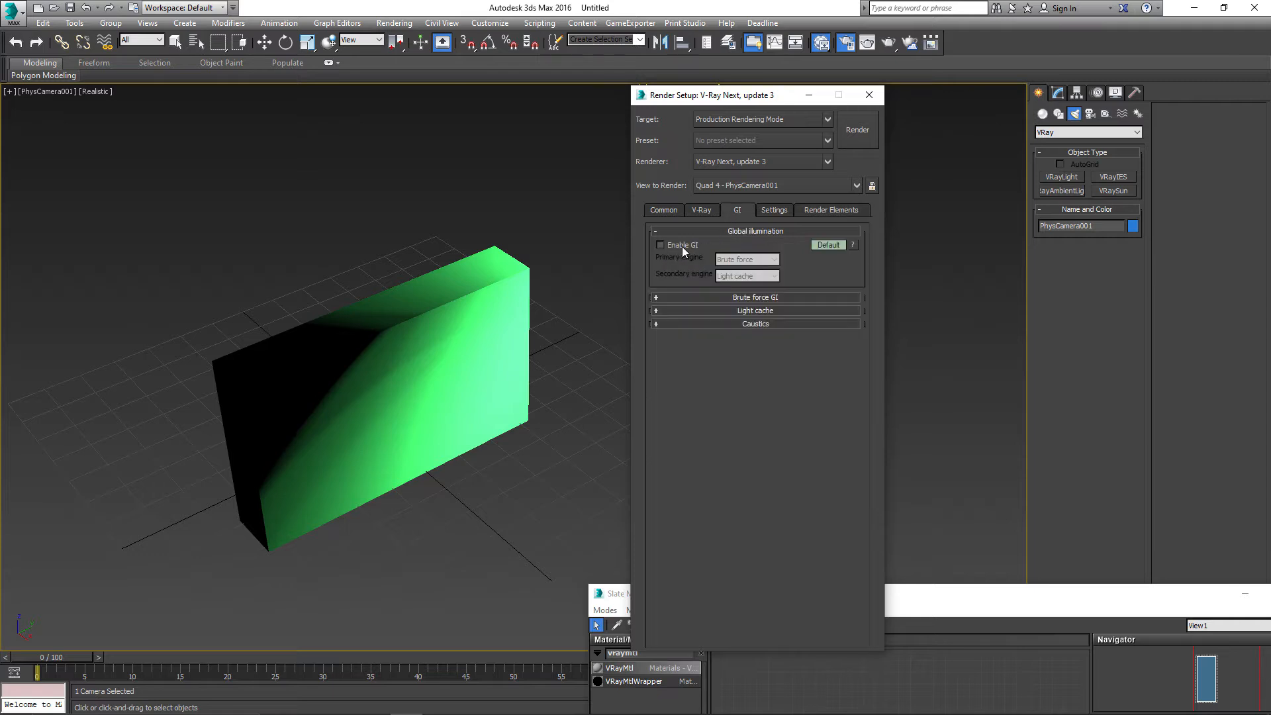
left_click_drag(974, 597, 781, 196)
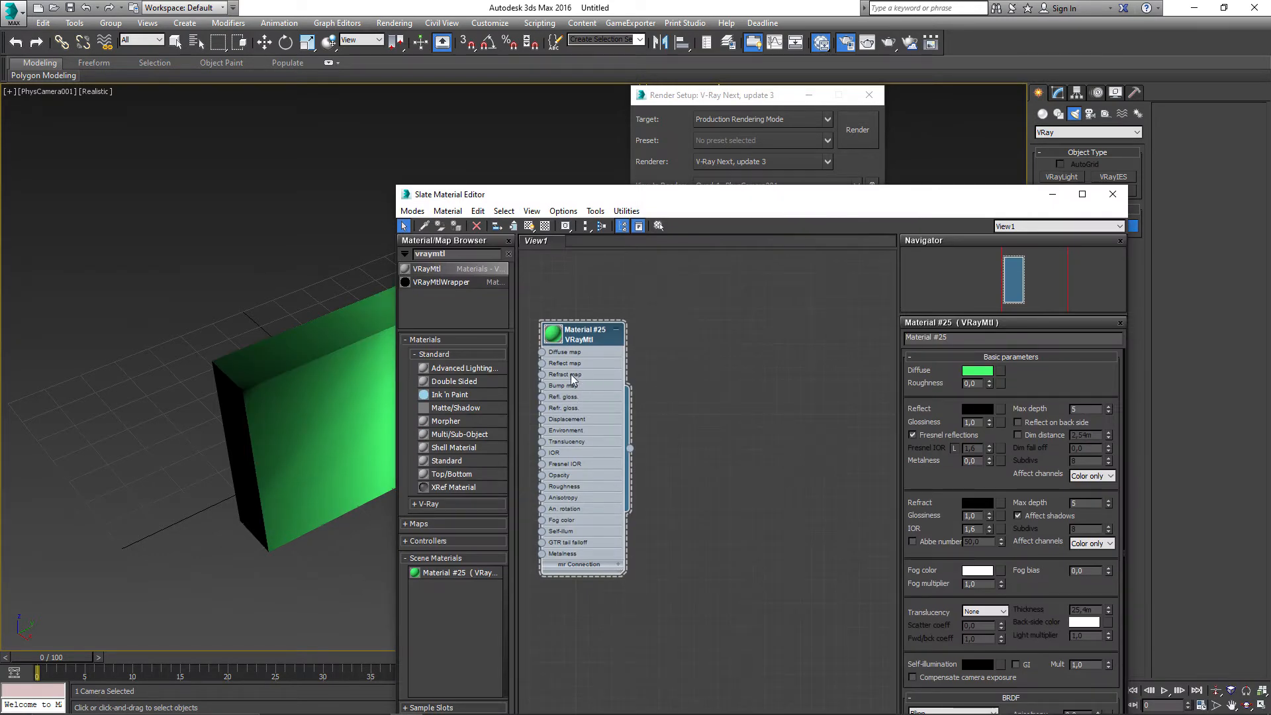
left_click_drag(670, 194, 1057, 562)
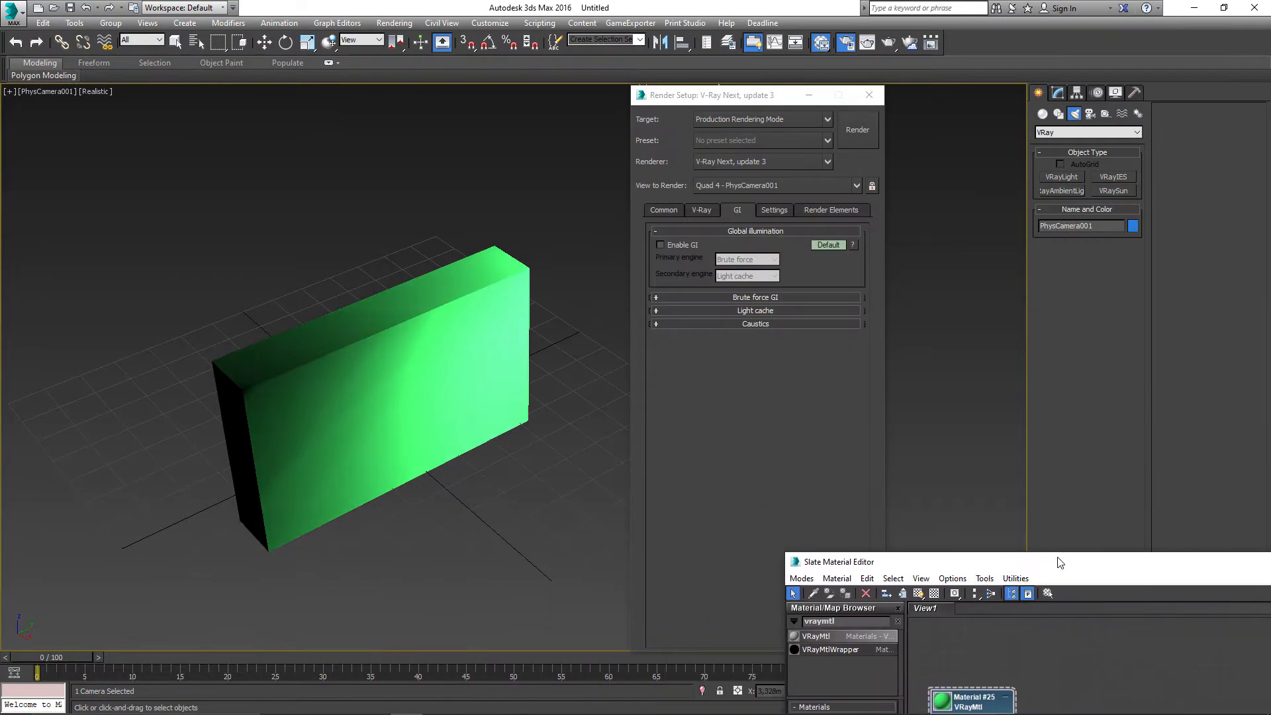
Step: Set the V-Ray raw image output to an OpenEXR file named BOX_only_lighting_v00 in the WORK folder
left_click(700, 210)
left_click(734, 396)
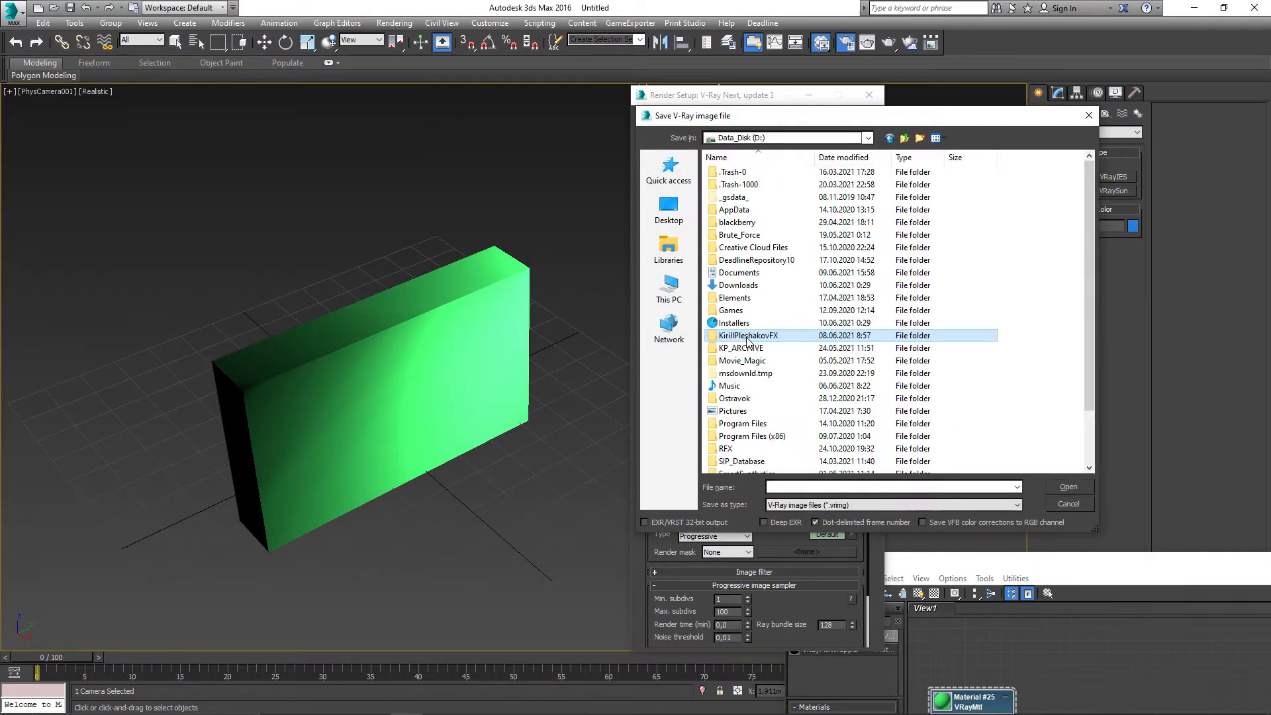
double_click(748, 336)
double_click(847, 358)
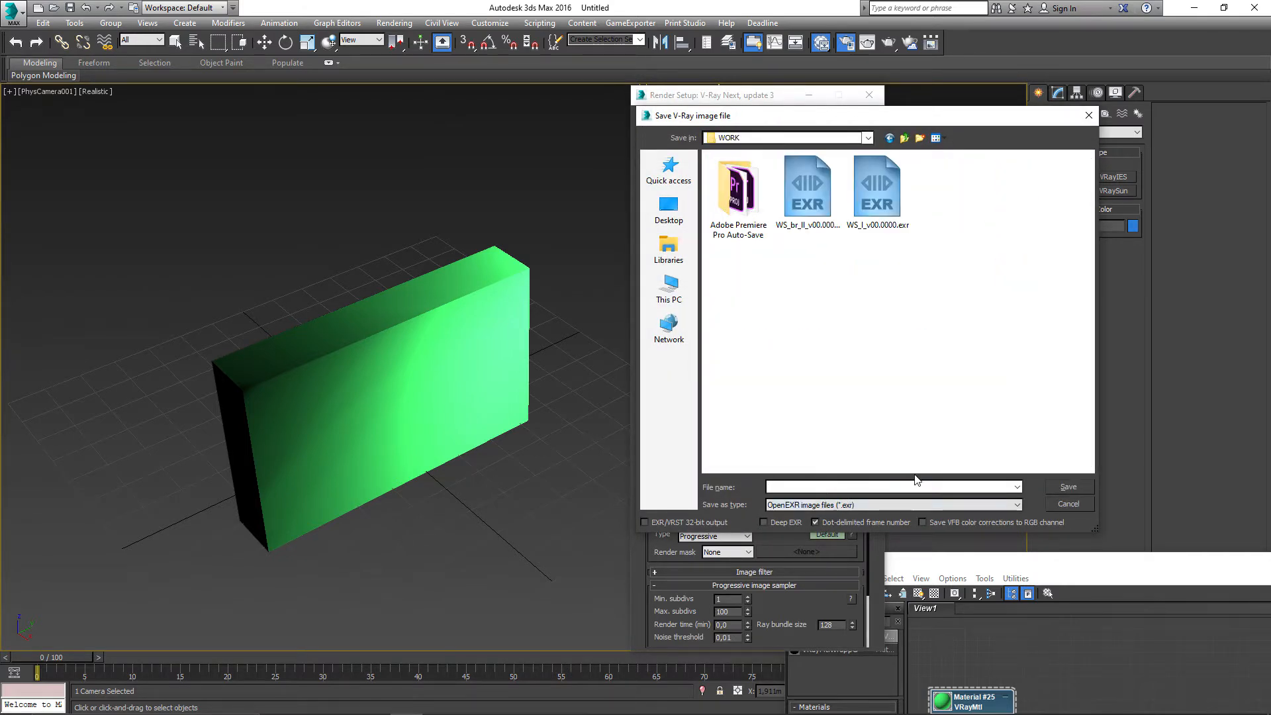
type("B")
type("OX_only_v00")
key("Tab")
type("_lighting")
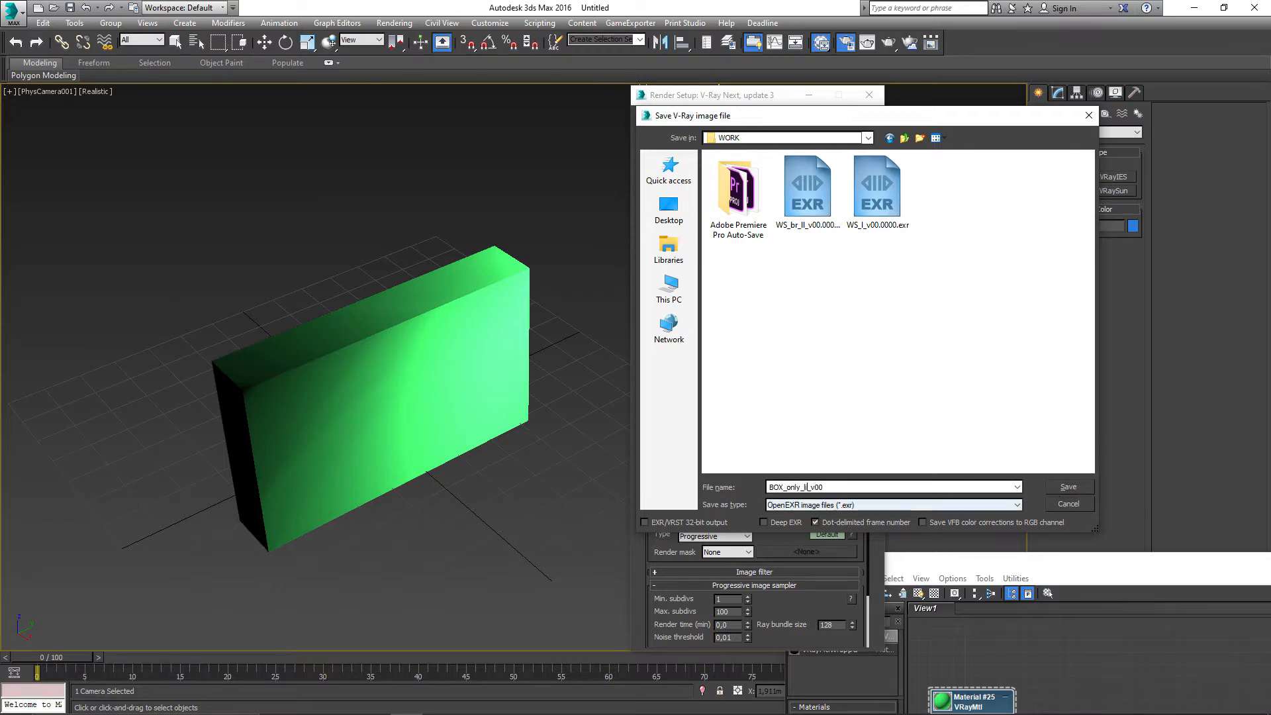
key("ctrl+a")
key("Return")
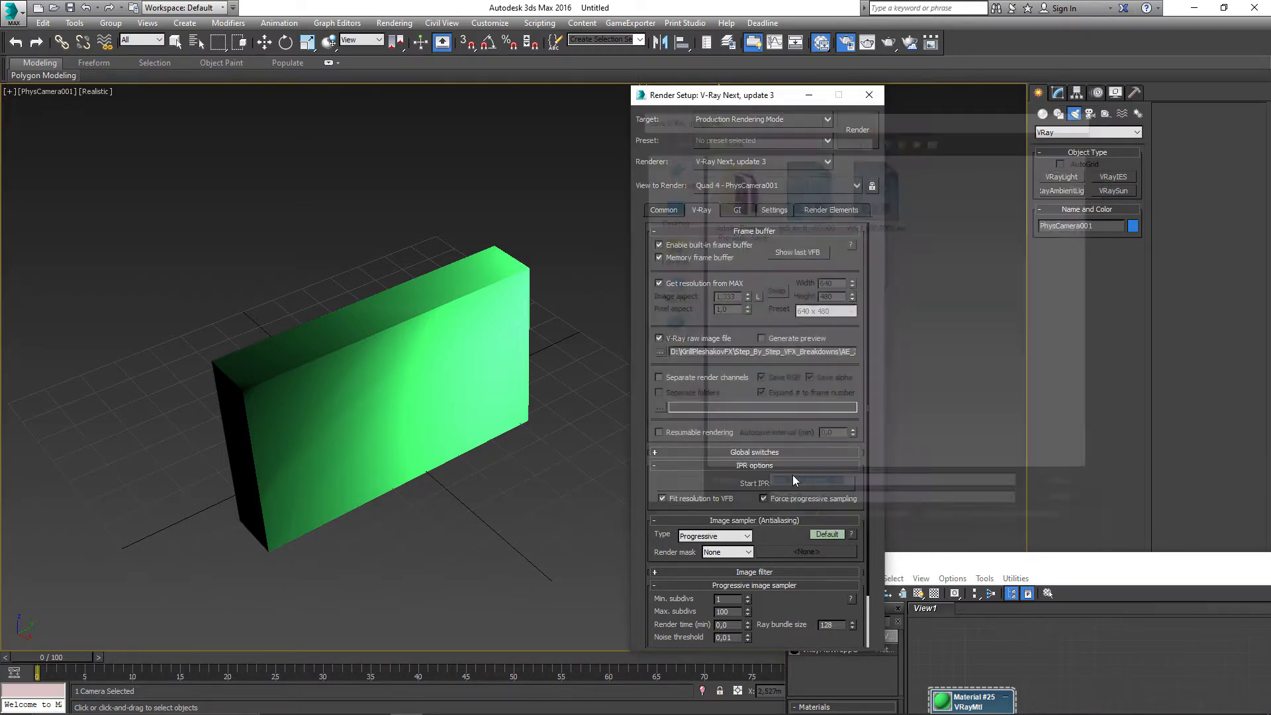
Step: Render the camera view and compare the RGB color and VRayLighting channels in the V-Ray frame buffer
left_click(855, 129)
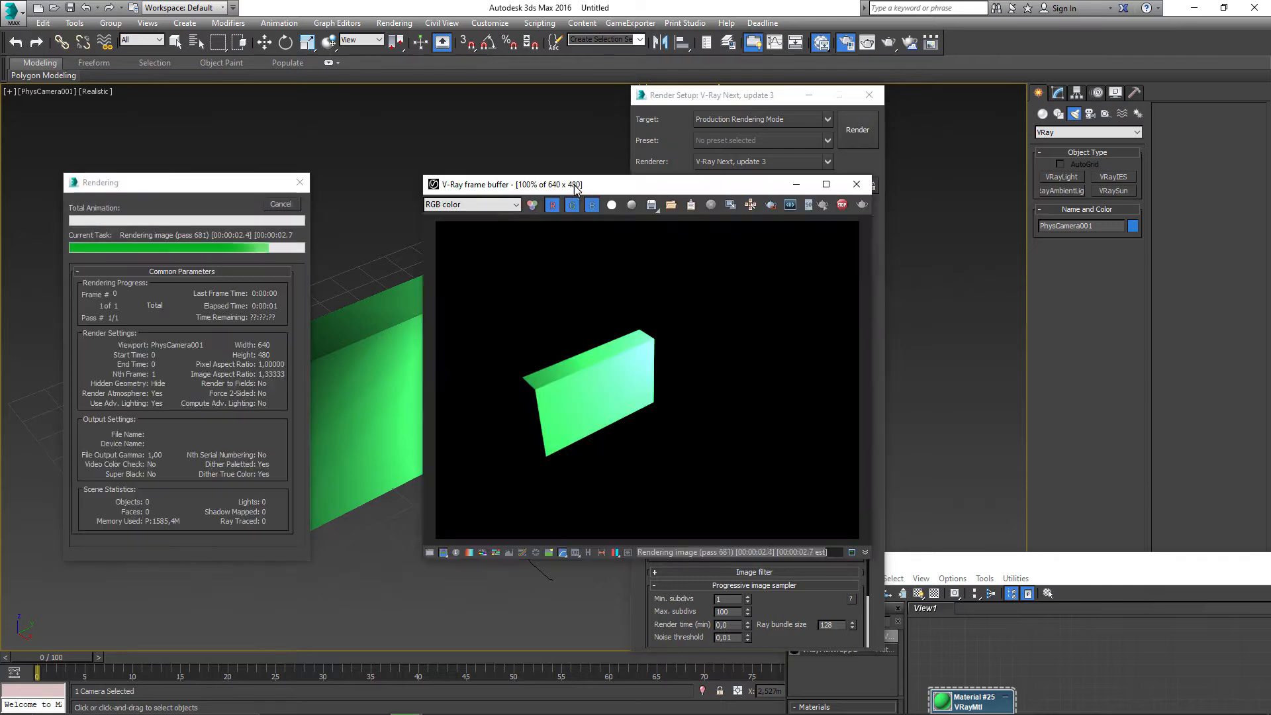
left_click(470, 204)
left_click(465, 213)
left_click(465, 210)
left_click(463, 218)
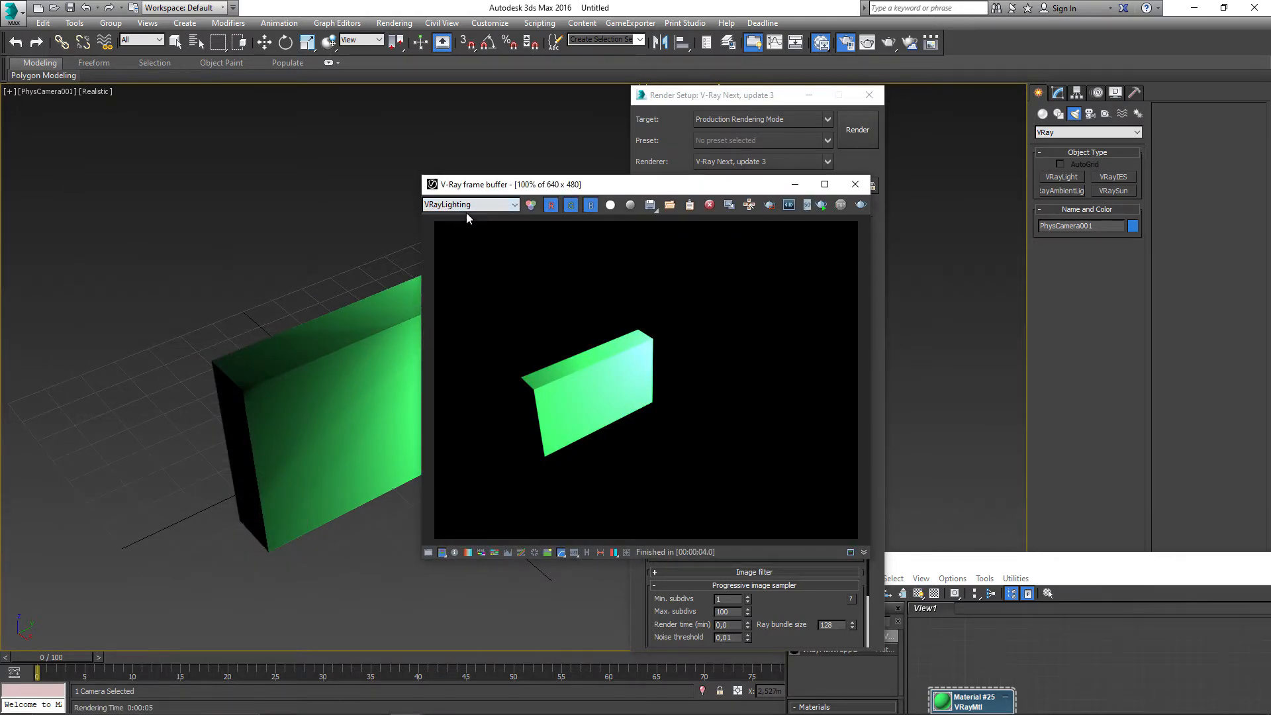
left_click(466, 209)
left_click(462, 207)
left_click(461, 208)
left_click(464, 217)
left_click(465, 209)
Step: Switch to NukeX, load BOX_only_lighting_v00.0000.exr with a Read node and show it in the viewer
key("super")
type("nuke")
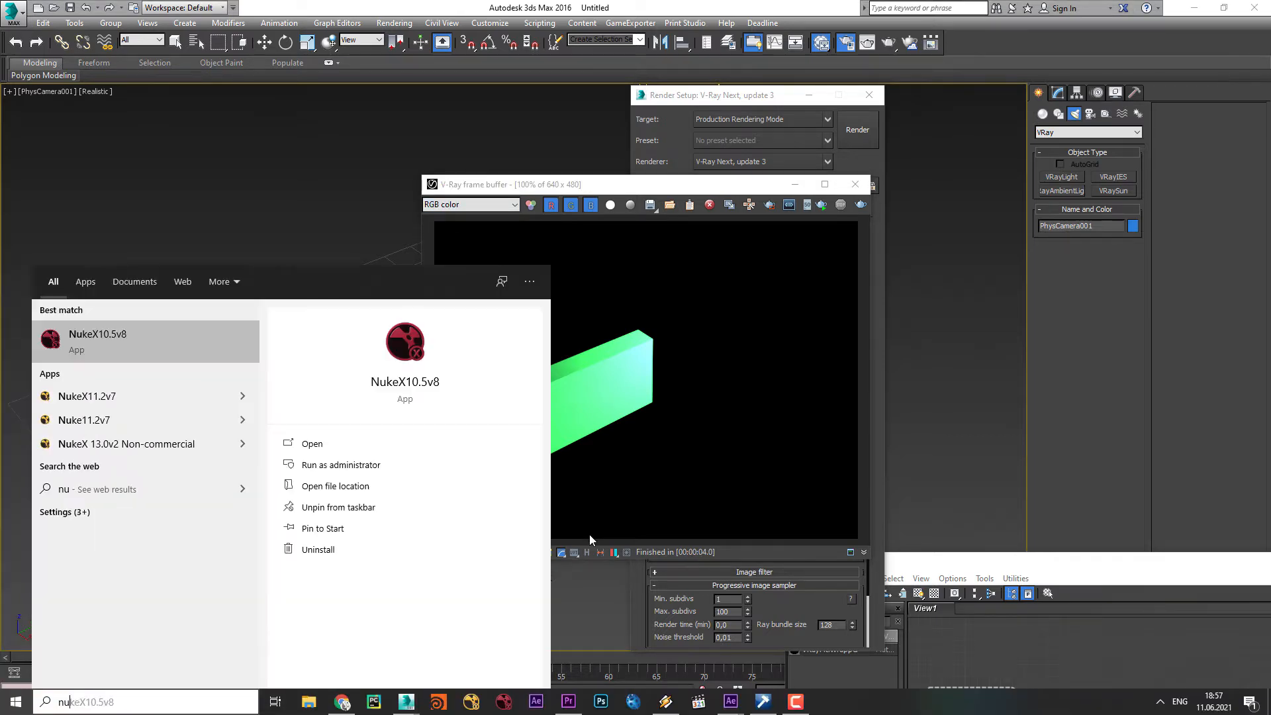
key("Return")
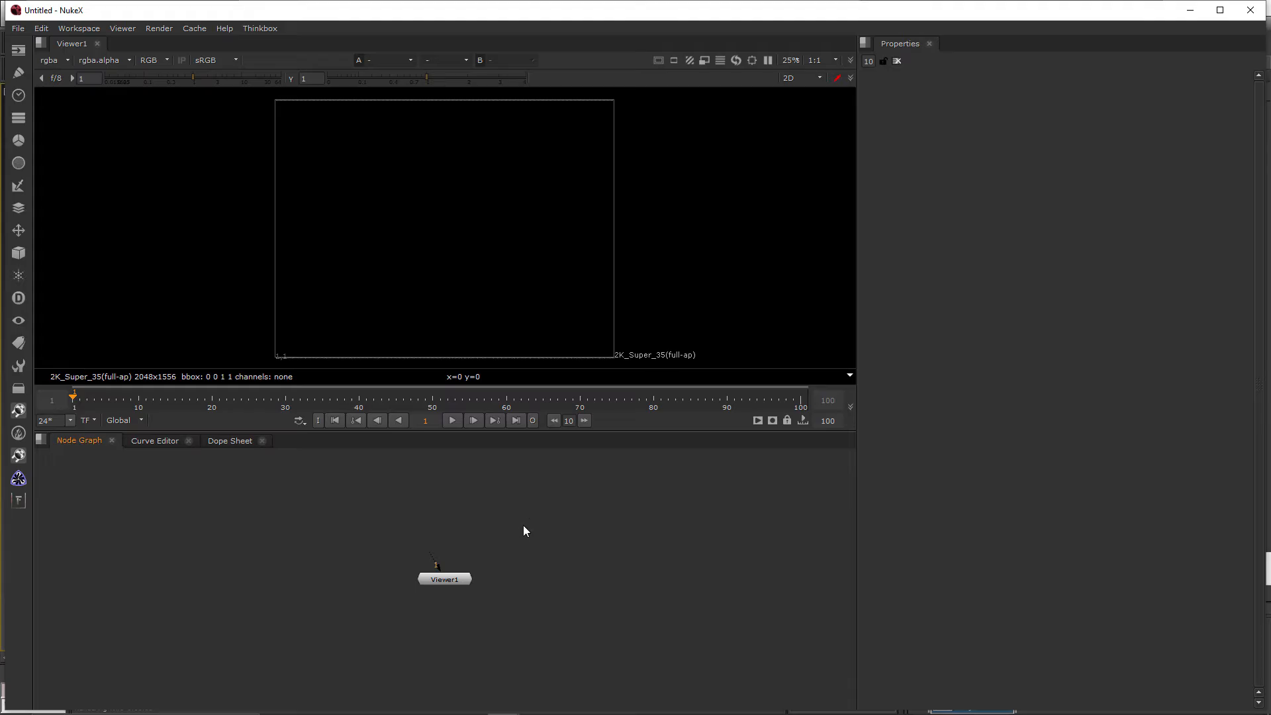
key("r")
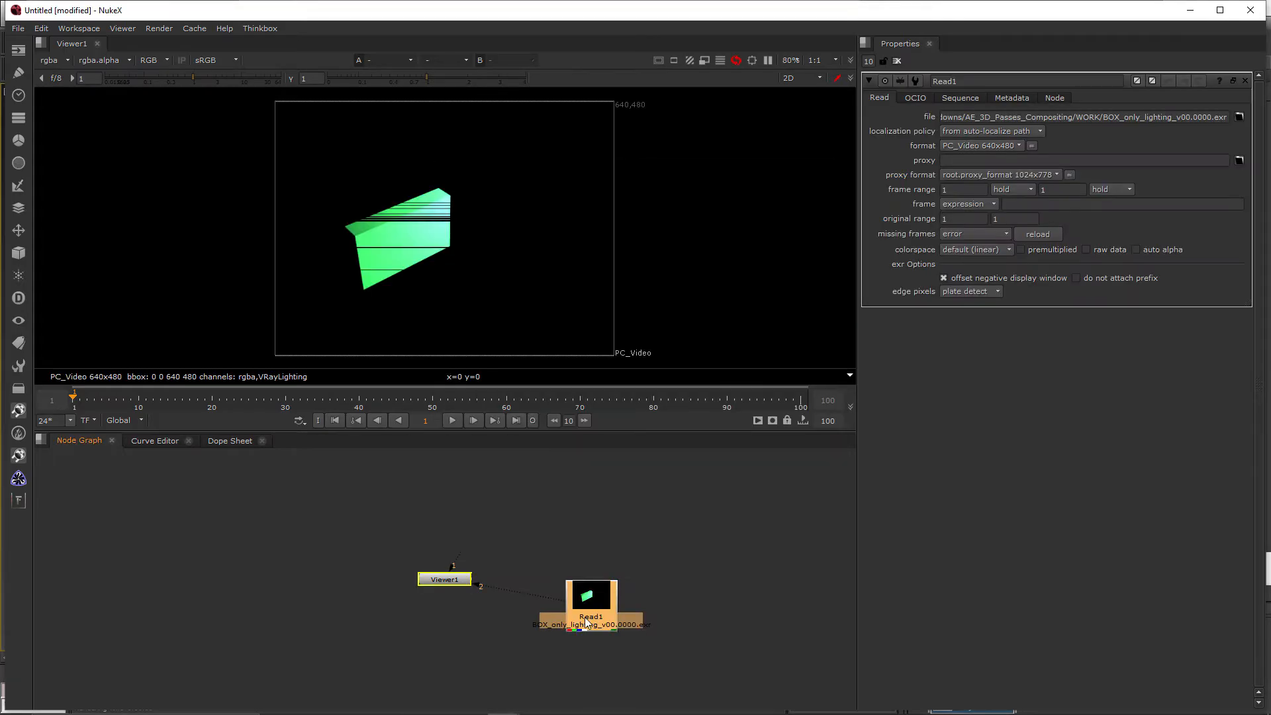
left_click_drag(585, 615, 573, 578)
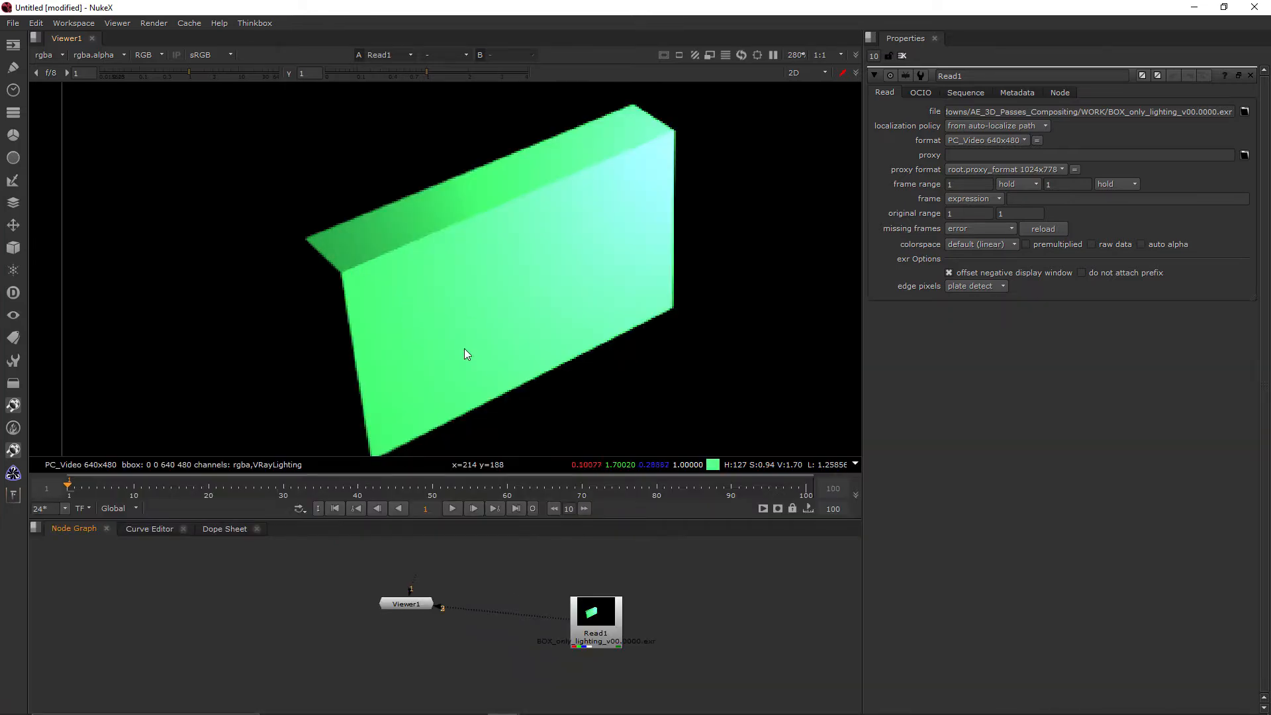
Step: Add a Shuffle node after Read1, view it, and set its first input to the VRayLighting layer
key("Tab")
type("shuf")
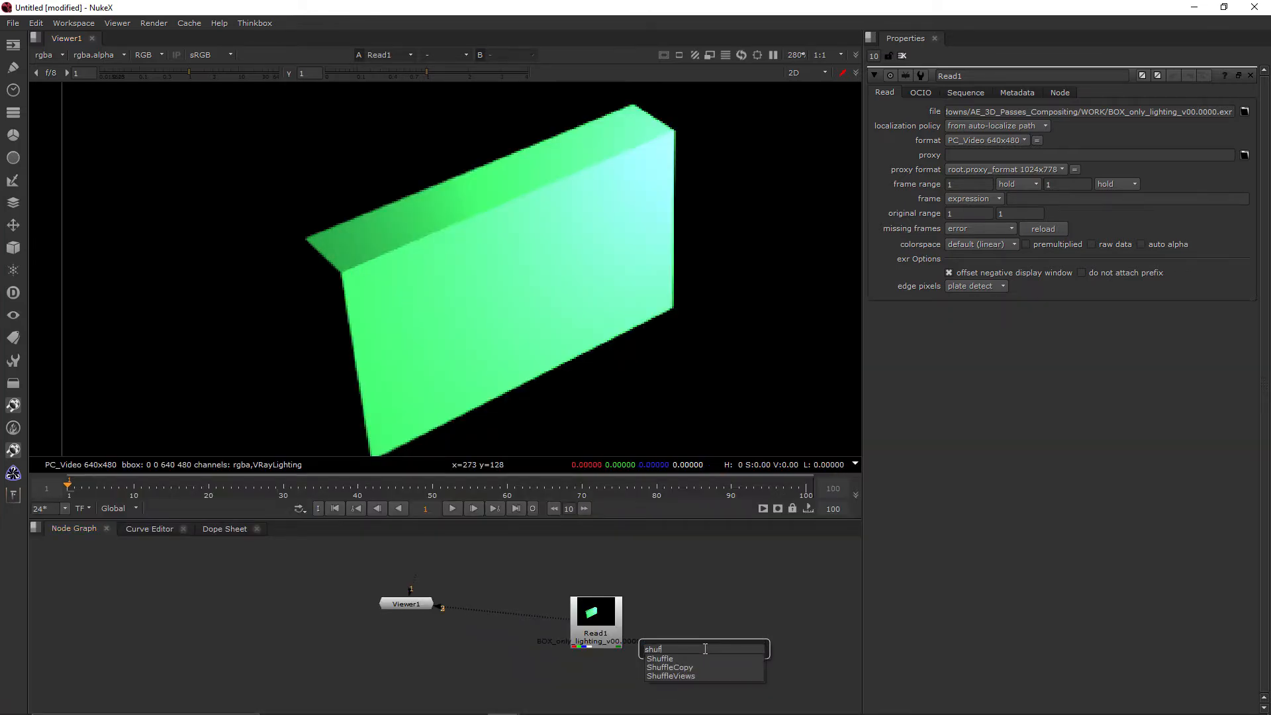
key("Down")
key("Return")
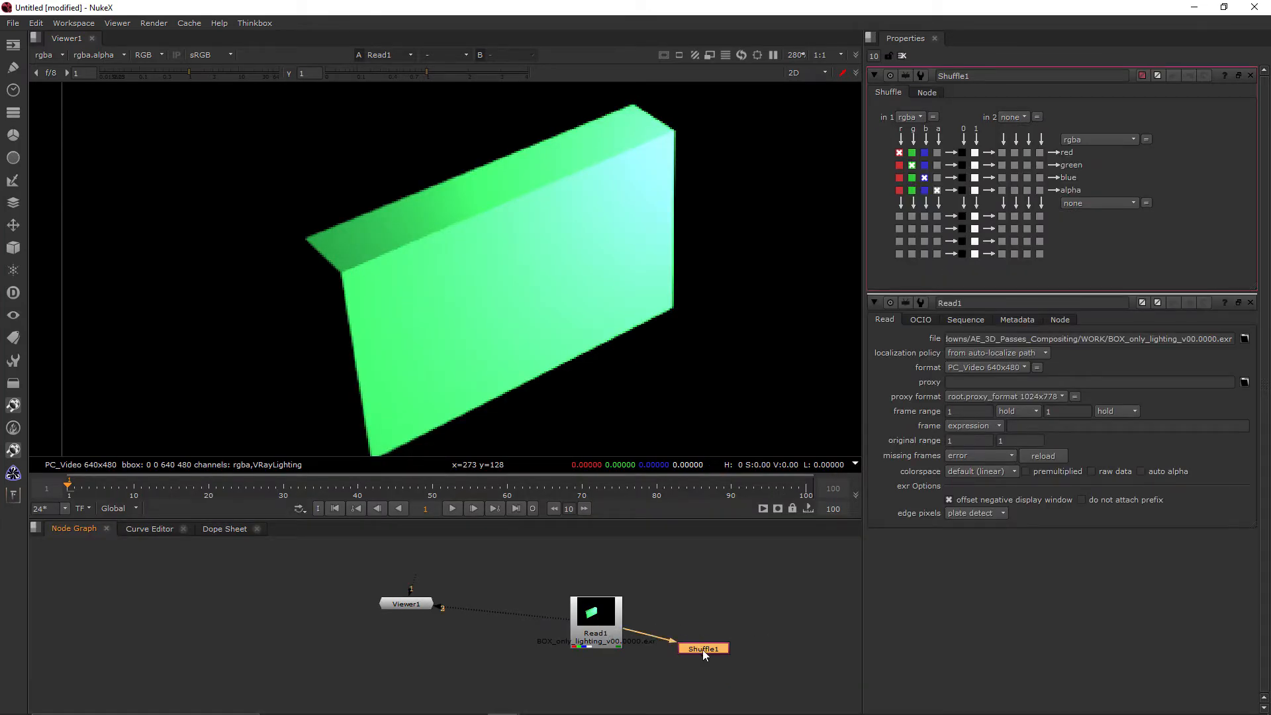
left_click(720, 643)
key("1")
left_click(911, 117)
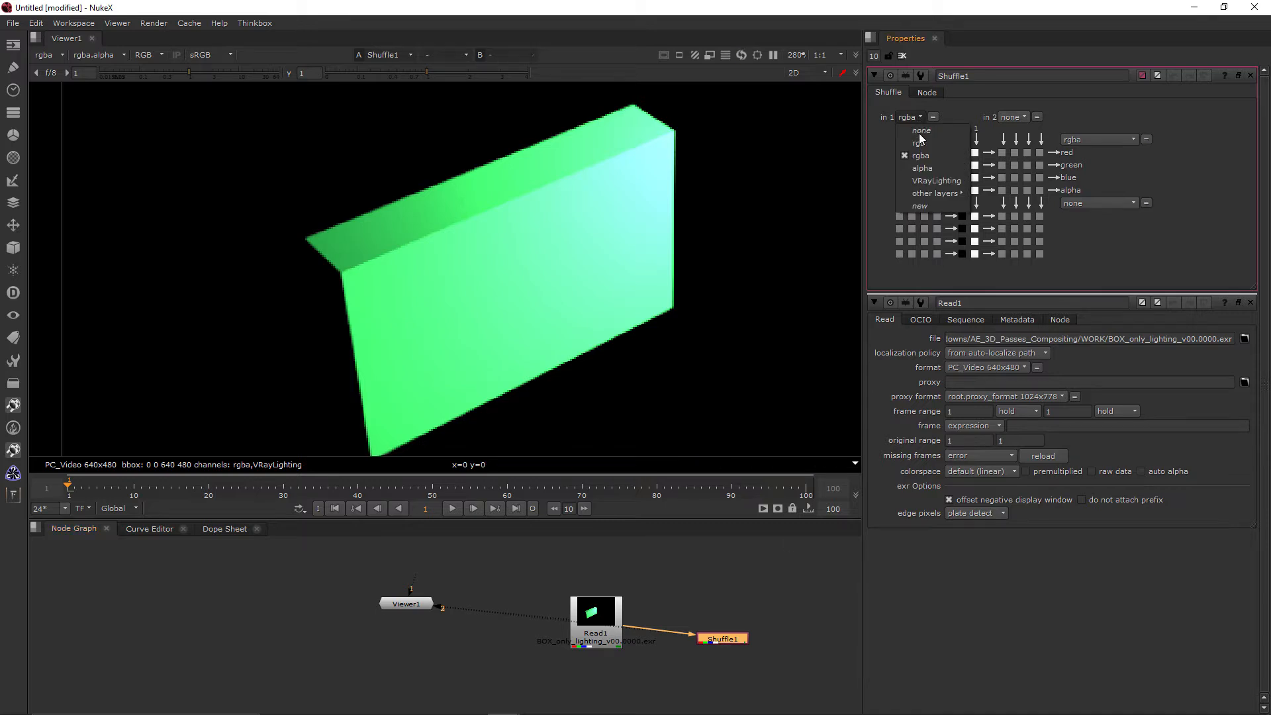
left_click(935, 178)
scroll(430, 288, "up", 3)
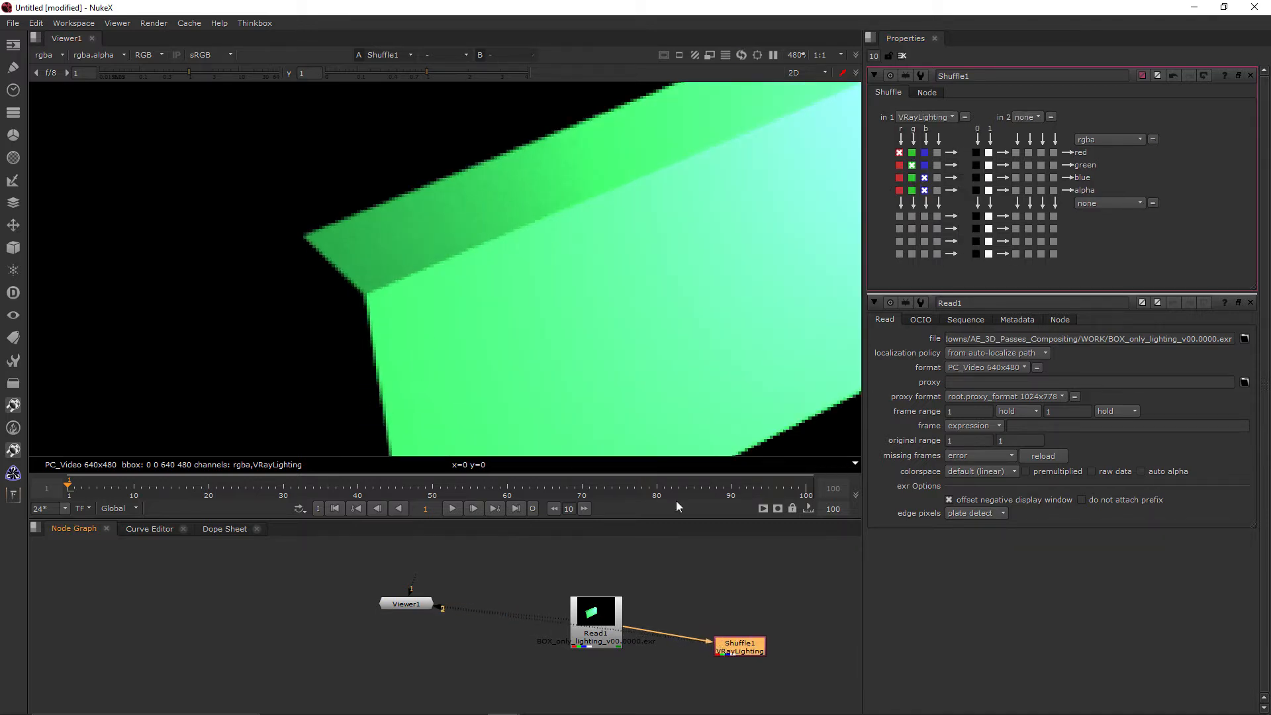
Step: Set the viewer gain to 6 and gamma to 0.16 to compare the Shuffle output with the original render
left_click(378, 76)
left_click_drag(204, 70, 227, 71)
left_click(365, 72)
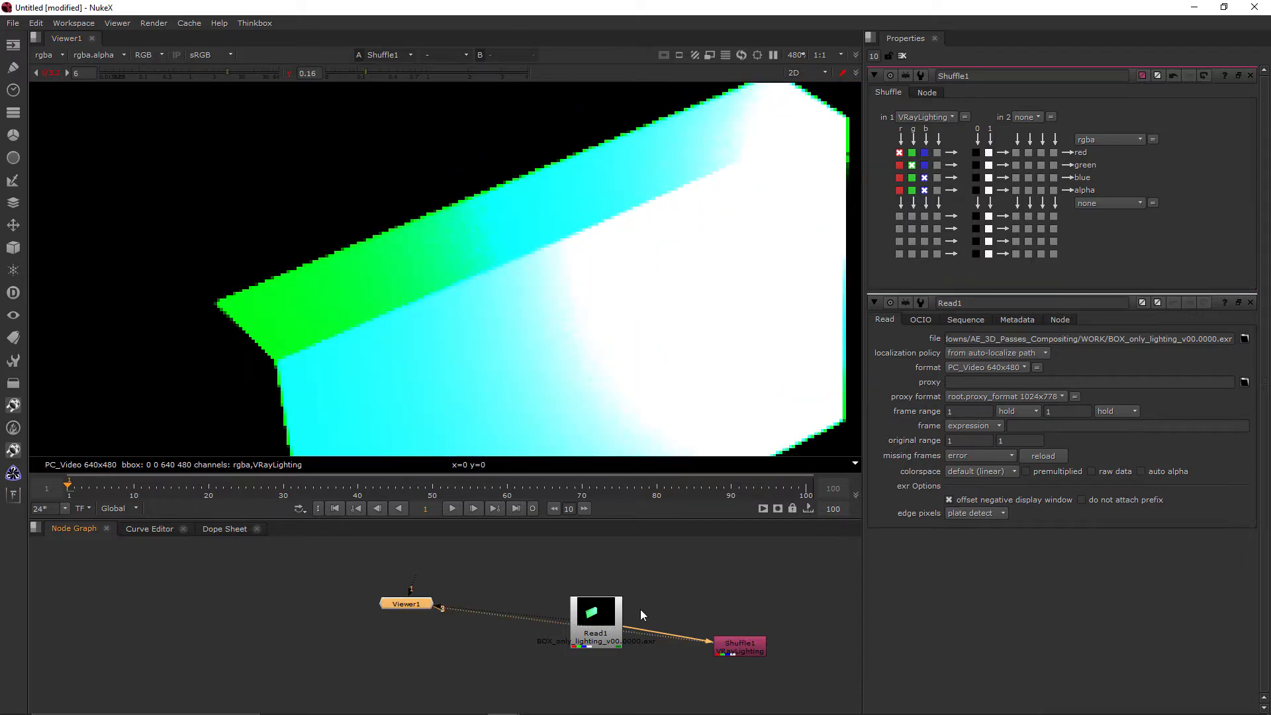
key("2")
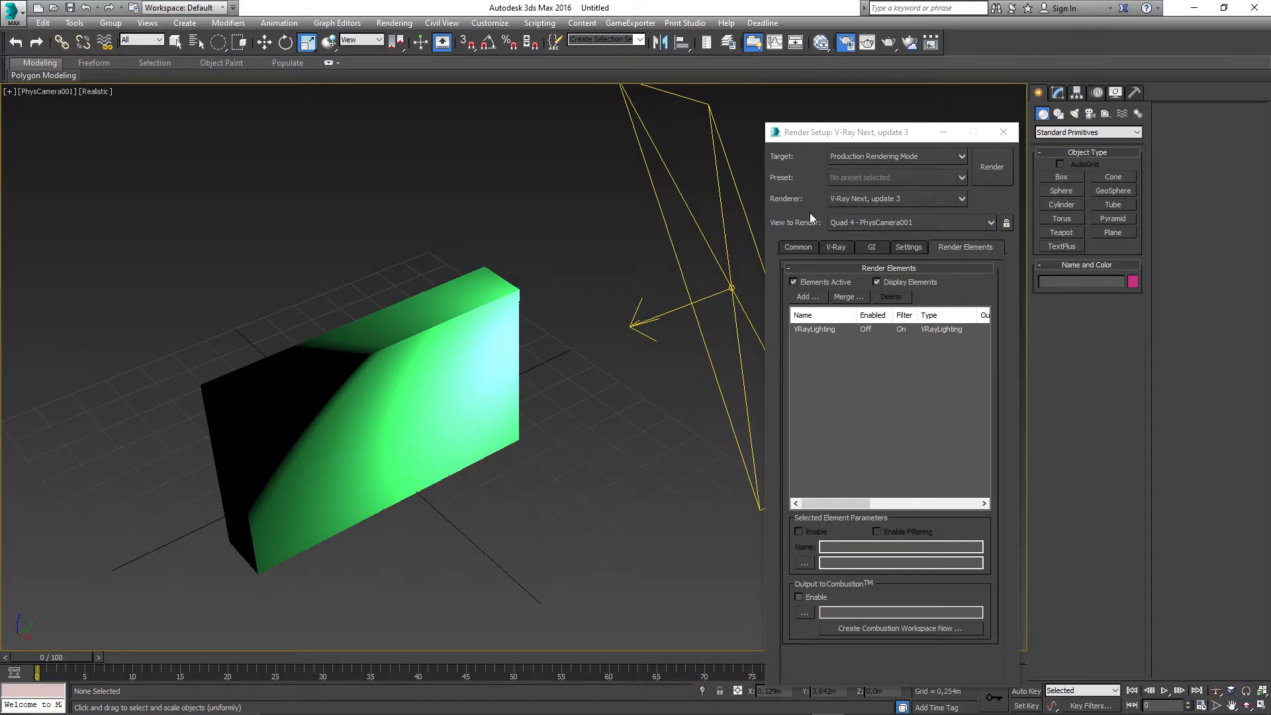
Step: In 3ds Max, set the box material's reflection color to white and its reflection glossiness to 0,76
left_click_drag(830, 139, 949, 132)
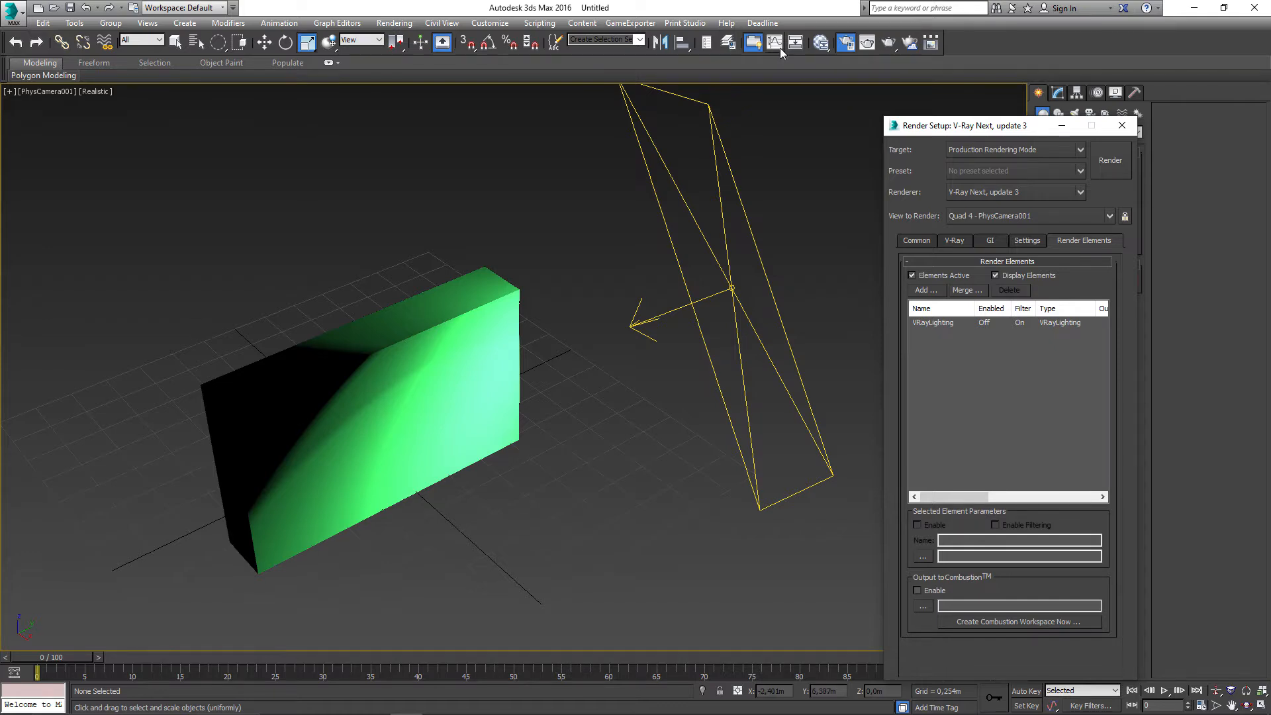
left_click(820, 43)
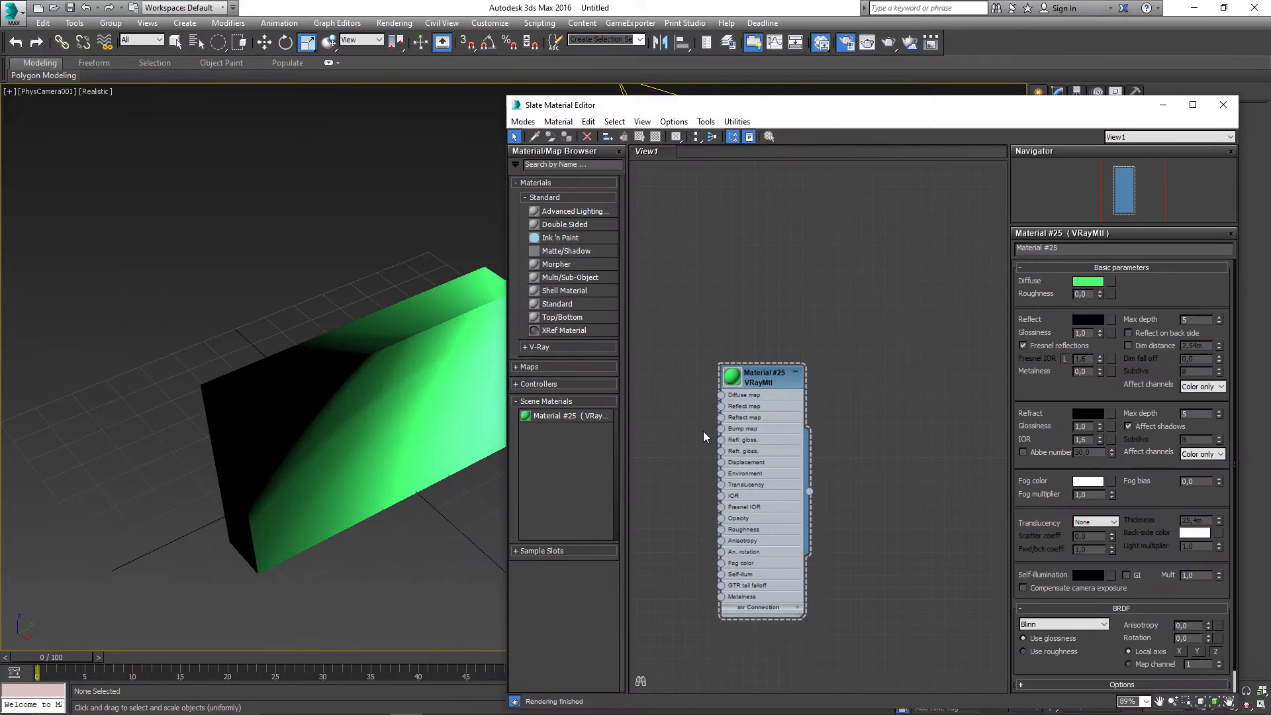
left_click(1088, 319)
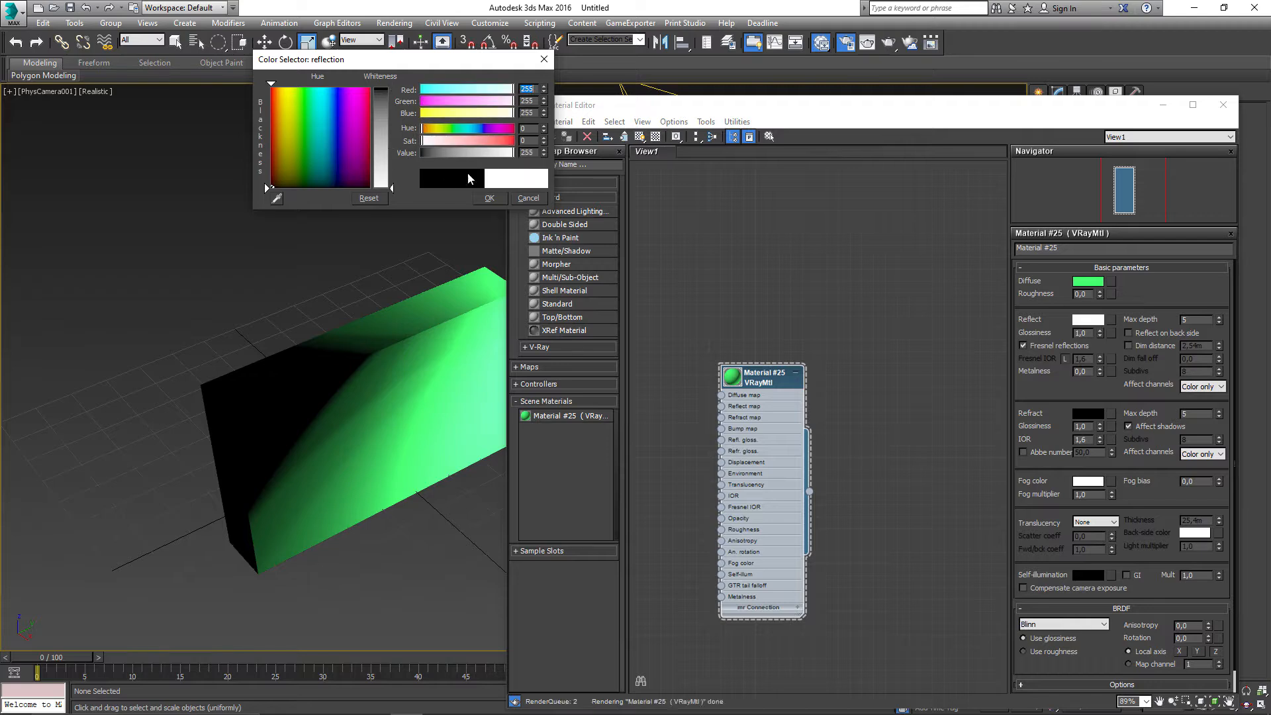
left_click(489, 198)
mouse_move(1099, 333)
left_mouse_down()
mouse_move(1086, 419)
mouse_move(1097, 331)
left_mouse_up()
Step: Add the VRayReflection render element in the render setup and render the camera view
left_click_drag(876, 104, 603, 470)
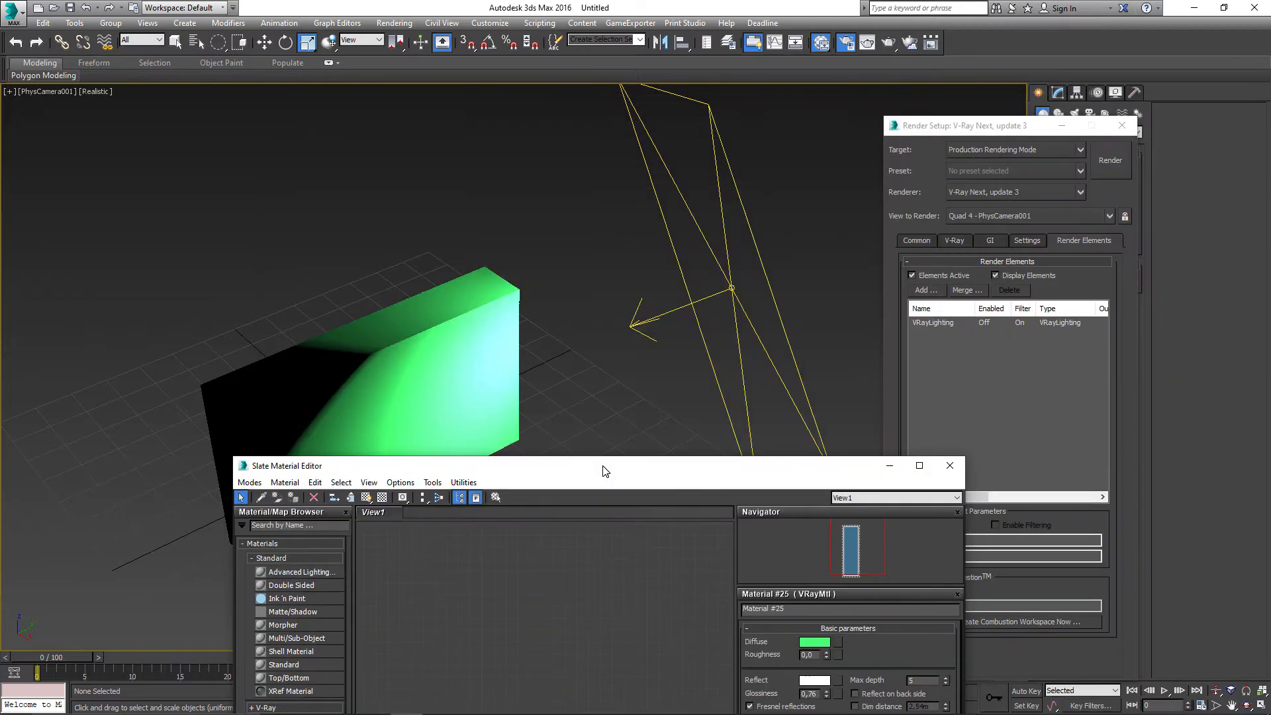
left_click(925, 290)
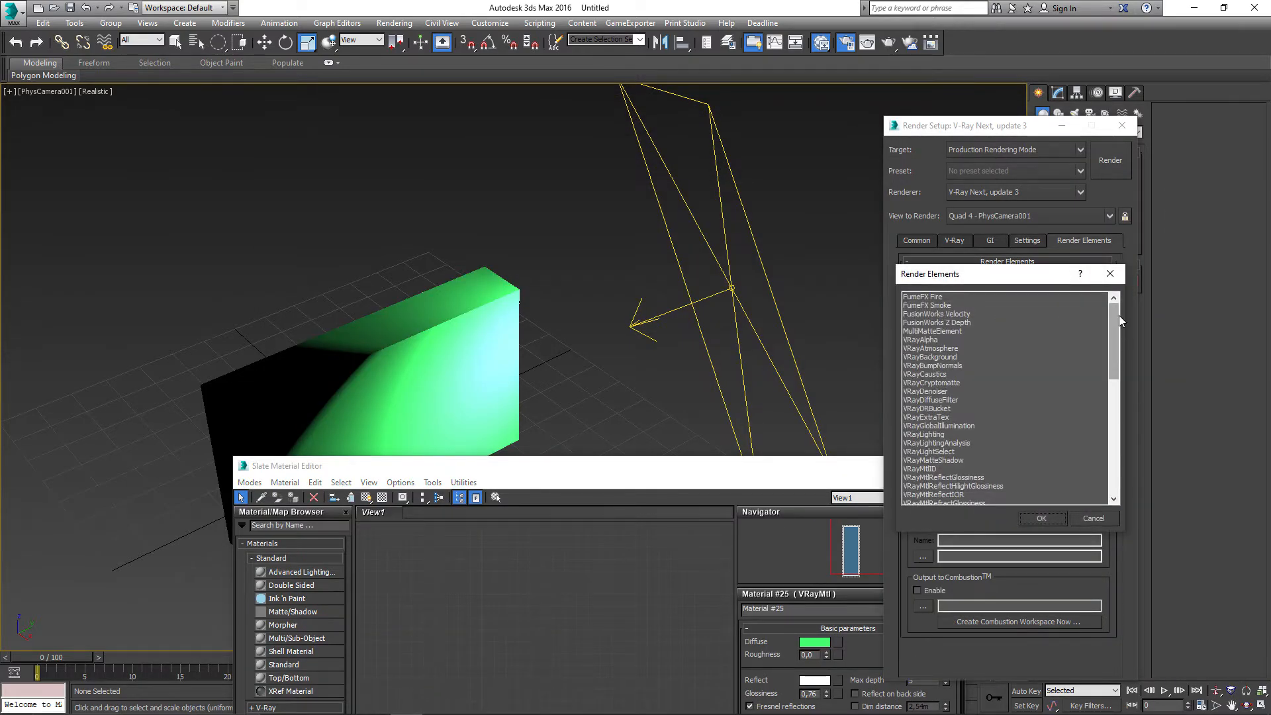
left_click_drag(1118, 315, 1110, 411)
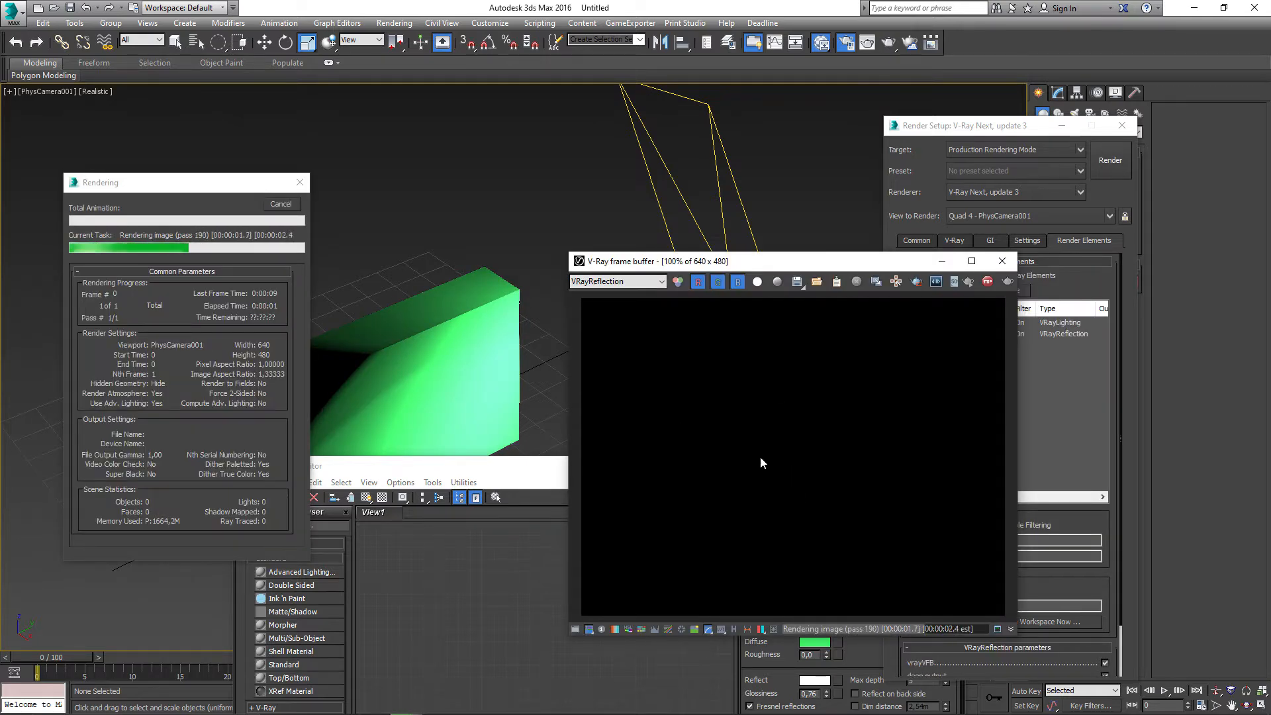
Step: Compare the RGB color, VRayLighting and VRayReflection channels in the V-Ray frame buffer
left_click(605, 281)
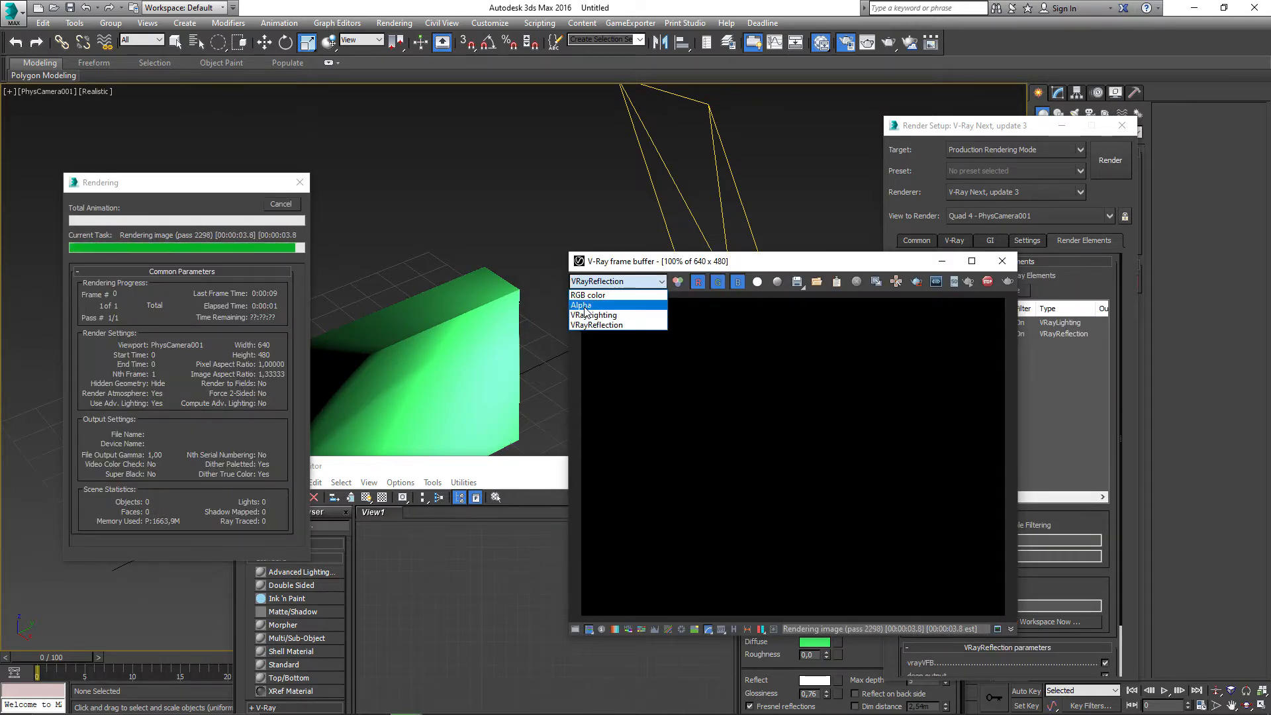
left_click(597, 297)
left_click(604, 285)
left_click(606, 316)
left_click(616, 284)
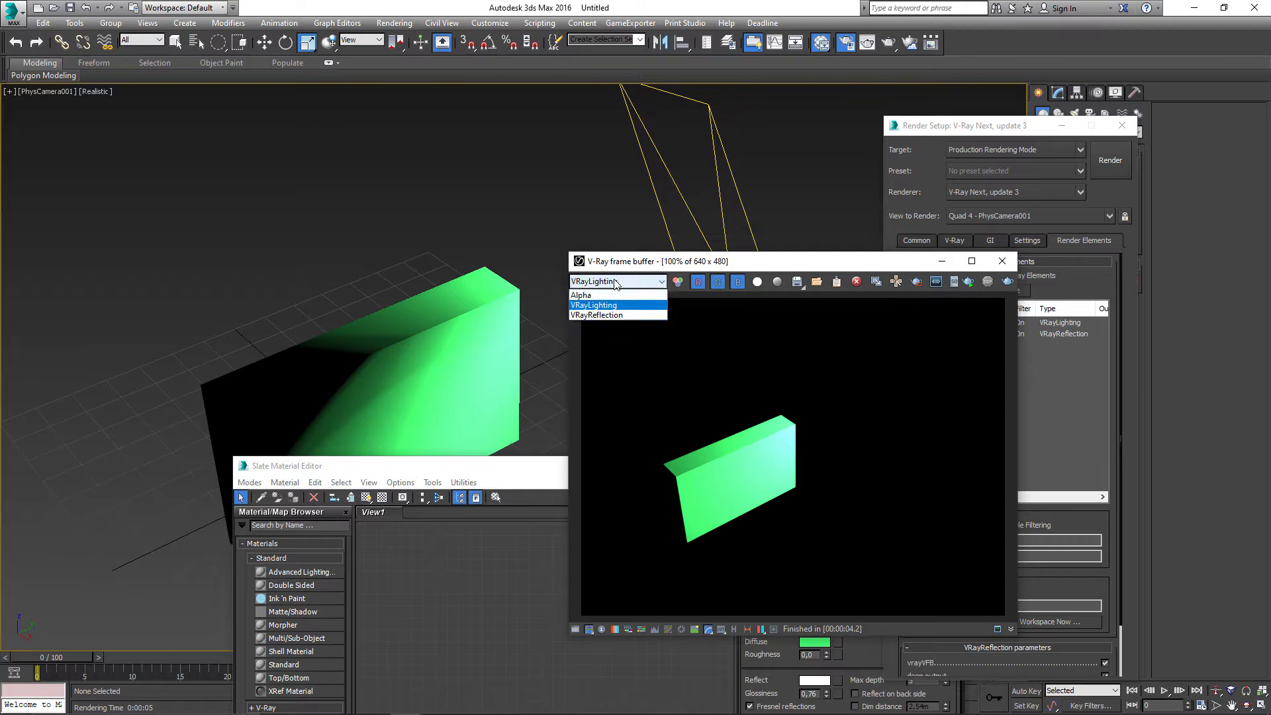
left_click(589, 317)
left_click(604, 283)
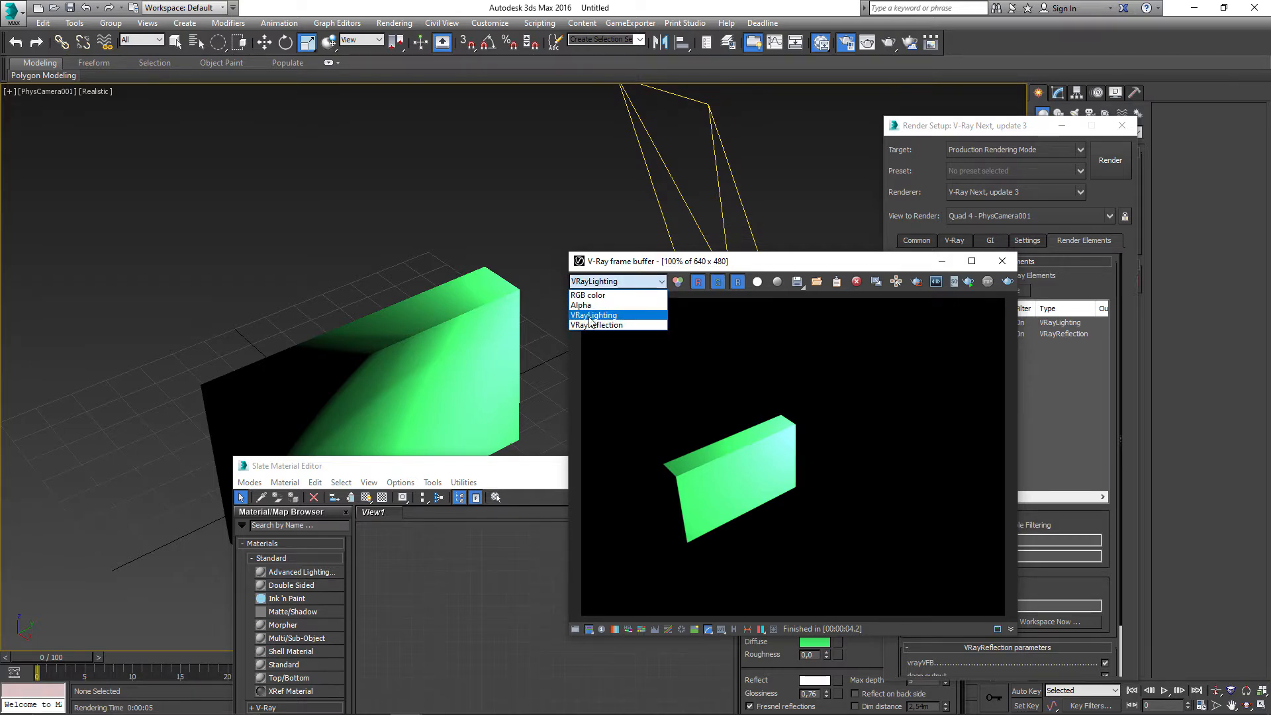
left_click(598, 324)
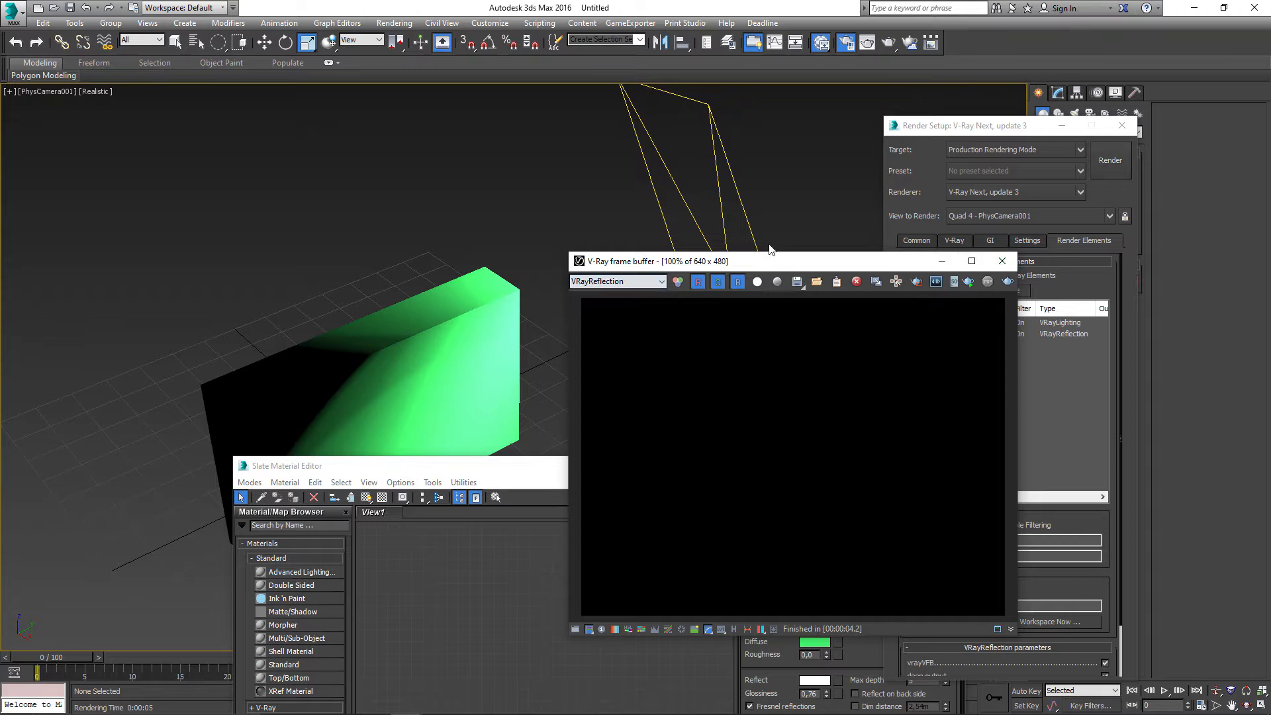
Step: Create a large ground plane beneath the box, extending well past it on all sides
left_click_drag(748, 263, 1176, 436)
left_click_drag(1032, 130, 978, 374)
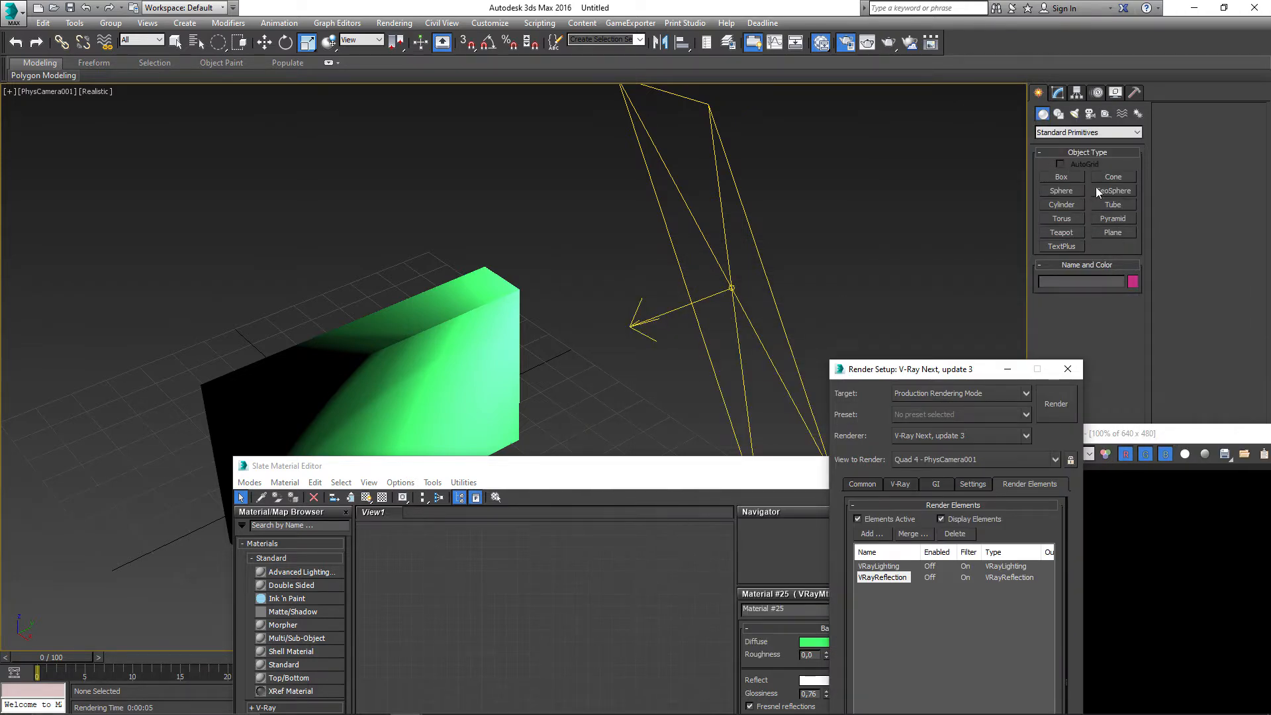
left_click(1119, 235)
left_click_drag(587, 133, 316, 536)
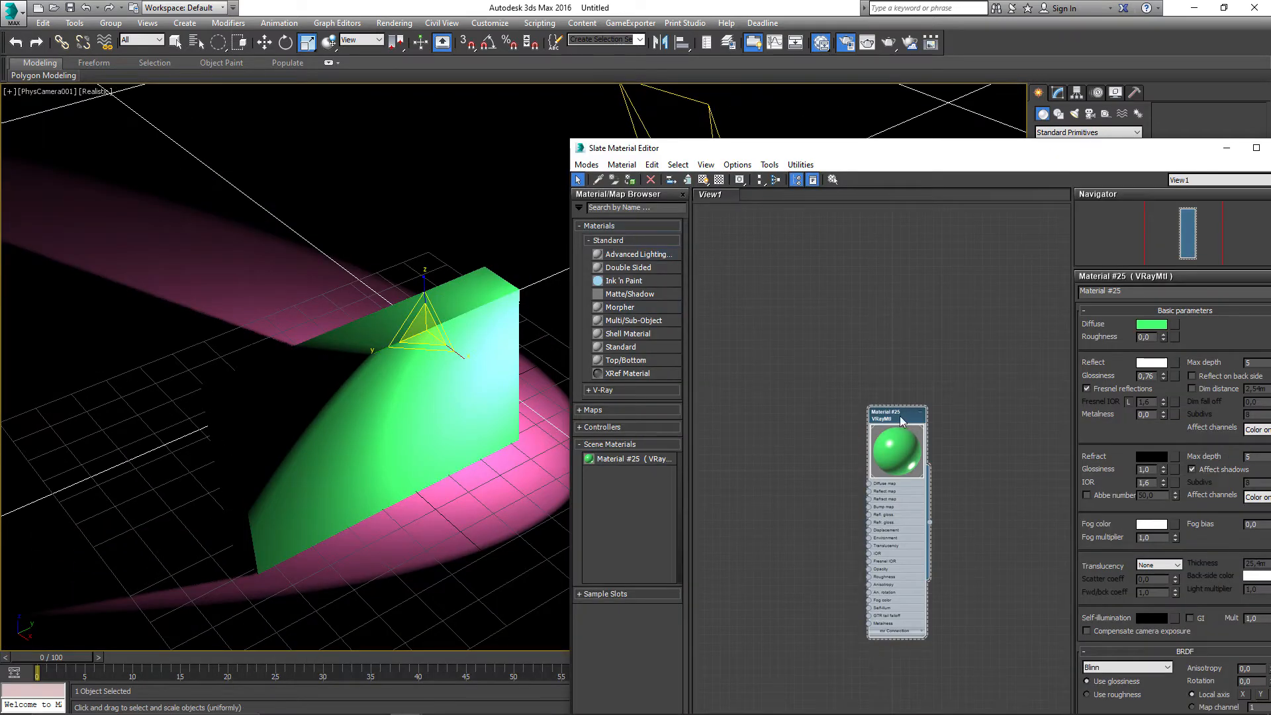
Step: Duplicate the box's VRayMtl for the plane and load COBBL02.JPG from the GROUND folder as the copy's diffuse bitmap
left_click_drag(902, 421, 867, 316)
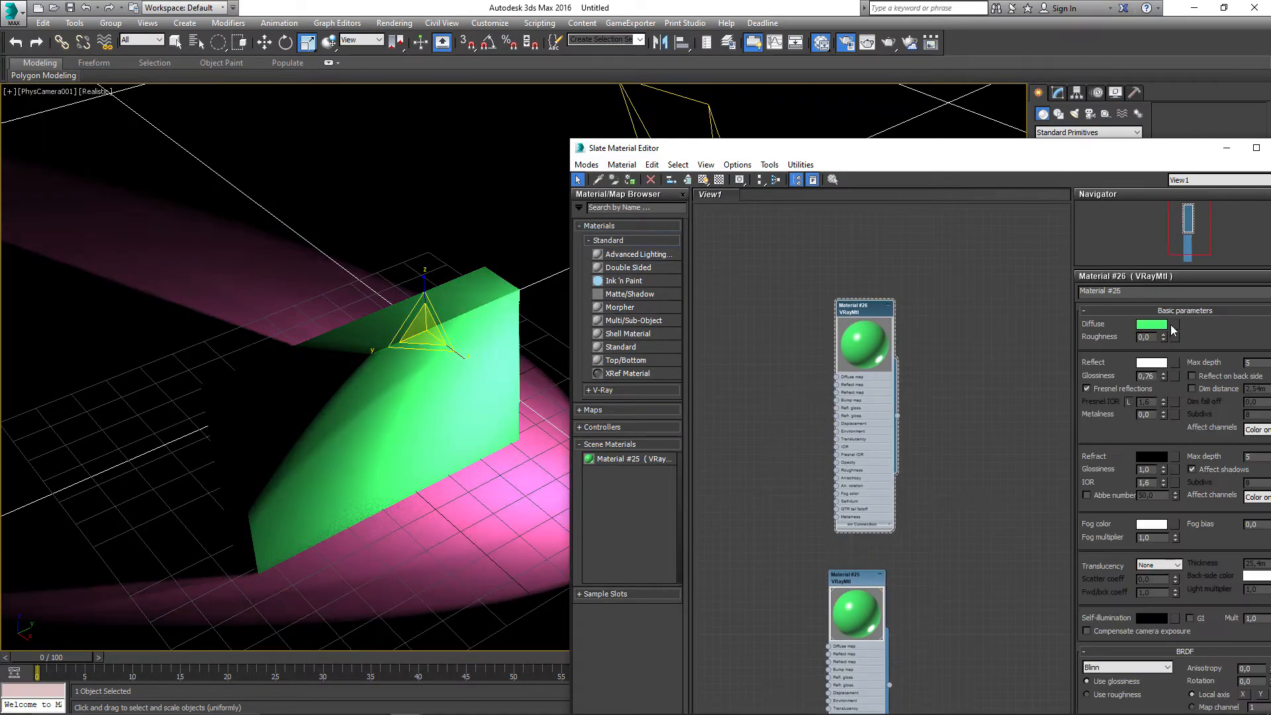
left_click(1174, 325)
double_click(530, 280)
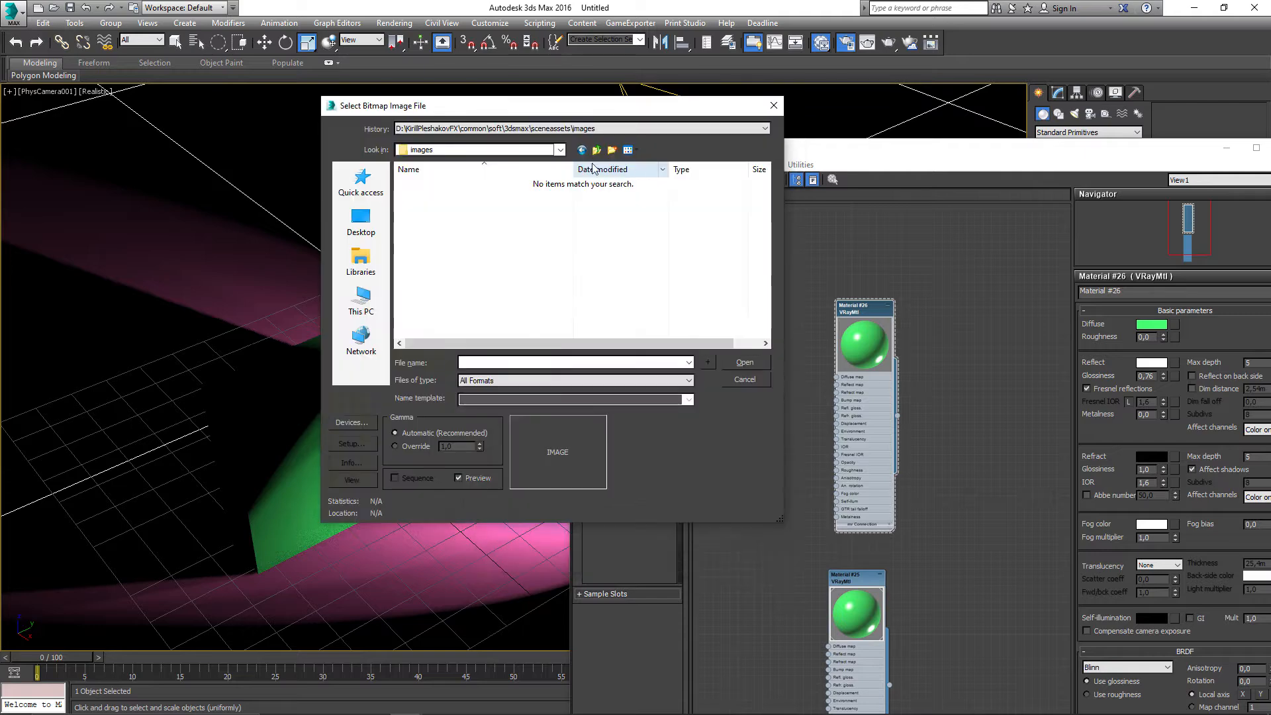
left_click(596, 151)
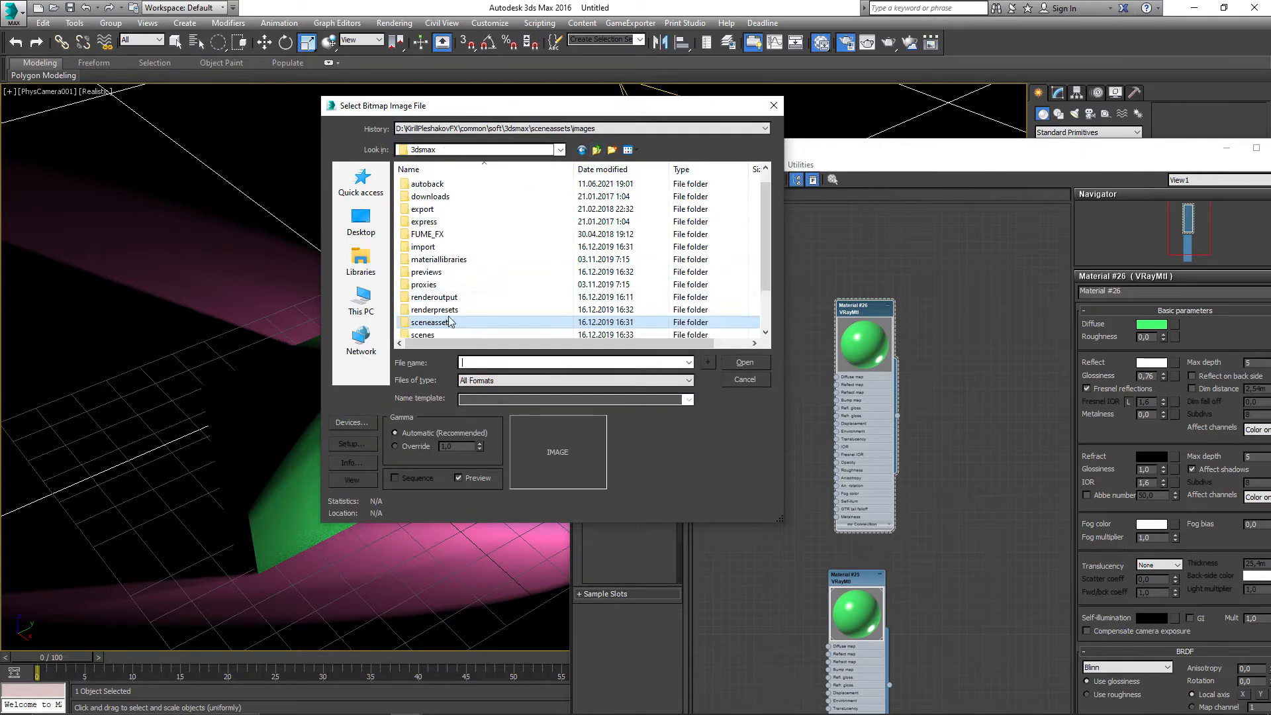
left_click(596, 151)
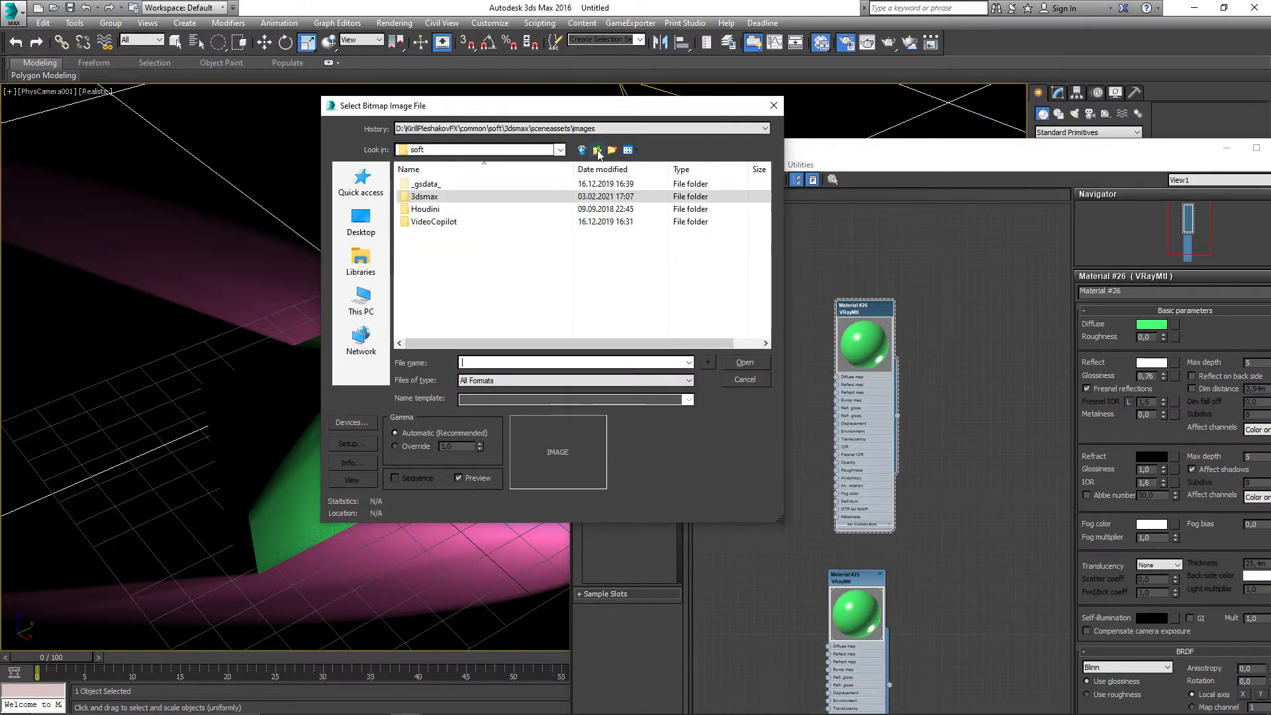
left_click(597, 151)
double_click(410, 195)
double_click(426, 210)
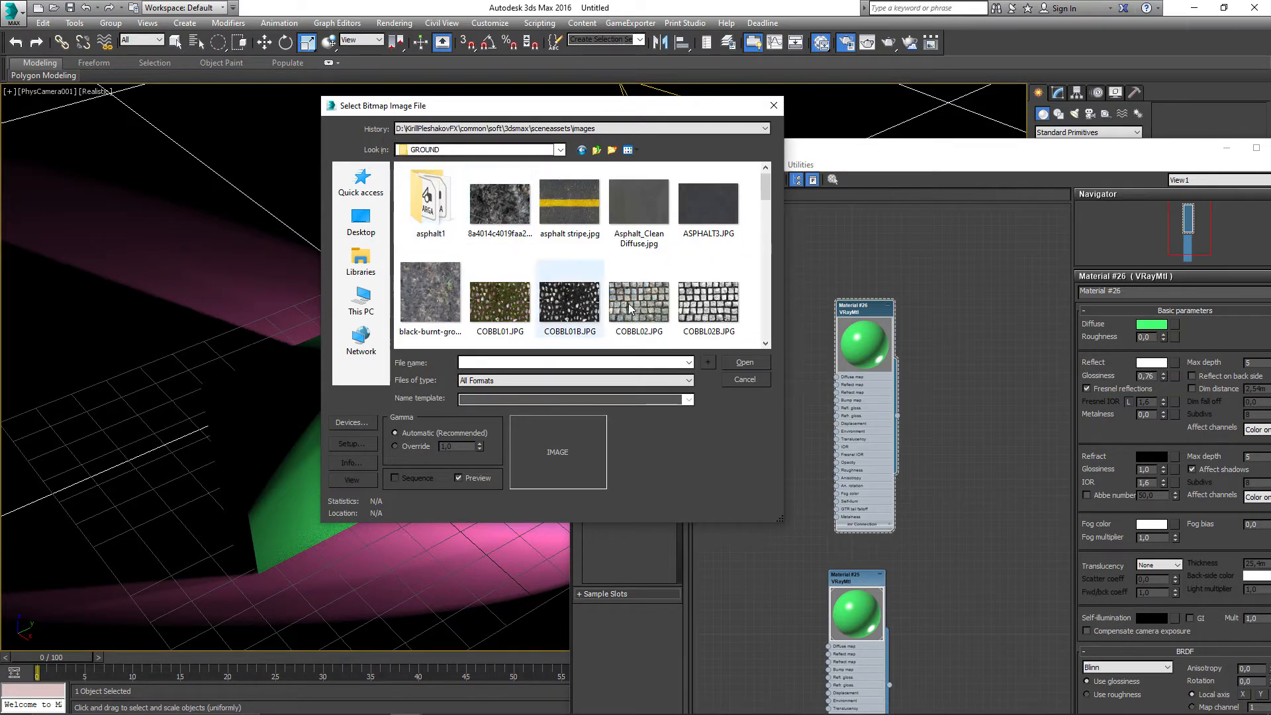
double_click(639, 301)
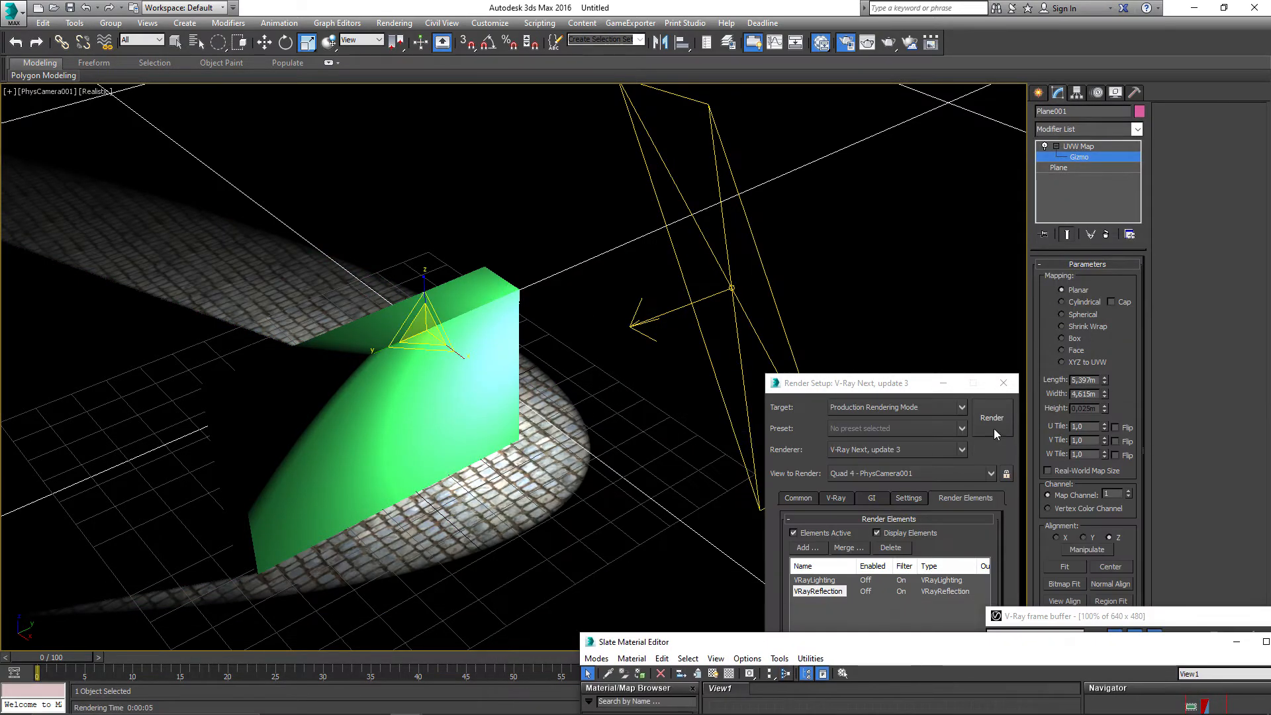
Step: Render the camera view with the cobblestone plane and examine the box and ground reflections in the VRayReflection channel
left_click(994, 432)
left_click(596, 384)
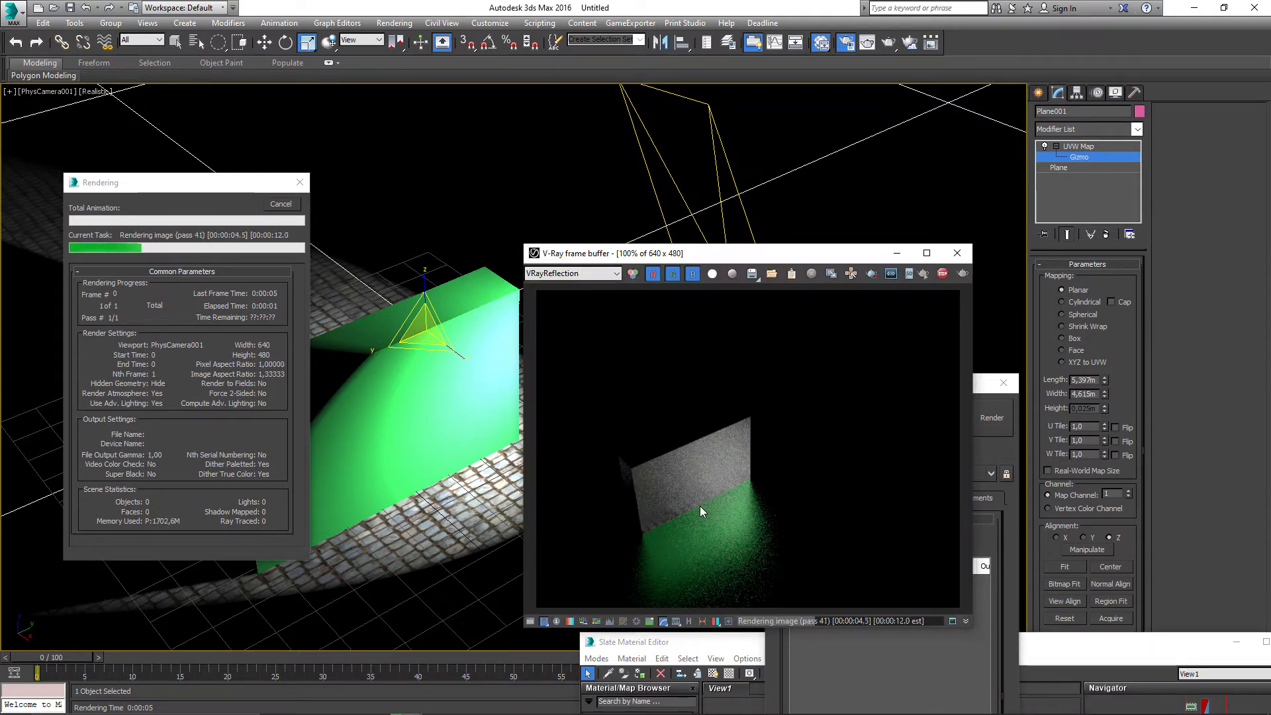
scroll(698, 498, "up", 1)
scroll(698, 499, "up", 1)
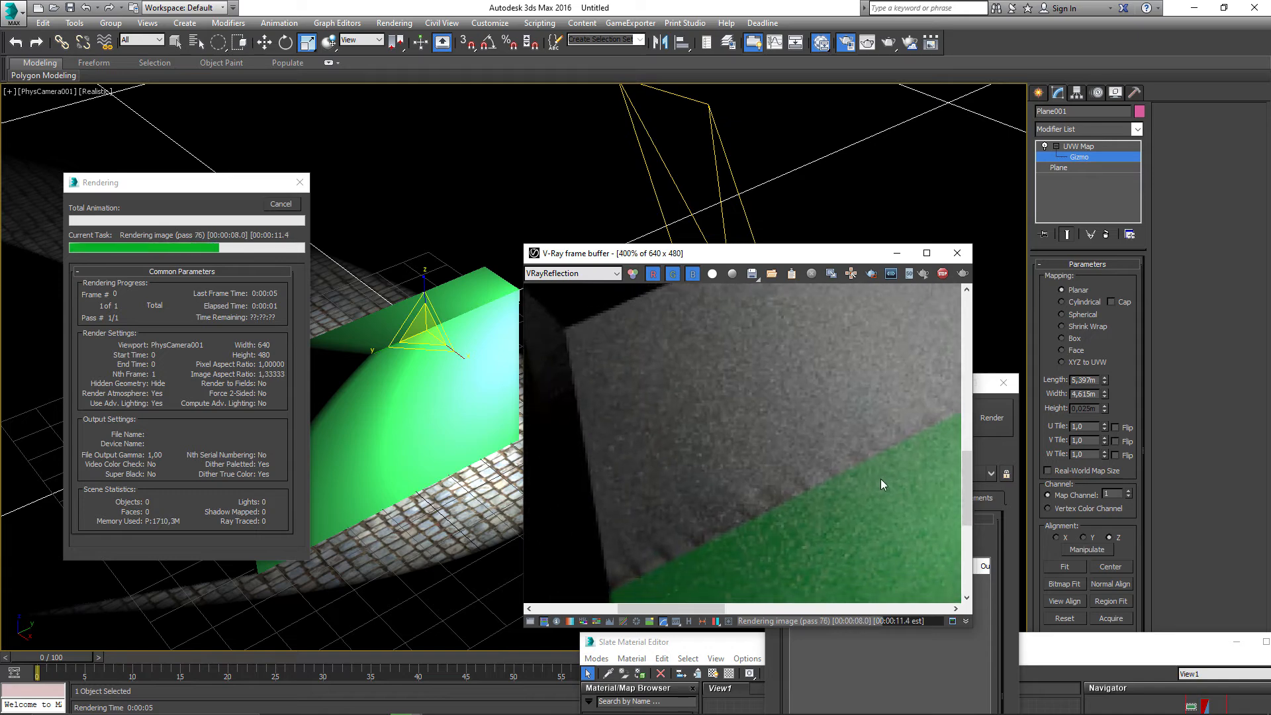
left_click_drag(848, 419, 637, 538)
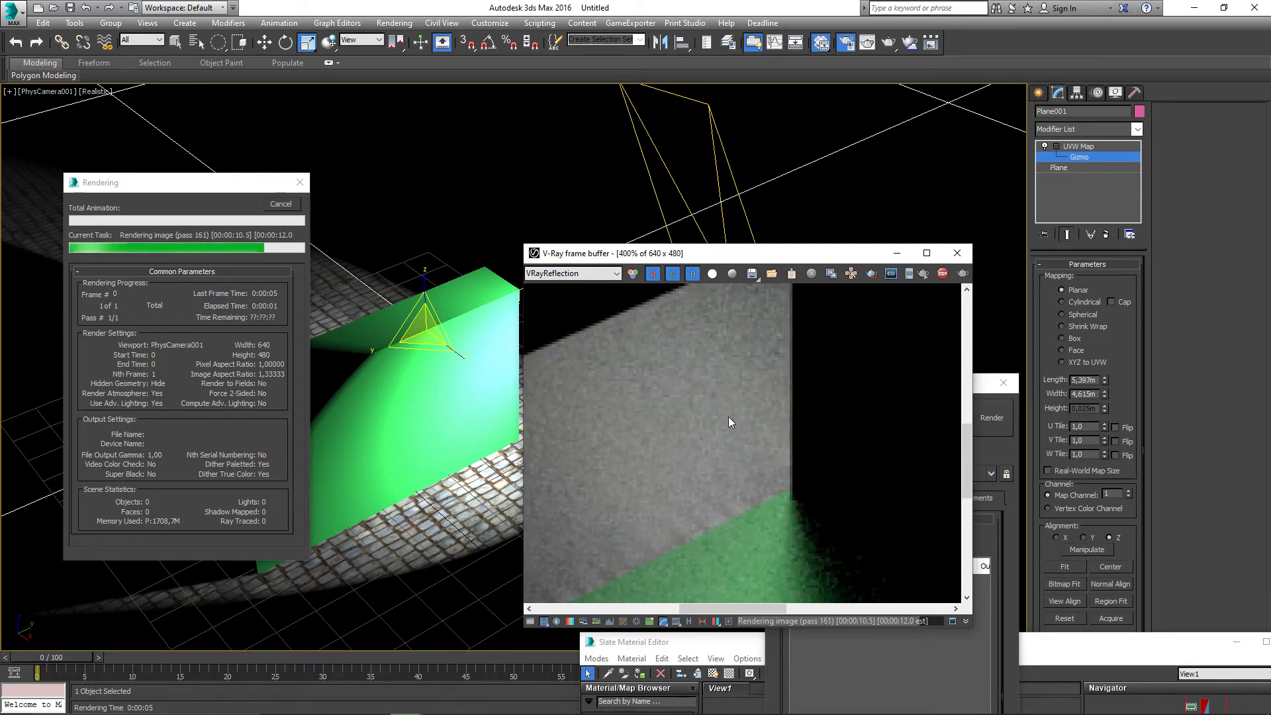
left_click_drag(727, 416, 870, 315)
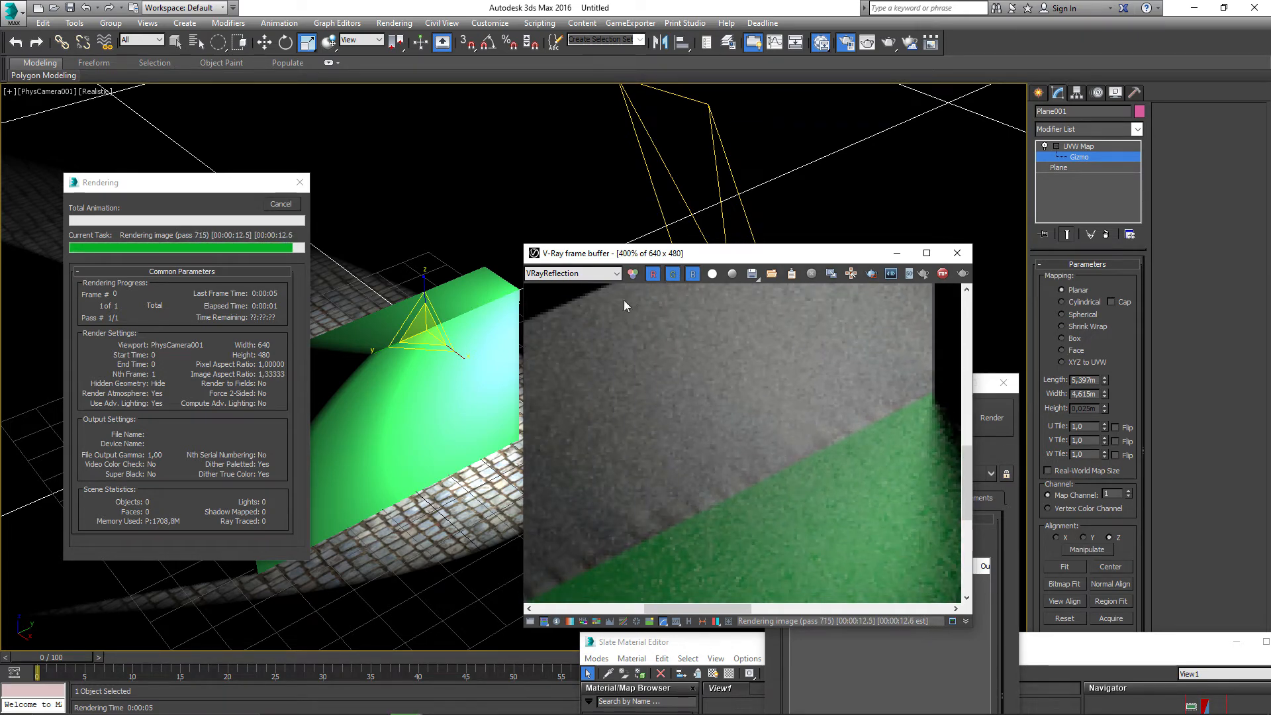
Step: Show the VRayLighting channel of the render and examine the lighting on the box and cobblestone ground
left_click(604, 274)
left_click(556, 307)
scroll(781, 437, "down", 2)
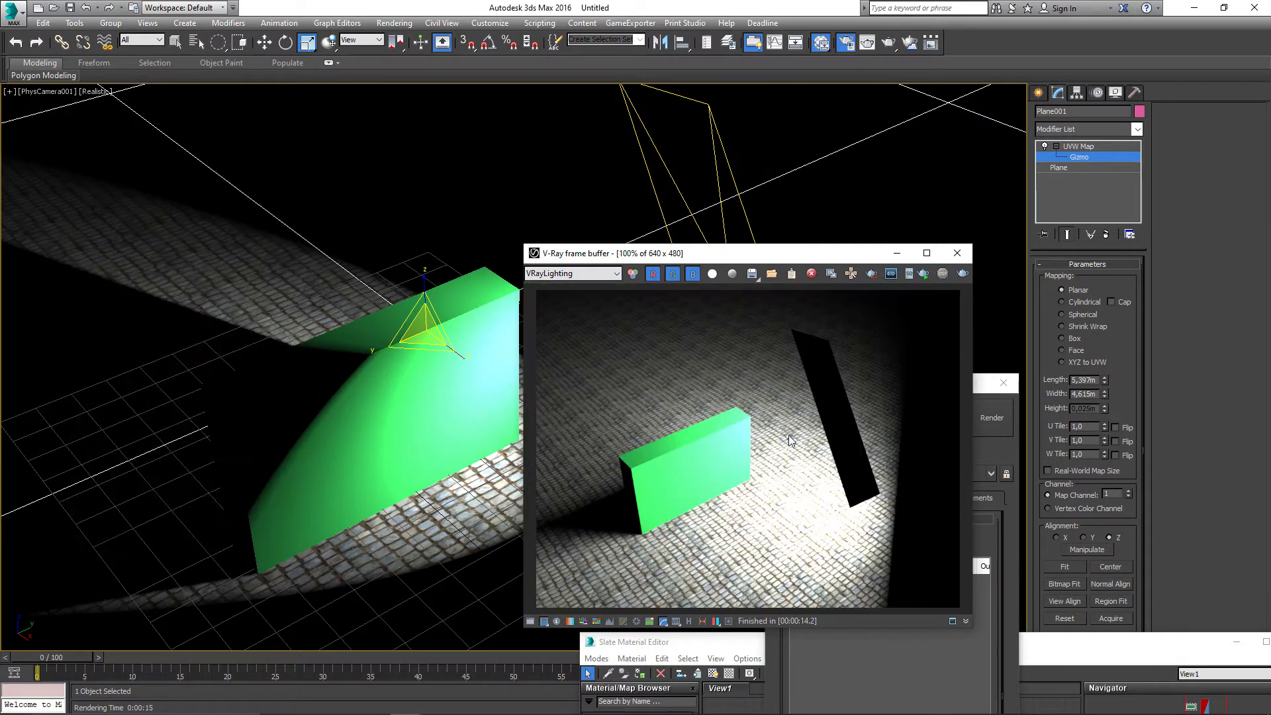
scroll(685, 495, "up", 1)
left_click(553, 271)
left_click(552, 274)
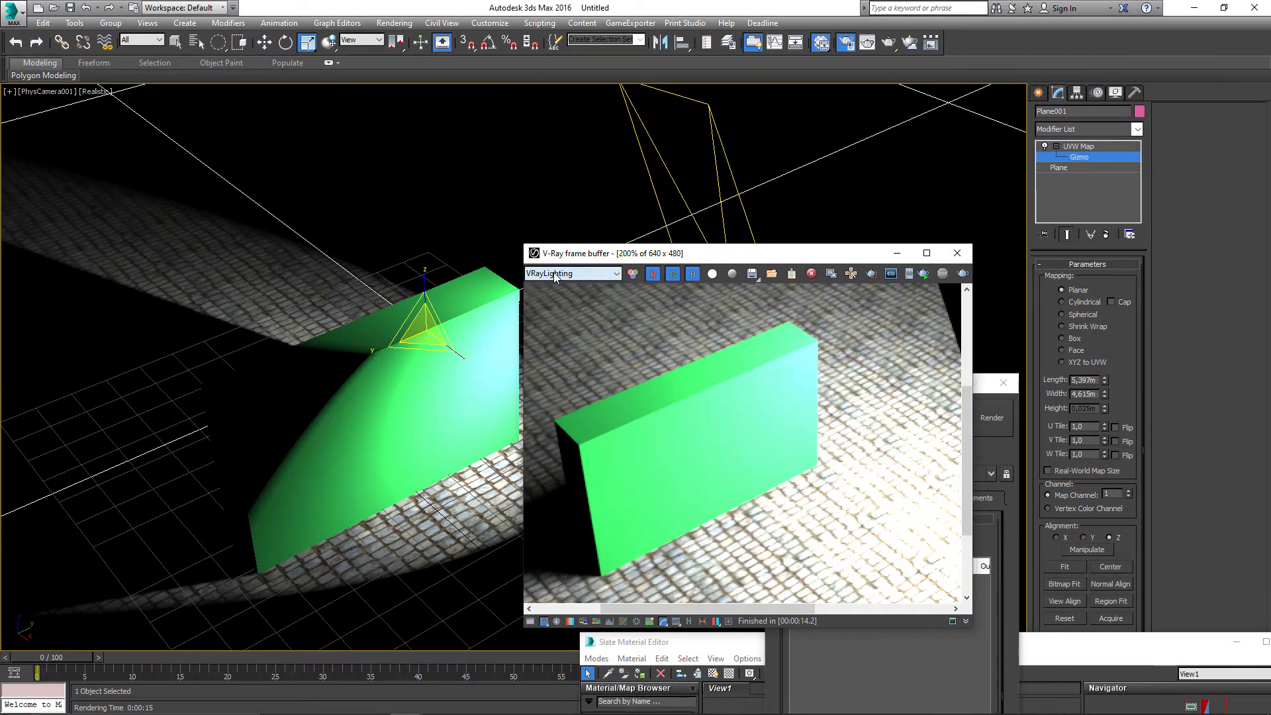
left_click_drag(921, 471, 853, 544)
left_click_drag(777, 450, 813, 501)
scroll(813, 501, "down", 2)
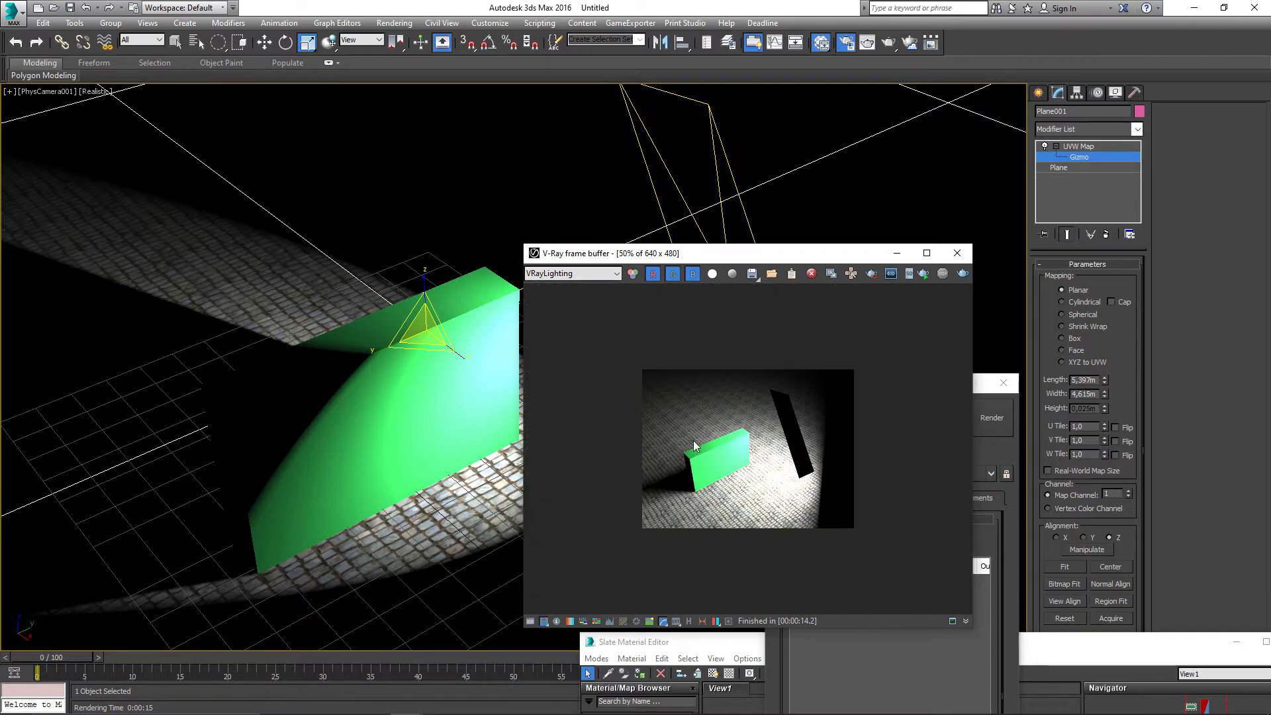
Step: Examine the rendered lighting up close, and switch the frame buffer to VRayReflection to inspect the reflection on the ground
scroll(735, 382, "up", 1)
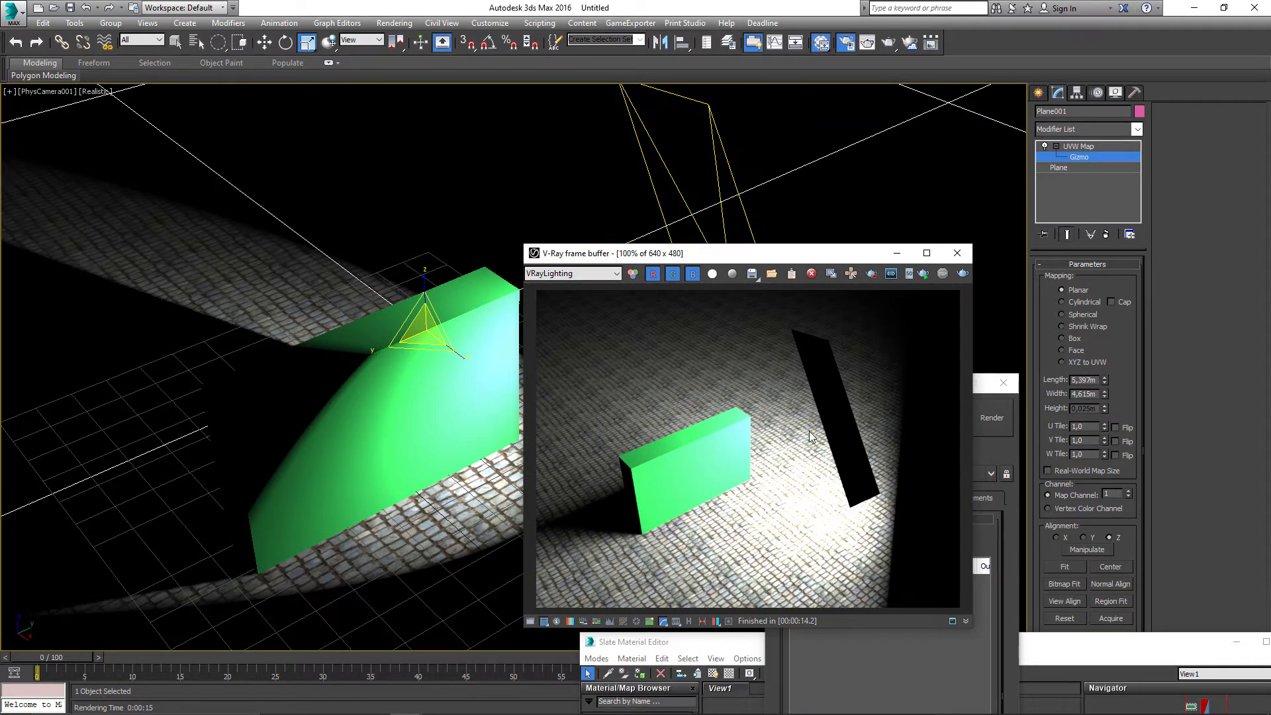
left_click(589, 274)
left_click(546, 315)
scroll(787, 405, "up", 1)
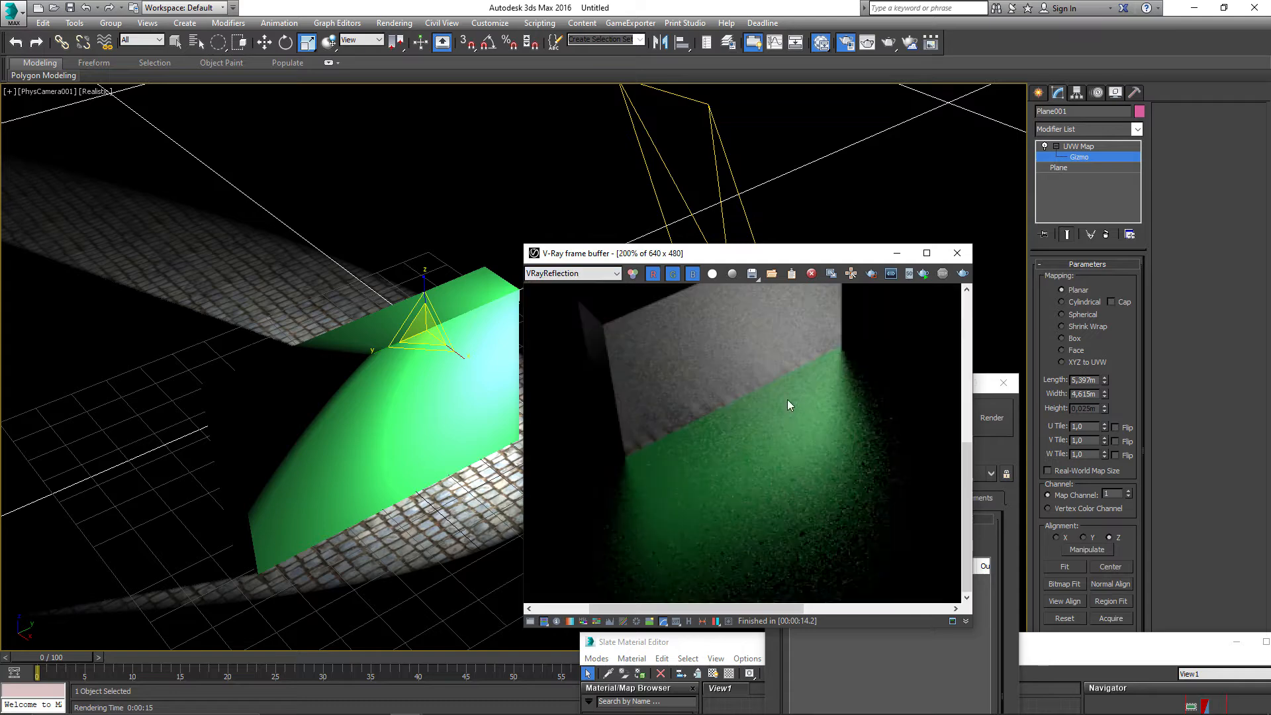
Step: Set the reflect colour of the cobblestone ground material, Material #26, to black in the Slate Material Editor
left_click_drag(1056, 644, 1213, 357)
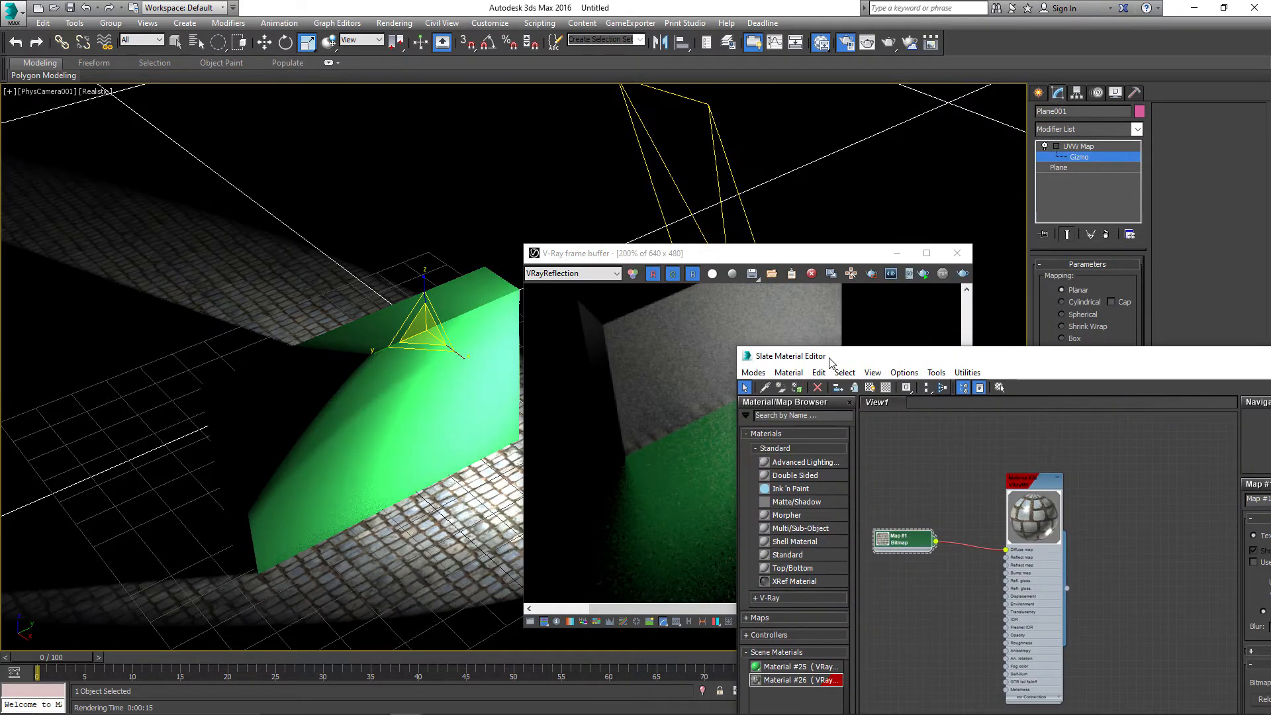
left_click_drag(829, 358, 855, 351)
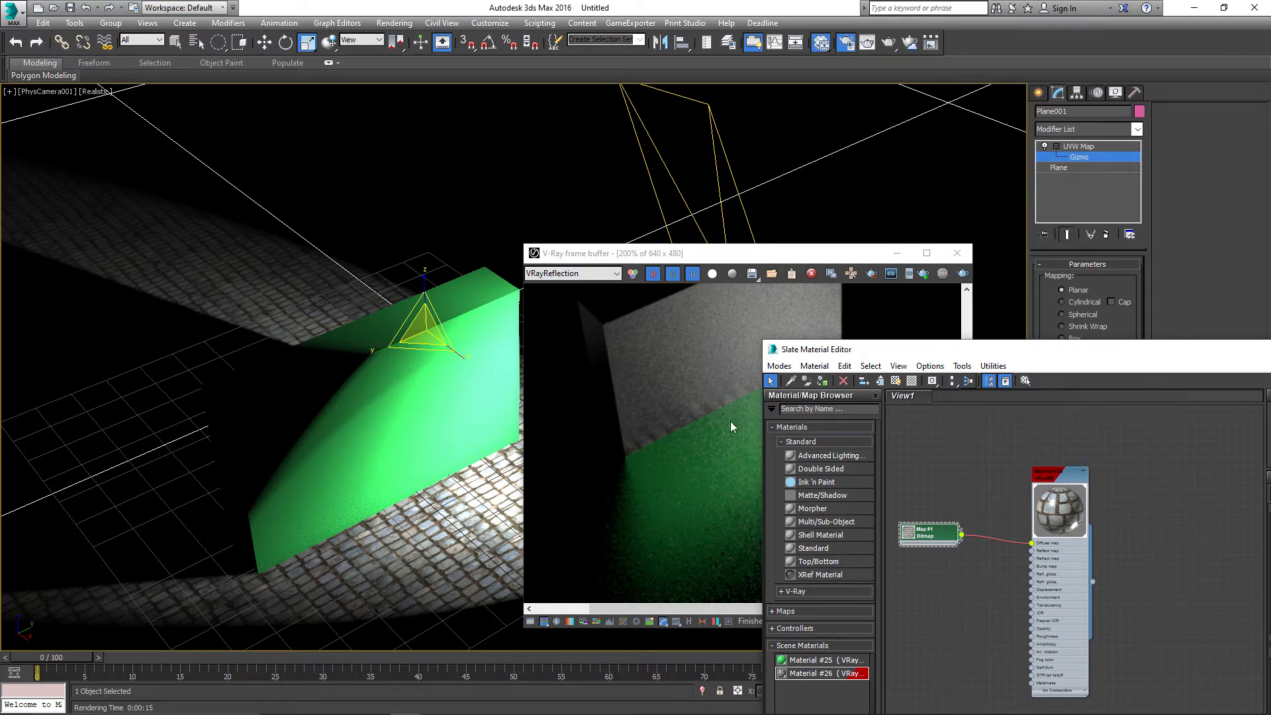
left_click_drag(1064, 581, 1092, 407)
scroll(1066, 563, "down", 1)
double_click(1017, 588)
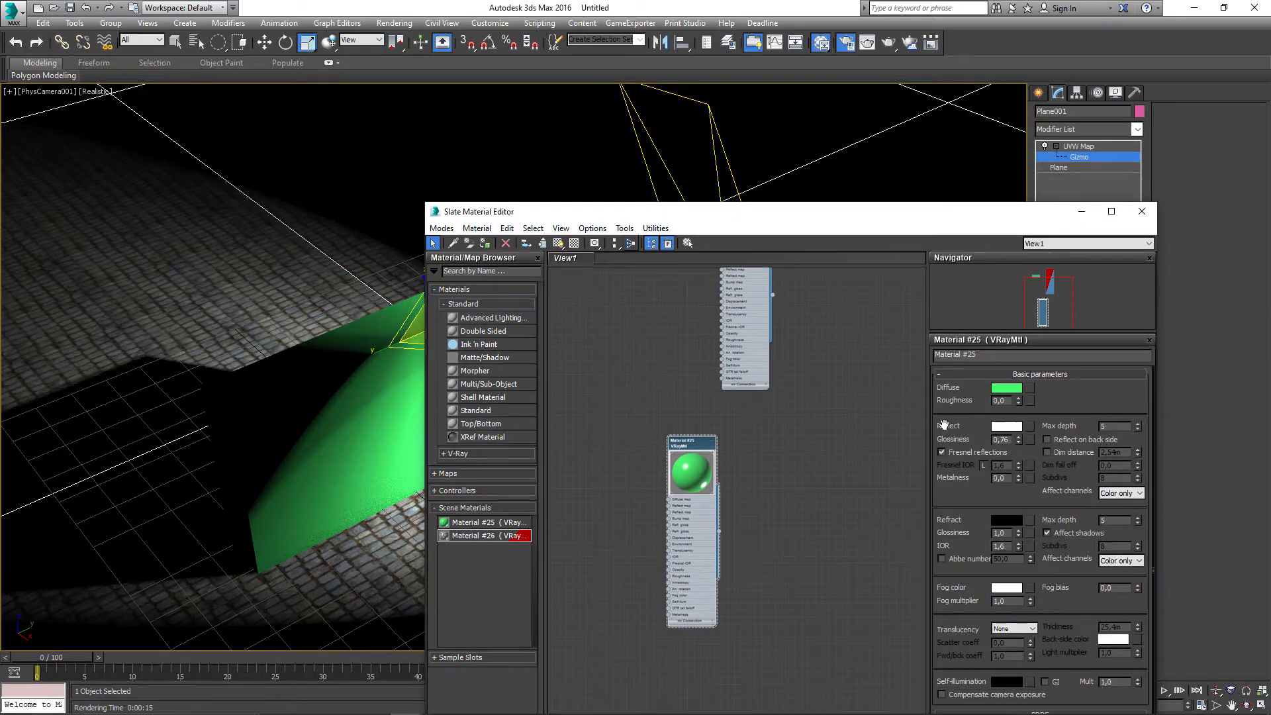
left_click_drag(795, 291, 797, 479)
double_click(754, 395)
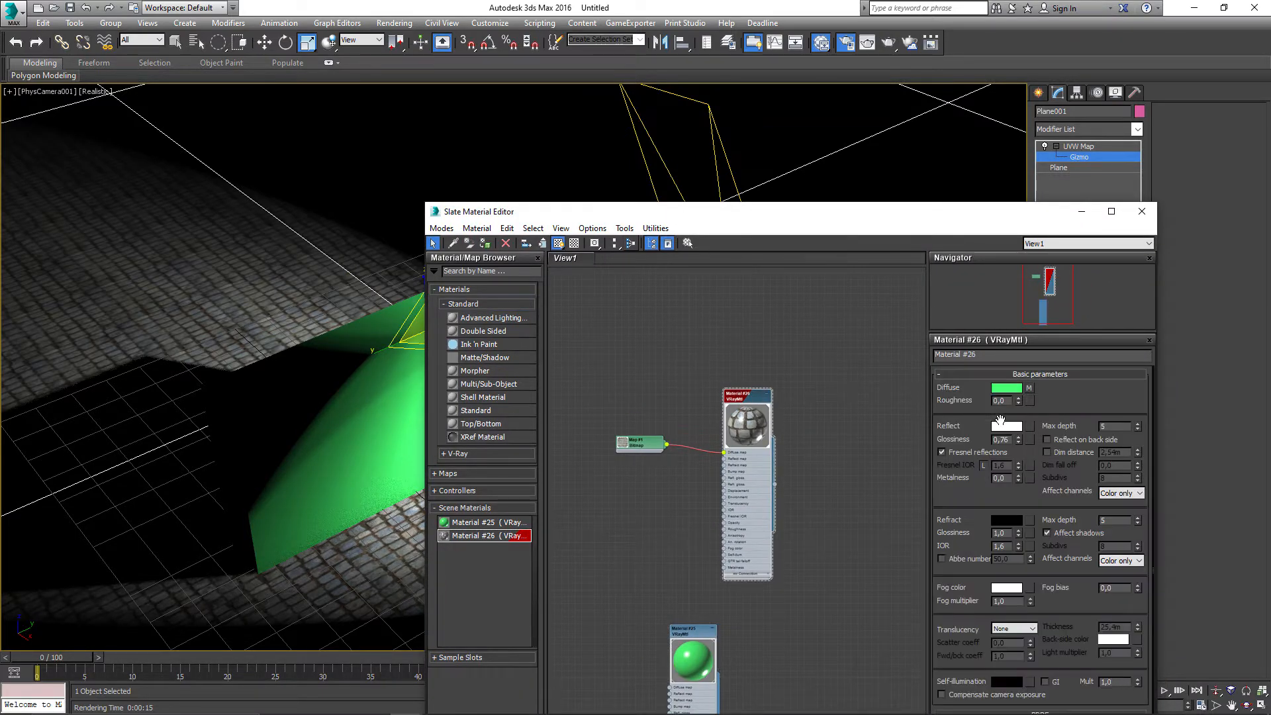
left_click(1001, 425)
left_click_drag(463, 142, 426, 141)
left_click(488, 197)
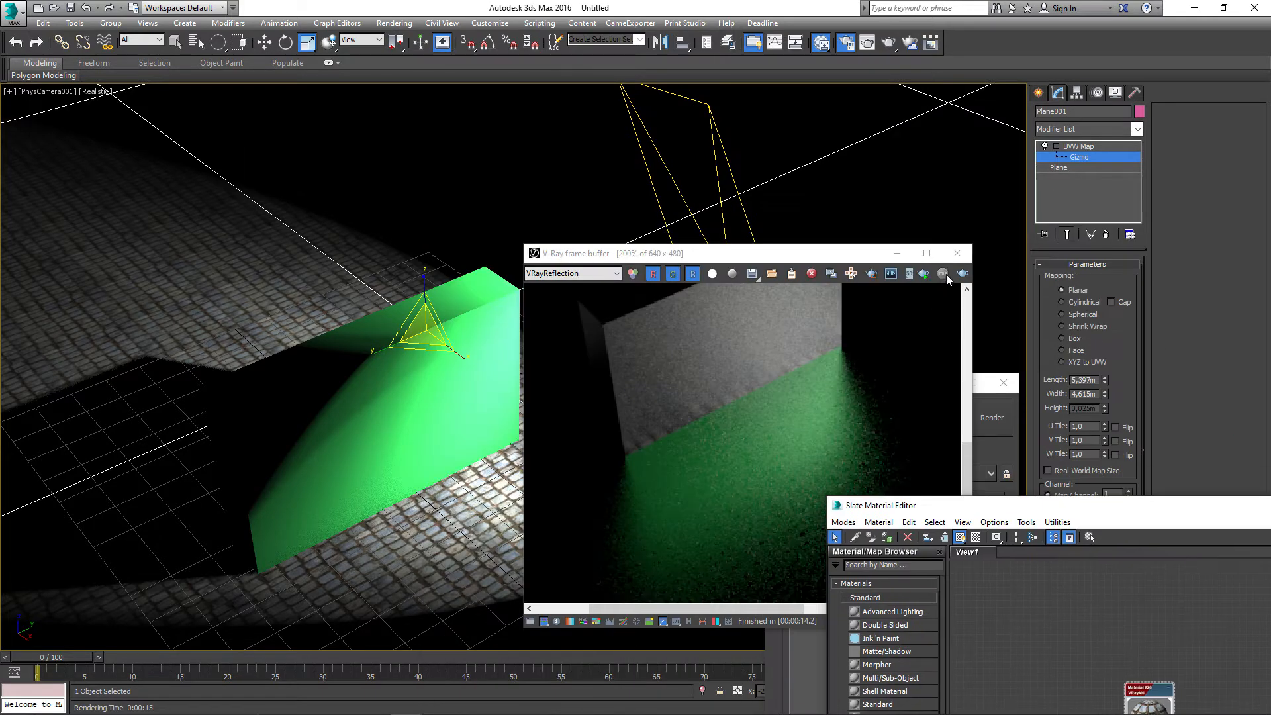
Step: Re-render the camera view over the existing BOX_v01 file, and bring up the VRayLighting and VRayReflection render elements in Render Setup
left_click(942, 273)
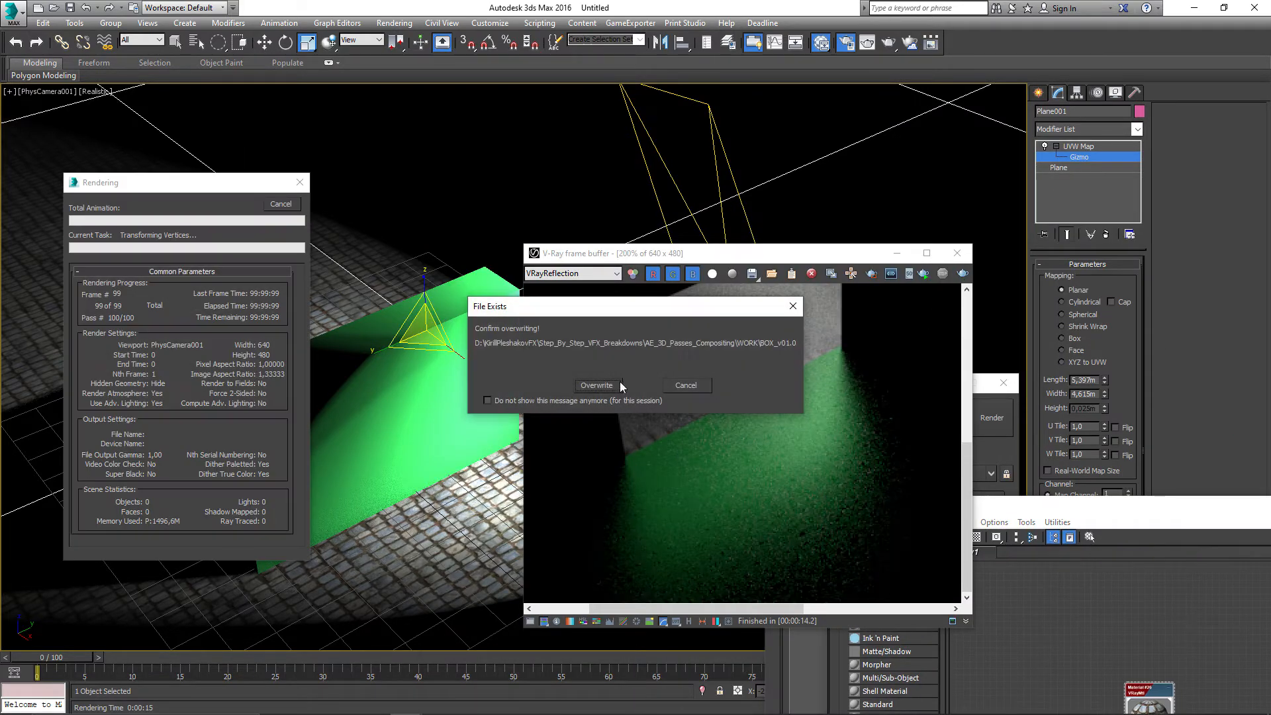
left_click(606, 389)
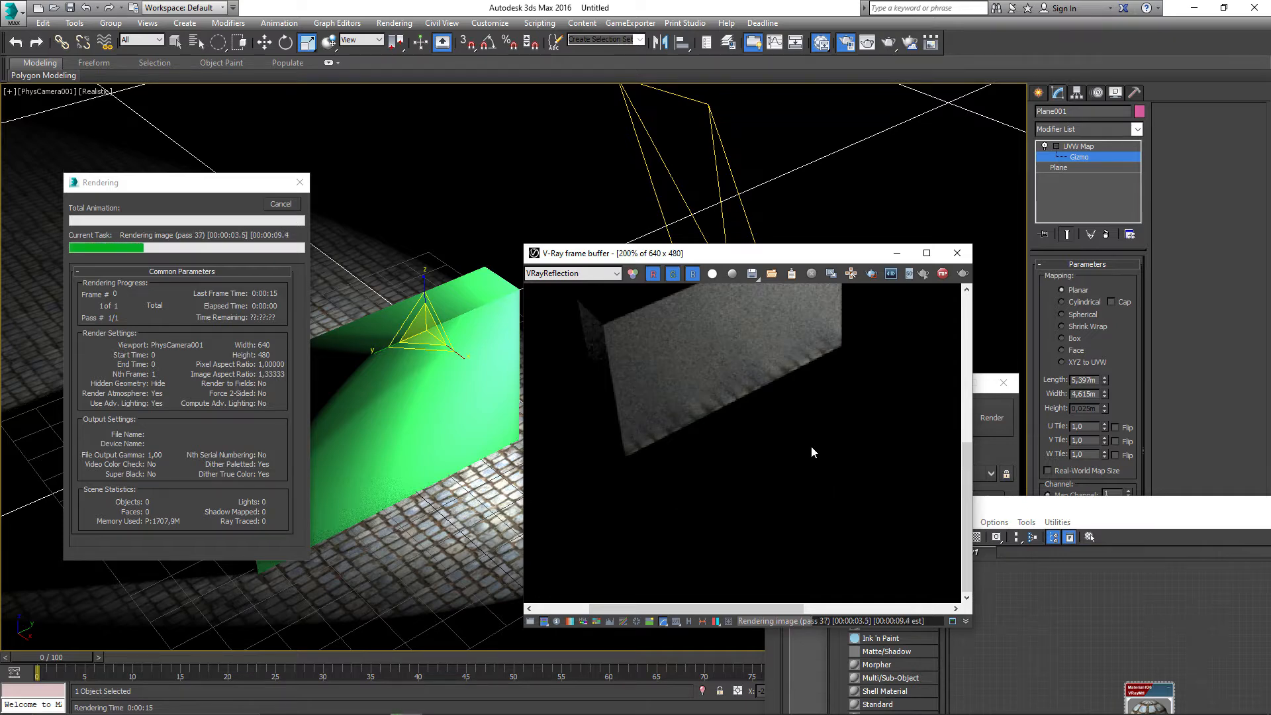
left_click(1002, 454)
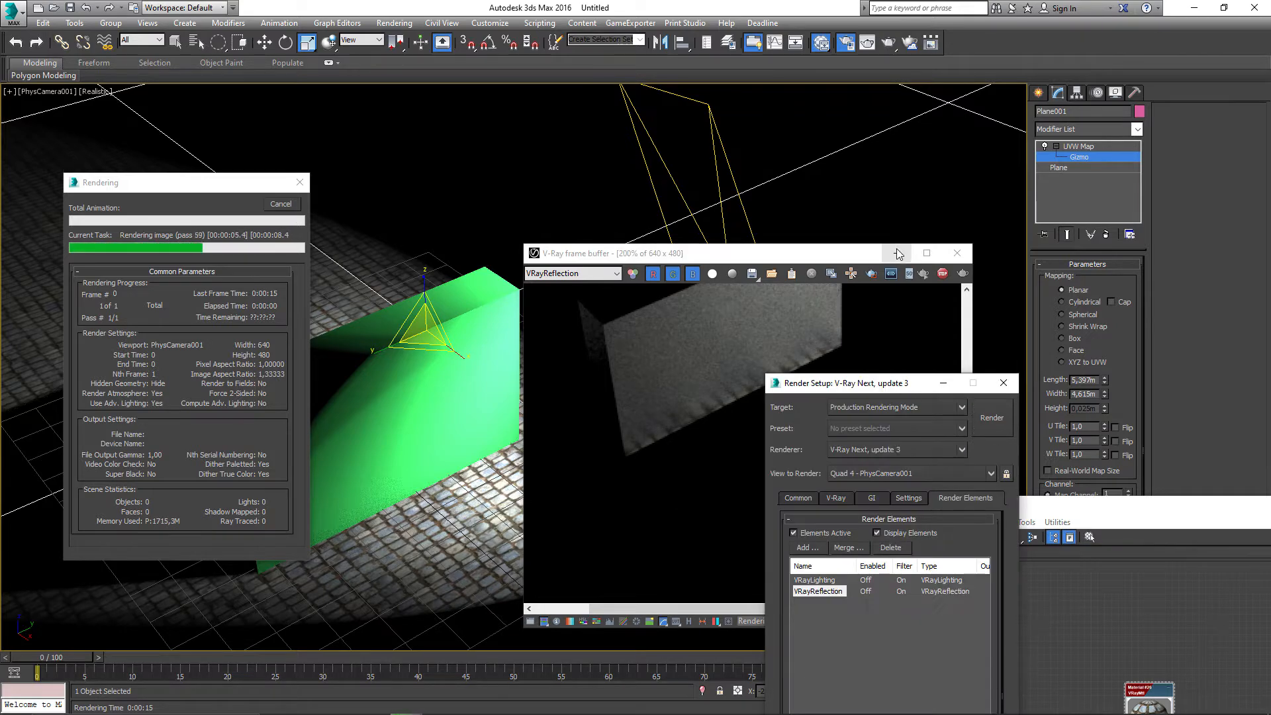
left_click(833, 591)
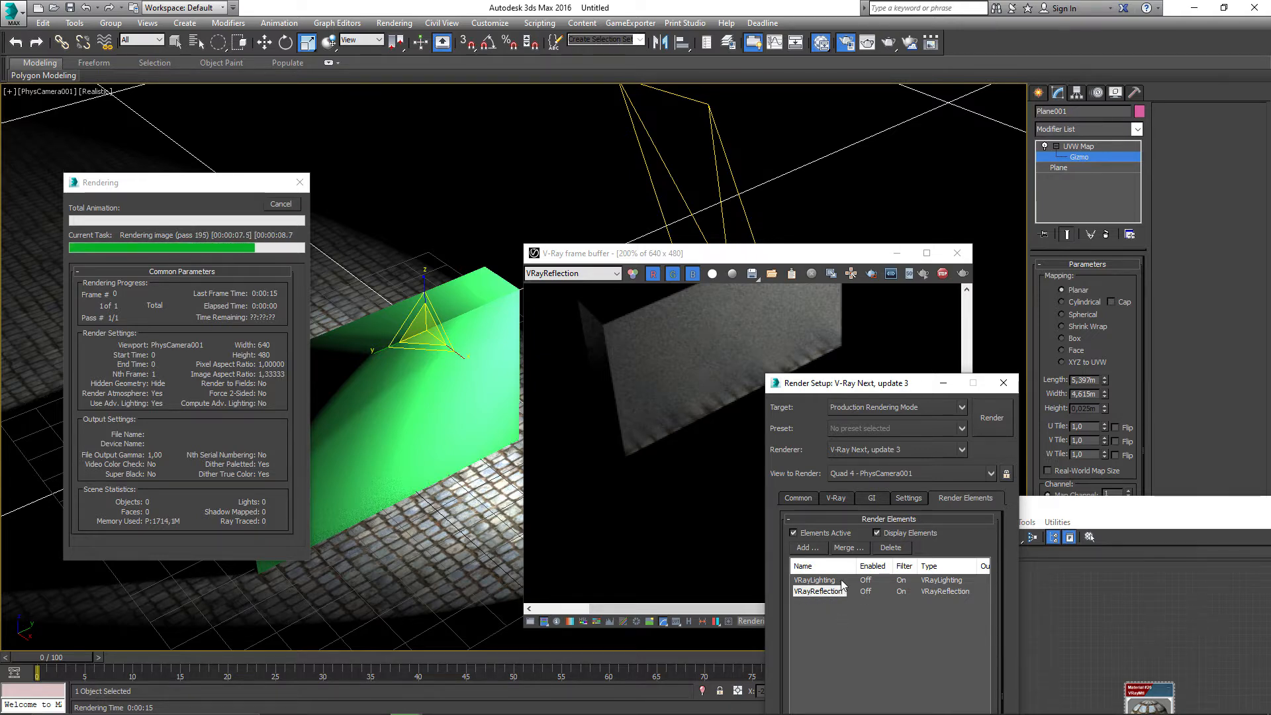
key("super")
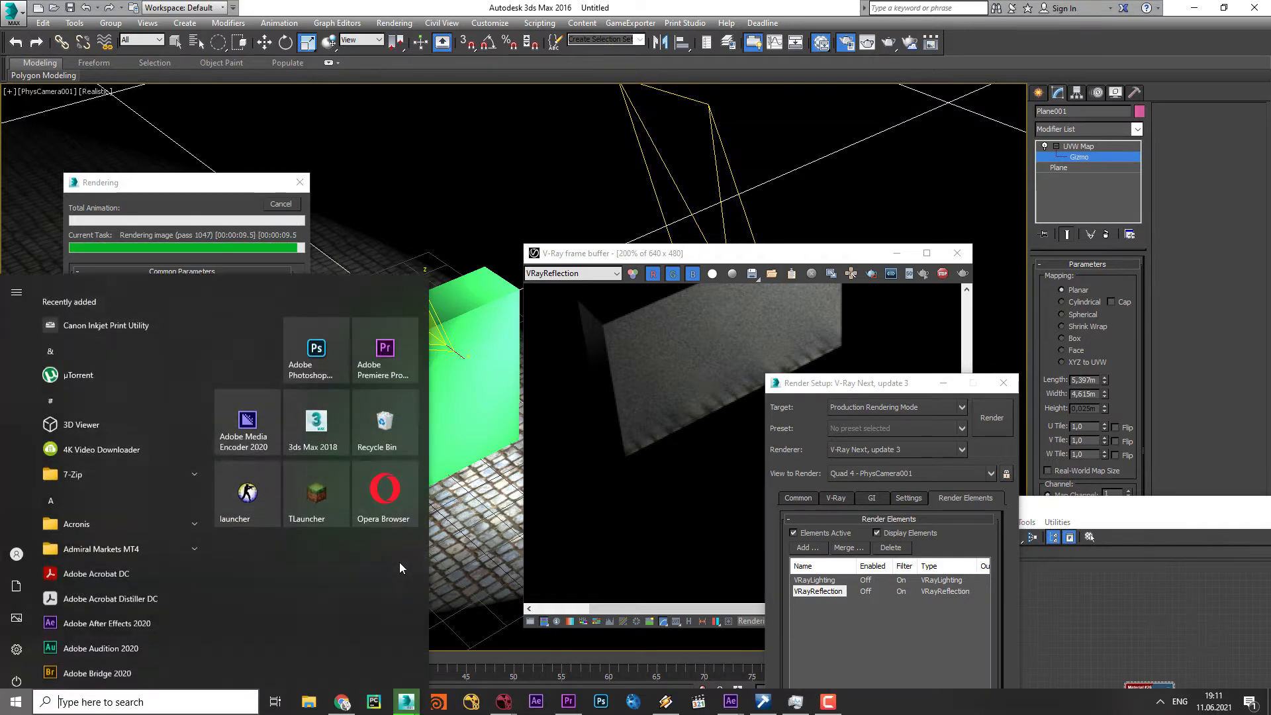
left_click(536, 701)
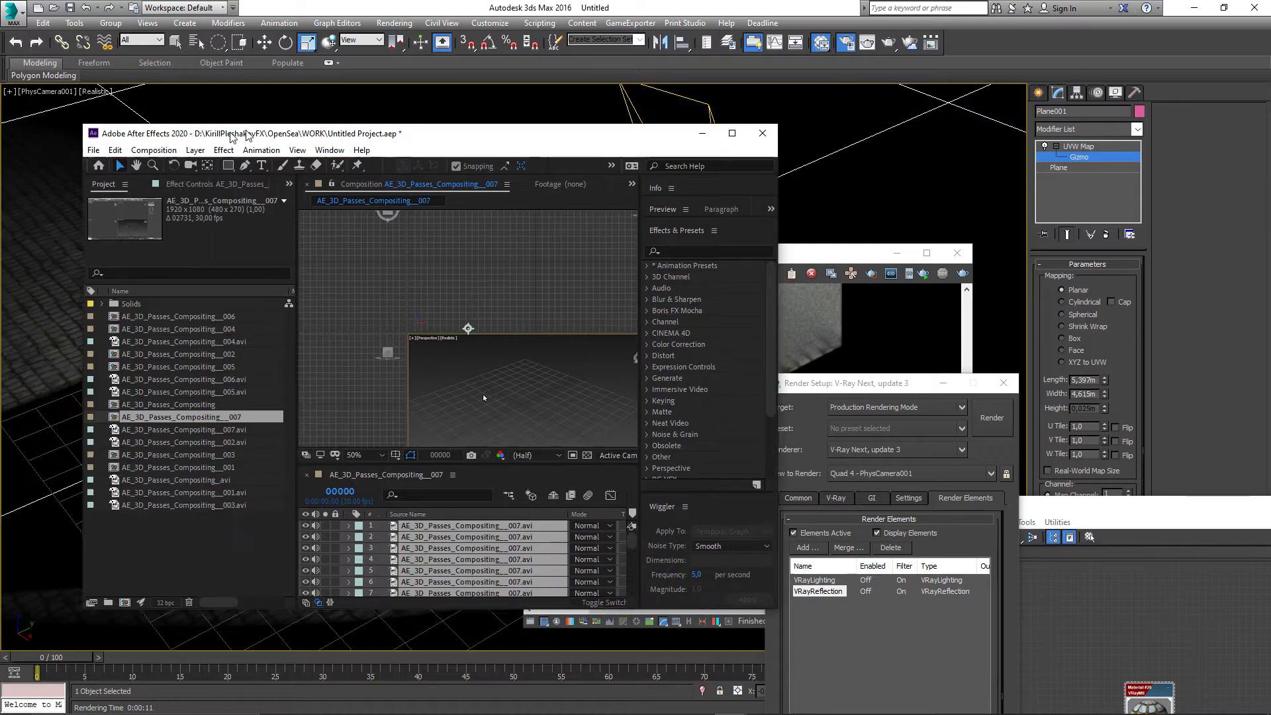
left_click(975, 187)
Step: Switch to the After Effects project WP_passes_BD_v01.aep and import BOX_v01.0000.exr from the WORK folder
key("super")
type("a")
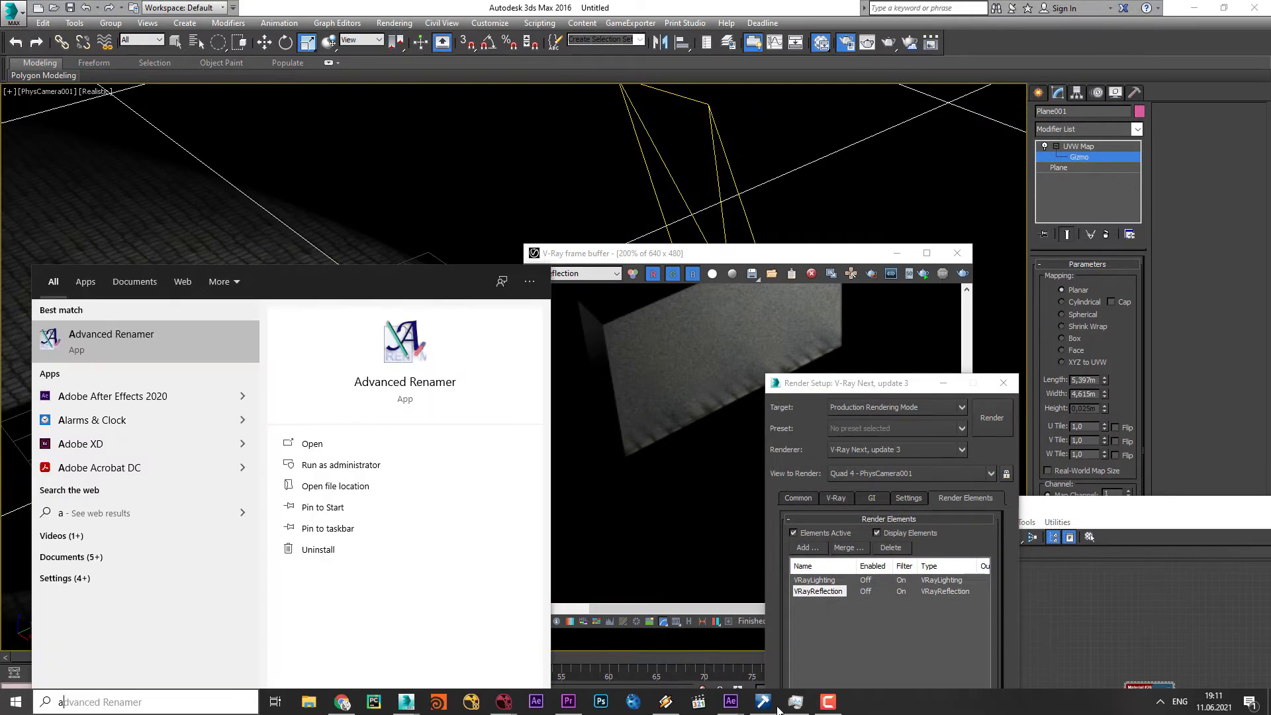
left_click(731, 701)
left_click(676, 674)
left_click(649, 151)
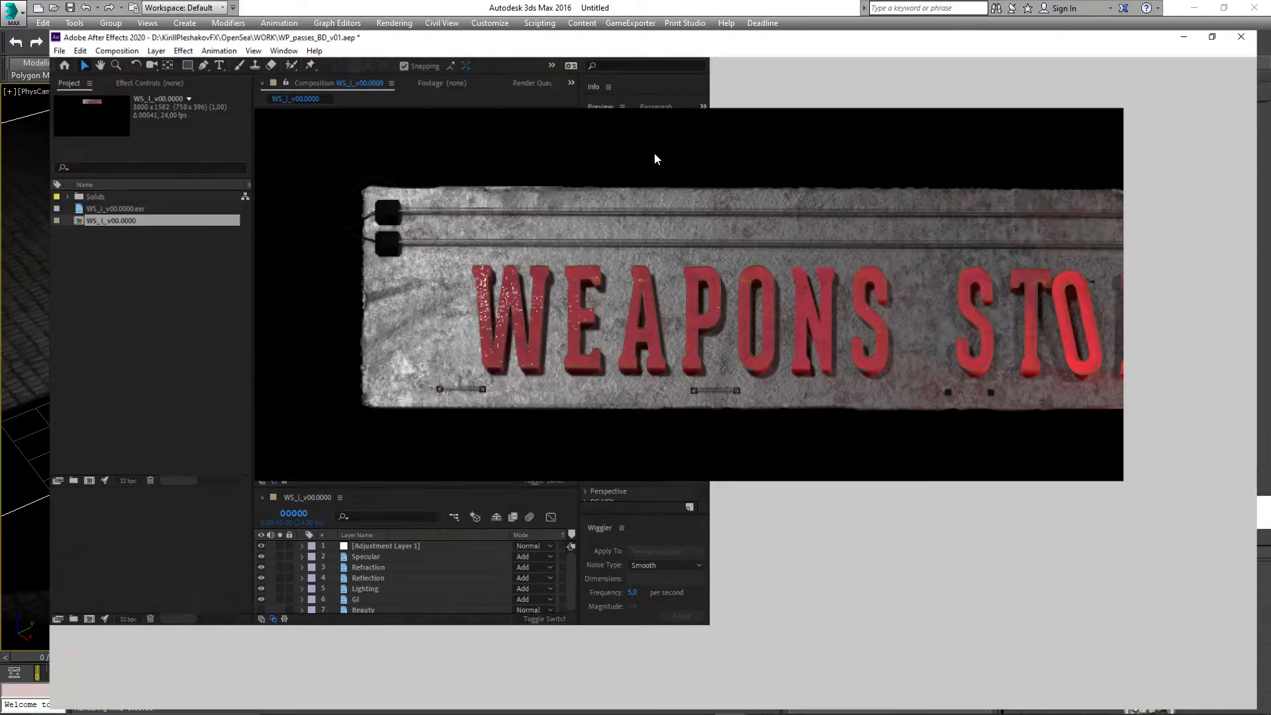
double_click(165, 448)
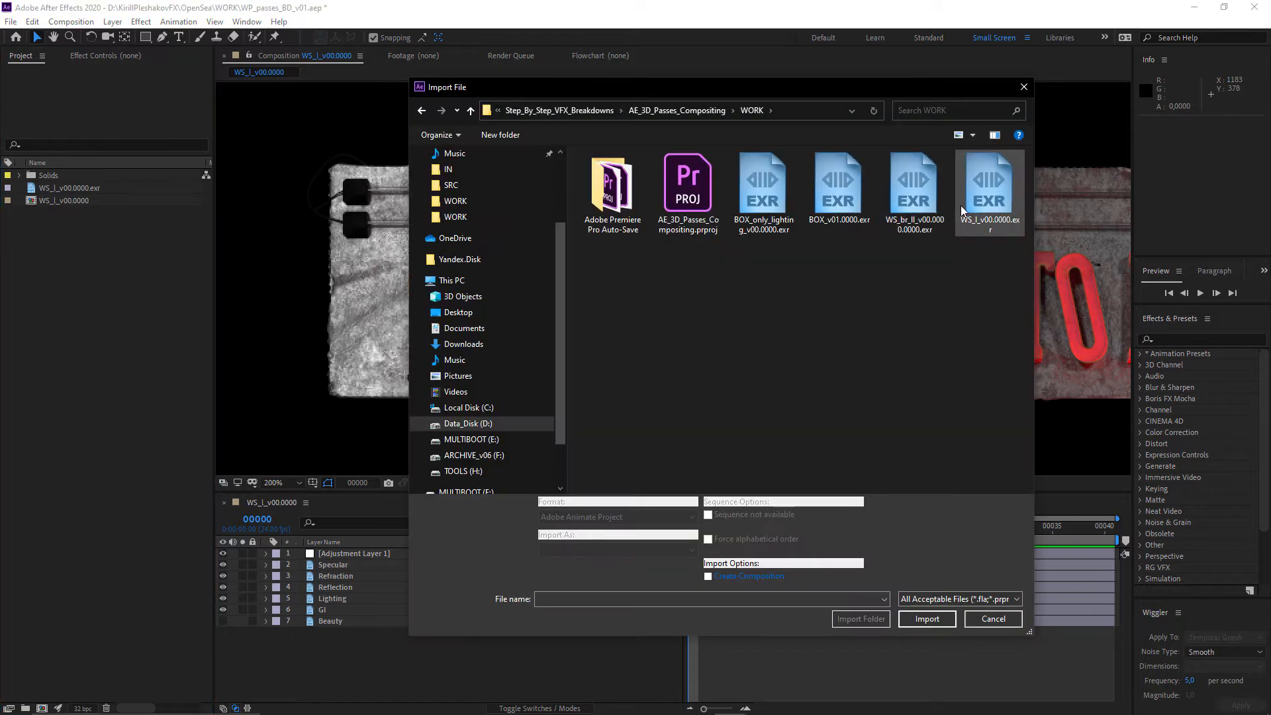
double_click(839, 189)
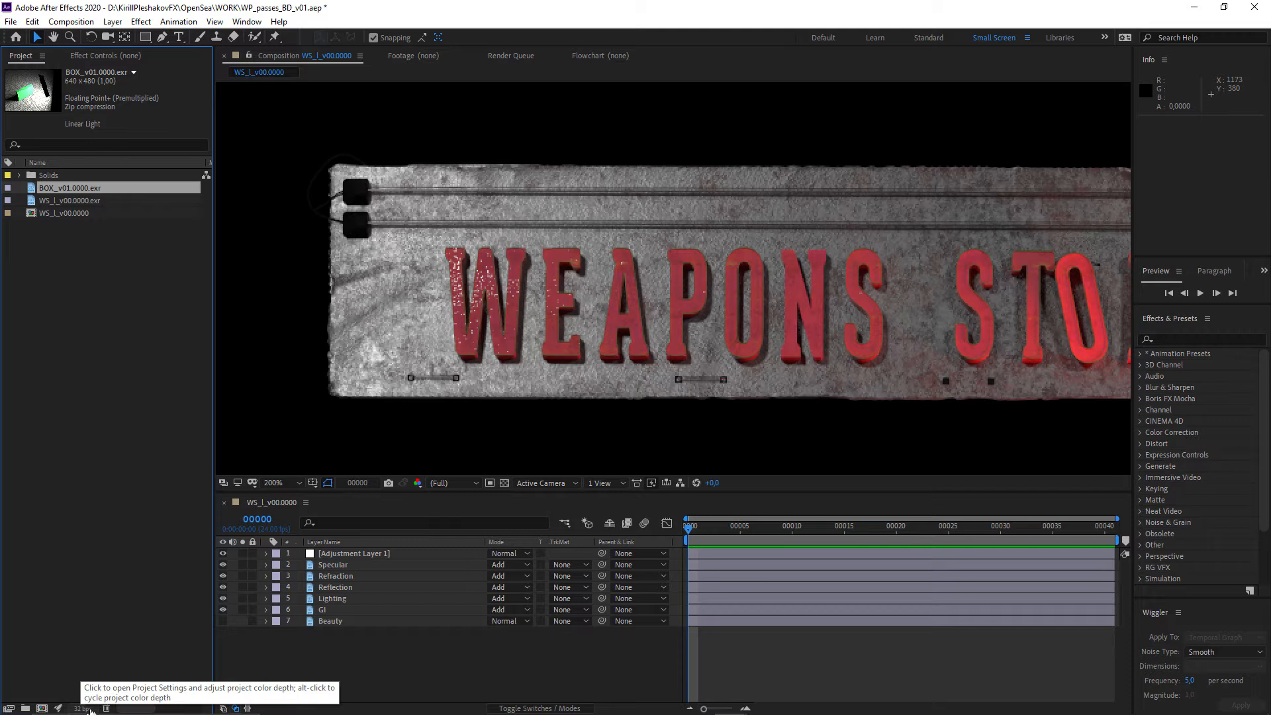
Step: Examine the available colour depths in the project's colour settings, leaving them as they are
left_click(91, 709)
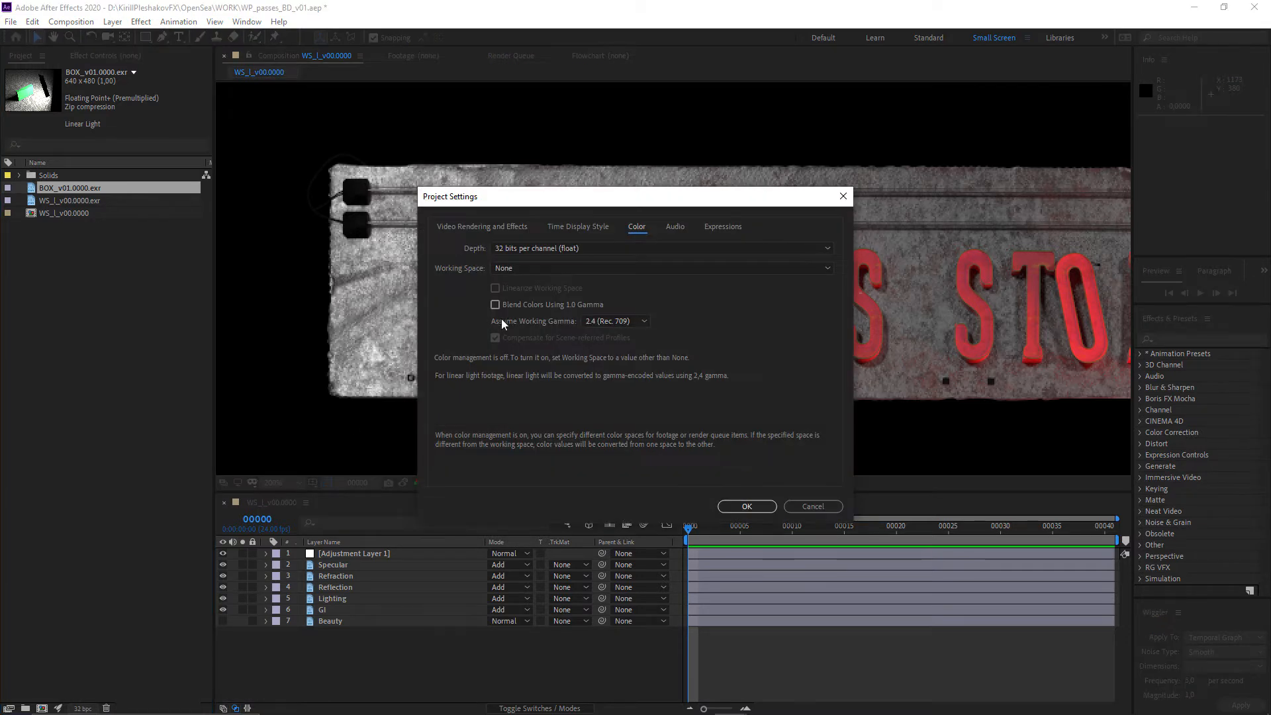
left_click(563, 249)
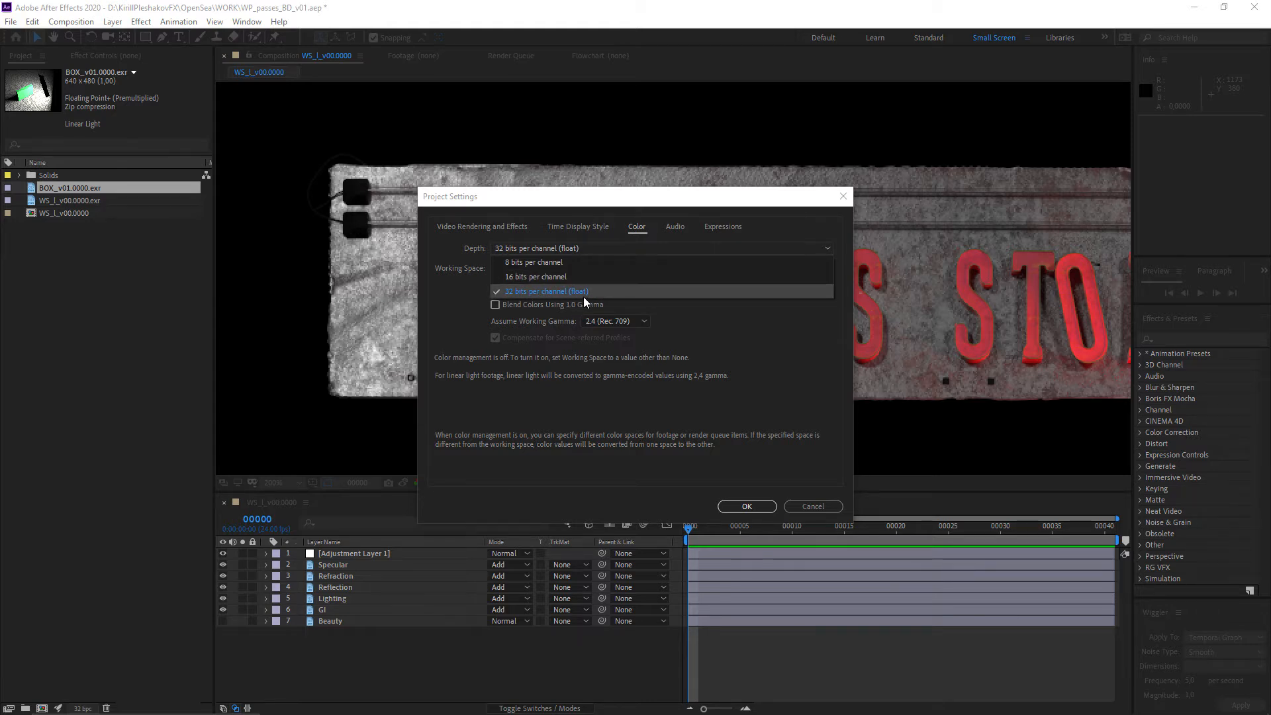
left_click(800, 506)
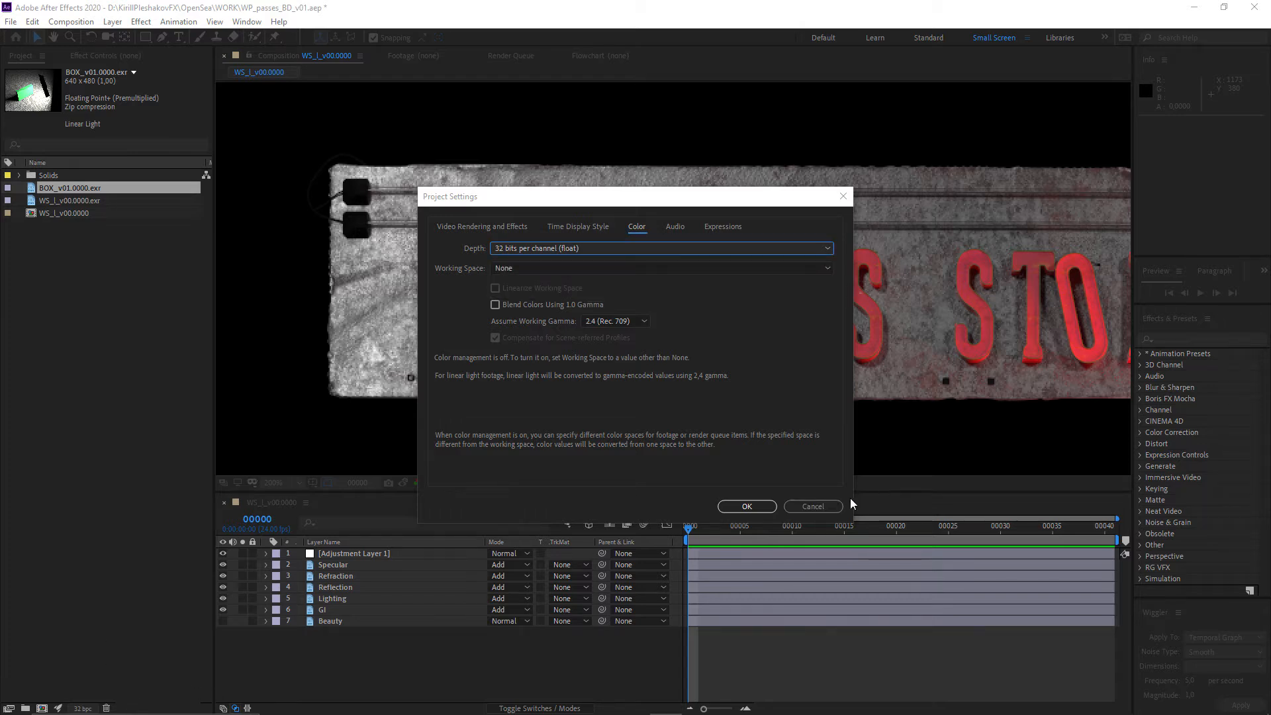
left_click(813, 506)
Step: Create a new composition from the imported BOX_v01.0000.exr footage
left_click(92, 244)
left_click_drag(68, 191, 41, 707)
left_click(429, 635)
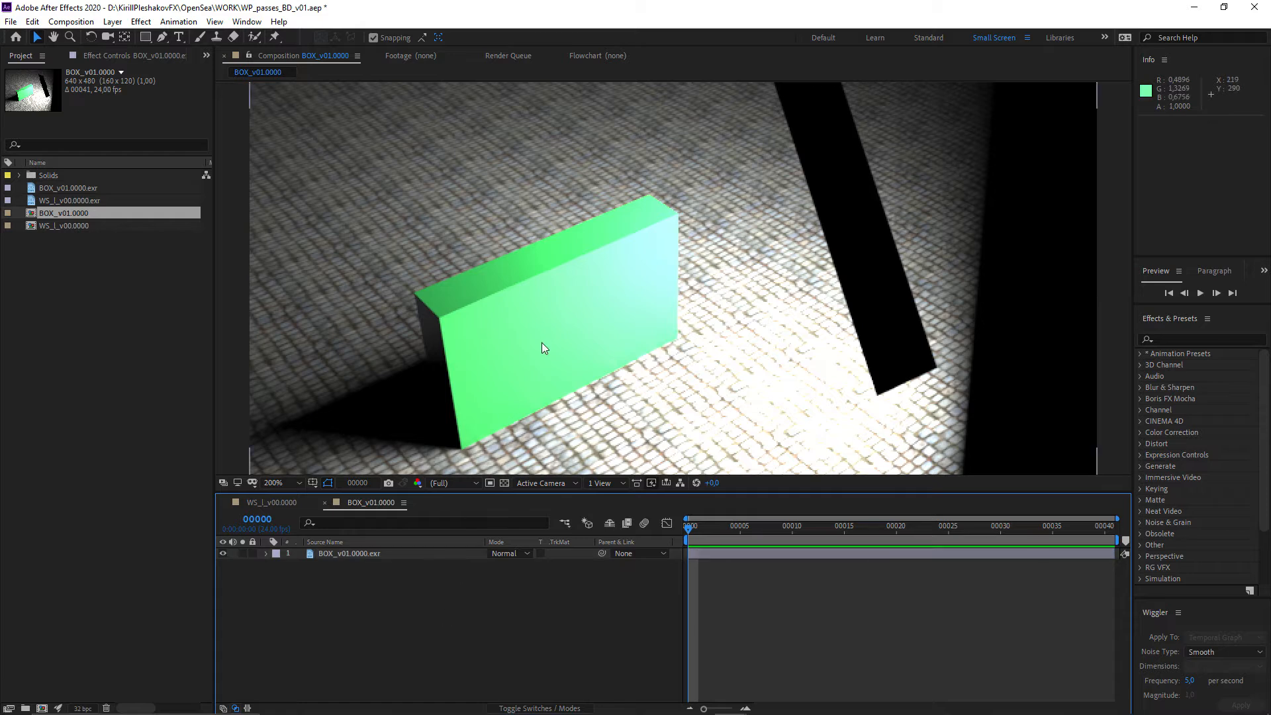
Step: Duplicate the BOX_v01.0000.exr layer and rename the lower copy as Beauty
left_click(355, 554)
key("ctrl+d")
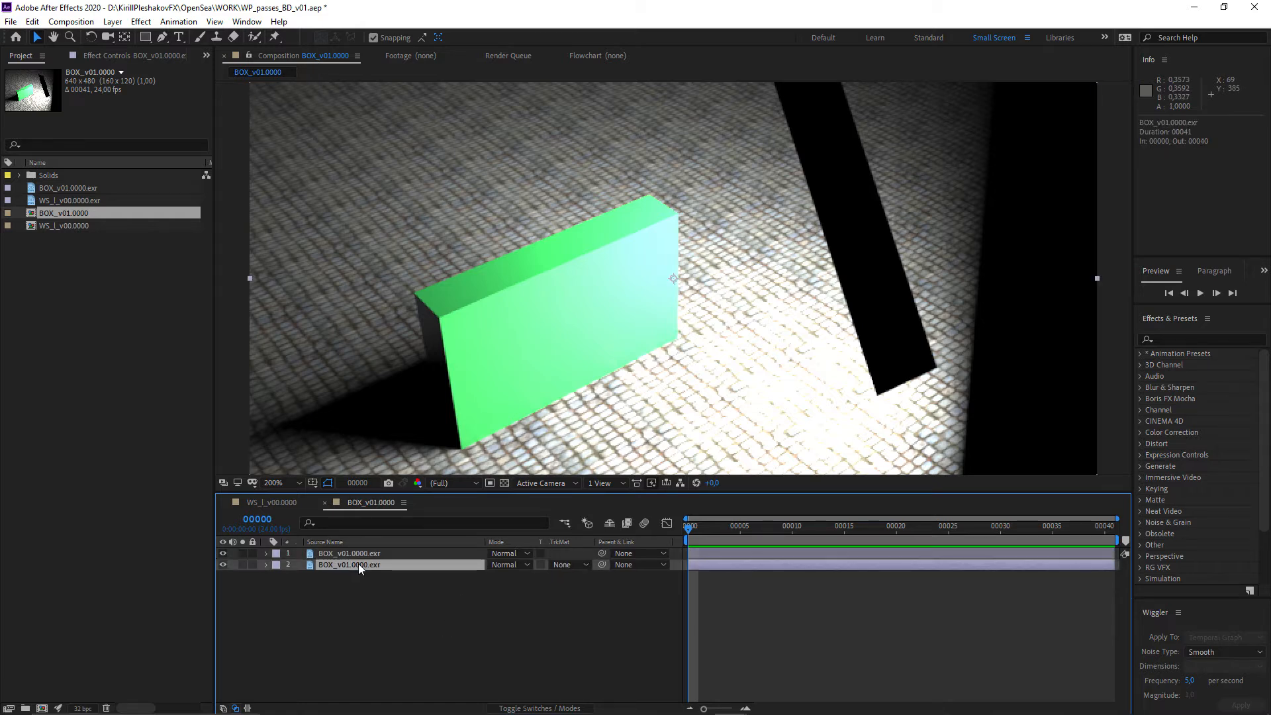
key("Return")
type("Beauty")
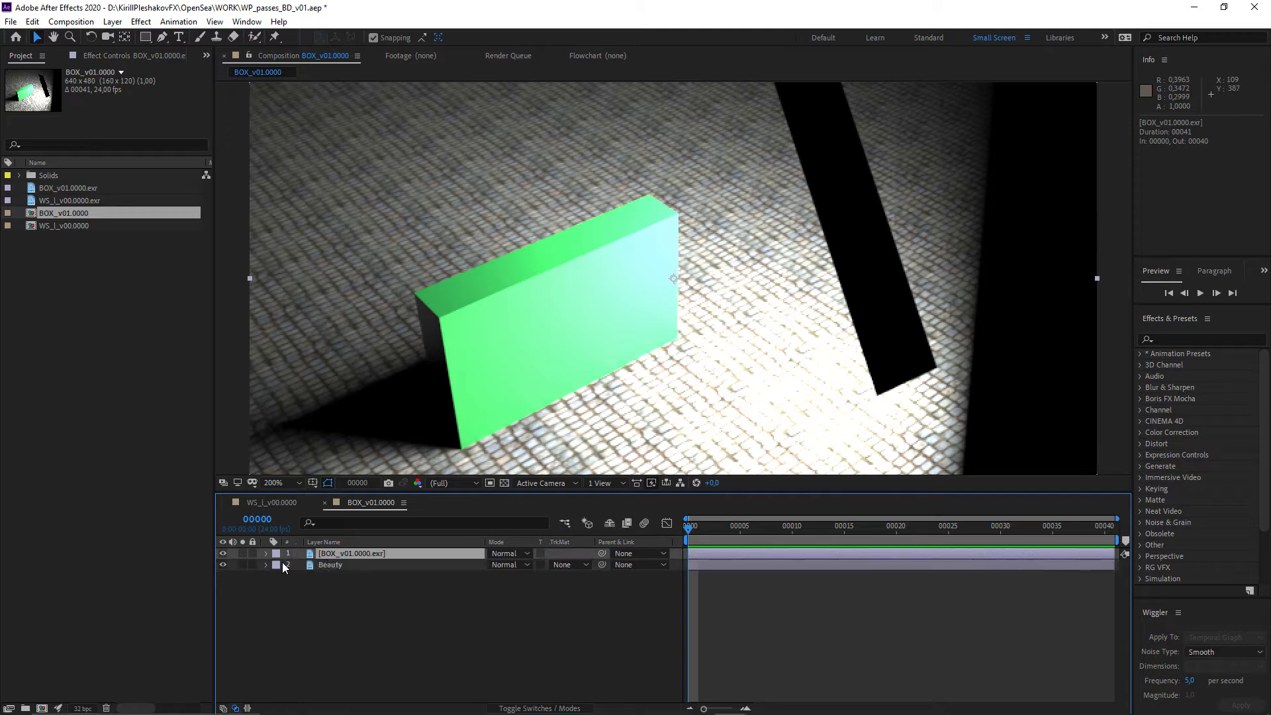
Step: Apply the EXtractoR effect to the upper BOX_v01.0000.exr layer and extract its VRayLighting channels
left_click(1203, 340)
type("extra")
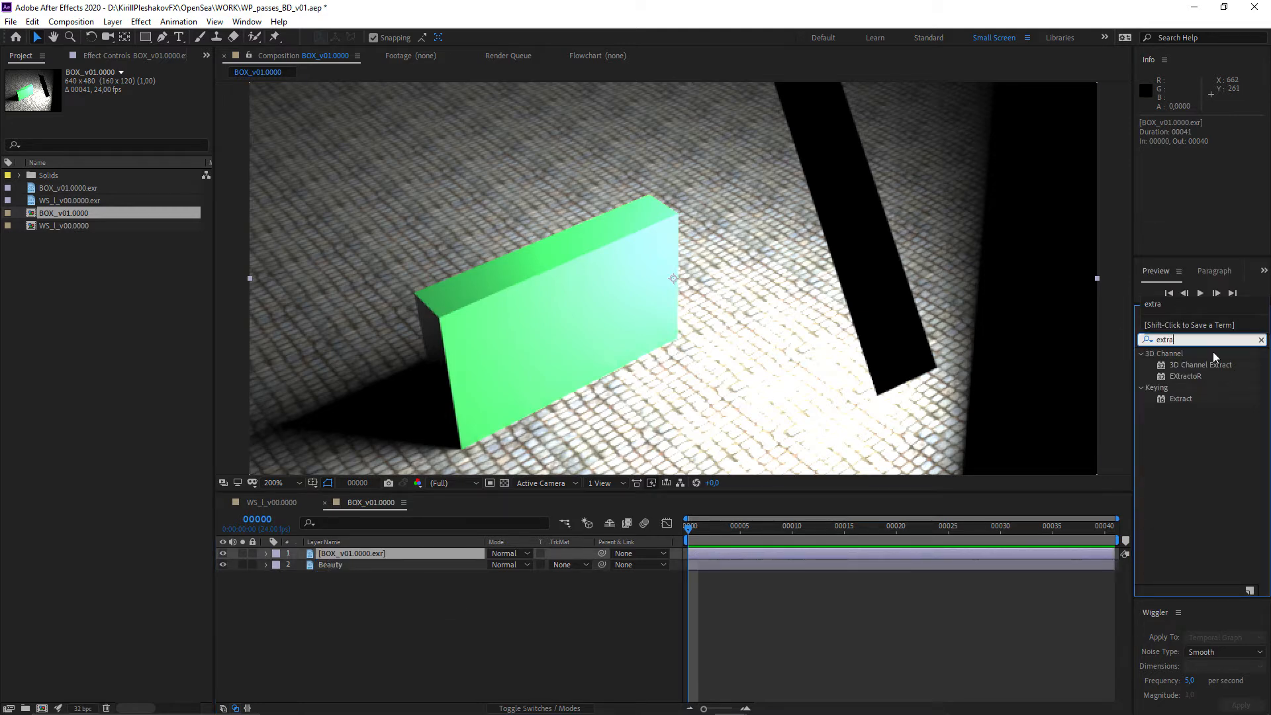
double_click(1181, 376)
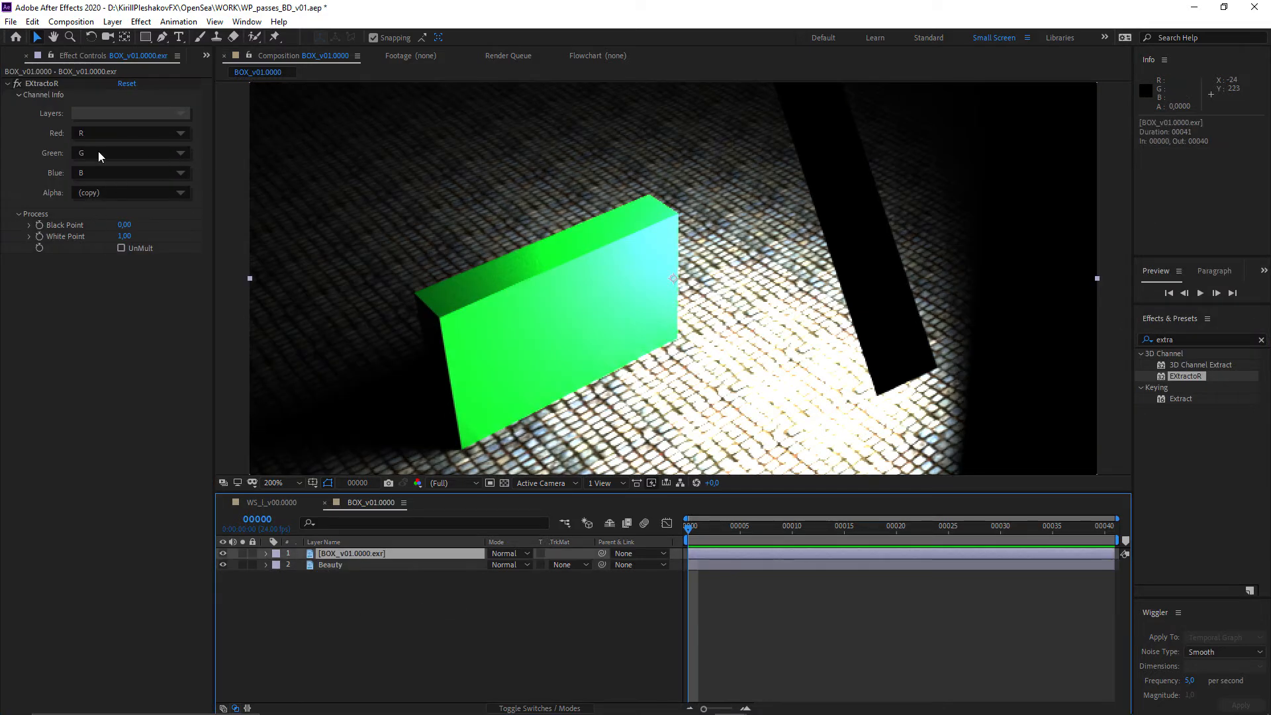
left_click(100, 115)
left_click(126, 126)
left_click(347, 596)
Step: Rename the layer carrying the VRayLighting channels as Lighting
left_click(376, 555)
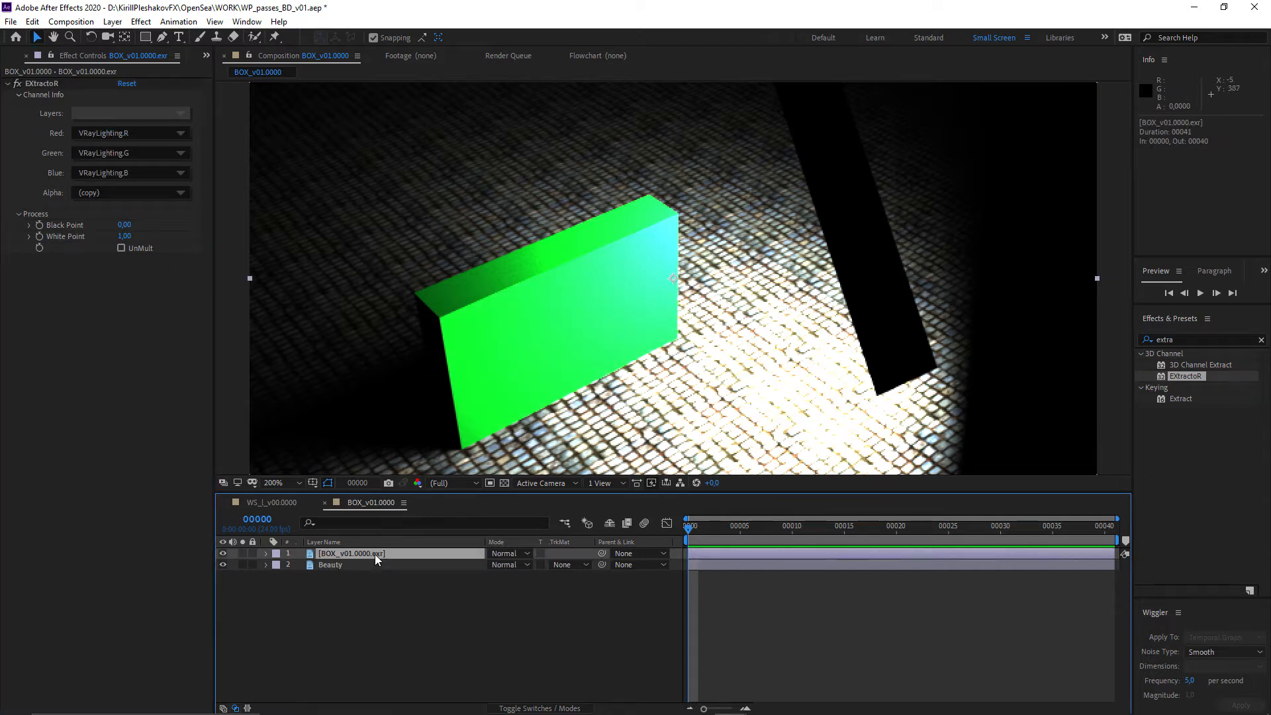
key("Return")
type("L")
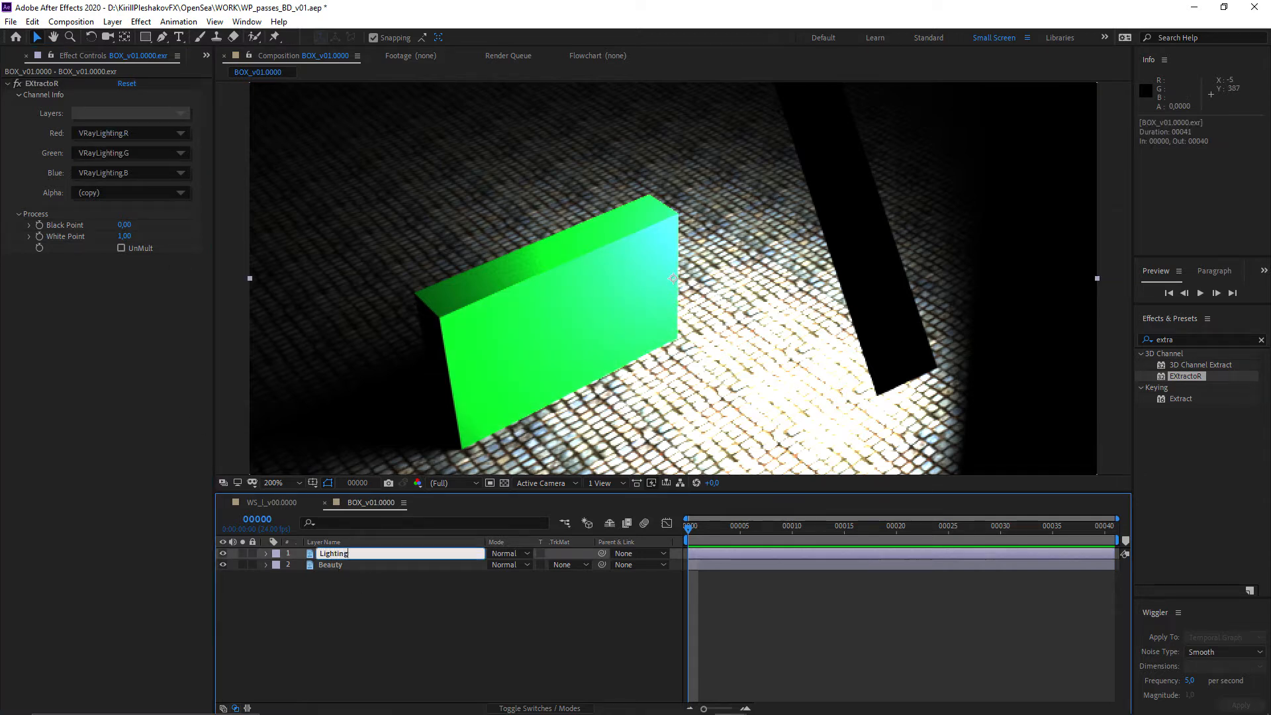
type("ighting")
key("Return")
Step: Duplicate the Lighting layer and switch the copy's EXtractoR channels to VRayReflection
key("ctrl+d")
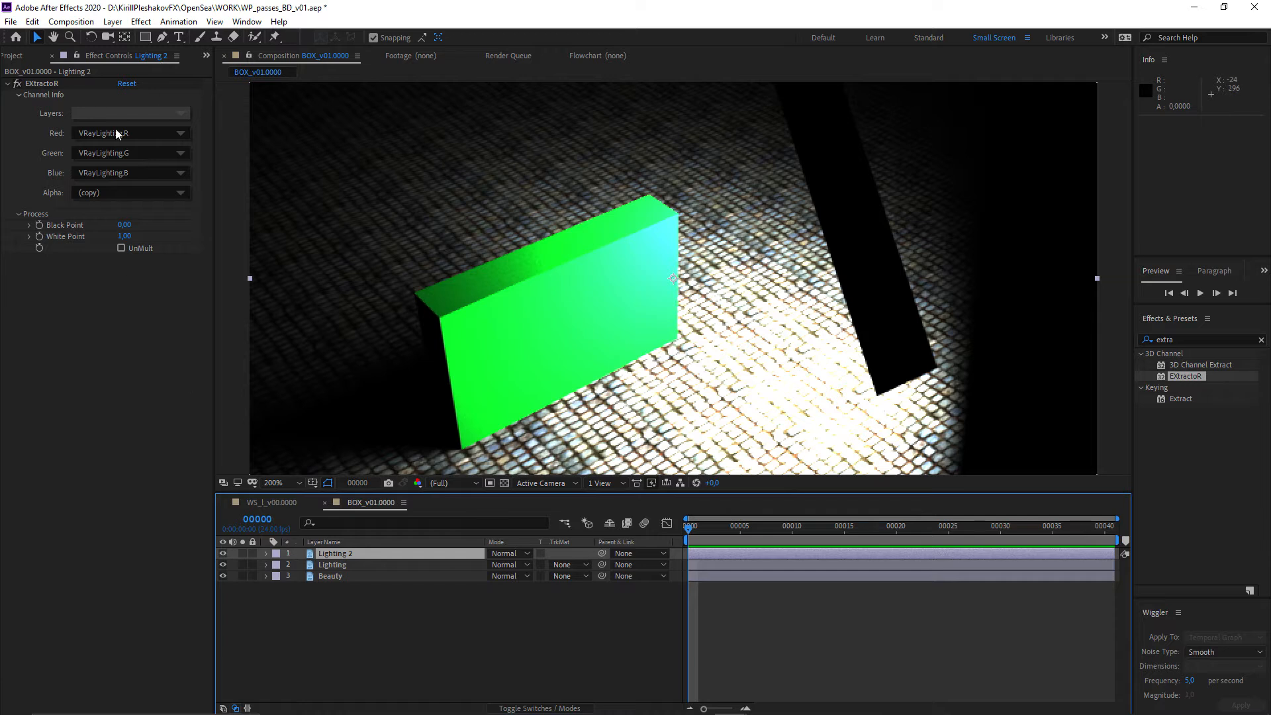
left_click(104, 110)
left_click(153, 138)
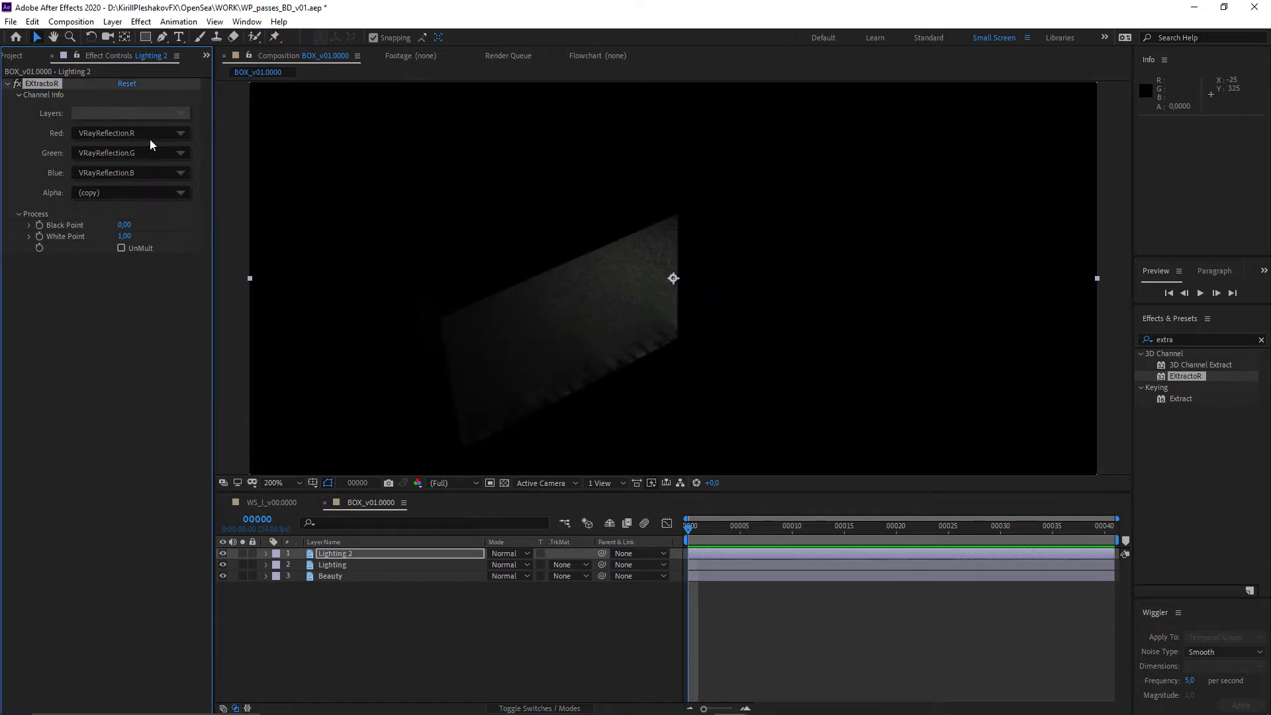
Step: Rename the duplicated Lighting 2 layer as Reflaction
left_click(327, 556)
key("Return")
type("Refl")
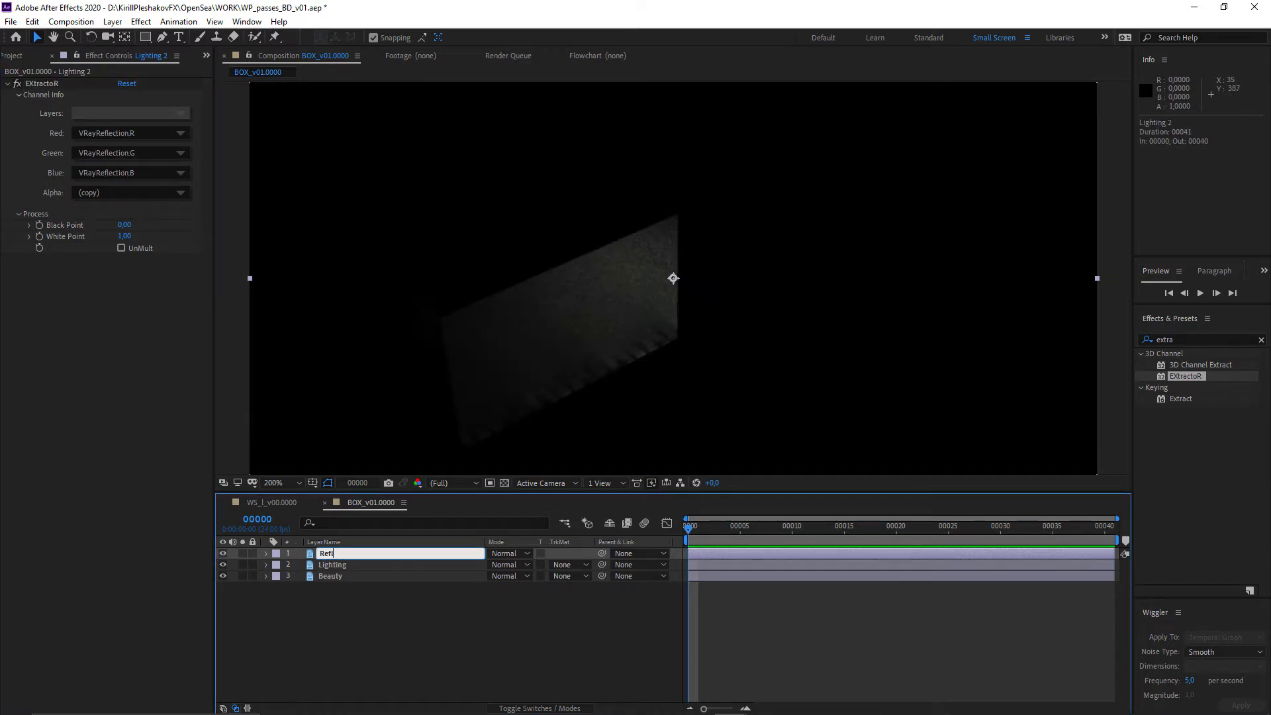
type("action")
key("Return")
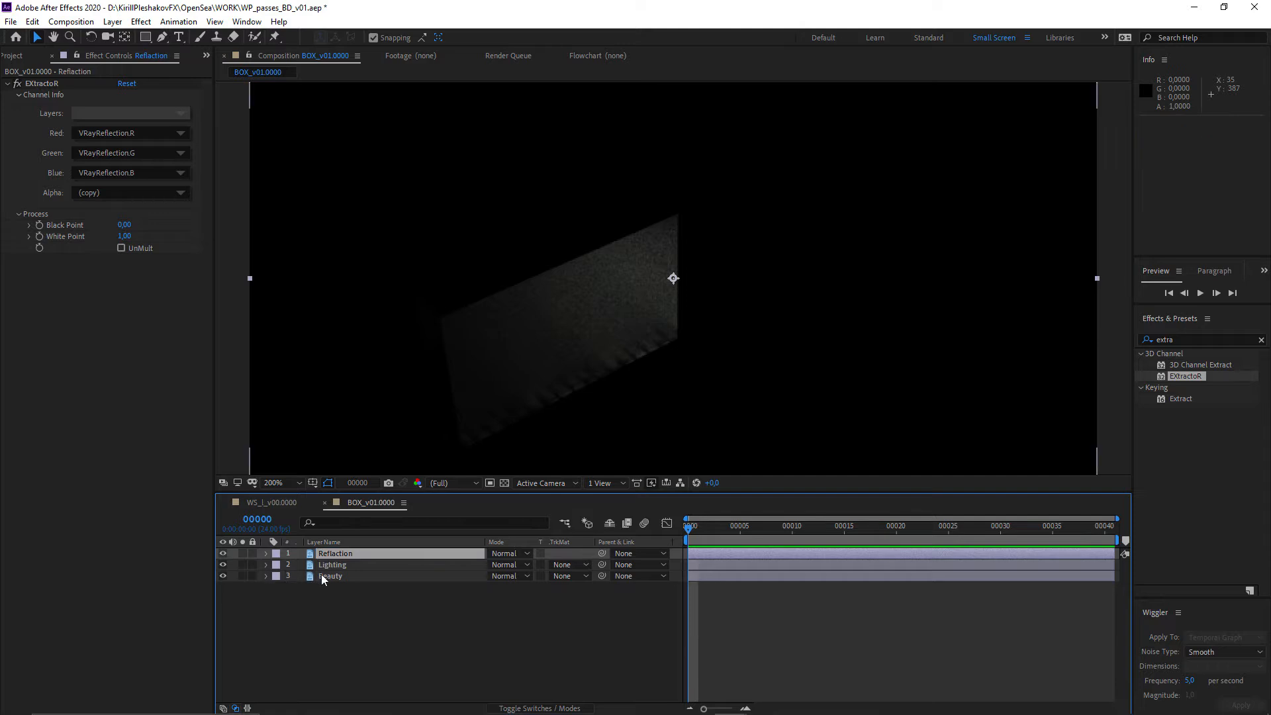
Step: Move the Beauty layer to the top of the layer stack and hide it
left_click_drag(323, 580, 338, 551)
left_click(223, 553)
Step: Set the blending mode of both the Reflaction and Lighting layers to Add
left_click(337, 565)
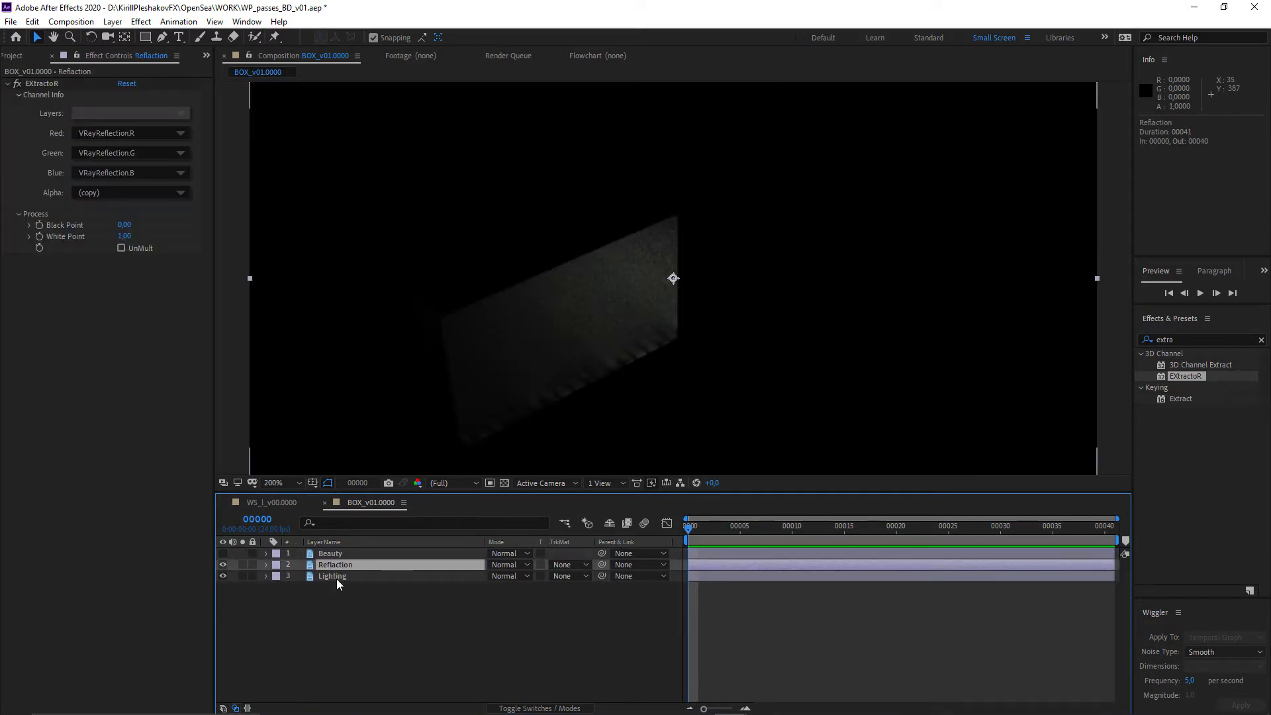
left_click(335, 576, "shift")
left_click(528, 576)
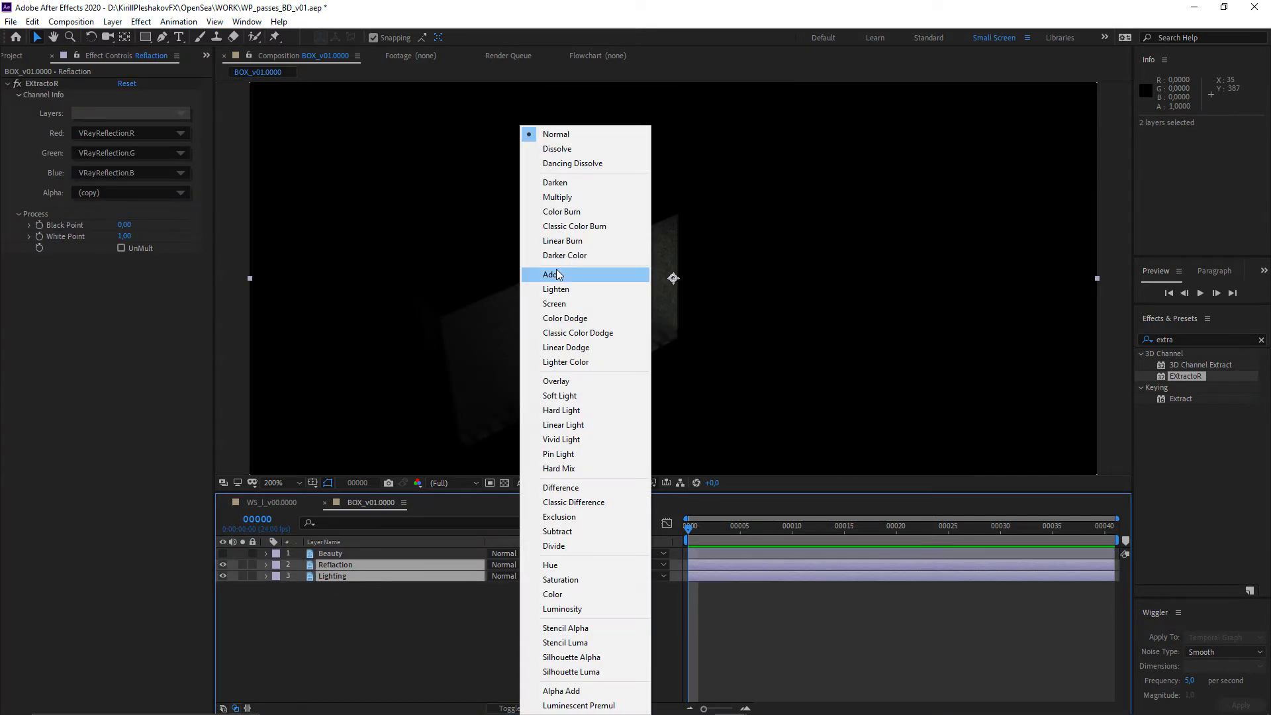
left_click(557, 274)
left_click(305, 666)
Step: Add an adjustment layer directly beneath the Beauty layer and make Beauty visible again
right_click(366, 626)
mouse_move(443, 477)
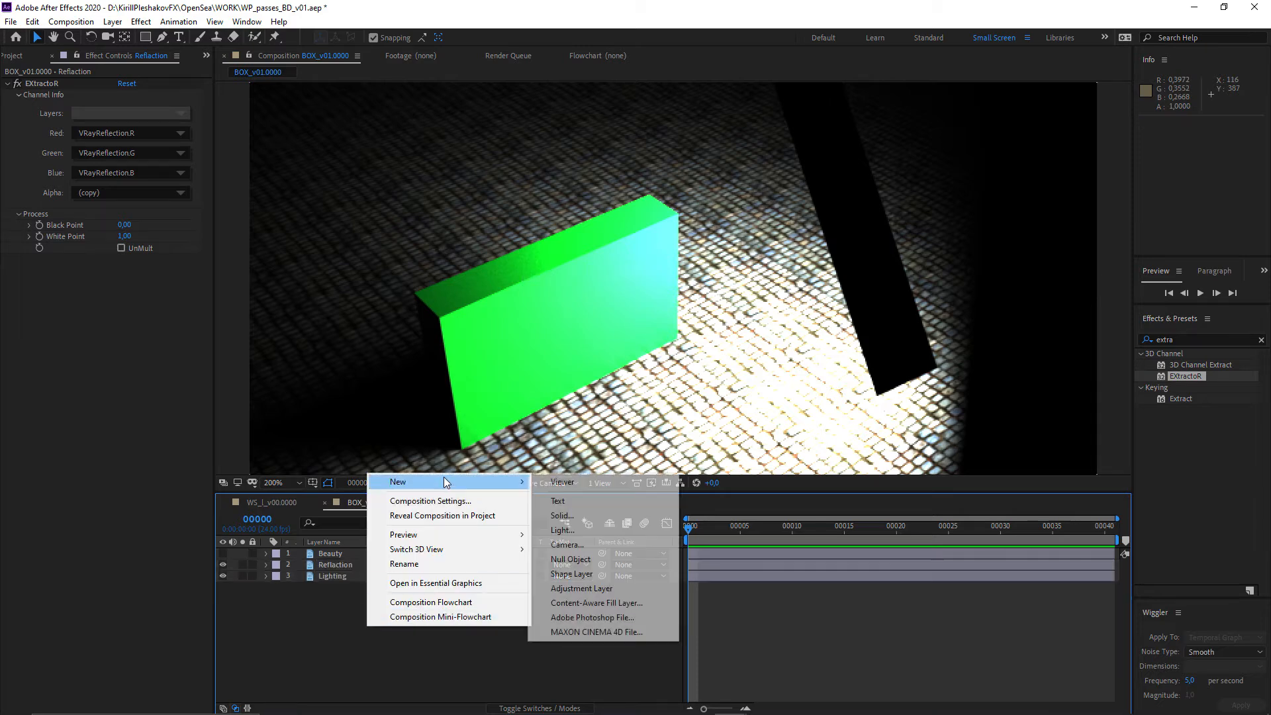
left_click(552, 589)
left_click_drag(340, 552, 337, 566)
left_click(223, 553)
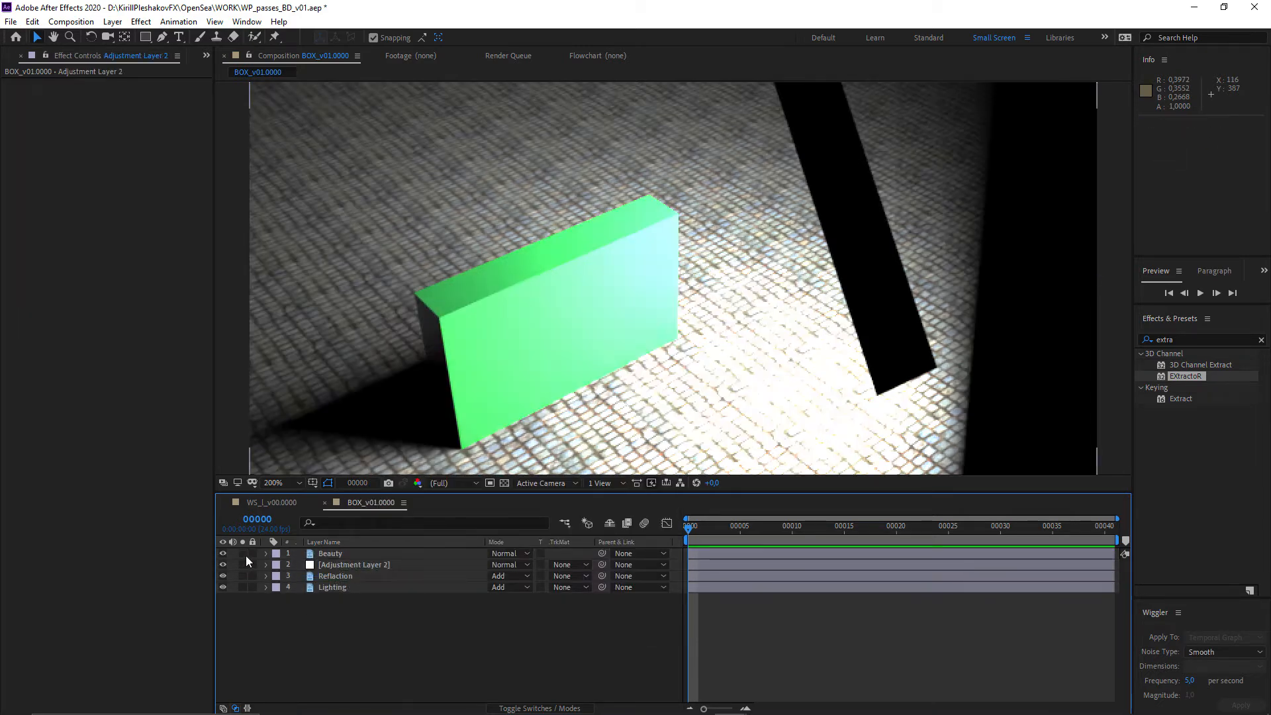
Step: Hide the Beauty layer and apply the Levels effect to Adjustment Layer 2
left_click(222, 554)
left_click(349, 566)
left_click(1186, 342)
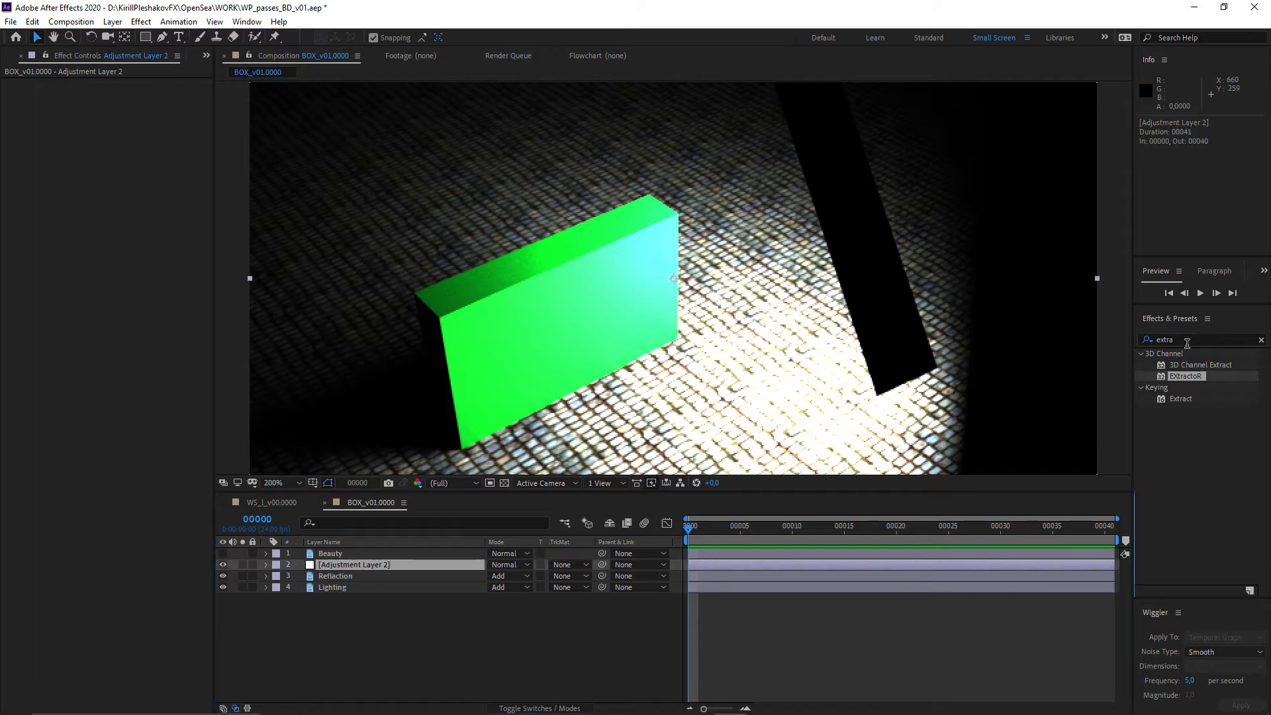
double_click(1186, 342)
type("l")
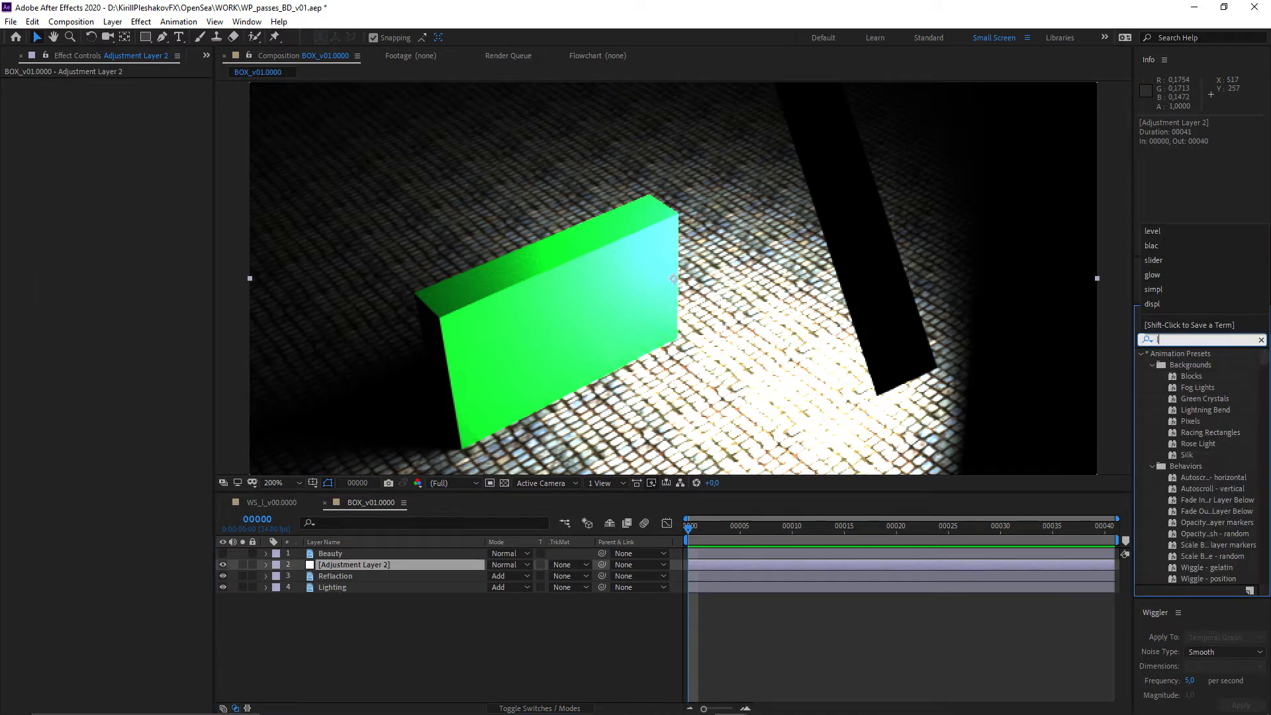
type("evel")
left_click_drag(1192, 421, 328, 572)
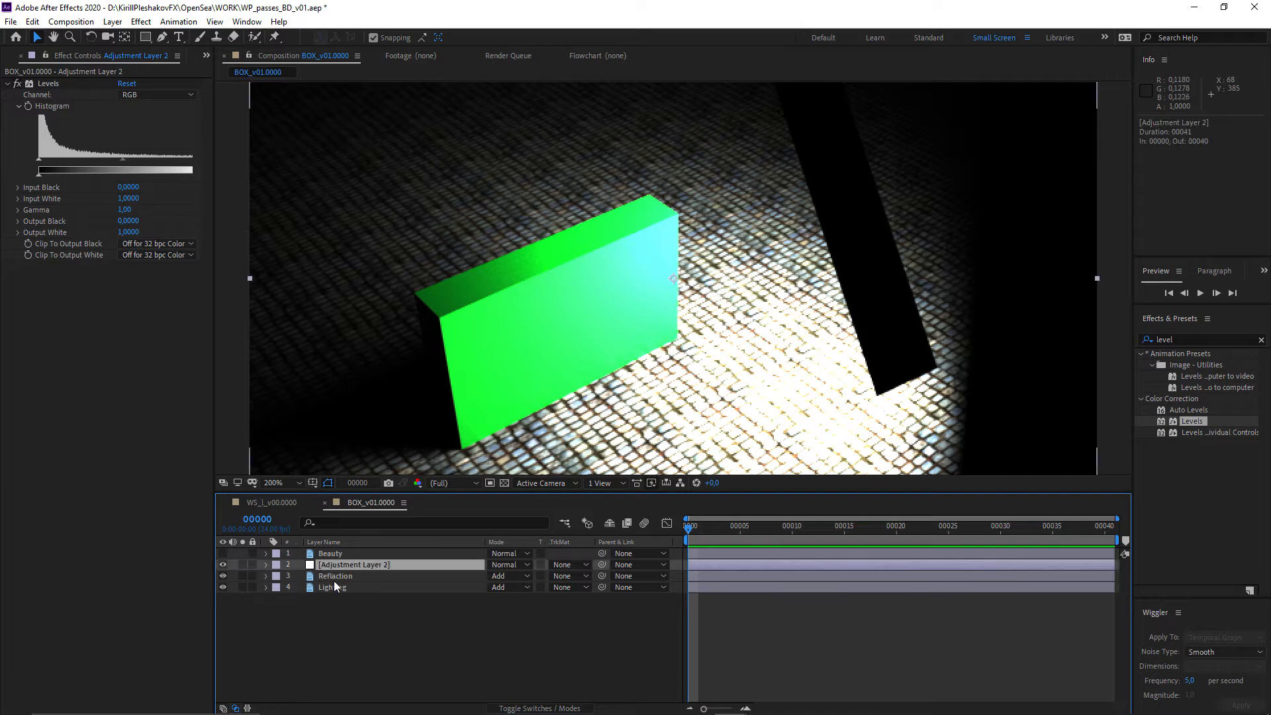
Step: Pre-compose the adjustment, Reflaction and Lighting layers into Pre-comp 1
left_click(334, 586, "shift")
right_click(336, 565)
mouse_move(414, 348)
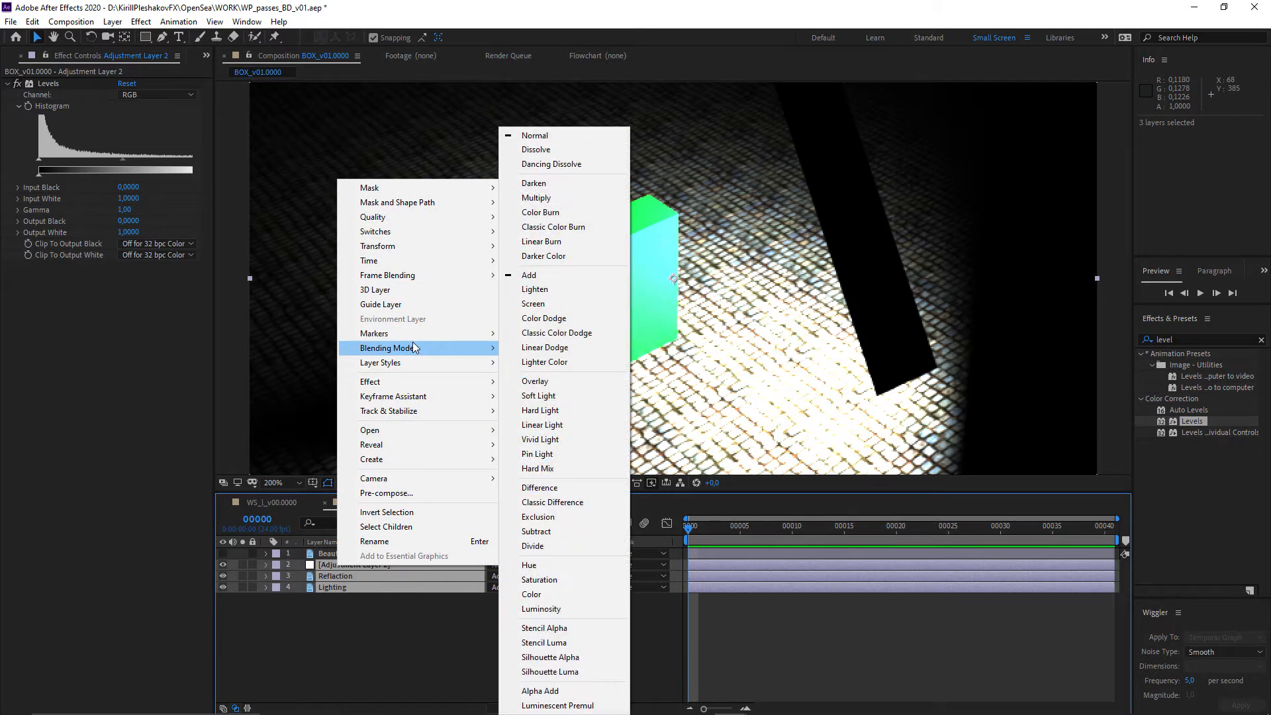
left_click(414, 494)
left_click(655, 450)
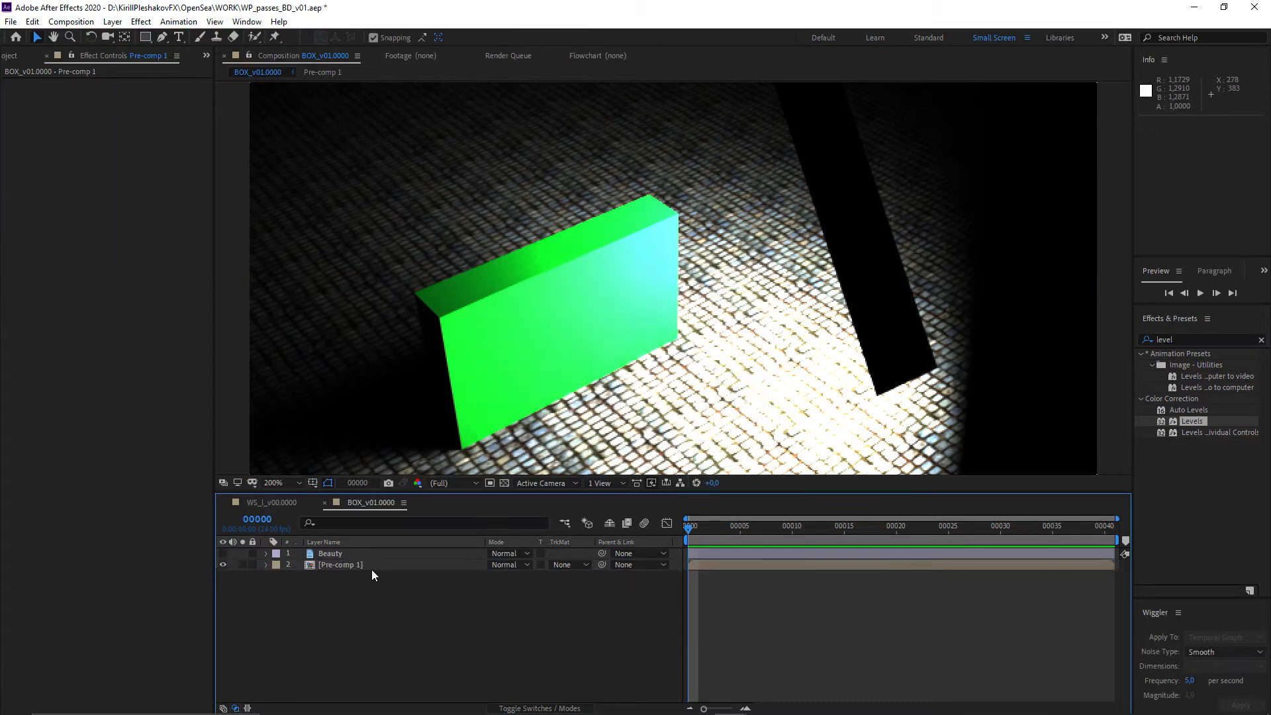
Step: Keep the Levels controls of Pre-comp 1's adjustment layer in view and show the Beauty layer in BOX_v01.0000 with Difference blending
double_click(331, 562)
left_click(335, 553)
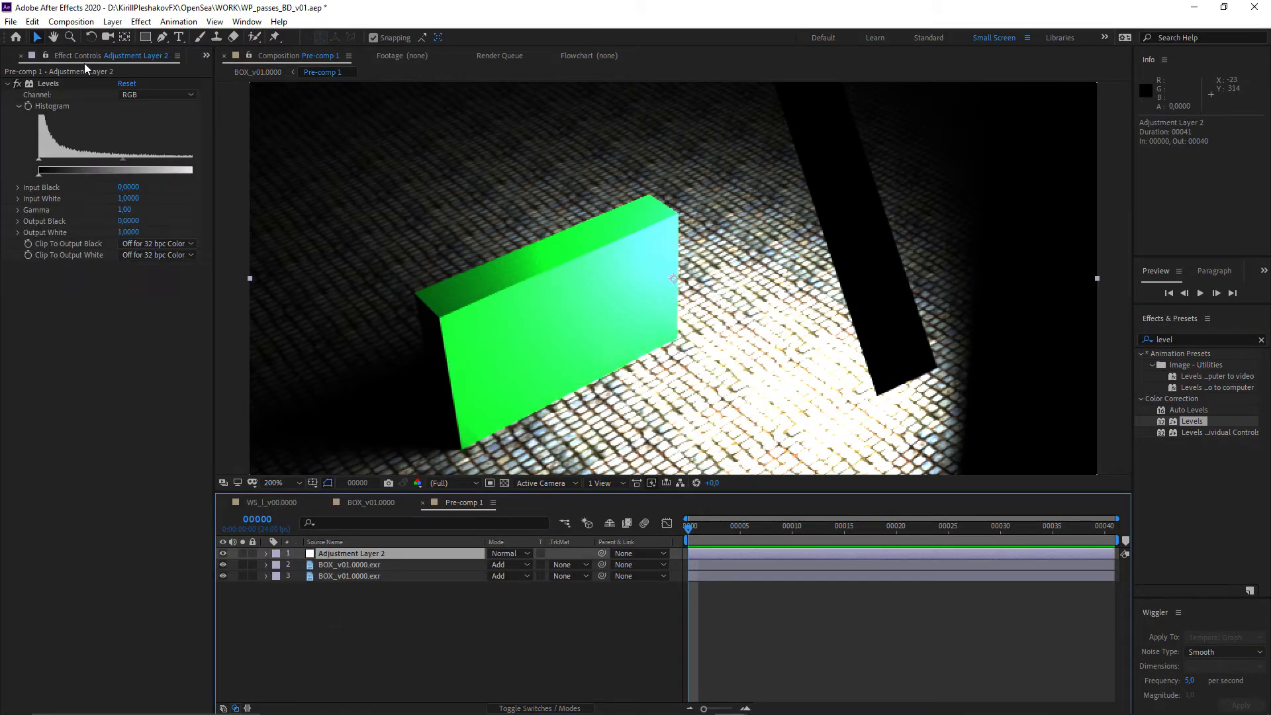
left_click(371, 502)
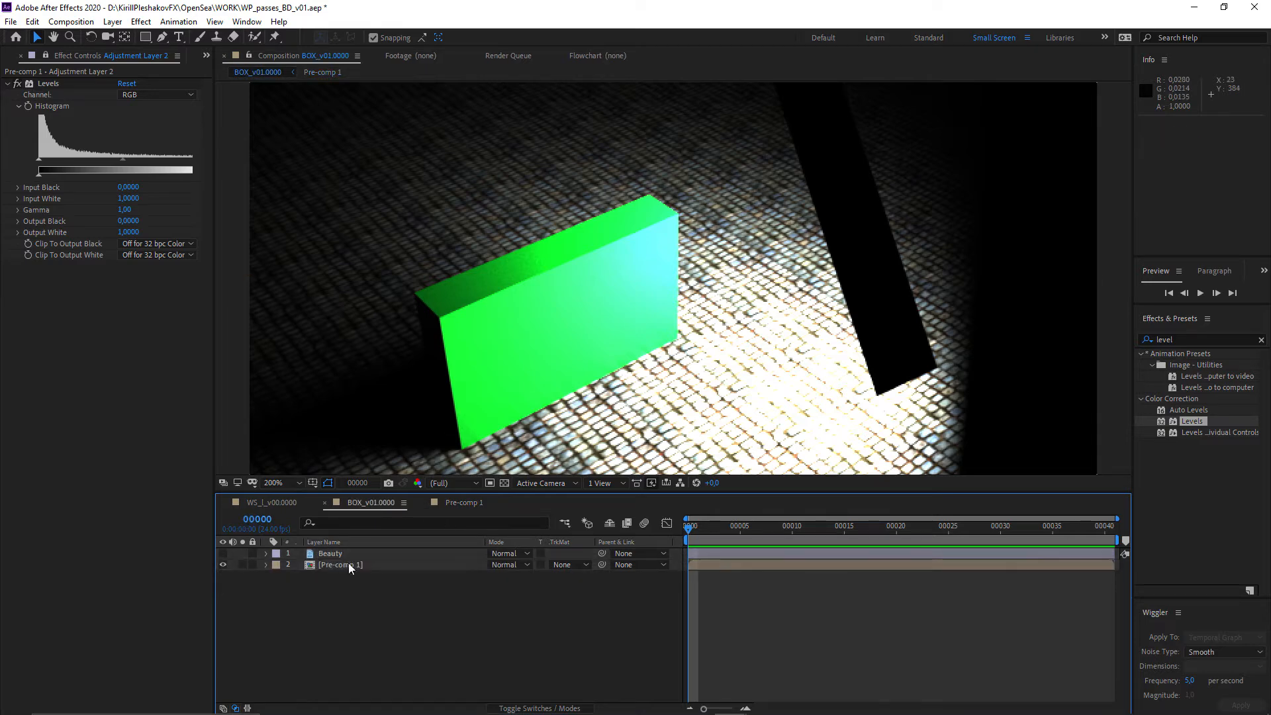
left_click(508, 564)
left_click(574, 487)
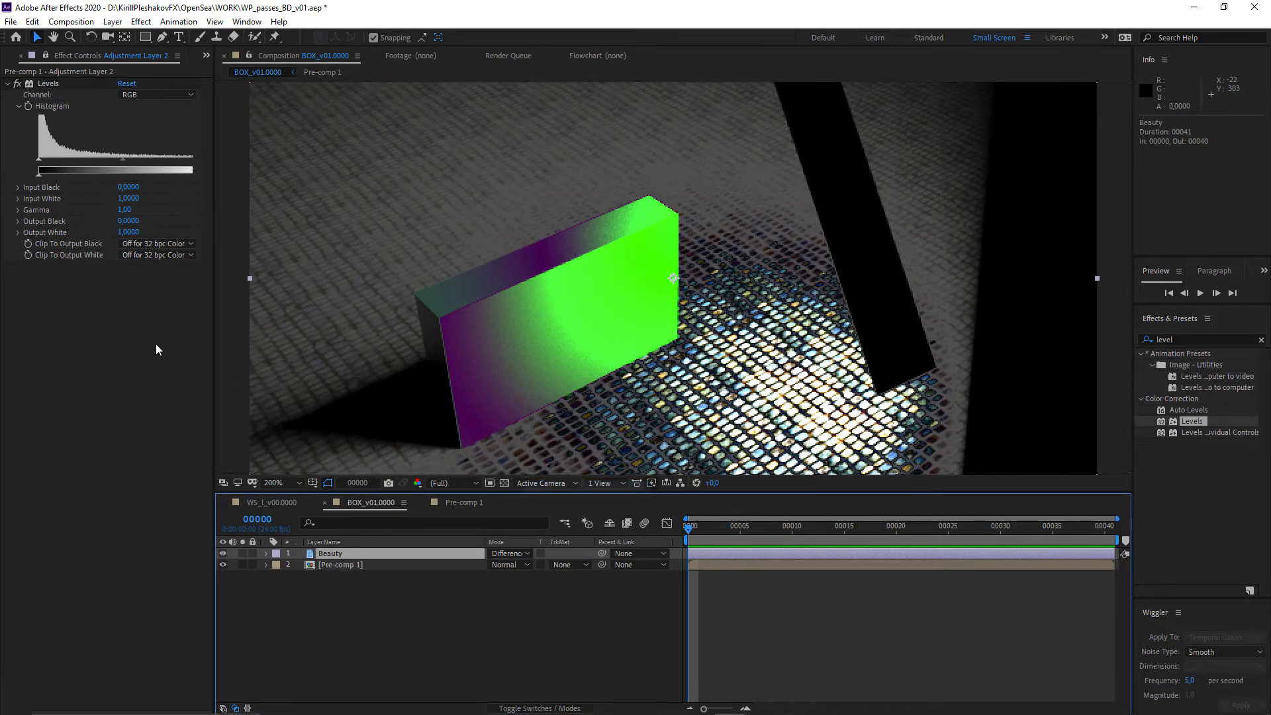
Step: Set the Levels gamma on the adjustment layer to 2.40 to match the passes to the Beauty layer
left_click_drag(129, 211, 138, 213)
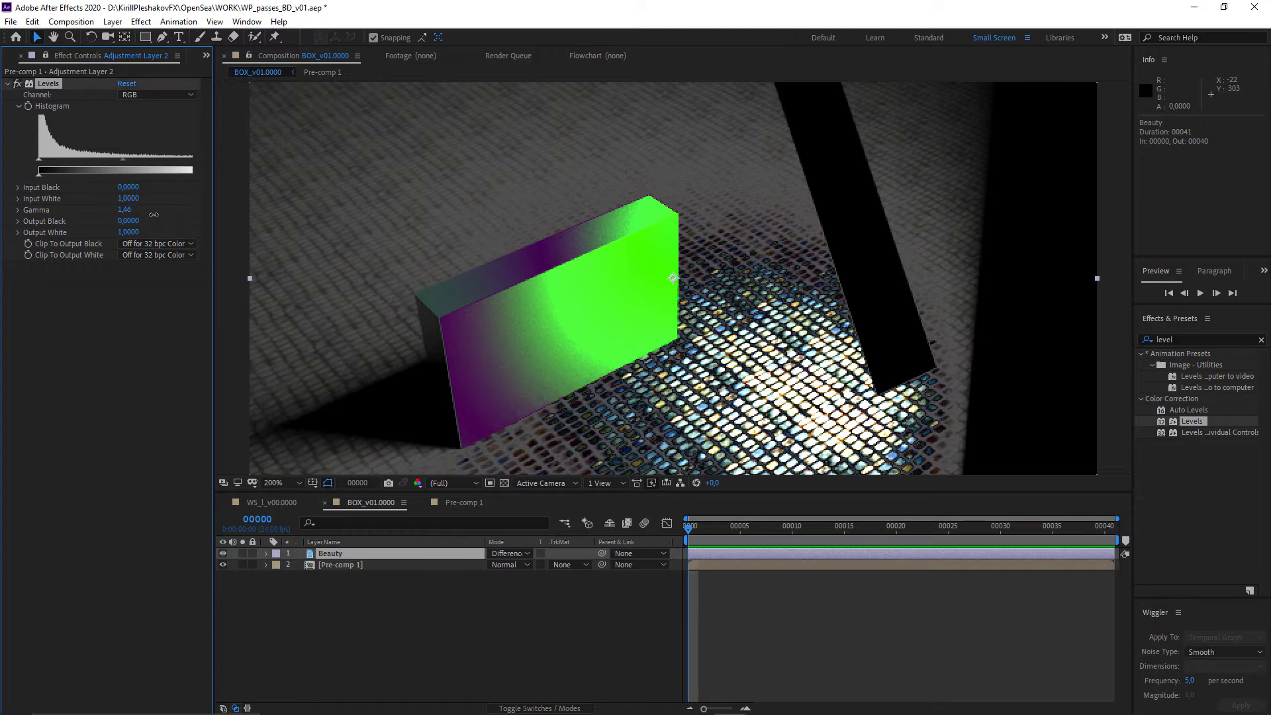
left_click_drag(292, 236, 300, 236)
key("ctrl+z")
left_click(122, 210)
type("2,2")
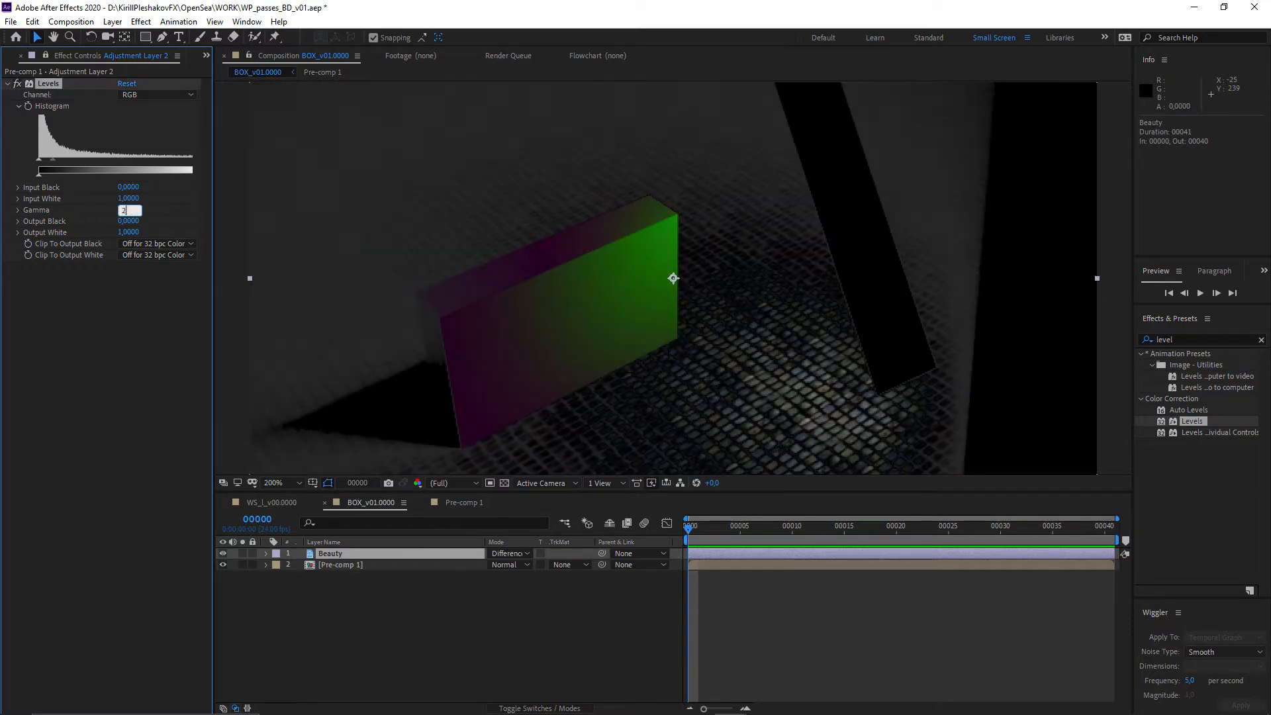
left_click(109, 273)
left_click(126, 210)
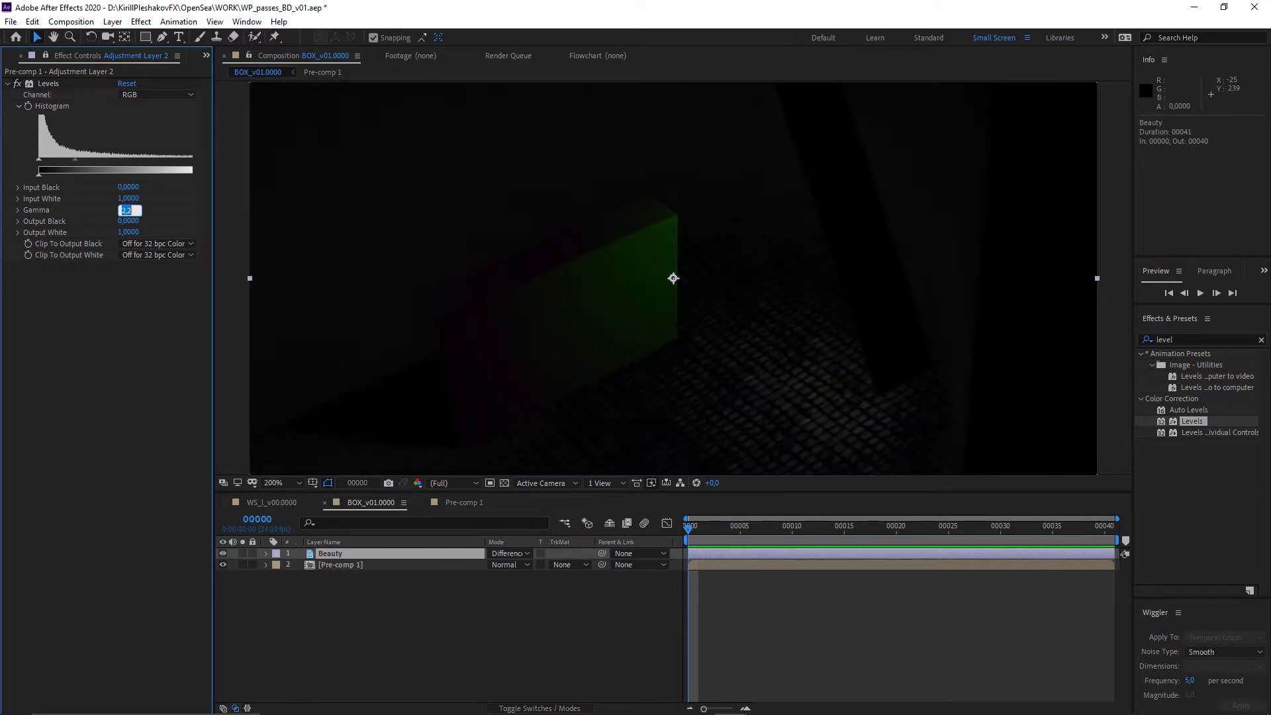
left_click(119, 266)
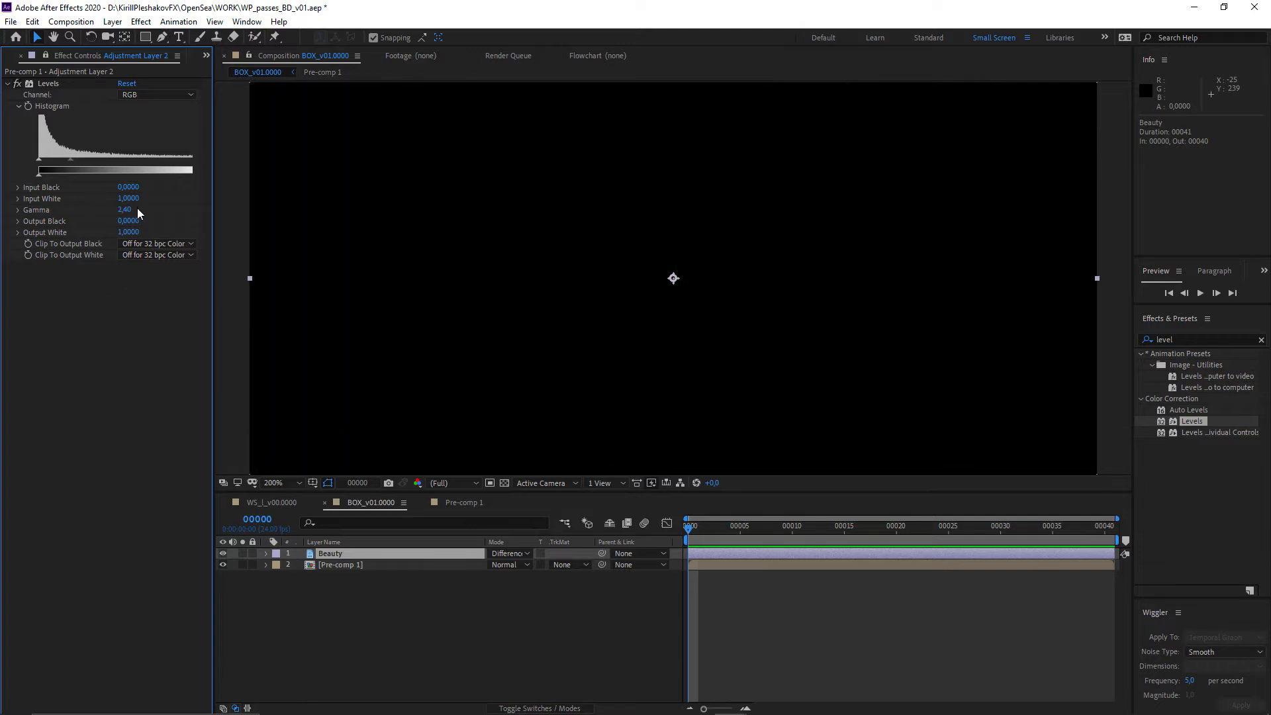
left_click(282, 599)
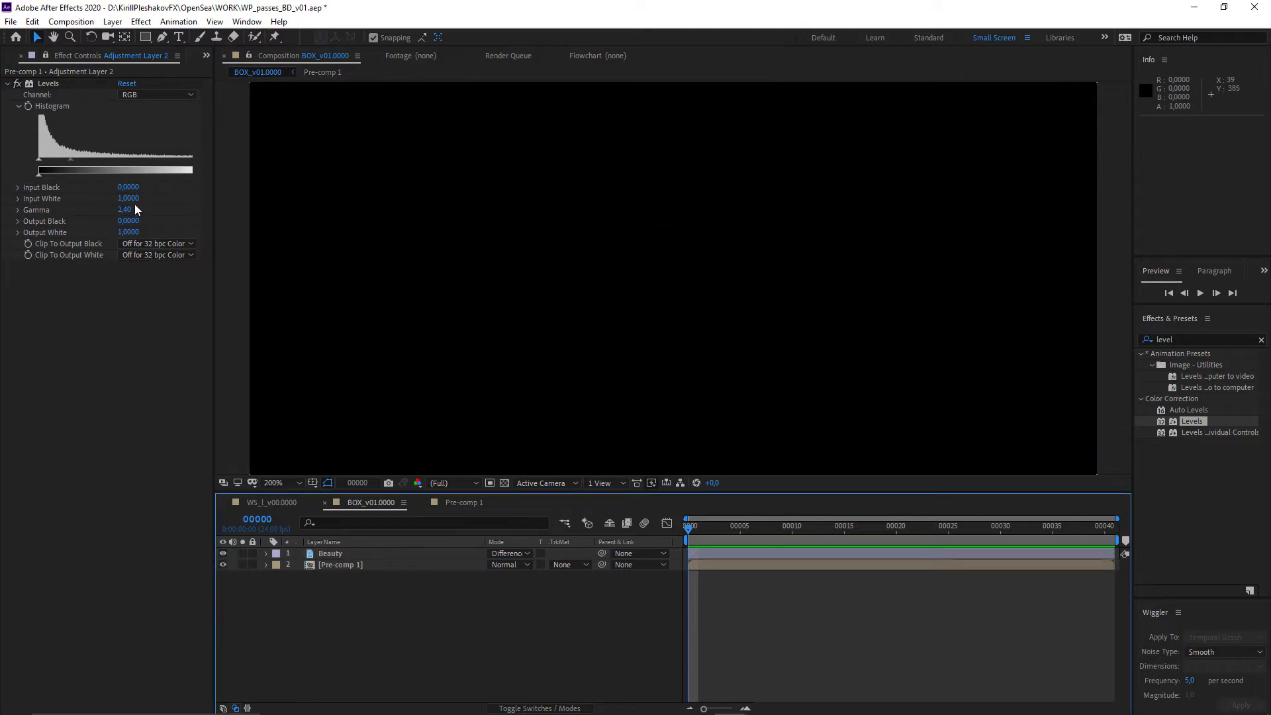
Step: Move the three layers from Pre-comp 1 back into BOX_v01.0000 and delete the pre-comp layer
left_click(291, 566)
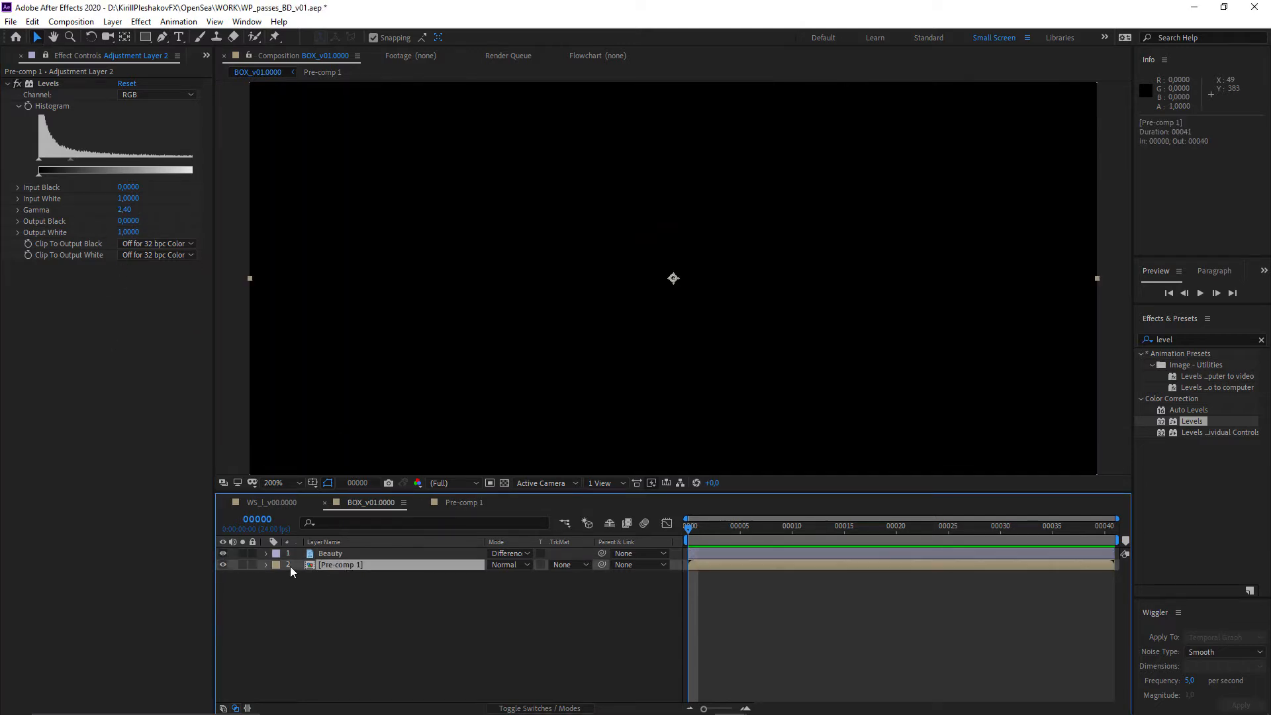
double_click(326, 568)
left_click(398, 629)
key("ctrl+a")
key("Delete")
left_click(266, 73)
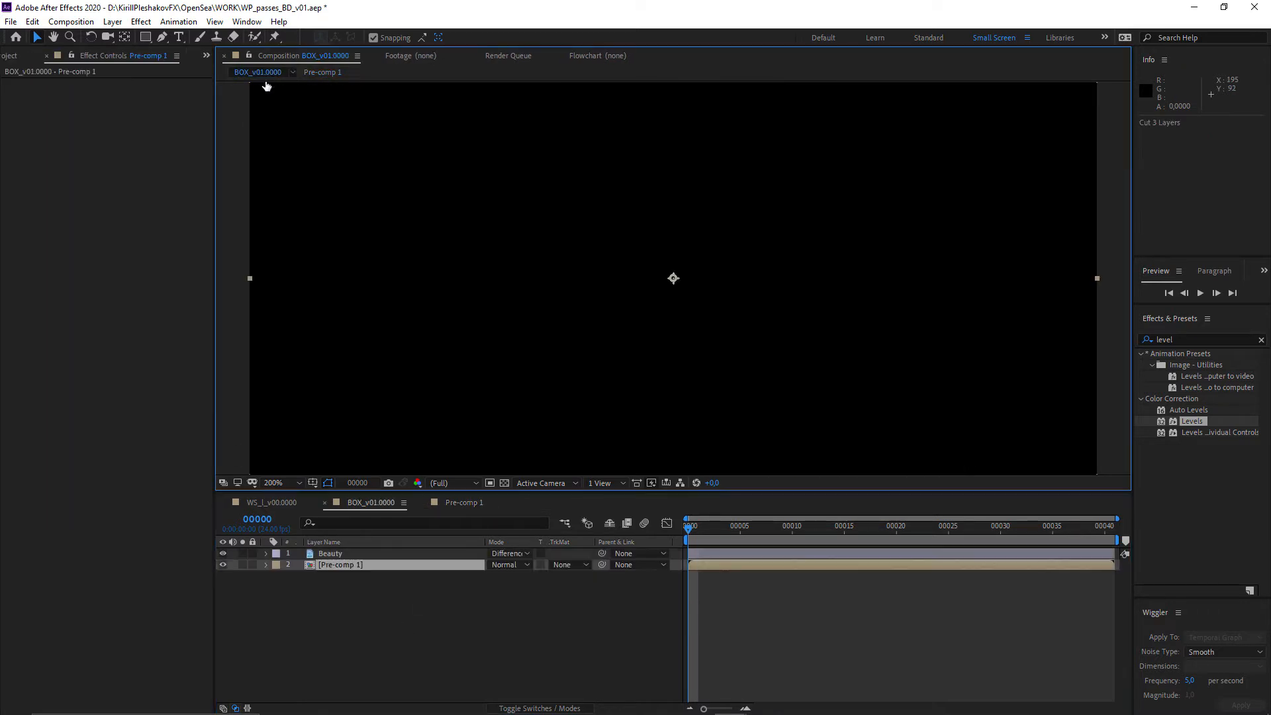
left_click(376, 607)
key("ctrl+v")
left_click(331, 599)
key("Delete")
Step: Move the Beauty layer back to the top of the layer stack
left_click(333, 588)
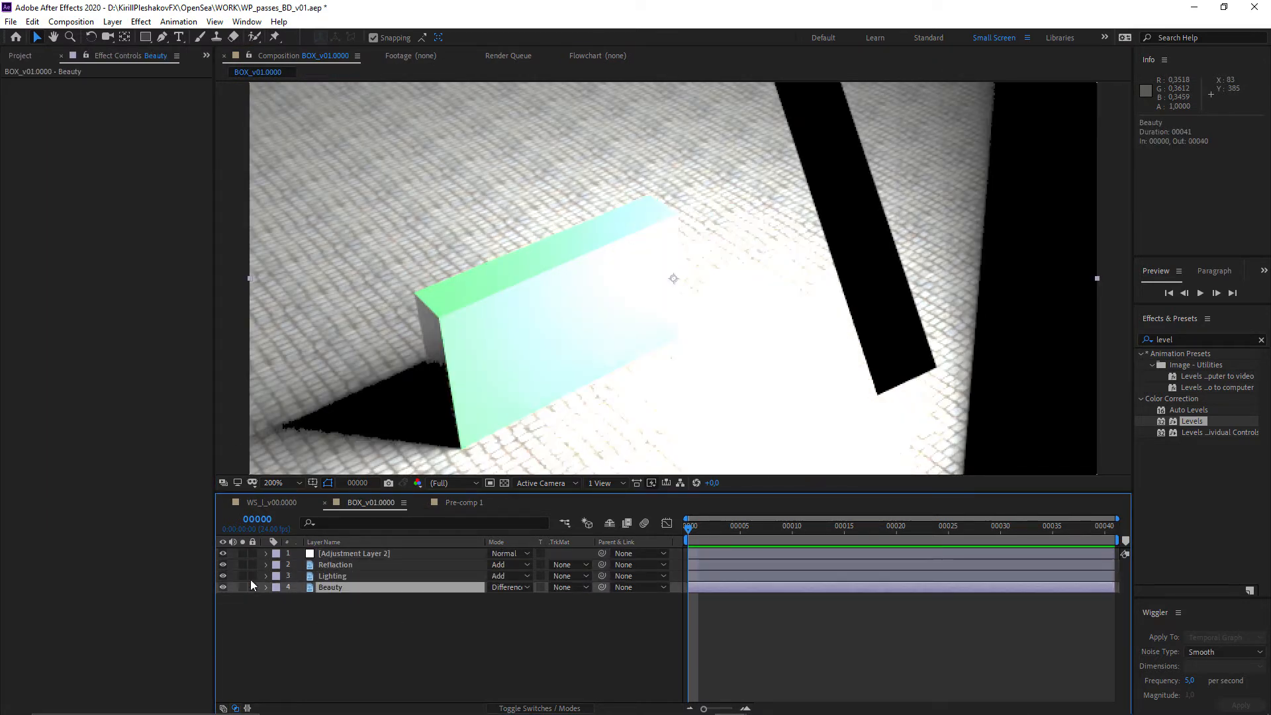
left_click(316, 614)
left_click(323, 576)
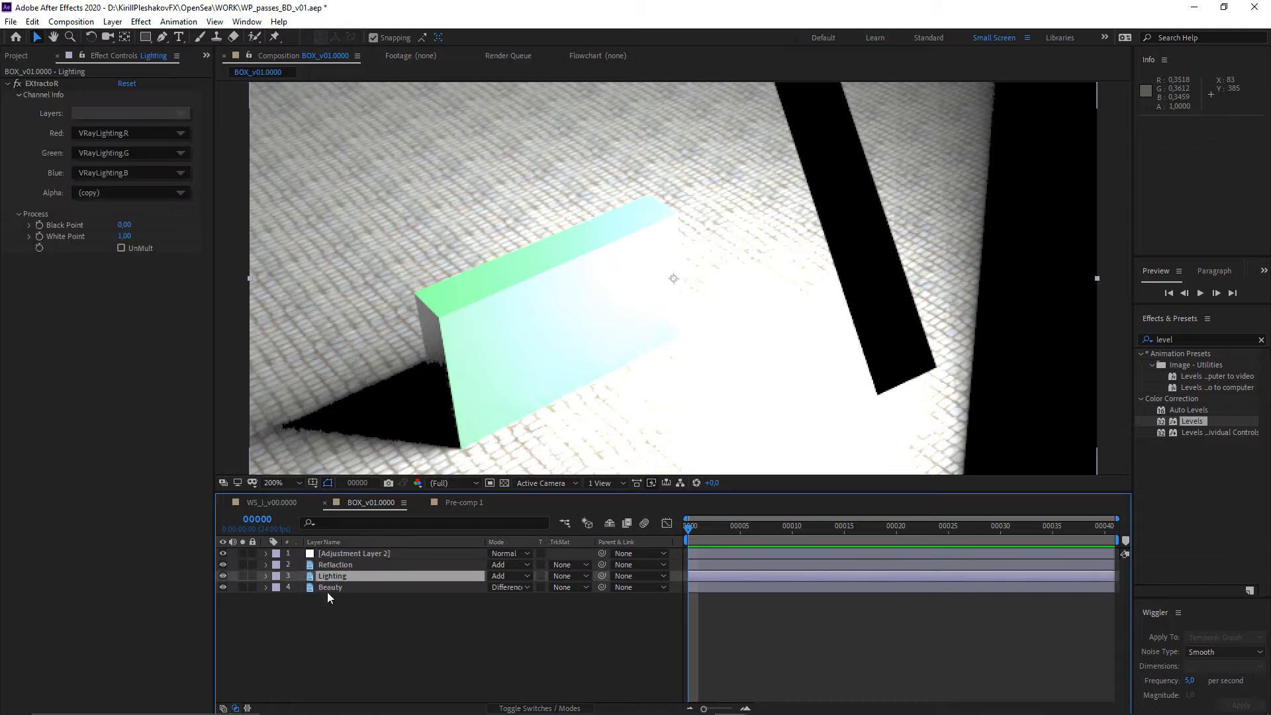
left_click_drag(327, 592, 337, 553)
Step: Rename the adjustment layer beneath Beauty as Gamma_c-ion
left_click(335, 563)
key("Return")
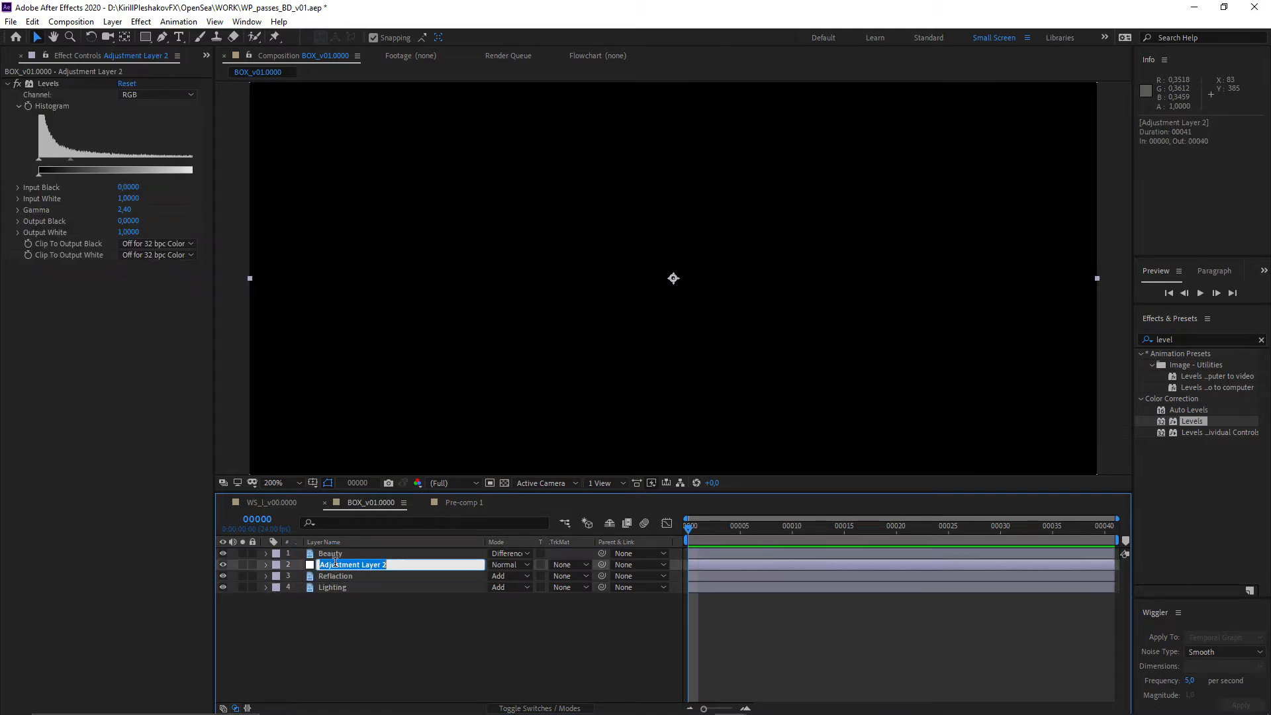
type("Gamma_c-ion")
key("Return")
Step: Compare the Beauty layer with the recombined passes by toggling and soloing it, and return its blending mode to Normal
left_click(223, 553)
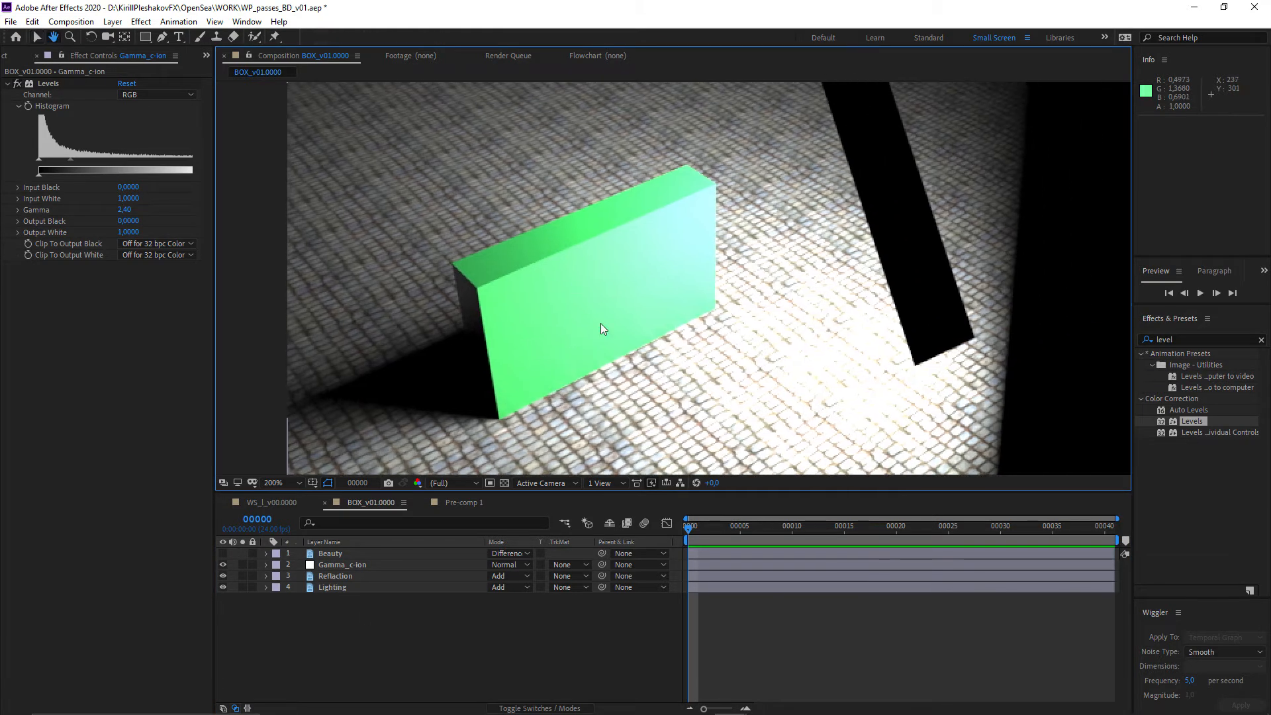
key("v")
left_click(223, 554)
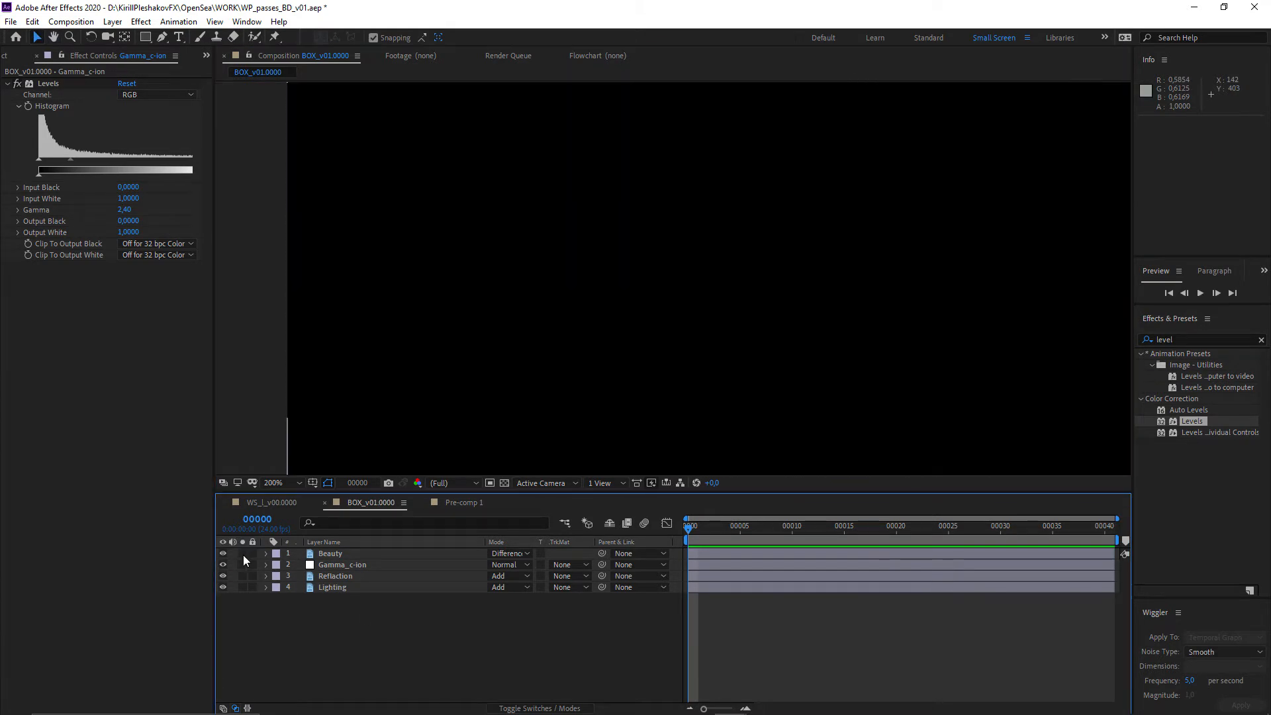
left_click(242, 553)
left_click(396, 554)
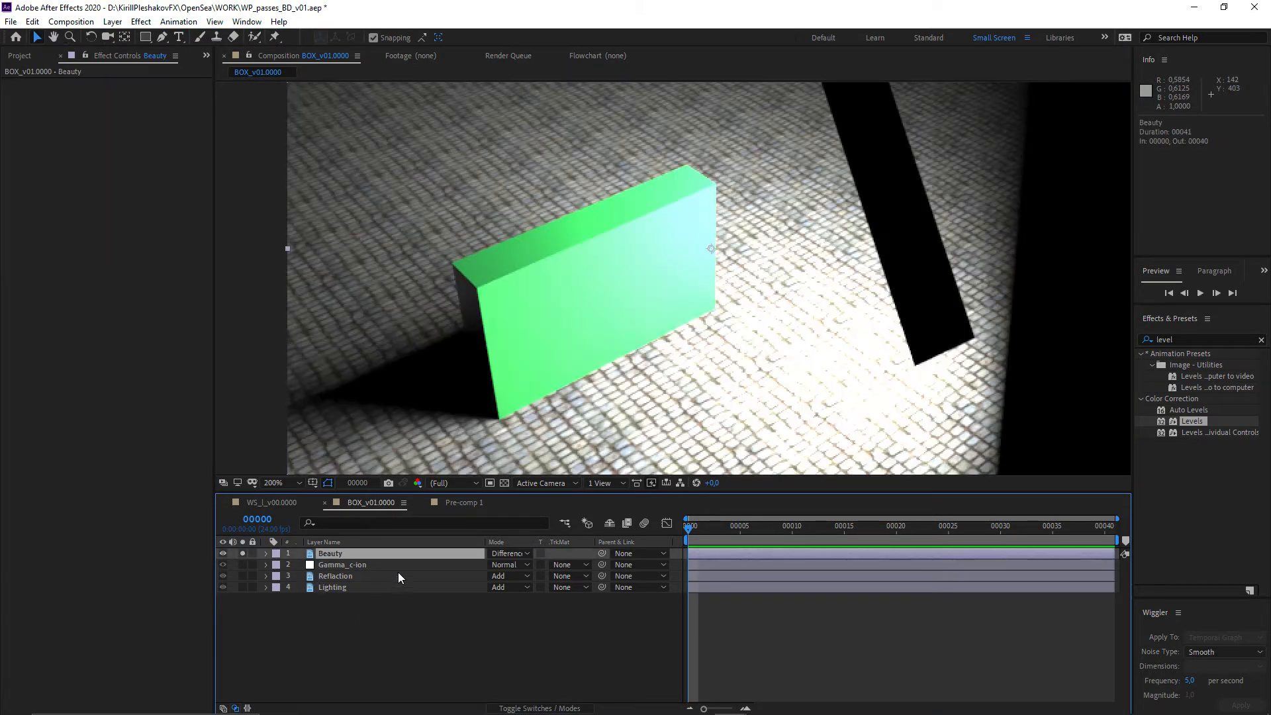
Step: Correct the name of the Reflaction layer to Reflection
left_click(337, 577)
key("Return")
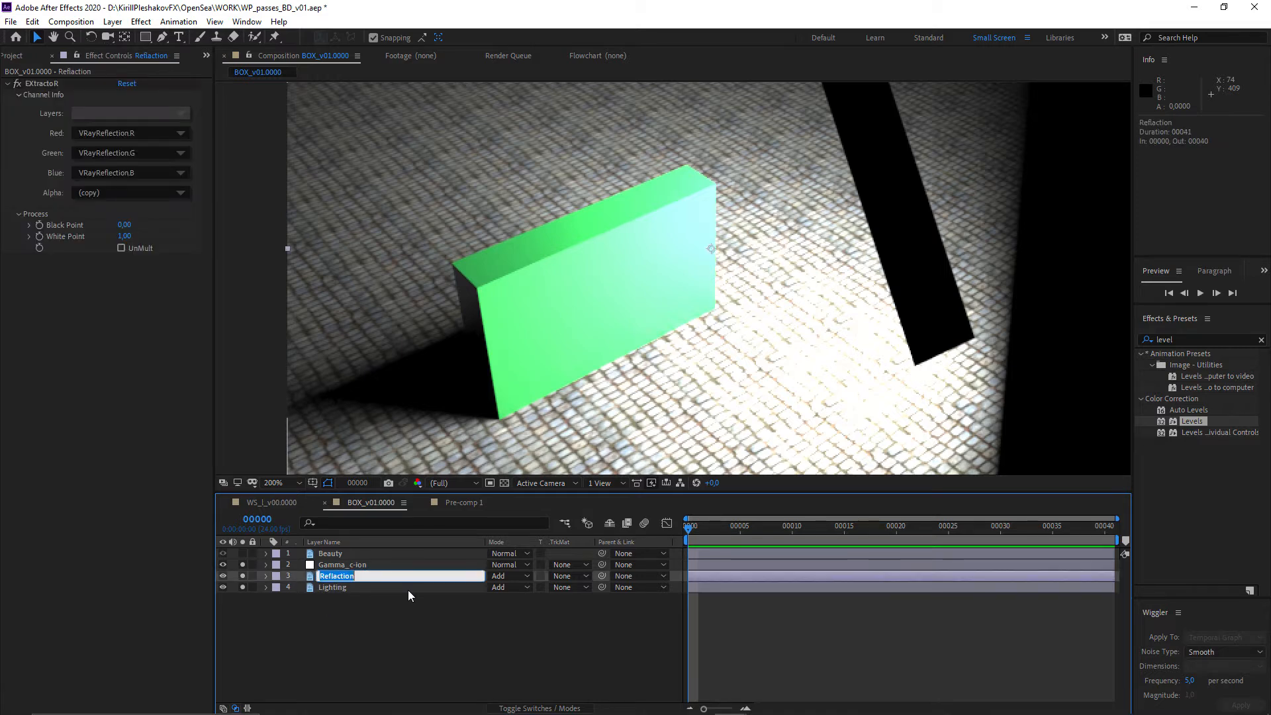
type("Reflection")
left_click(408, 619)
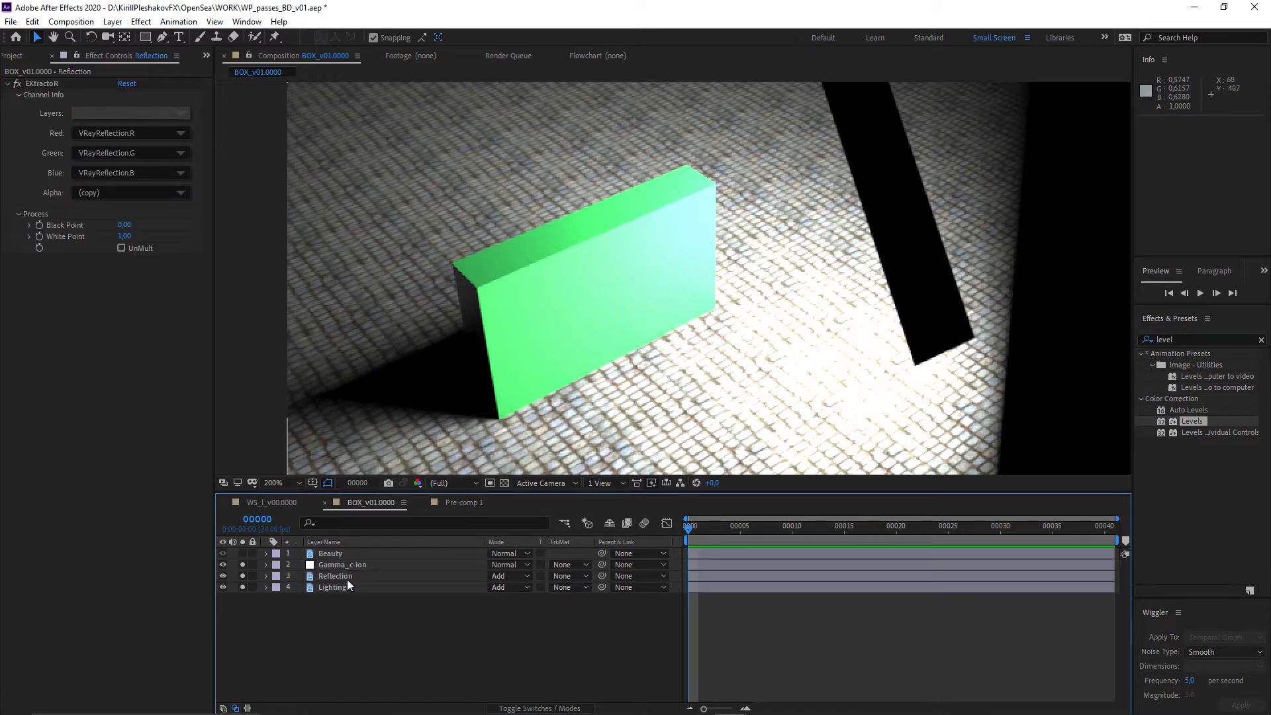
Step: Compare the Lighting and Reflection passes with the Beauty layer by switching their solo states
left_click(243, 587)
left_click(242, 587)
left_click(243, 575)
left_click(242, 576)
left_click(243, 553, "alt")
left_click_drag(242, 566, 244, 584)
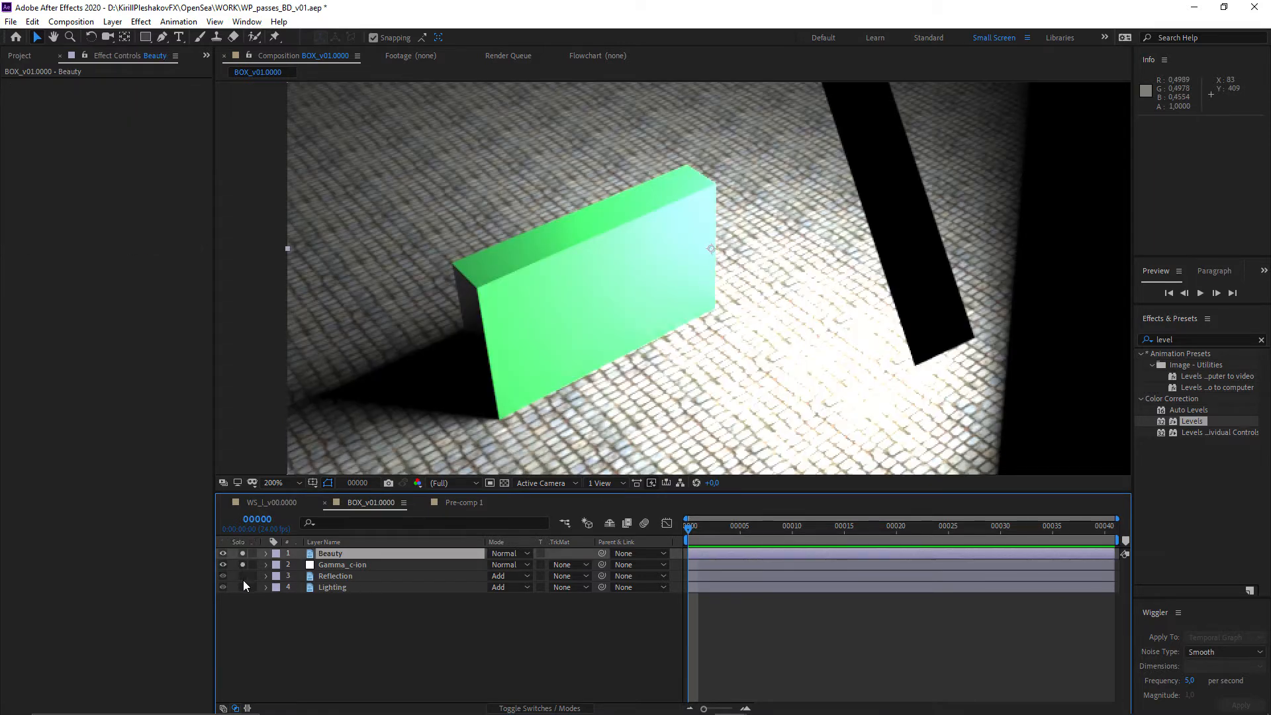
left_click(243, 554)
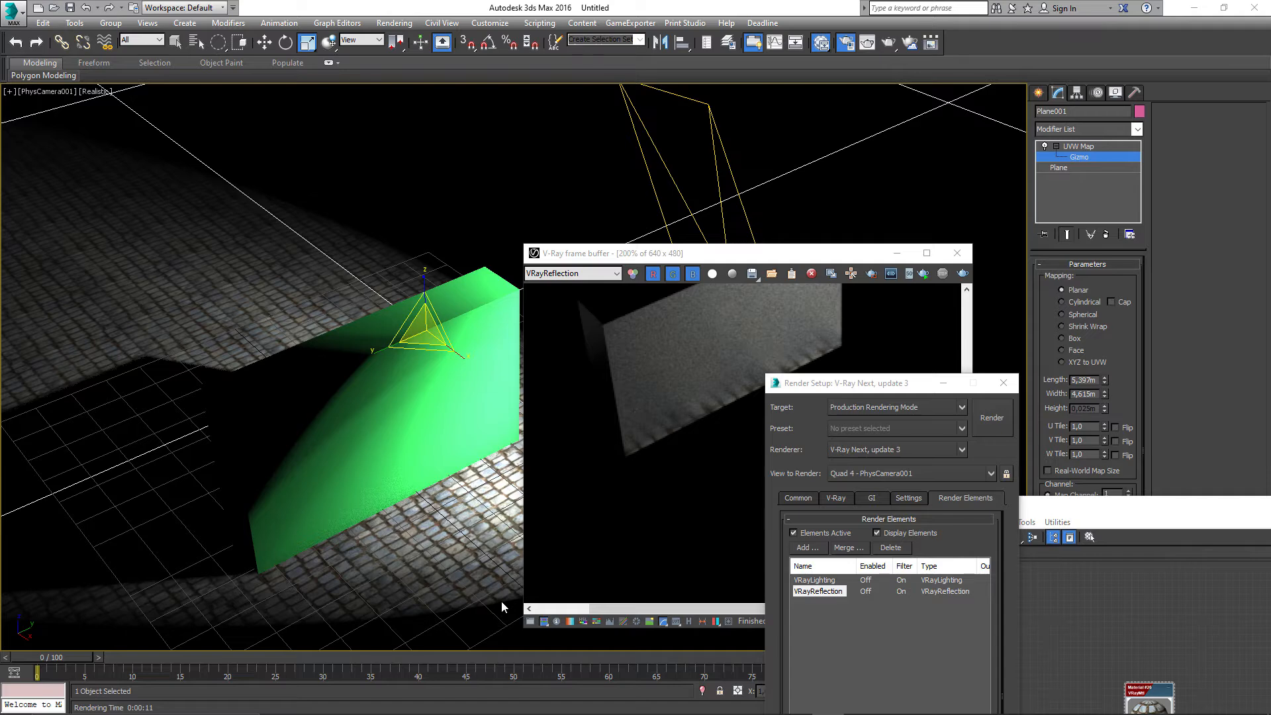
Step: In 3ds Max, create a box about 0.68 m long, 0.15 m wide and 1.38 m high between the green box and the light
left_click_drag(799, 388, 1008, 152)
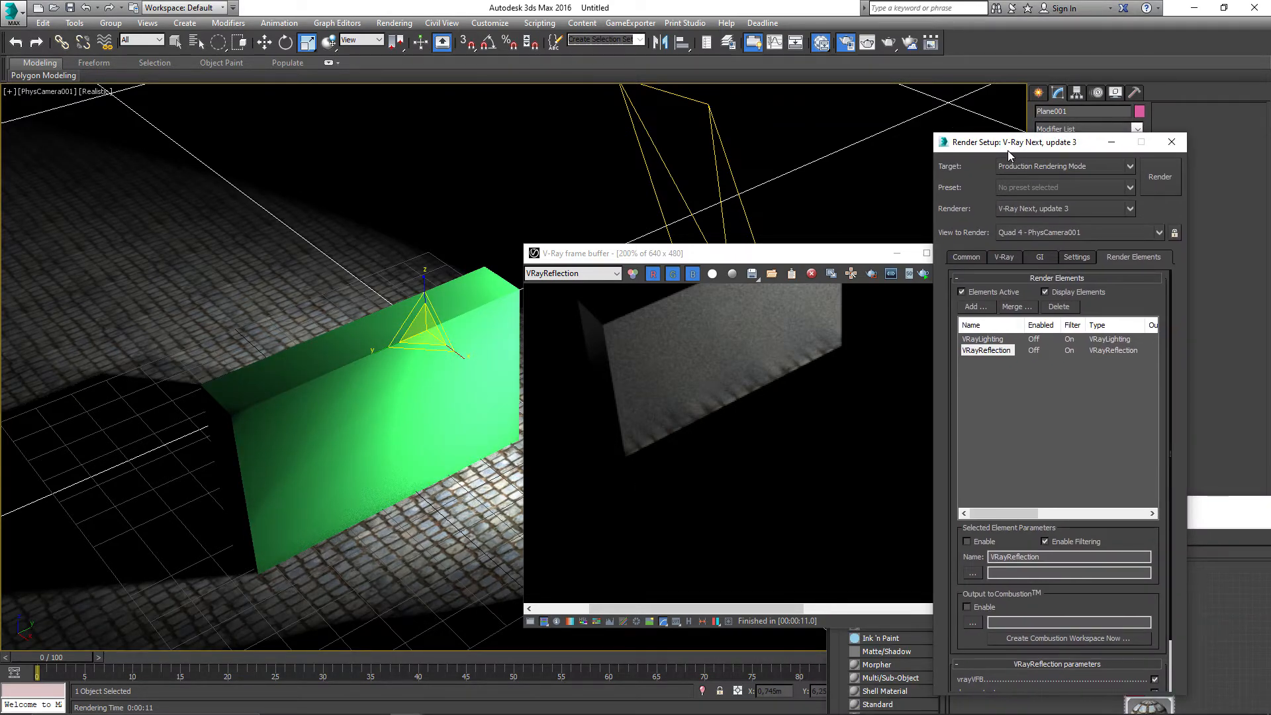
left_click(1037, 94)
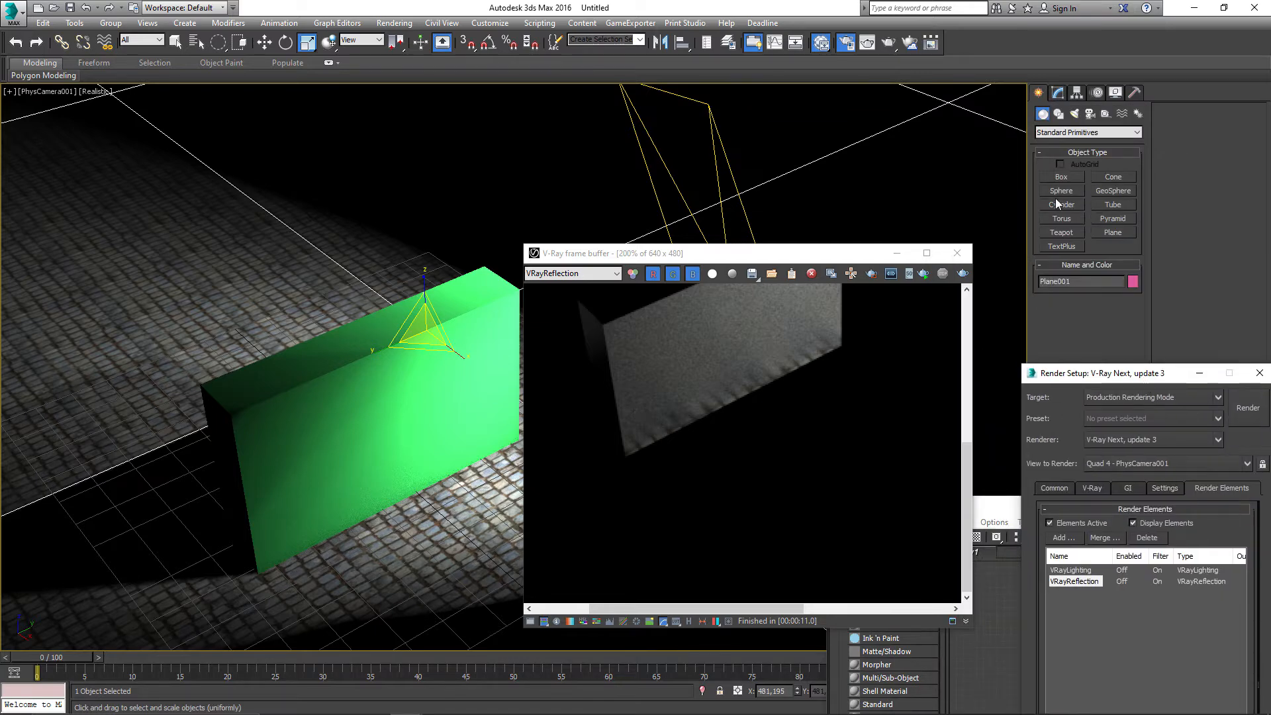
left_click(1063, 181)
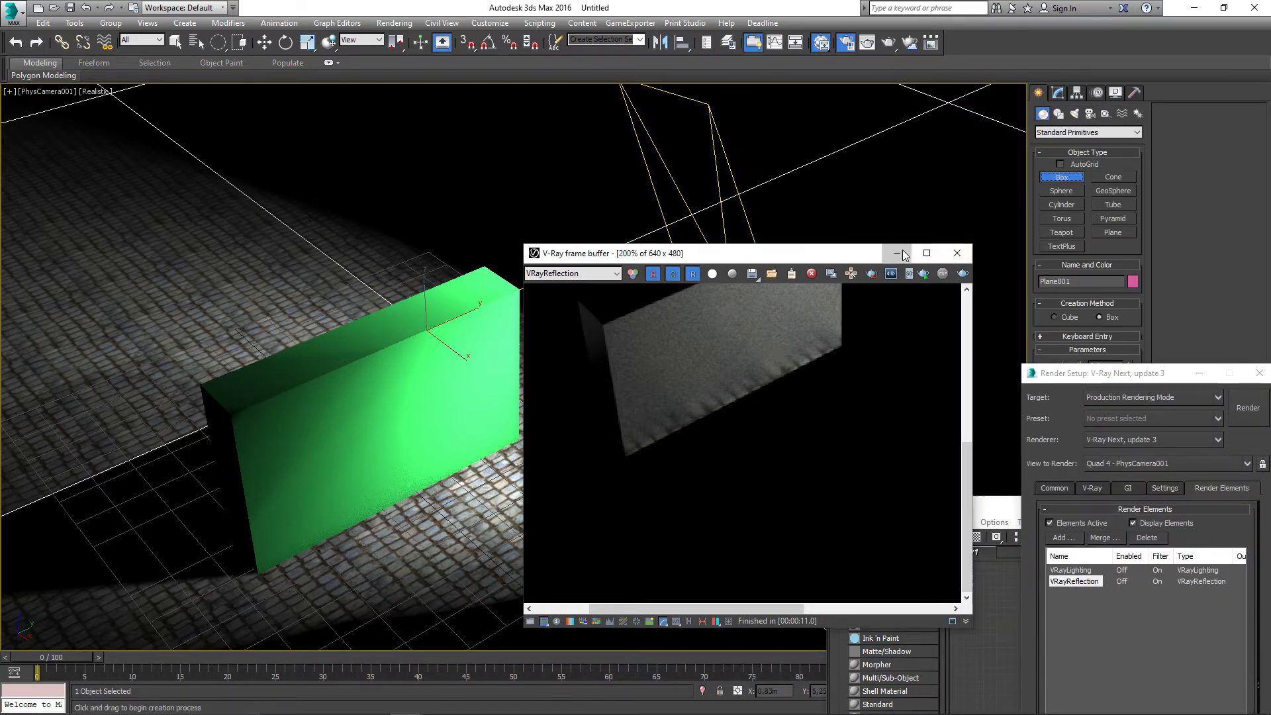
left_click(901, 252)
mouse_move(561, 481)
left_mouse_down()
mouse_move(606, 407)
mouse_move(588, 388)
left_mouse_up()
left_click(612, 250)
Step: Rotate the new box standing between the green box and the light
key("w")
key("e")
left_click_drag(571, 434, 587, 486)
key("w")
Step: Set the new box's width to 0.019 m and height to 1.515 m, and adjust its length slightly
left_click(1058, 92)
left_click_drag(1125, 376, 1167, 586)
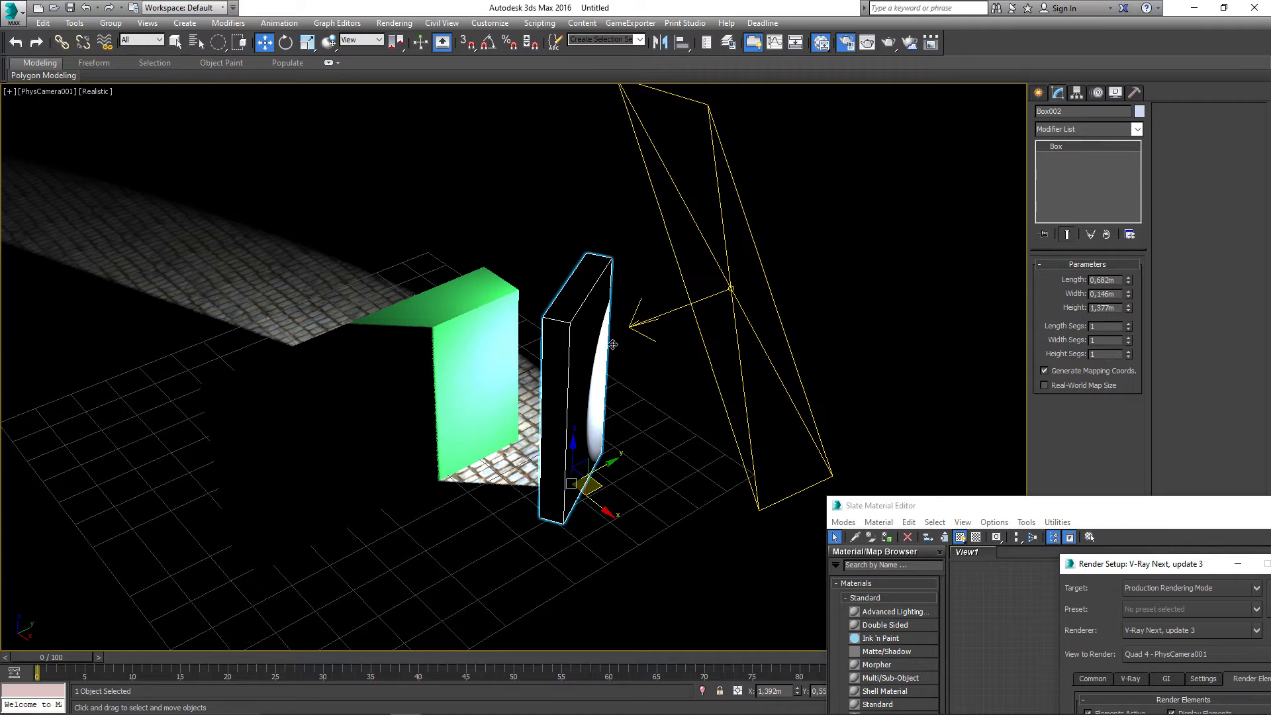
left_click_drag(1127, 306, 1124, 341)
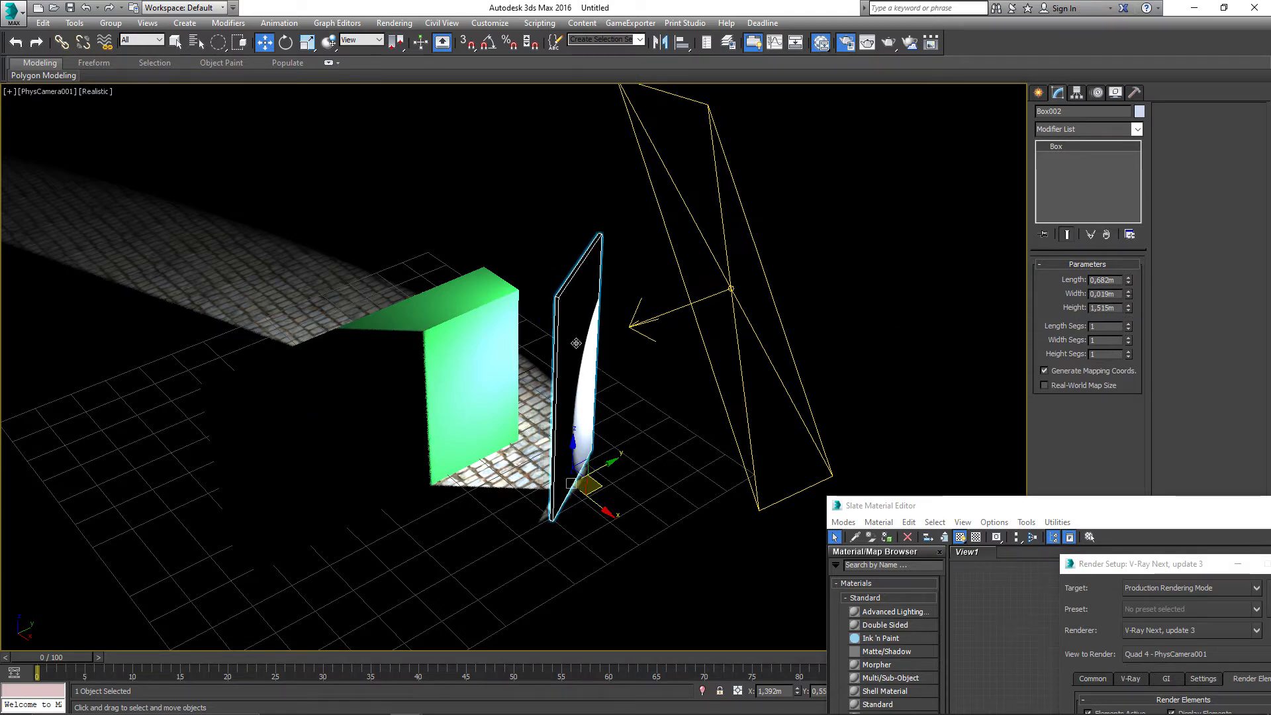
left_click_drag(1128, 282, 1129, 272)
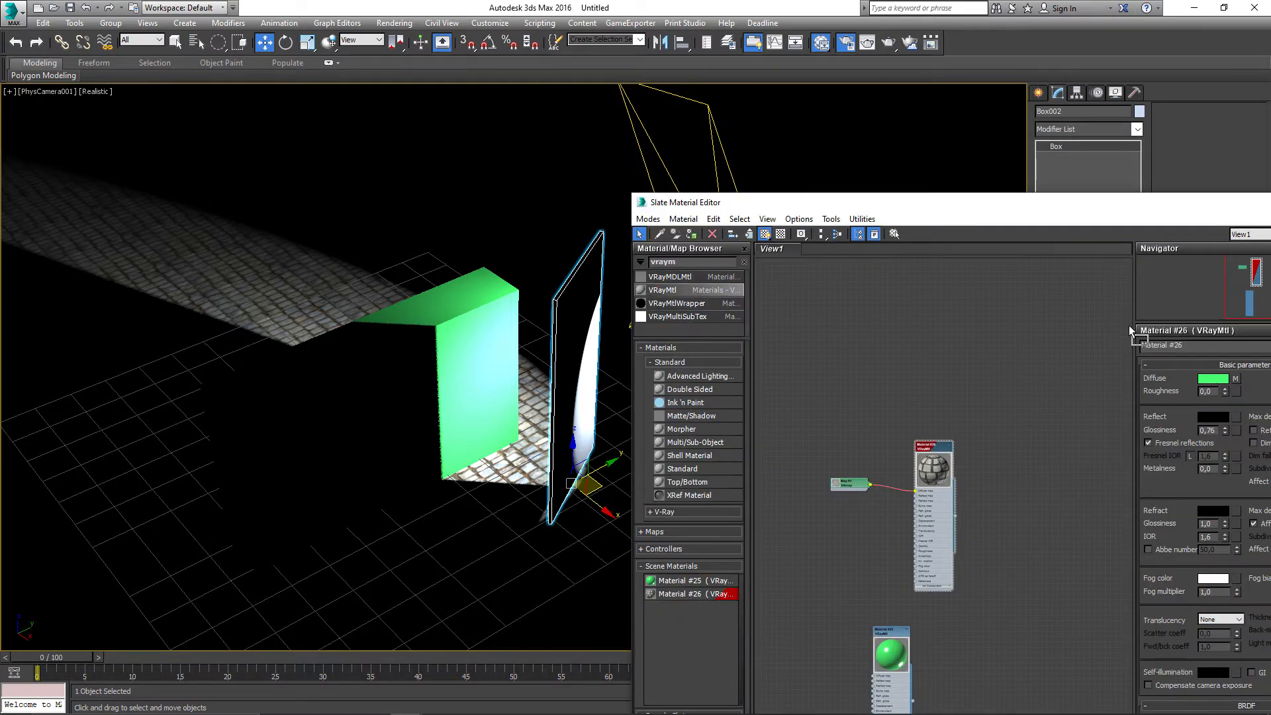
Step: Add a new VRayMtl material in the Slate Material Editor and arrange the editor so the new box stays visible
left_click_drag(1129, 325, 828, 446)
scroll(828, 446, "up", 3)
left_click_drag(919, 409, 873, 370)
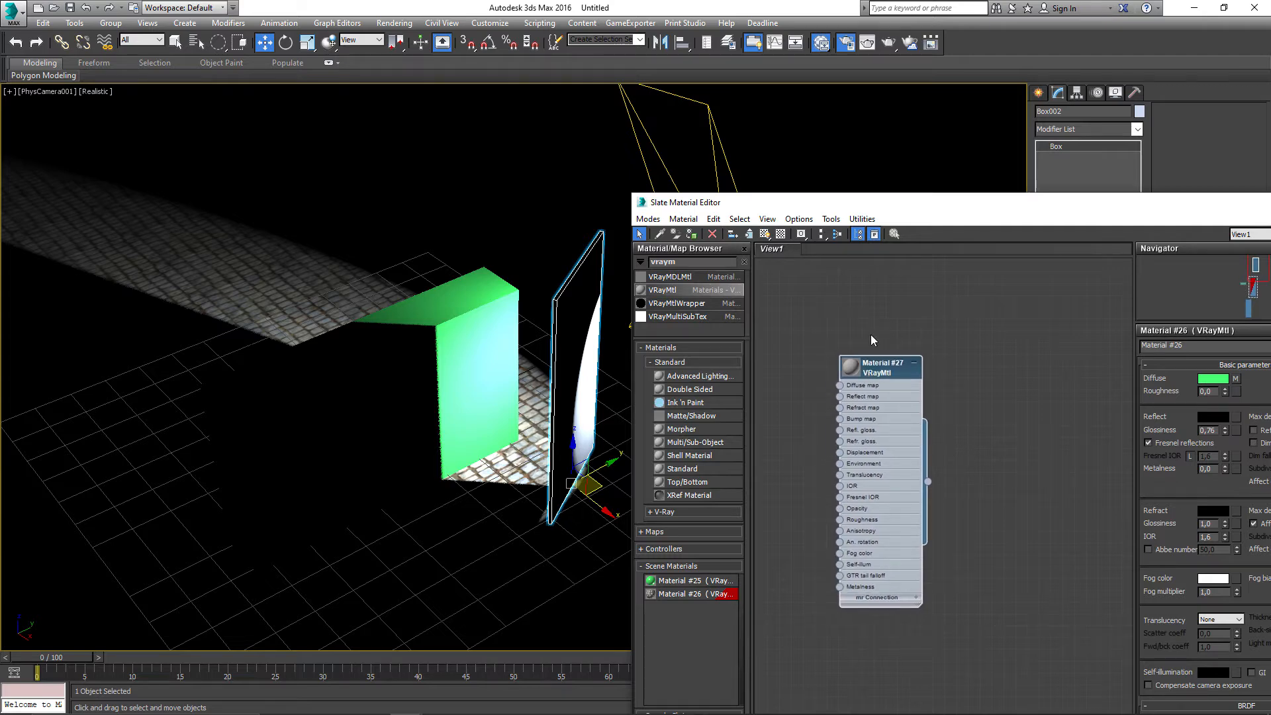
left_click_drag(814, 205, 730, 215)
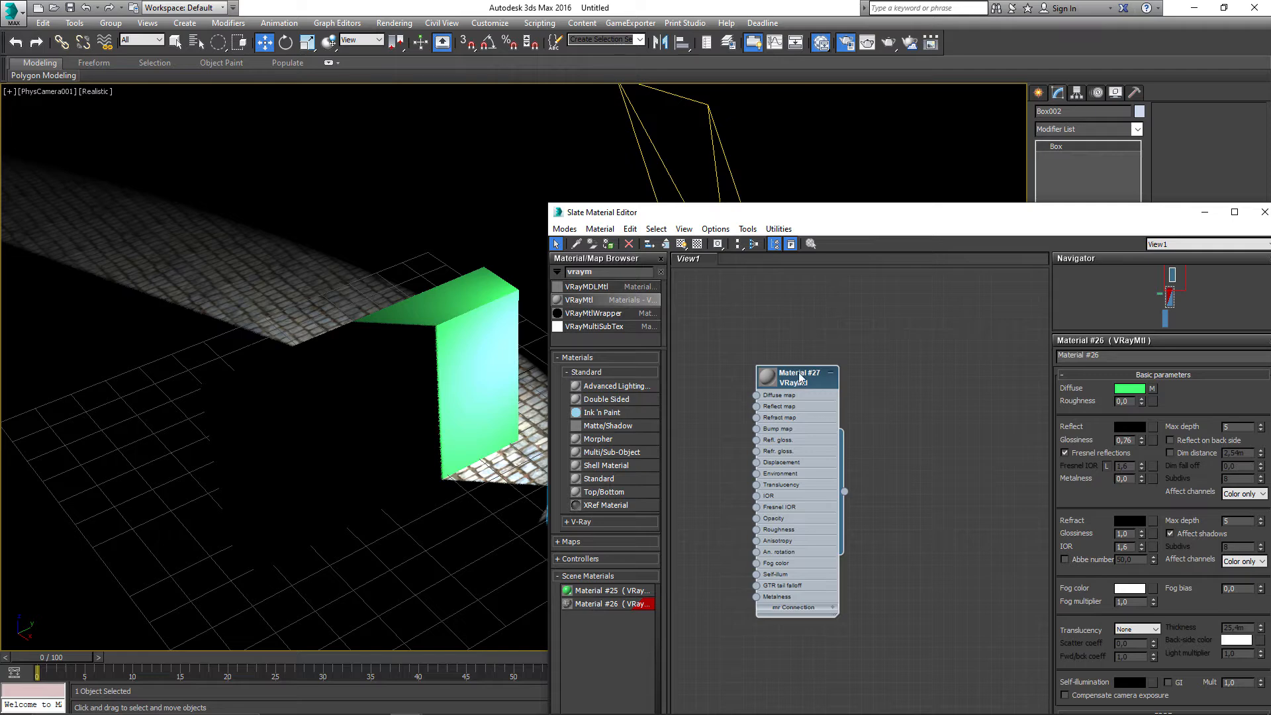
left_click_drag(546, 200, 742, 274)
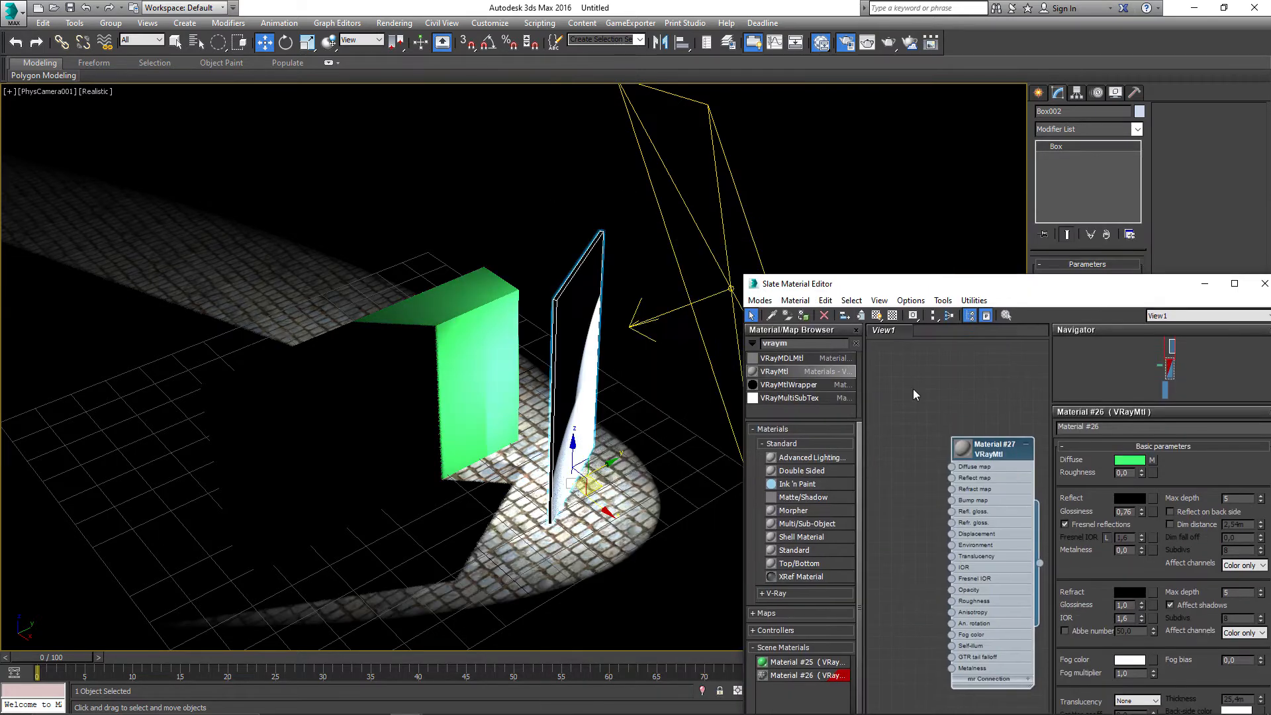
left_click_drag(981, 459, 935, 431)
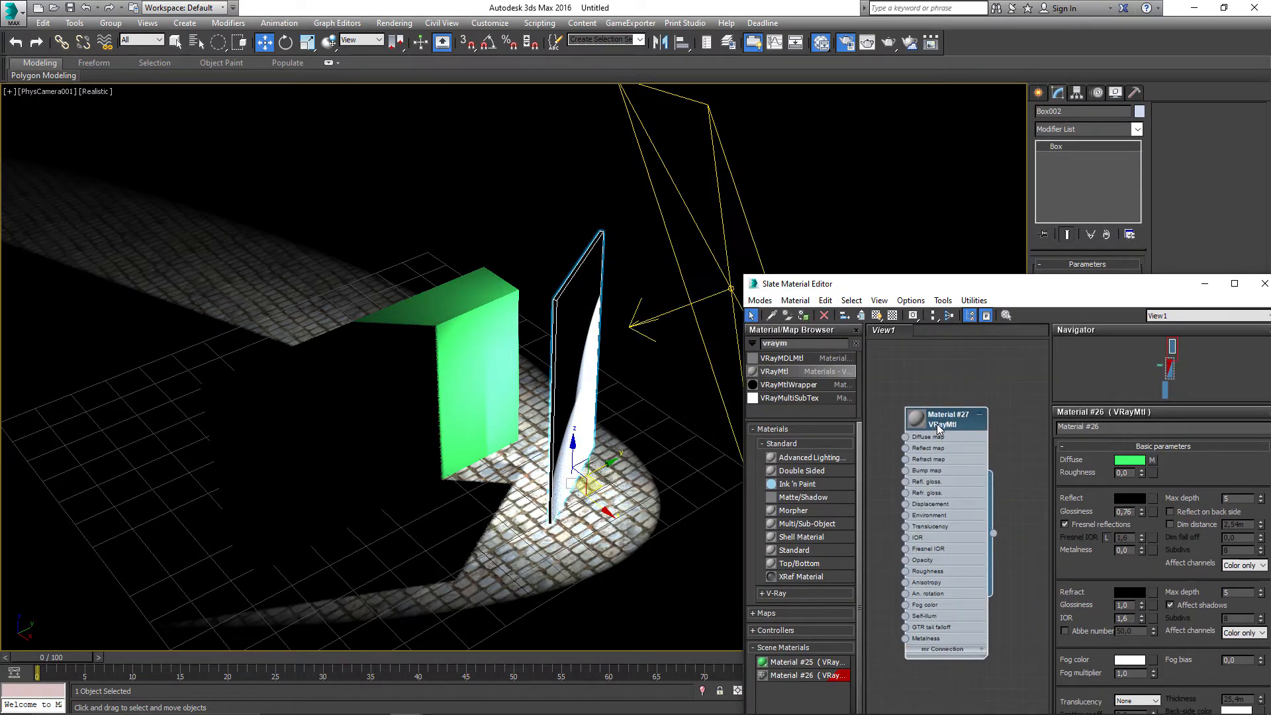
Step: Give the new VRayMtl a mid-grey refraction colour with value 134 and a refraction glossiness of 0.56
double_click(937, 428)
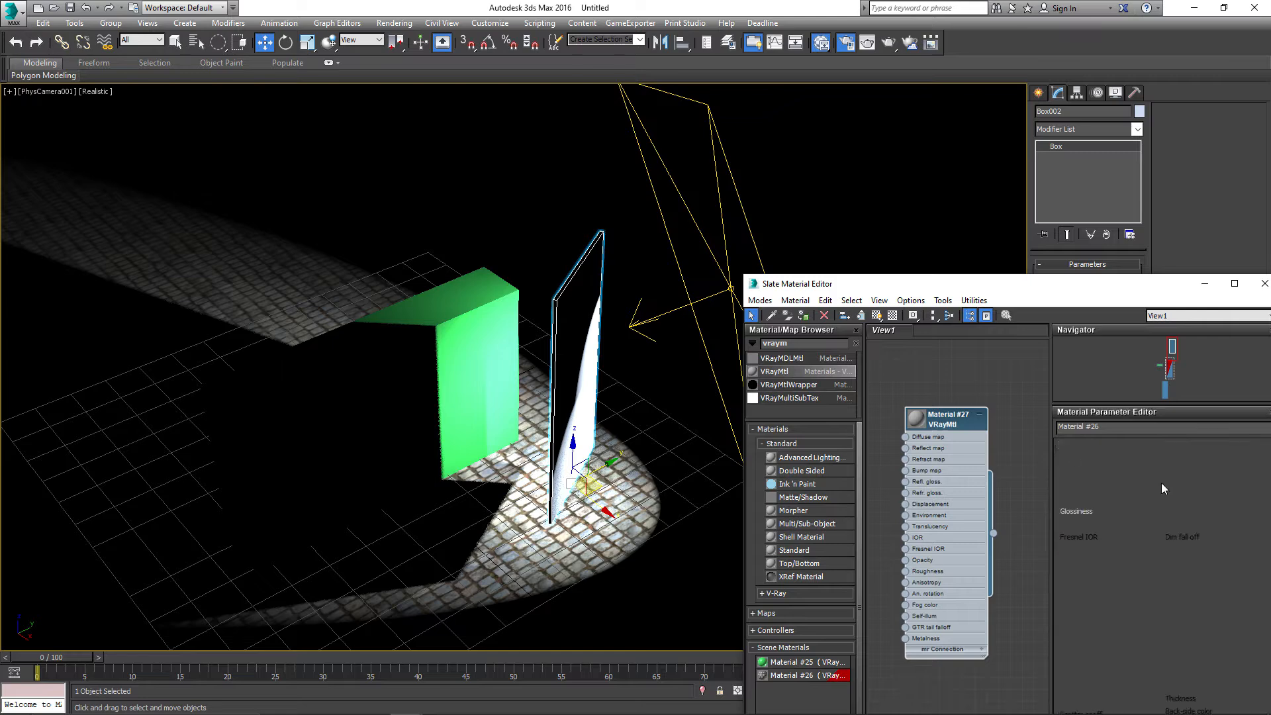
scroll(1093, 486, "down", 1)
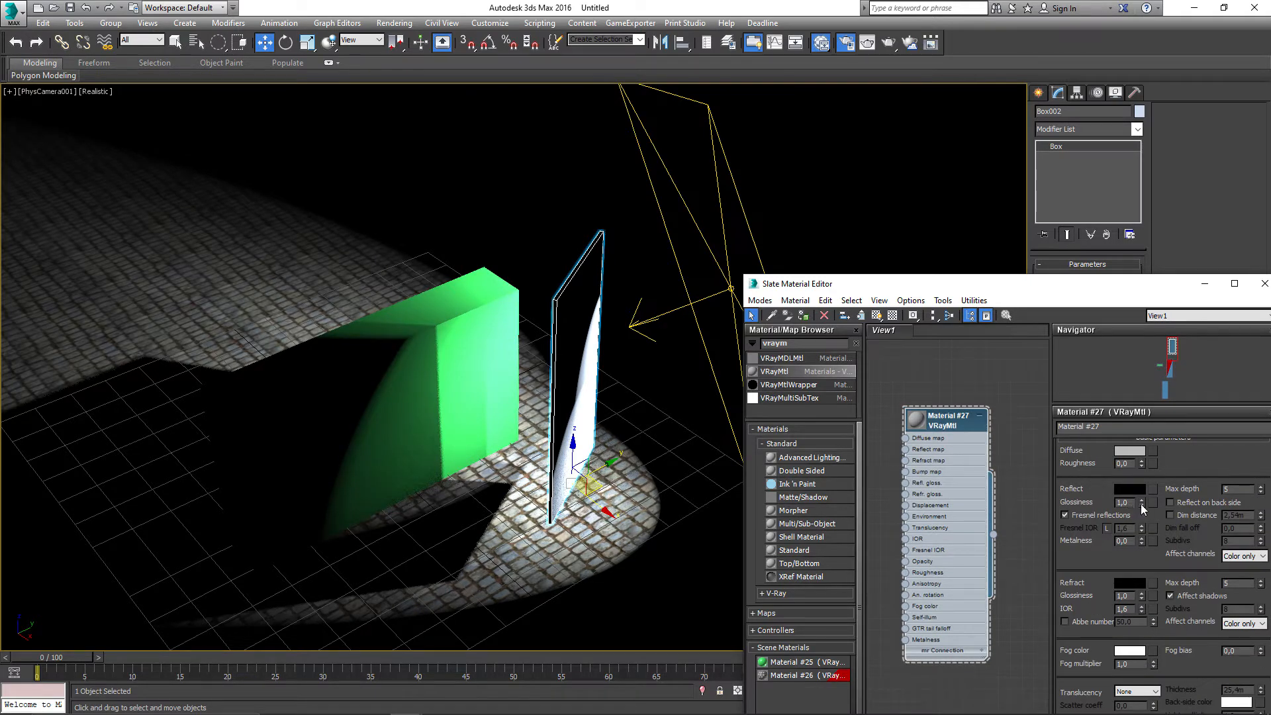
left_click(1130, 583)
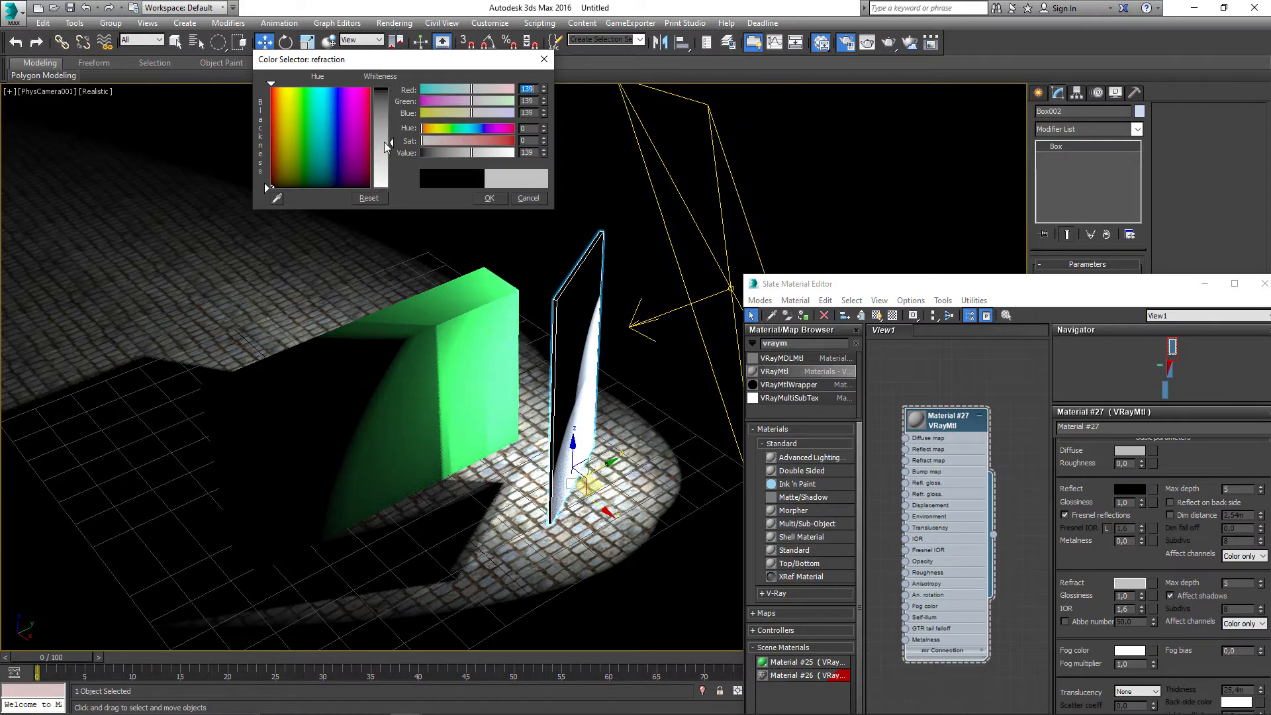
left_click_drag(384, 146, 387, 191)
left_click(484, 199)
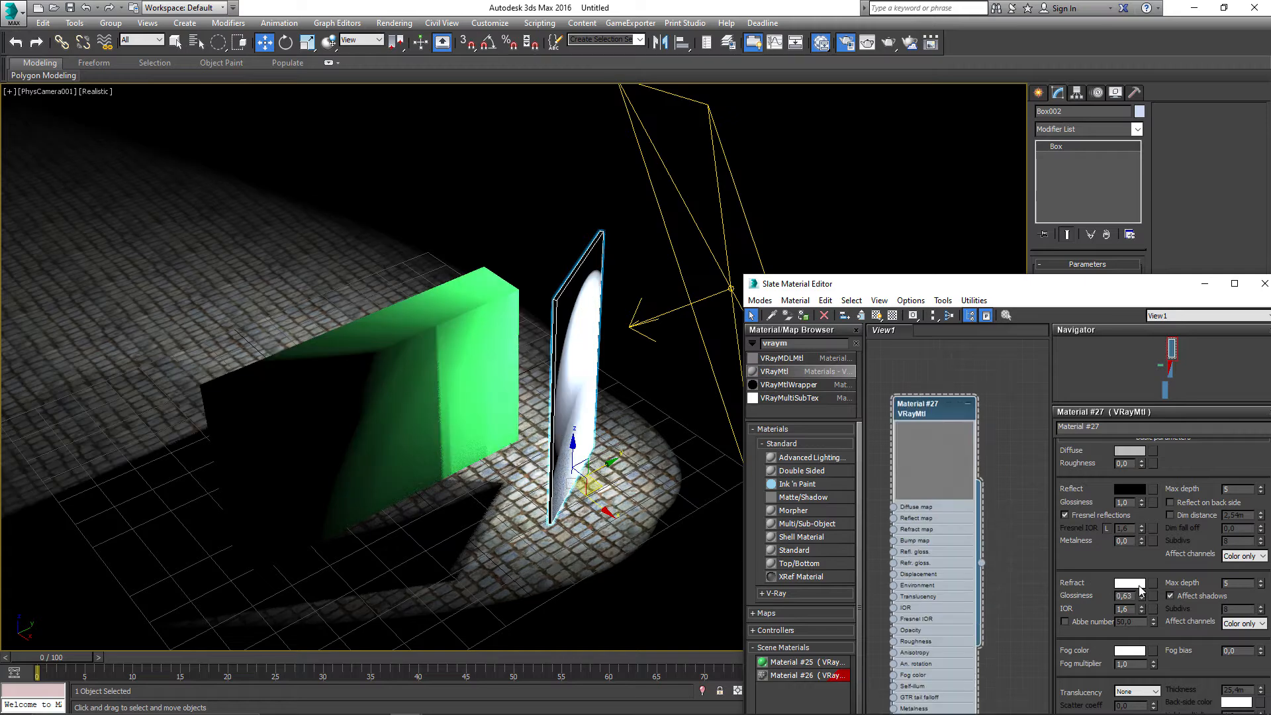
left_click(1139, 585)
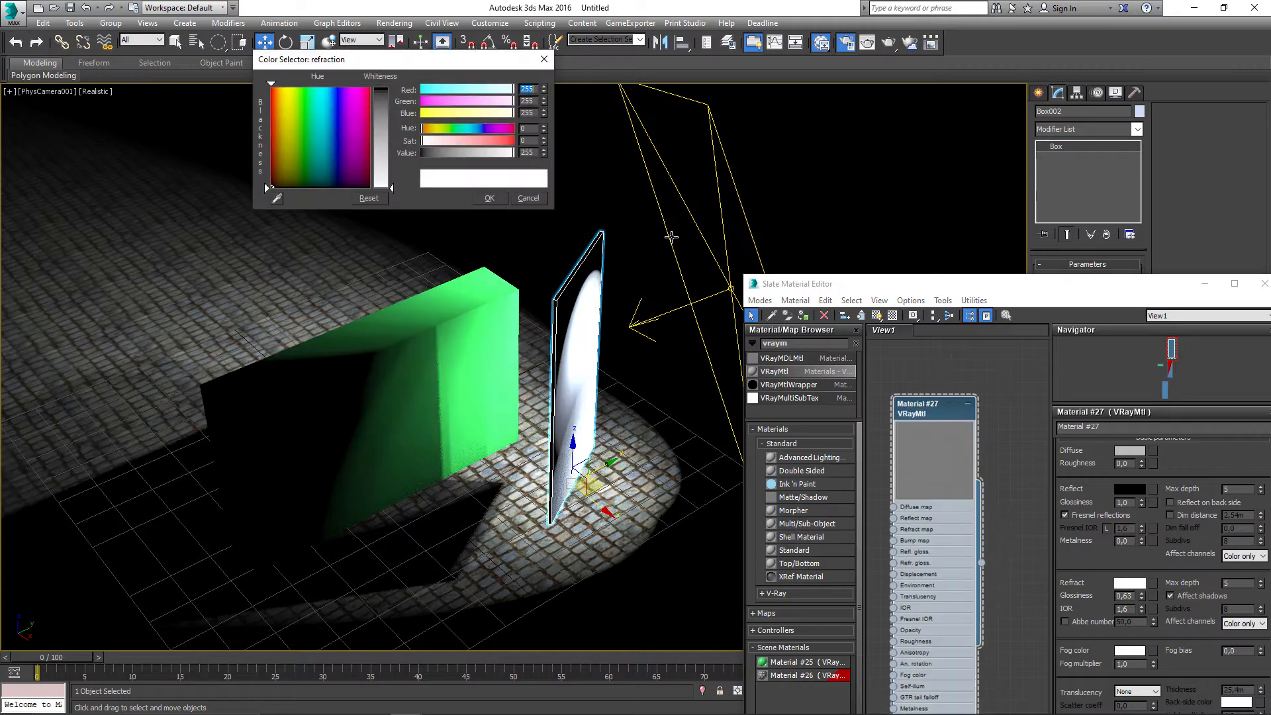
left_click(490, 152)
left_click(487, 199)
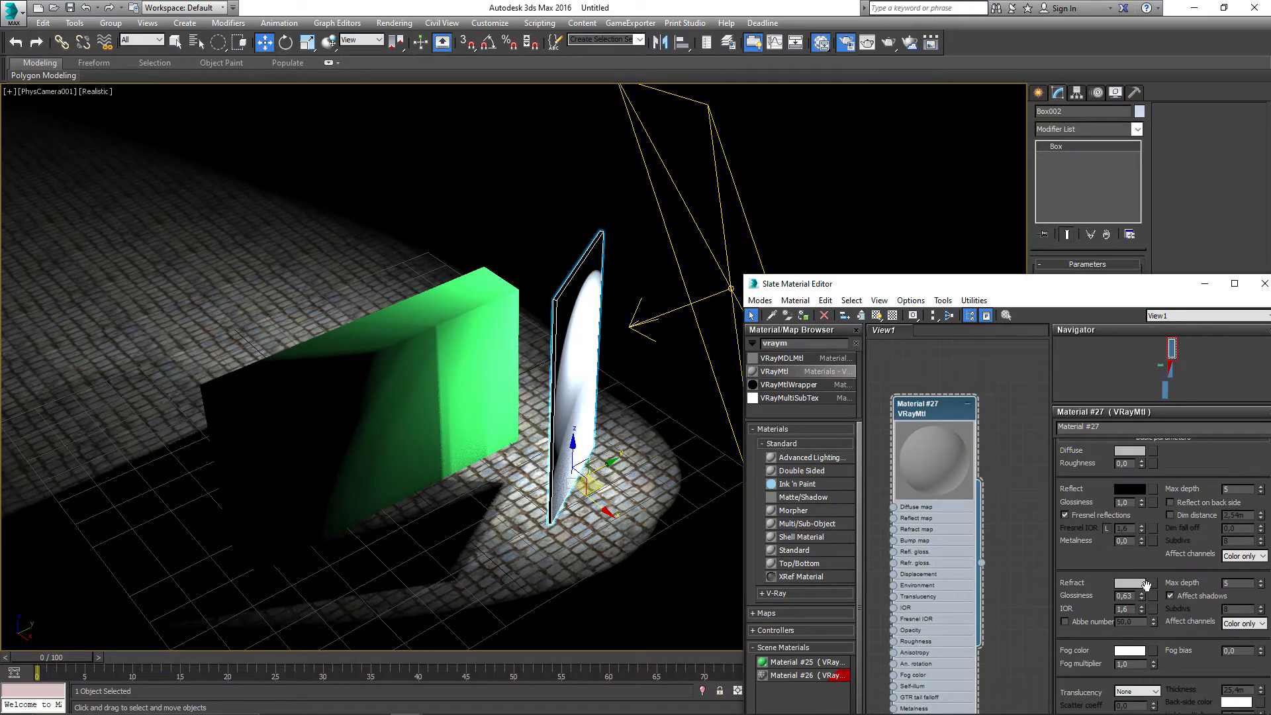
Step: Brighten the new material's reflection colour to light grey and set its reflection glossiness to 0.99
left_click(1129, 489)
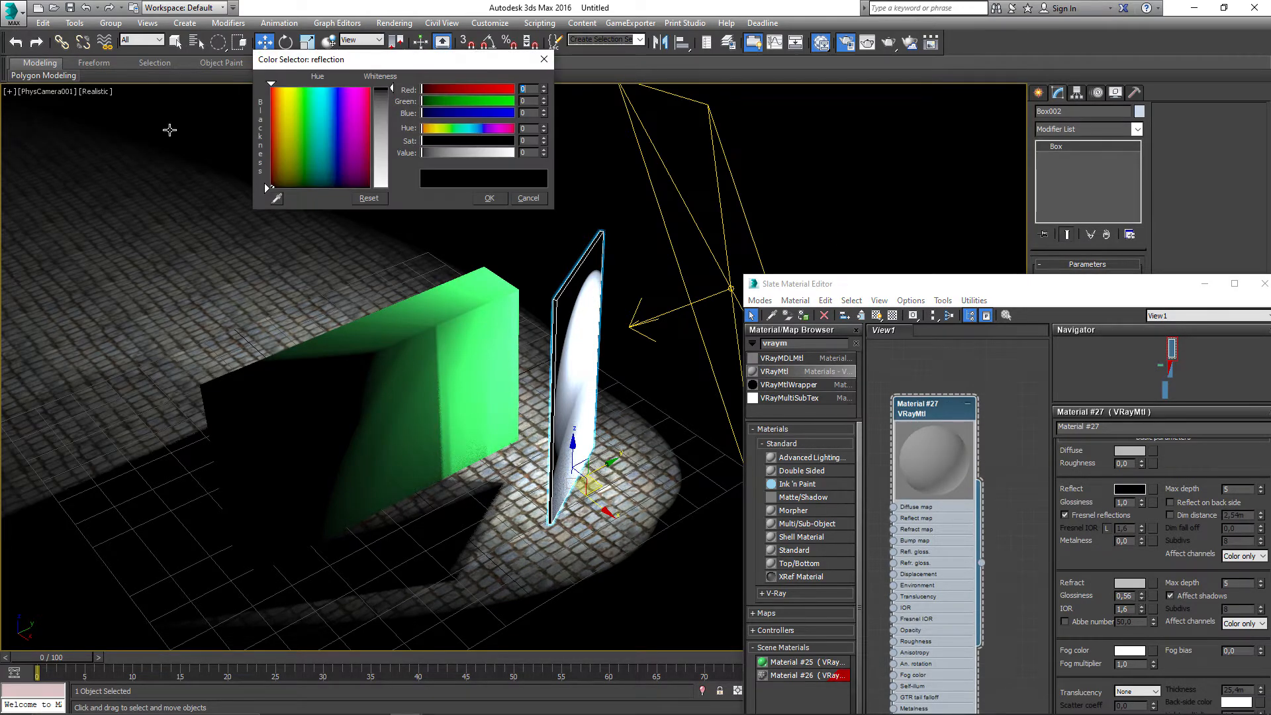
left_click(482, 152)
mouse_move(387, 163)
left_mouse_down()
mouse_move(387, 180)
mouse_move(387, 144)
left_mouse_up()
left_click(489, 198)
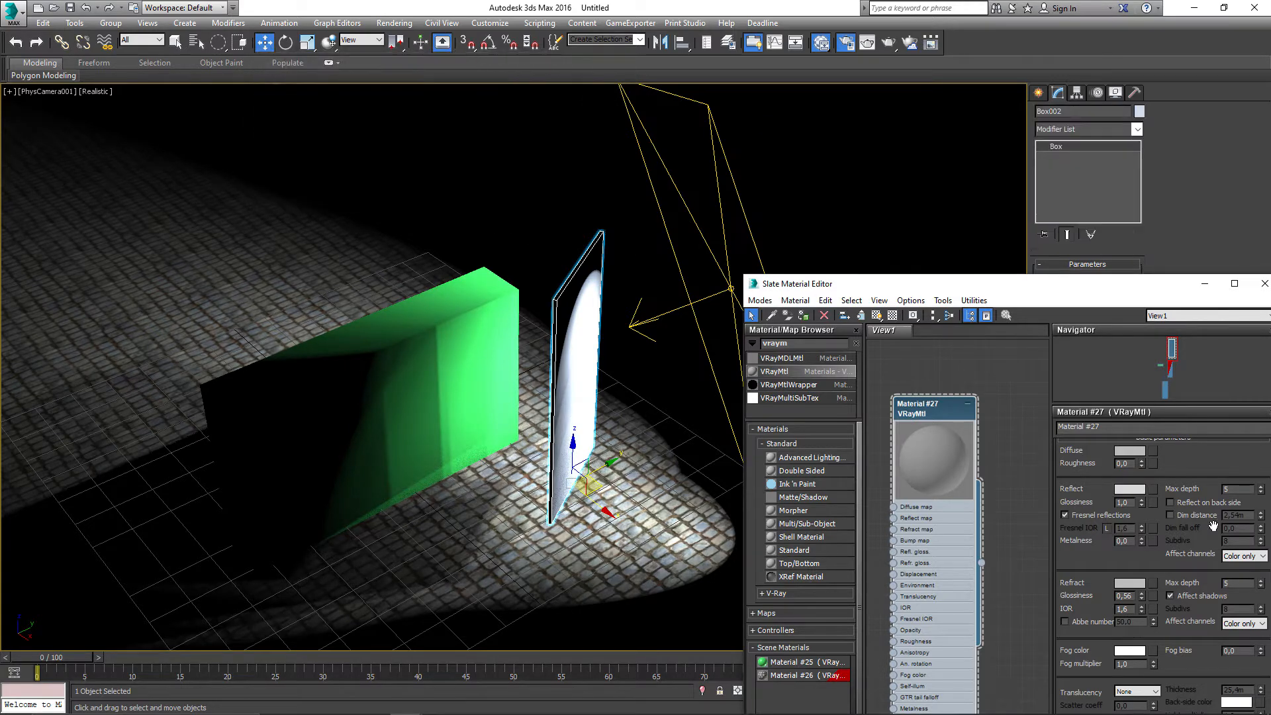
left_click_drag(913, 284, 824, 275)
left_click_drag(824, 405, 824, 381)
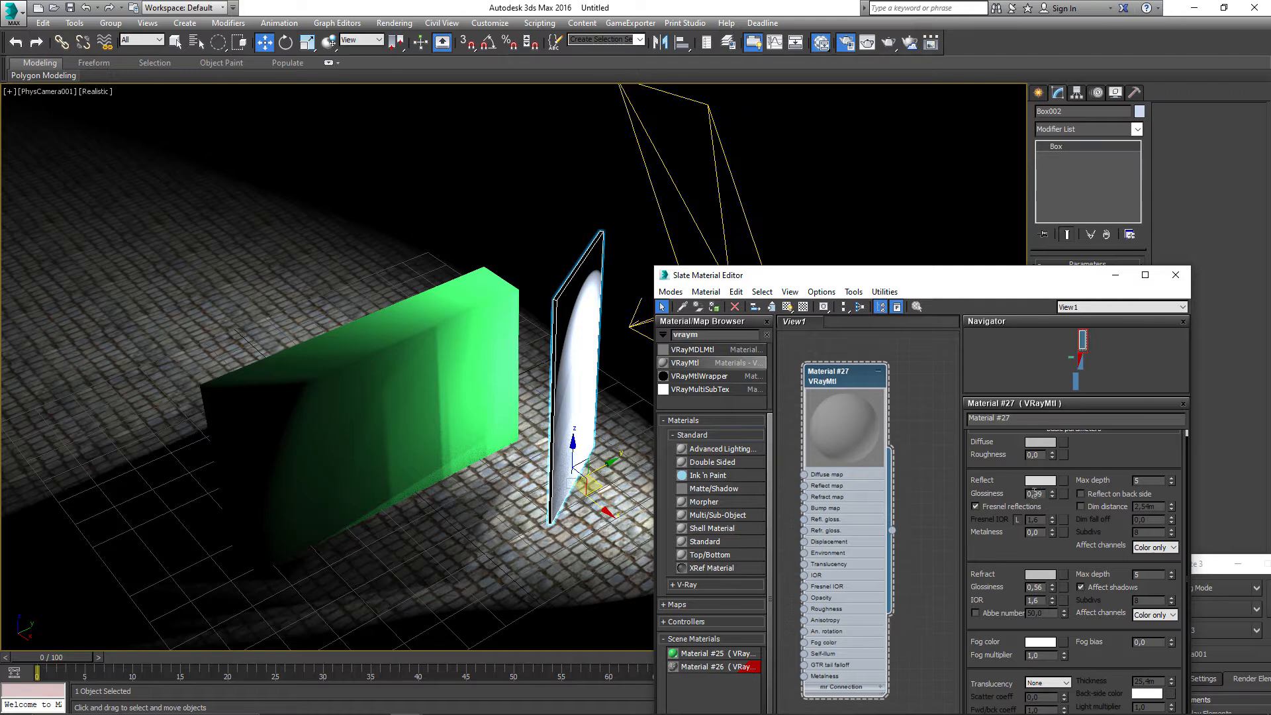
Step: Darken the new material's diffuse colour to a near-black grey with value 5
left_click(1029, 439)
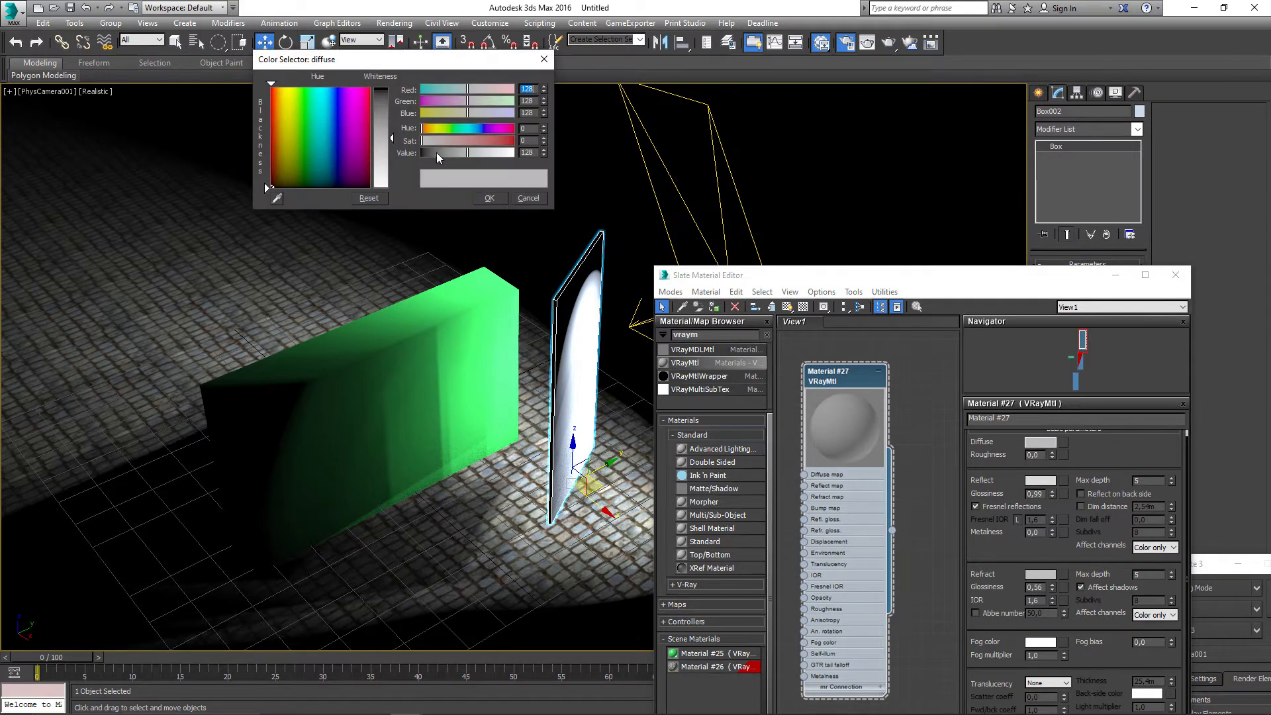
left_click_drag(435, 153, 422, 152)
left_click_drag(379, 93, 380, 90)
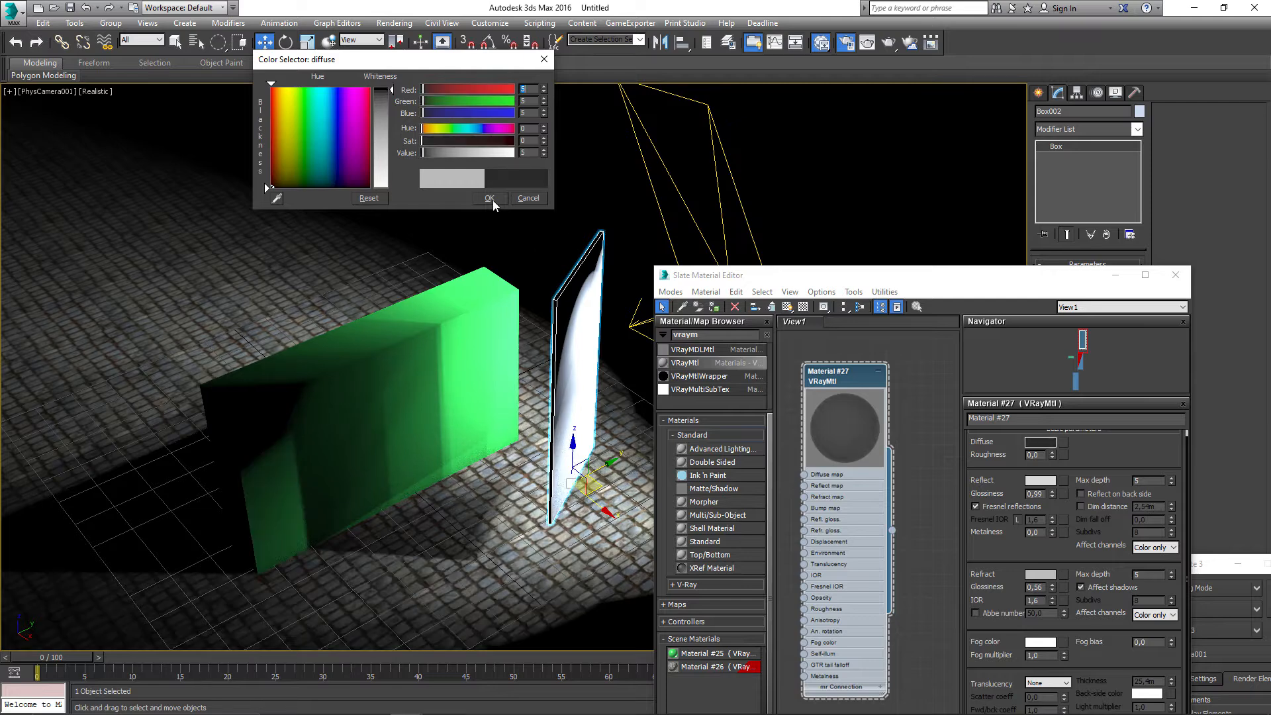
left_click(490, 199)
Step: Brighten the new material's refraction colour to a near-white grey
left_click(1041, 576)
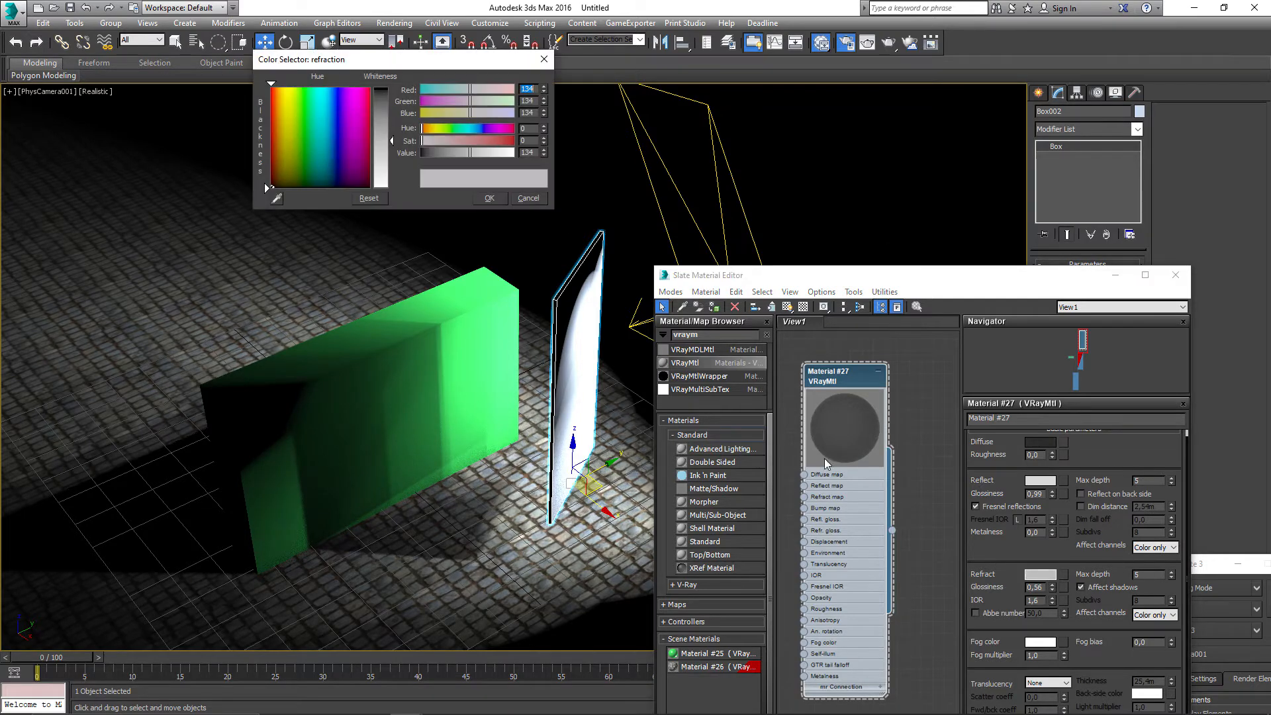
left_click_drag(391, 157, 391, 174)
left_click(490, 199)
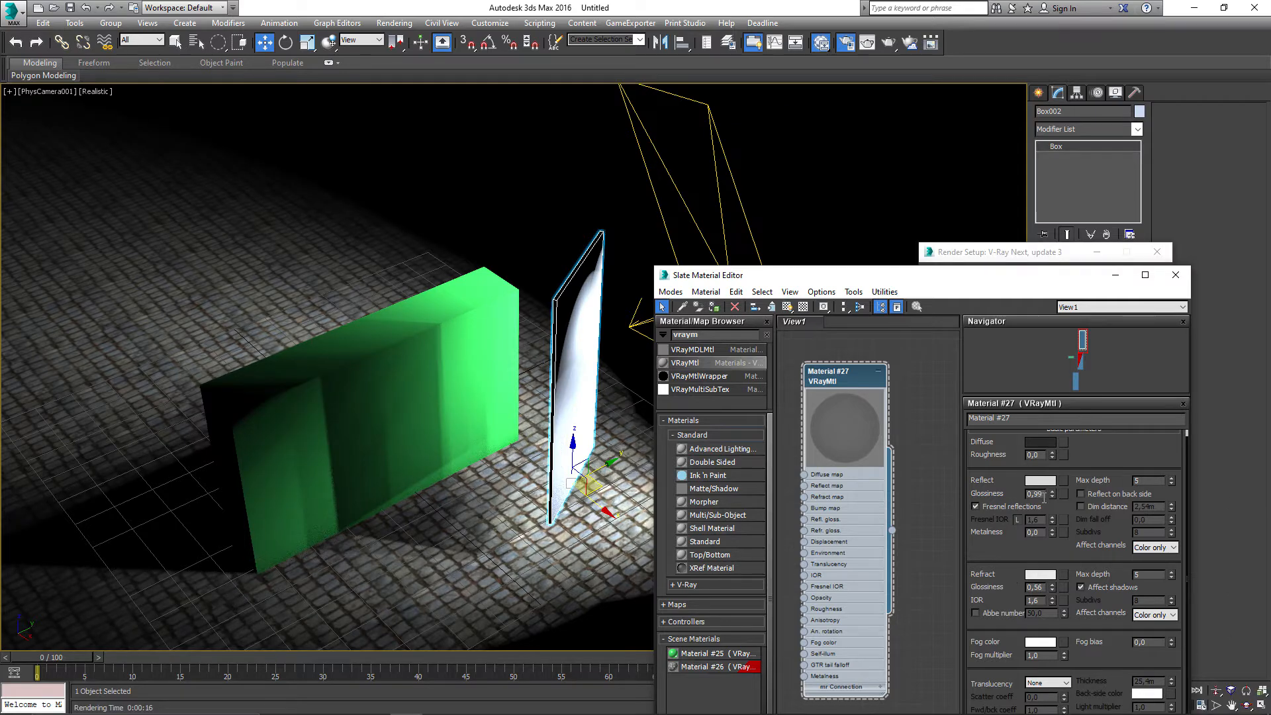
Step: Rename the new material as Glass and assign it to the selected thin box
left_click_drag(835, 386, 847, 386)
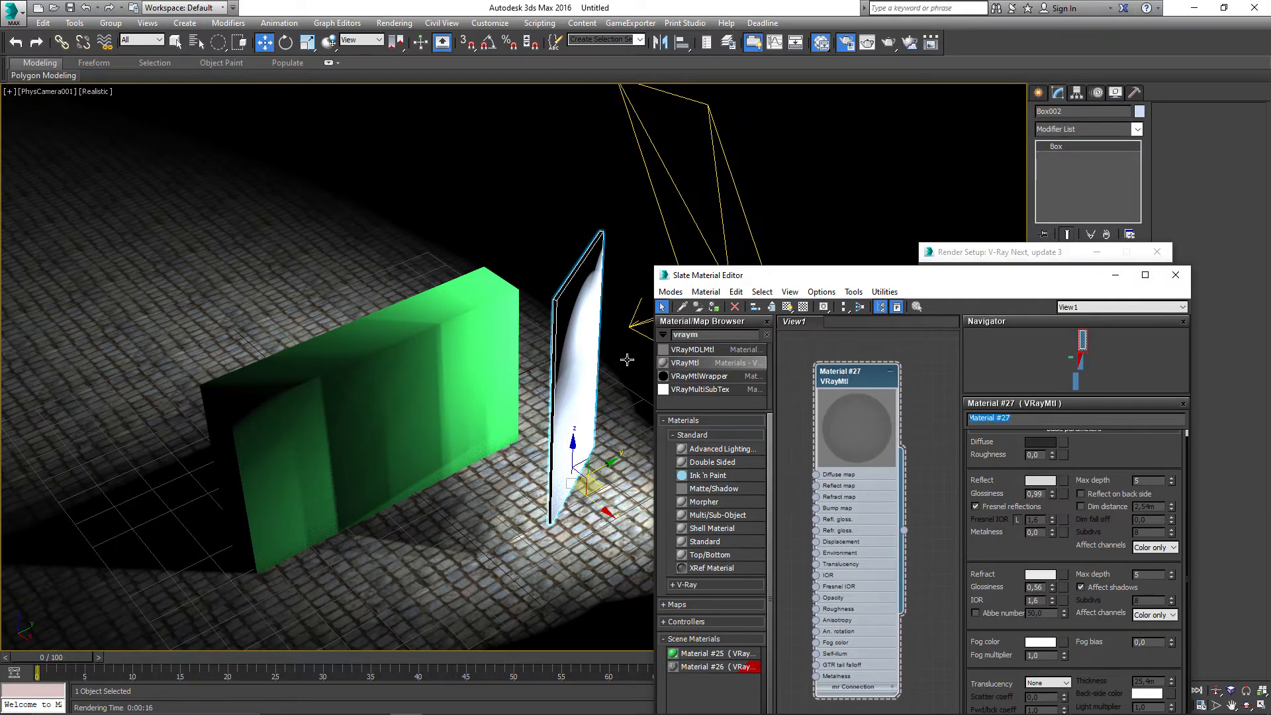
type("Glas")
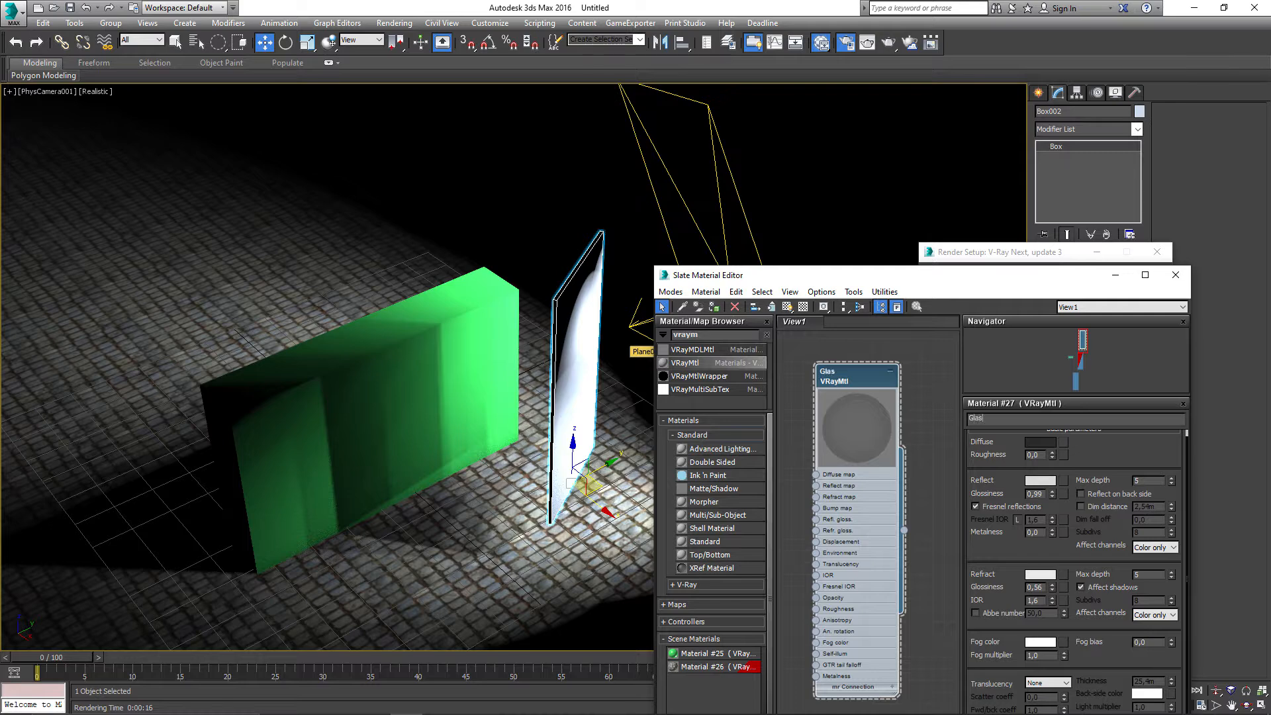
type("s")
left_click(713, 307)
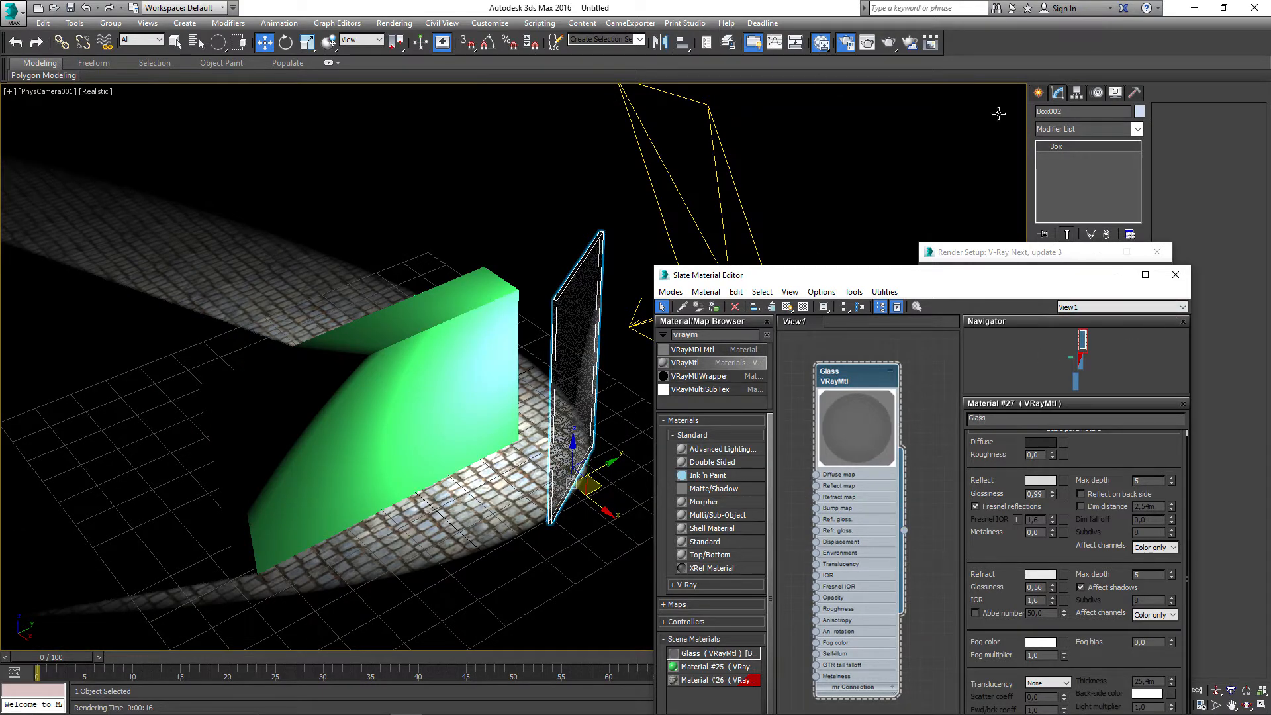
Step: Render the camera view and examine the glass box in the VRayRefraction pass of the V-Ray frame buffer
key("shift+q")
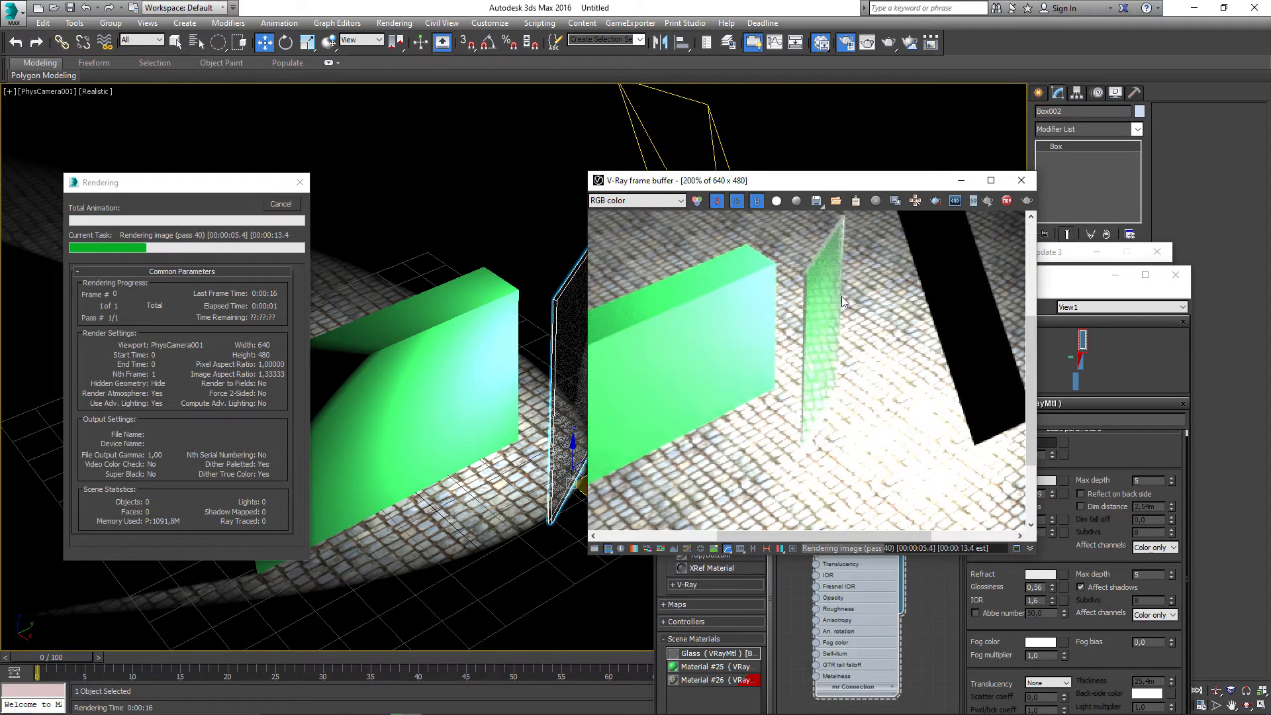
scroll(821, 269, "up", 2)
scroll(856, 302, "down", 2)
left_click(616, 201)
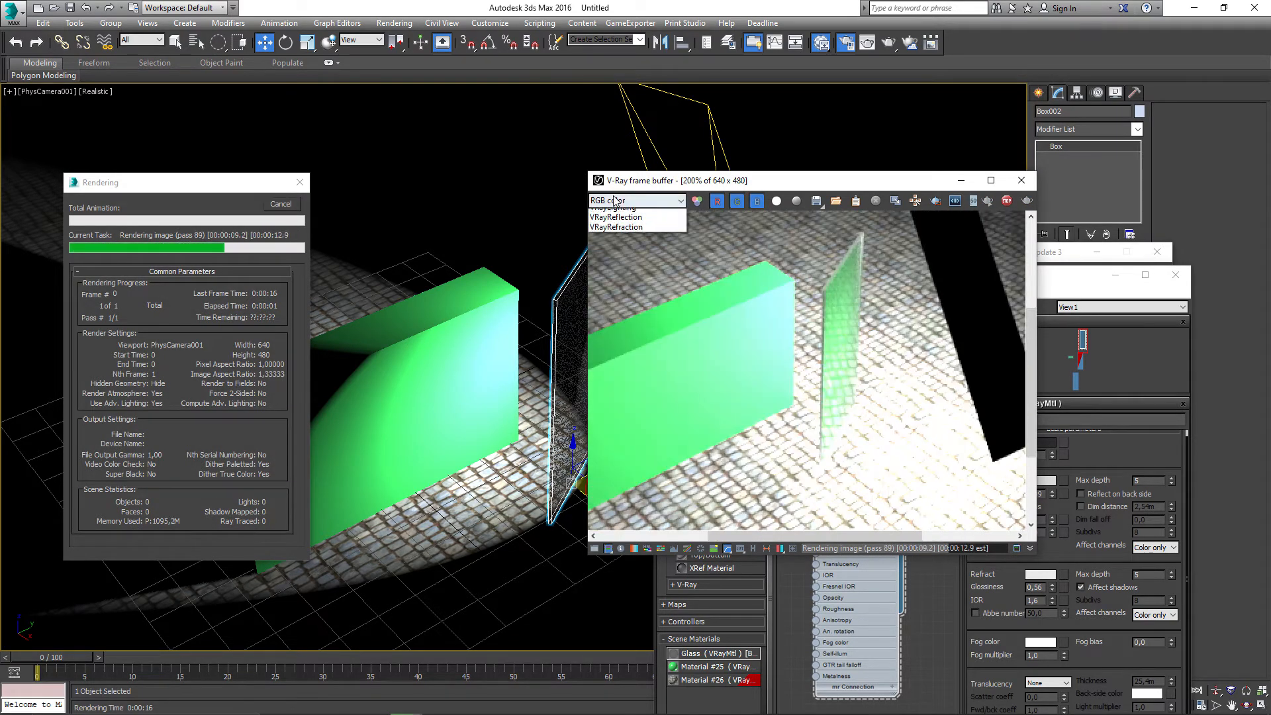
left_click(618, 256)
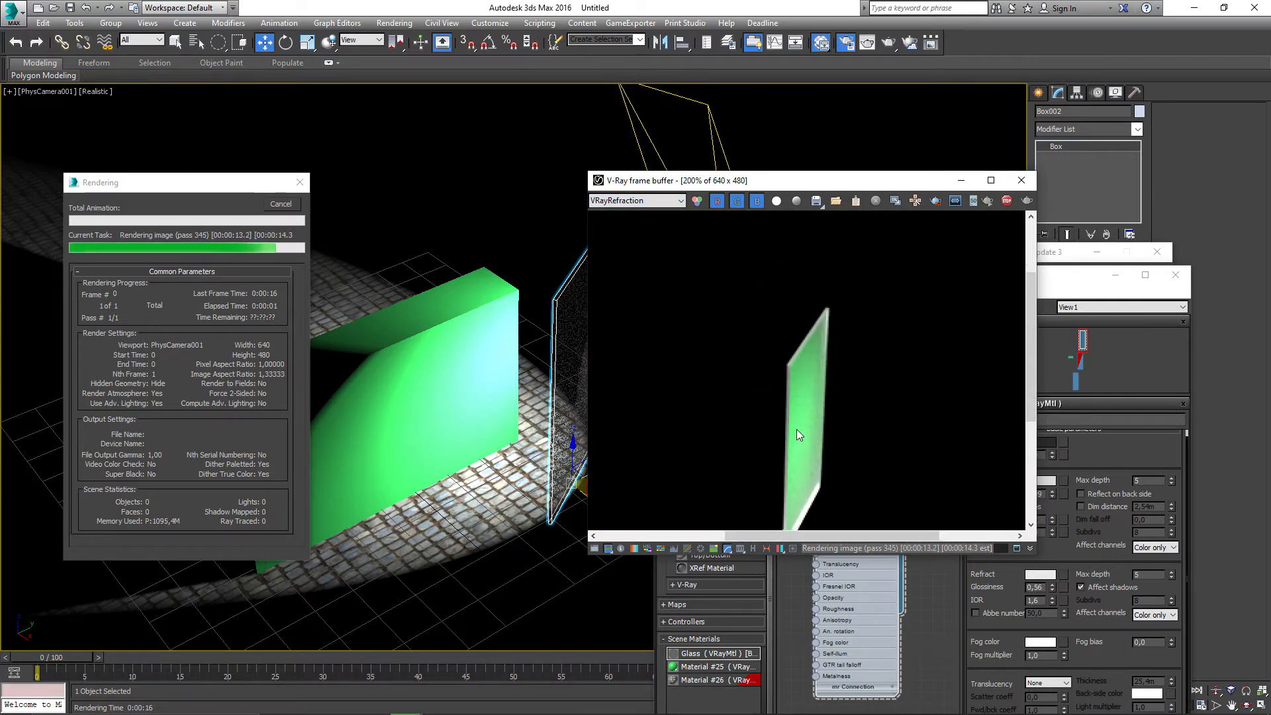
left_click_drag(796, 429, 859, 375)
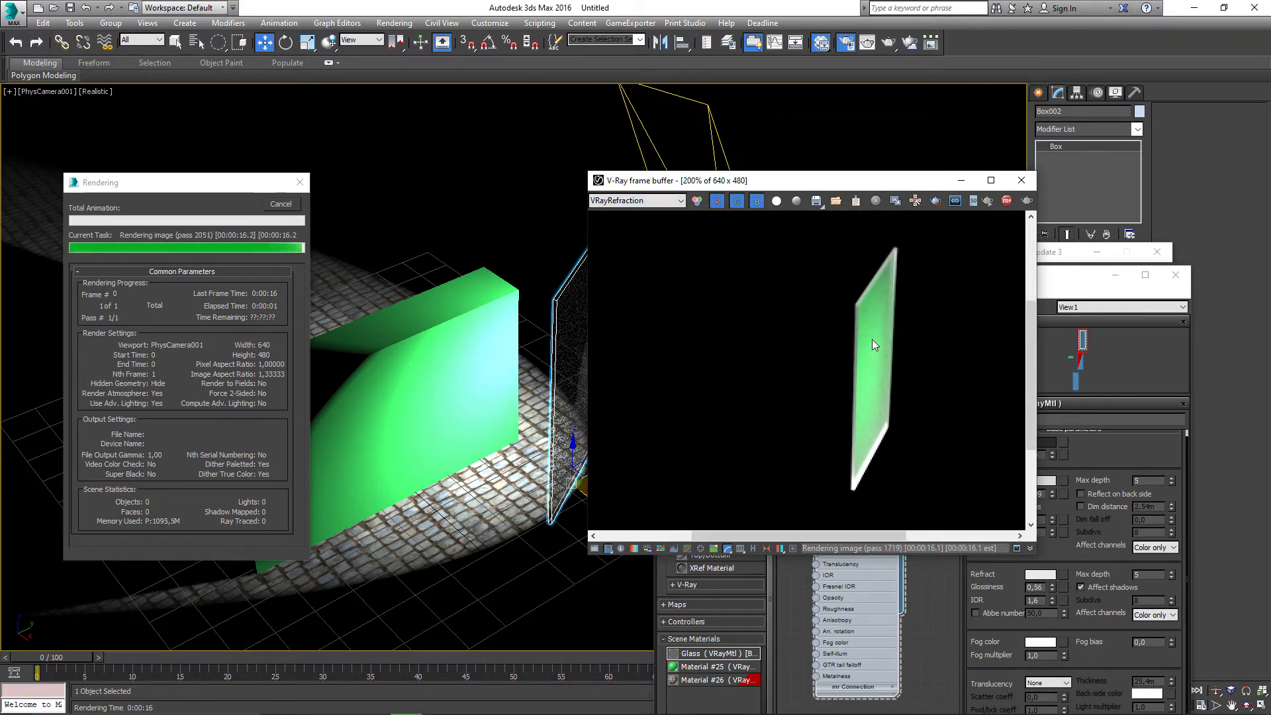
Step: Examine how the glass box appears in the VRayReflection and VRayLighting passes of the render
left_click(637, 200)
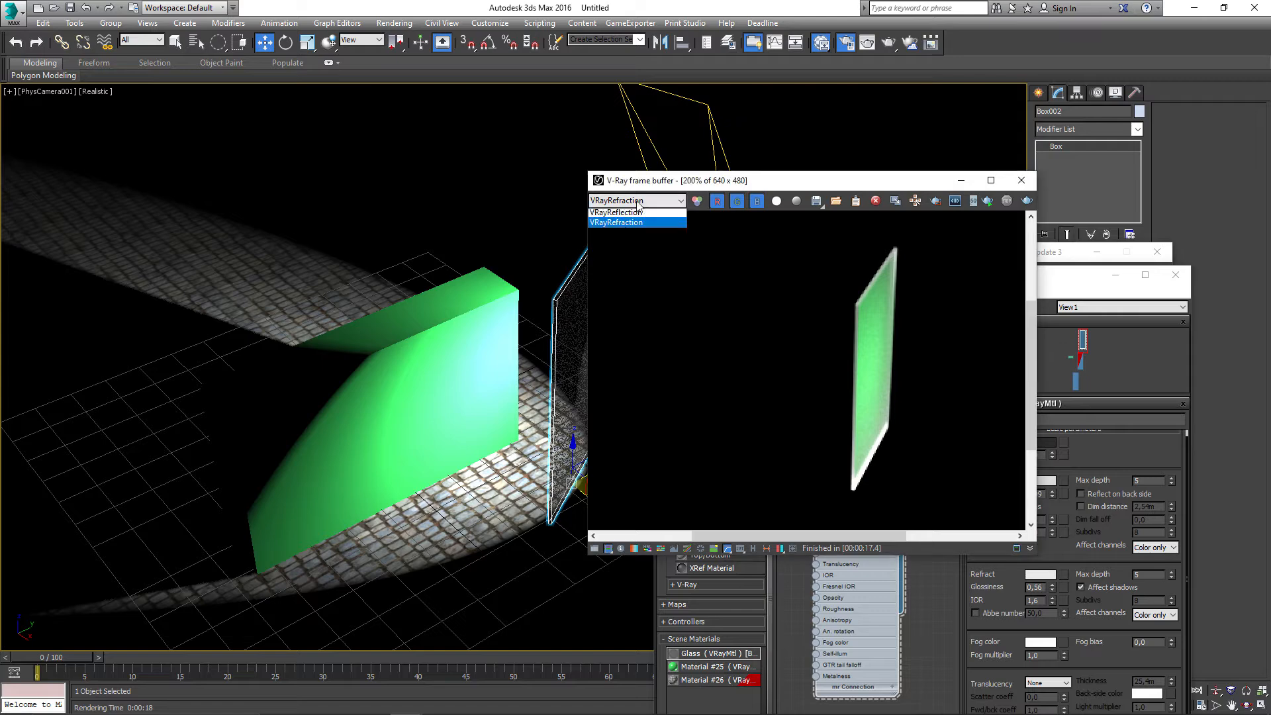
left_click(622, 245)
left_click_drag(880, 358, 823, 361)
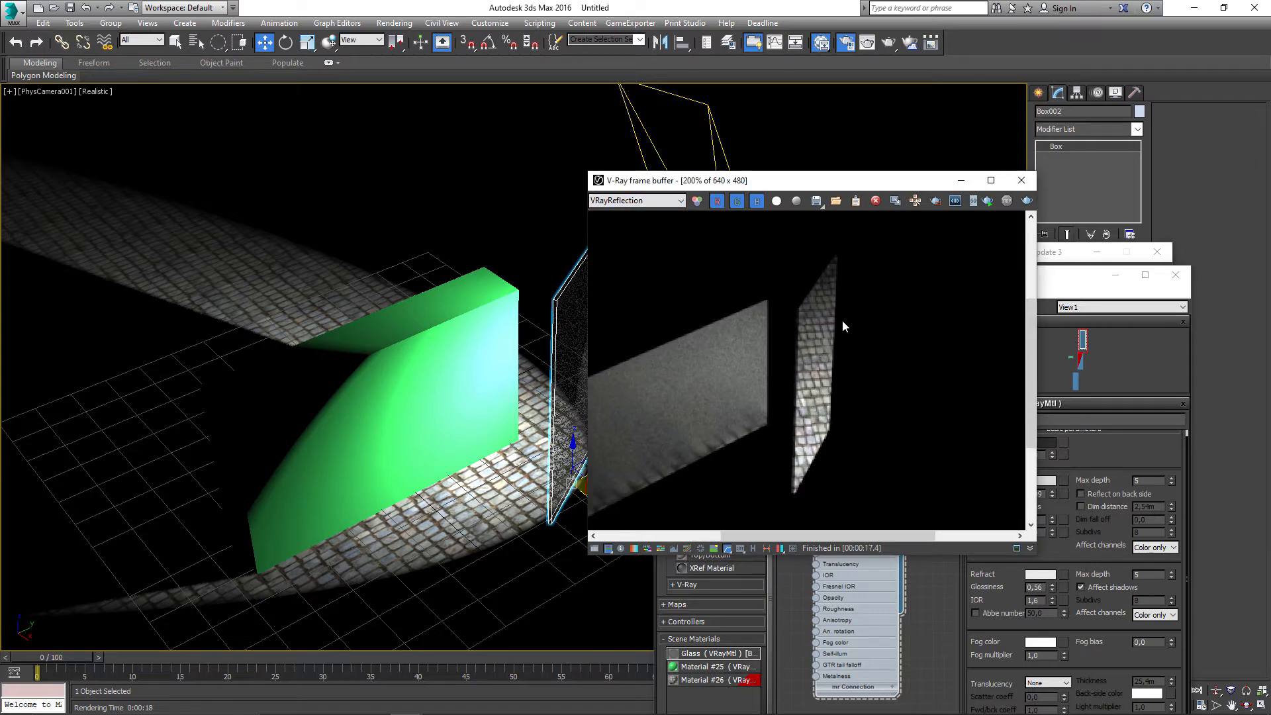
left_click_drag(748, 180, 845, 217)
left_click(734, 237)
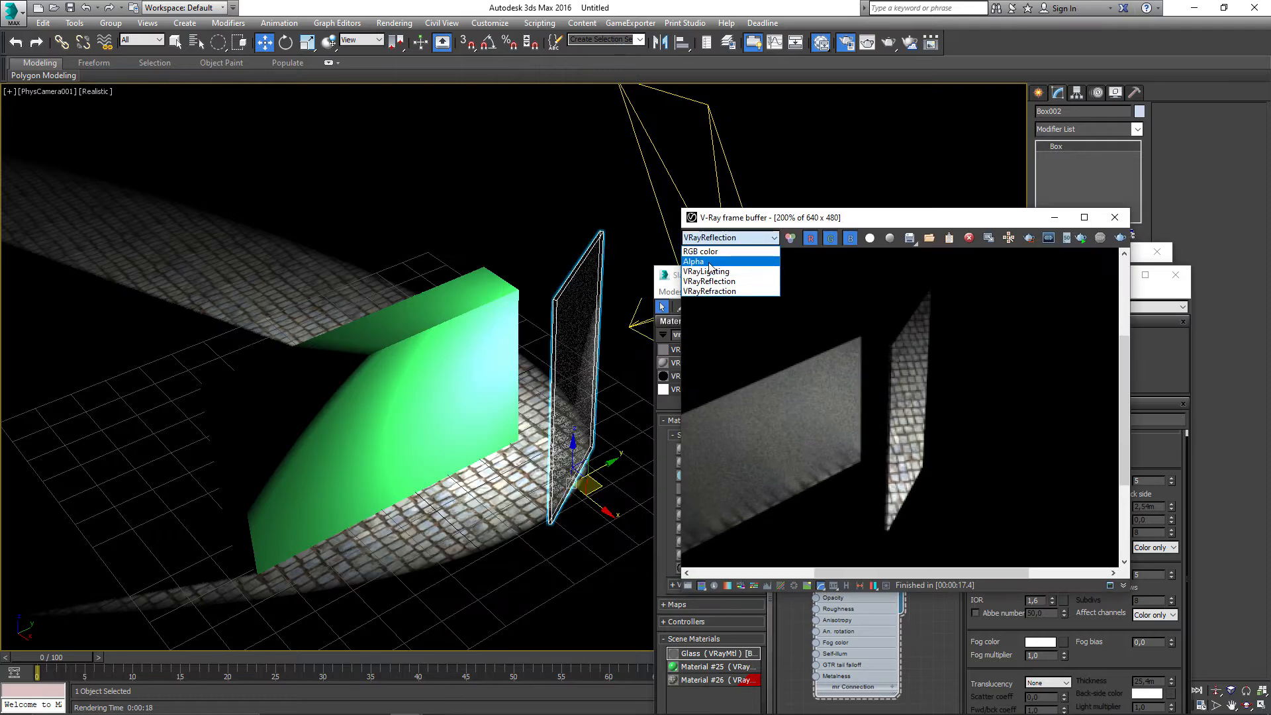
left_click(707, 271)
scroll(943, 341, "up", 1)
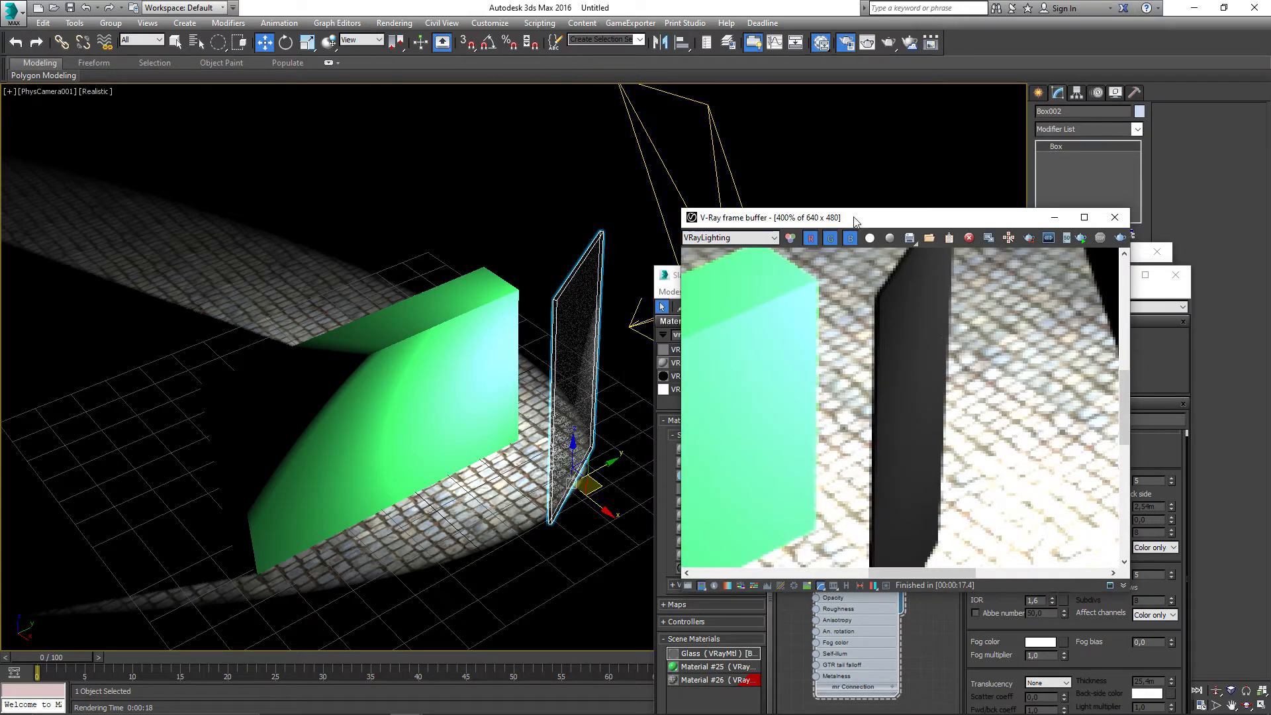
Step: Set the Glass material's diffuse colour to a dark grey with value 7
left_click_drag(856, 220, 566, 343)
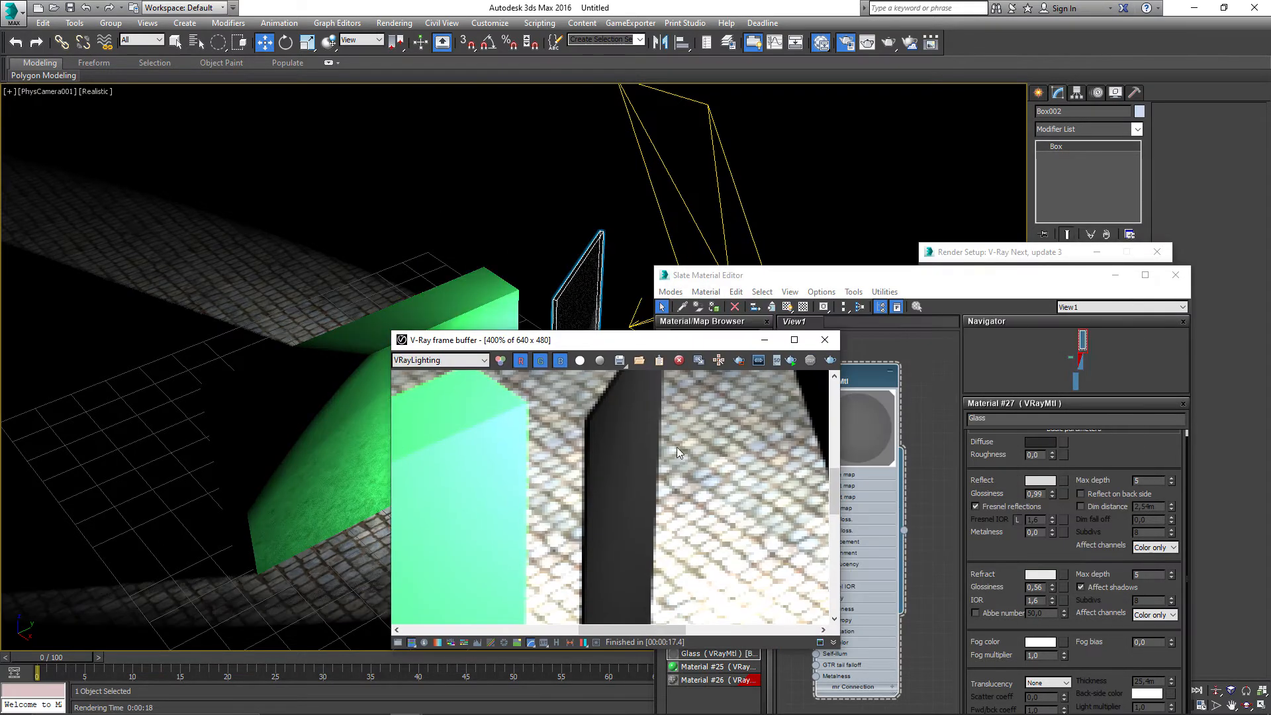
left_click(1048, 451)
left_click(1048, 444)
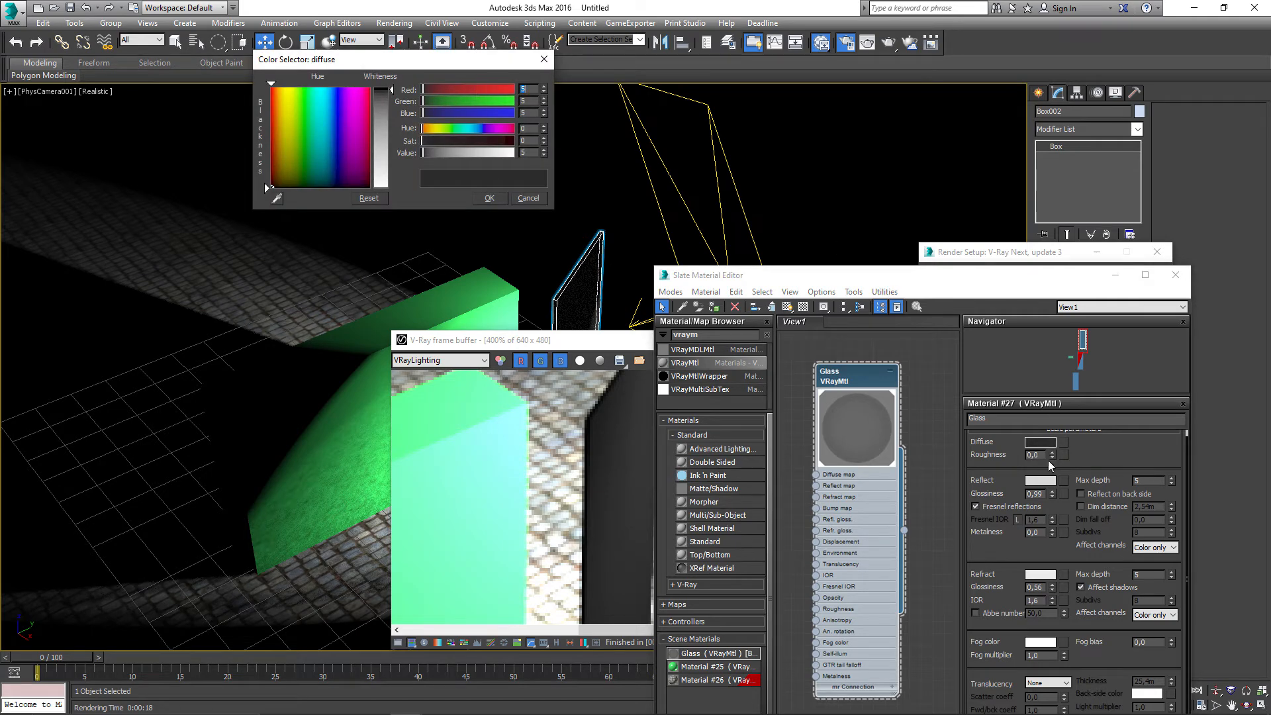
left_click_drag(391, 90, 392, 92)
left_click(500, 200)
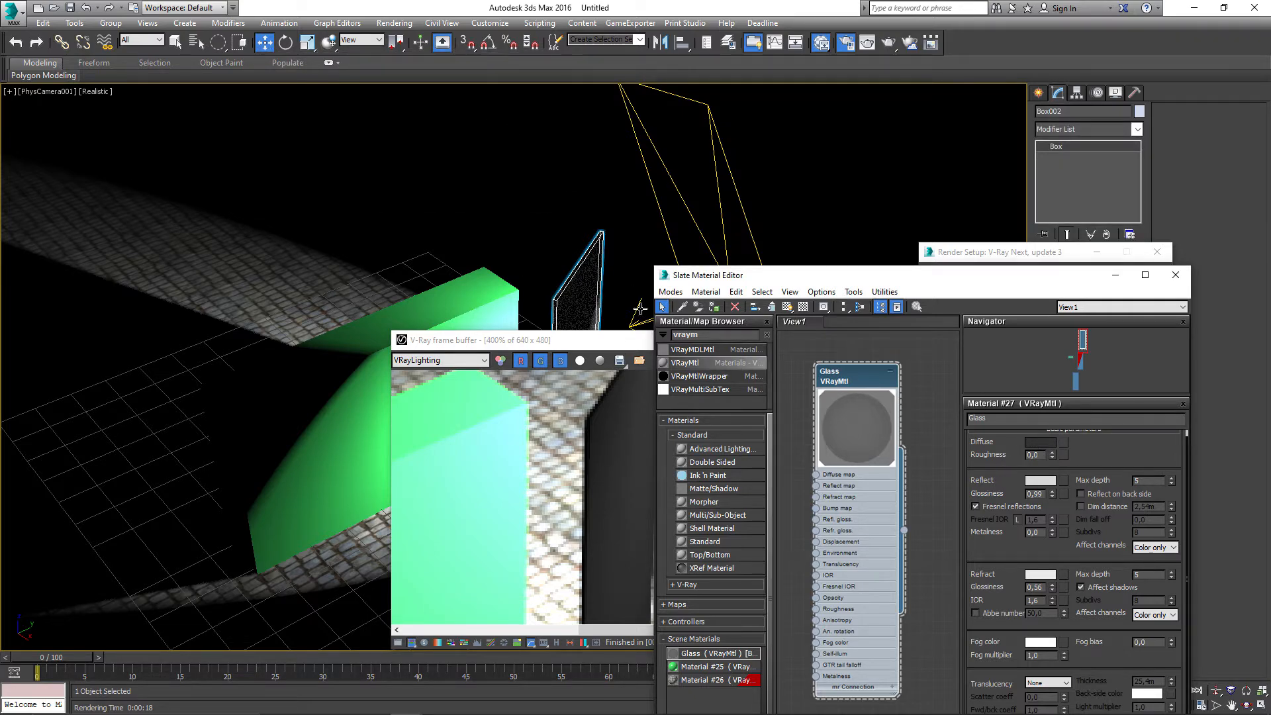
left_click(1057, 443)
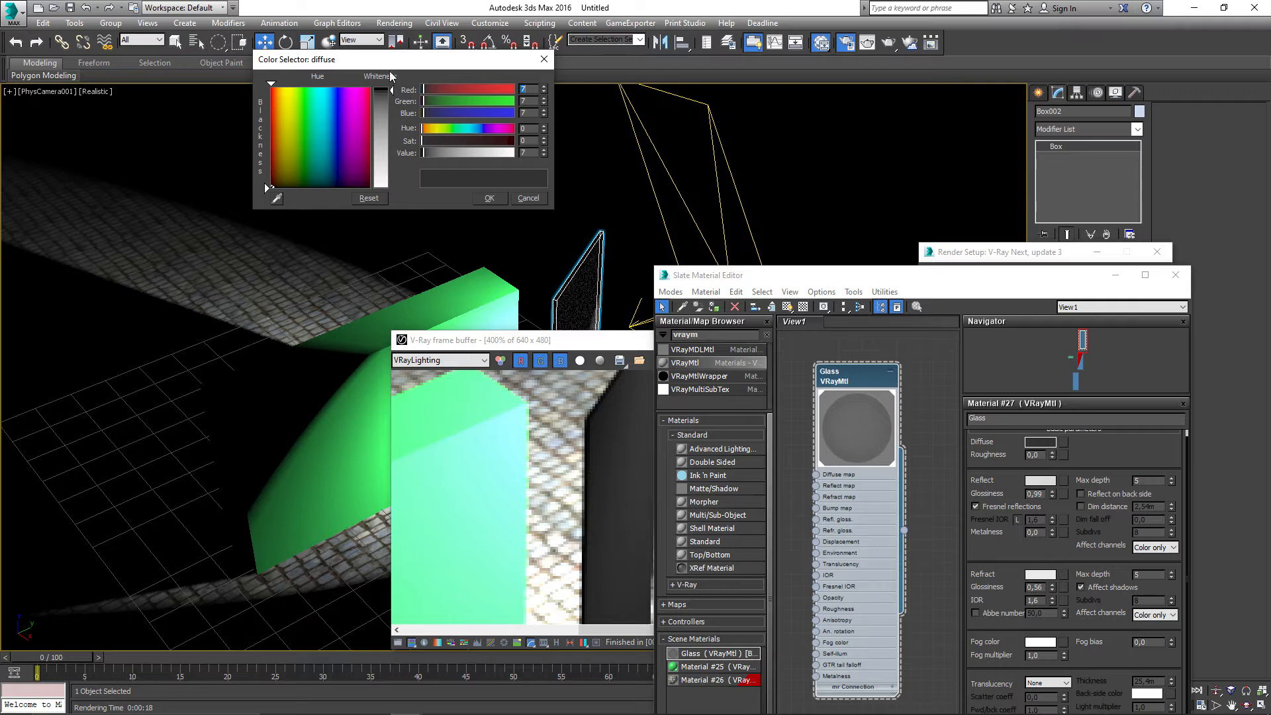
left_click(489, 198)
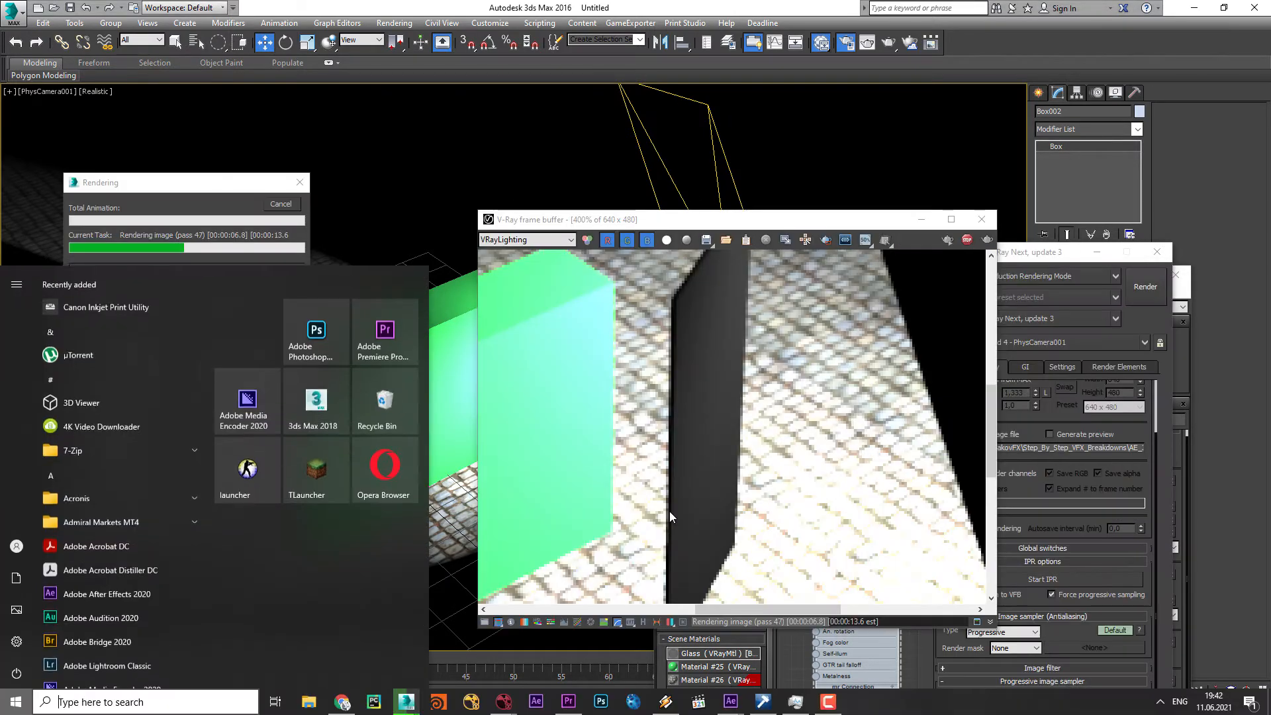
Step: Switch to the After Effects passes project and select the Beauty, Reflection and Lighting layers in the BOX_v01.0000 composition
left_click(731, 702)
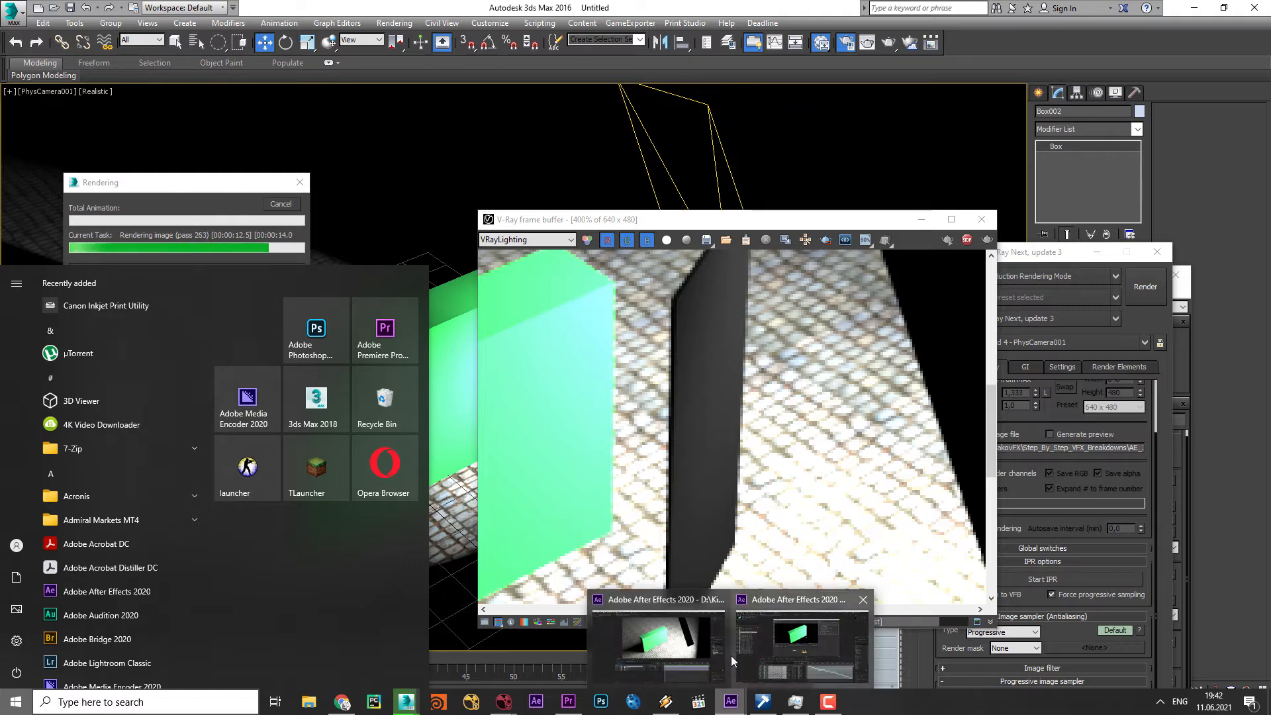
left_click(685, 637)
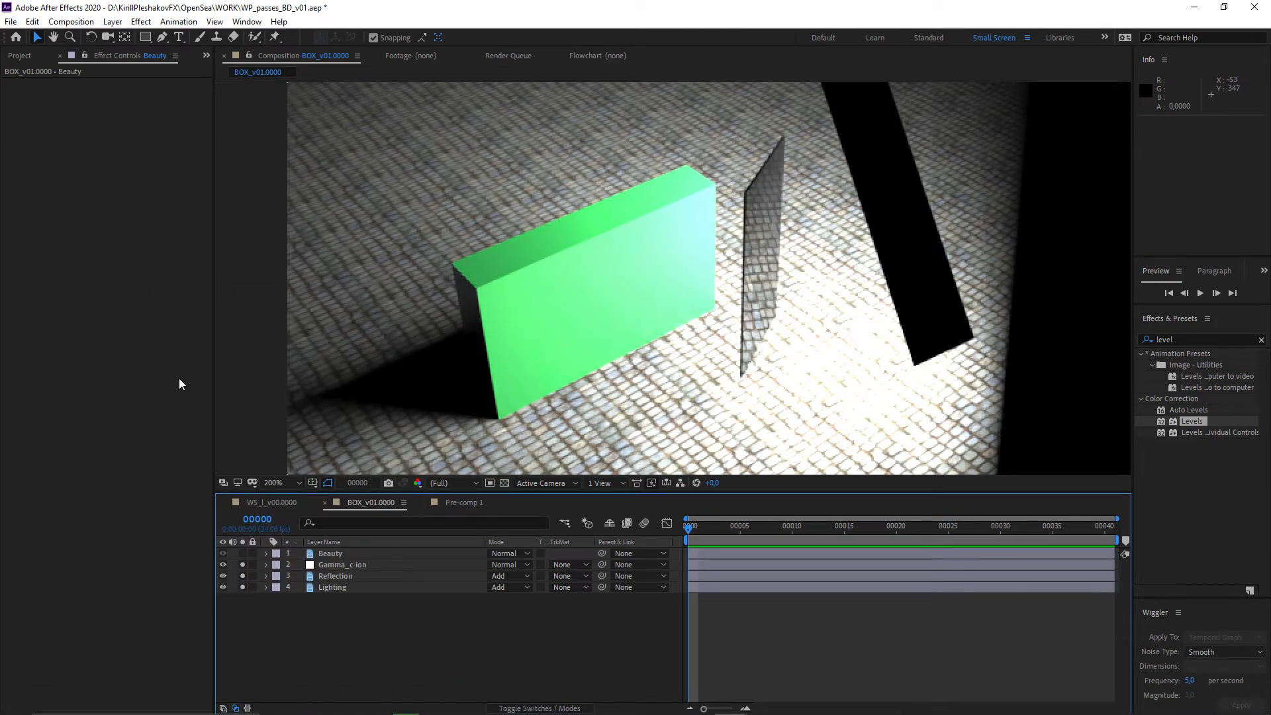
left_click(327, 554)
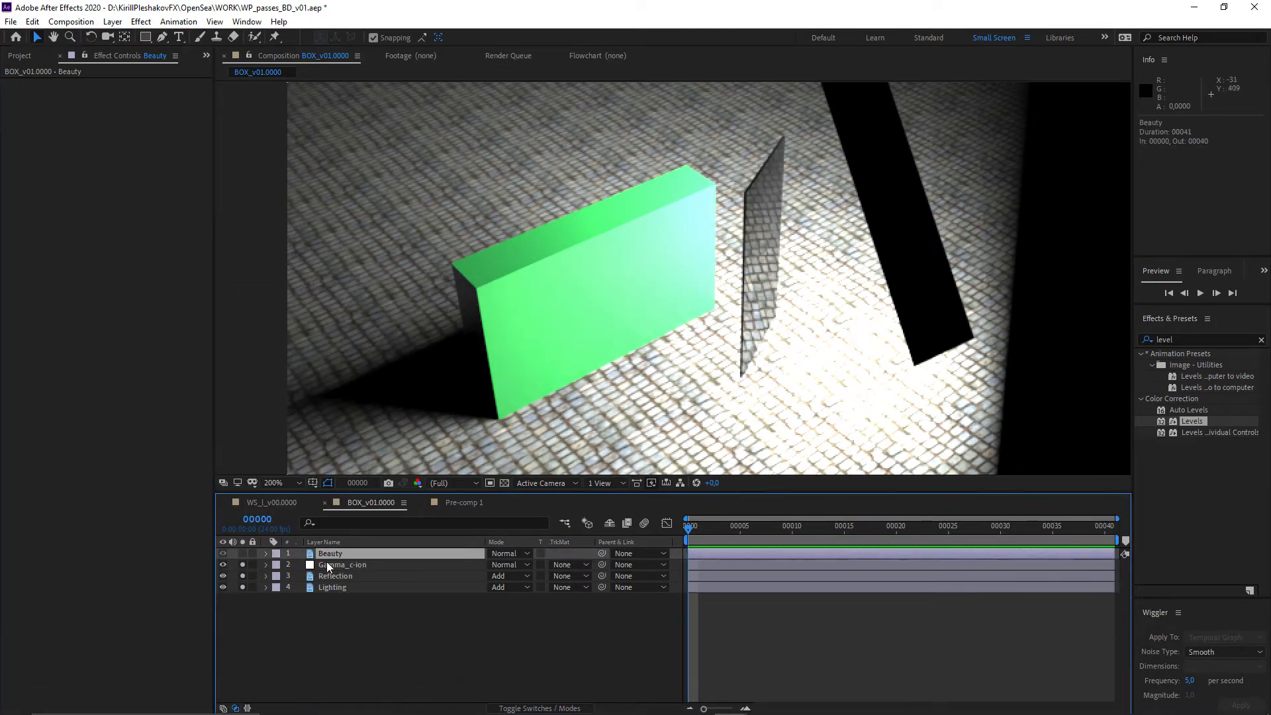
left_click(330, 576, "ctrl")
left_click(331, 587, "ctrl")
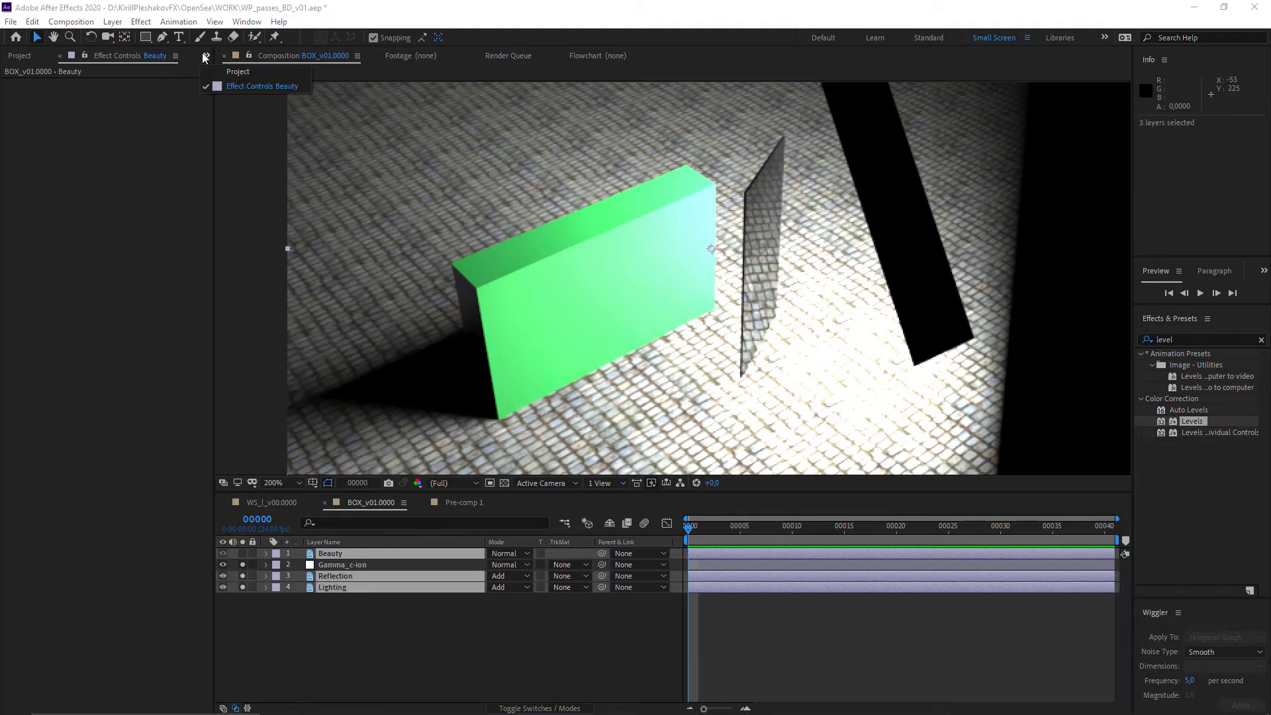
Step: Import the file BOX_v02.0000.exr from the AE_3D_Passes_Compositing WORK folder into the project
key("ctrl+i")
double_click(599, 192)
left_click(914, 192)
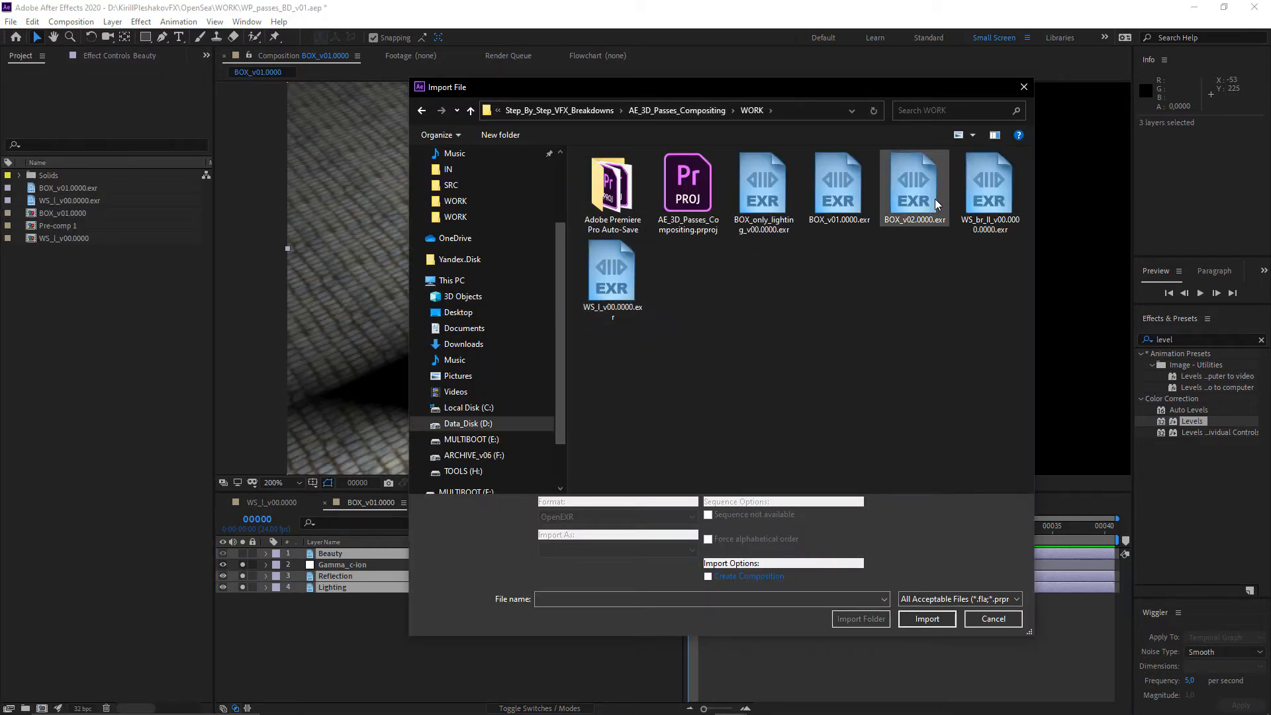
left_click(926, 619)
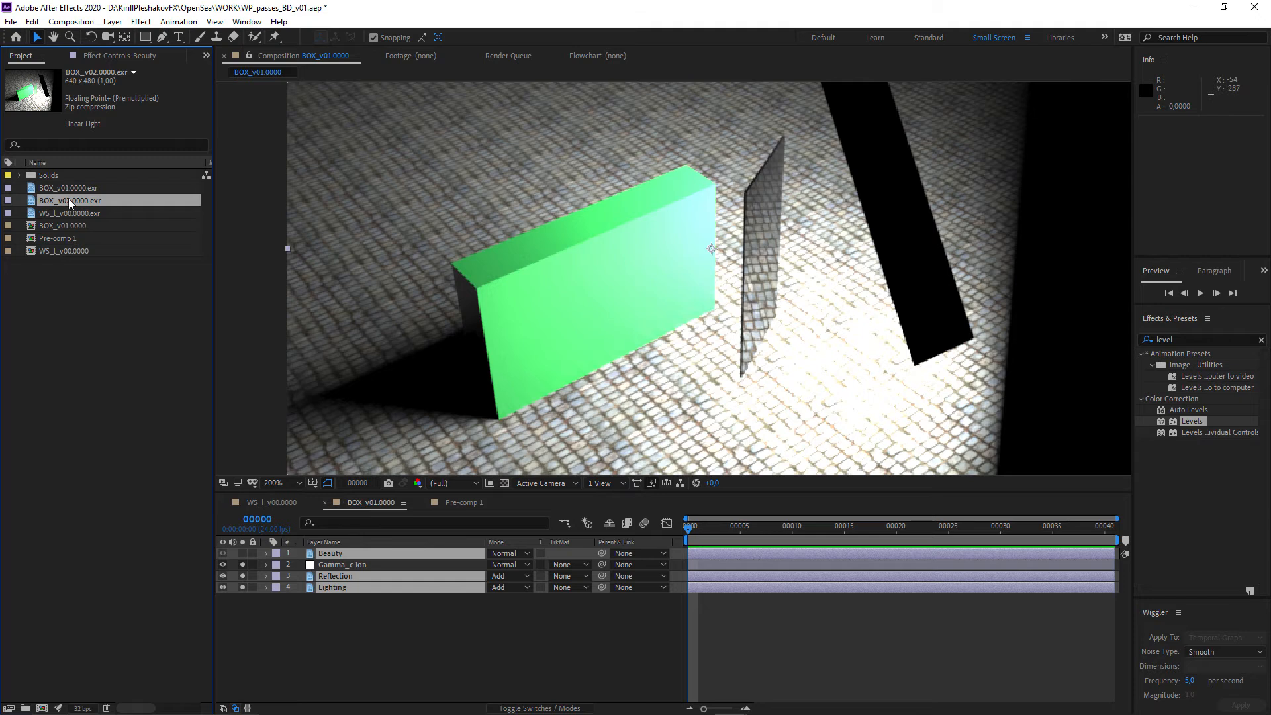
Step: Replace the source of the Beauty, Reflection and Lighting layers with BOX_v02.0000.exr and duplicate the Reflection layer
left_click_drag(68, 200, 379, 574)
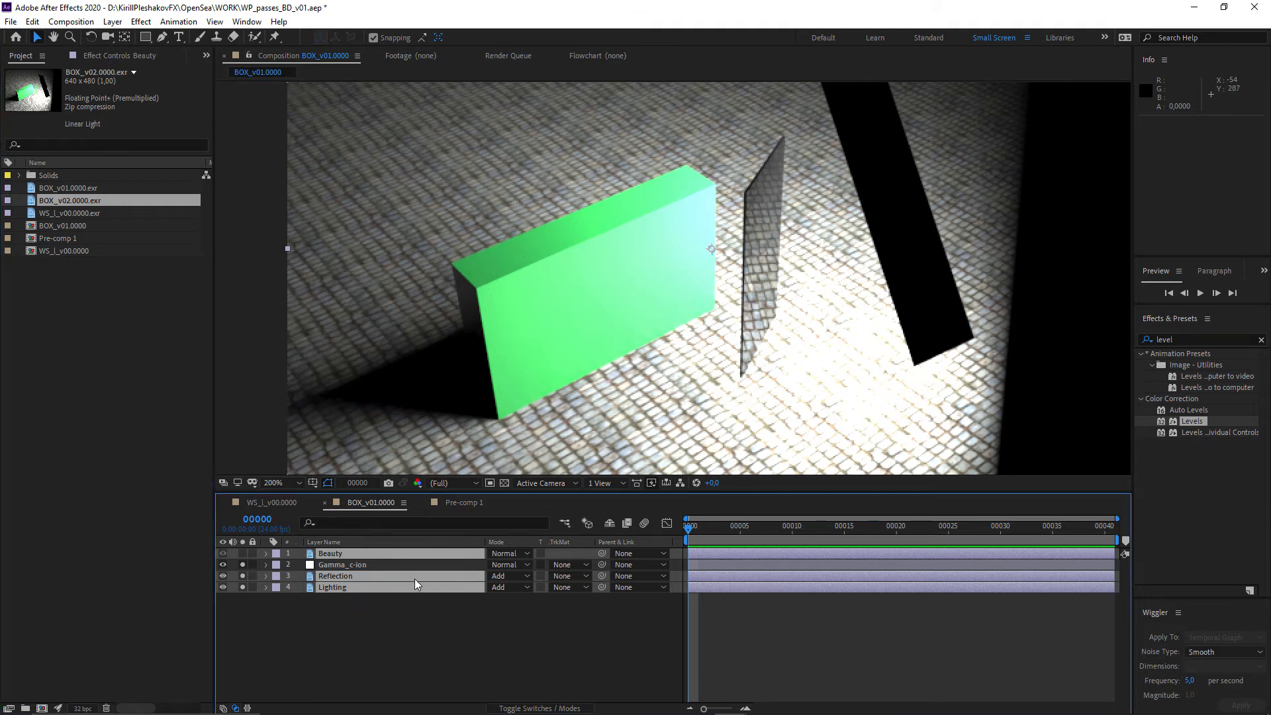
left_click(399, 604)
left_click(348, 579)
key("ctrl+d")
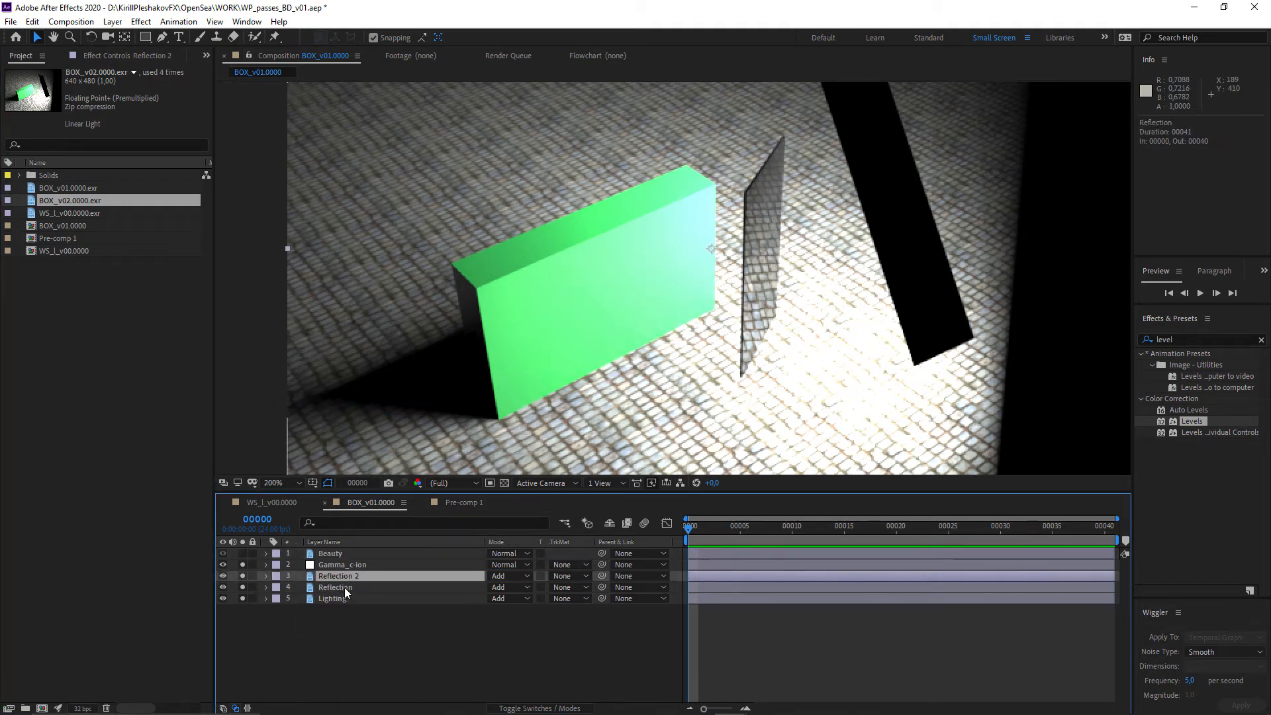
Step: Set the duplicated Reflection layer's EXtractoR effect to the VRayRefraction channels
left_click(343, 579)
left_click(100, 56)
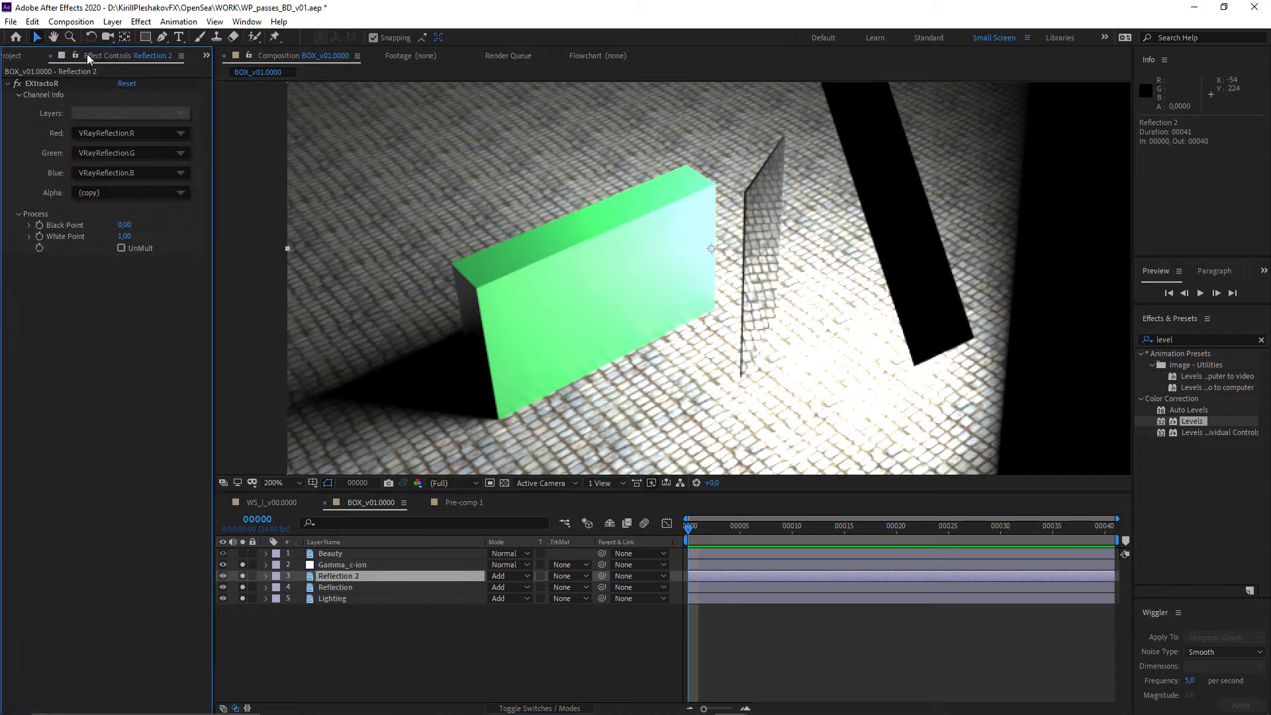
left_click(96, 133)
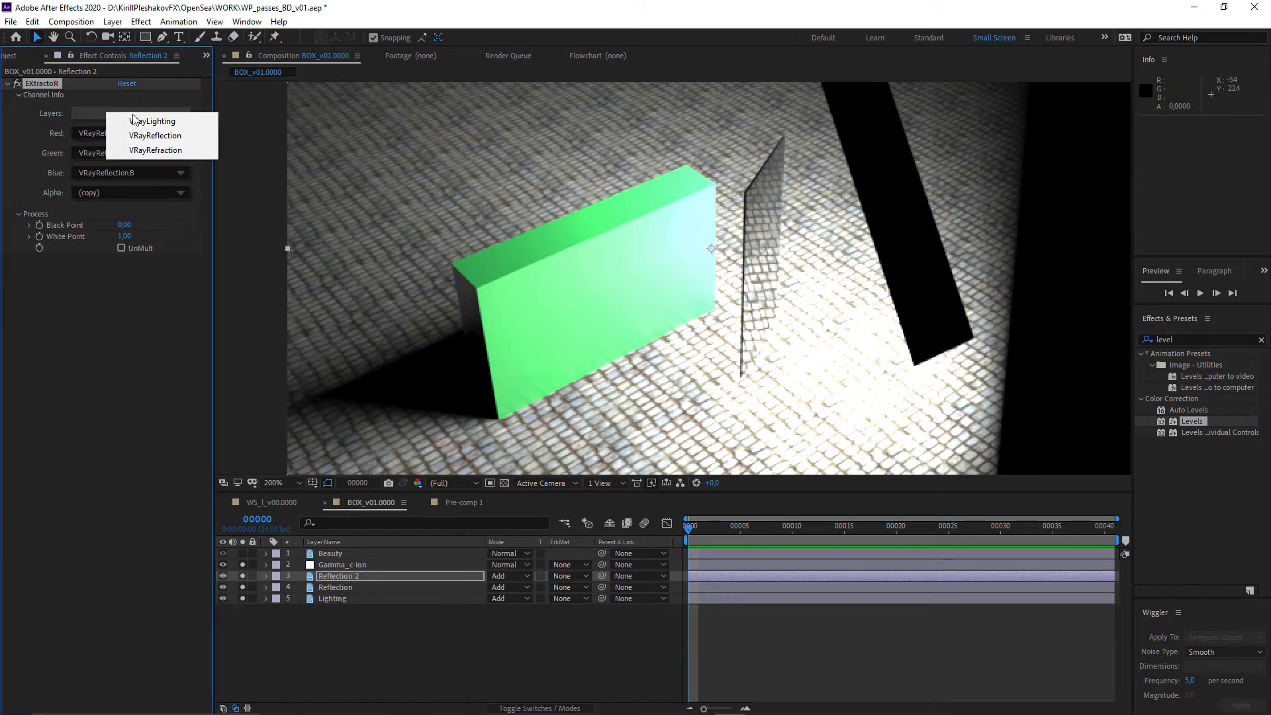
left_click(161, 149)
left_click(381, 632)
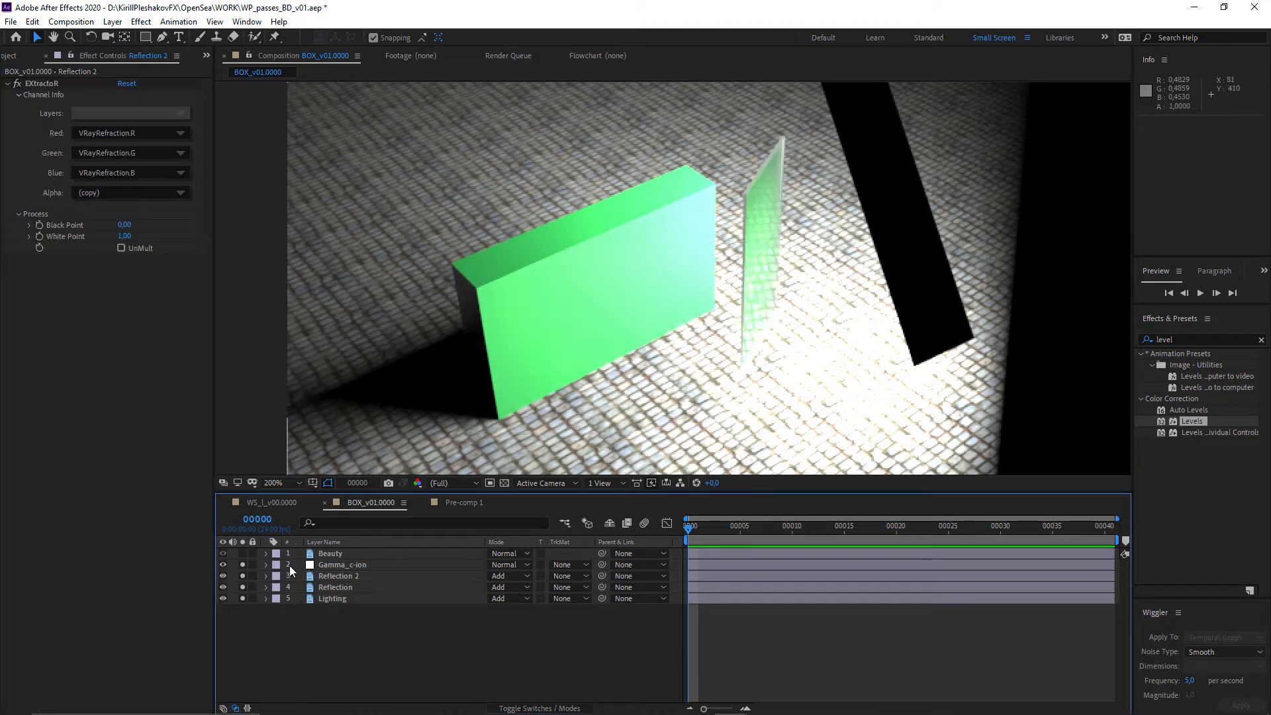
Step: Compare the soloed Beauty layer with the recombined lighting, reflection and refraction passes
left_click(242, 553, "alt")
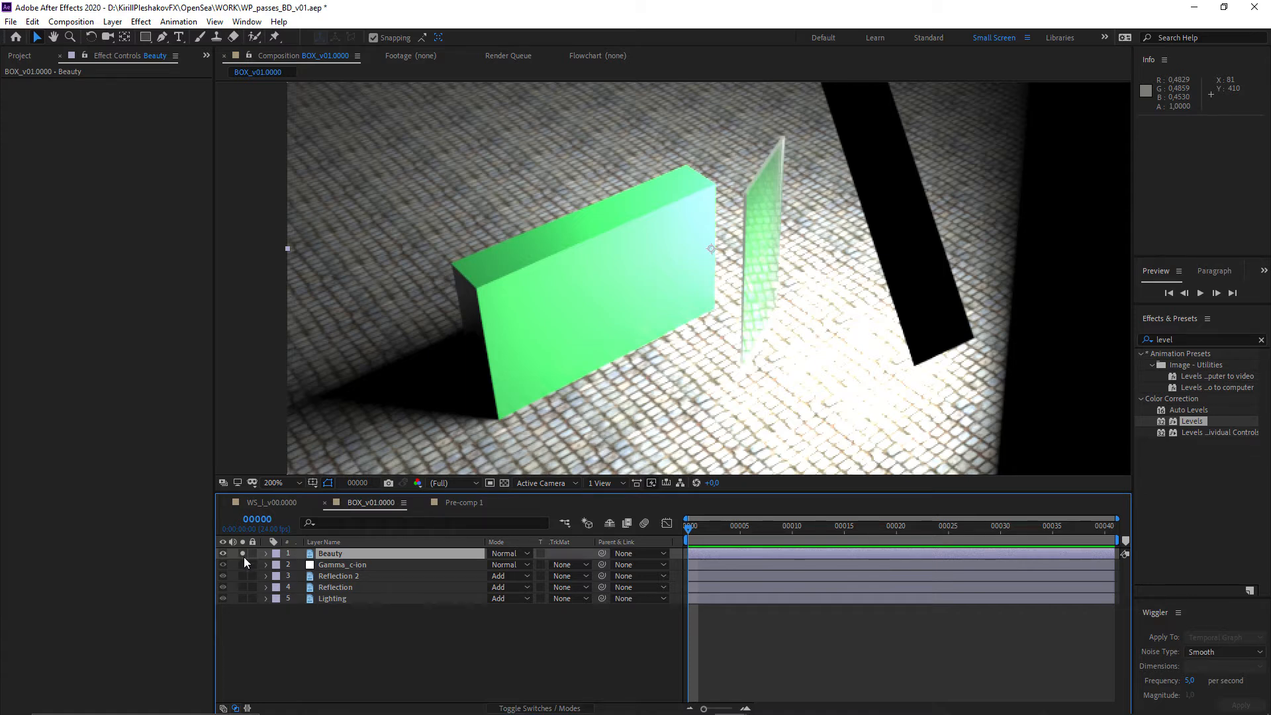
left_click(243, 557, "alt")
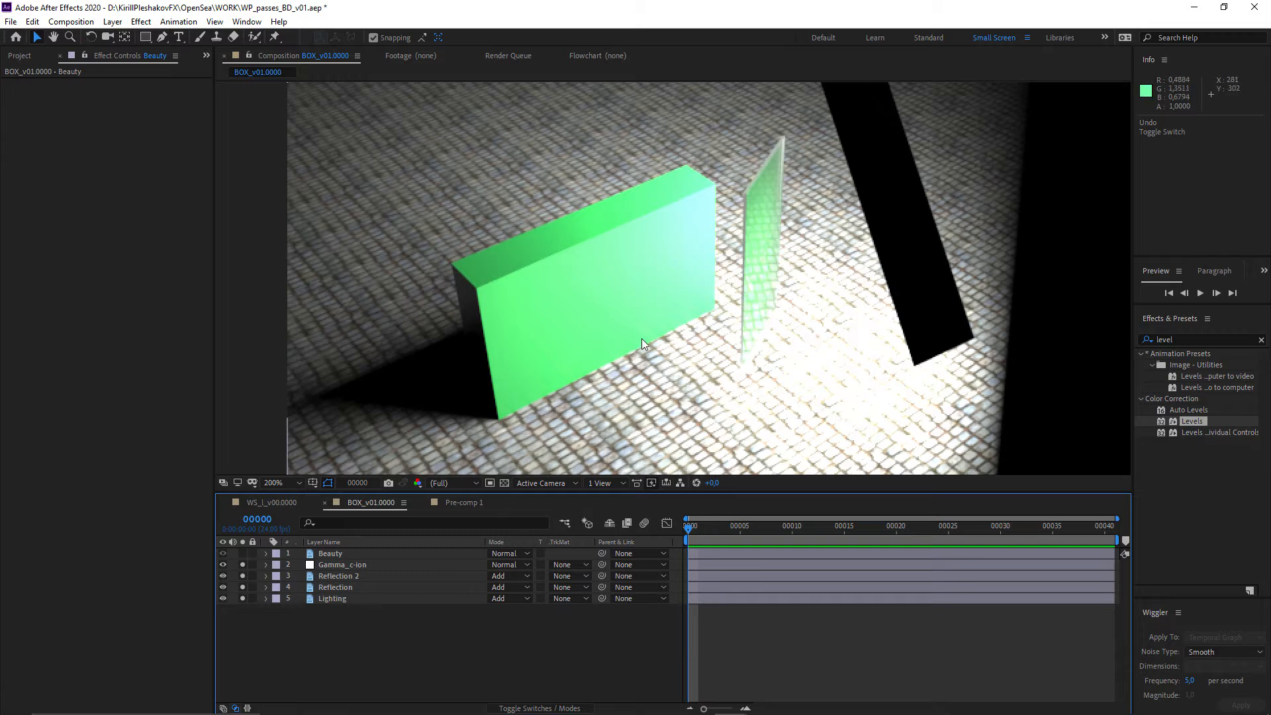
left_click(242, 554, "alt")
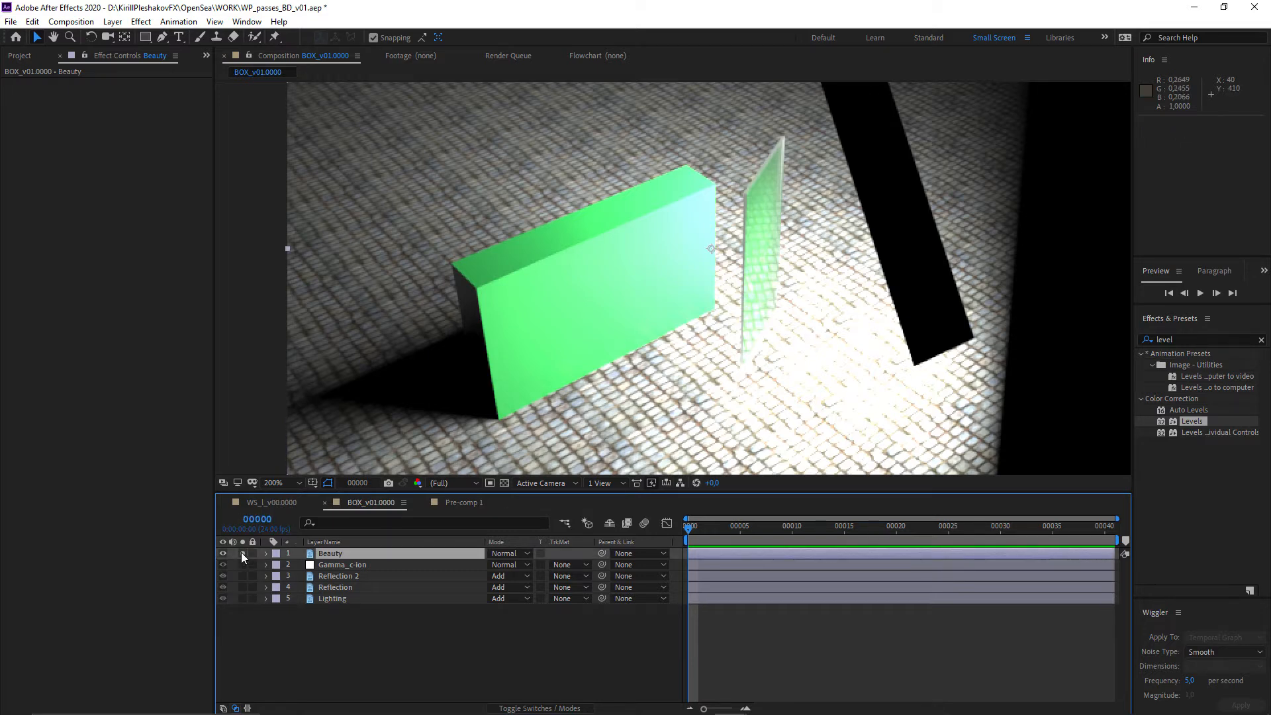
left_click(242, 553, "alt")
left_click_drag(743, 293, 723, 372)
scroll(652, 340, "up", 1)
left_click_drag(650, 340, 657, 251)
scroll(681, 331, "down", 1)
left_click_drag(686, 332, 696, 294)
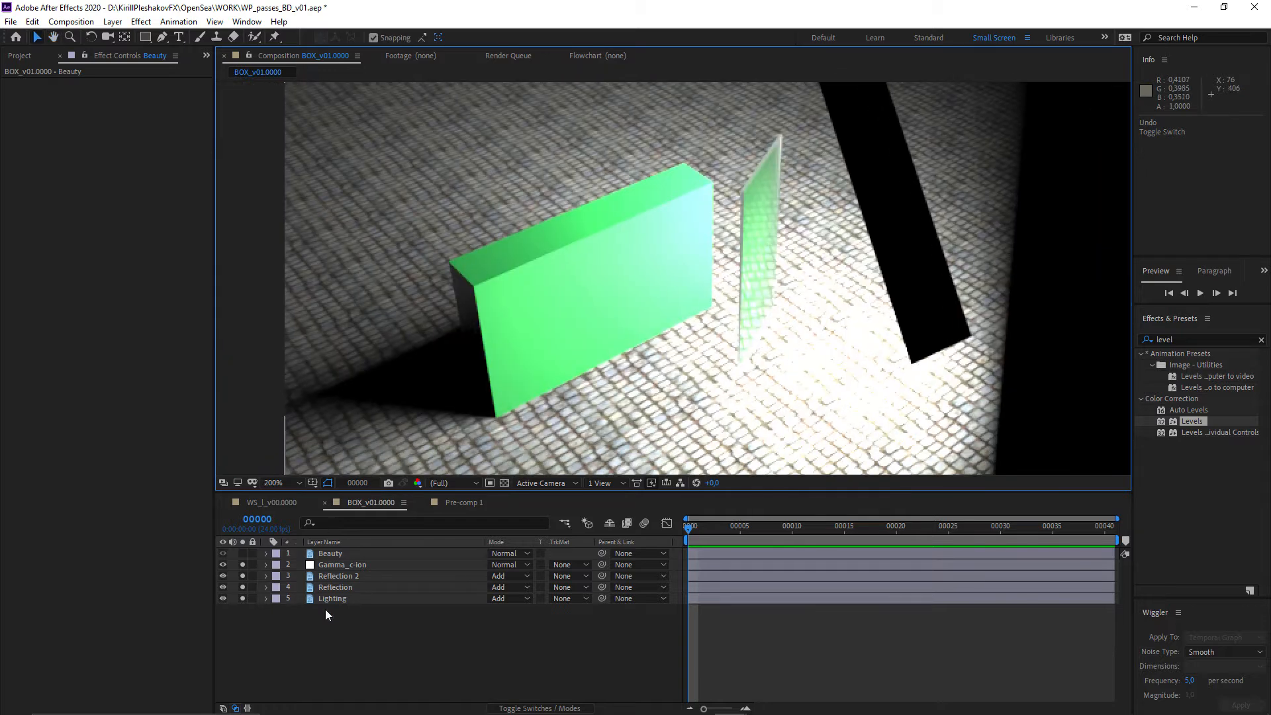
Step: Rename the duplicated Reflection layer to Refraction
left_click(335, 588)
left_click(339, 576)
key("Return")
key("End")
key("BackSpace")
key("BackSpace")
key("BackSpace")
key("BackSpace")
key("BackSpace")
key("BackSpace")
key("BackSpace")
key("BackSpace")
key("BackSpace")
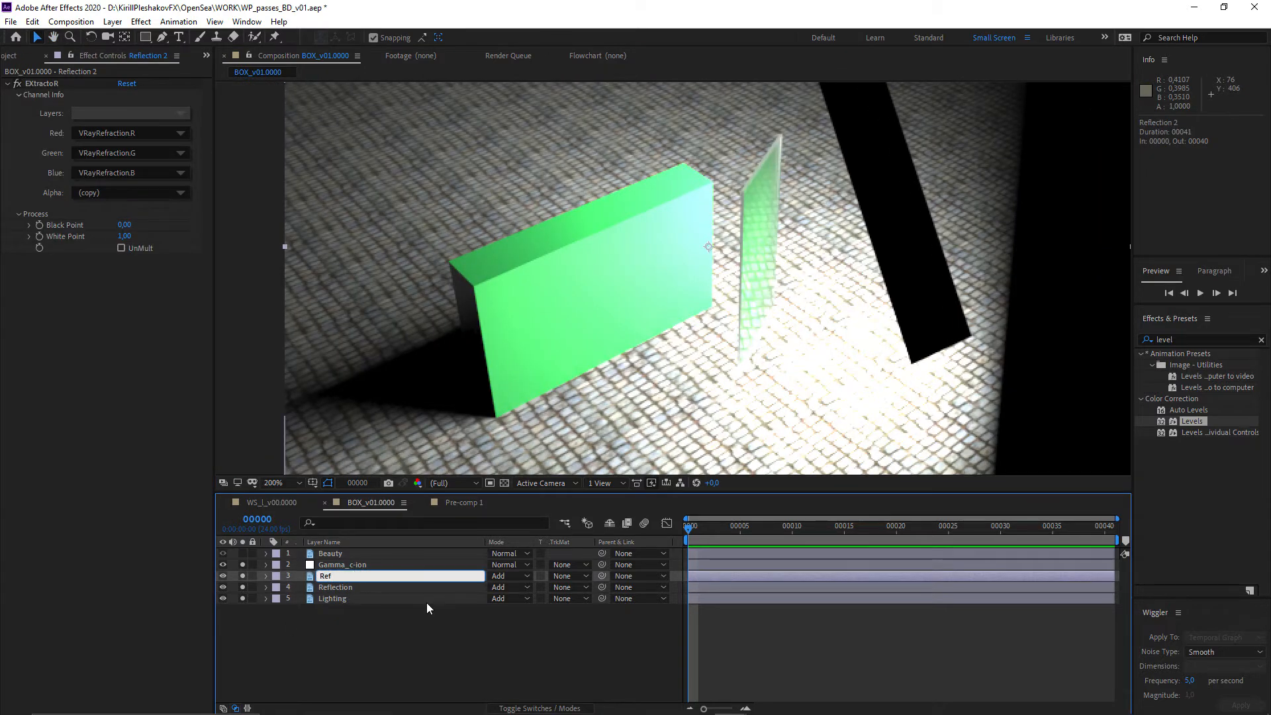
type("raction")
key("Return")
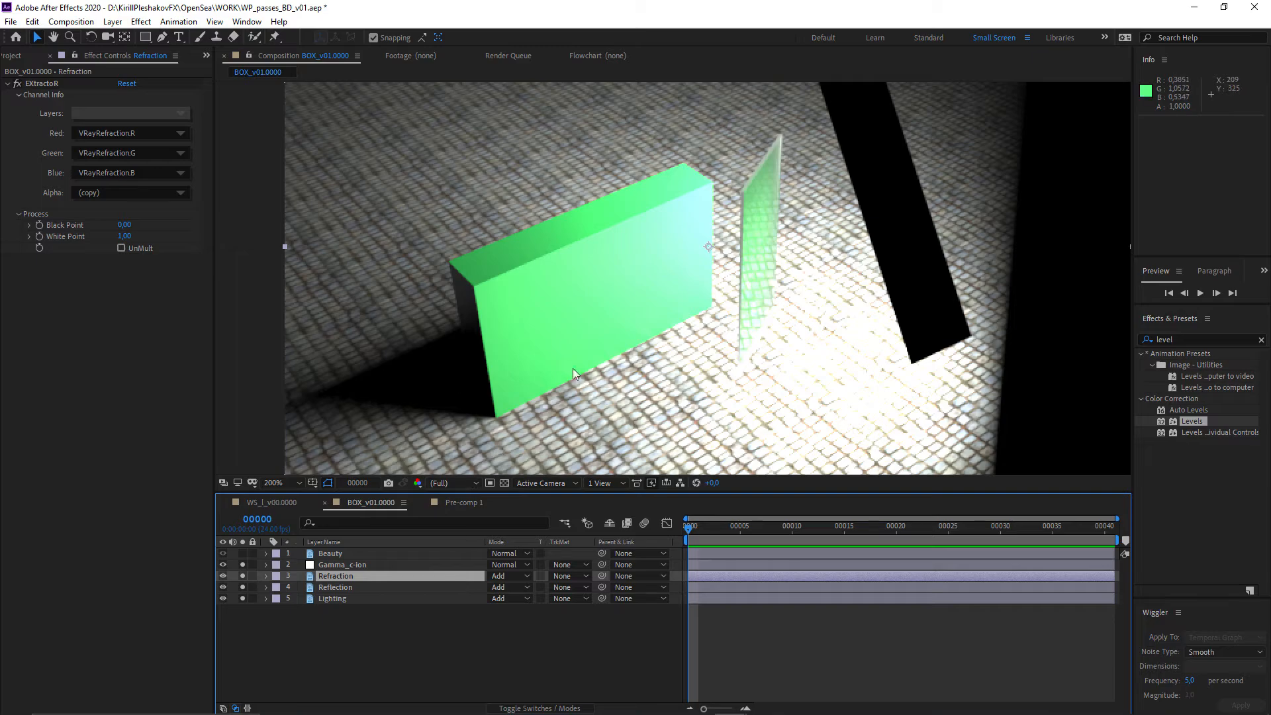
Step: Switch to 3ds Max and set the V-Ray raw image file name to BOX_v03.exr in the render setup
key("alt+Tab")
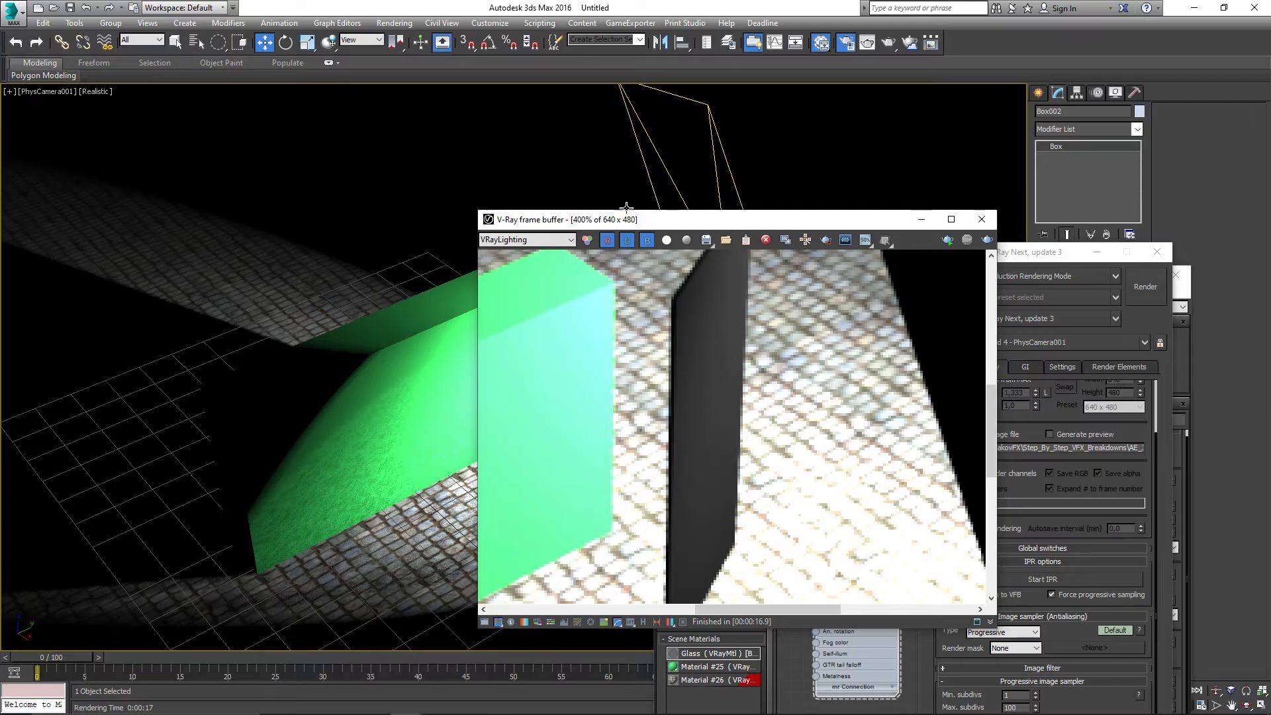
left_click_drag(610, 218, 980, 207)
left_click_drag(737, 282, 651, 686)
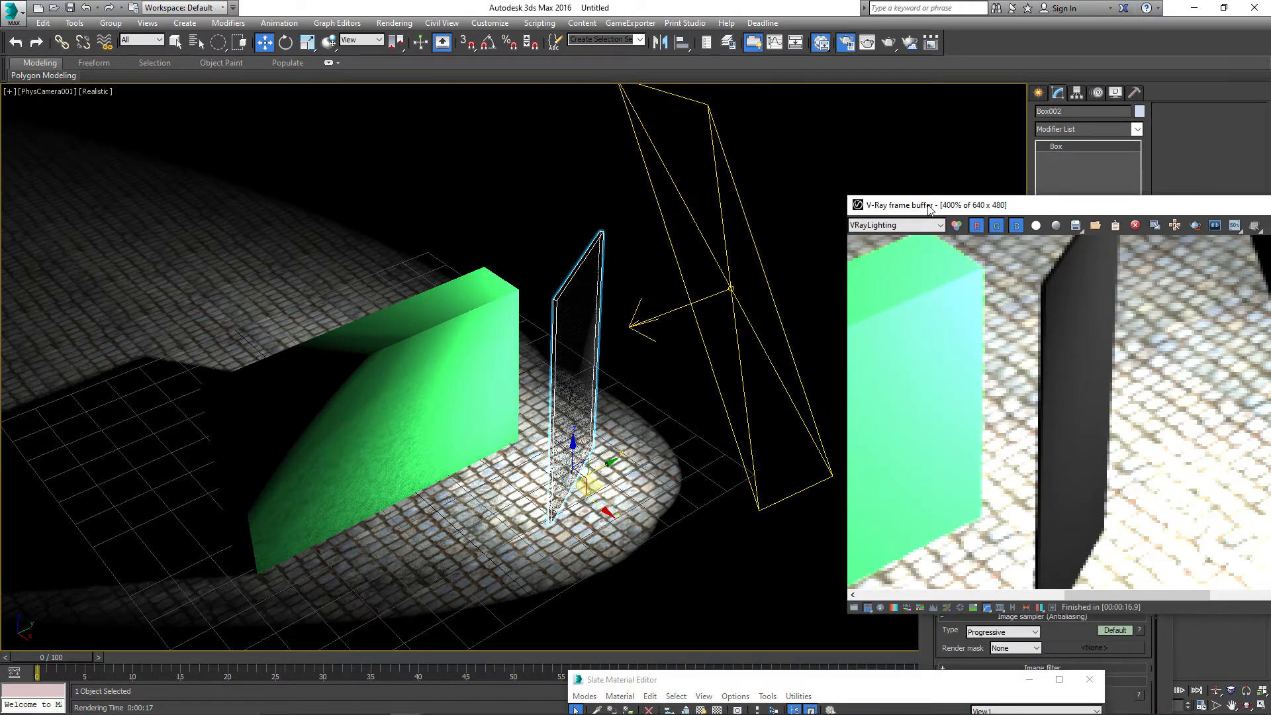
left_click_drag(930, 210, 912, 527)
left_click_drag(971, 260, 791, 178)
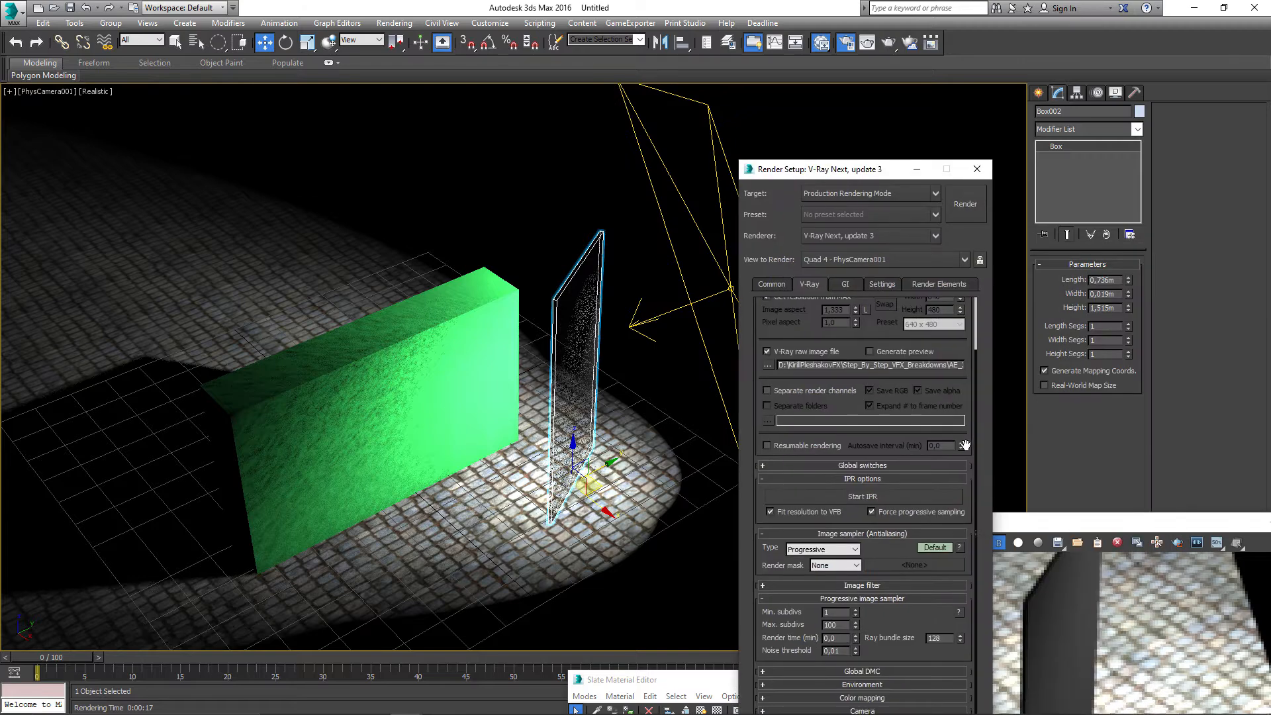
double_click(947, 369)
left_click(947, 369)
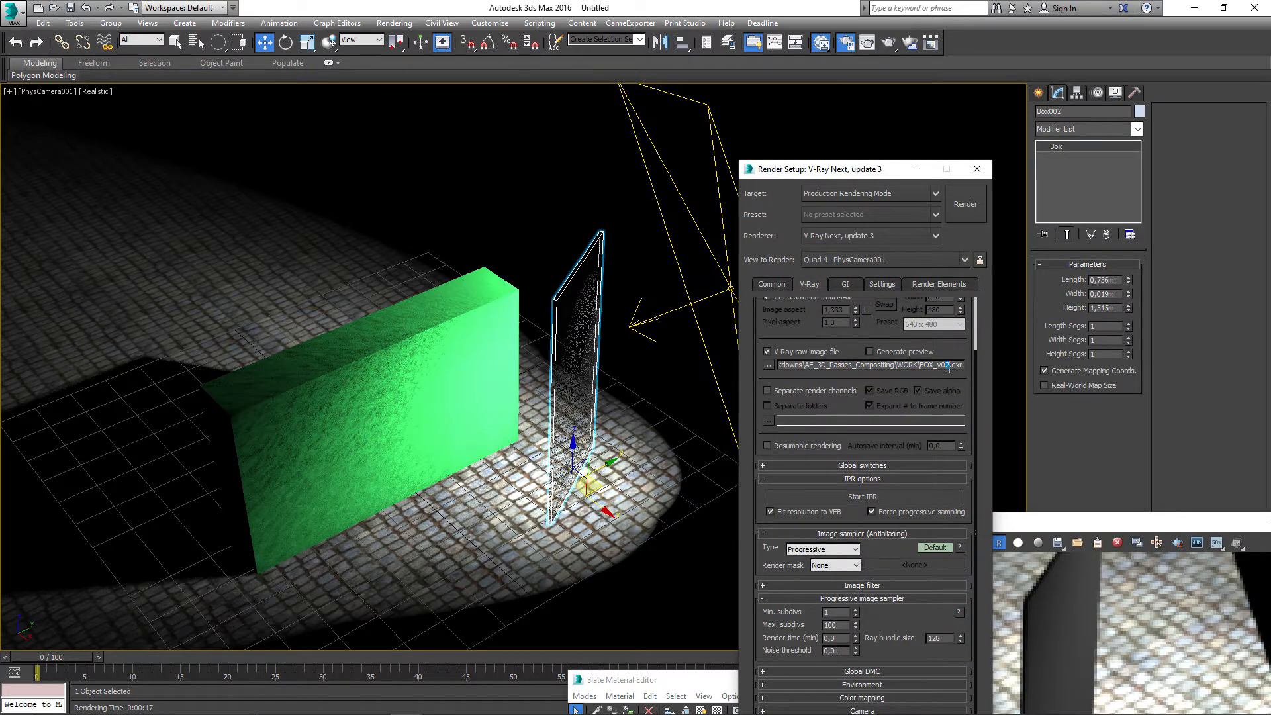
type("3")
Step: Hide the cobblestone floor plane and the glass box in the camera view
left_click(490, 351, "ctrl")
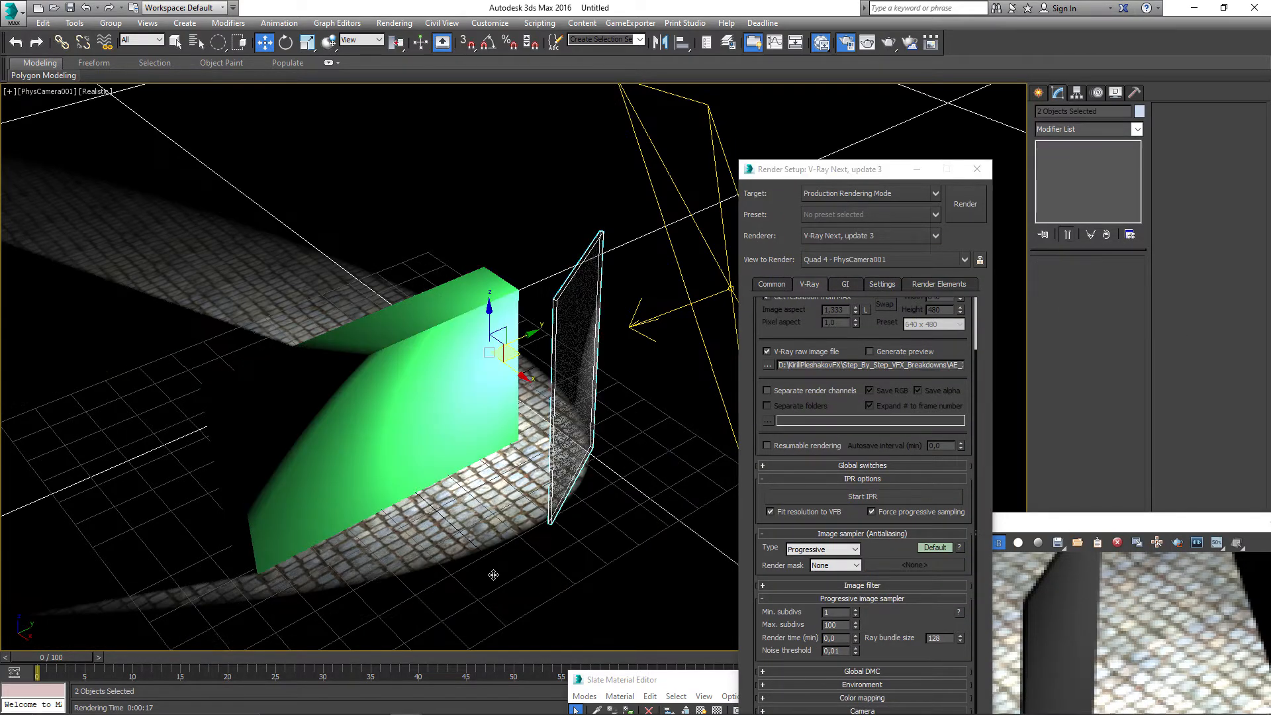
right_click(490, 350)
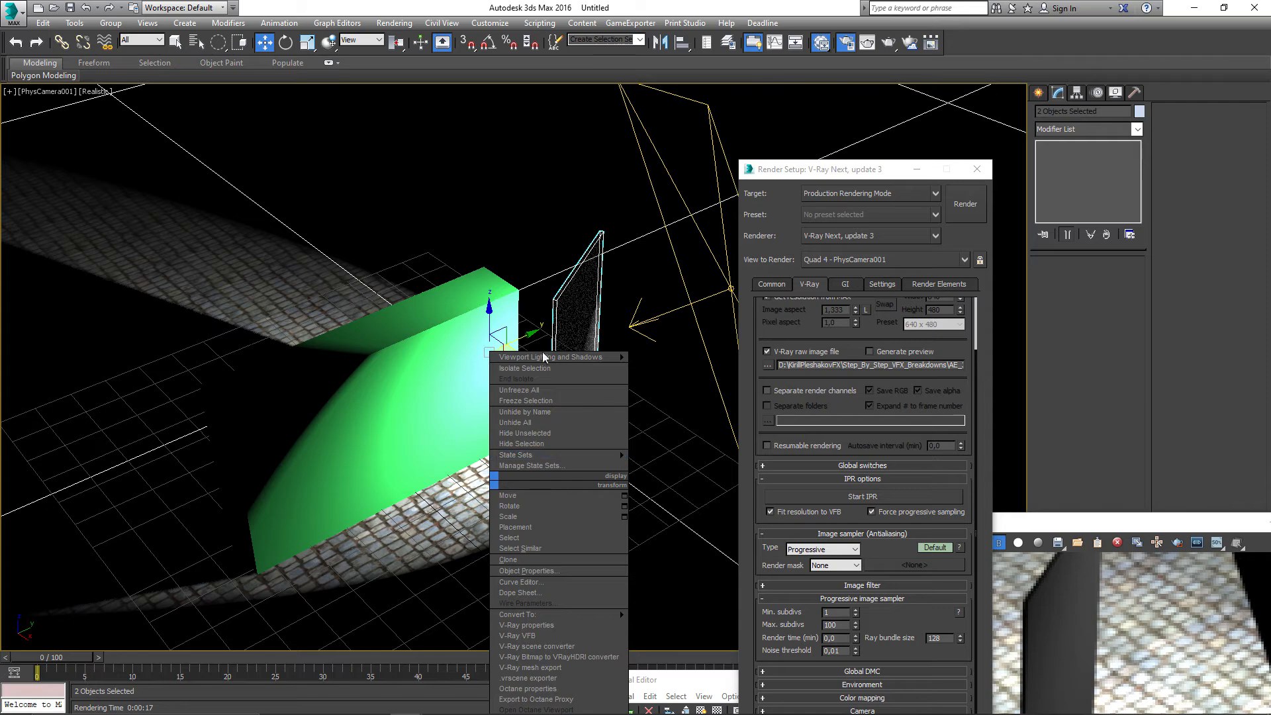
left_click(540, 444)
Step: Render the green box alone with global illumination enabled and BOX_v04.exr as the V-Ray raw image file
left_click(849, 282)
left_click(791, 320)
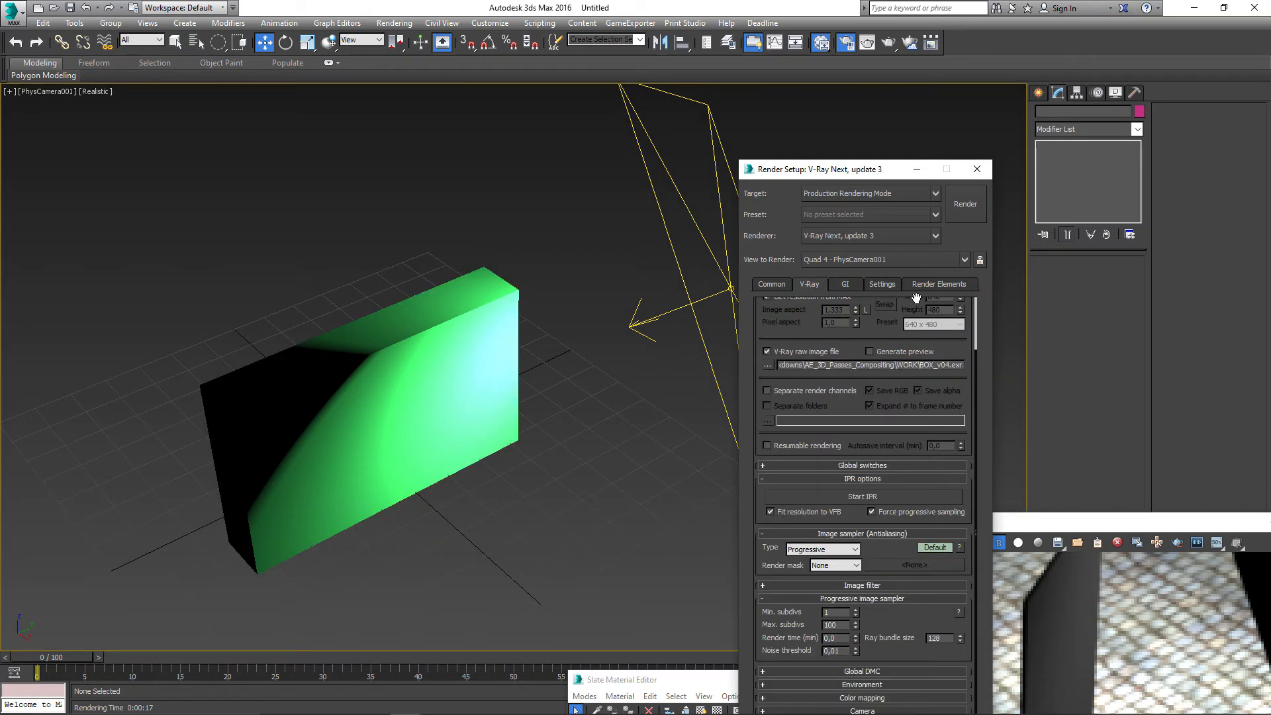
left_click(961, 207)
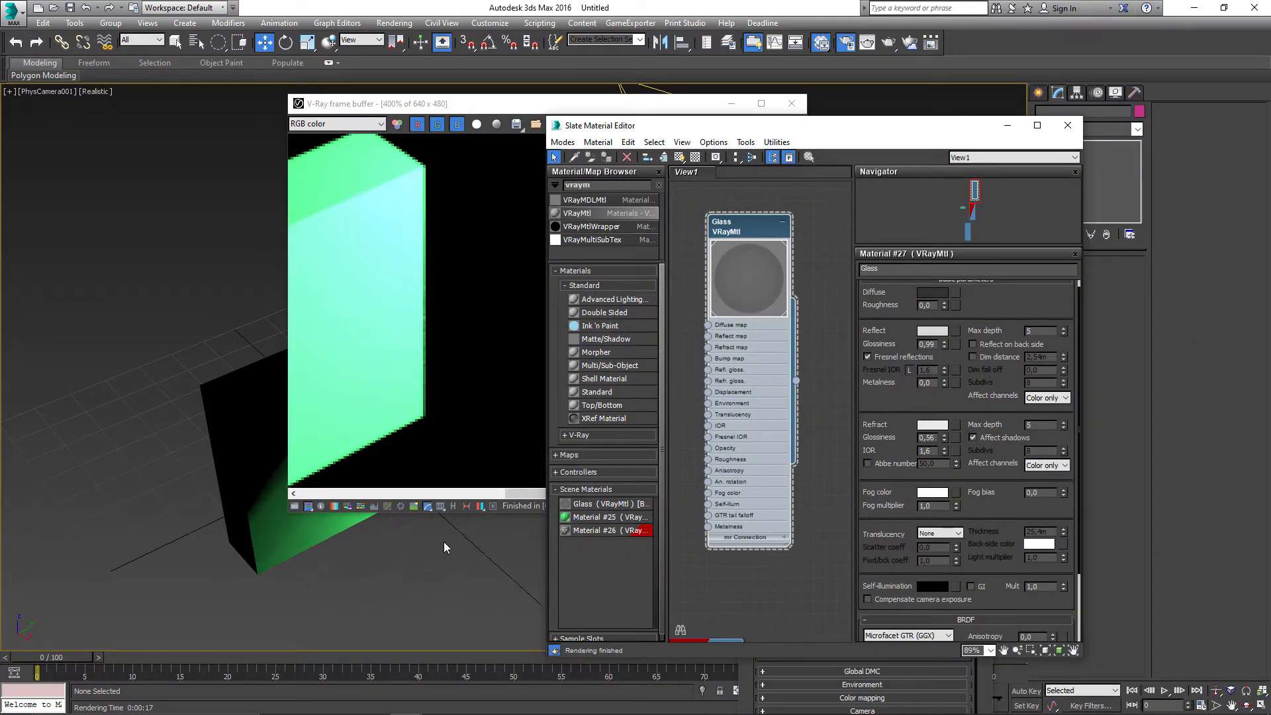
Step: Add a VRayGlobalIllumination render element and render the green box again
left_click_drag(708, 127, 333, 344)
left_click(939, 284)
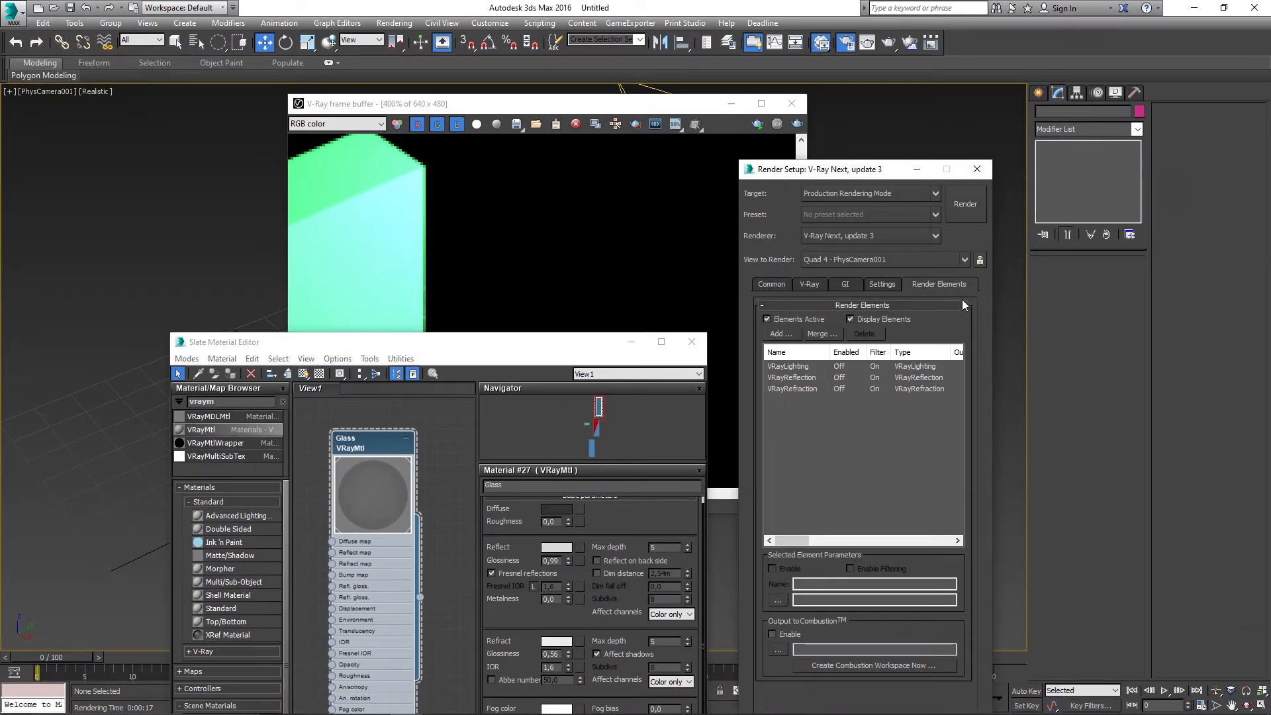
left_click(791, 341)
mouse_move(975, 361)
left_mouse_down()
mouse_move(963, 430)
mouse_move(958, 367)
left_mouse_up()
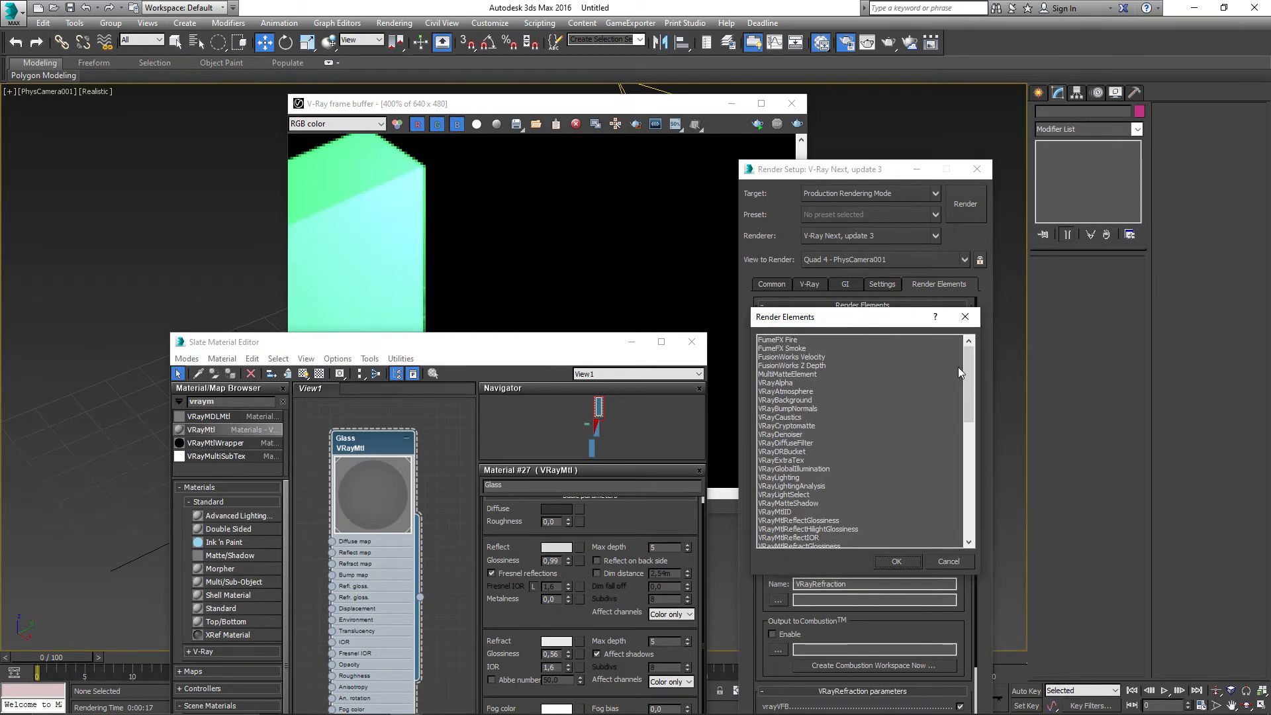
left_click(804, 469)
left_click(896, 561)
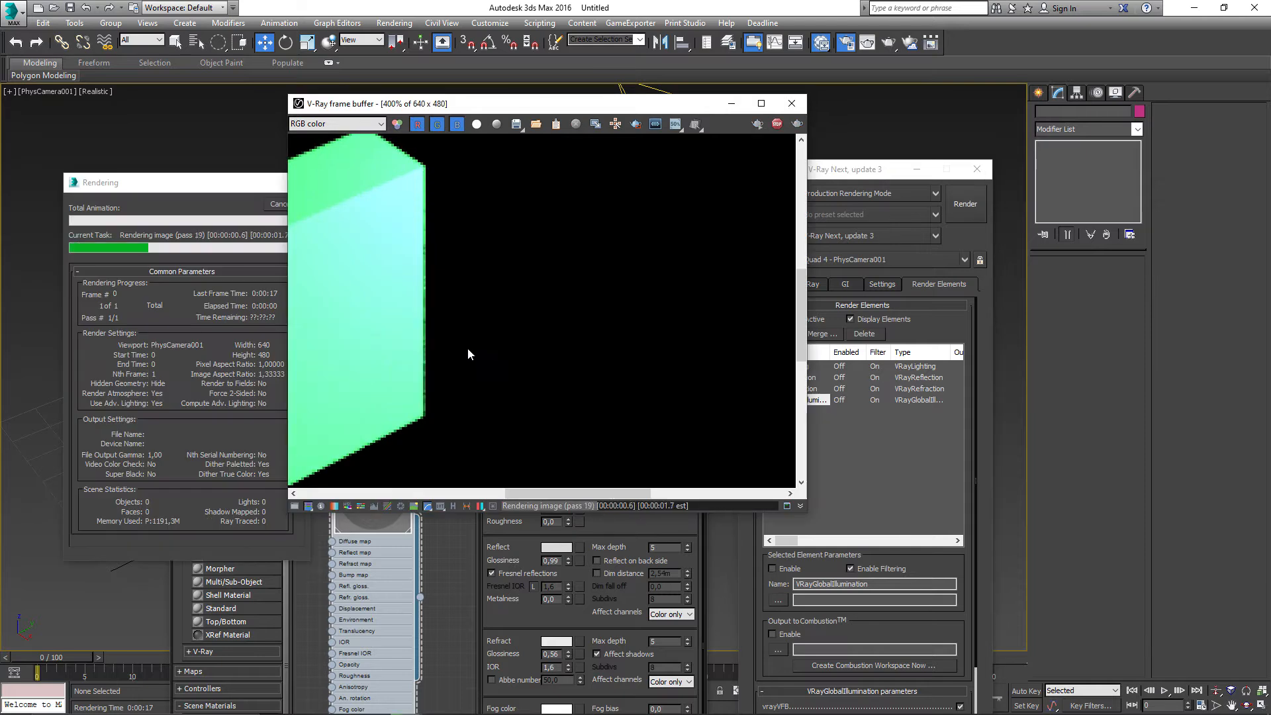
Step: Examine the green box's VRayGlobalIllumination, VRayLighting and VRayReflection passes in the frame buffer
scroll(467, 347, "down", 1)
left_click(318, 131)
left_click(331, 187)
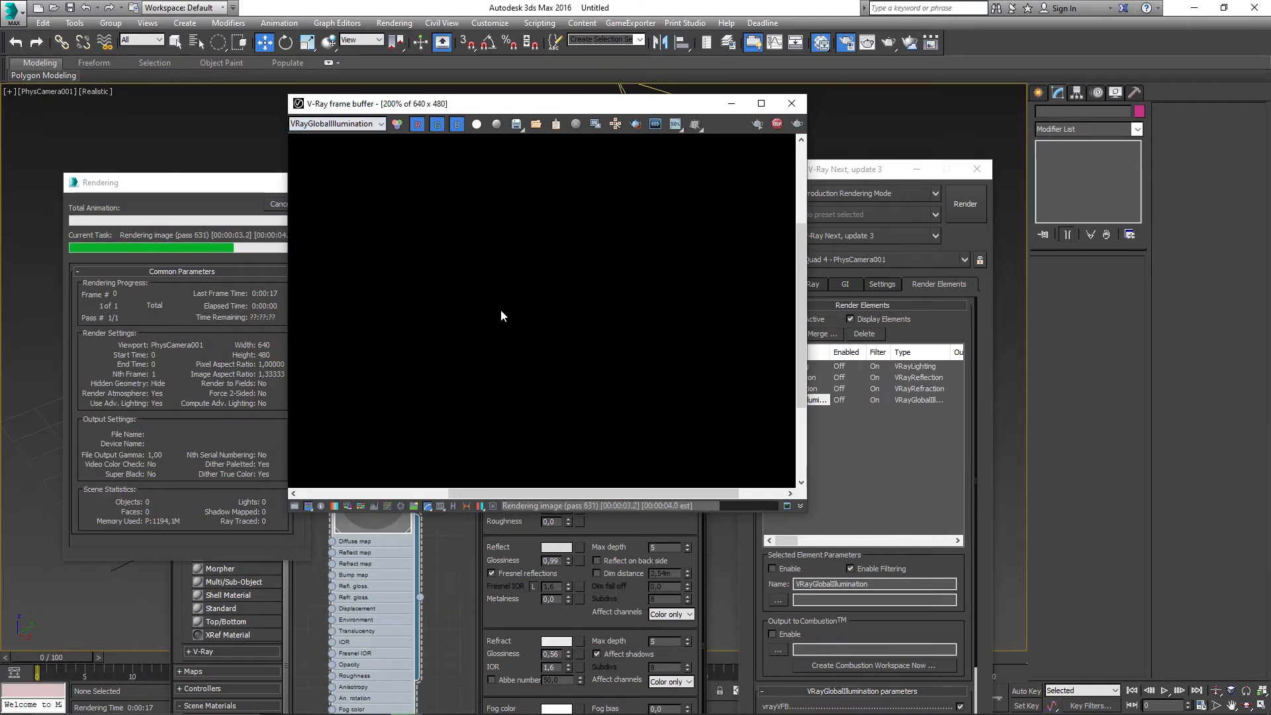
left_click(336, 124)
left_click(313, 158)
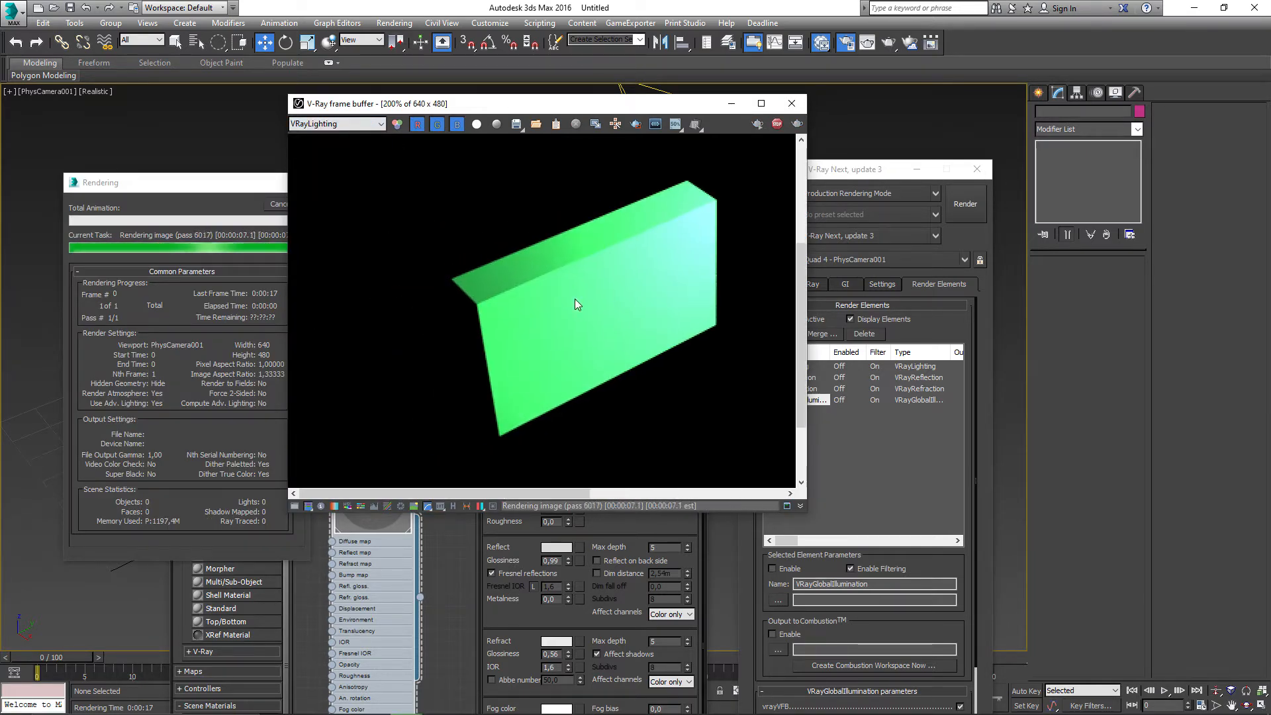
left_click(337, 124)
left_click(324, 168)
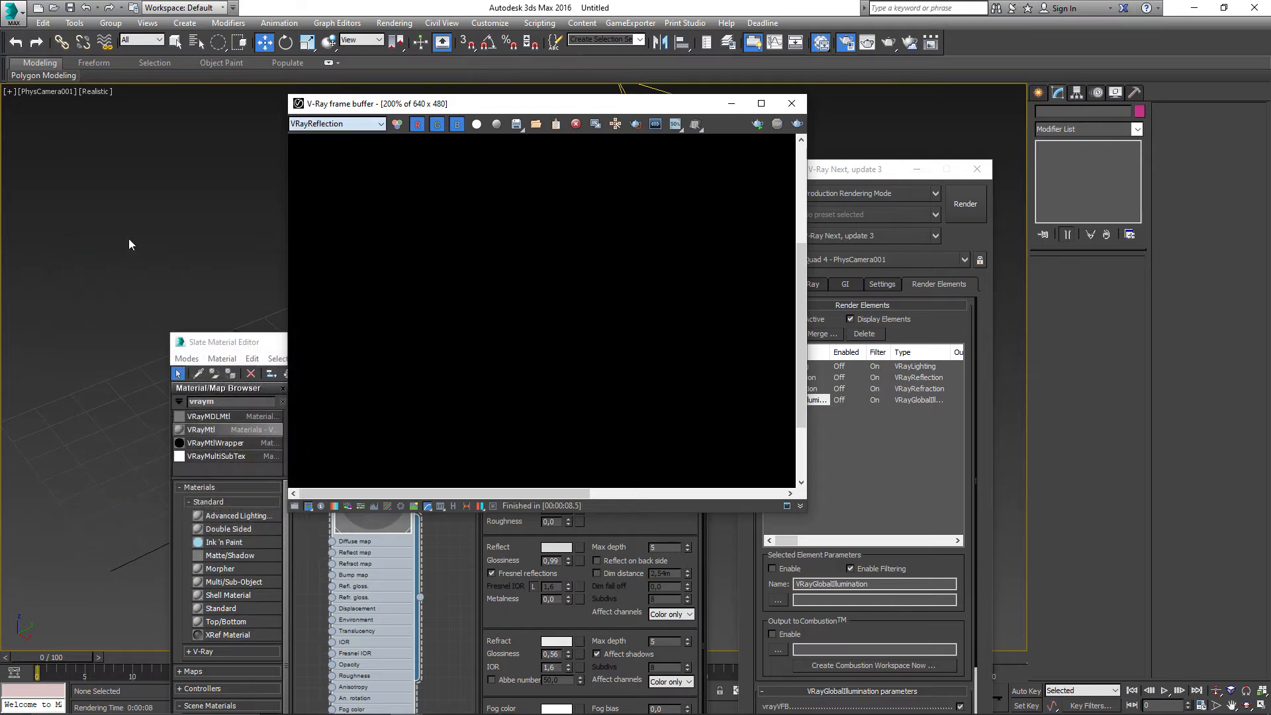
Step: Unhide all objects in the scene and render the full scene again
left_click_drag(505, 111, 961, 207)
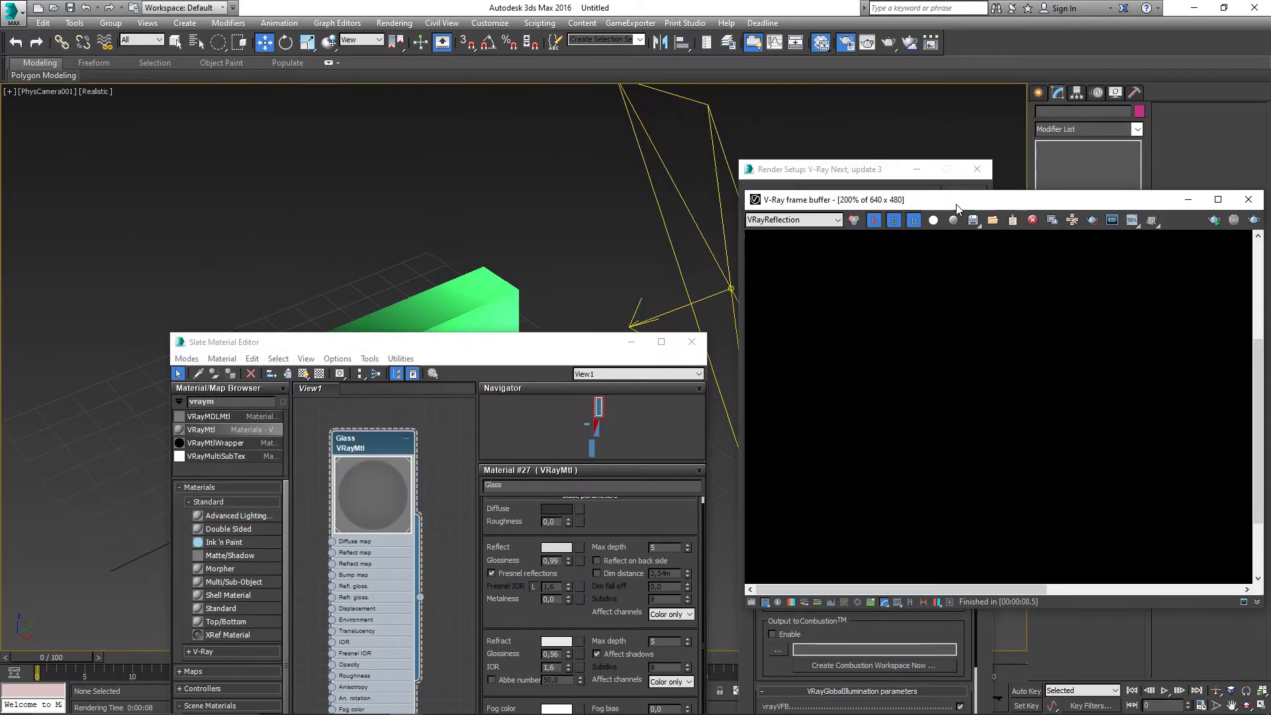
right_click(407, 237)
right_click(370, 240)
right_click(381, 236)
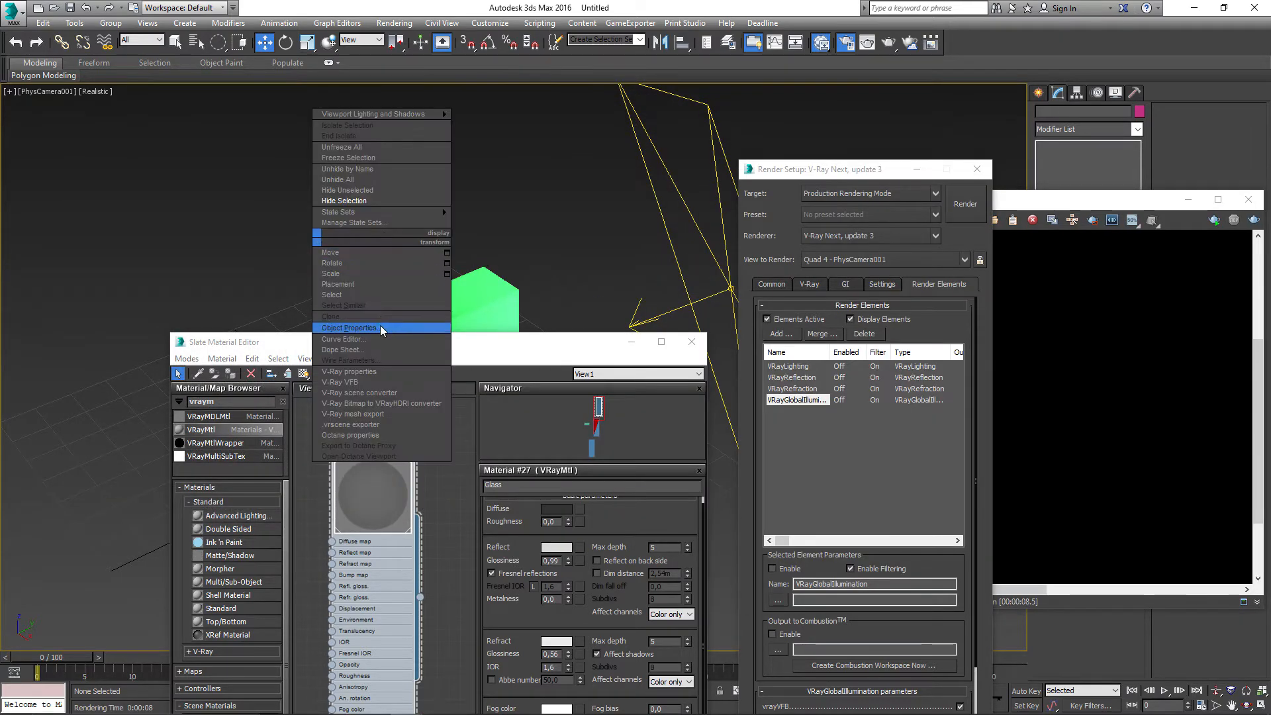
left_click(346, 181)
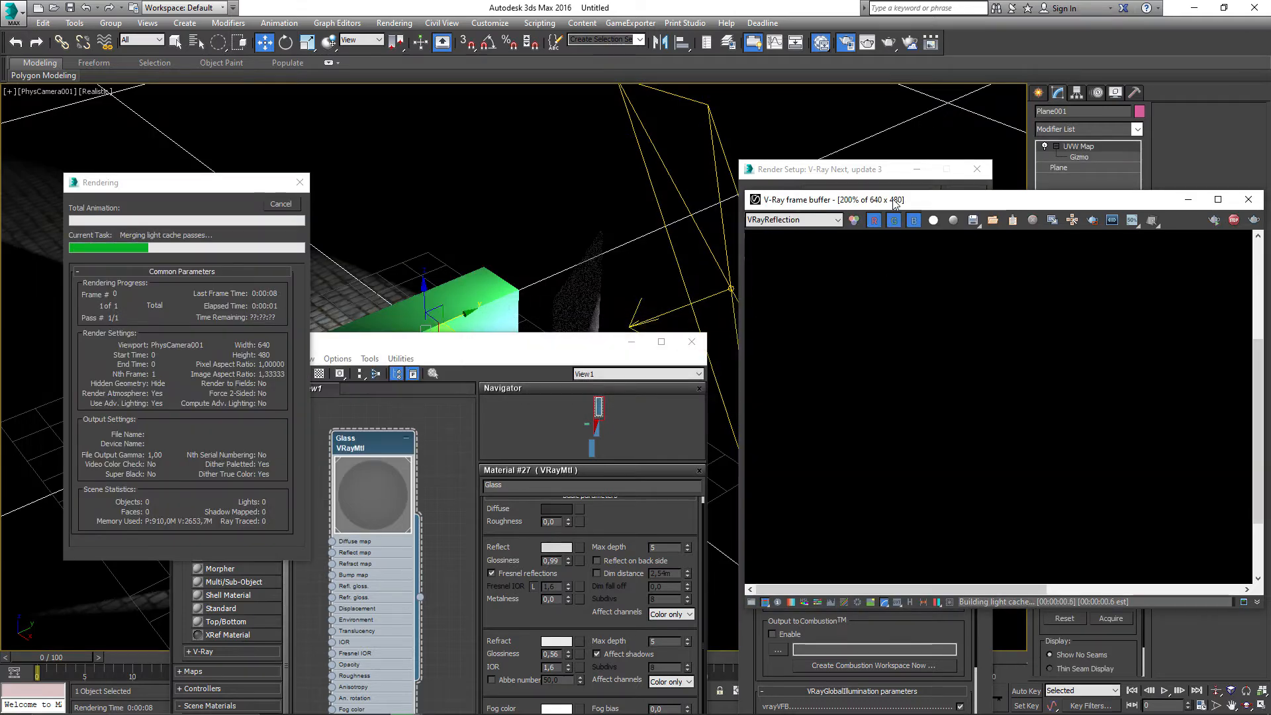
Step: Examine the VRayGlobalIllumination pass of the full scene and compare it with the RGB color image
left_click_drag(893, 202, 587, 178)
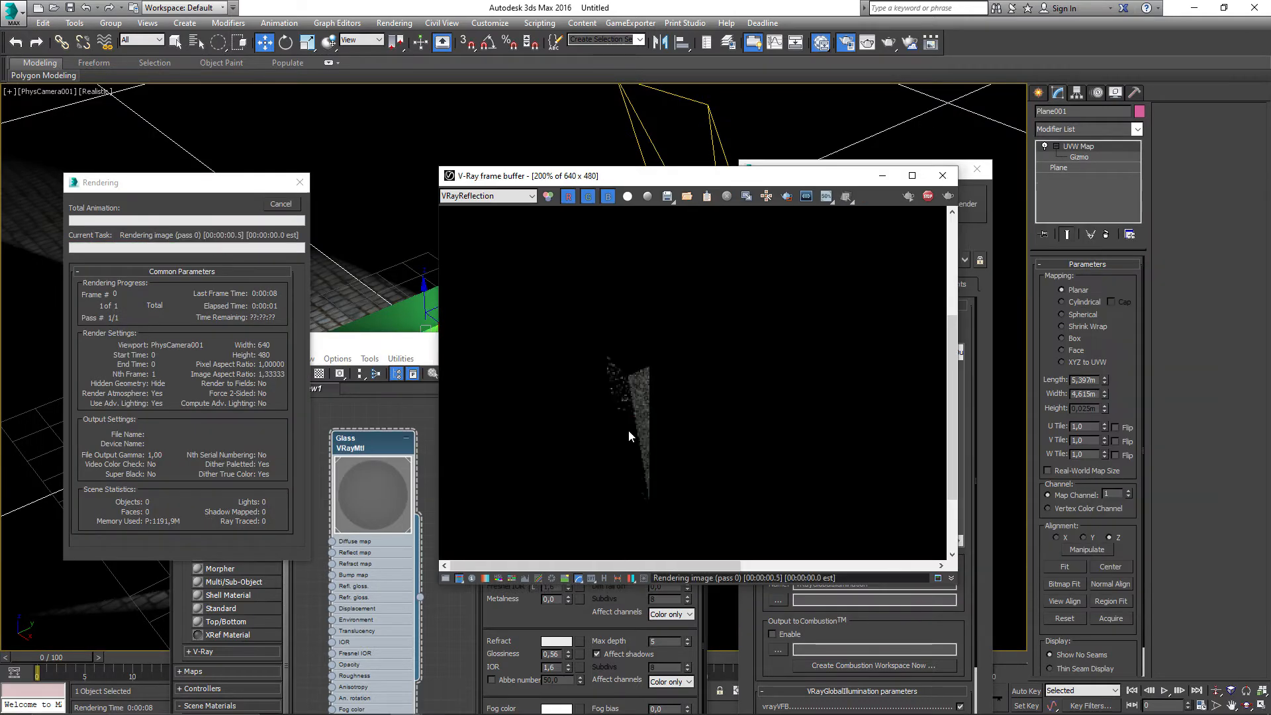
left_click(488, 196)
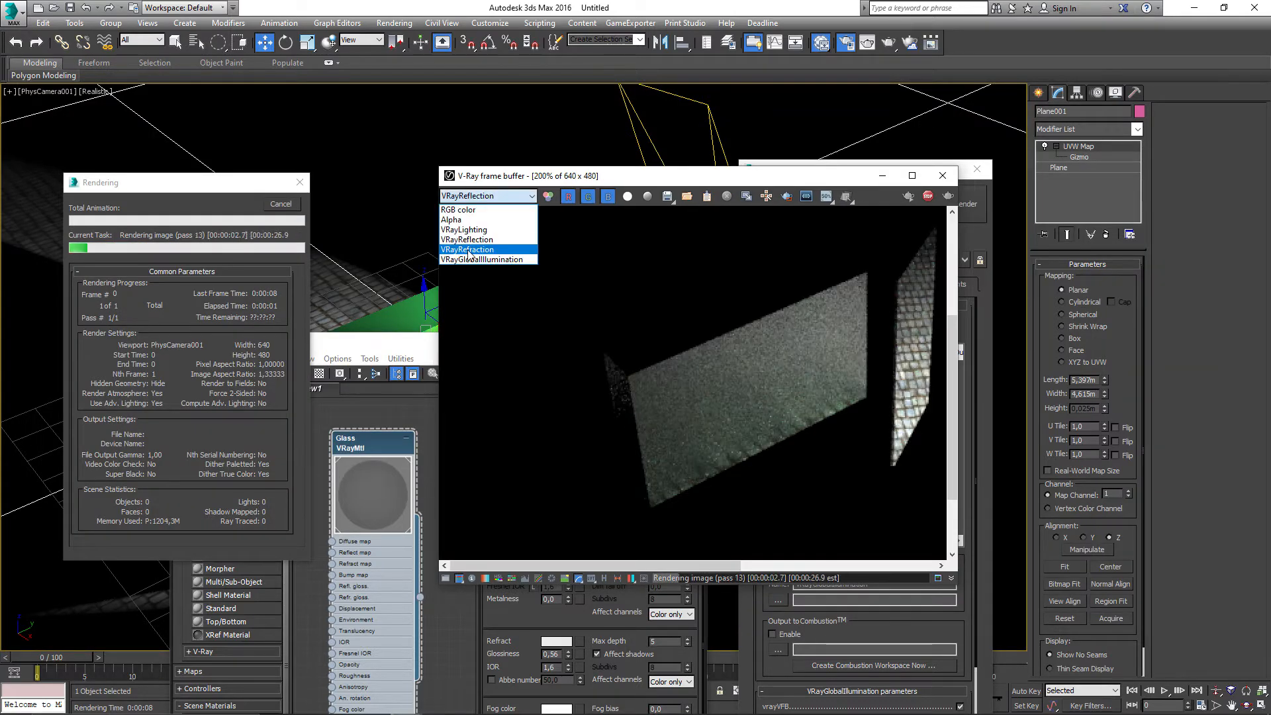
left_click(464, 258)
left_click_drag(598, 442, 650, 450)
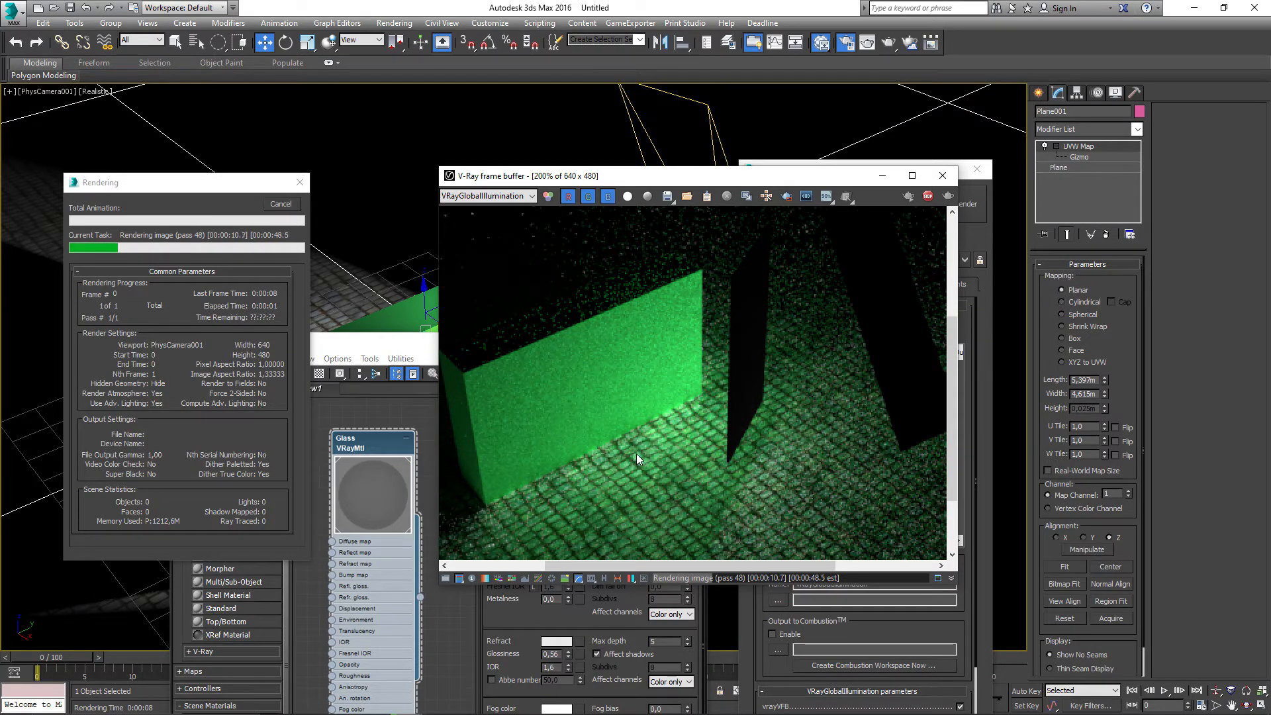
left_click(479, 197)
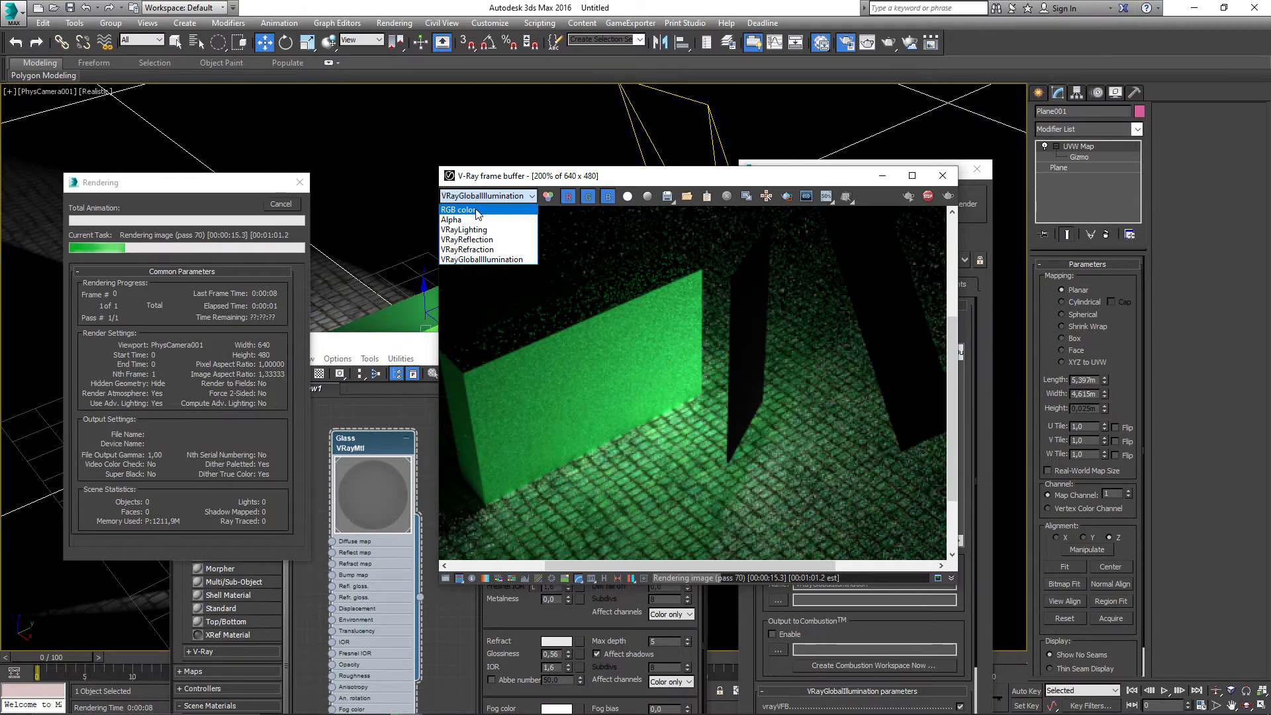
left_click(475, 209)
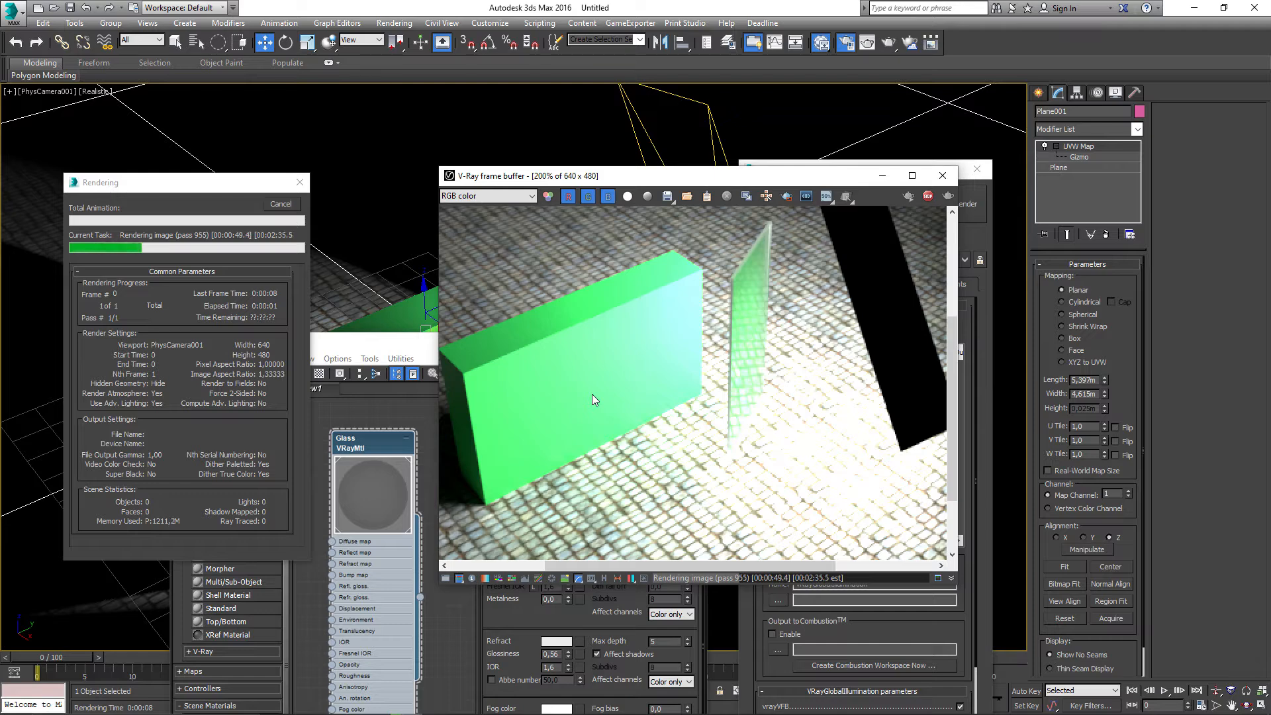
mouse_move(503, 706)
left_click(555, 637)
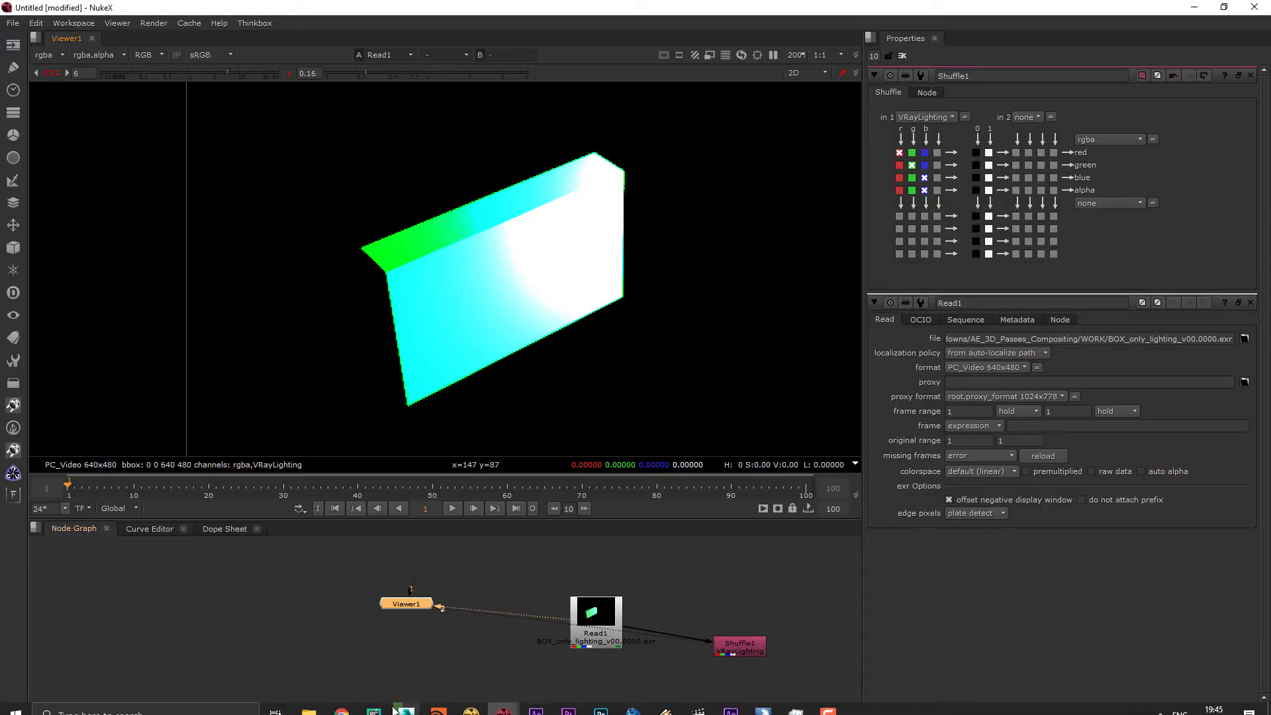
mouse_move(428, 652)
left_click(381, 653)
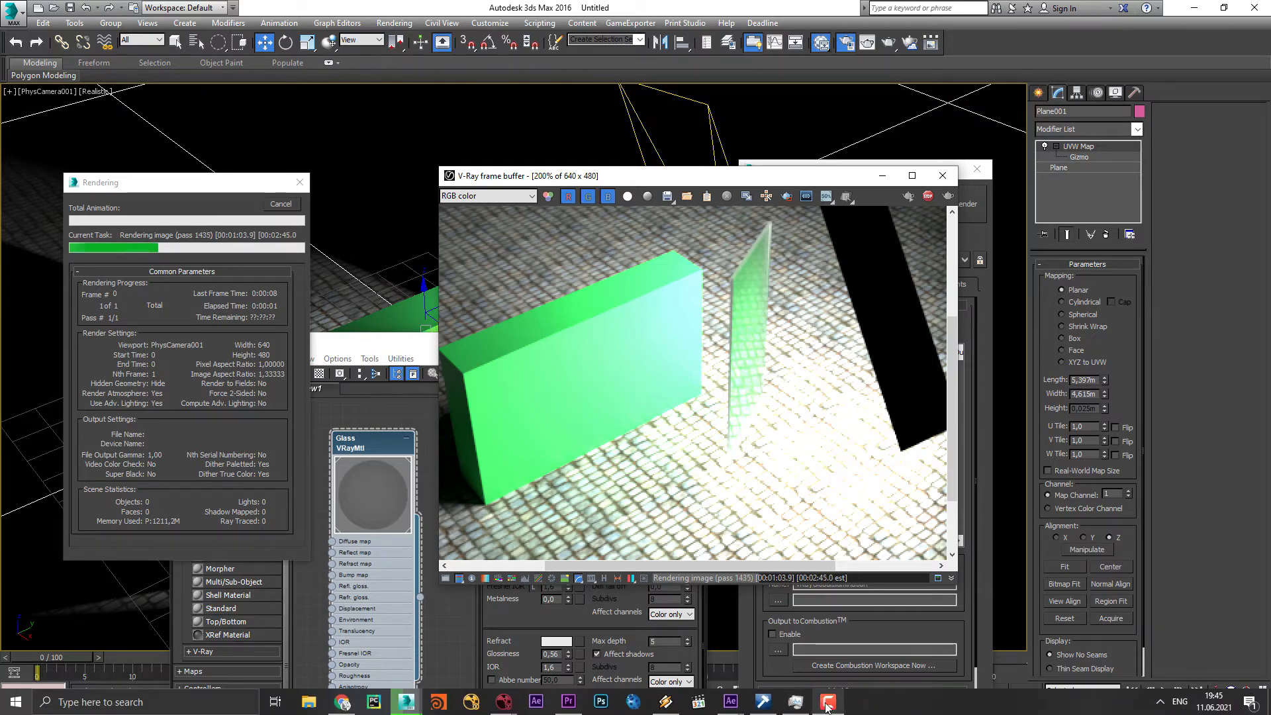
Step: Switch from After Effects back to the 3ds Max scene
left_click(826, 707)
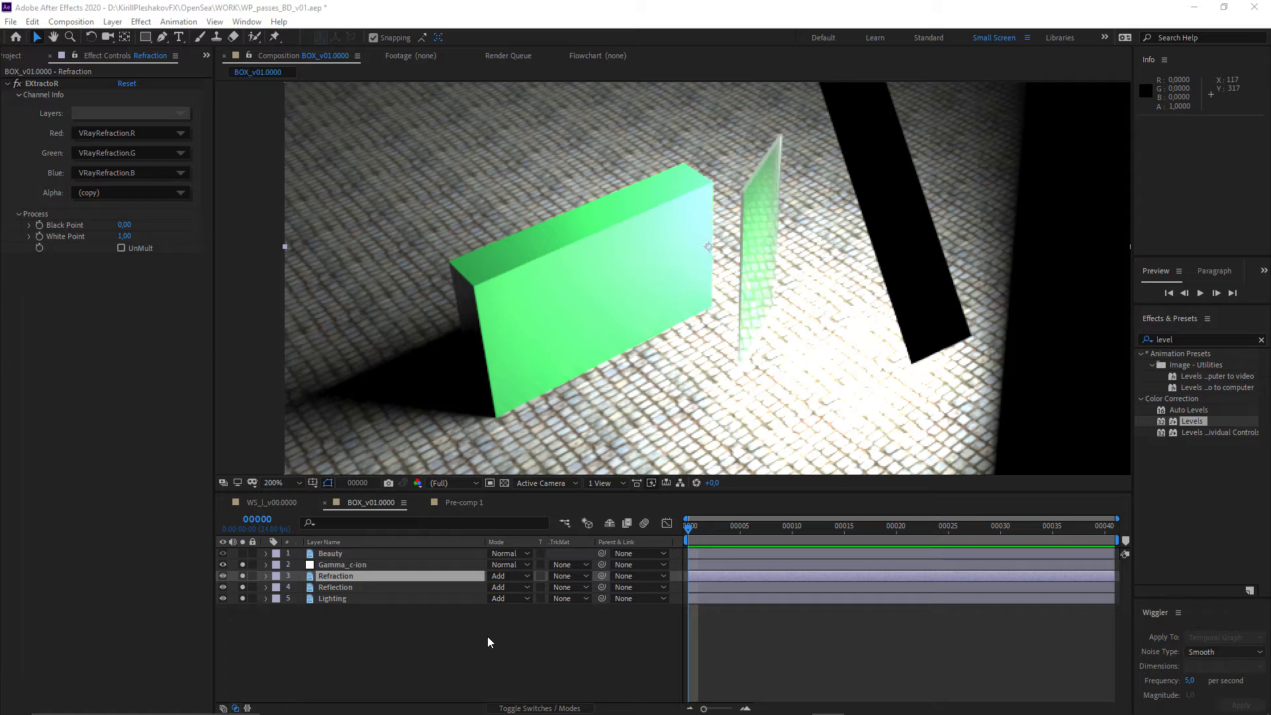
key("alt+Tab")
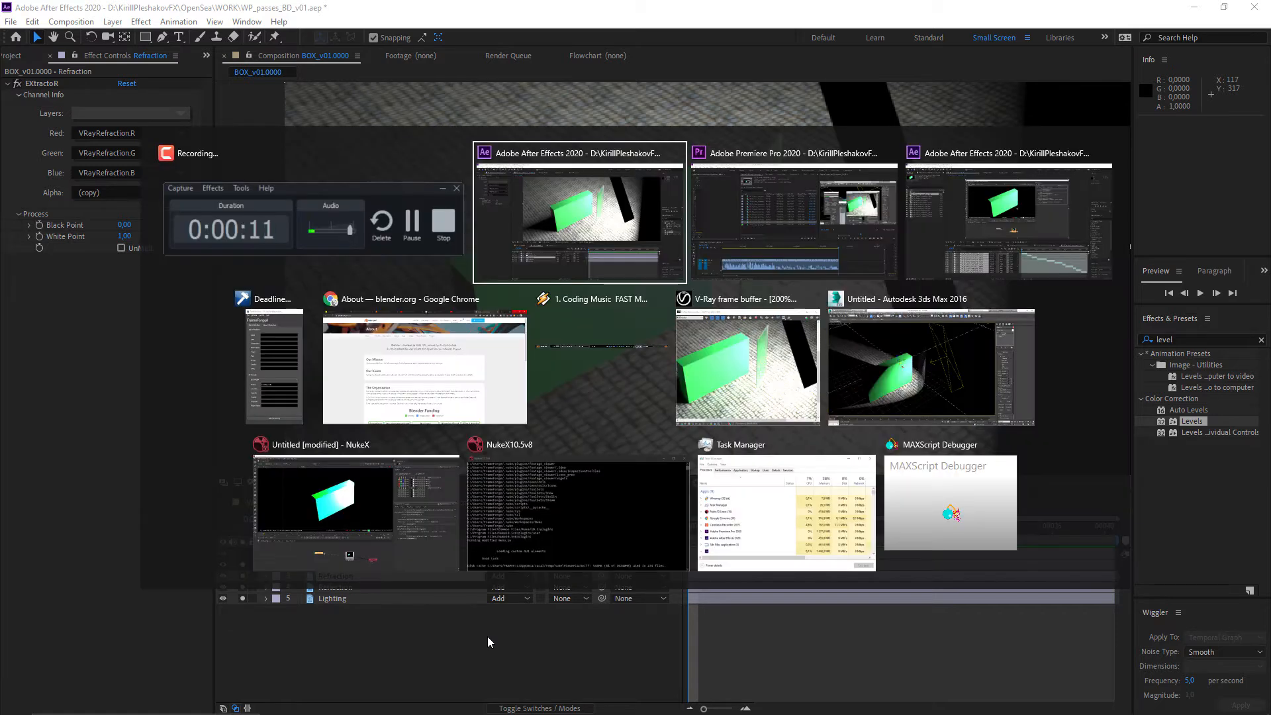
key("alt+Tab")
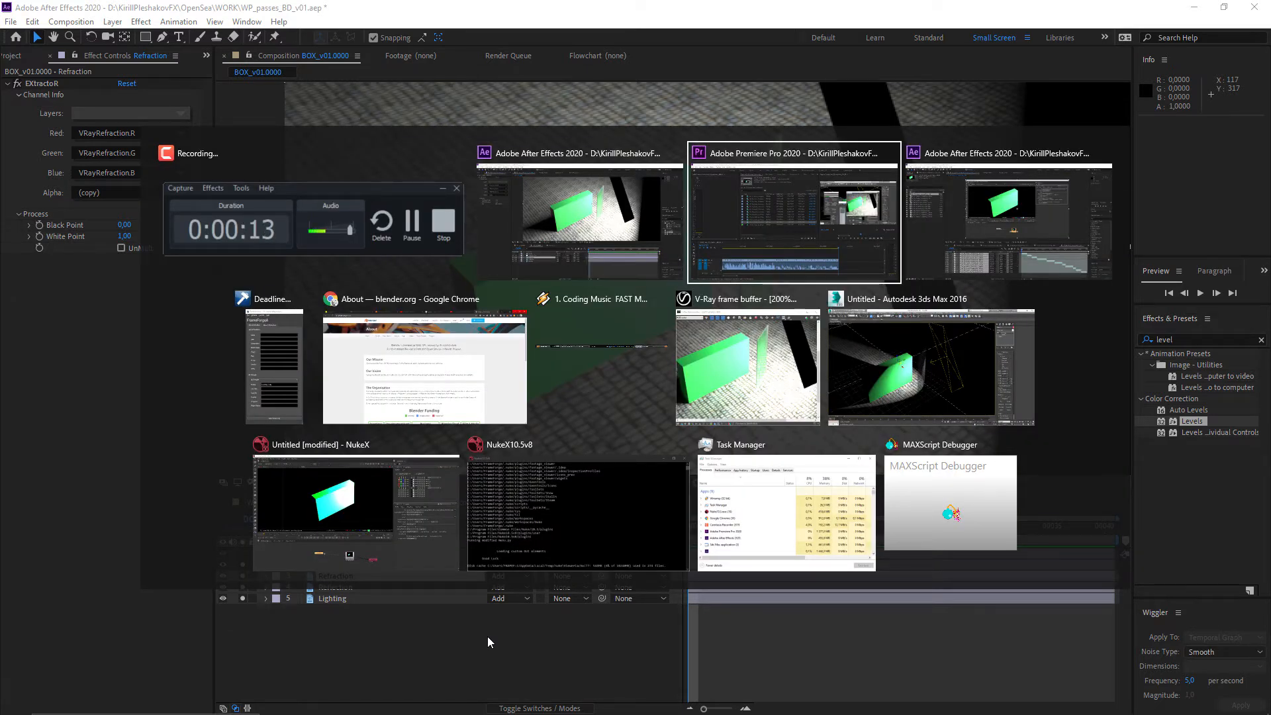
left_click(860, 402)
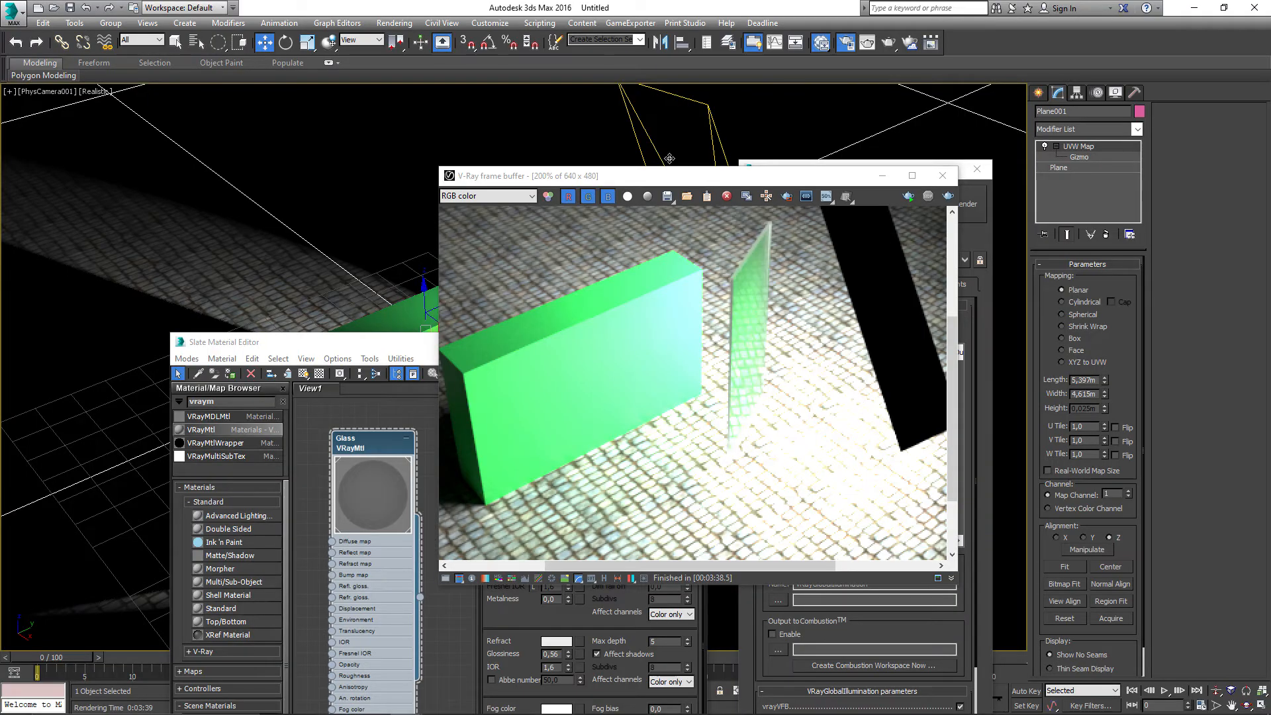
Step: Add a VRayCryptomatte render element to the render setup
left_click_drag(629, 174, 300, 241)
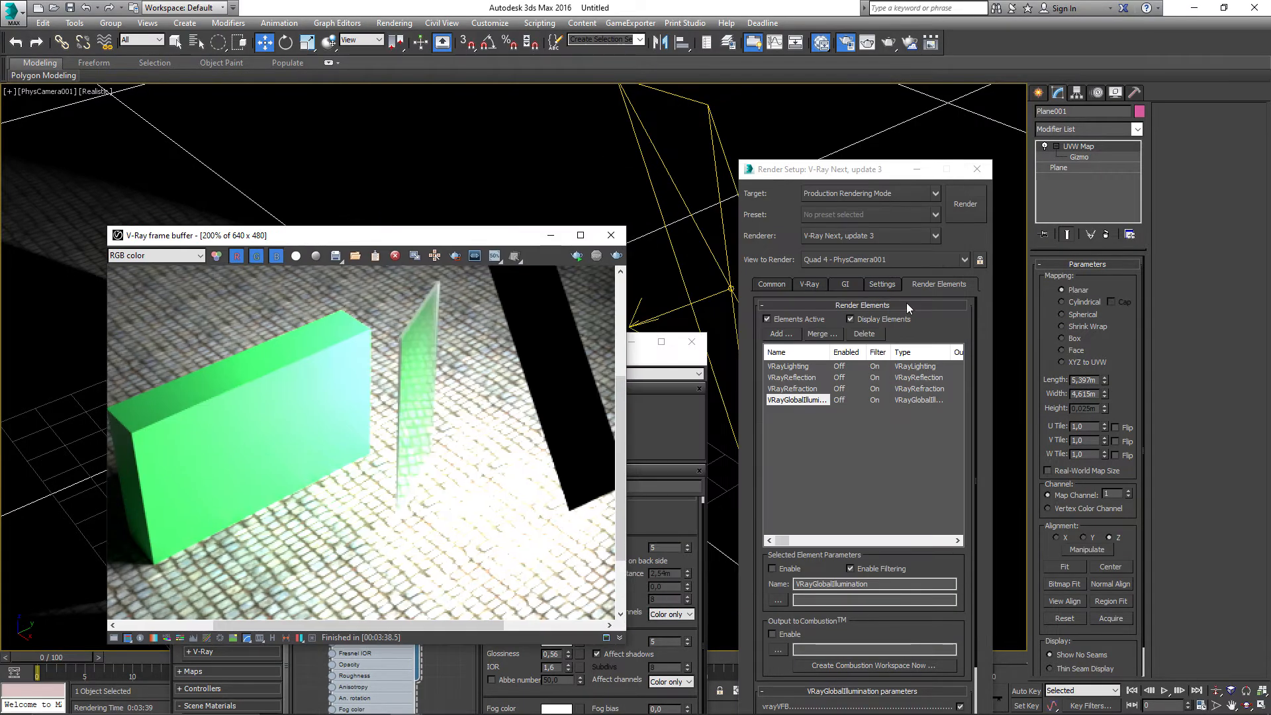
left_click(782, 334)
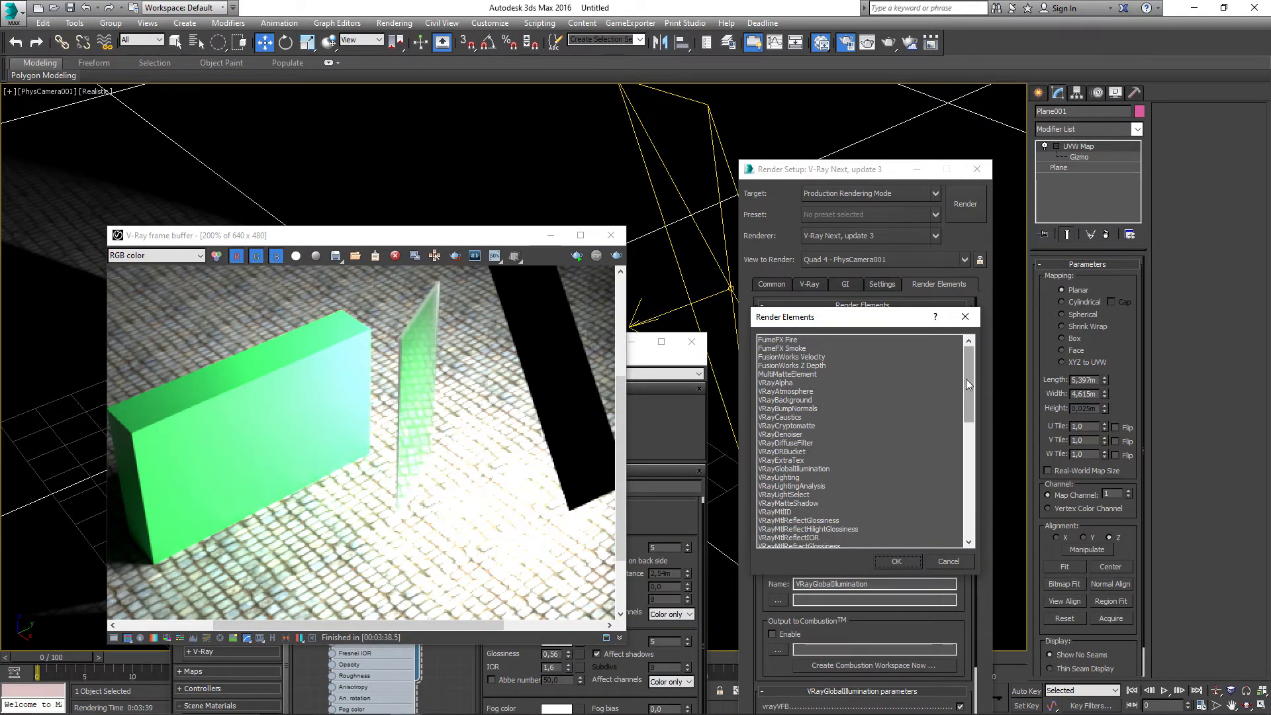
left_click_drag(967, 379, 953, 497)
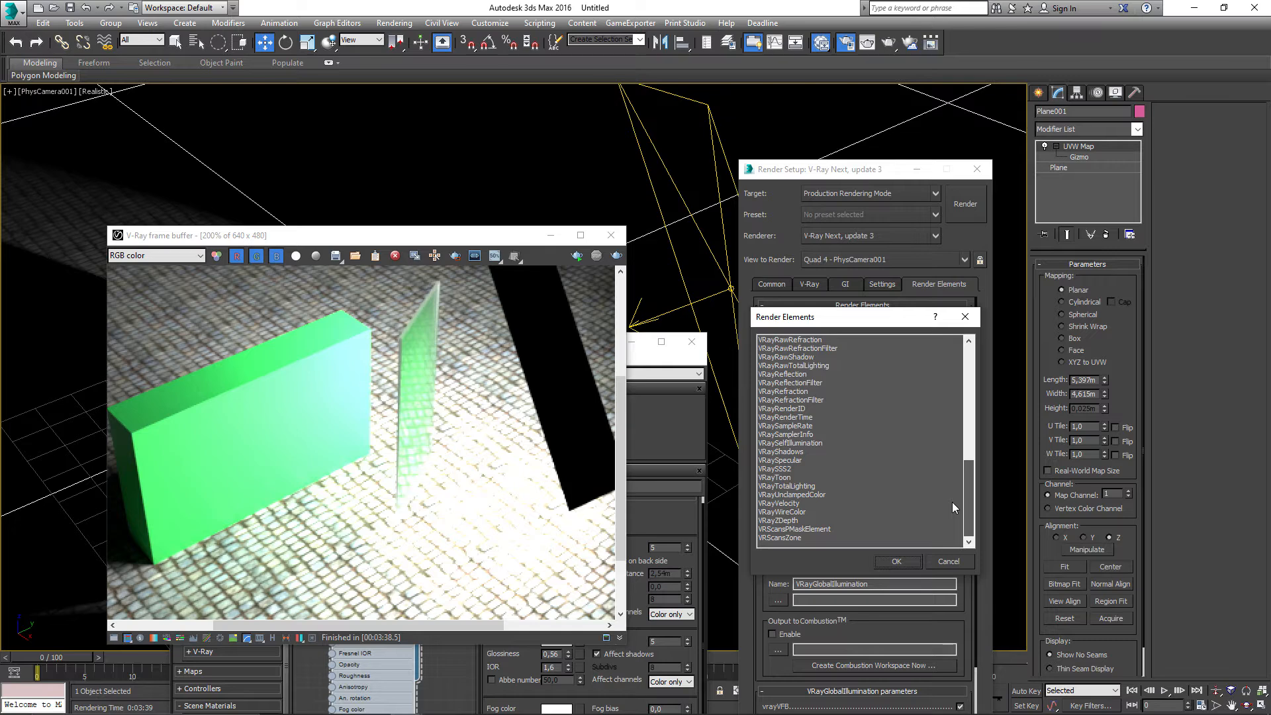
scroll(953, 490, "up", 15)
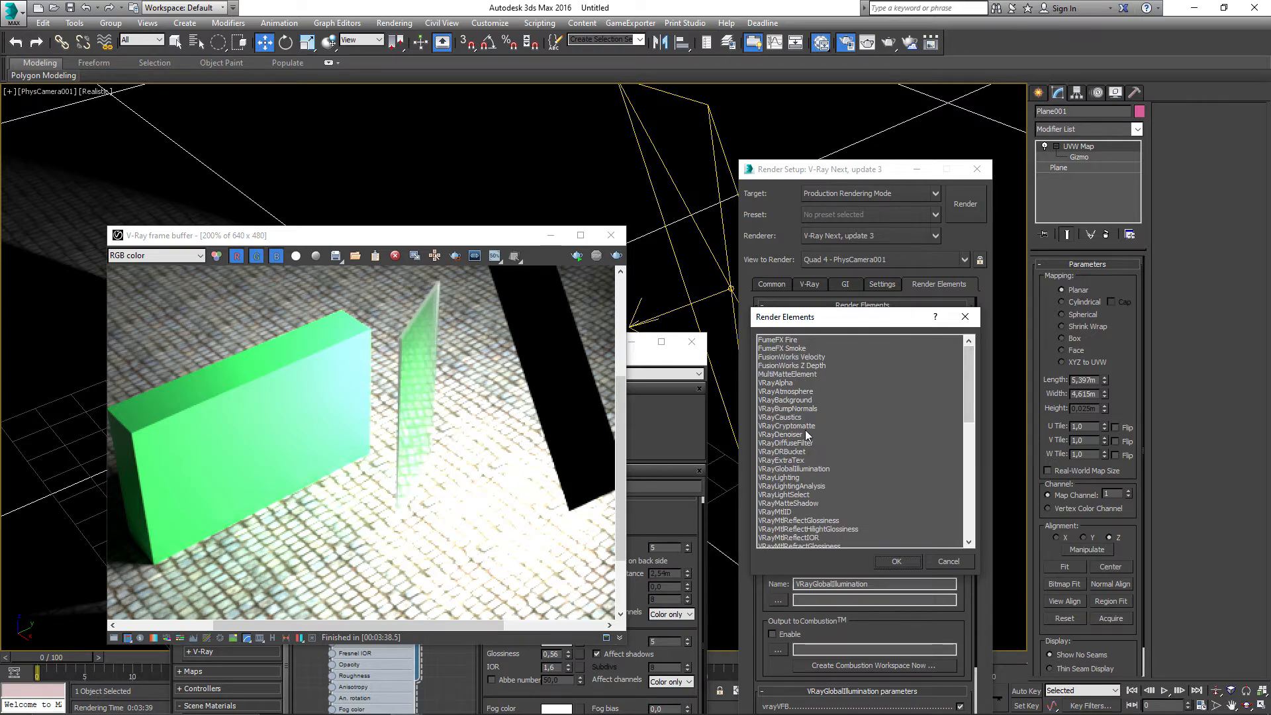
left_click(808, 428)
double_click(808, 428)
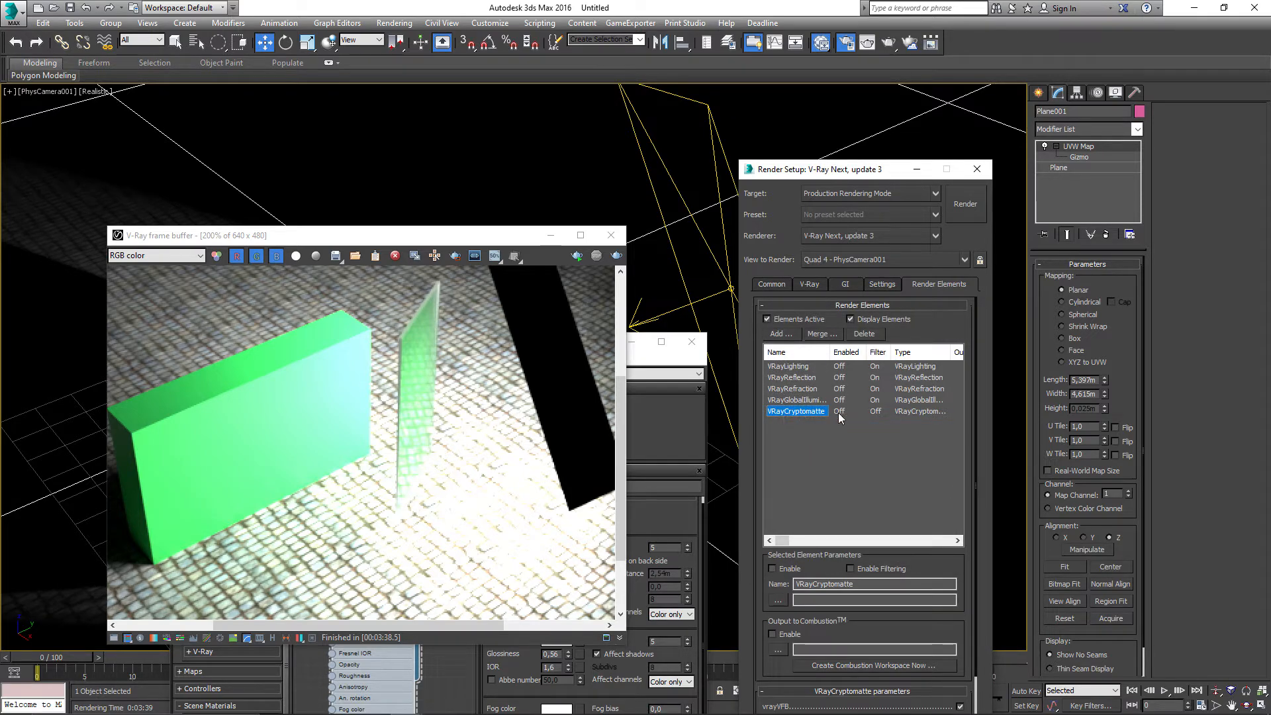
Step: Check the output path of the V-Ray raw image file and go back to the render elements list
left_click(801, 285)
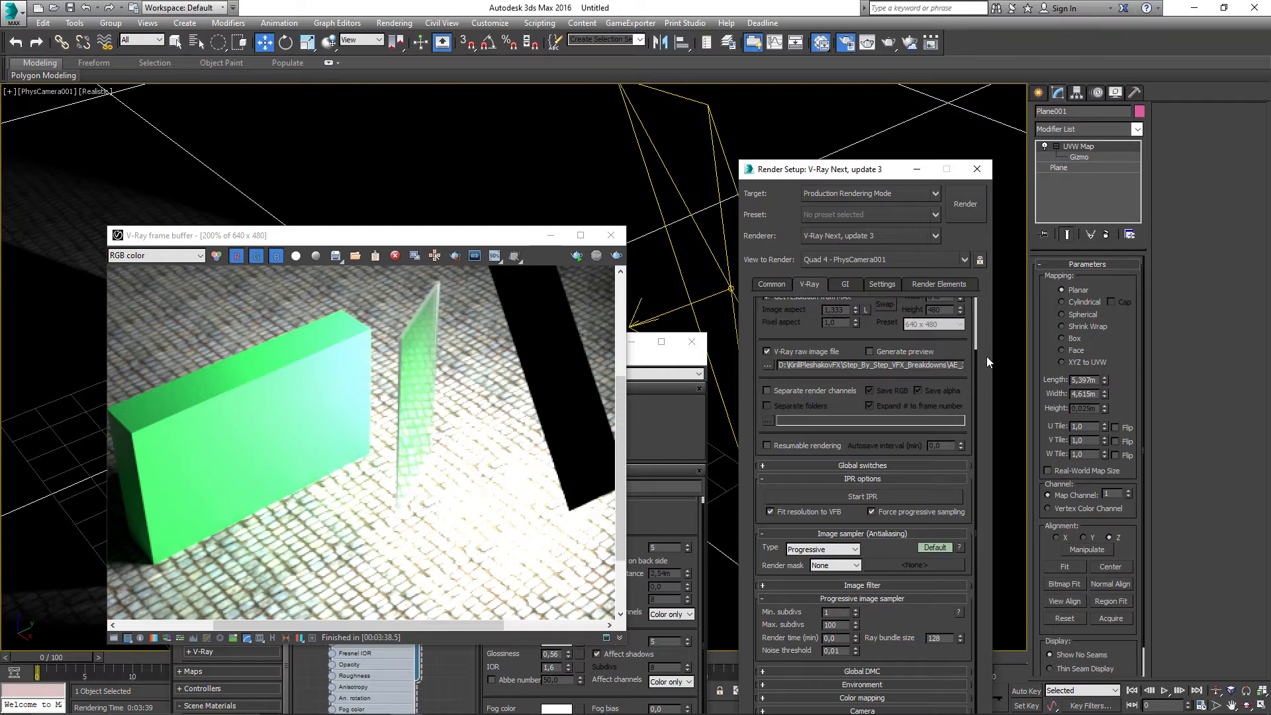
key("End")
key("Left")
key("Left")
key("Left")
key("Left")
left_click(935, 285)
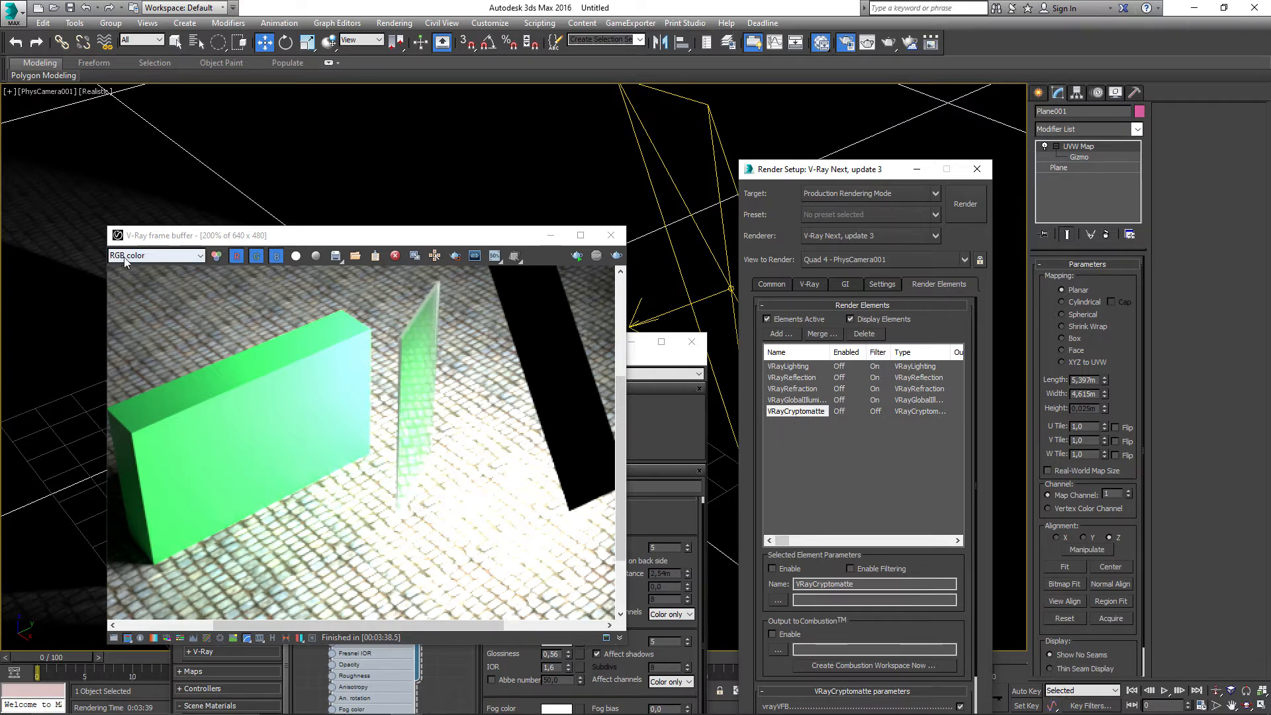
left_click(809, 285)
left_click(958, 286)
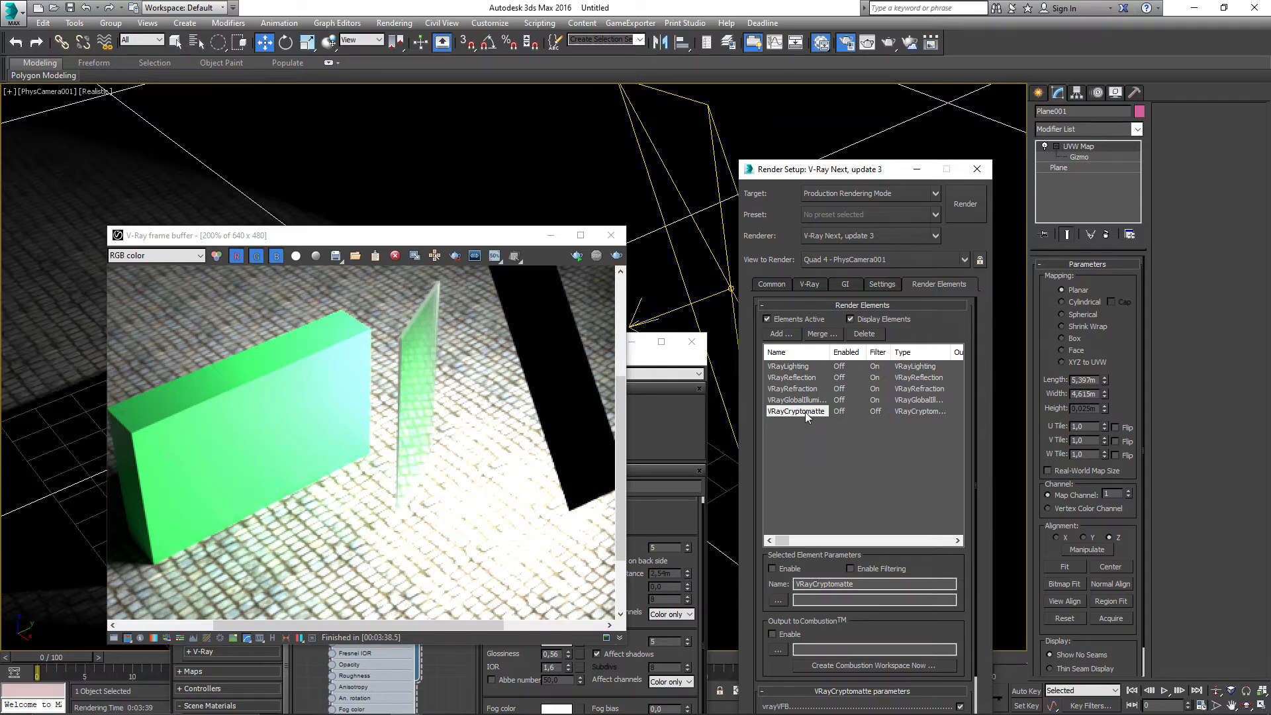
Step: Add a VRayExtraTex render element and bring its parameters into view
left_click(781, 335)
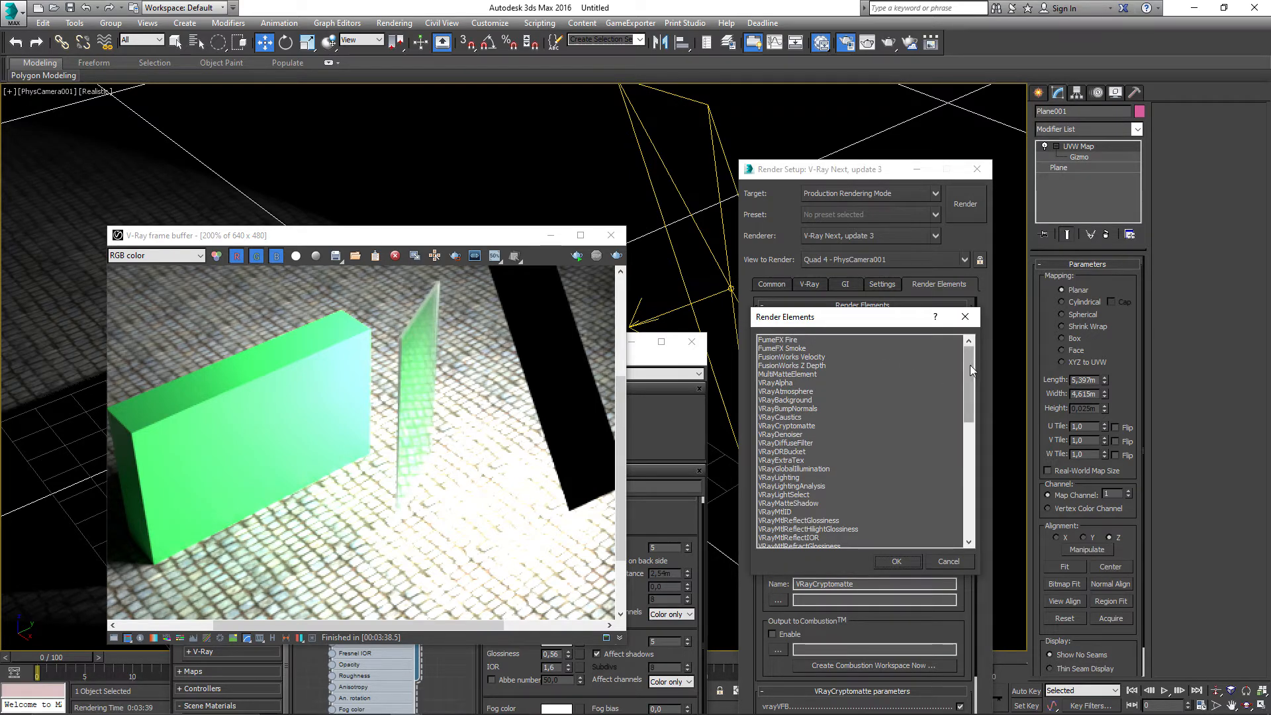
left_click_drag(970, 365, 943, 374)
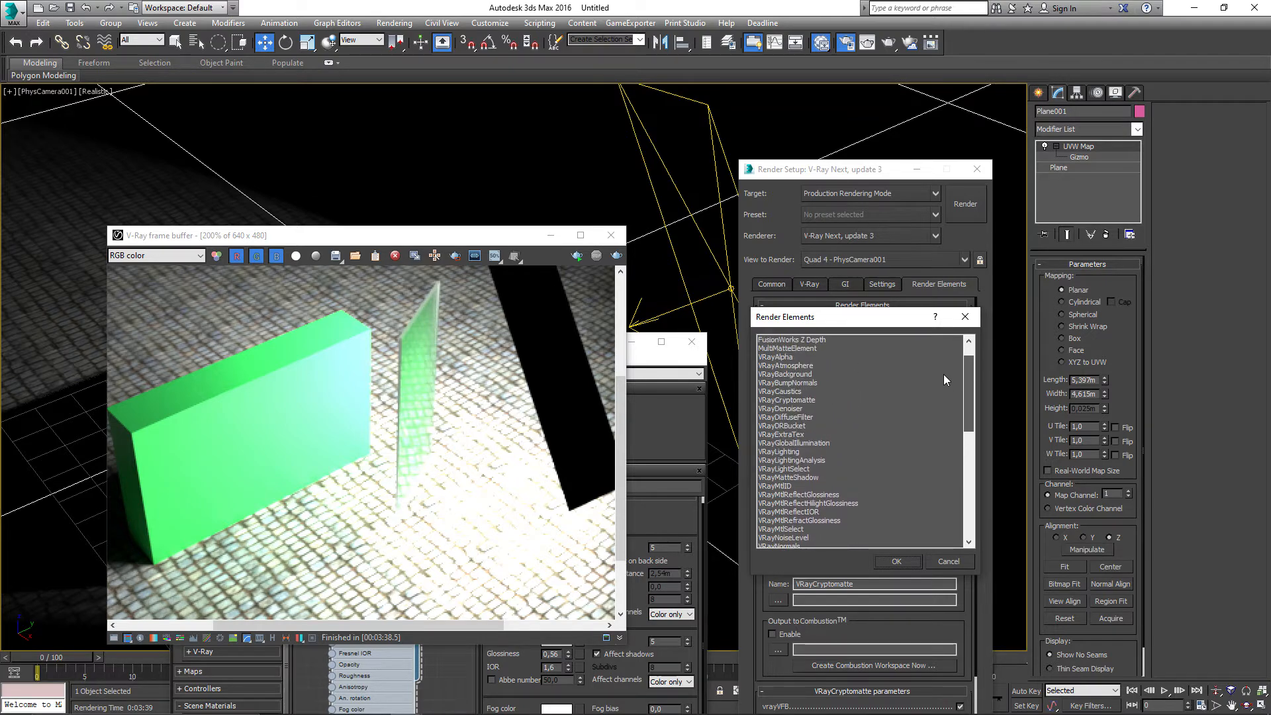
left_click(788, 434)
double_click(788, 436)
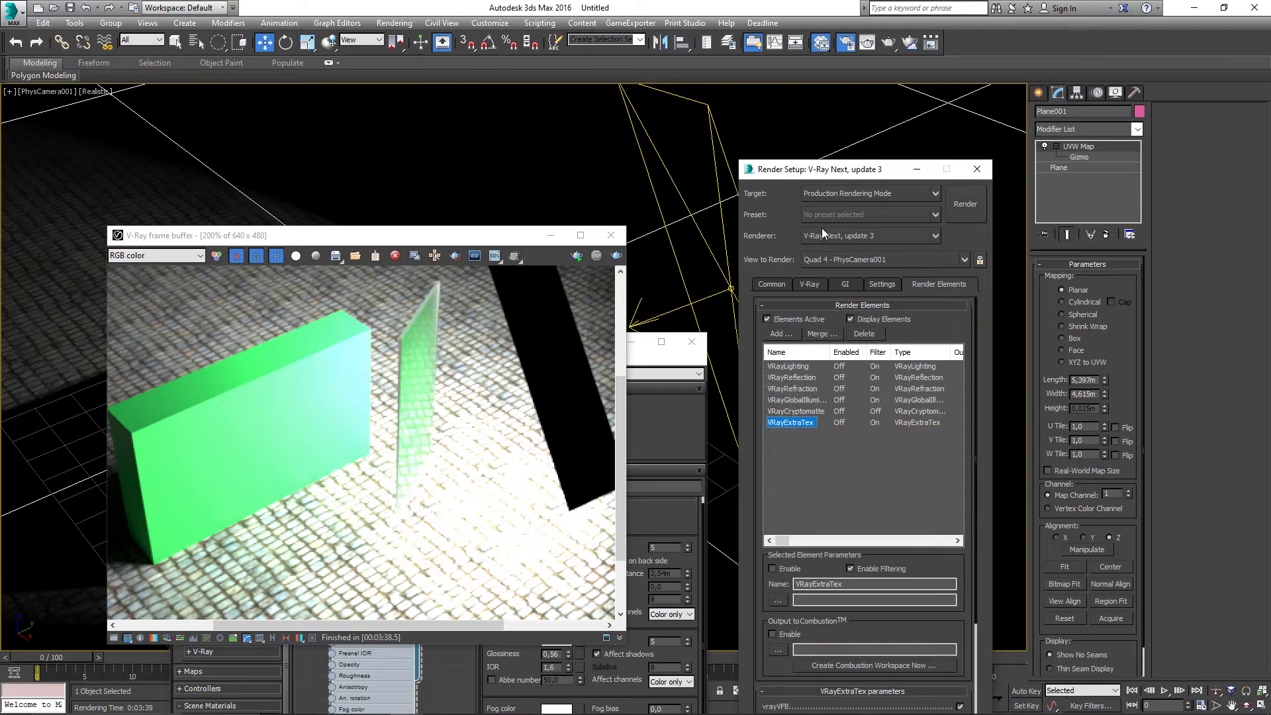
left_click_drag(824, 169, 1005, 145)
left_click_drag(1095, 532, 1096, 409)
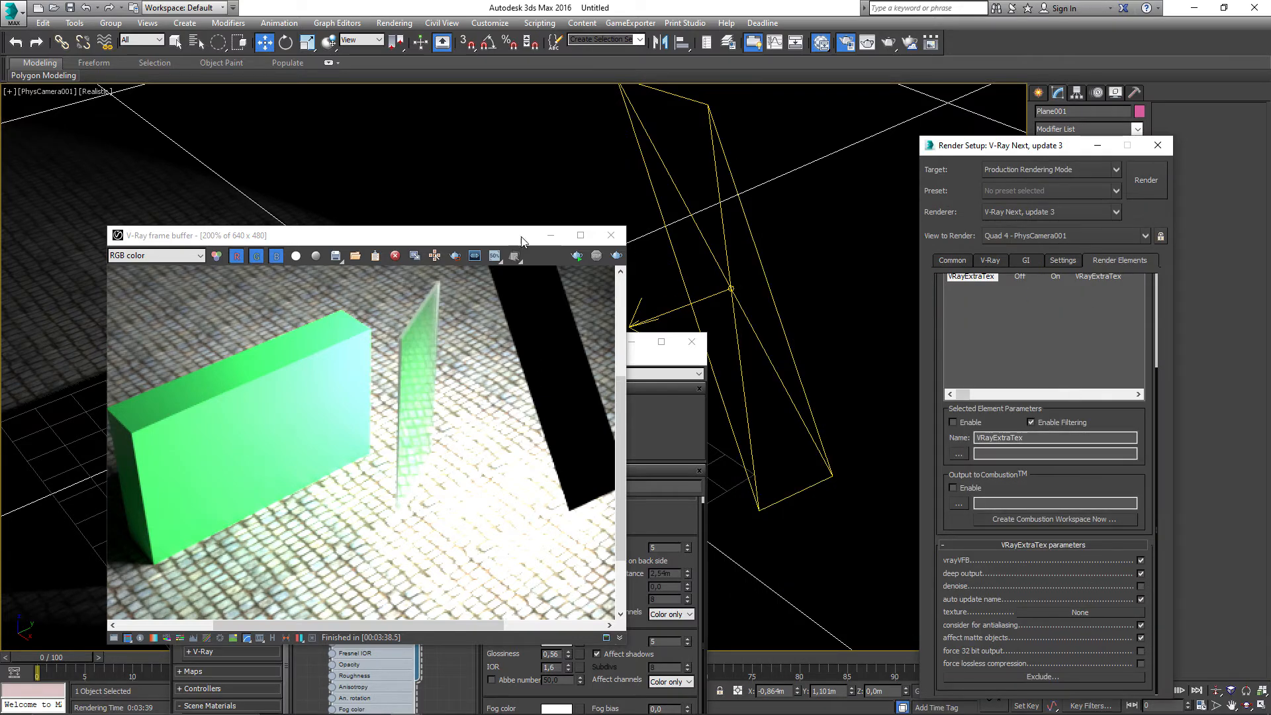
Step: Find the VRayDirt map in the Slate Material Editor, add it to the node view and open its parameters
left_click_drag(522, 242, 272, 306)
left_click_drag(463, 342, 632, 115)
scroll(596, 447, "down", 3)
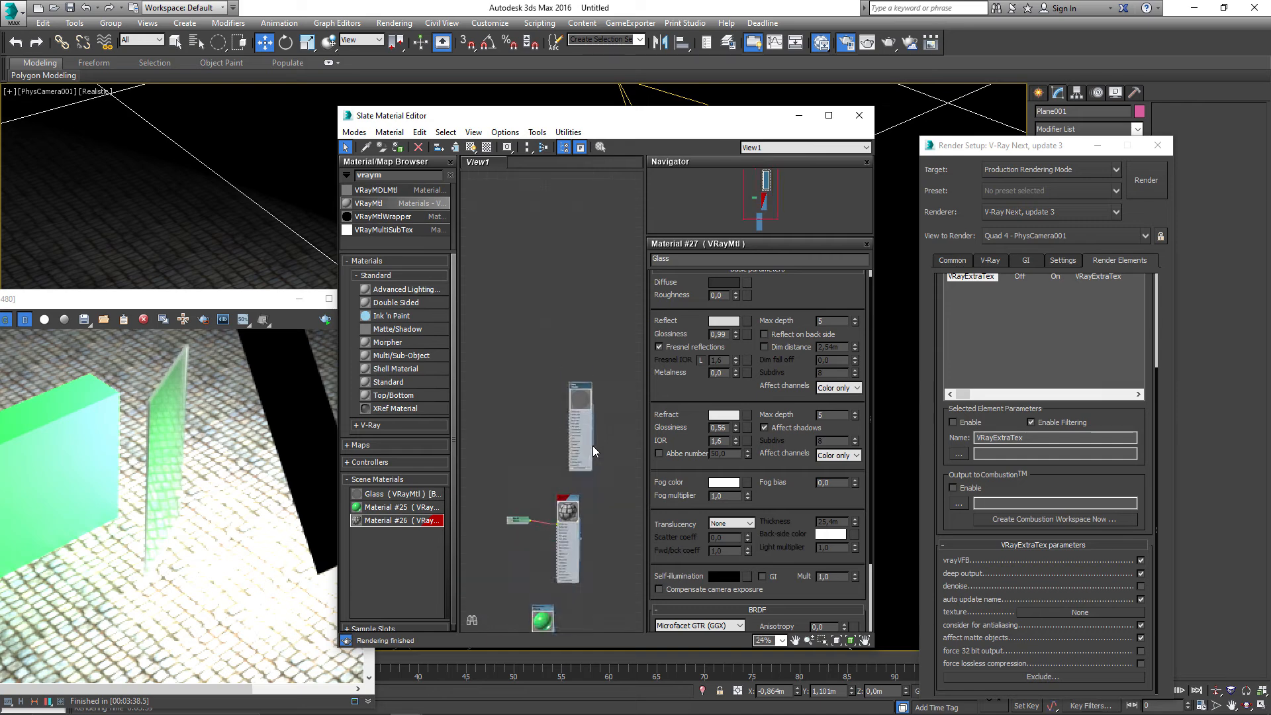
scroll(593, 446, "down", 2)
key("BackSpace")
key("BackSpace")
key("BackSpace")
key("BackSpace")
key("BackSpace")
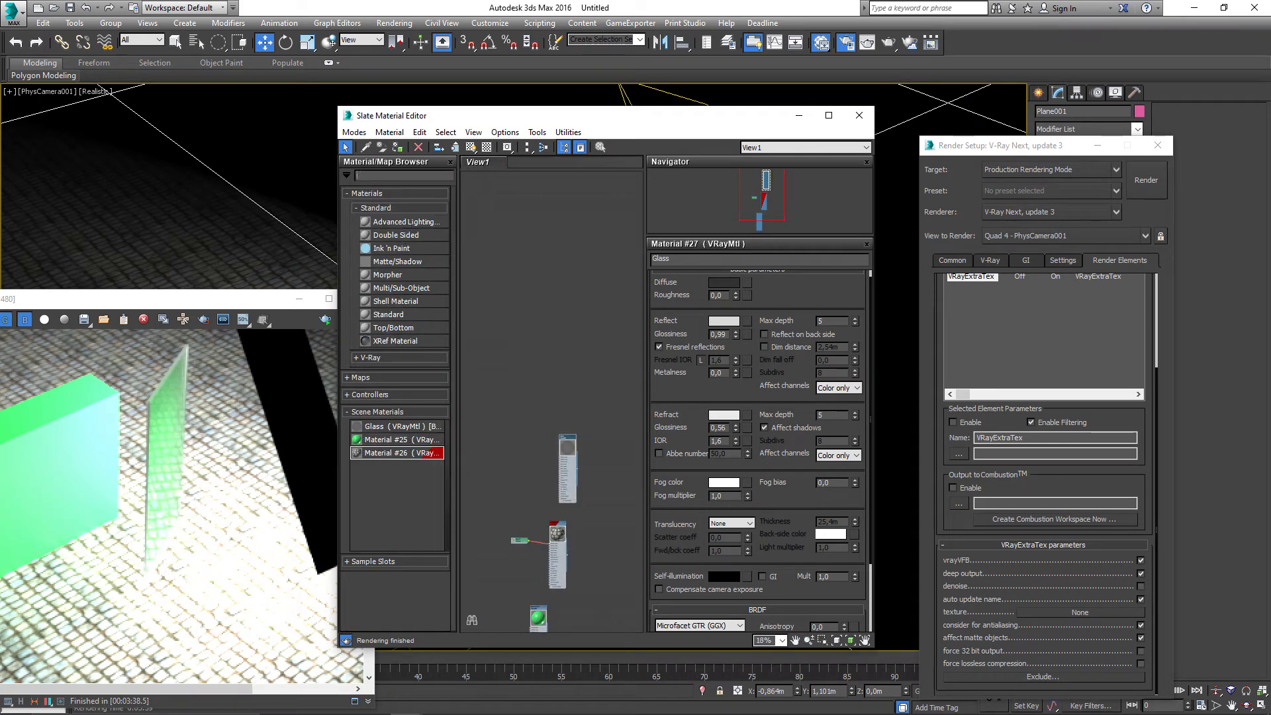
type("vraydi")
left_click_drag(377, 190, 520, 334)
scroll(515, 357, "up", 8)
double_click(557, 325)
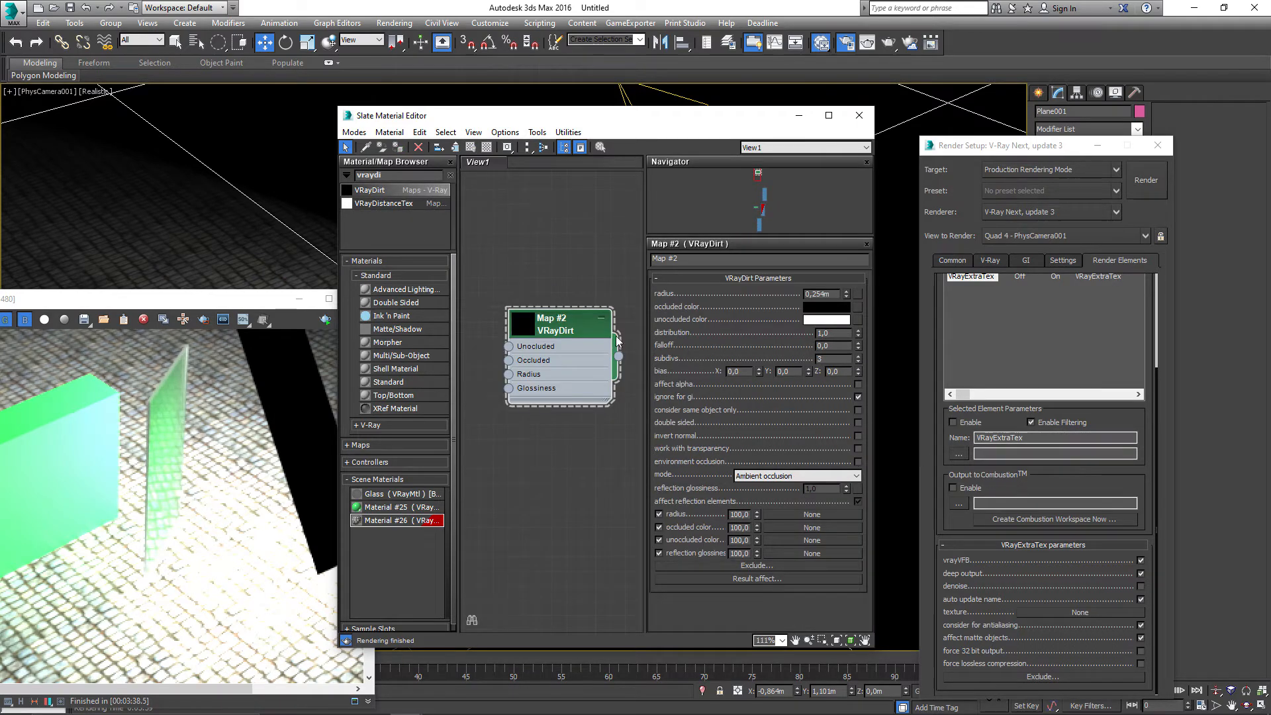
Step: Assign the VRayDirt map as an instance to the VRayExtraTex texture and rename the render element AO
left_click_drag(618, 356, 1080, 612)
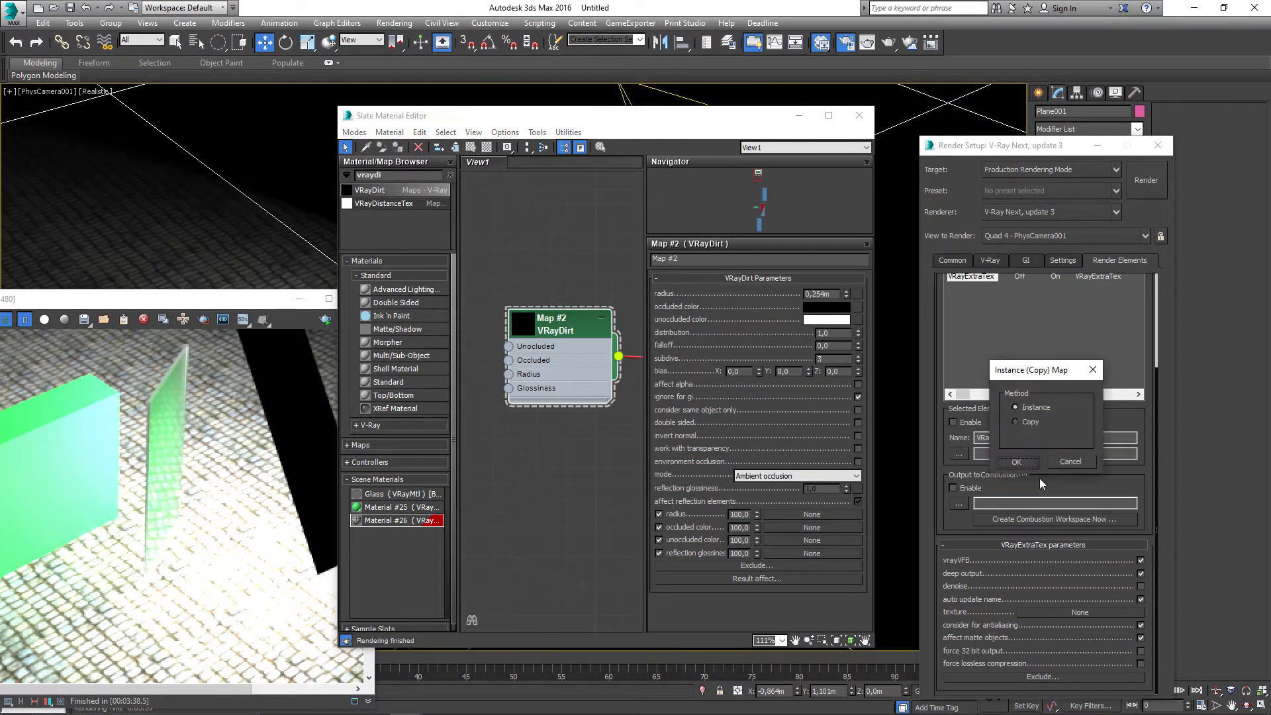
left_click(1020, 464)
left_click_drag(594, 115, 607, 508)
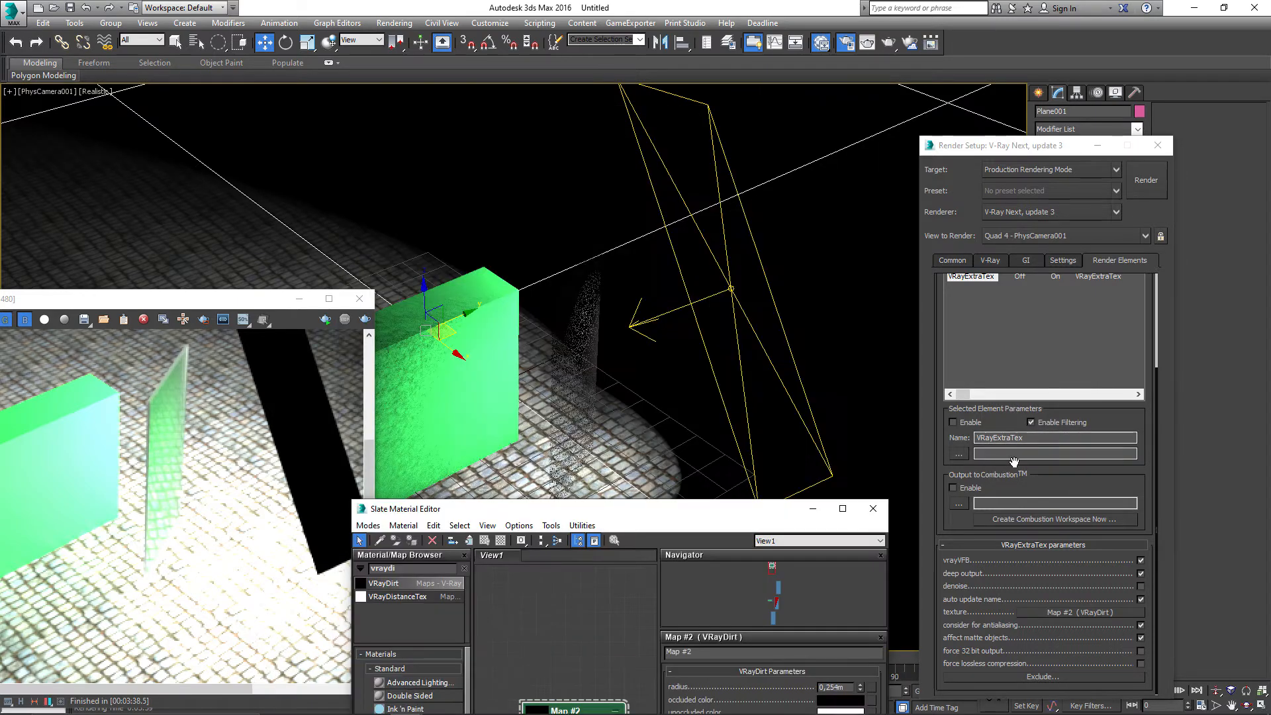
double_click(999, 438)
type("AO")
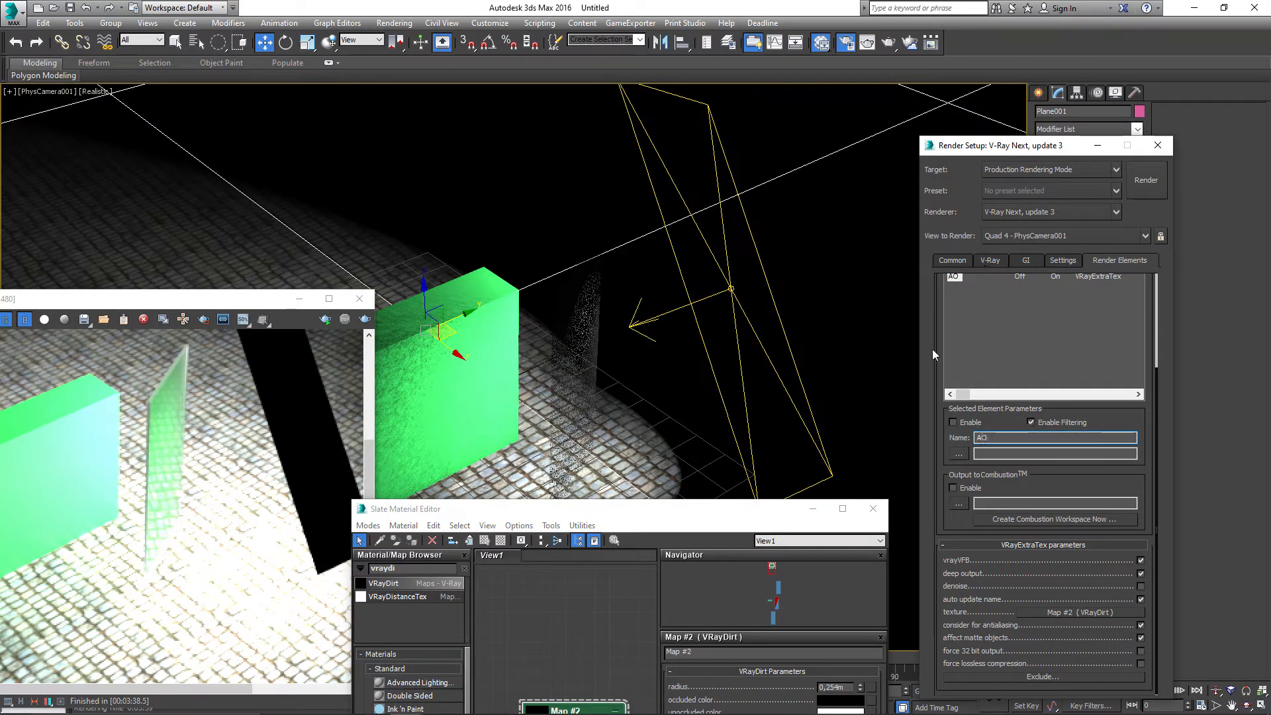
Step: Render the scene with the Cryptomatte and AO elements added
scroll(1067, 408, "up", 3)
left_click_drag(253, 299, 625, 201)
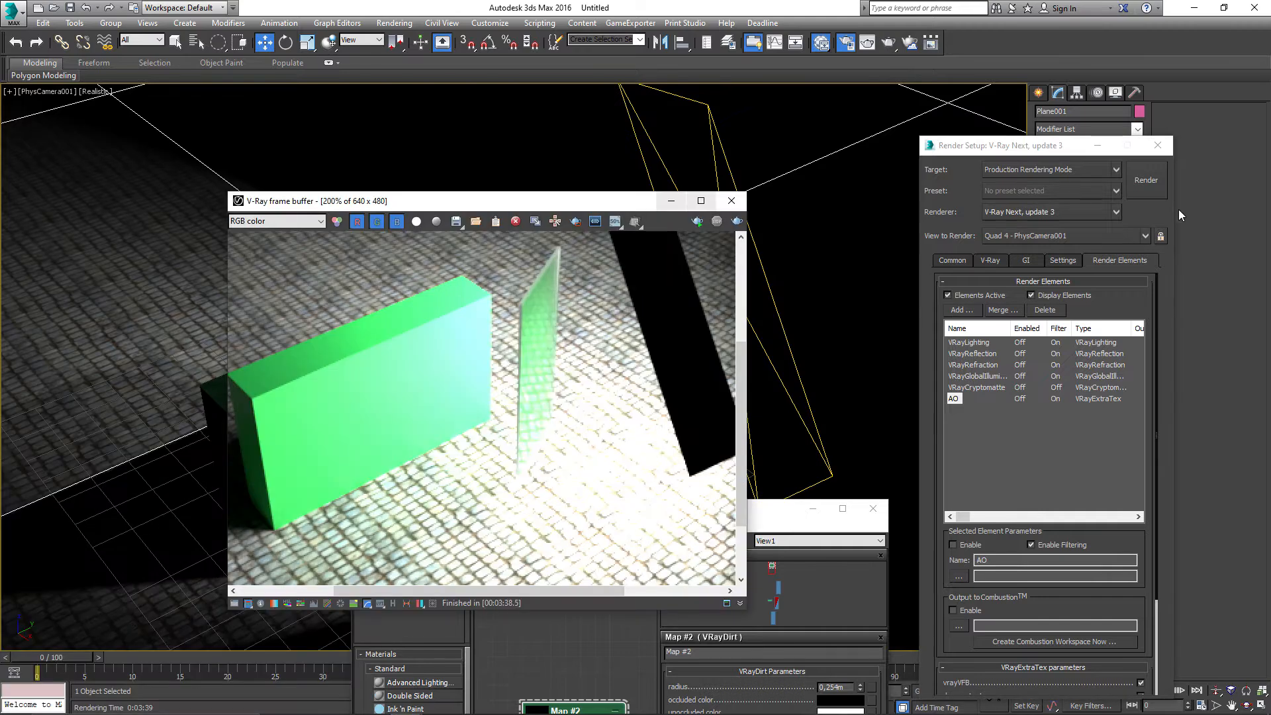
left_click(1146, 192)
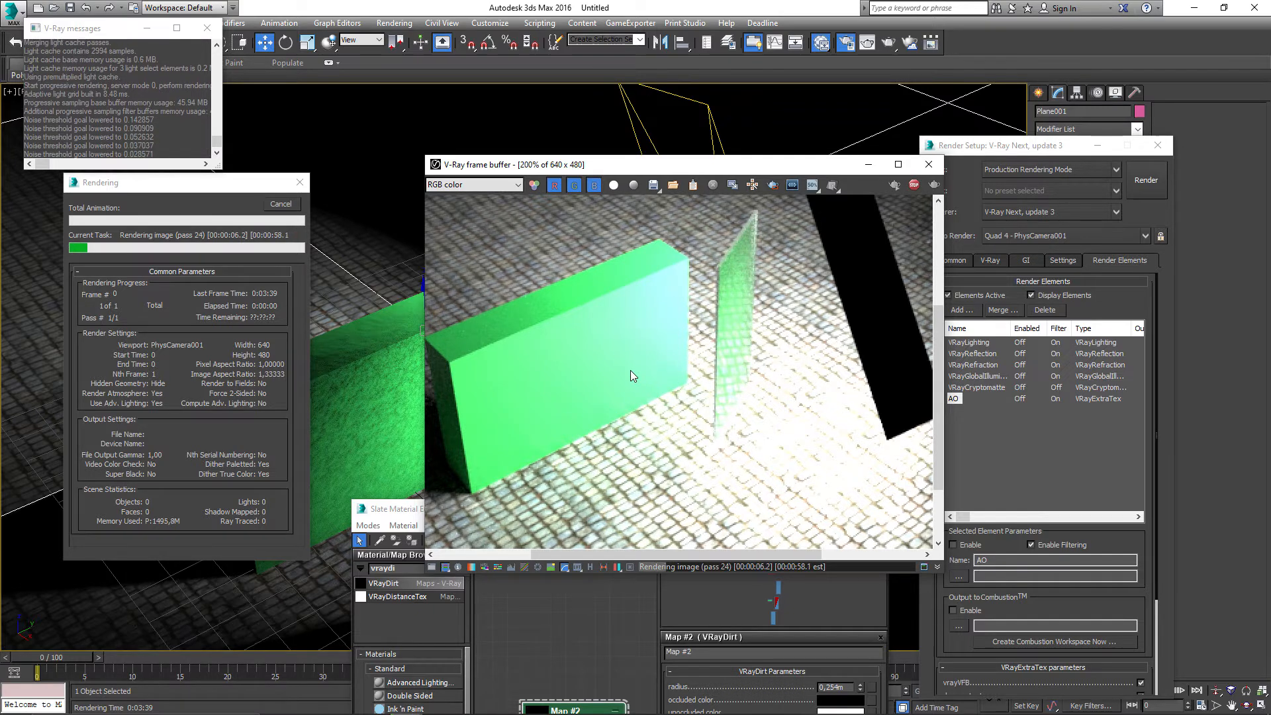
Step: View the AO pass in the frame buffer and compare it with the RGB color image
left_click(487, 187)
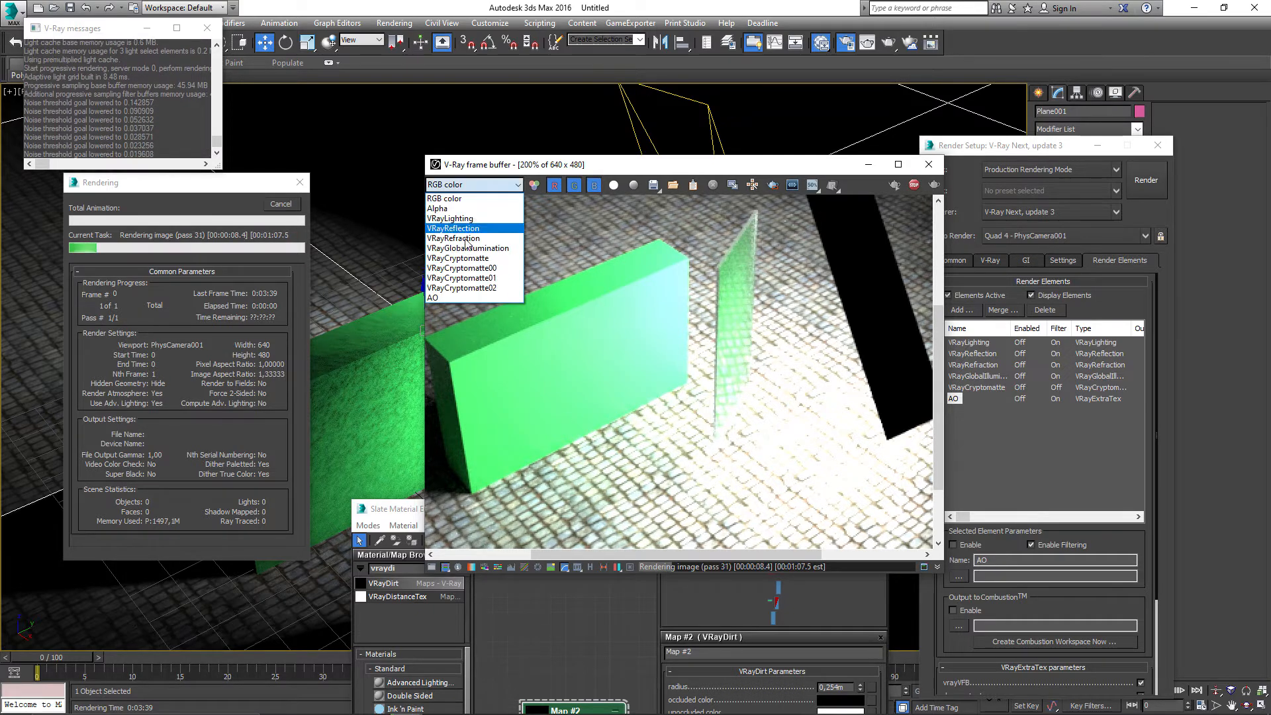
left_click(473, 299)
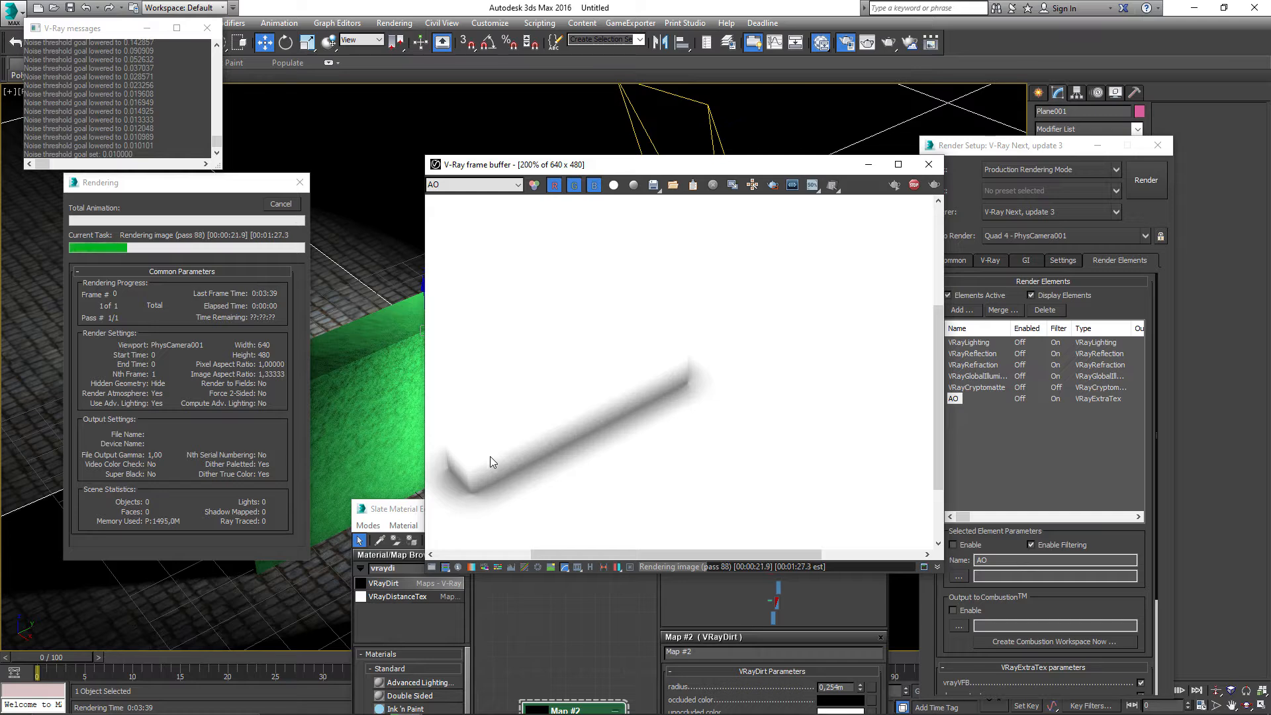
left_click(457, 185)
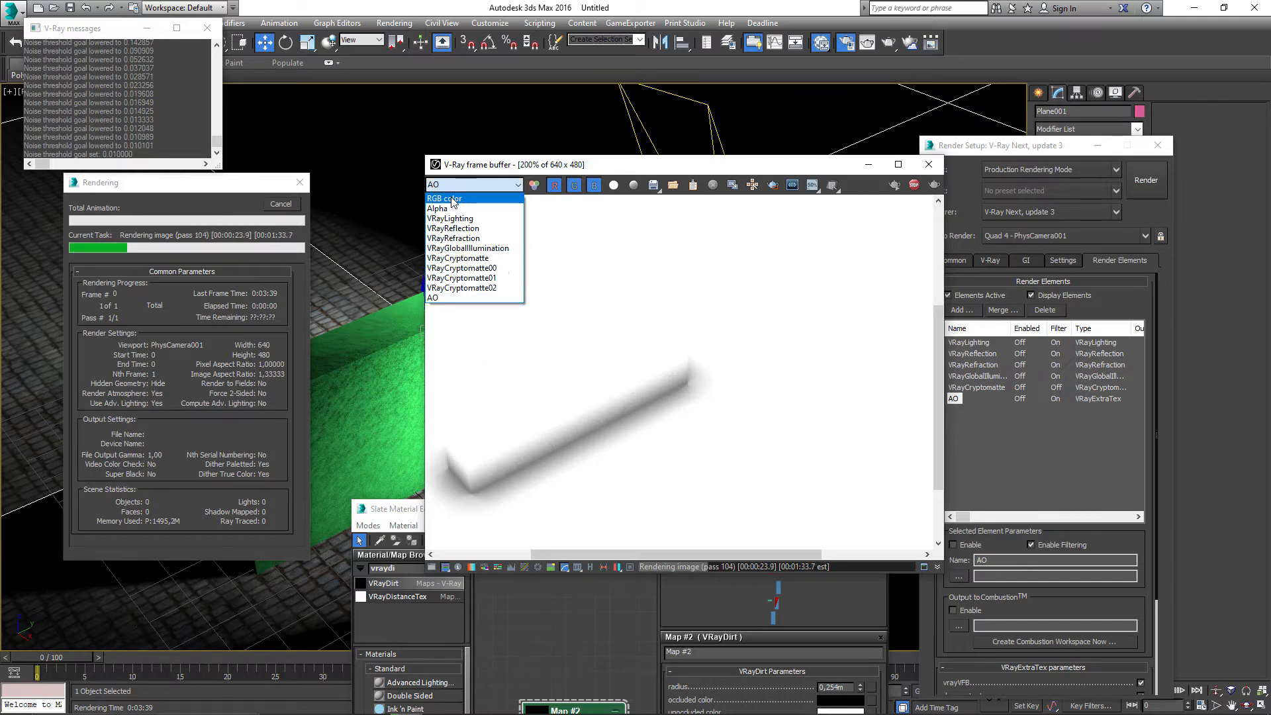
left_click(452, 199)
left_click(454, 186)
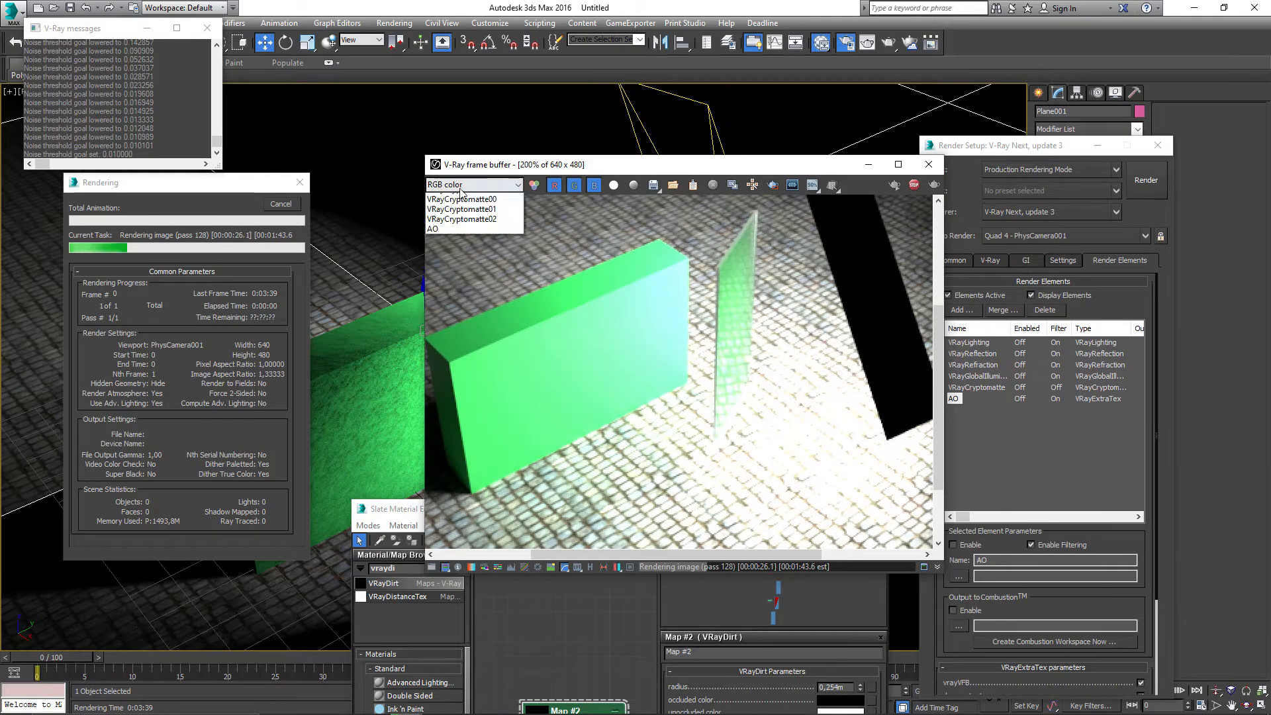
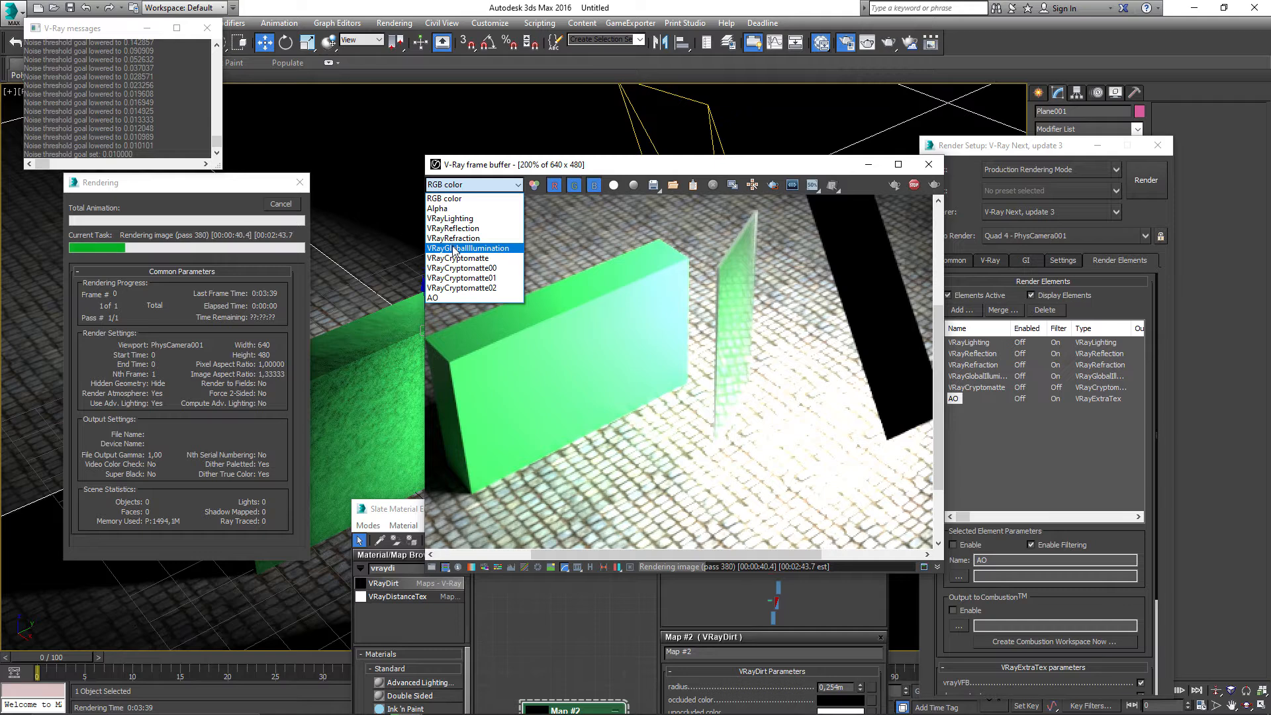
left_click(452, 298)
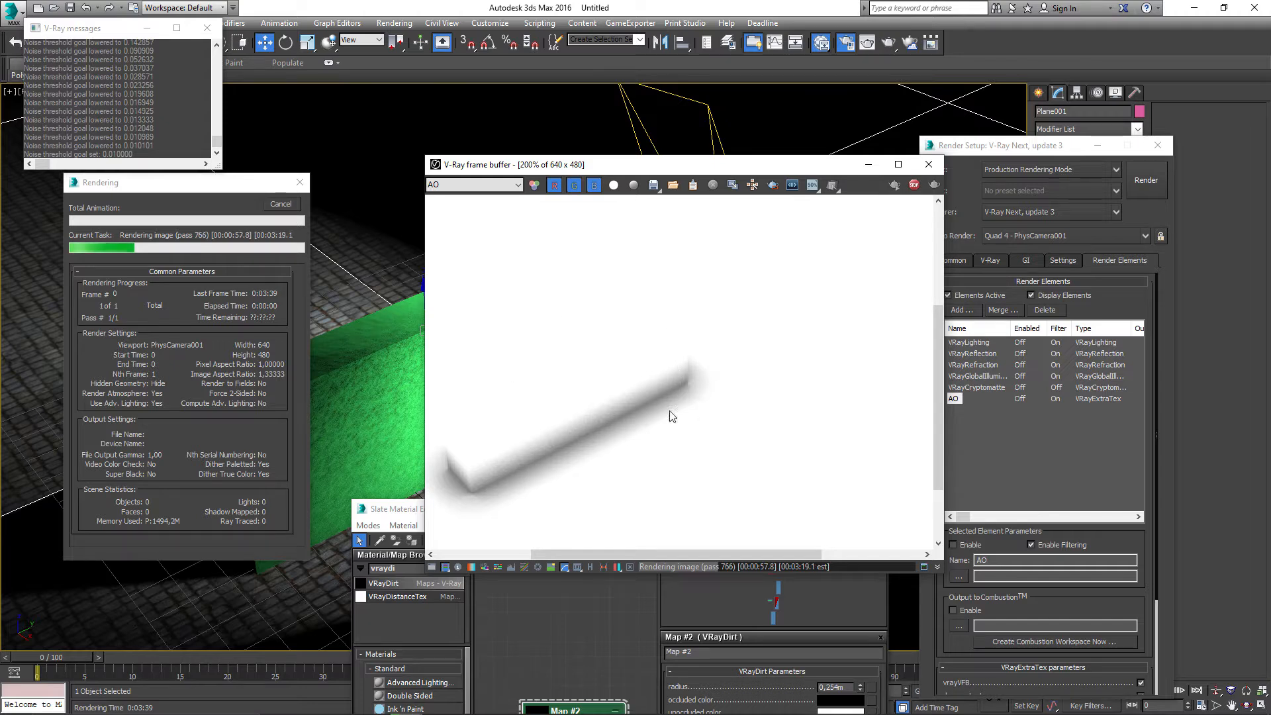
Step: Examine the VRayCryptomatte and VRayCryptomatte02 channels in the frame buffer
left_click(461, 185)
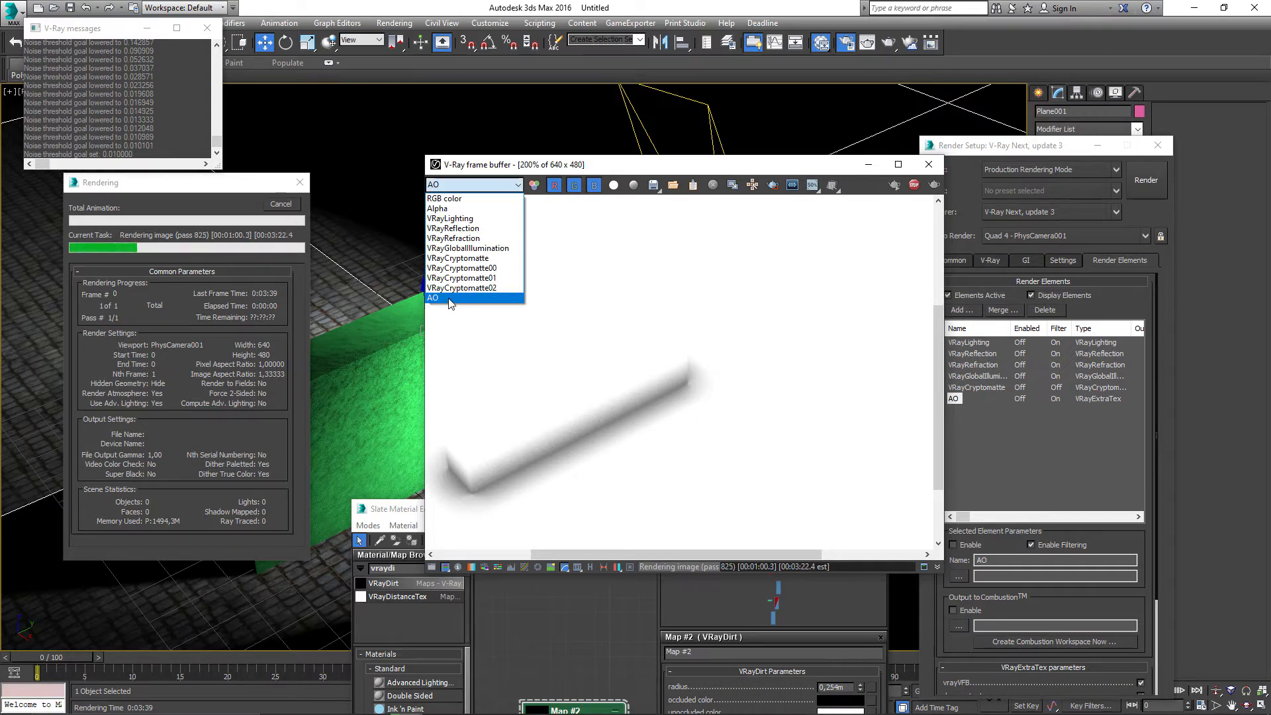
left_click(462, 258)
left_click(462, 185)
left_click(462, 312)
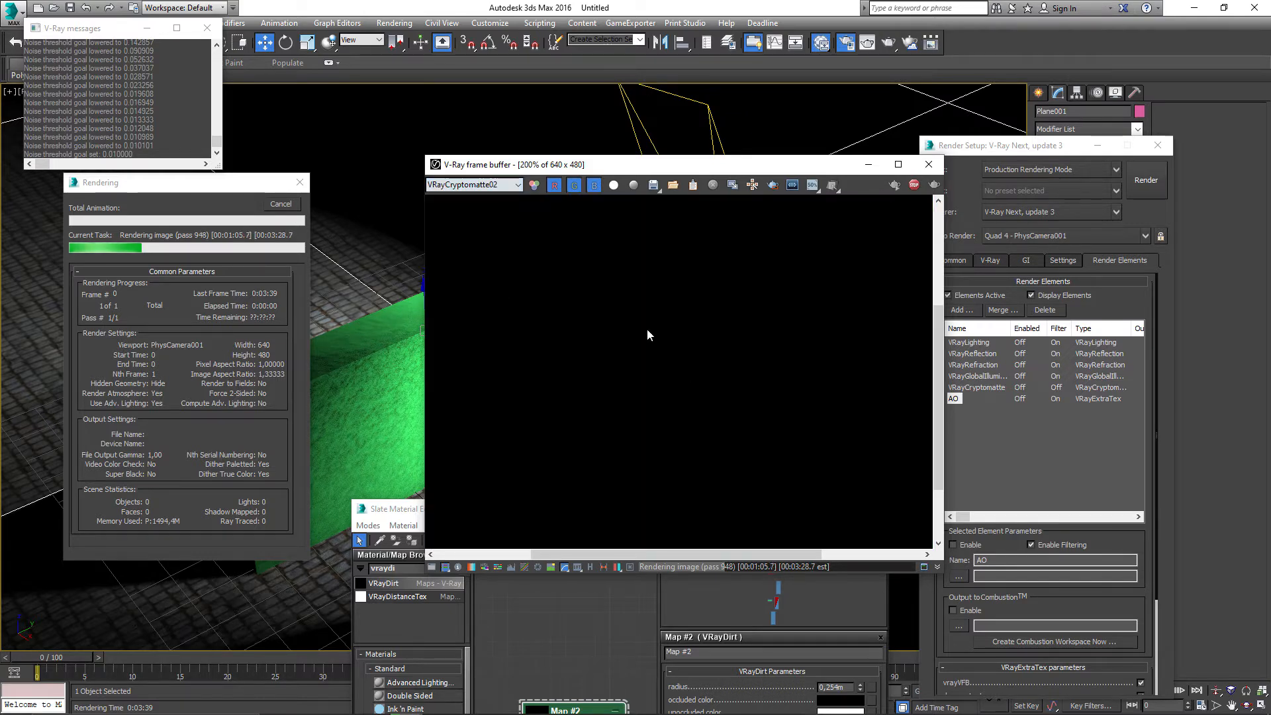
left_click(477, 188)
left_click(461, 257)
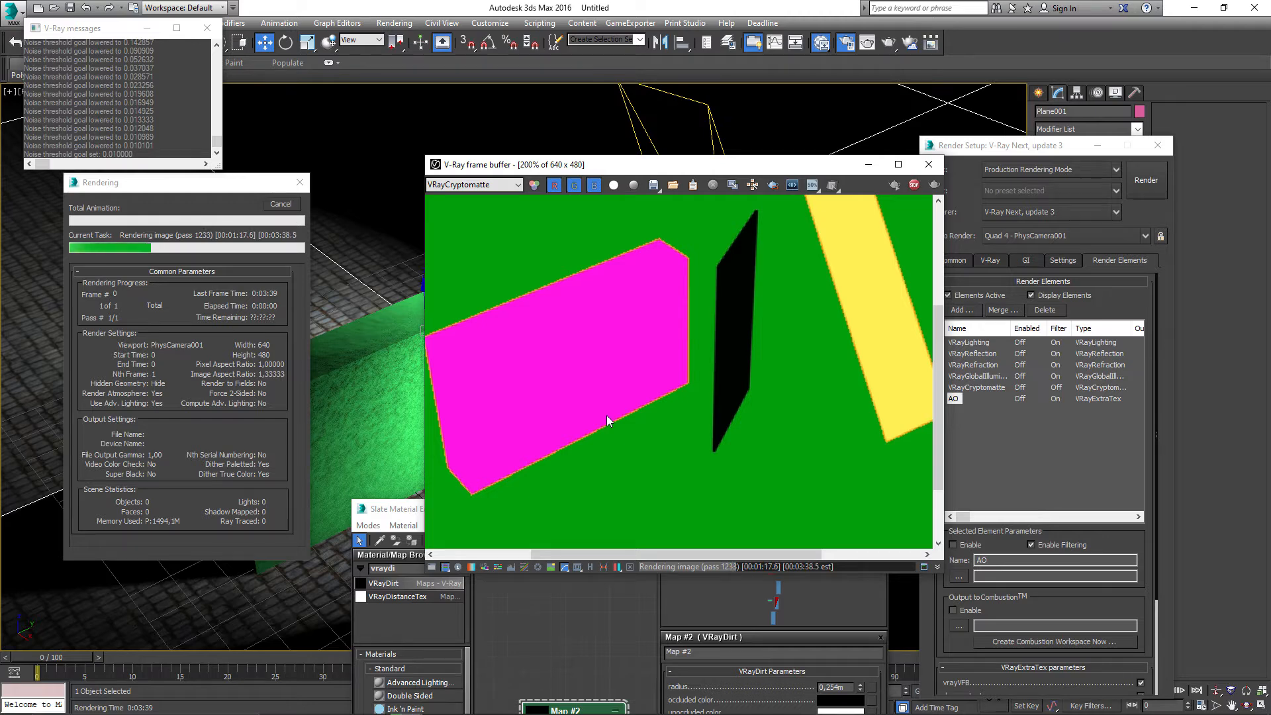
Step: Move the frame buffer aside and switch to After Effects
left_click_drag(489, 166, 790, 291)
mouse_move(735, 706)
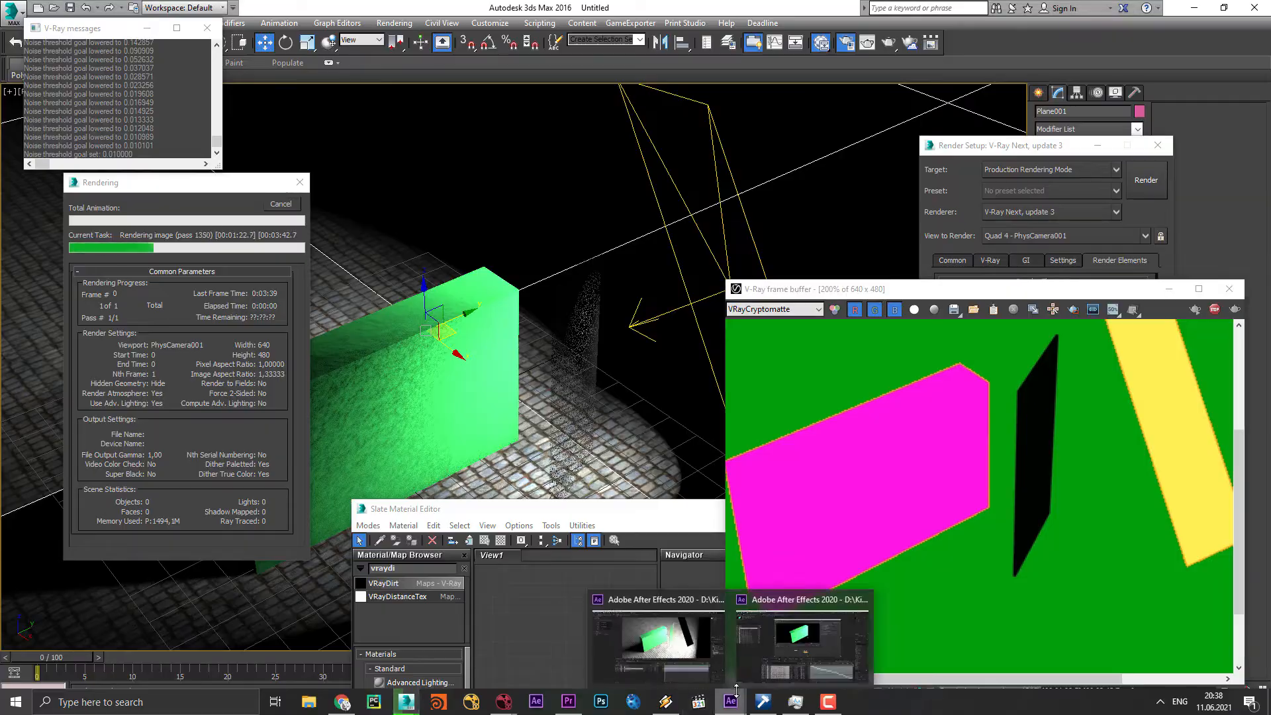
left_click(689, 668)
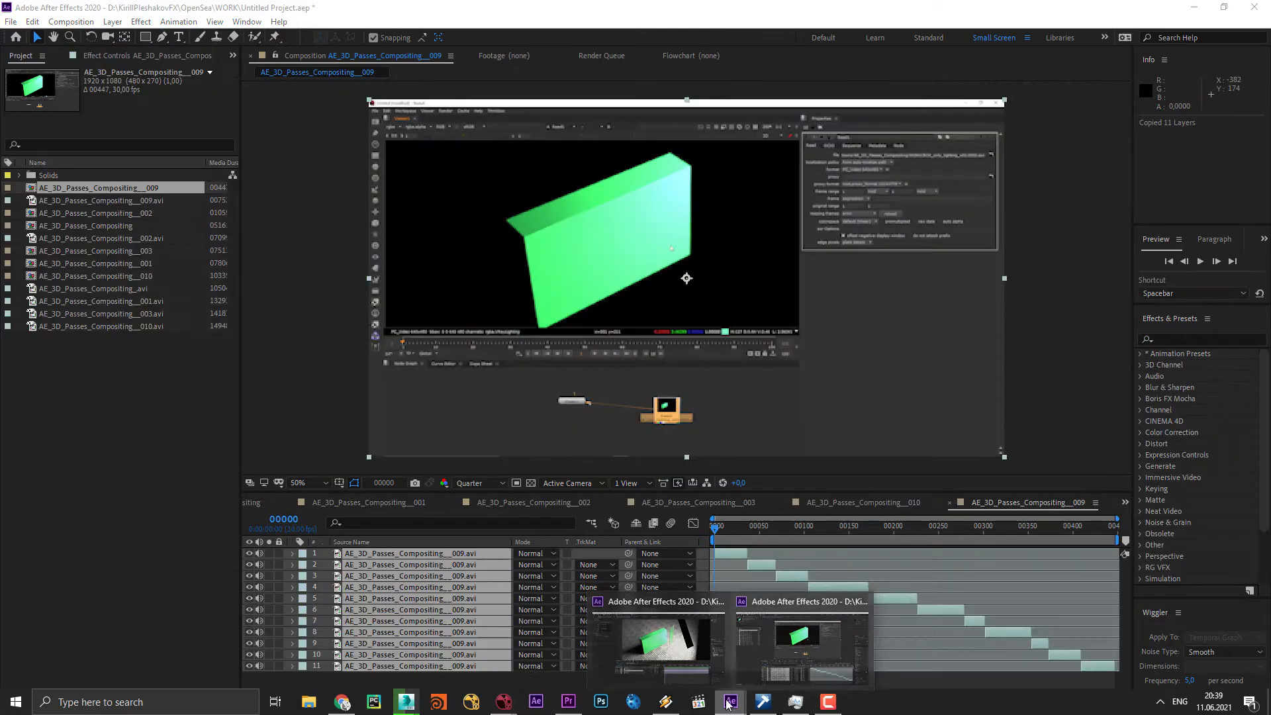
Step: Switch to the other After Effects window and launch an additional After Effects instance
left_click(812, 653)
key("super")
type("aft")
key("Return")
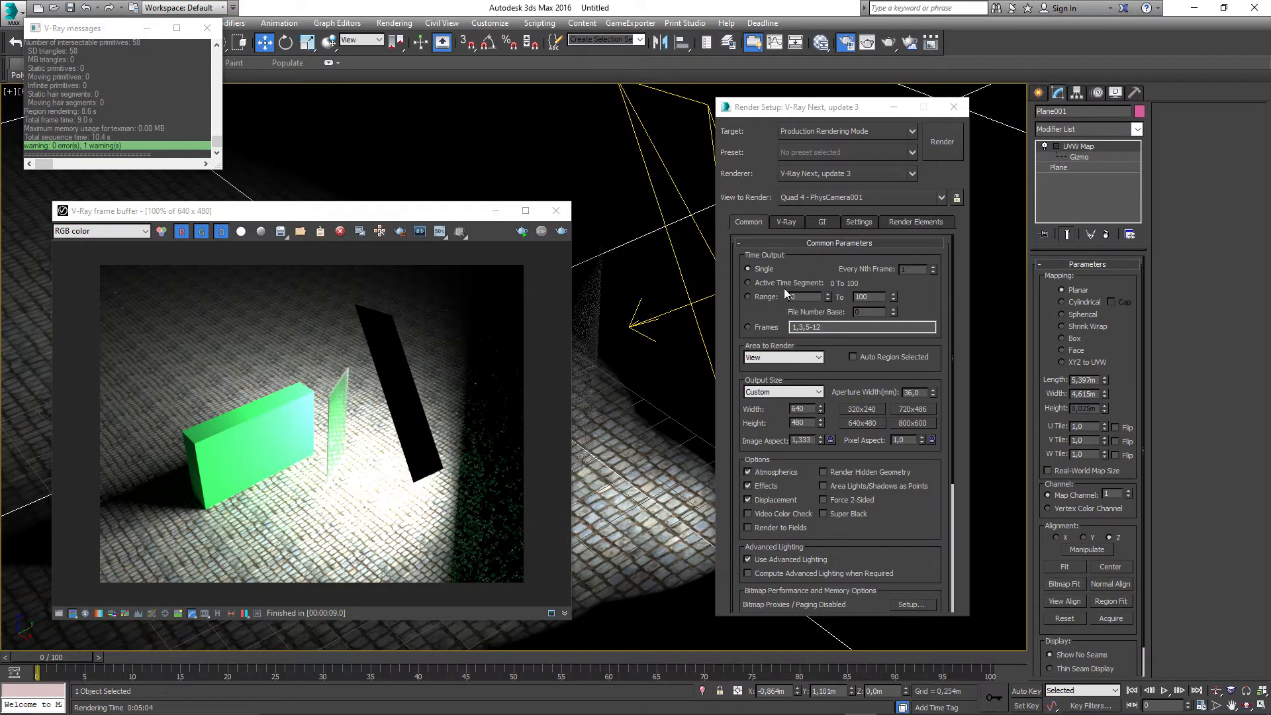
Step: In 3ds Max, delete the VRaySpecular render element and add VRaySpecular to the render elements again
left_click(918, 221)
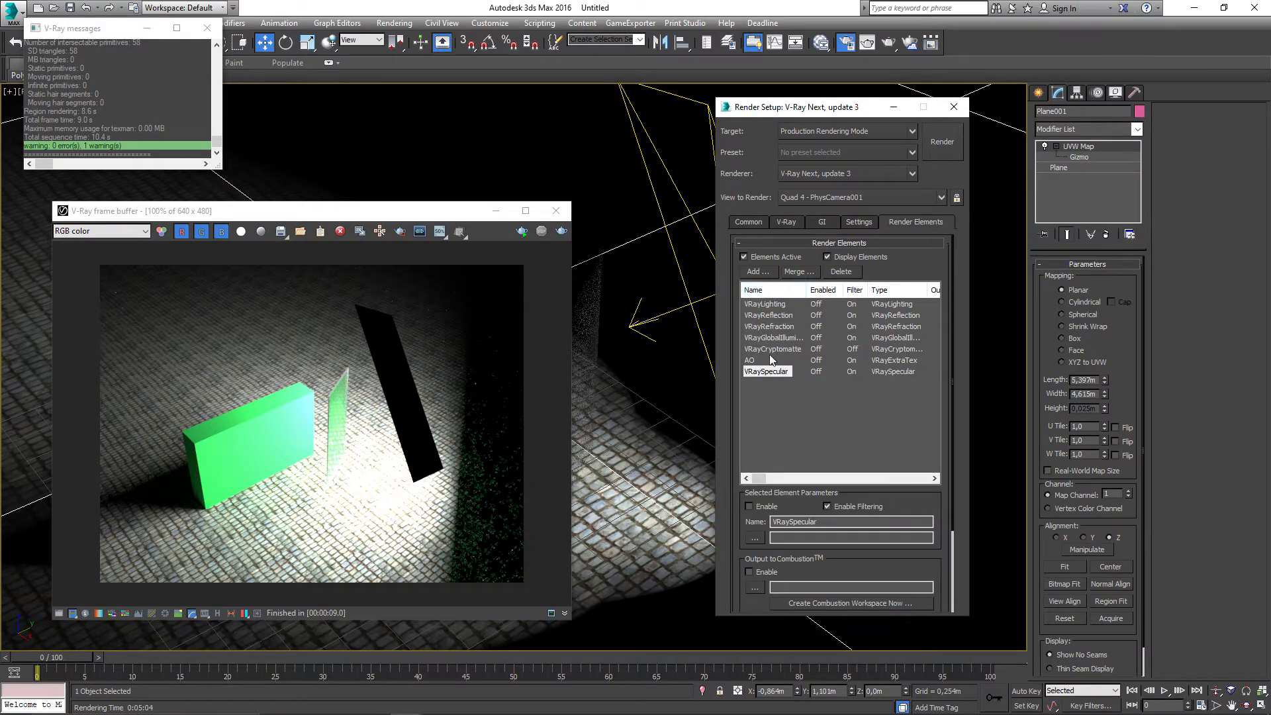
left_click(846, 271)
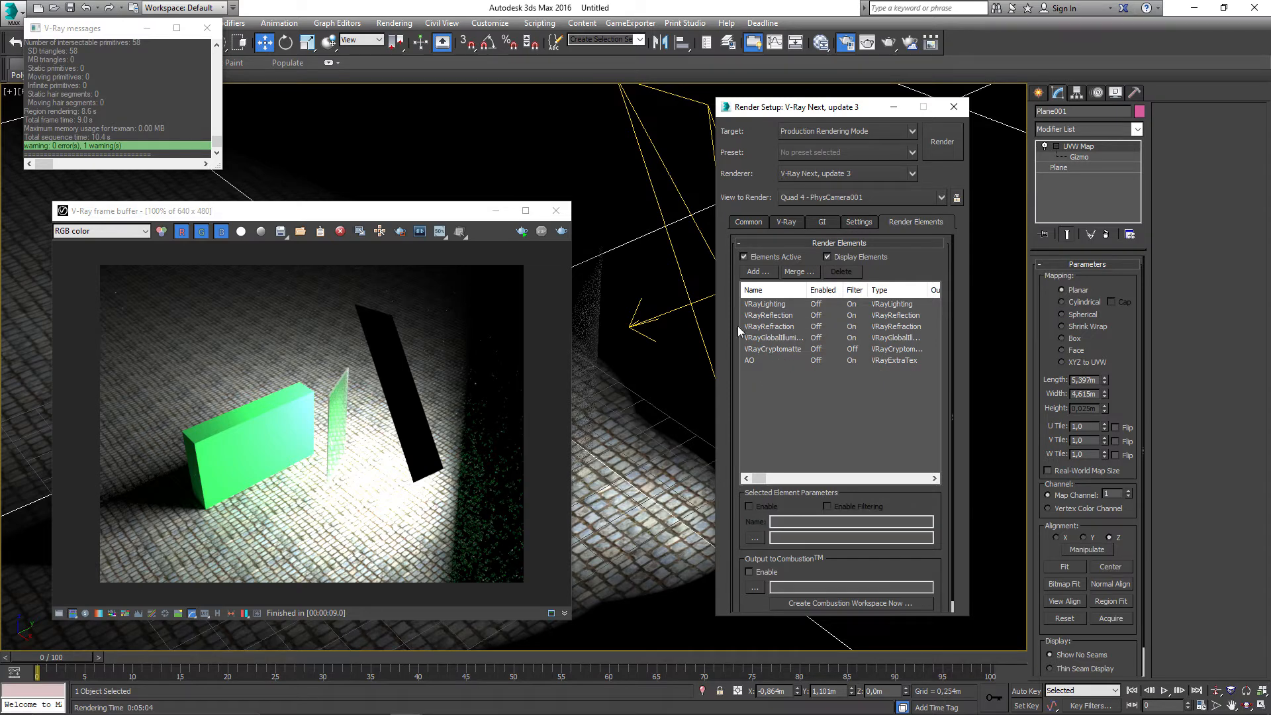
left_click(756, 271)
left_click_drag(943, 290, 935, 419)
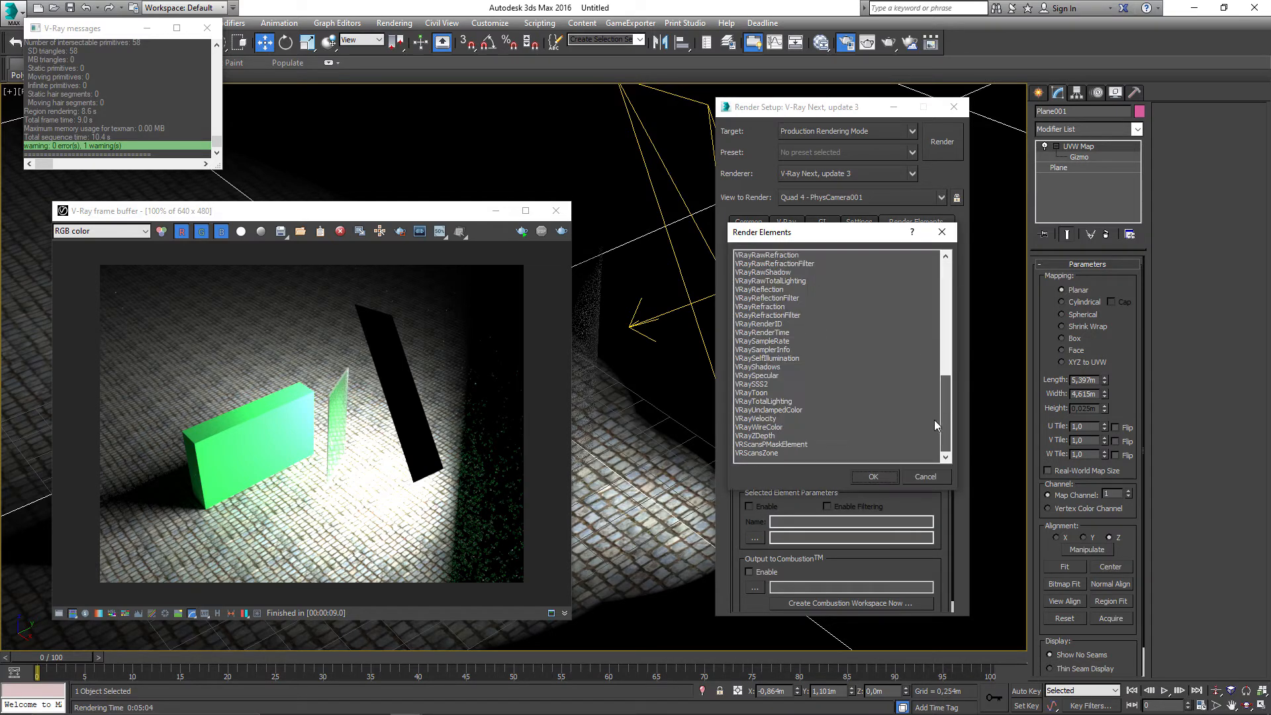
double_click(791, 390)
Step: Render the camera view, overwriting the existing file, and examine the VRaySpecular pass up close in the frame buffer
left_click(927, 142)
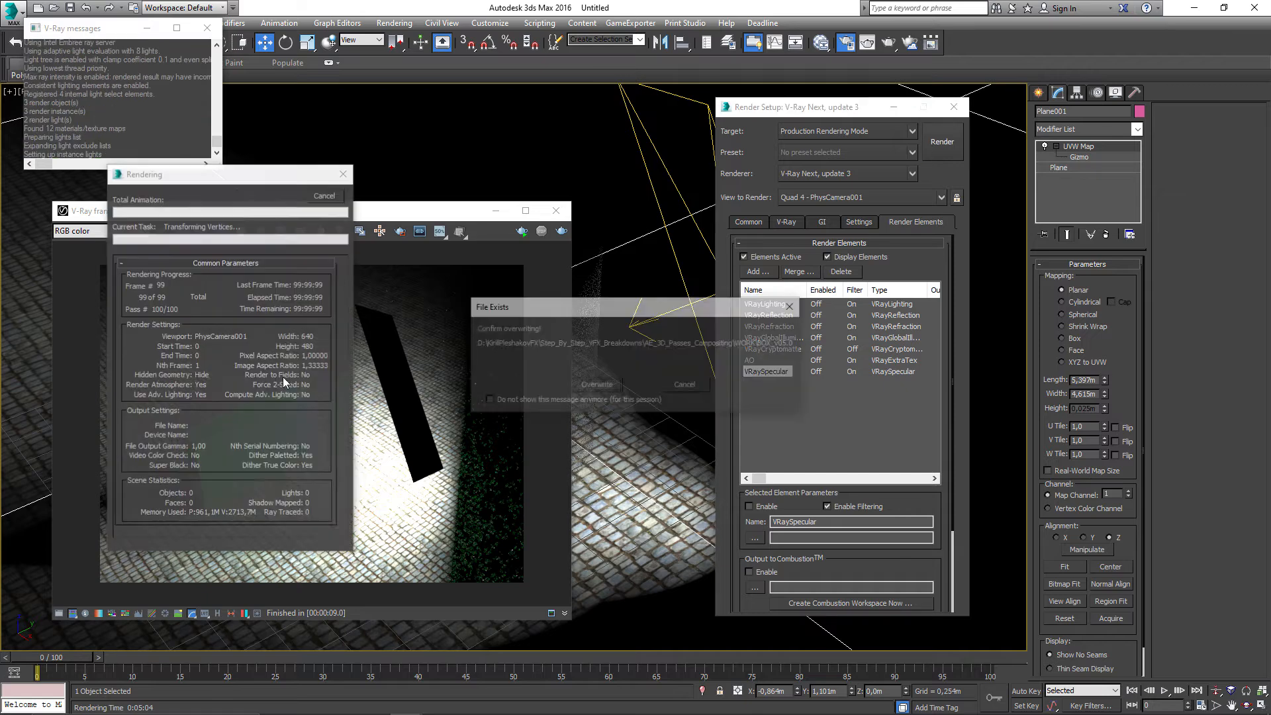
left_click(582, 392)
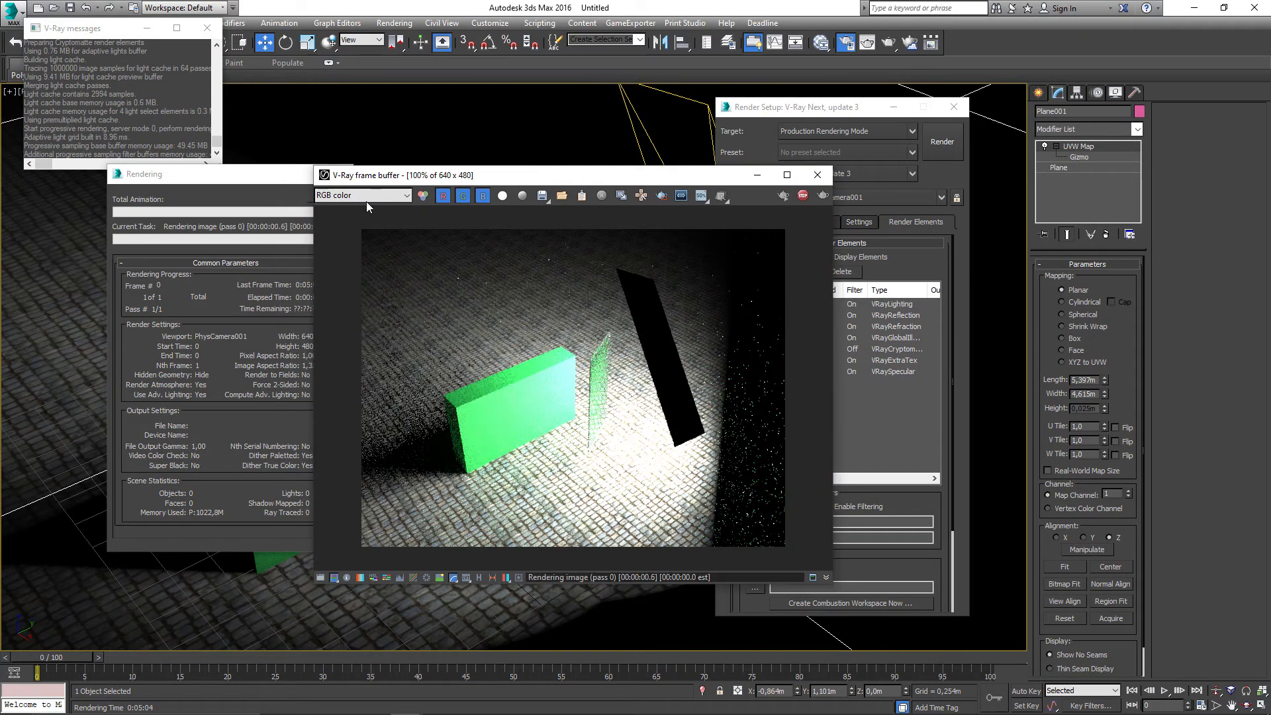
left_click(370, 196)
left_click(356, 319)
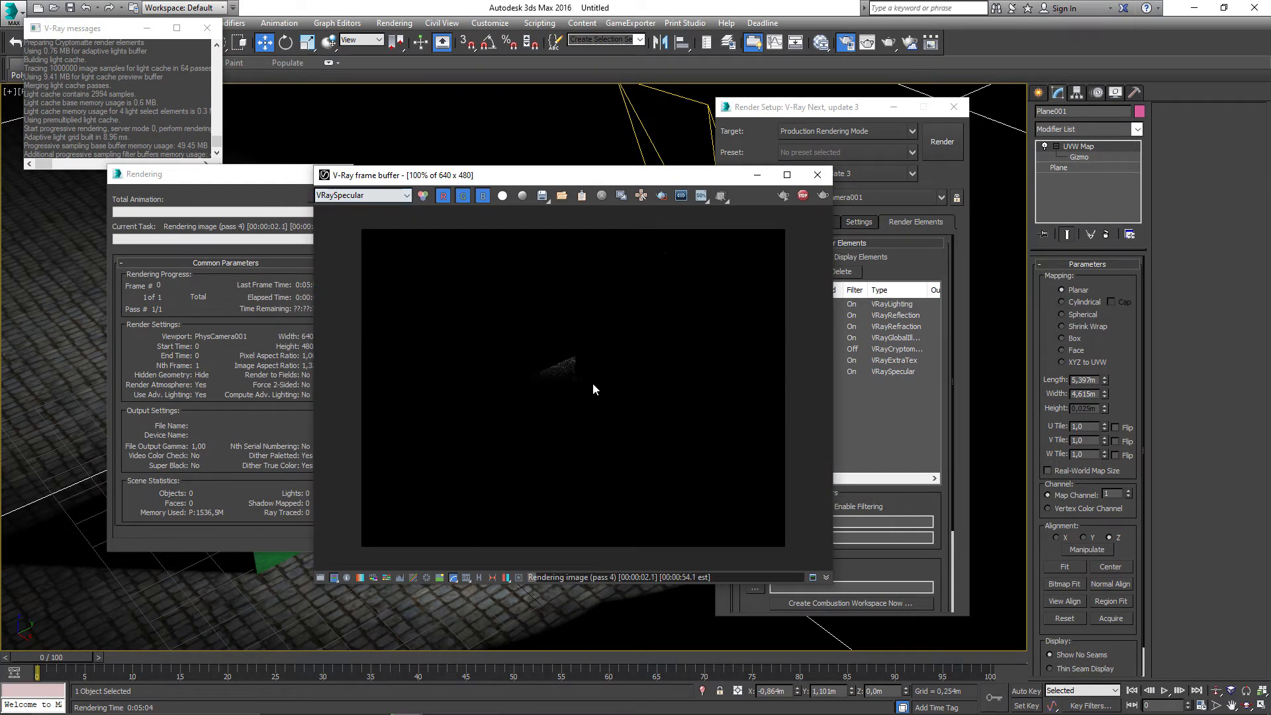
scroll(562, 374, "up", 2)
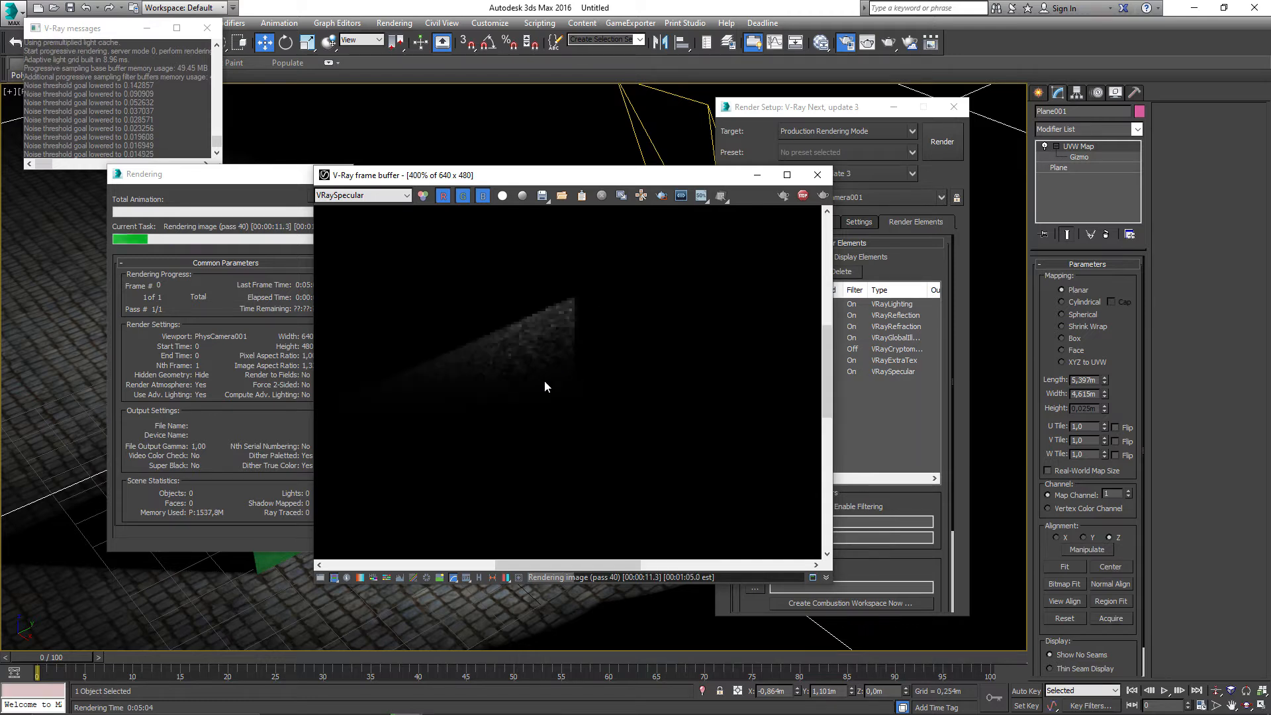
scroll(544, 380, "down", 1)
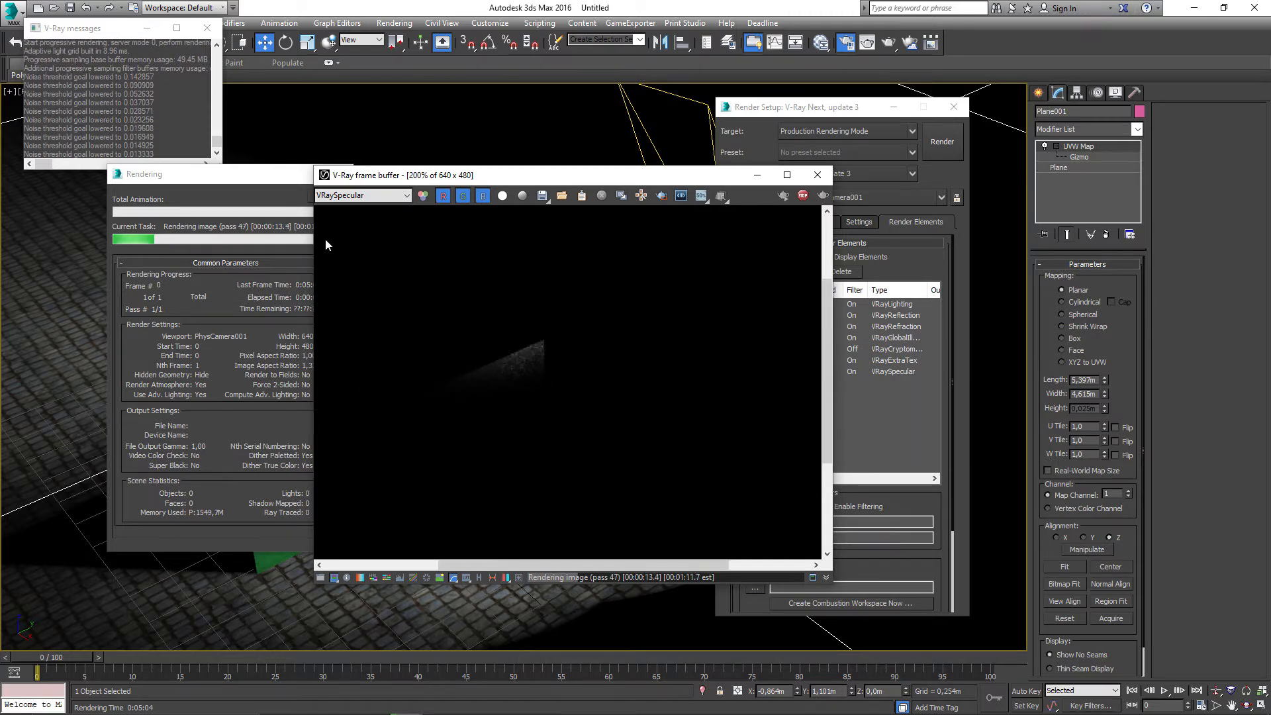
left_click(395, 197)
left_click(507, 335)
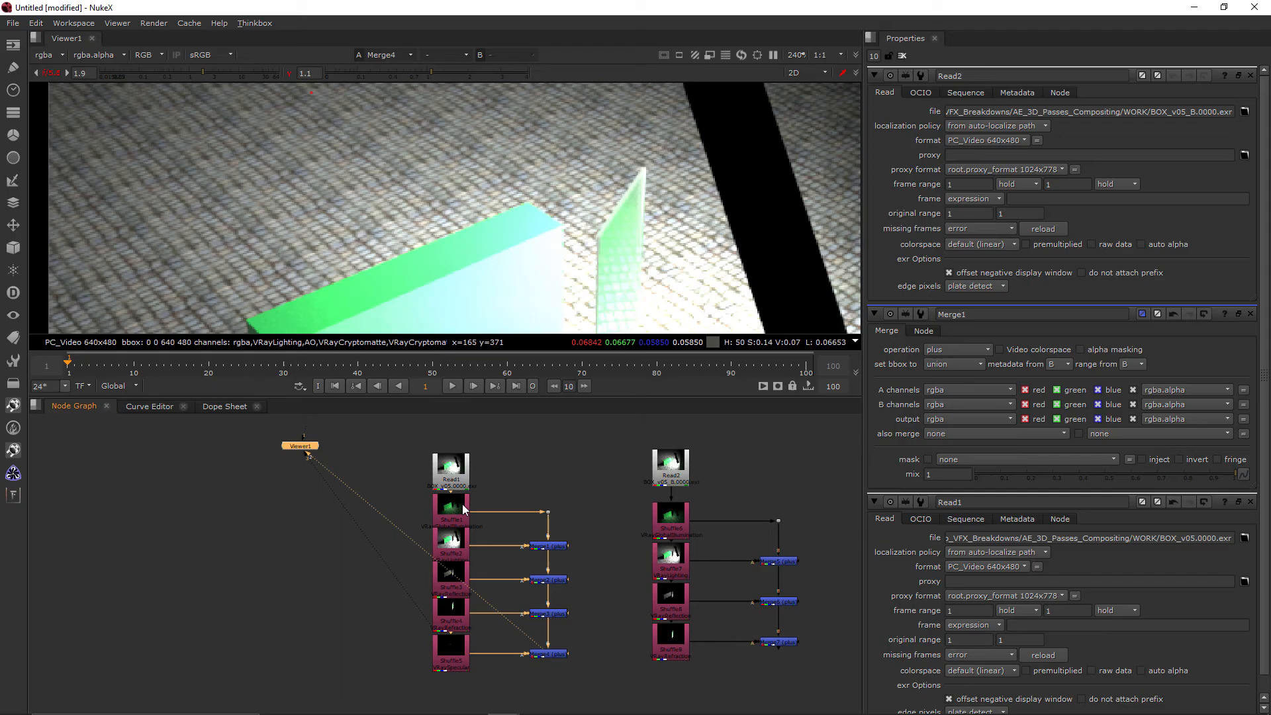
Step: In Nuke, lower the viewer gamma to 0.33 and examine the corner of the box in the Merge4 result
scroll(399, 82, "up", 5)
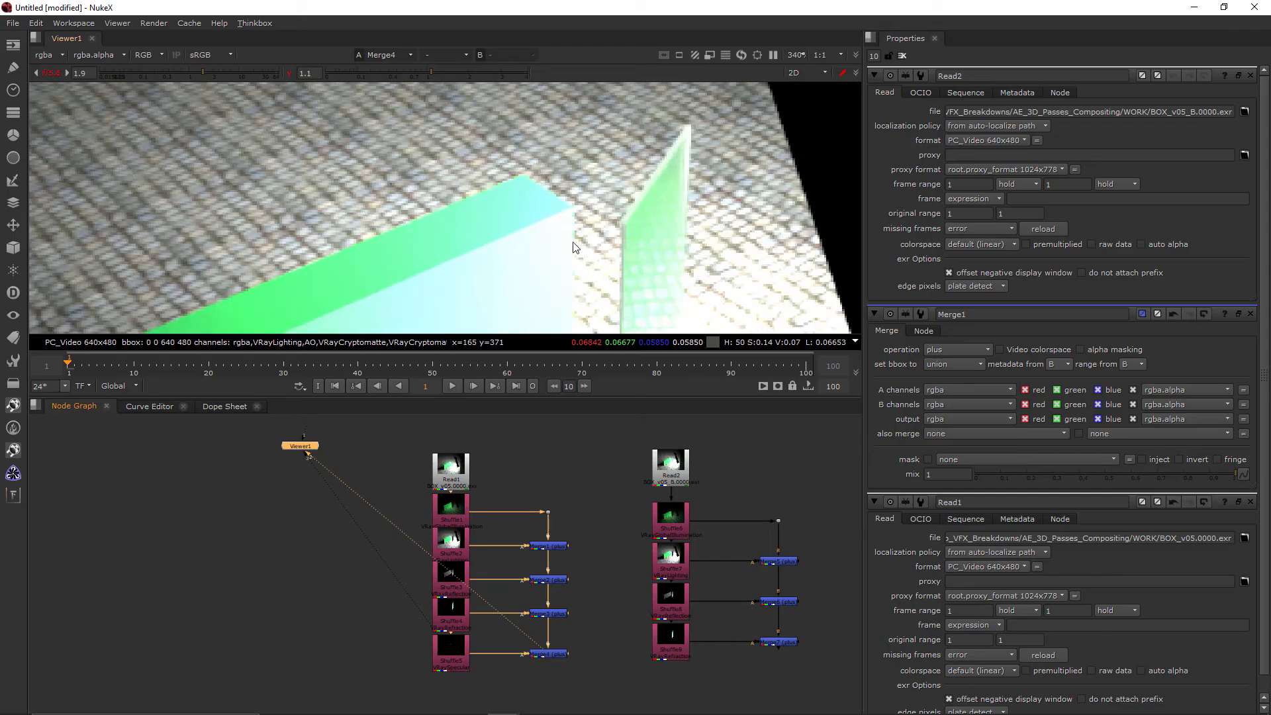
left_click_drag(405, 73, 383, 74)
scroll(460, 229, "up", 3)
left_click_drag(501, 243, 535, 212)
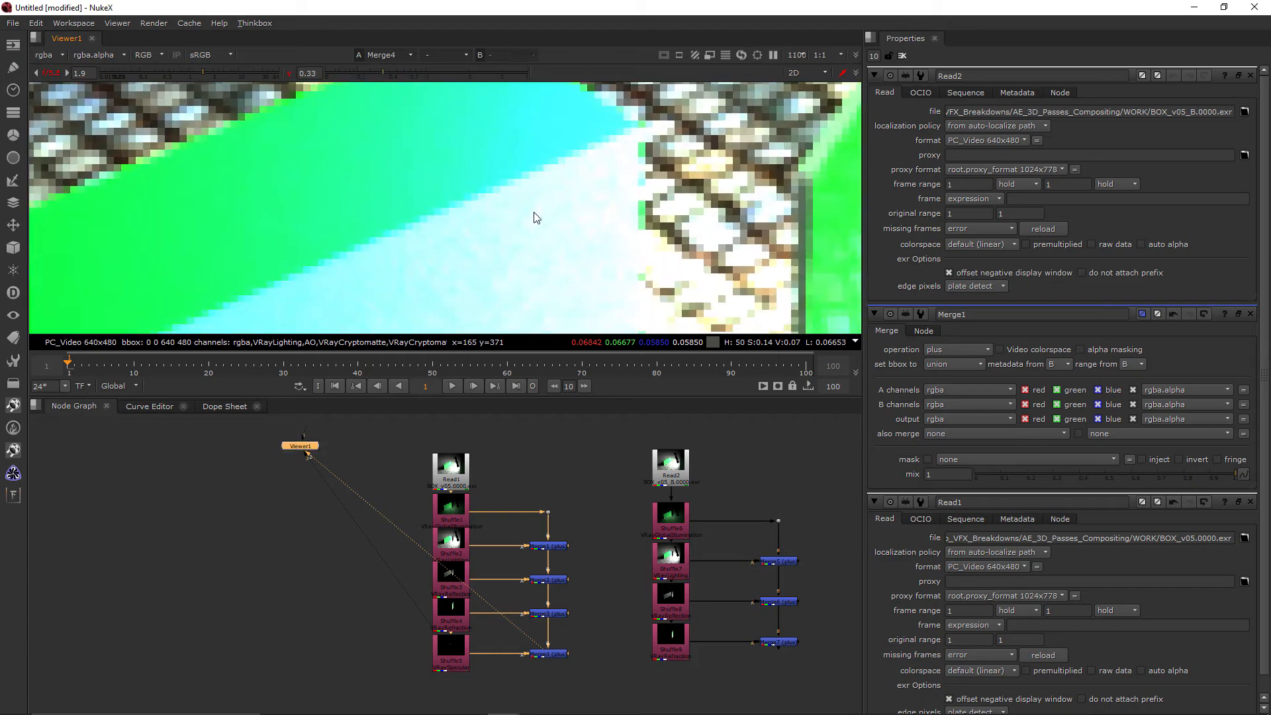
Step: Switch to 3ds Max and add the VRaySpecular render element
key("alt+Tab")
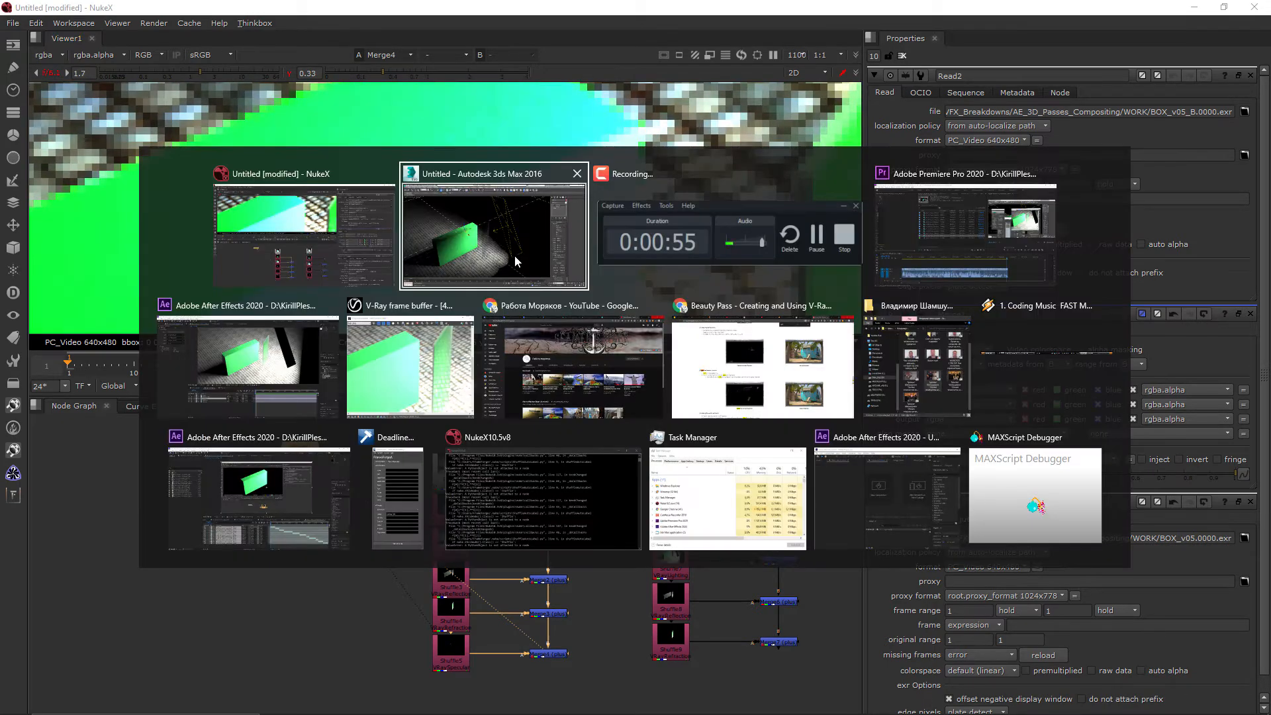
left_click(905, 262)
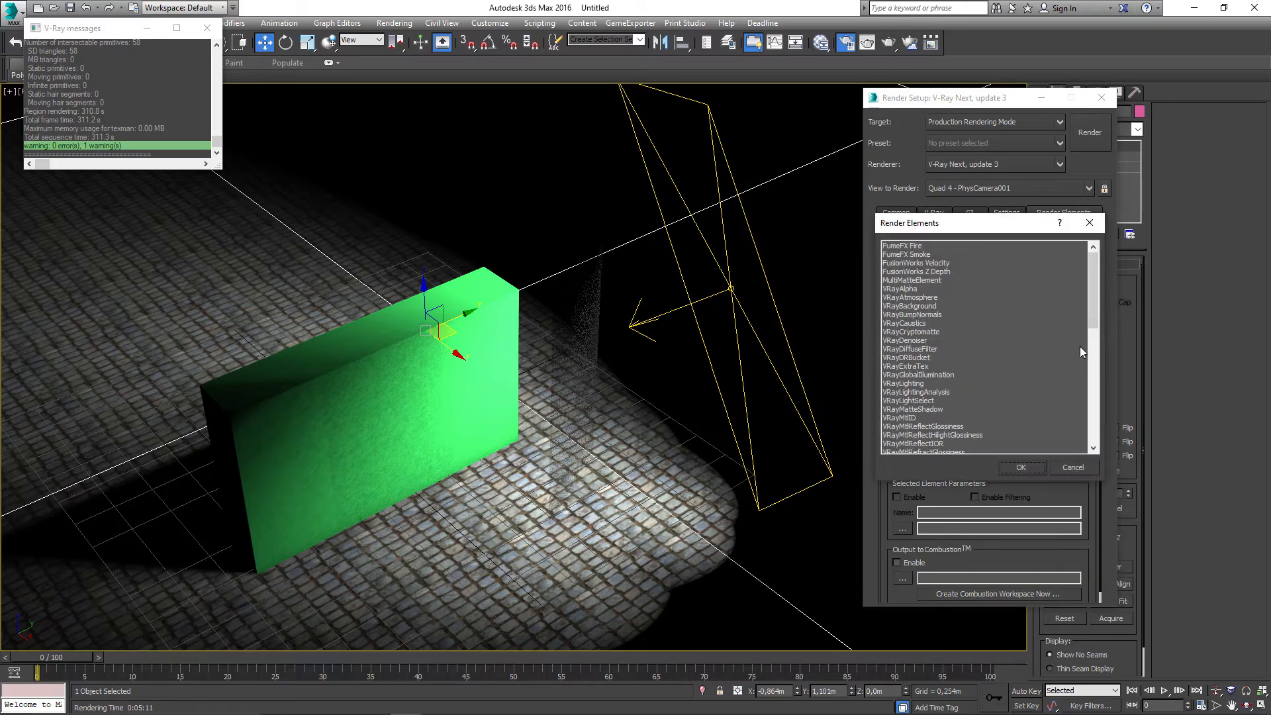
scroll(1079, 358, "down", 15)
double_click(906, 366)
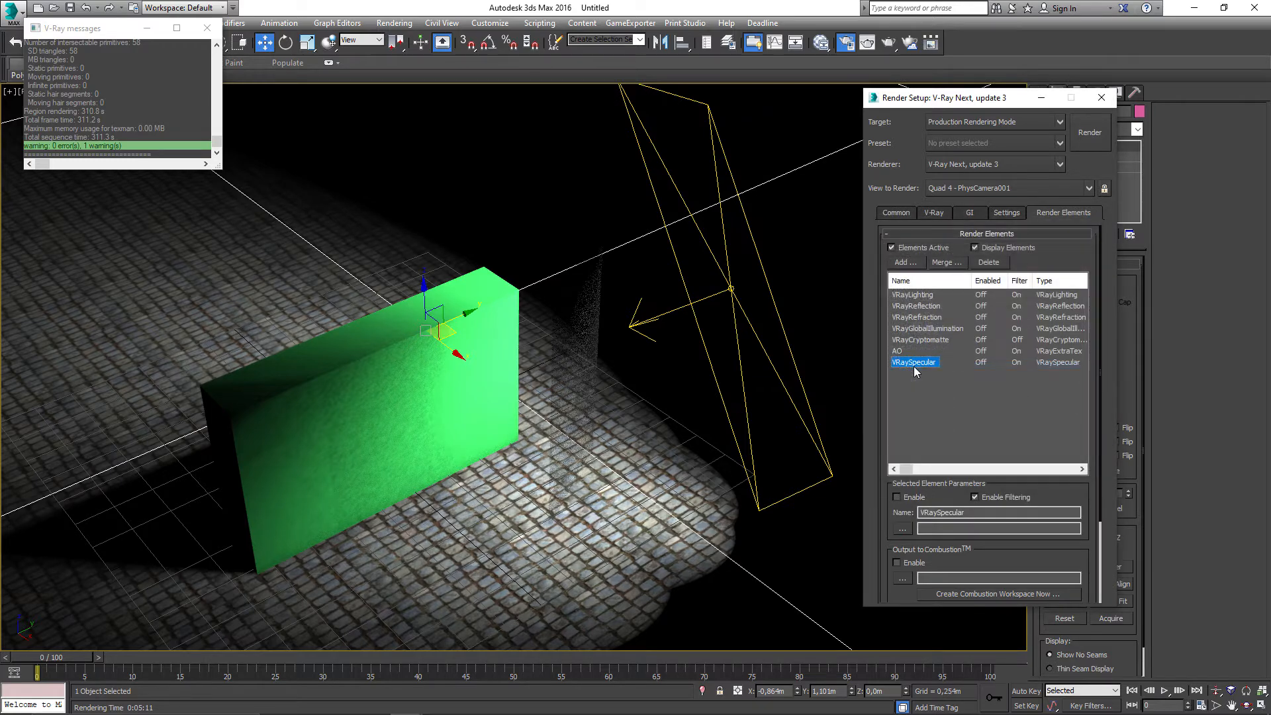
Step: Set the Reflect color of Material #25 to black in the Slate Material Editor
left_click(821, 44)
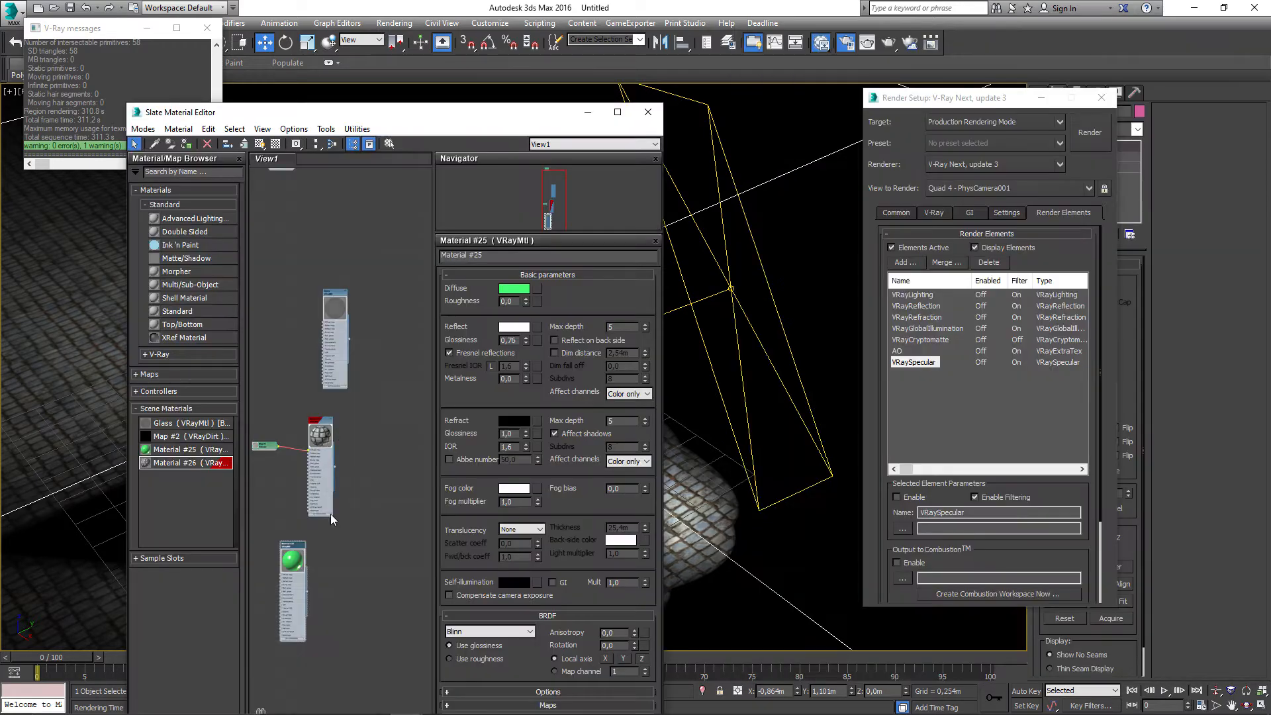
scroll(405, 315, "down", 2)
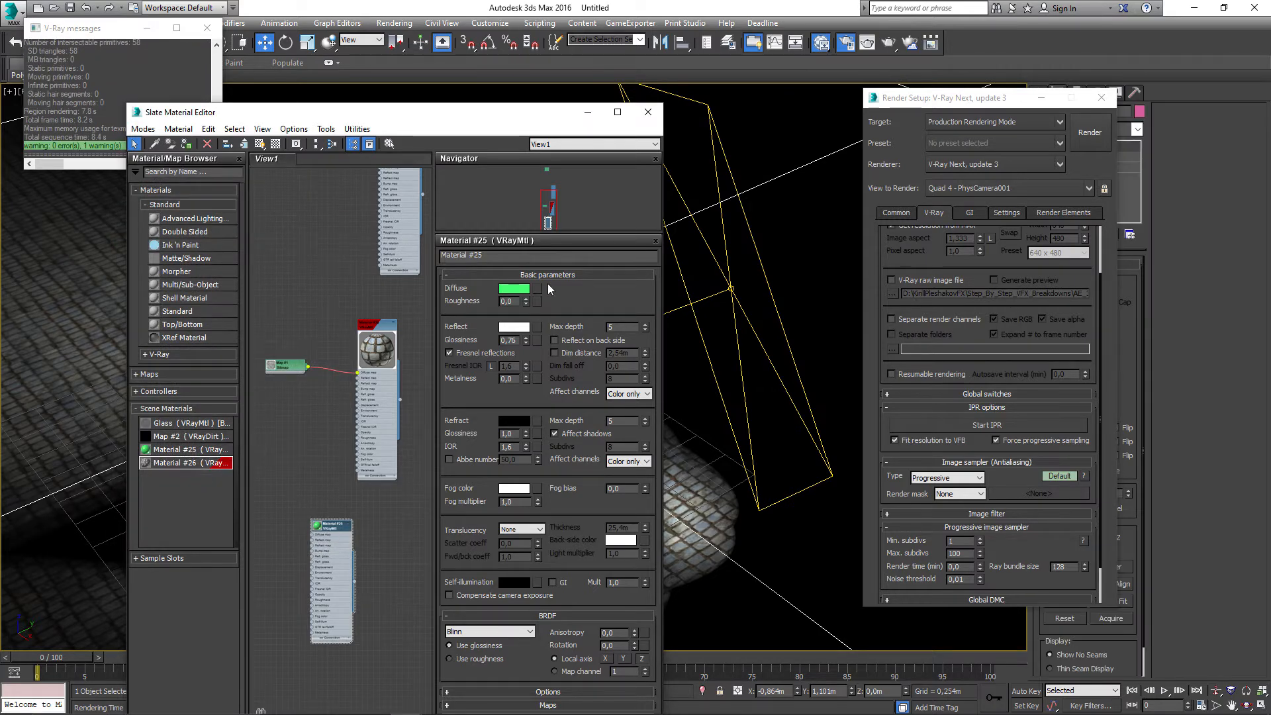
left_click(517, 328)
left_click(423, 153)
left_click(489, 198)
left_click(507, 328)
left_click(489, 197)
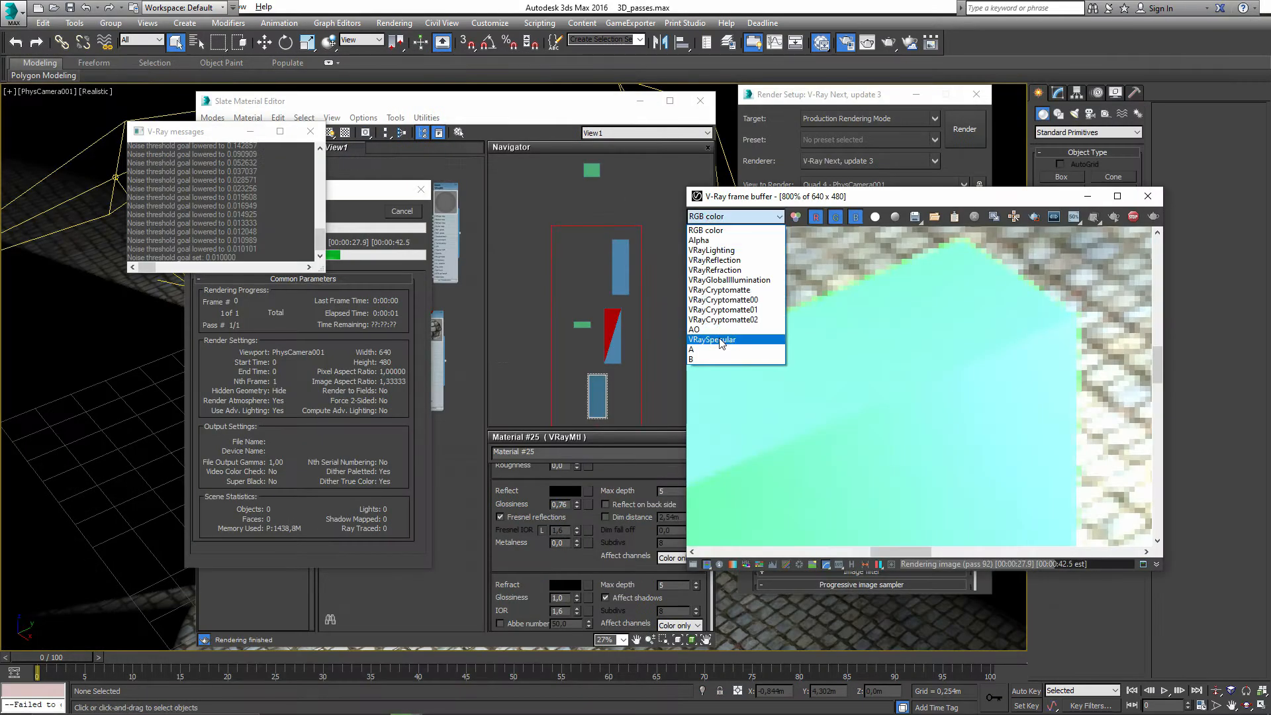
Step: View the VRaySpecular channel and the VRayReflection channel in the frame buffer
left_click(725, 342)
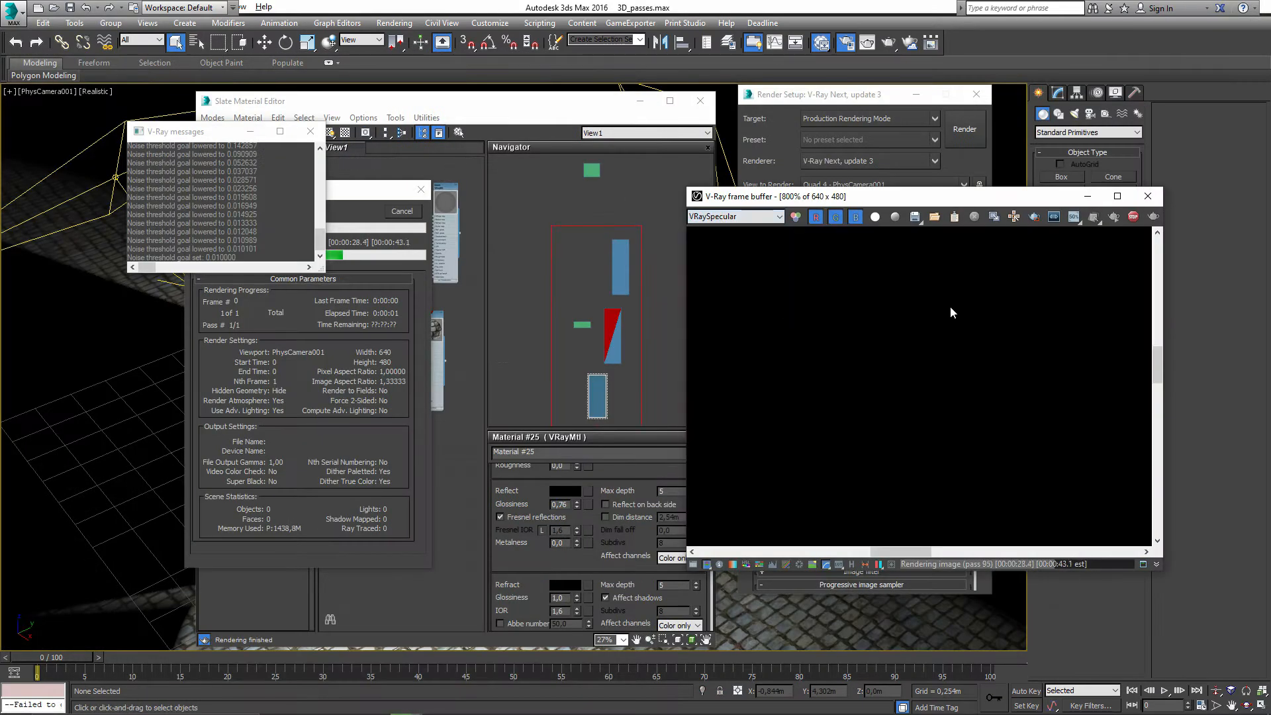
left_click(725, 217)
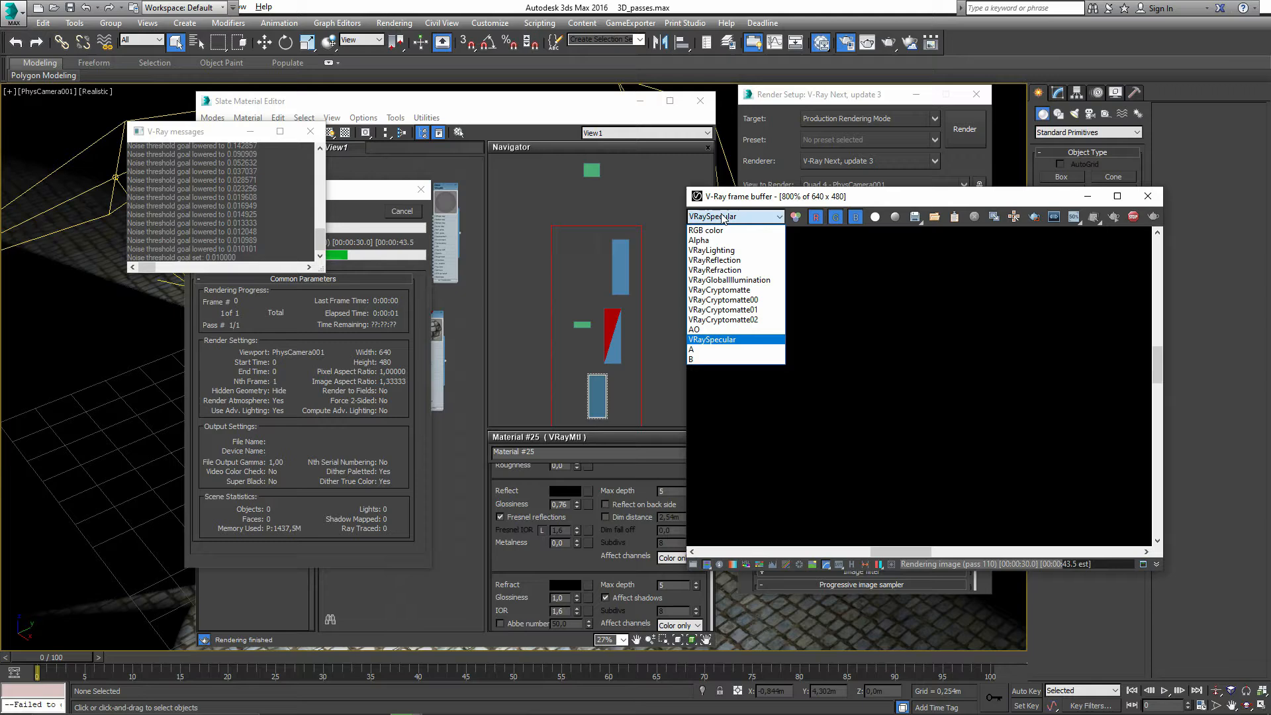
left_click(725, 260)
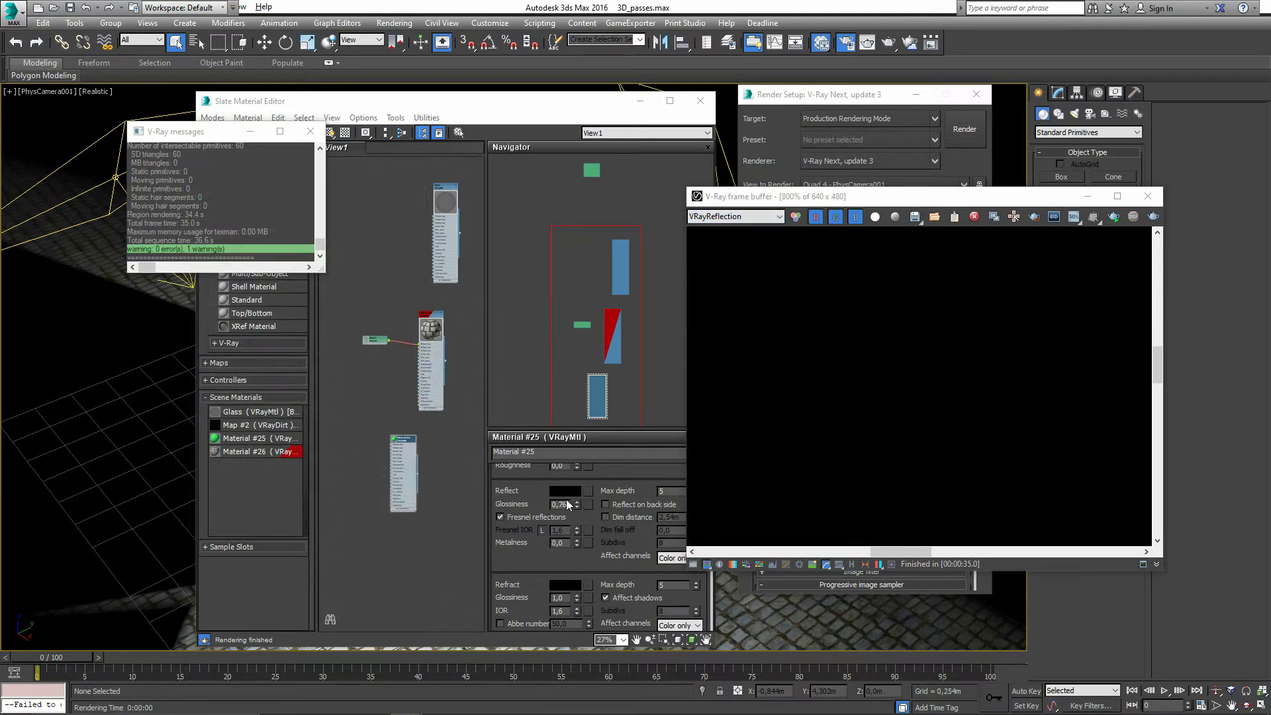
Step: Set the Reflect color of Material #25 to white and check the reflection passes in the frame buffer during rendering
left_click(566, 493)
left_click(513, 153)
left_click(489, 197)
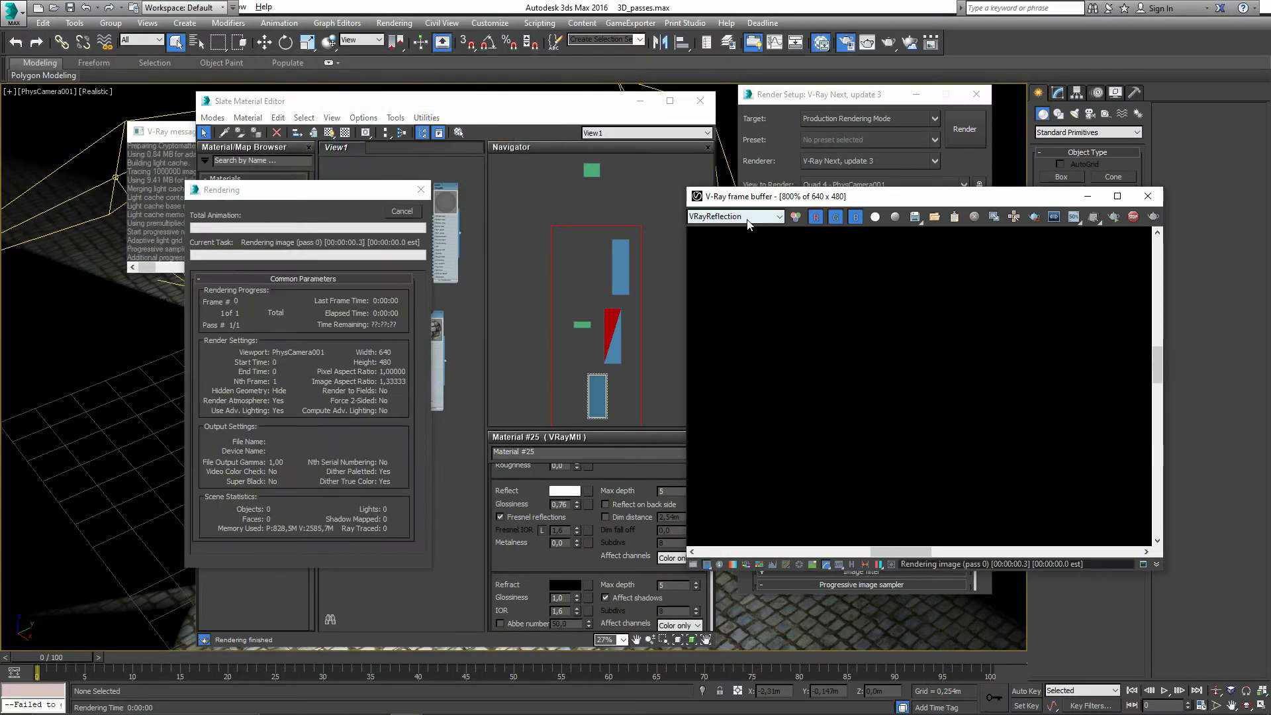
left_click(747, 220)
left_click(735, 269)
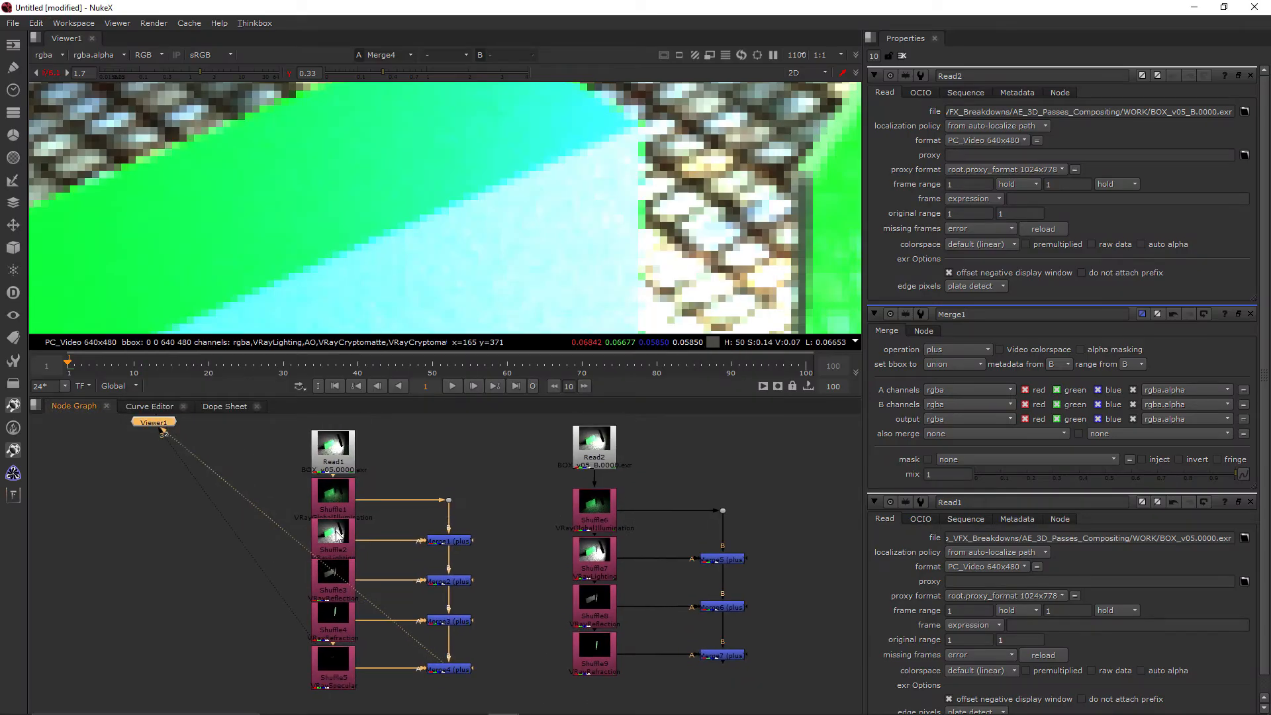
Step: In Nuke, view the VRayGlobalIllumination, VRayLighting and VRayReflection Shuffle nodes of the first pass tree one by one
scroll(369, 479, "up", 3)
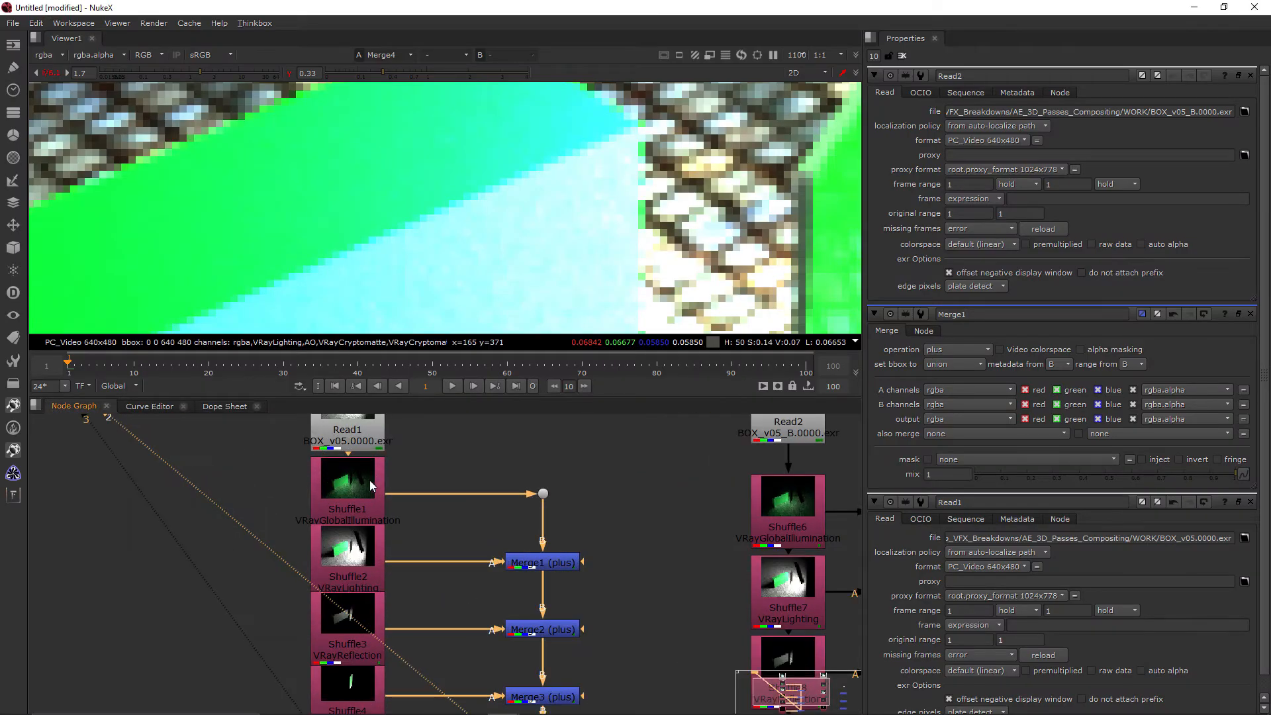
left_click(370, 569)
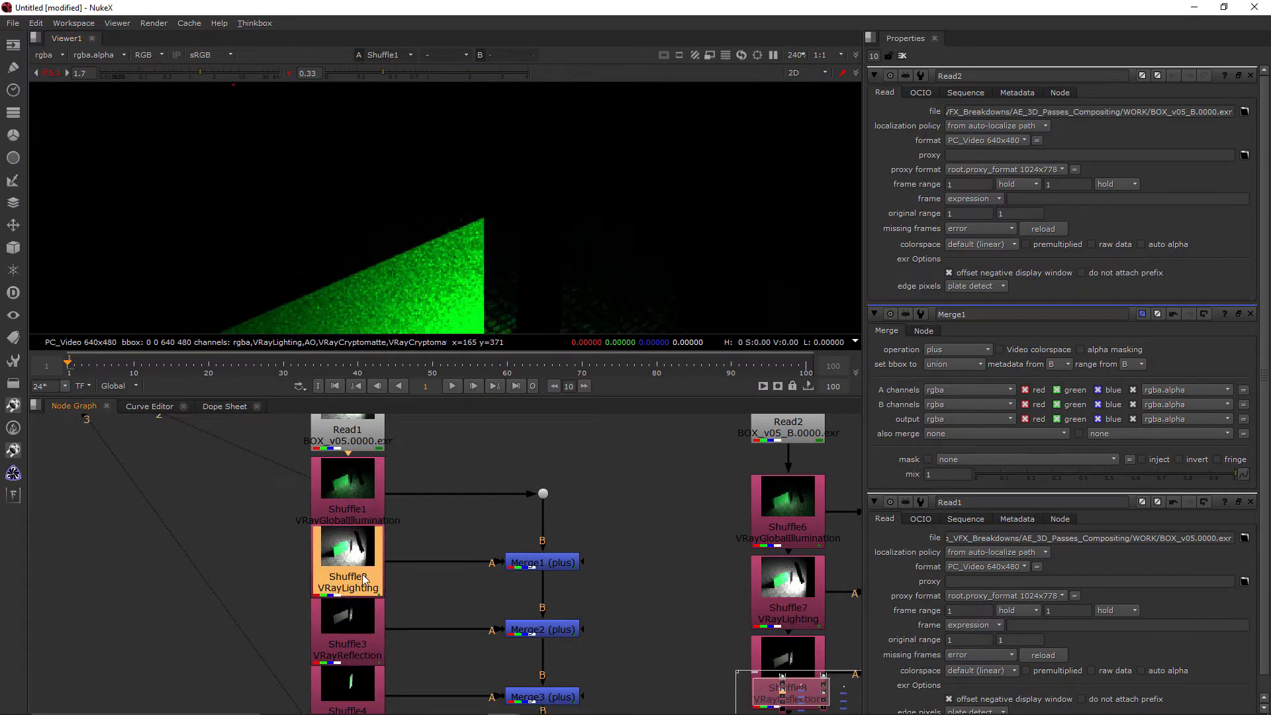
key("2")
scroll(448, 256, "down", 2)
left_click_drag(447, 256, 476, 179)
left_click(371, 638)
key("2")
left_click_drag(401, 648, 406, 518)
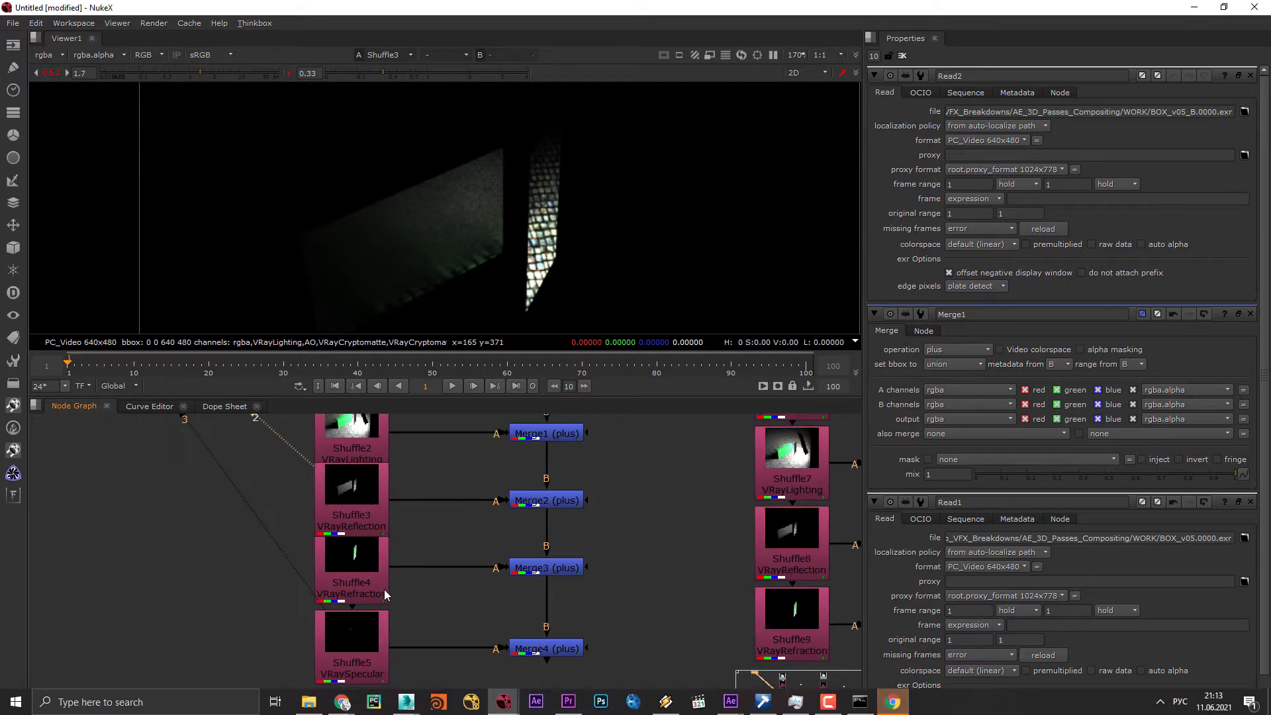
Step: Rearrange the first tree so the VRaySpecular Shuffle sits above the VRayRefraction Shuffle, and view the Merge4 result
left_click_drag(353, 591, 405, 582)
left_click_drag(363, 648, 297, 625)
left_click_drag(389, 574, 369, 600)
scroll(385, 593, "down", 2)
left_click_drag(368, 668, 381, 581)
left_click_drag(513, 506, 513, 514)
left_click_drag(509, 564, 508, 582)
key("2")
scroll(525, 144, "up", 2)
Step: Copy the BOX_v05.0000.exr Read node, paste it into an empty area of the node graph and view it
left_click_drag(407, 555, 342, 671)
scroll(298, 596, "down", 1)
left_click(295, 492)
key("ctrl+c")
left_click_drag(172, 532, 603, 550)
left_click(386, 508)
key("ctrl+v")
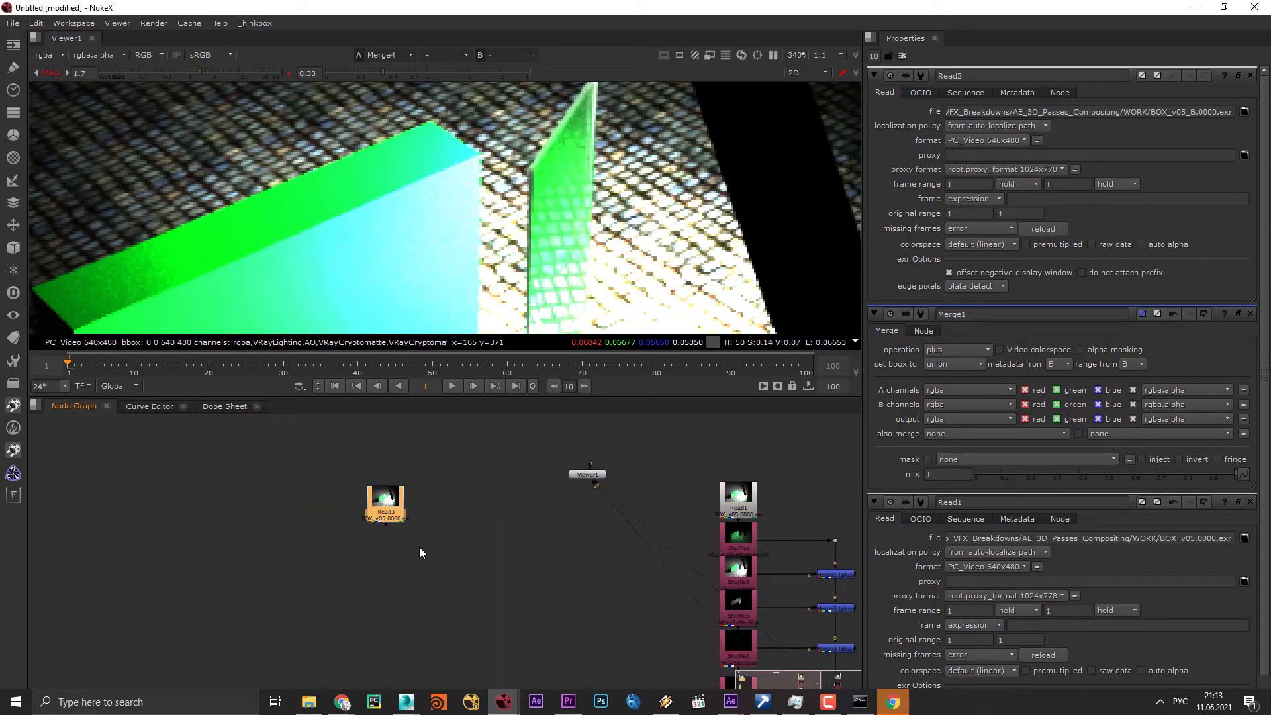
key("1")
Step: Run BreakdownLayers on the pasted Read node, generating Shuffles for AO and the beauty passes without rgba and the Cryptomatte layers
right_click(360, 507)
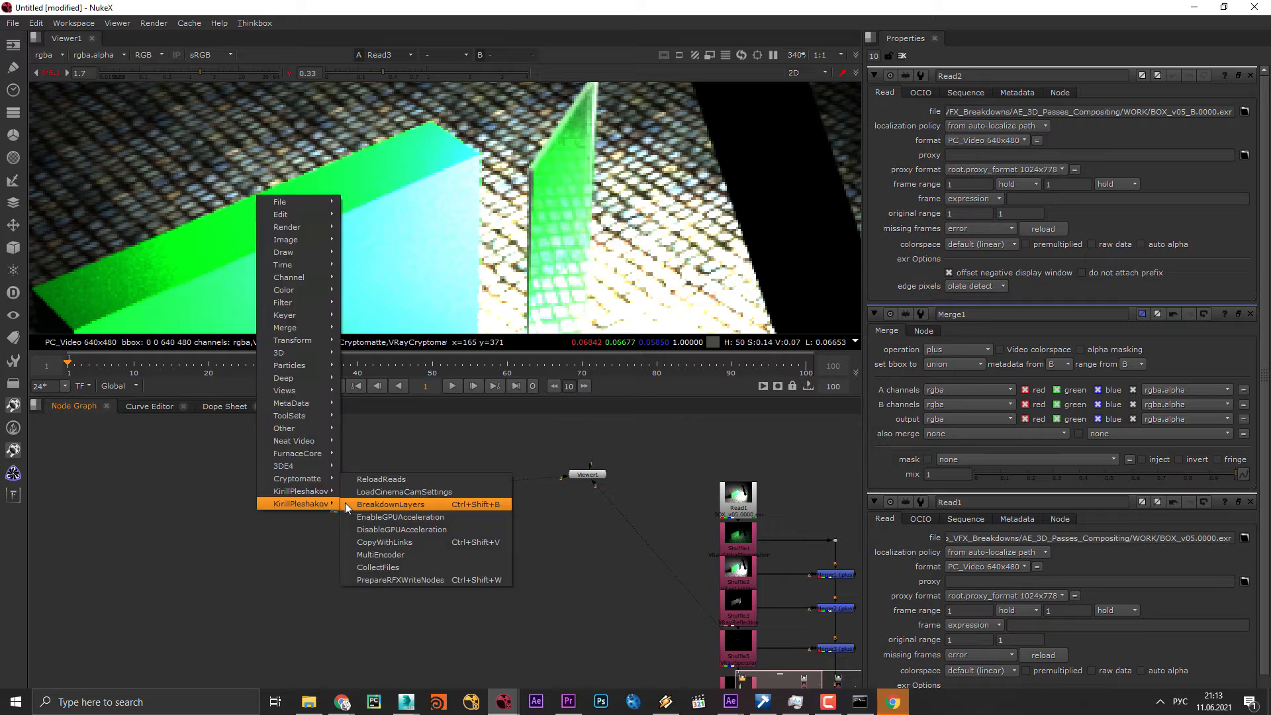
left_click(371, 504)
right_click(349, 507)
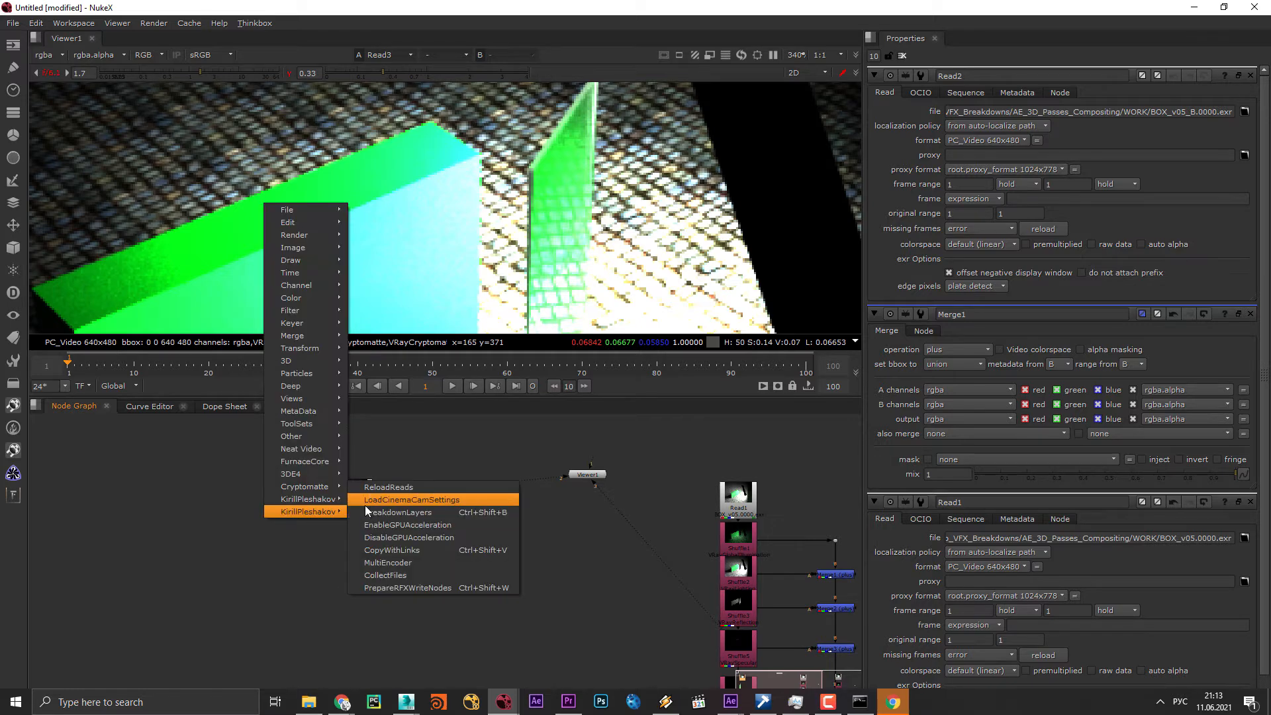
left_click(375, 513)
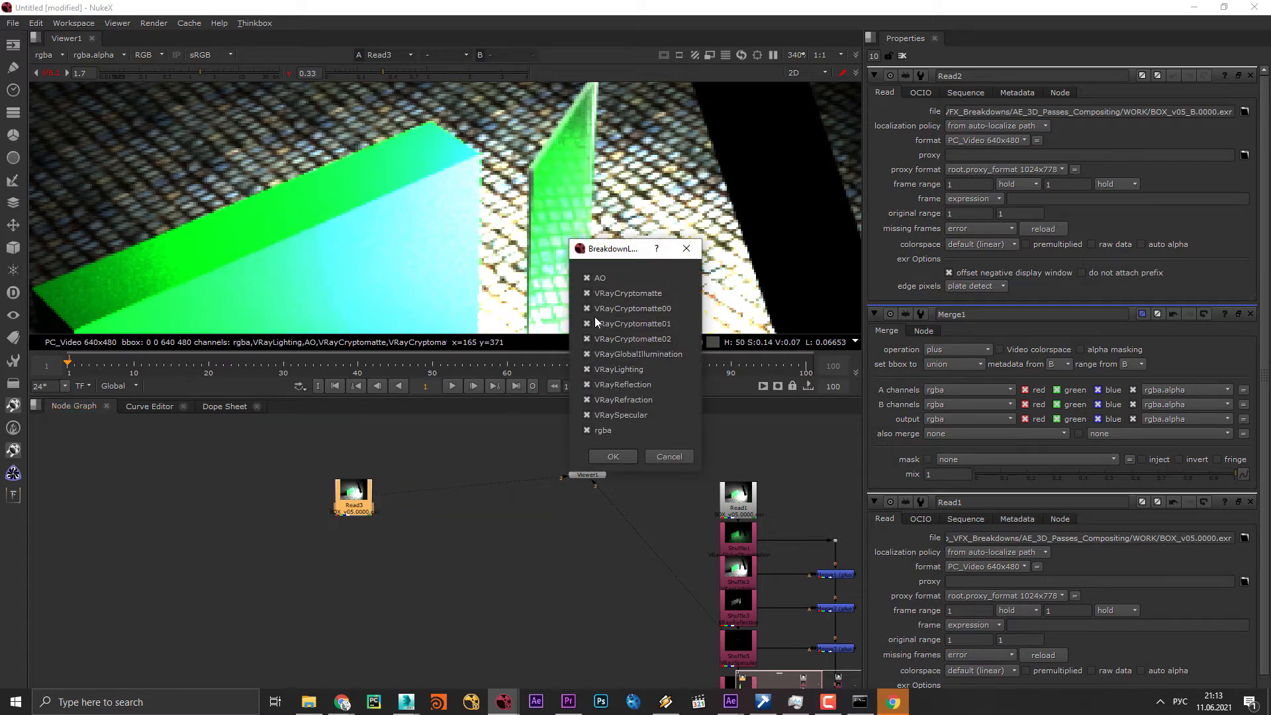
left_click(587, 429)
left_click(604, 460)
scroll(395, 542, "up", 2)
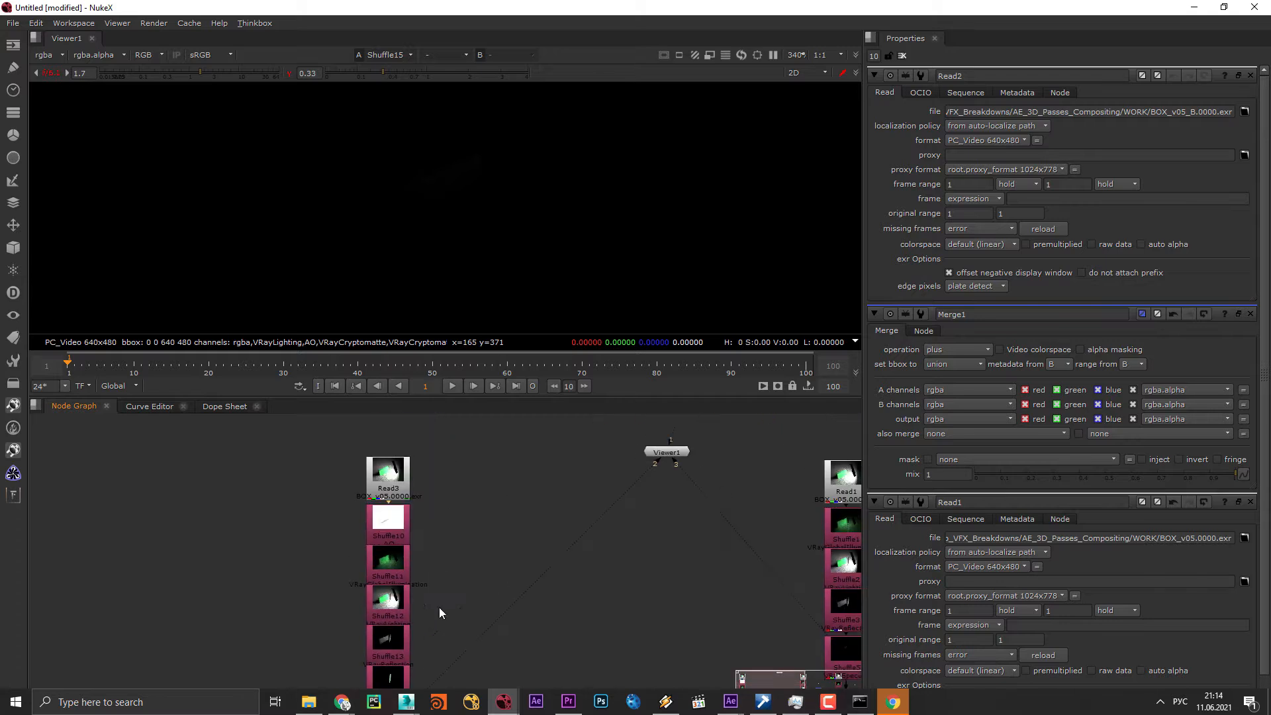
Step: Copy the first tree's chain of plus Merge nodes and paste it beside the new Shuffle nodes
left_click_drag(450, 542, 473, 471)
left_click_drag(572, 609, 396, 587)
scroll(386, 614, "down", 2)
left_click_drag(727, 464, 639, 619)
key("ctrl+c")
key("ctrl+v")
left_click(392, 493)
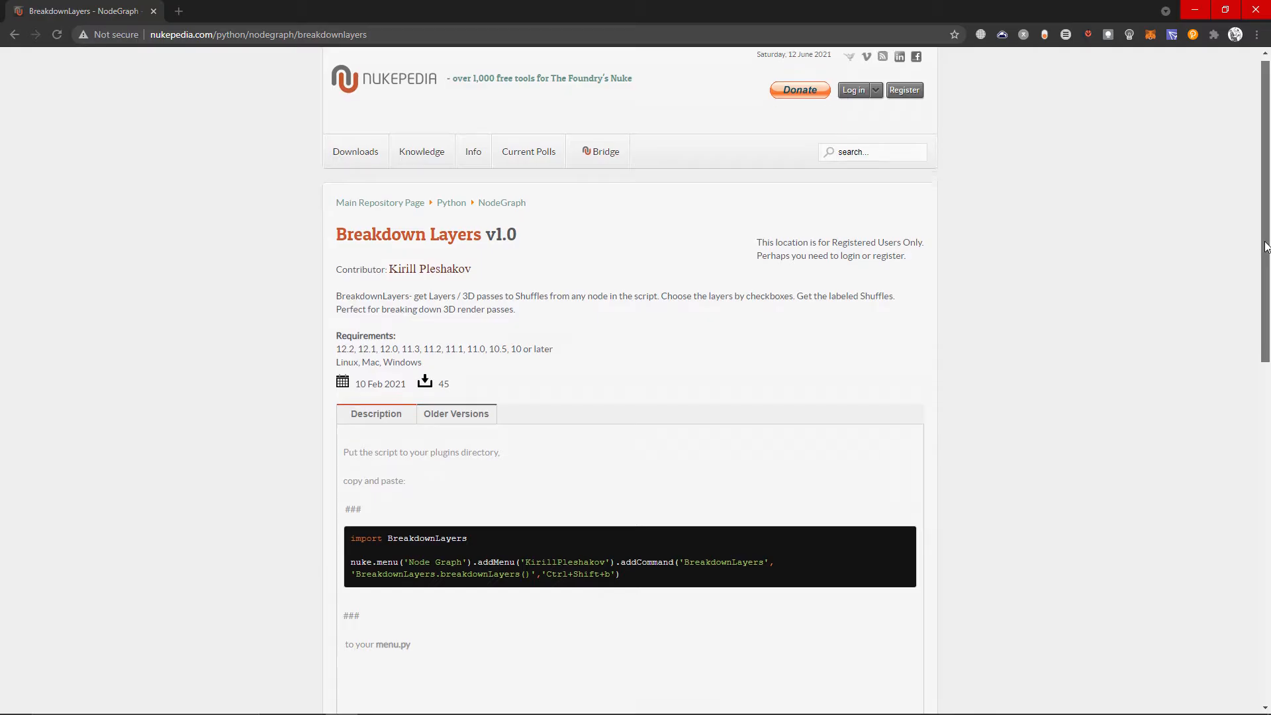
Step: Read the Breakdown Layers v1.0 page on Nukepedia, including its installation instructions
scroll(1265, 309, "down", 3)
left_click_drag(1264, 309, 1268, 533)
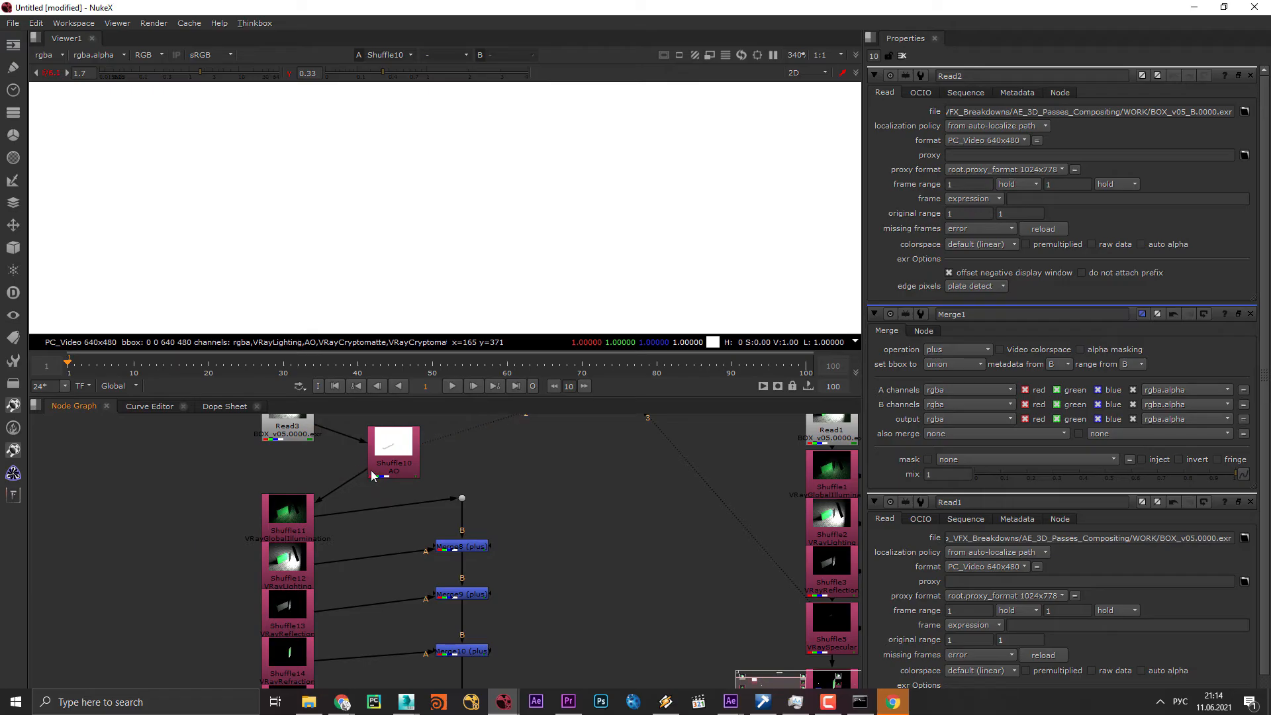
Step: Pull the AO Shuffle out of the new pass chain, fit its view, and view the chain's last plus Merge up close
left_click_drag(371, 474, 409, 459)
key("f")
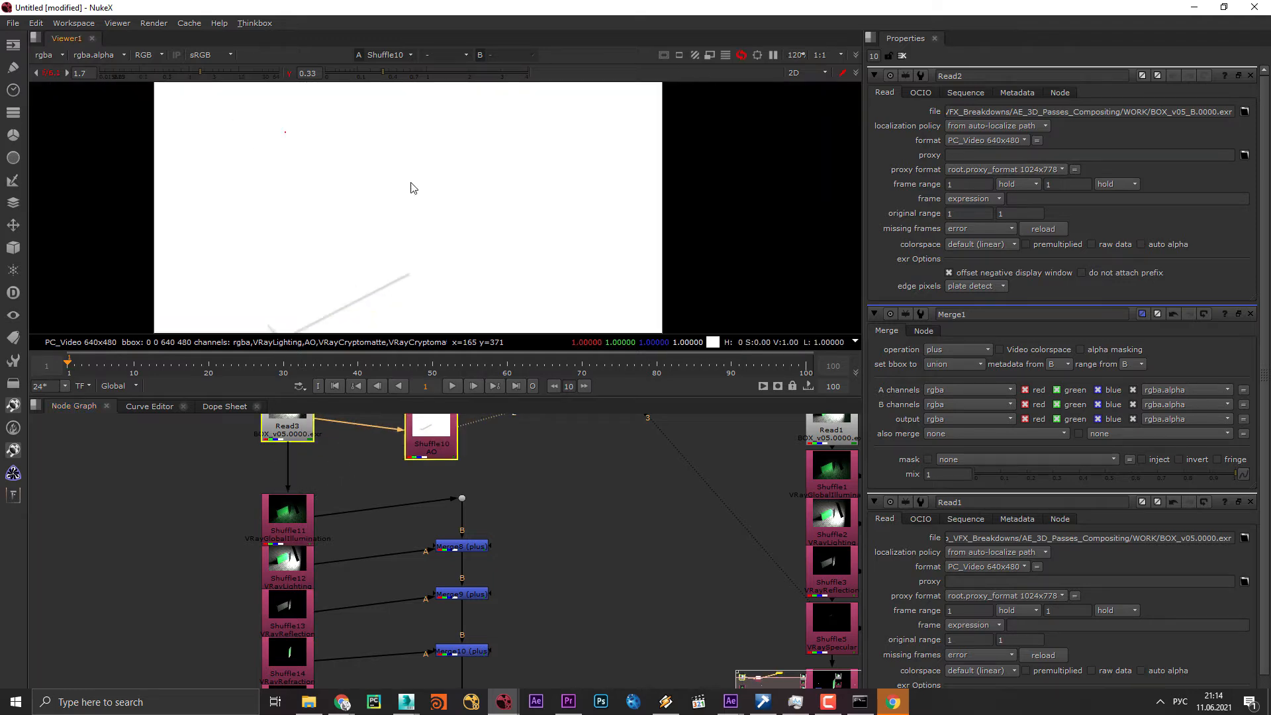
scroll(503, 582, "down", 2)
left_click(527, 603)
key("2")
scroll(371, 237, "up", 5)
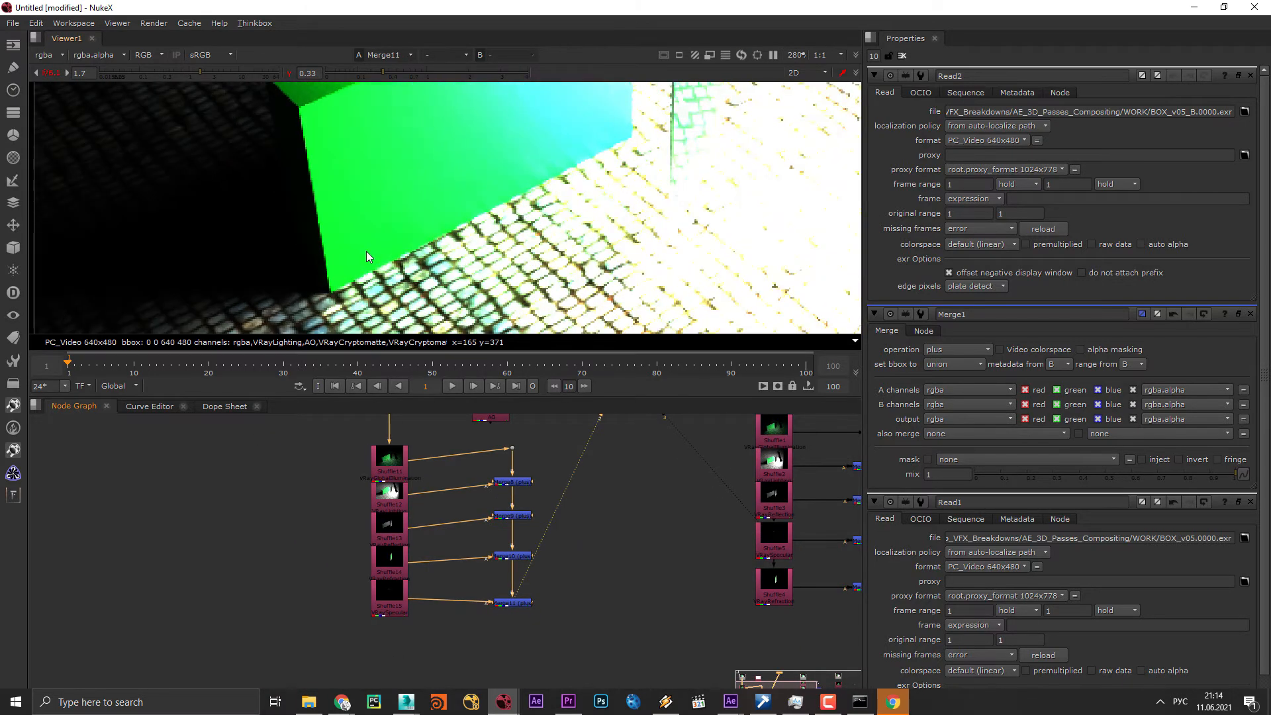
Step: Compare the new chain's last plus Merge, which adds specular, with the refraction plus Merge before it in the viewer
left_click_drag(367, 251, 317, 330)
left_click_drag(406, 397, 411, 482)
scroll(490, 602, "down", 3)
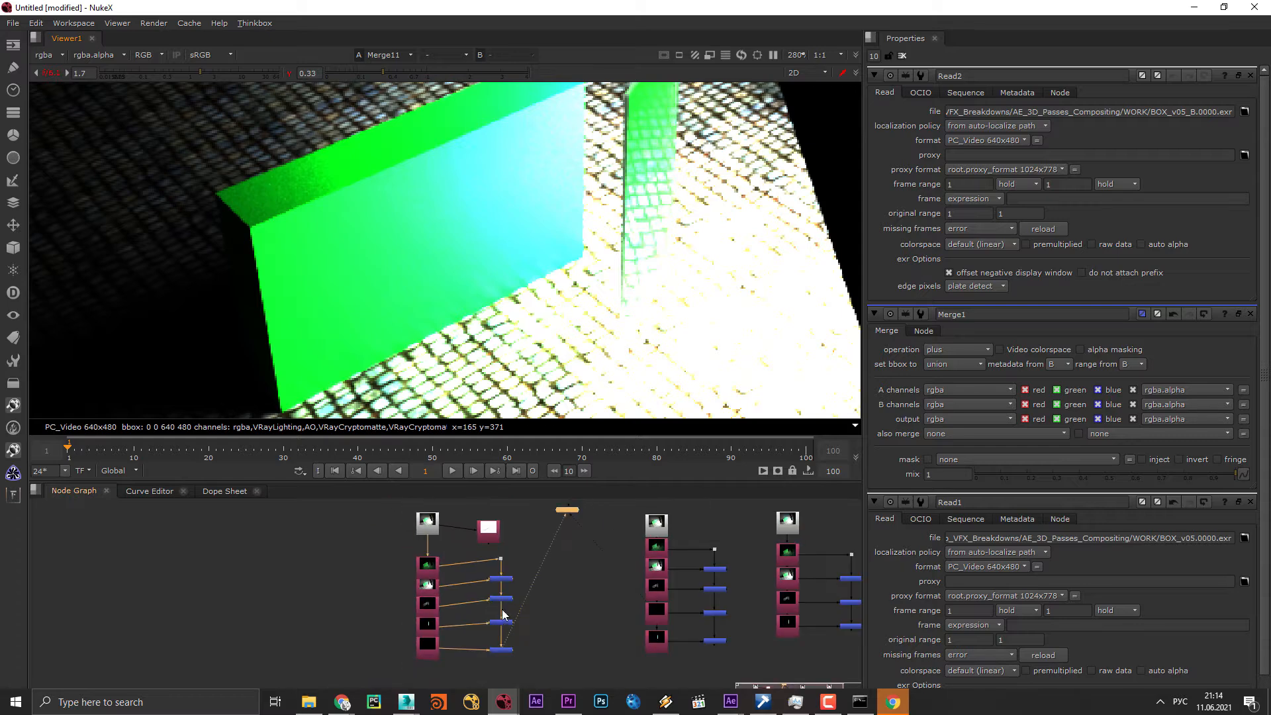
scroll(495, 652, "up", 3)
scroll(484, 615, "down", 3)
scroll(467, 543, "up", 5)
left_click_drag(550, 583, 549, 601)
left_click_drag(545, 630, 560, 591)
left_click_drag(554, 613, 553, 625)
left_click_drag(561, 676, 533, 637)
left_click(431, 638)
left_click(574, 576)
key("2")
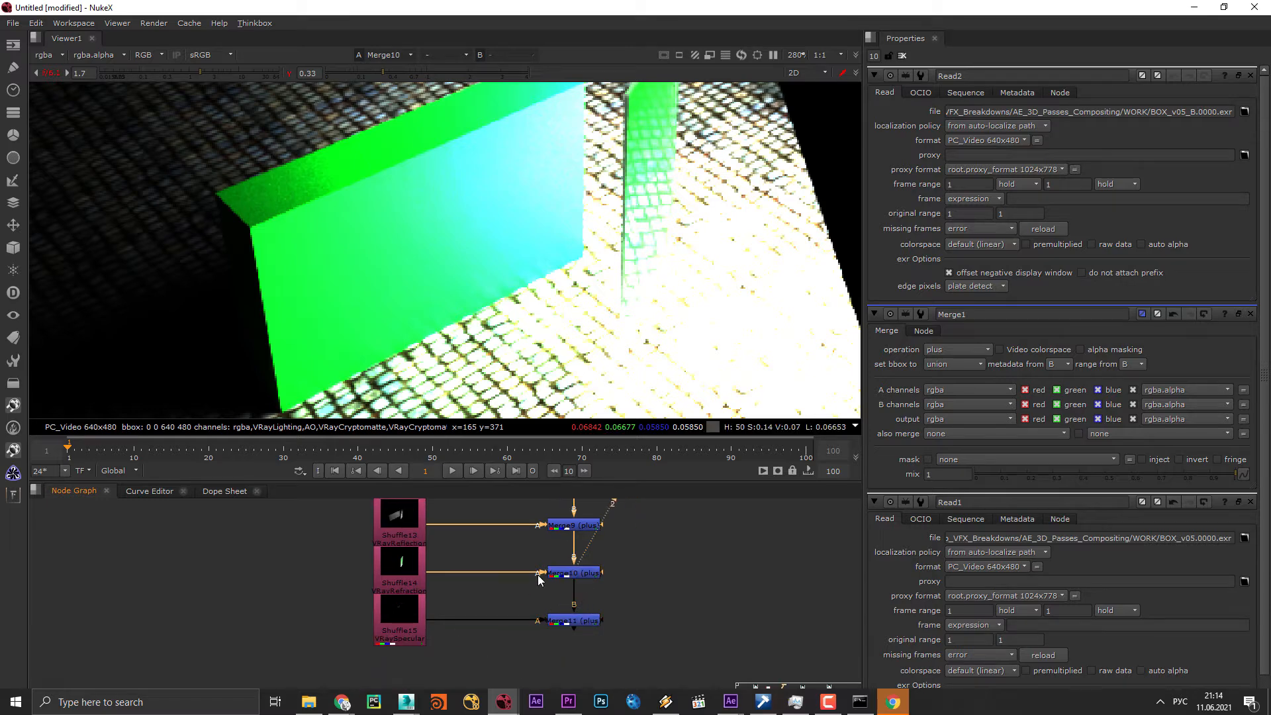
left_click(572, 617)
key("2")
left_click(576, 576)
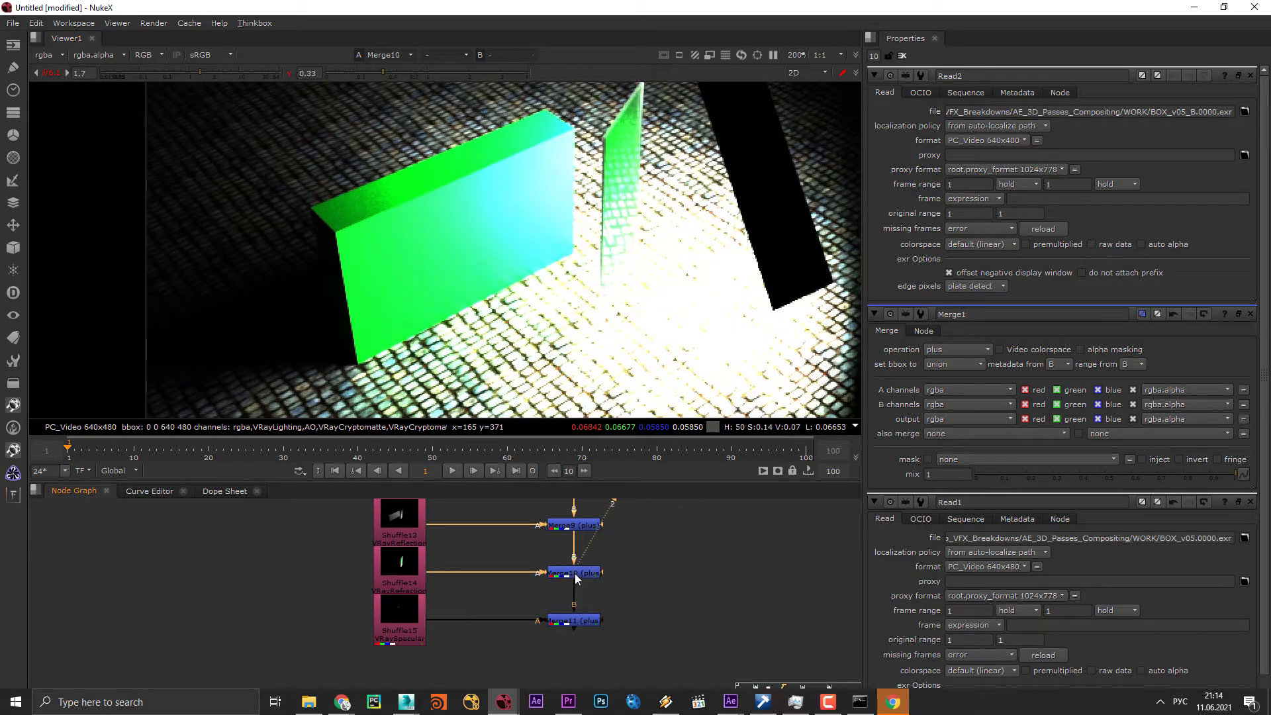
key("2")
Step: Compare the original Read3 render with the refraction plus Merge up close at the green box's upper corner
scroll(431, 294, "up", 6)
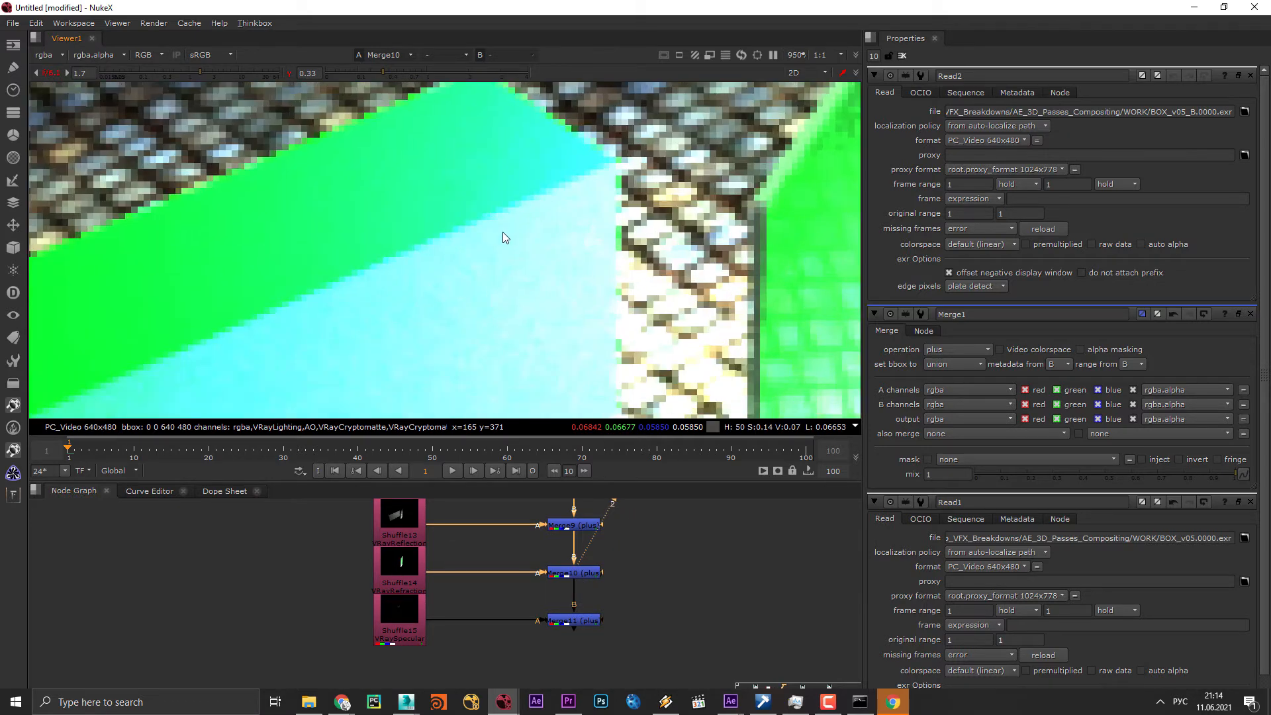
key("1")
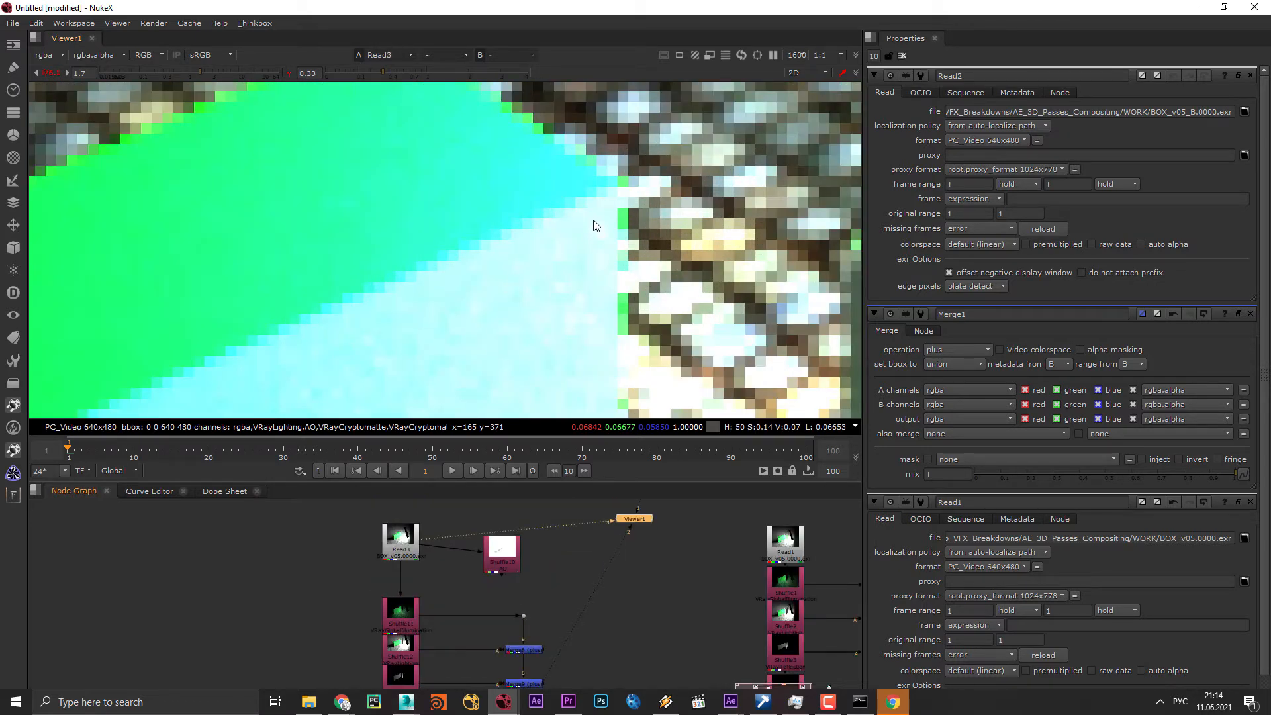
key("2")
key("3")
key("2")
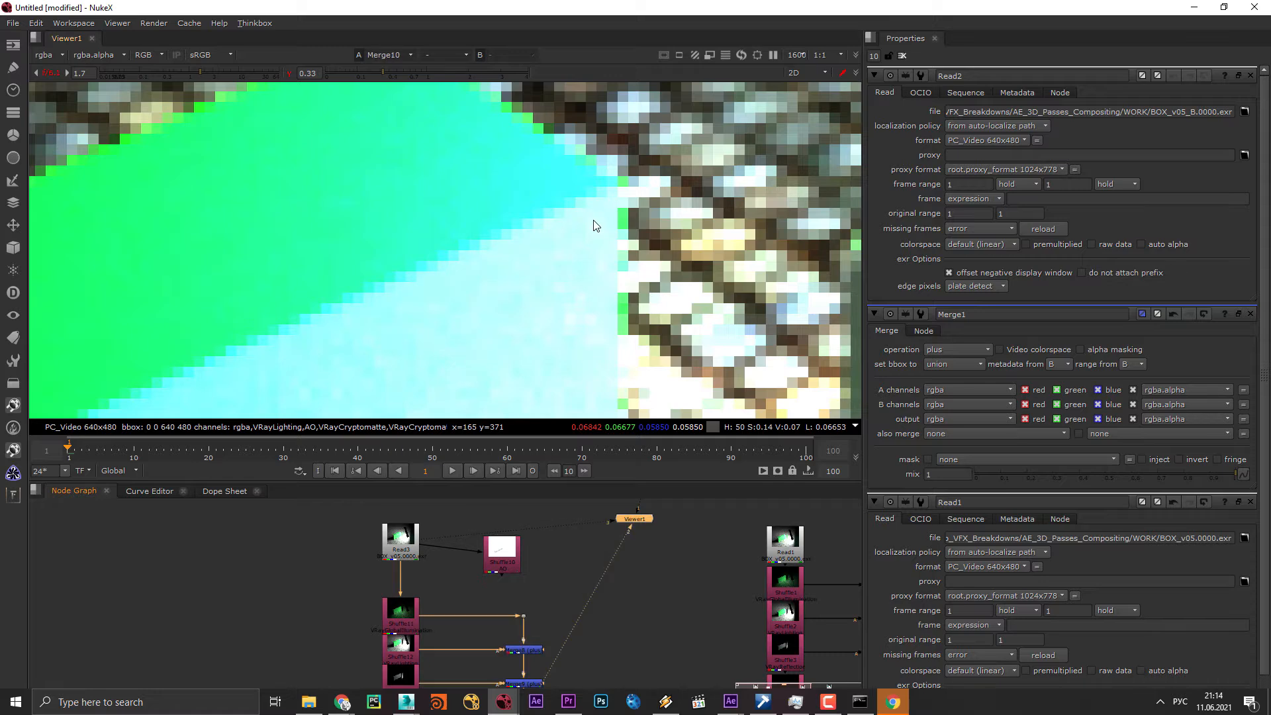
key("3")
key("2")
key("3")
key("2")
key("3")
Step: View the new chain's final plus Merge and examine the VRaySpecular Shuffle that feeds it
left_click_drag(566, 652, 568, 521)
left_click(519, 620)
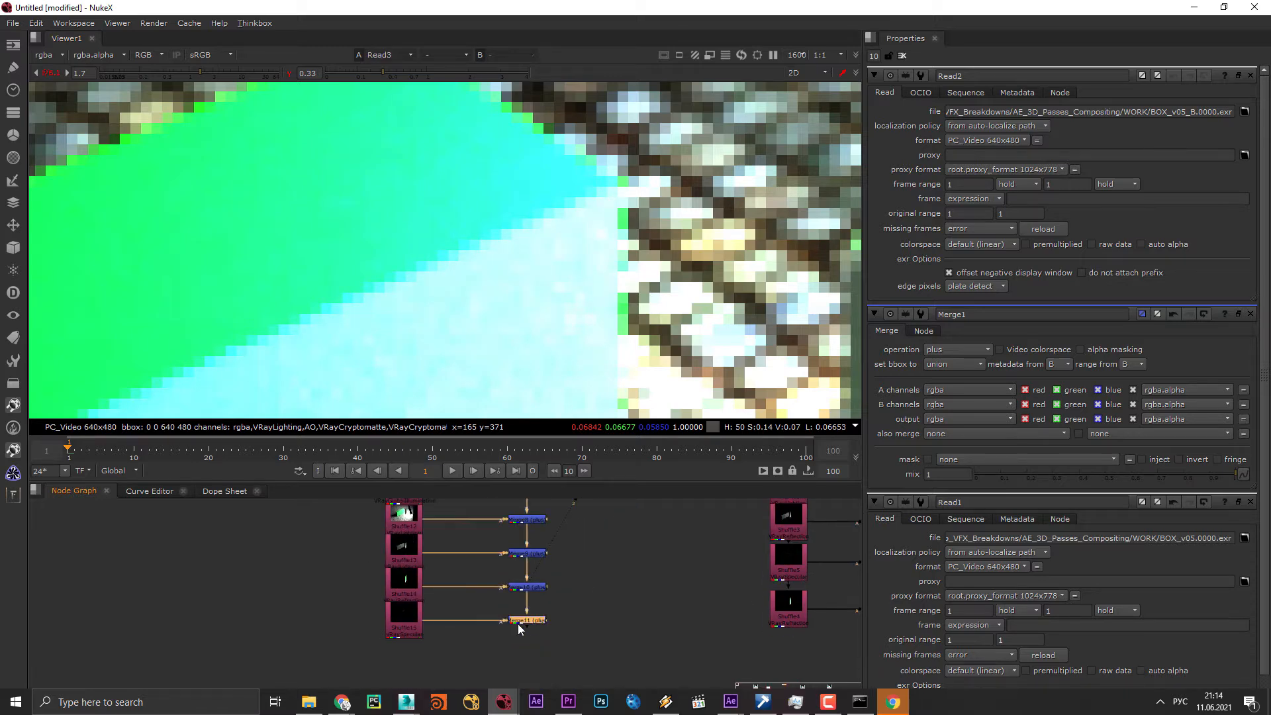
key("1")
scroll(395, 628, "up", 4)
left_click_drag(476, 571, 421, 585)
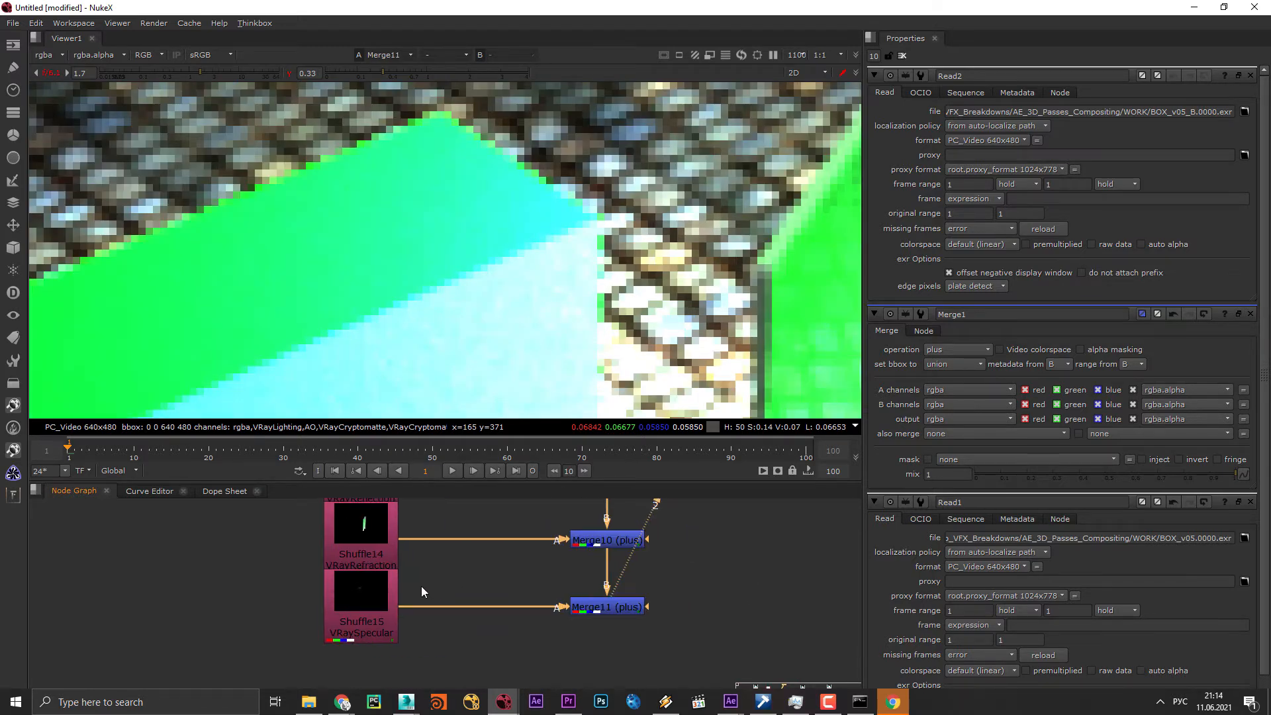
Step: Switch to 3ds Max and review the V-Ray render elements list in Render Setup, highlighting VRayReflection
key("alt+Tab")
key("alt+Tab")
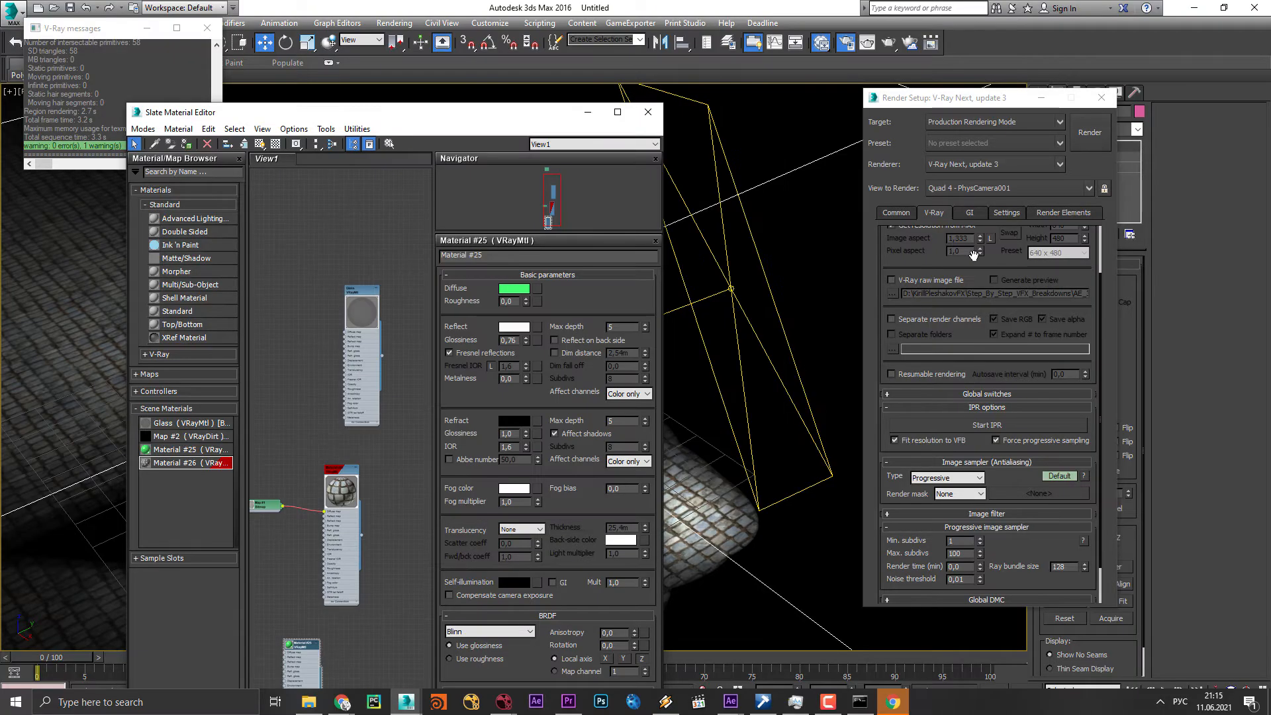
scroll(954, 264, "up", 1)
left_click(1063, 212)
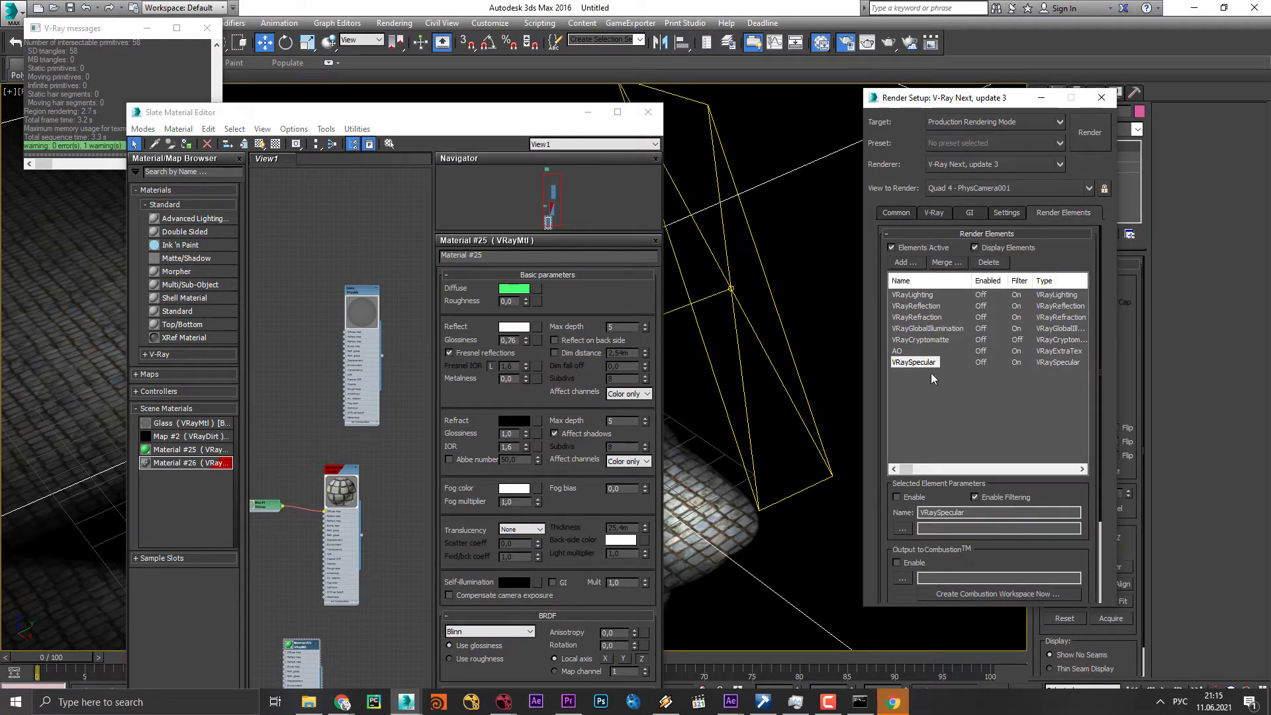
left_click(931, 307)
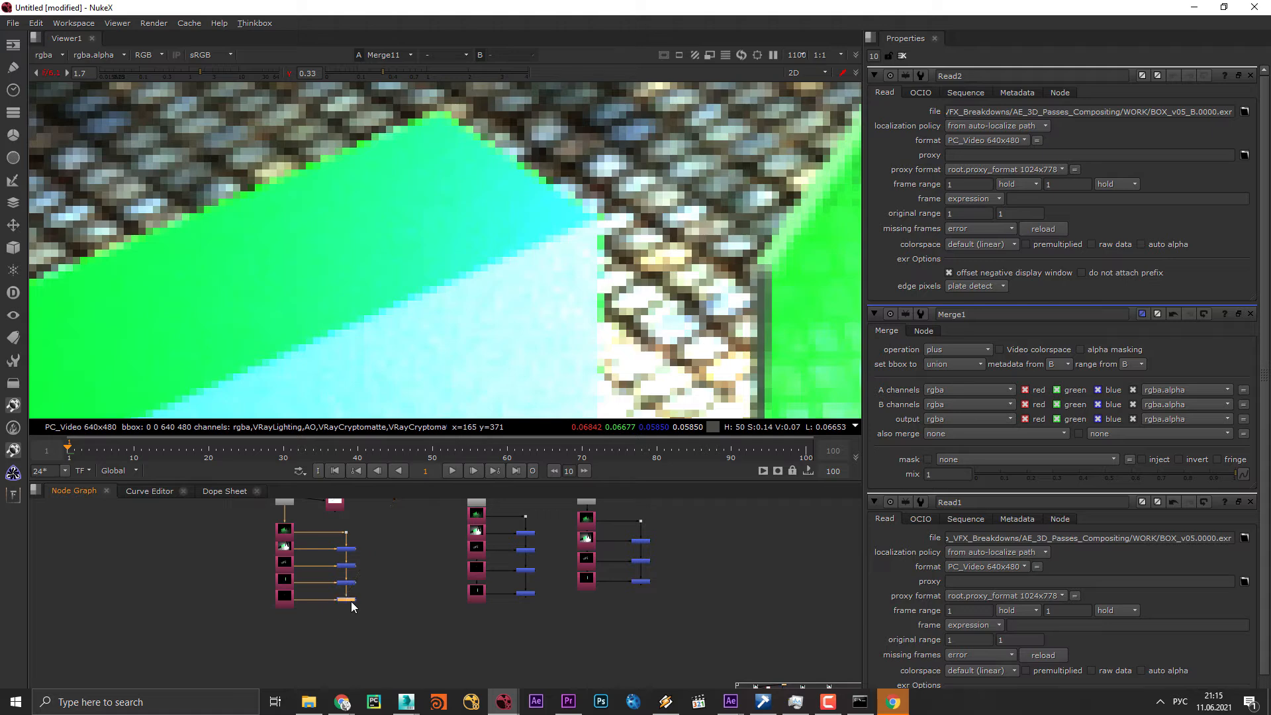
Step: Return to Nuke and view the AO Shuffle's full image in the viewer
scroll(351, 601, "up", 8)
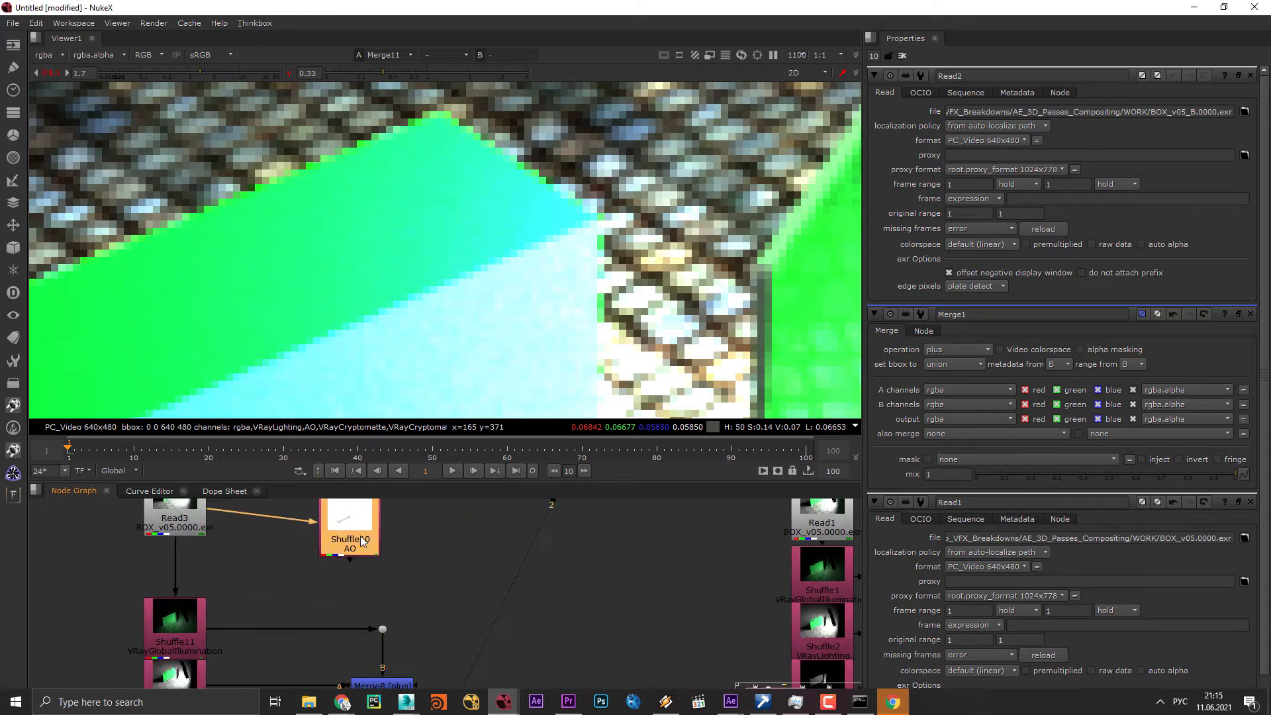
scroll(362, 541, "down", 6)
key("1")
scroll(475, 308, "down", 9)
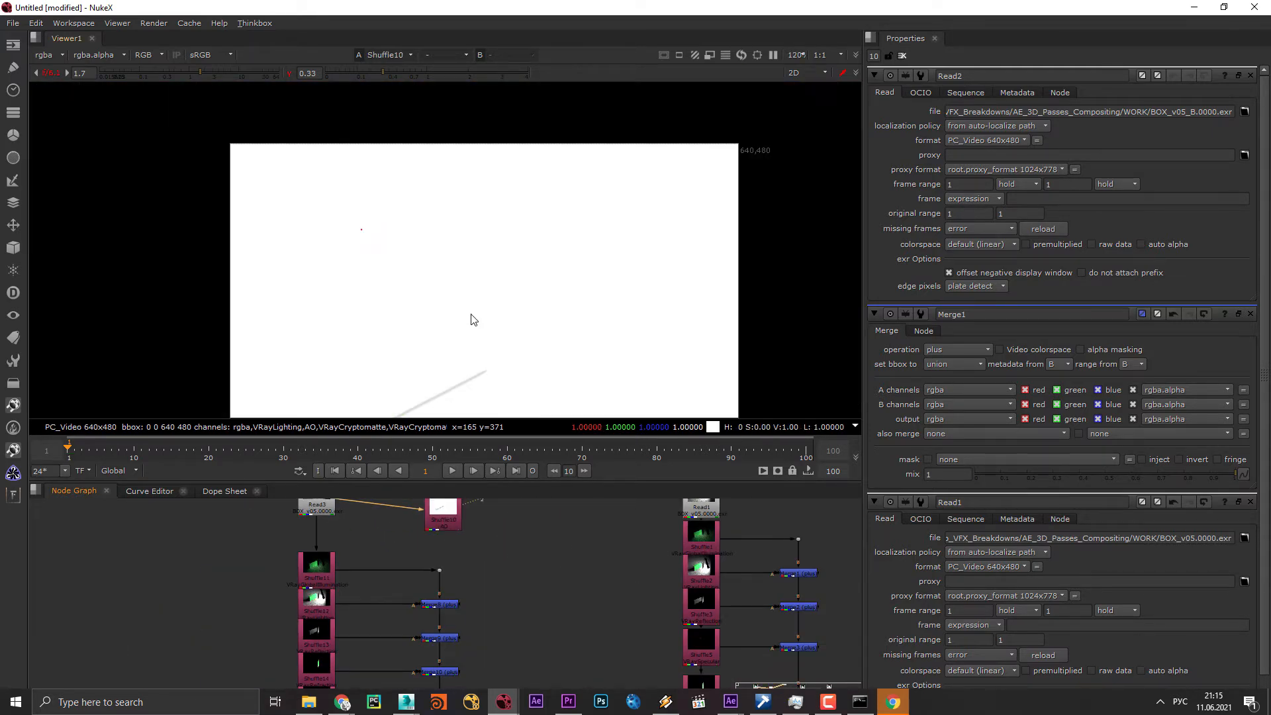
left_click_drag(431, 609, 447, 530)
scroll(419, 360, "down", 3)
left_click_drag(420, 360, 462, 290)
scroll(457, 295, "up", 3)
Step: Move the AO Shuffle to the other side of the chain and combine it with the last plus Merge through a new multiply Merge
left_click_drag(498, 604, 437, 657)
scroll(436, 657, "down", 1)
scroll(437, 657, "down", 1)
left_click_drag(400, 540, 198, 579)
left_click_drag(252, 533, 331, 416)
key("m")
left_click_drag(307, 597, 253, 503)
left_click_drag(281, 625, 445, 587)
left_click_drag(273, 636, 431, 659)
key("1")
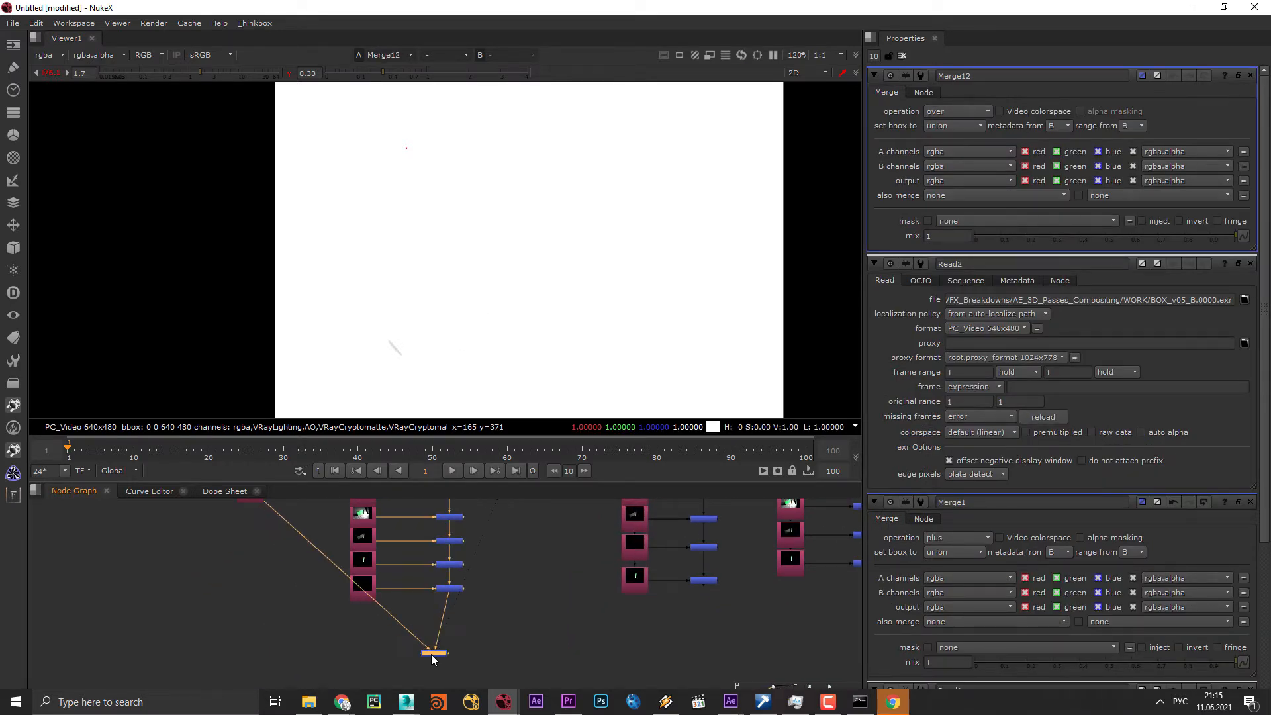
left_click(940, 113)
left_click(950, 259)
Step: Switch the viewer between the nodes of the new pass tree and its AO multiply Merge to compare their images
scroll(432, 656, "down", 2)
mouse_move(401, 569)
left_mouse_down()
mouse_move(362, 606)
mouse_move(357, 504)
mouse_move(356, 600)
mouse_move(418, 587)
left_mouse_up()
left_click(338, 545)
key("1")
left_click(409, 599)
key("1")
left_click(330, 513)
key("1")
left_click(390, 638)
key("1")
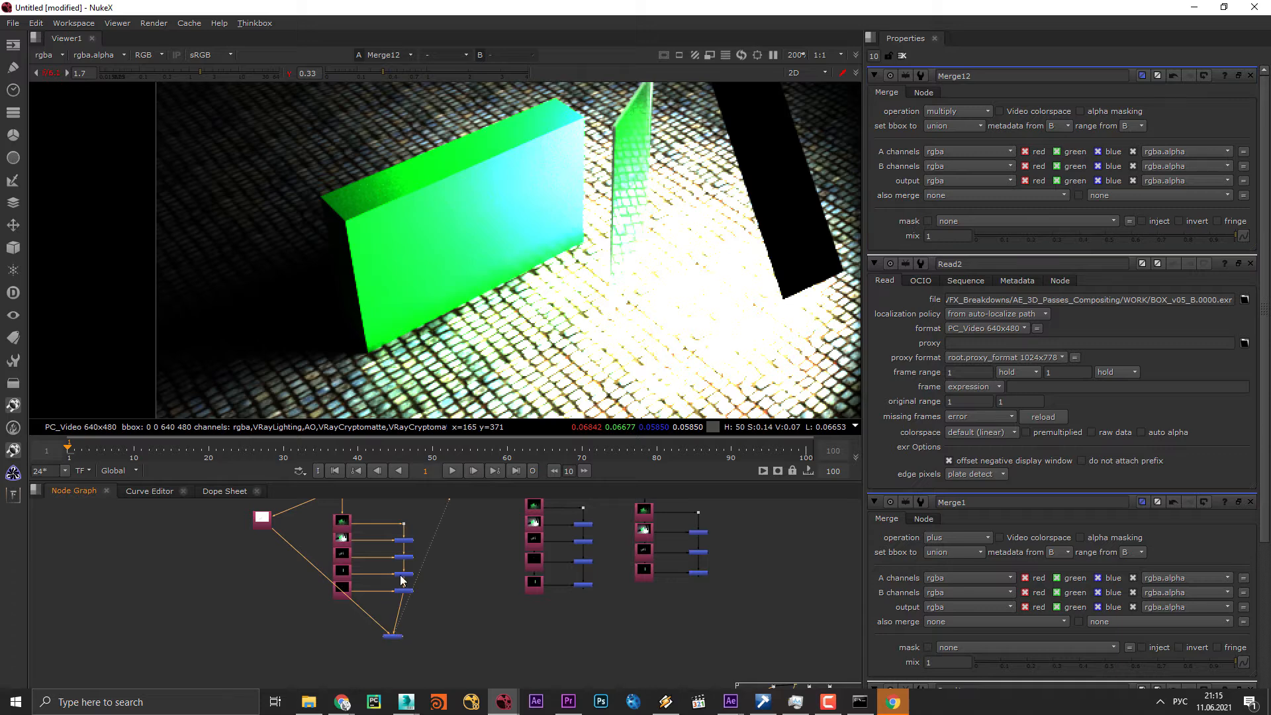
Step: Compare the original Read3 render with the AO multiply Merge up close along the green box's base
scroll(361, 356, "up", 2)
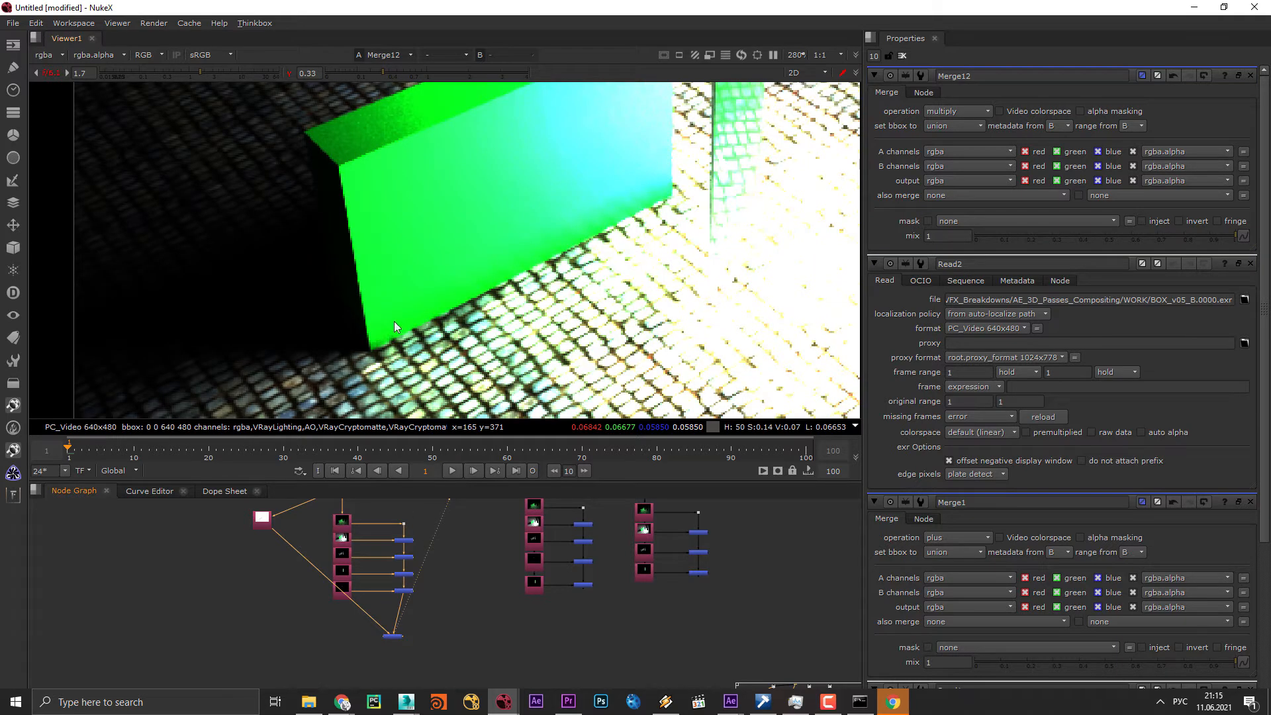
scroll(365, 528, "up", 1)
left_click_drag(364, 528, 375, 494)
left_click(308, 526)
key("1")
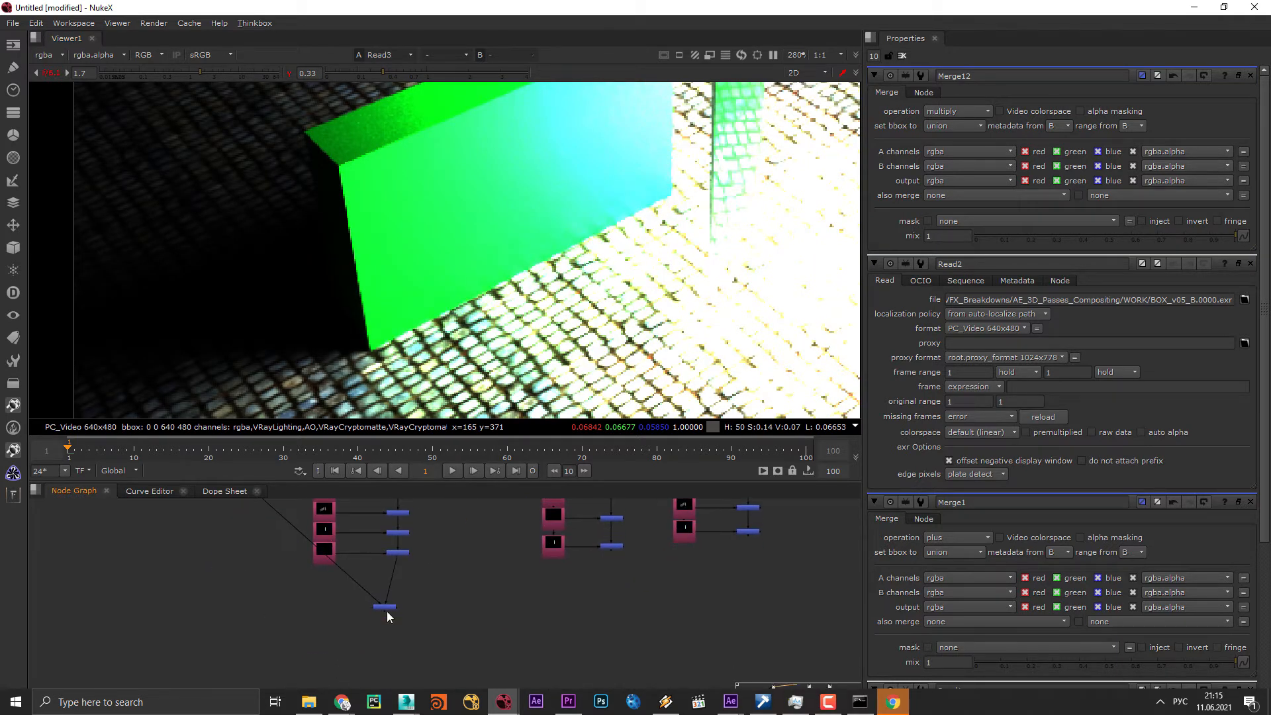
left_click(388, 607)
key("1")
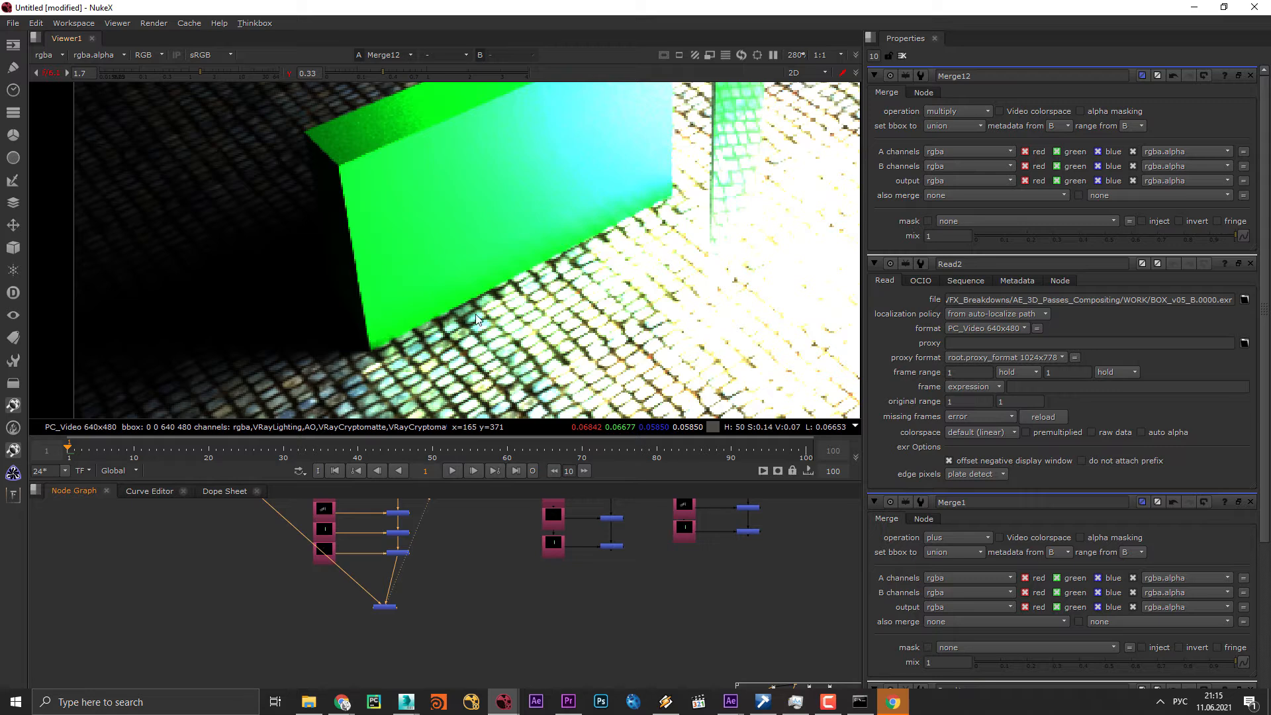
left_click_drag(445, 318, 410, 317)
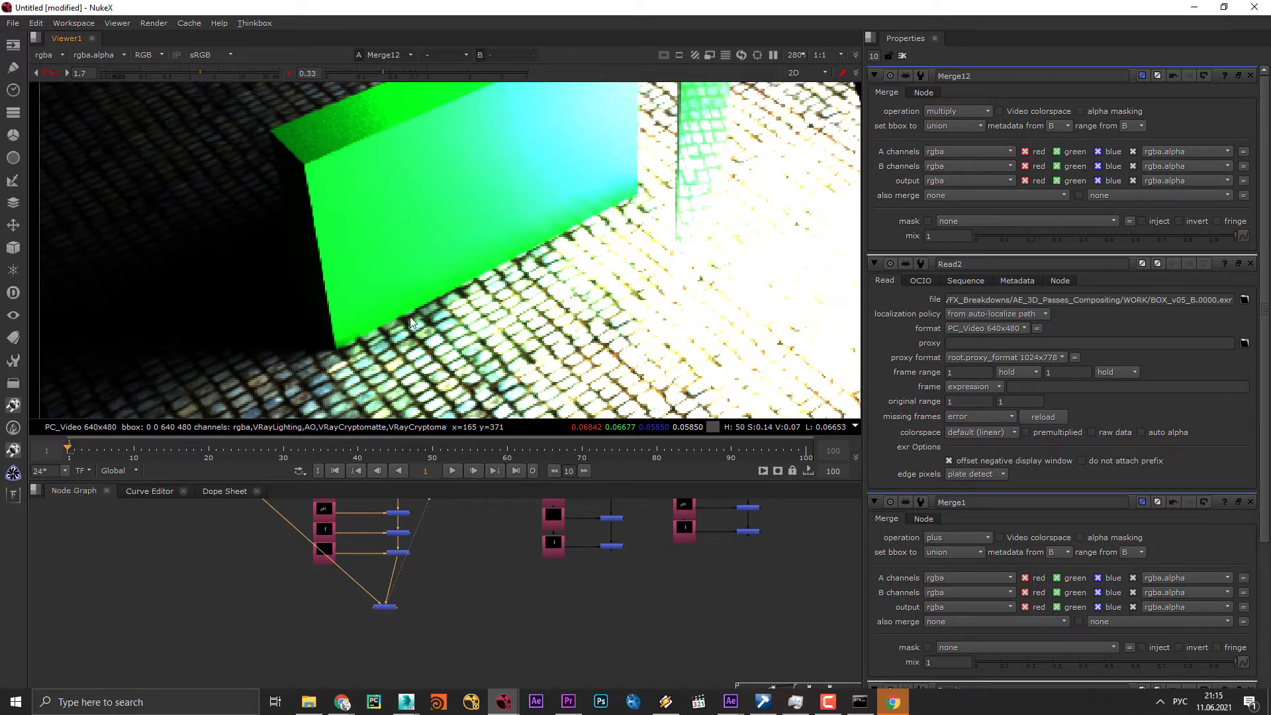
scroll(422, 587, "down", 3)
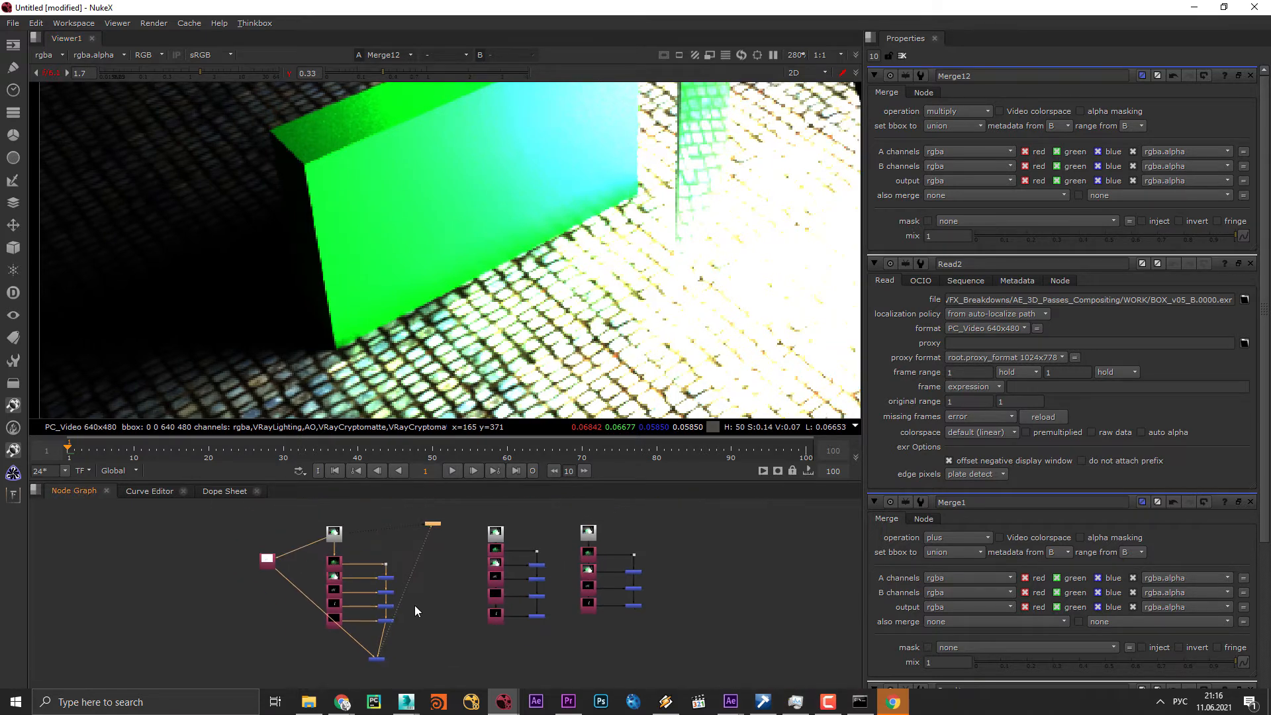
left_click_drag(415, 605, 412, 593)
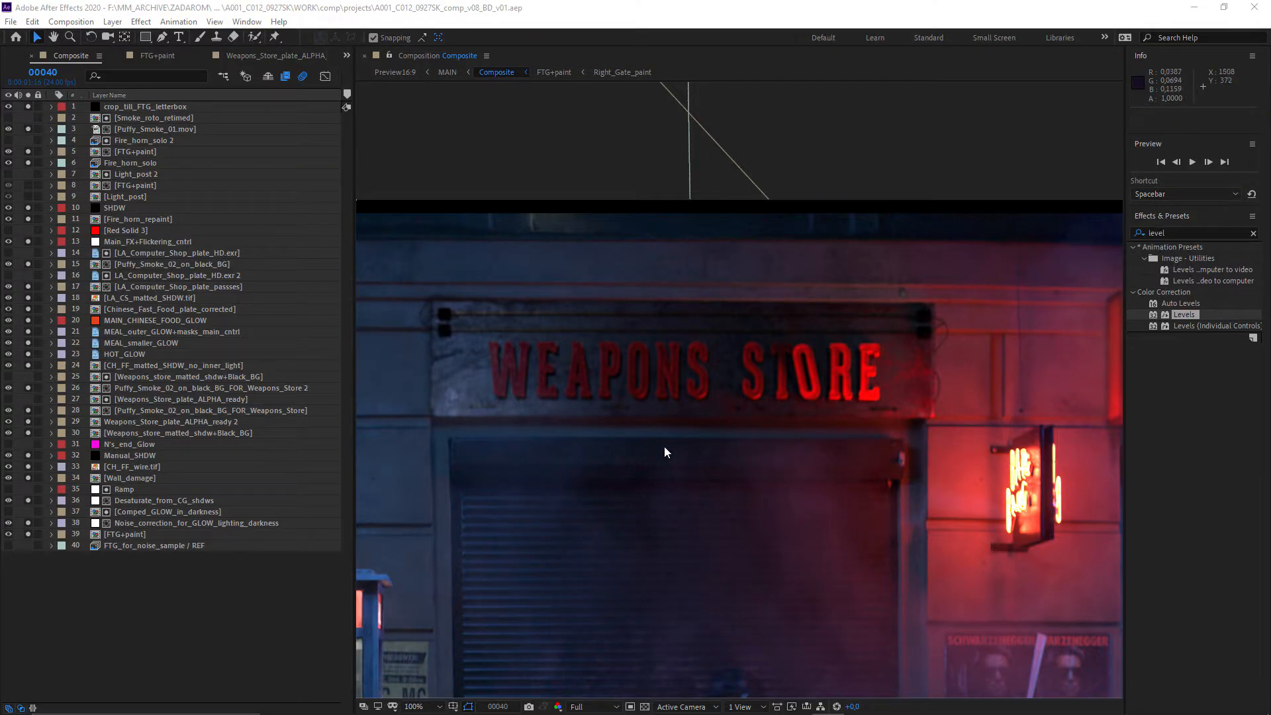
Step: In the After Effects Composite, open Weapons_Store_plate_ALPHA_ready 2 and its nested Weapons_Store_plate_passes composition
scroll(652, 458, "down", 4)
scroll(652, 458, "up", 4)
left_click_drag(653, 458, 691, 490)
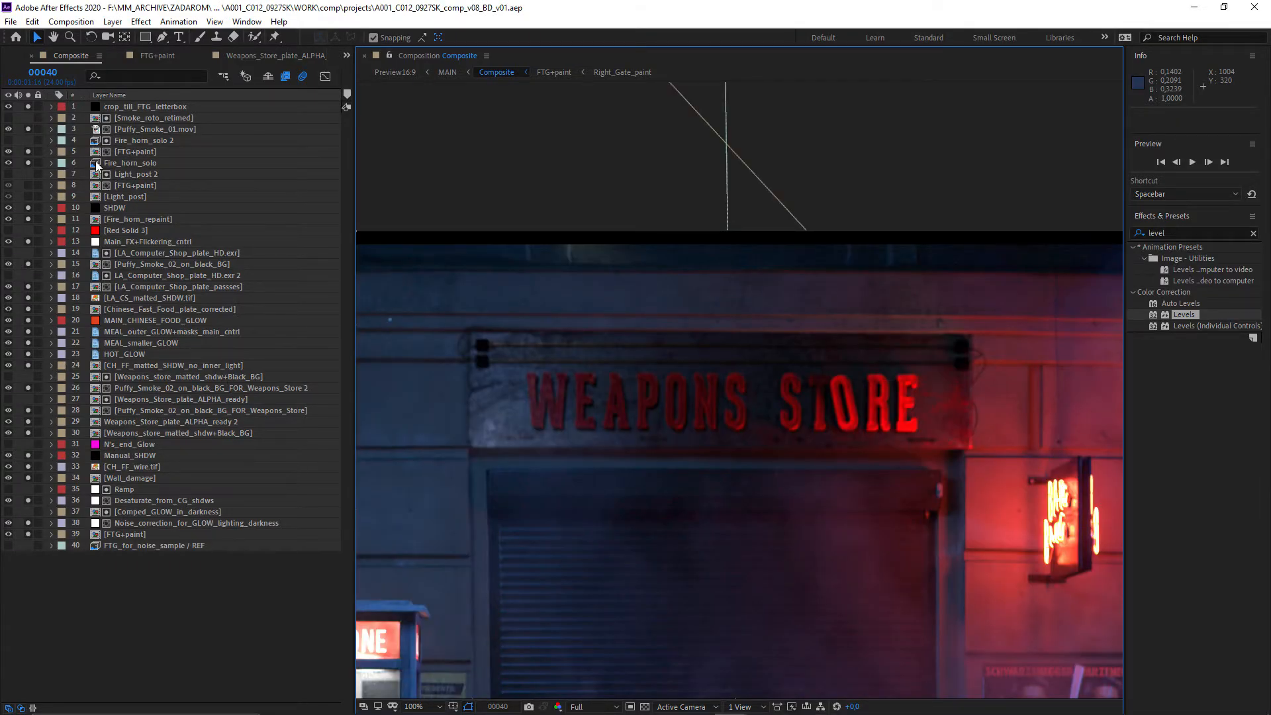
left_click(748, 459)
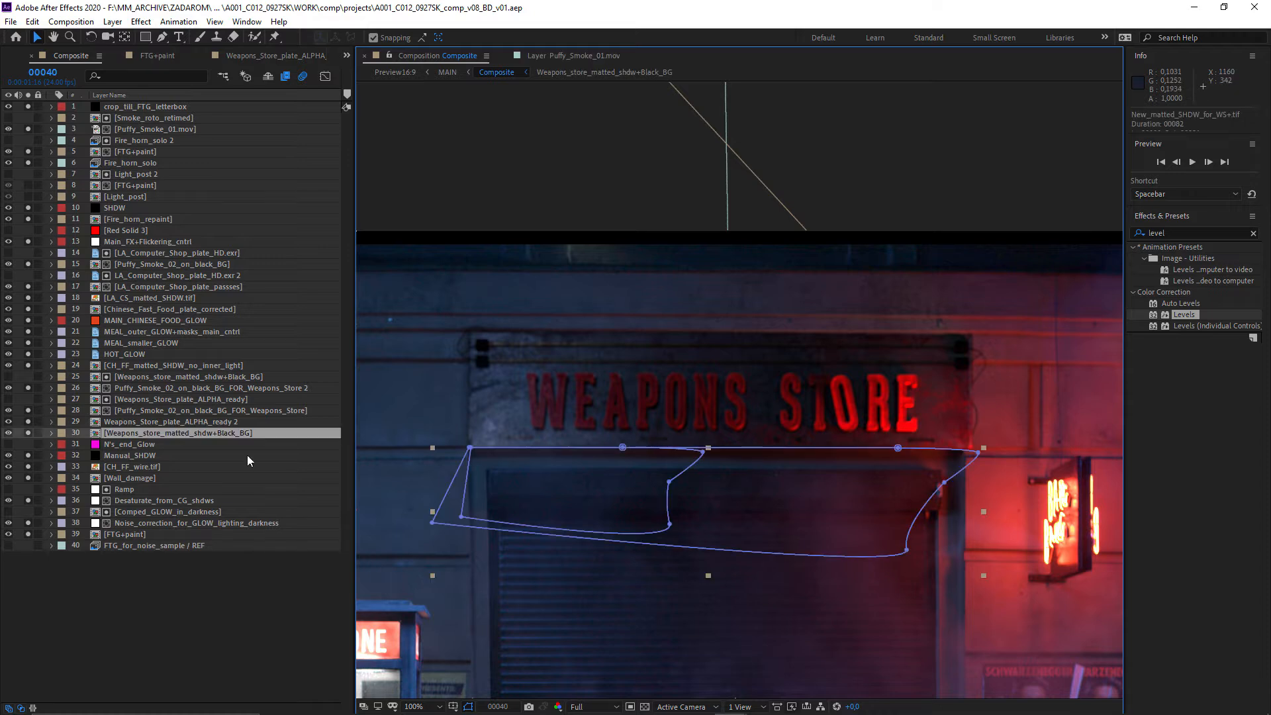
double_click(177, 422)
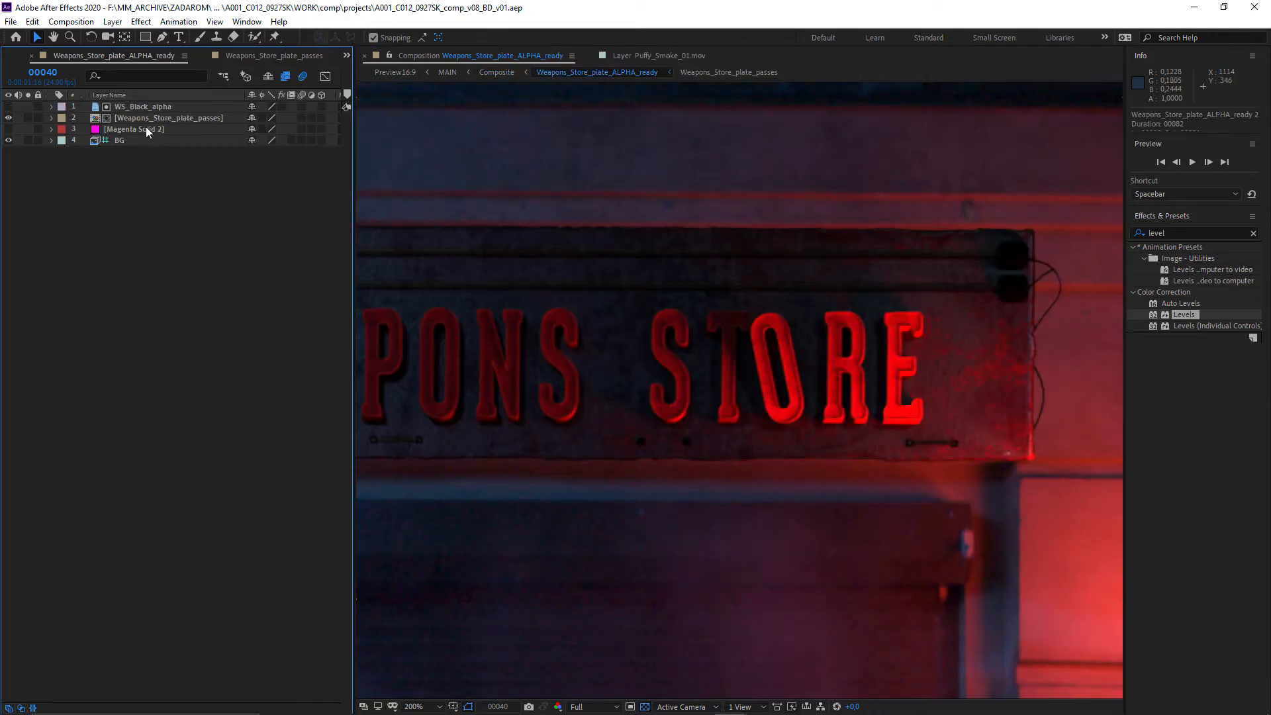
double_click(152, 120)
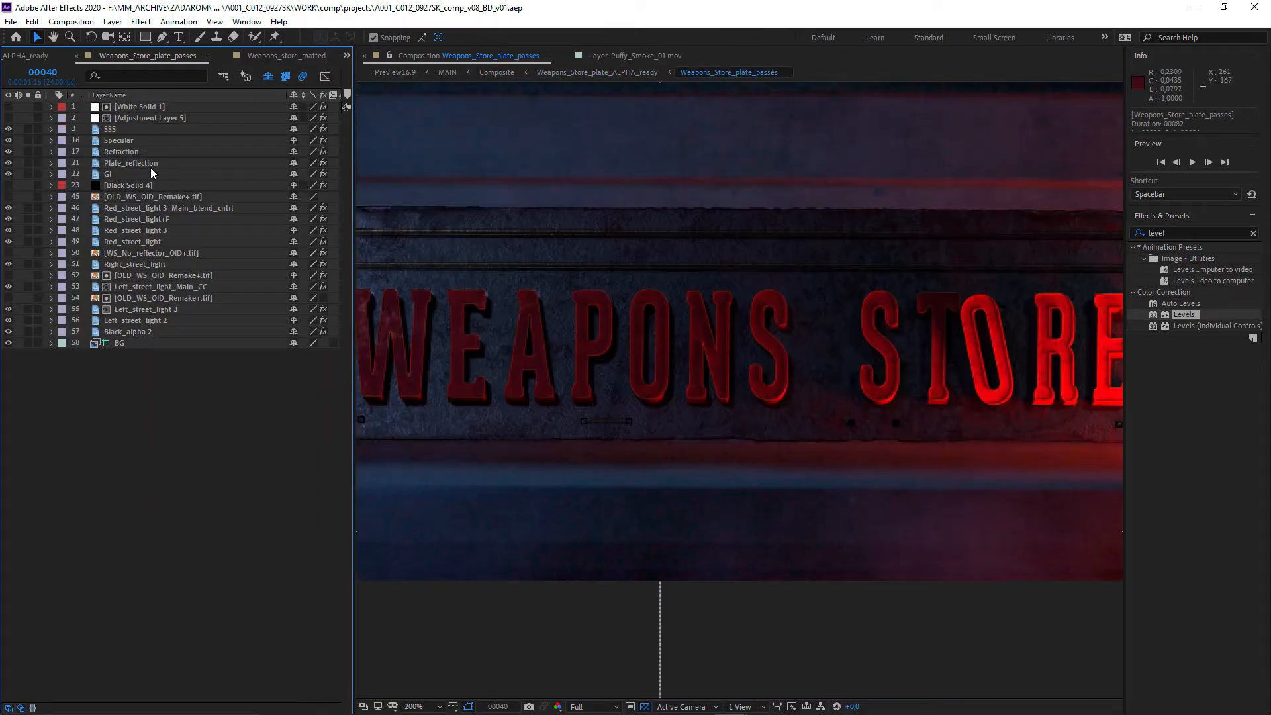
Step: Reveal the shy pass layers in Weapons_Store_plate_passes, review them and their blend modes, and hide them again
left_click(271, 76)
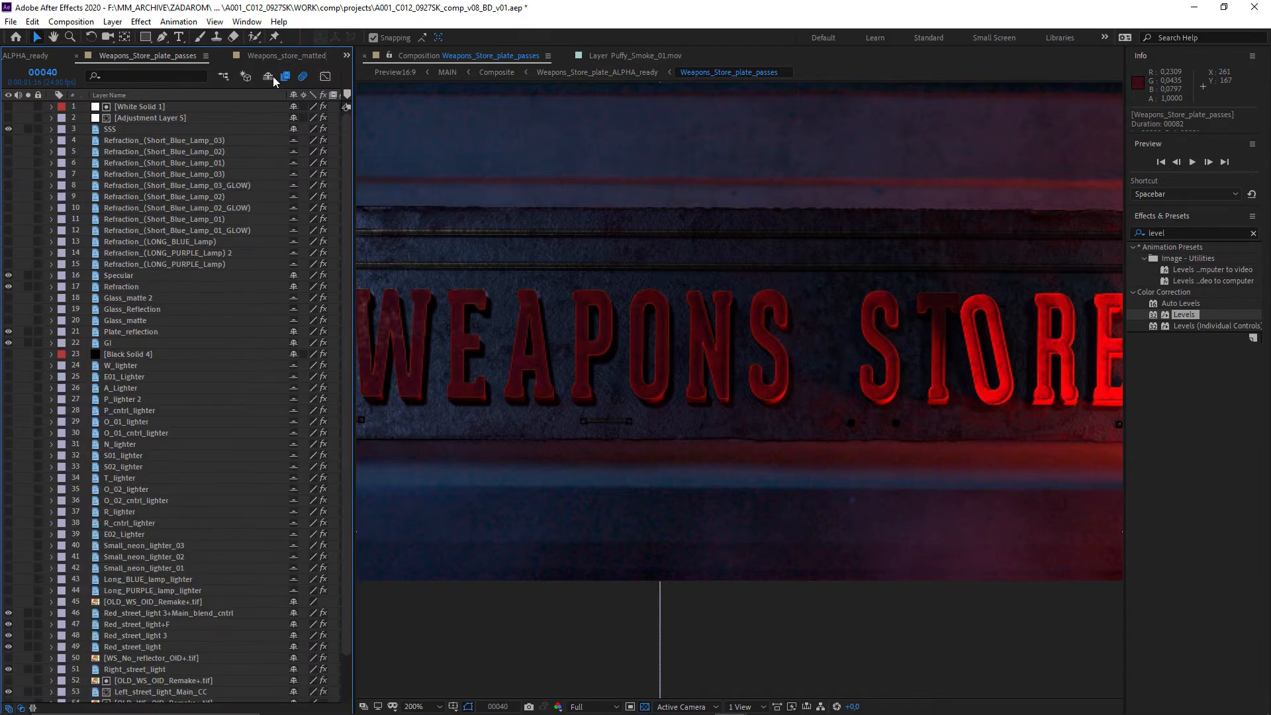
scroll(166, 463, "down", 1)
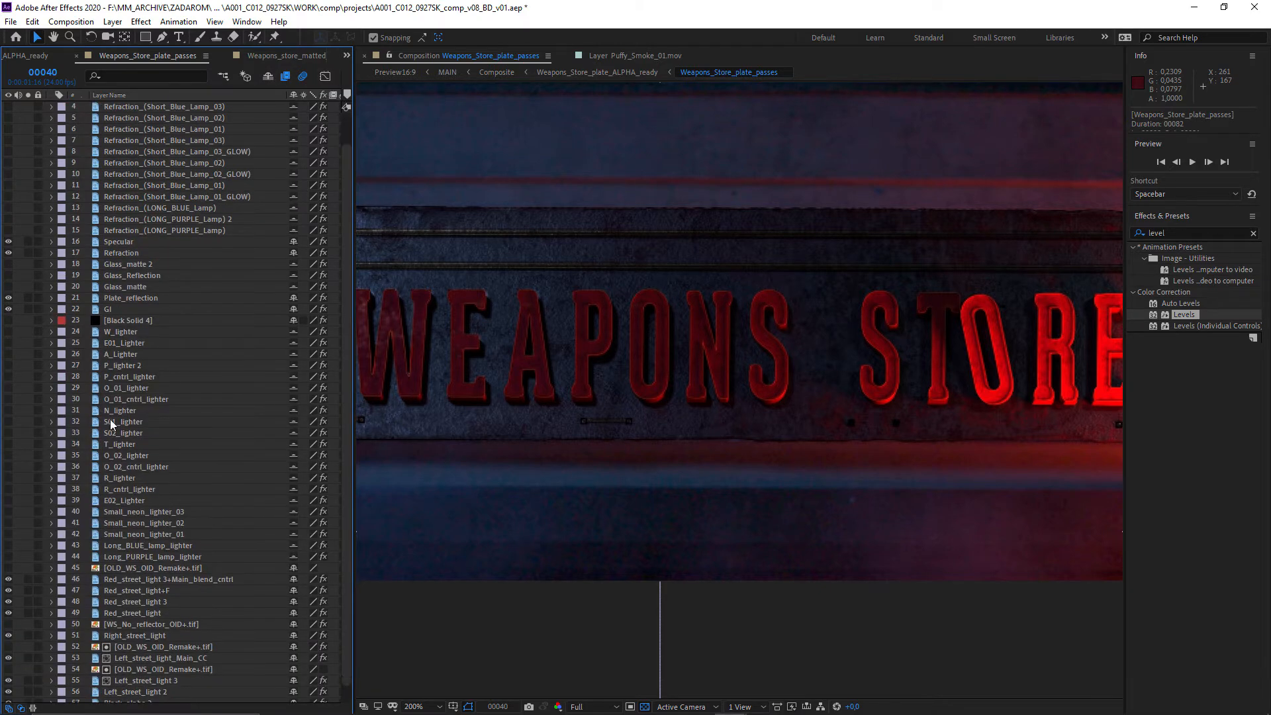
left_click_drag(489, 413, 569, 421)
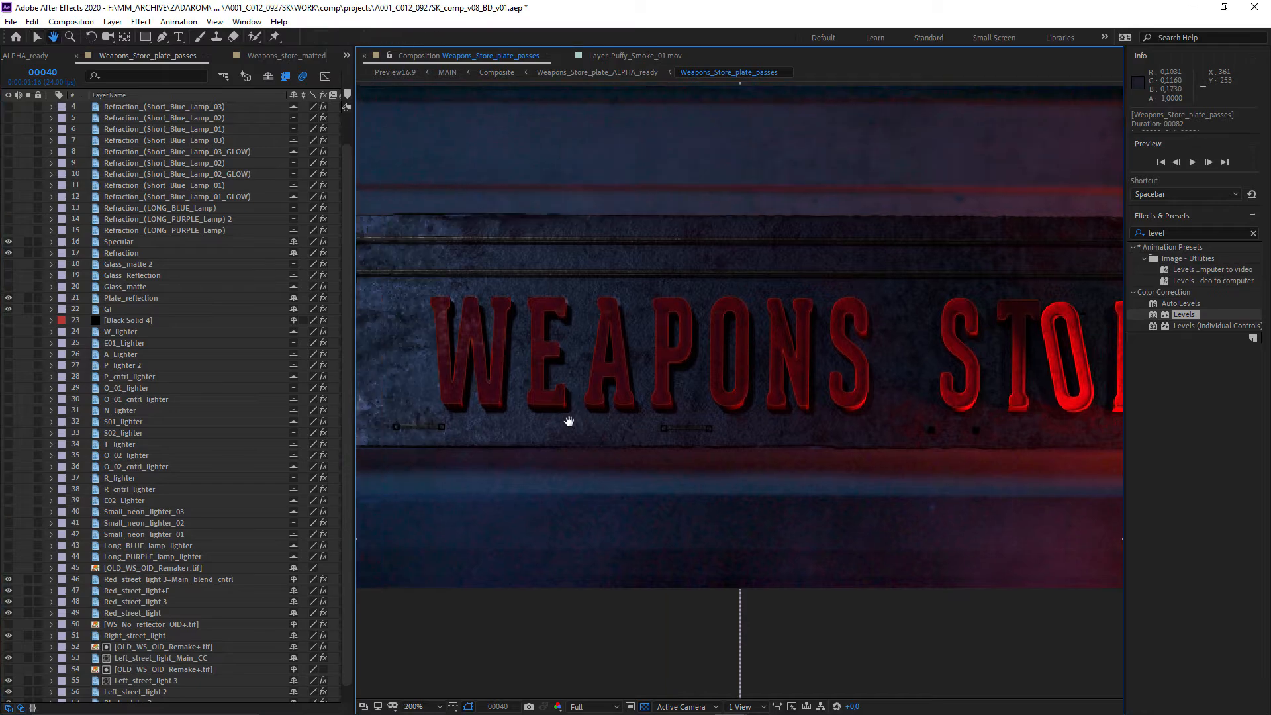
left_click_drag(970, 433, 600, 458)
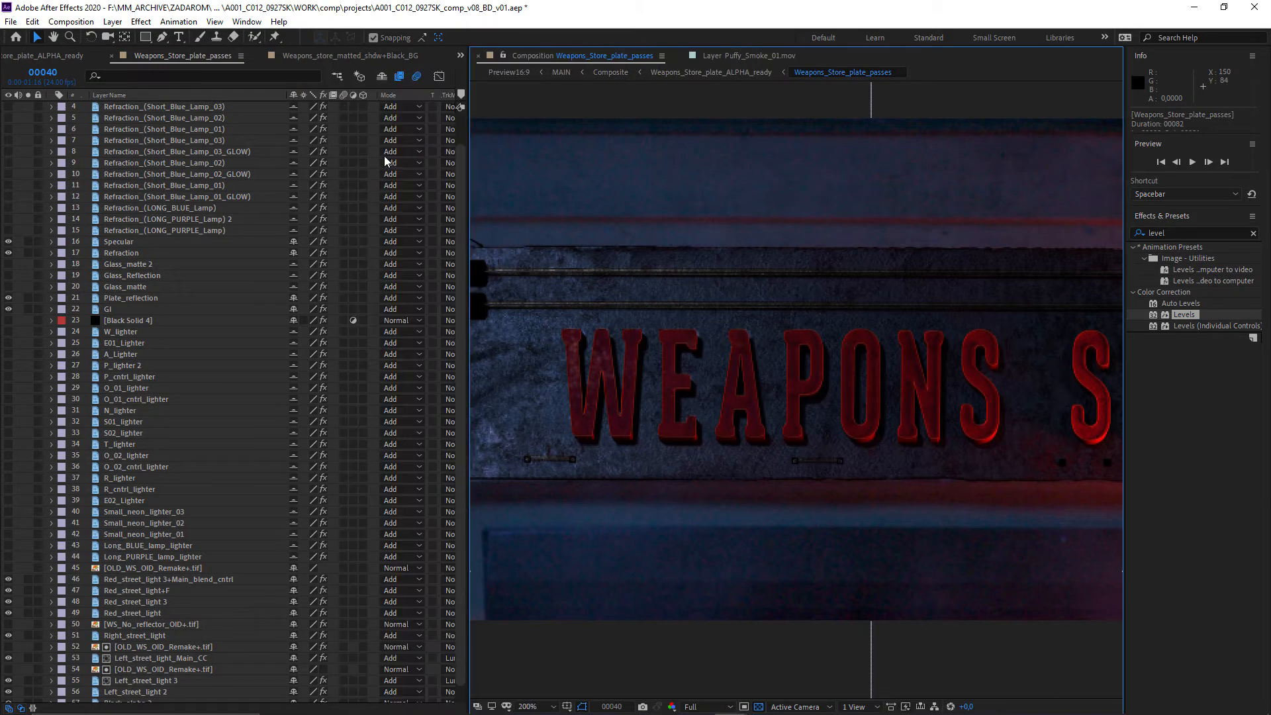
left_click(381, 76)
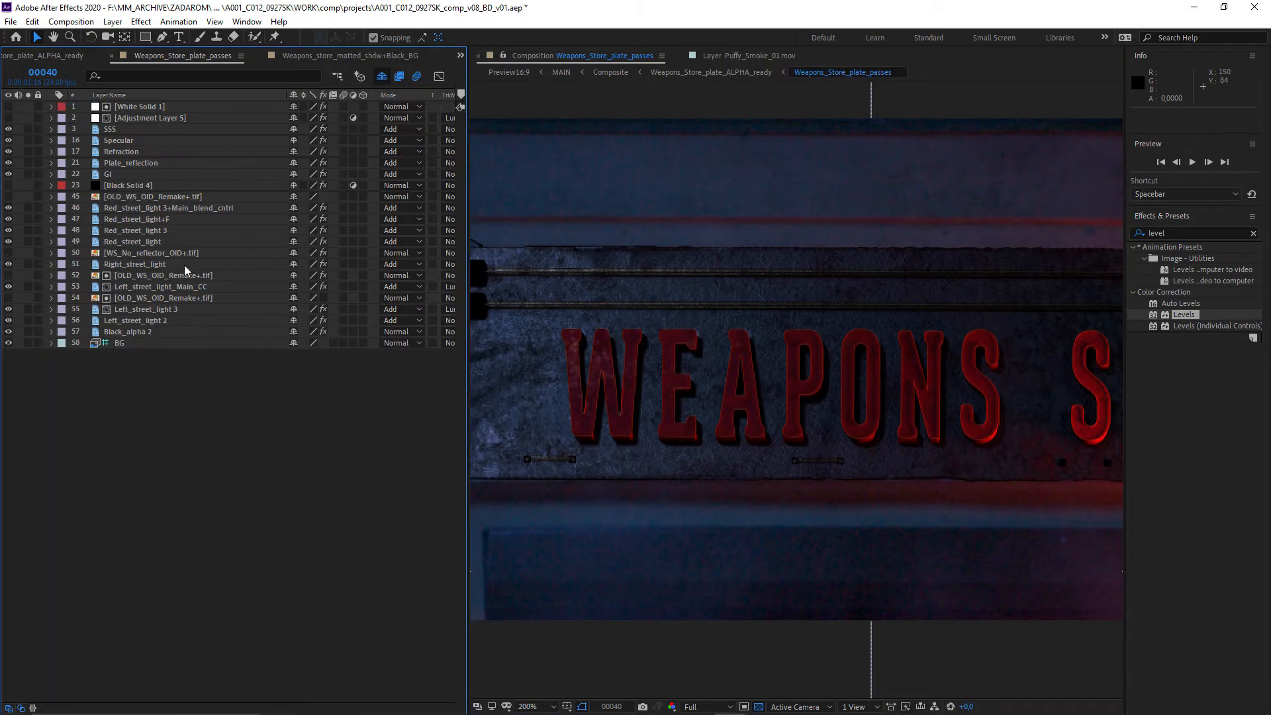
Step: Highlight the red street light layers, view the sign's red-lit end, and duplicate the Red_street_light layer three times
left_click(120, 240)
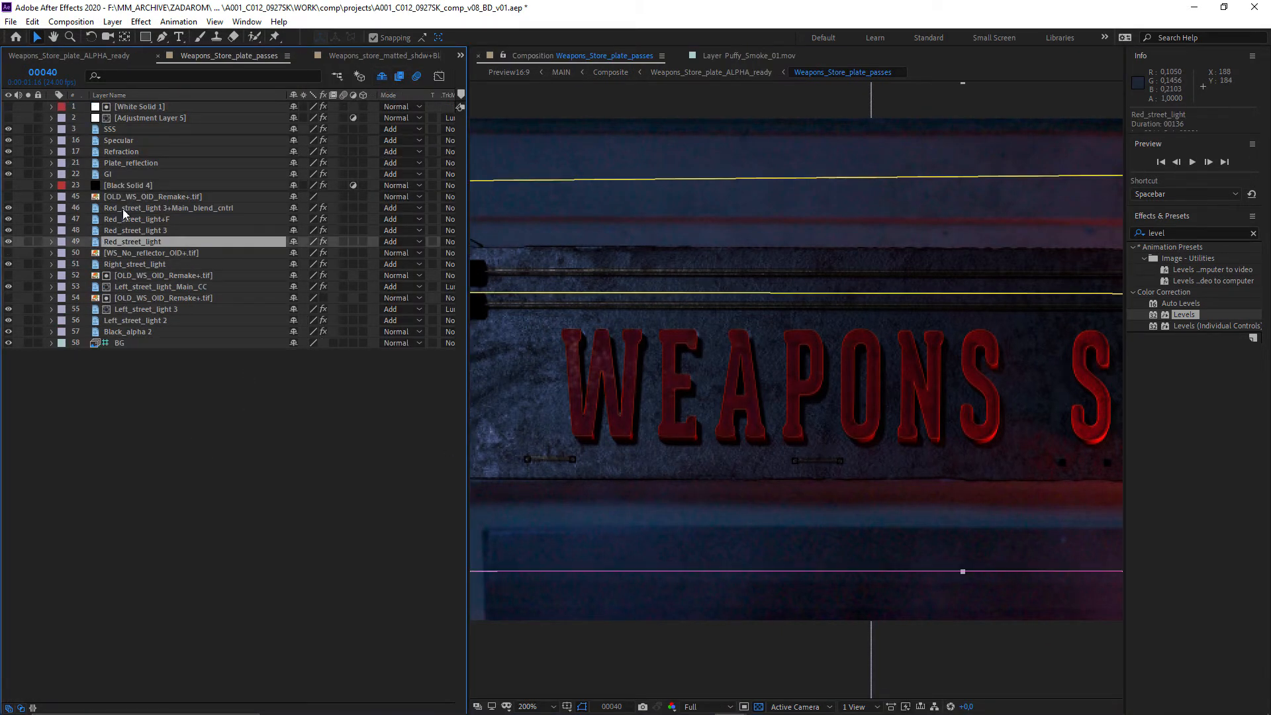
left_click(130, 219, "shift")
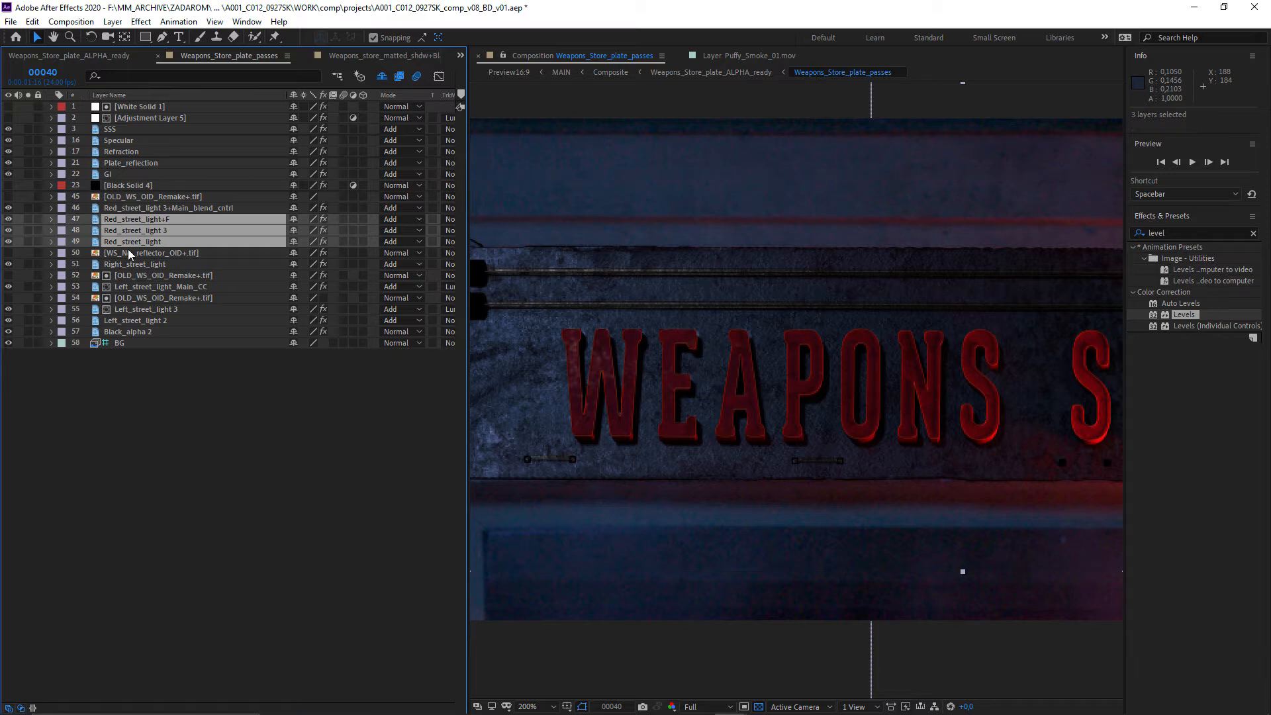
left_click(127, 251)
left_click(132, 244)
left_click_drag(831, 456, 92, 419)
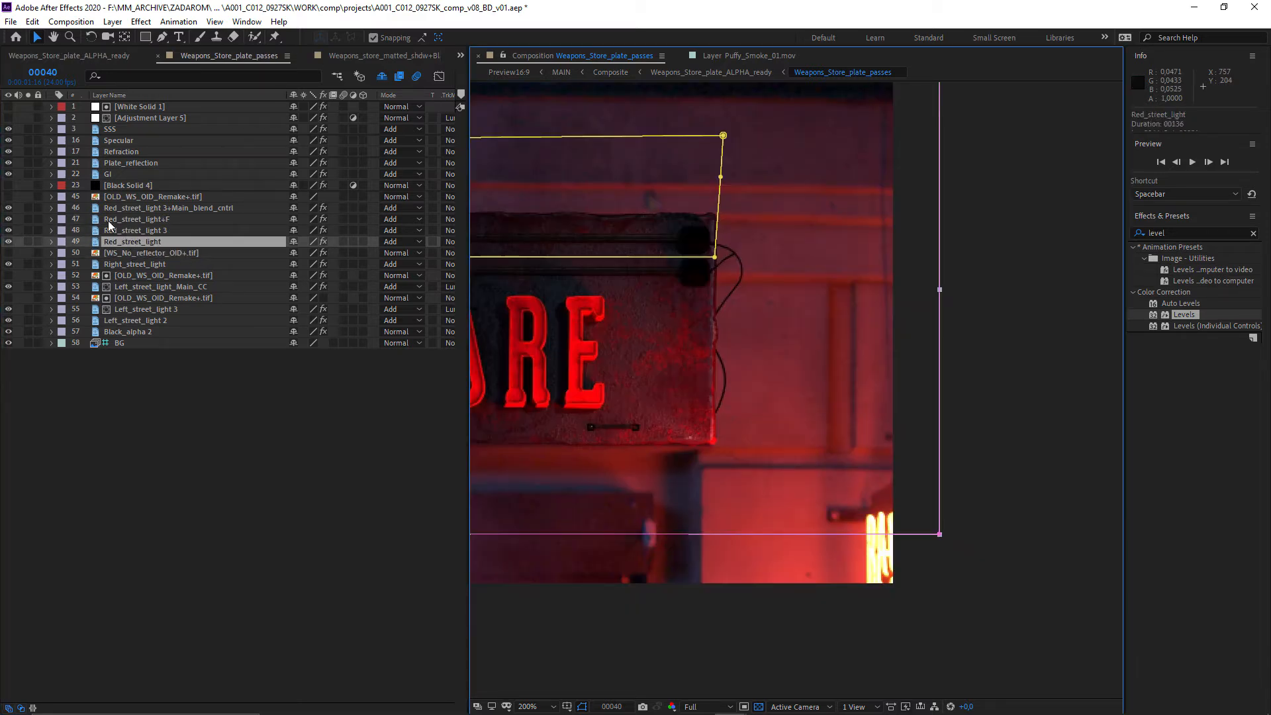
key("ctrl+d")
key("ctrl+d")
key("ctrl+d")
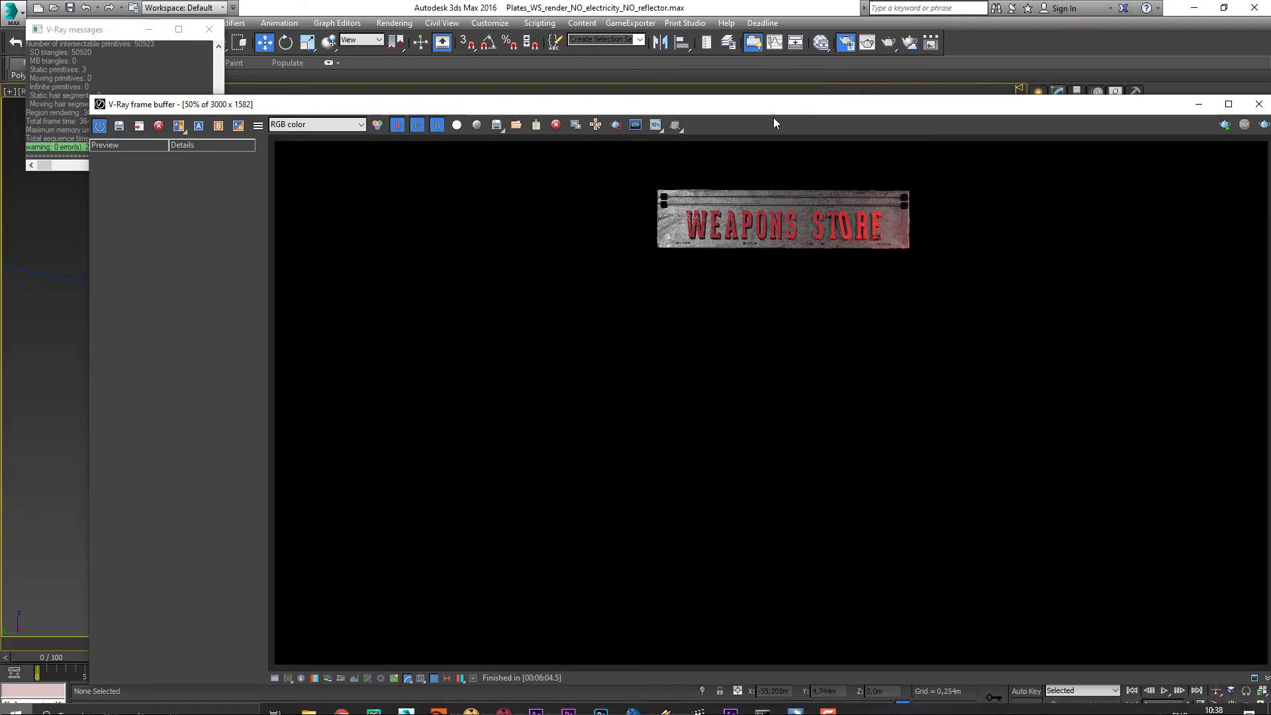
Step: In the 3ds Max Weapons Store scene, view the lights in perspective and highlight the Left_street_light render element
left_click_drag(796, 109, 757, 461)
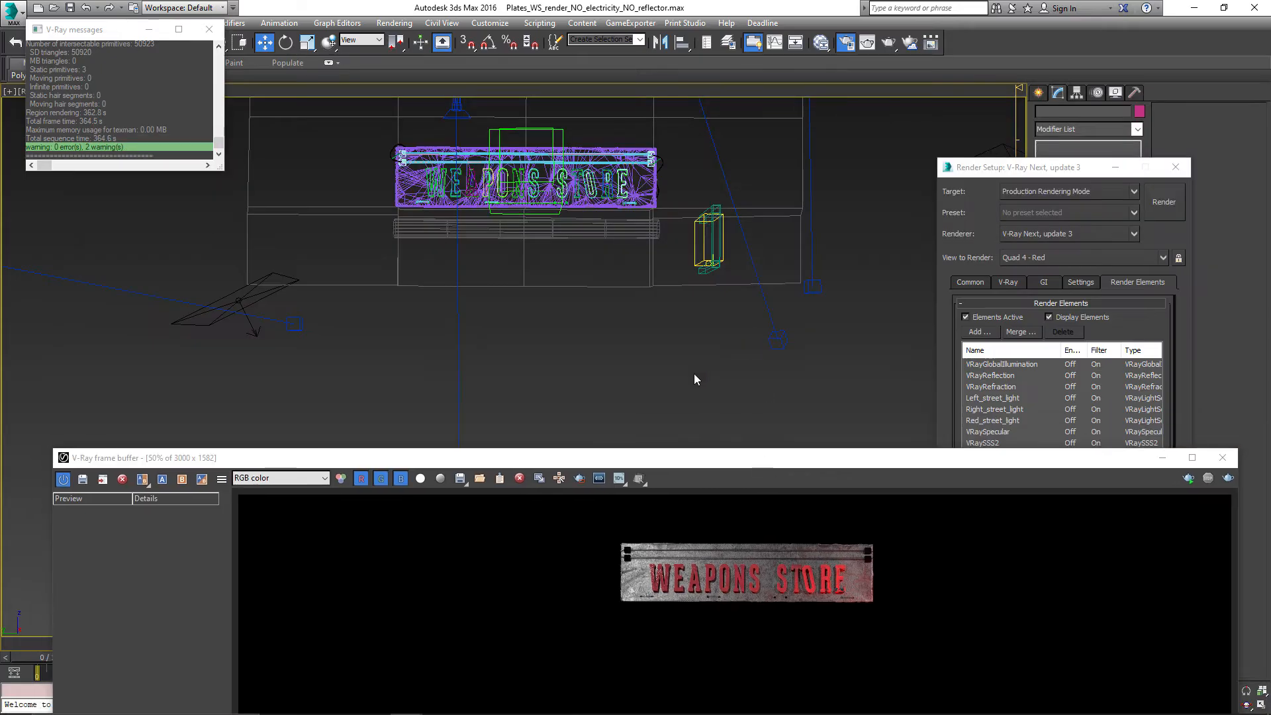
key("p")
key("z")
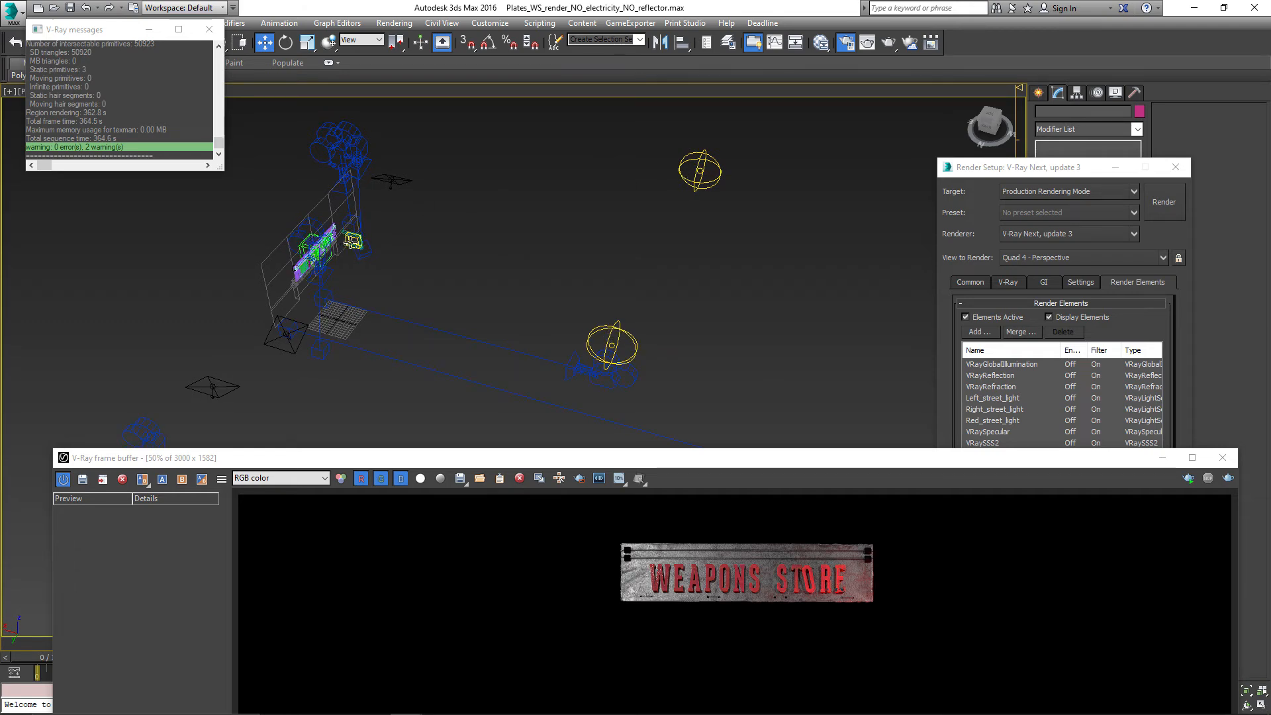
left_click(350, 240)
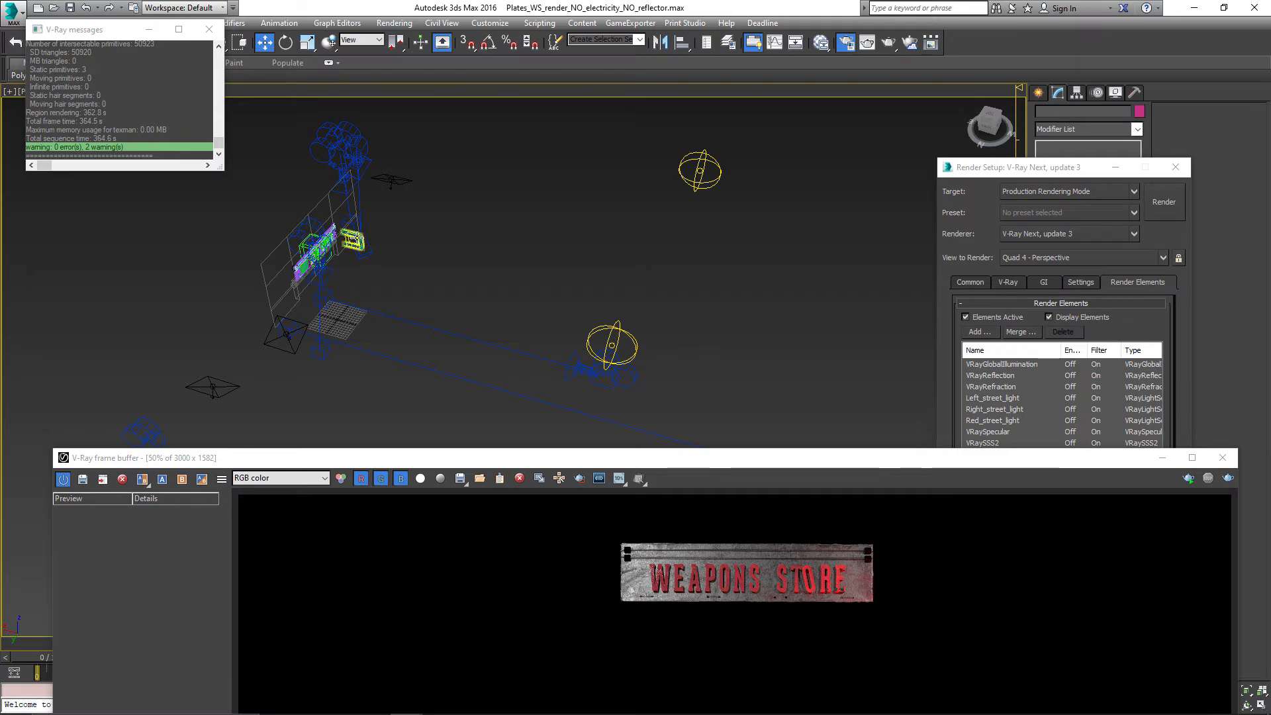
left_click_drag(470, 458, 430, 176)
left_click_drag(1120, 166, 1059, 137)
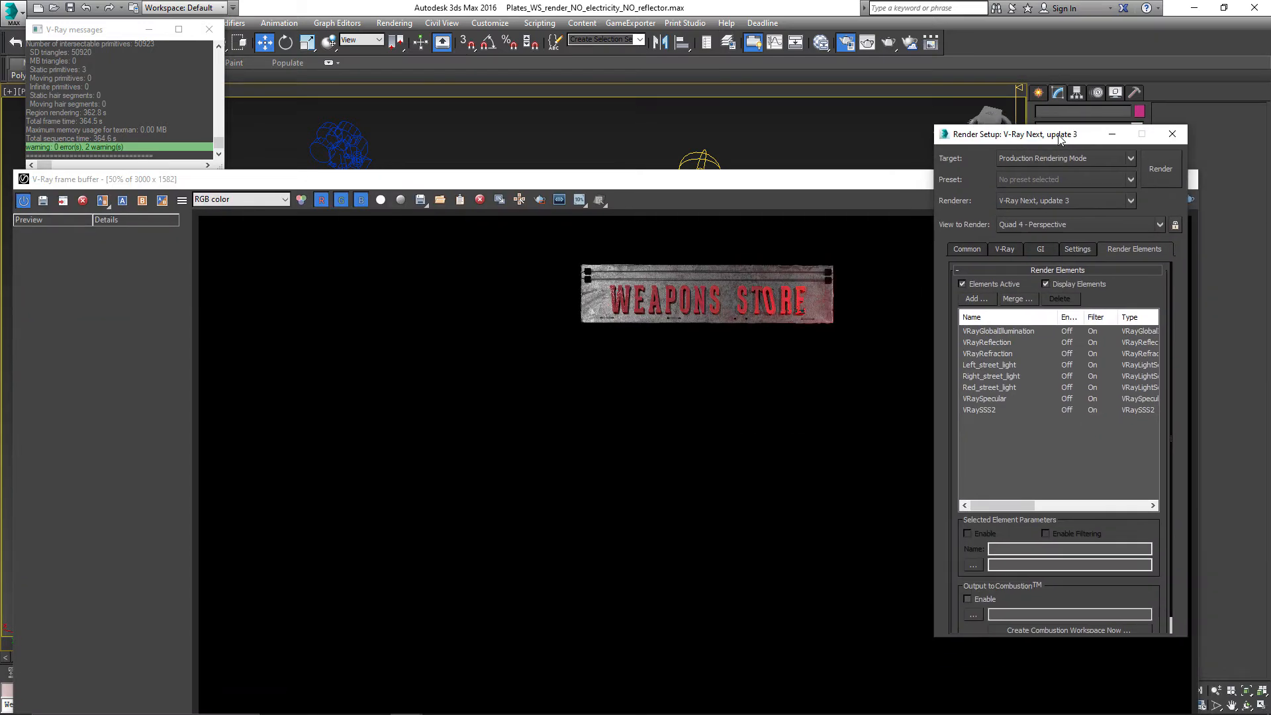
left_click(980, 365)
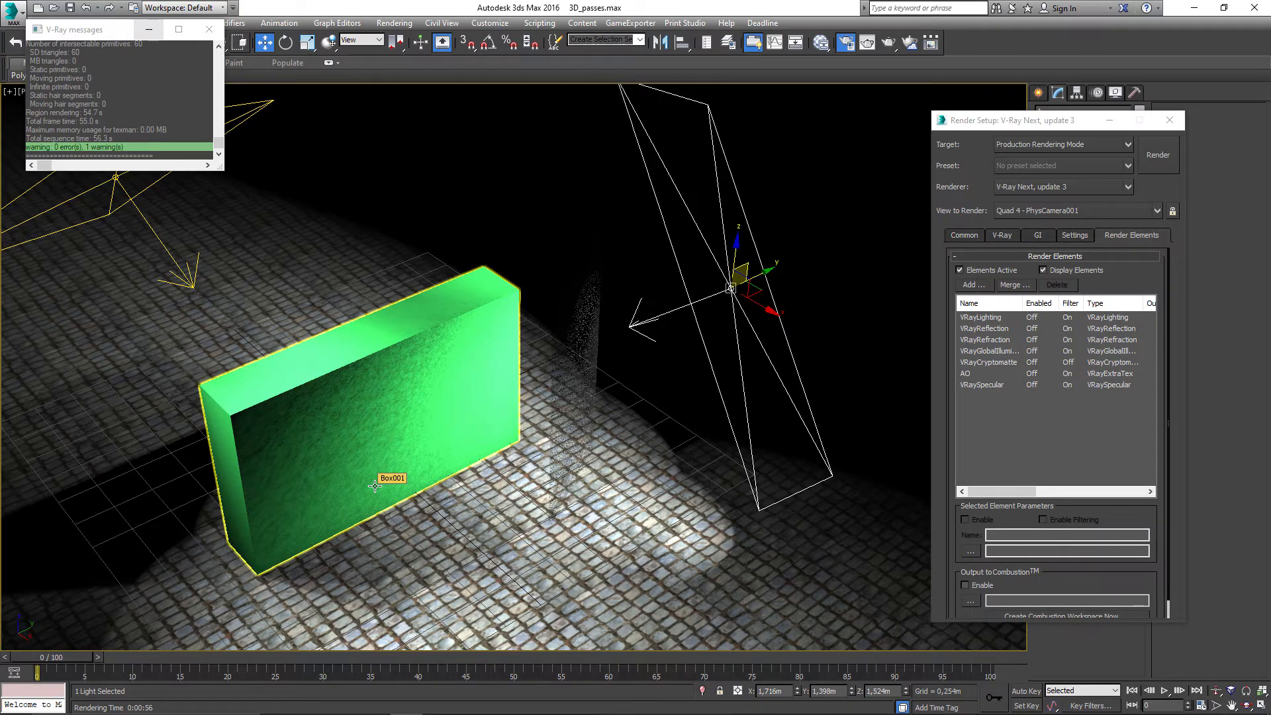
Step: In 3D_passes.max, close the V-Ray messages and select light A and light B in turn to check their names
left_click(209, 30)
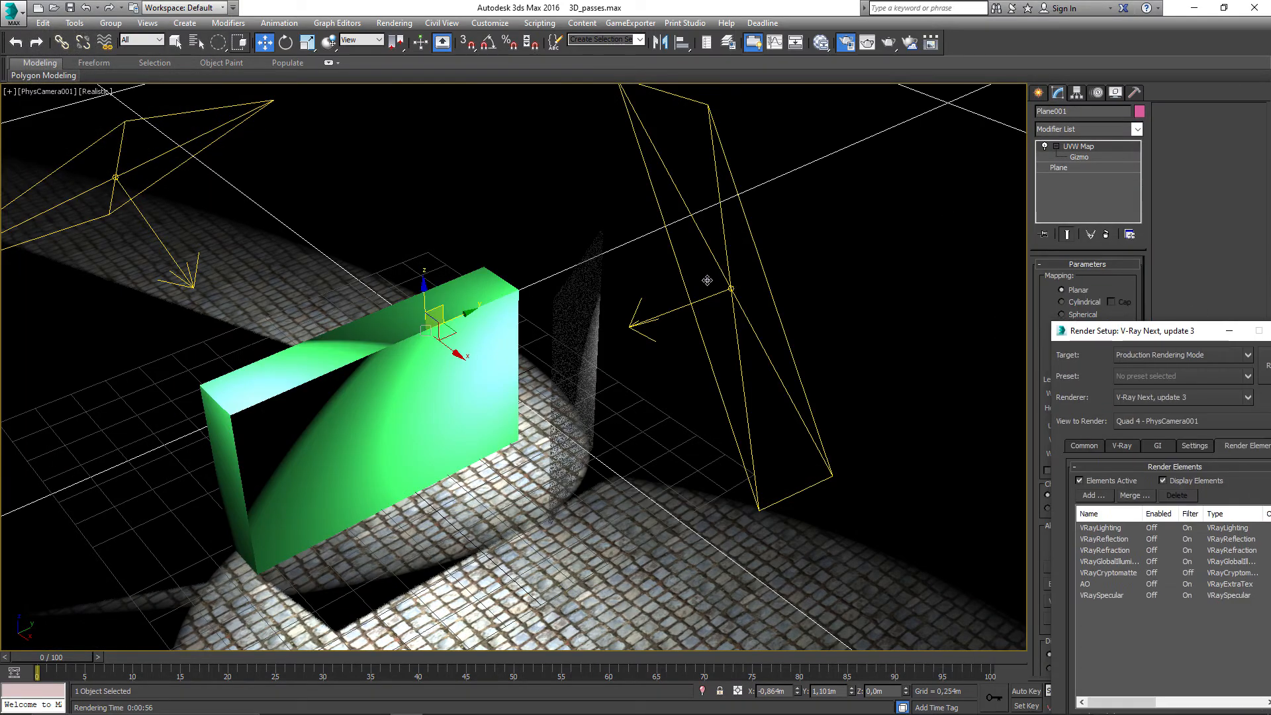
left_click(730, 287)
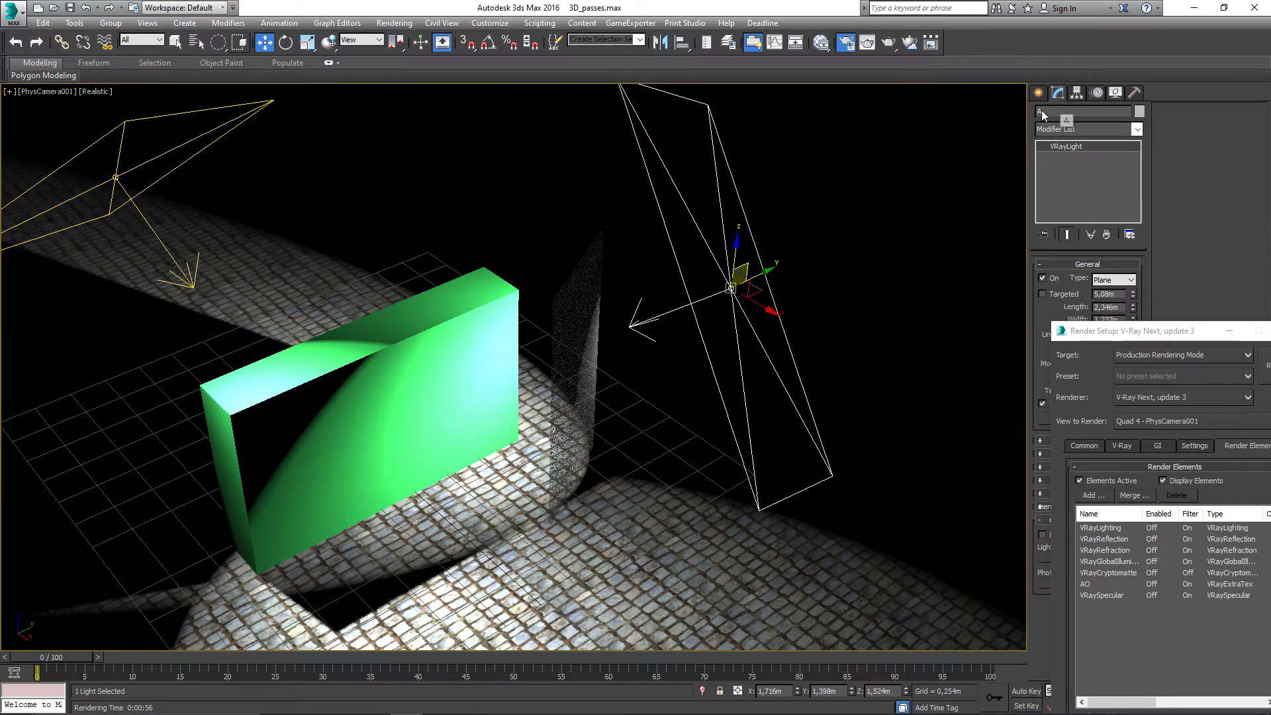
left_click(114, 177)
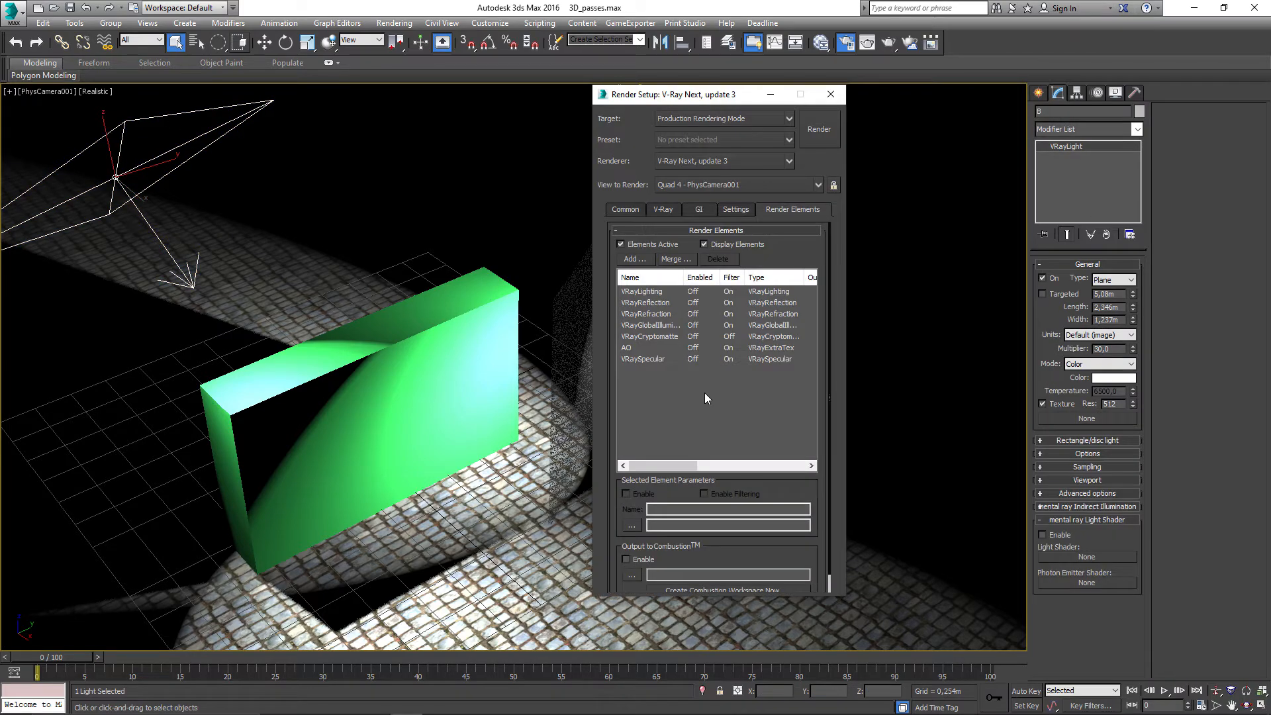
Step: Add a VRayLightSelect render element named A and include light A in it
left_click(633, 259)
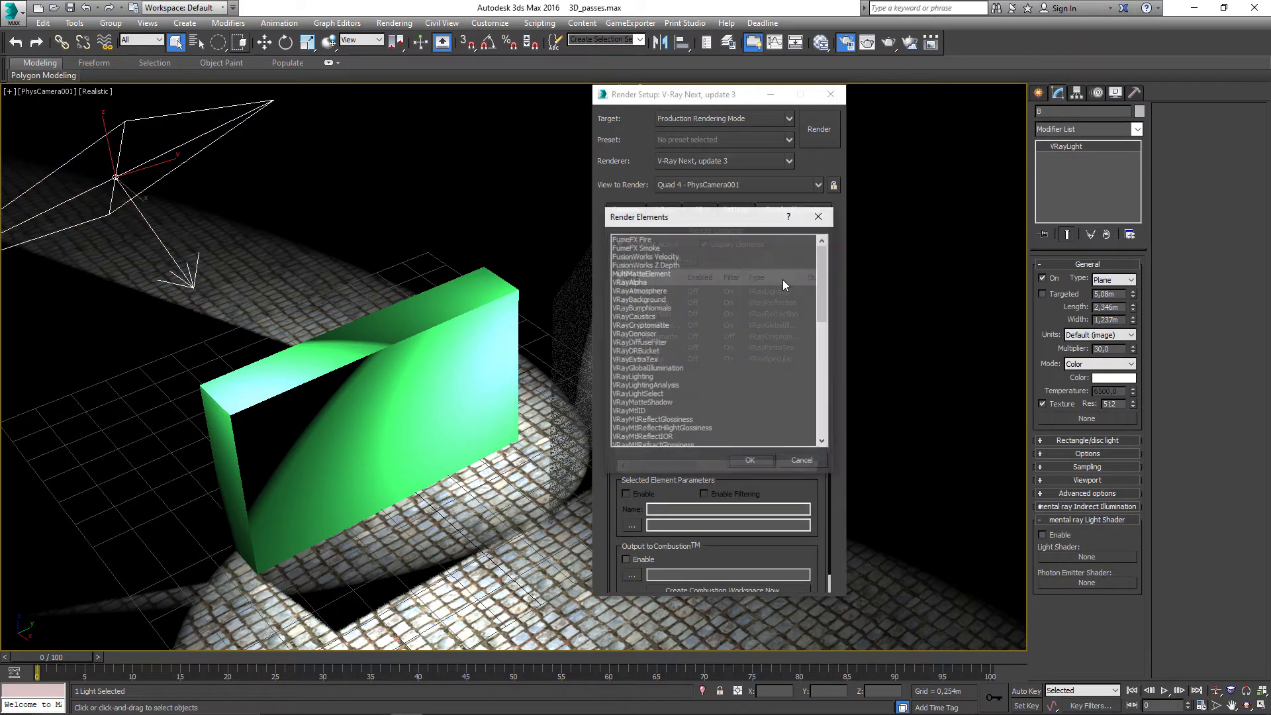
scroll(819, 292, "down", 4)
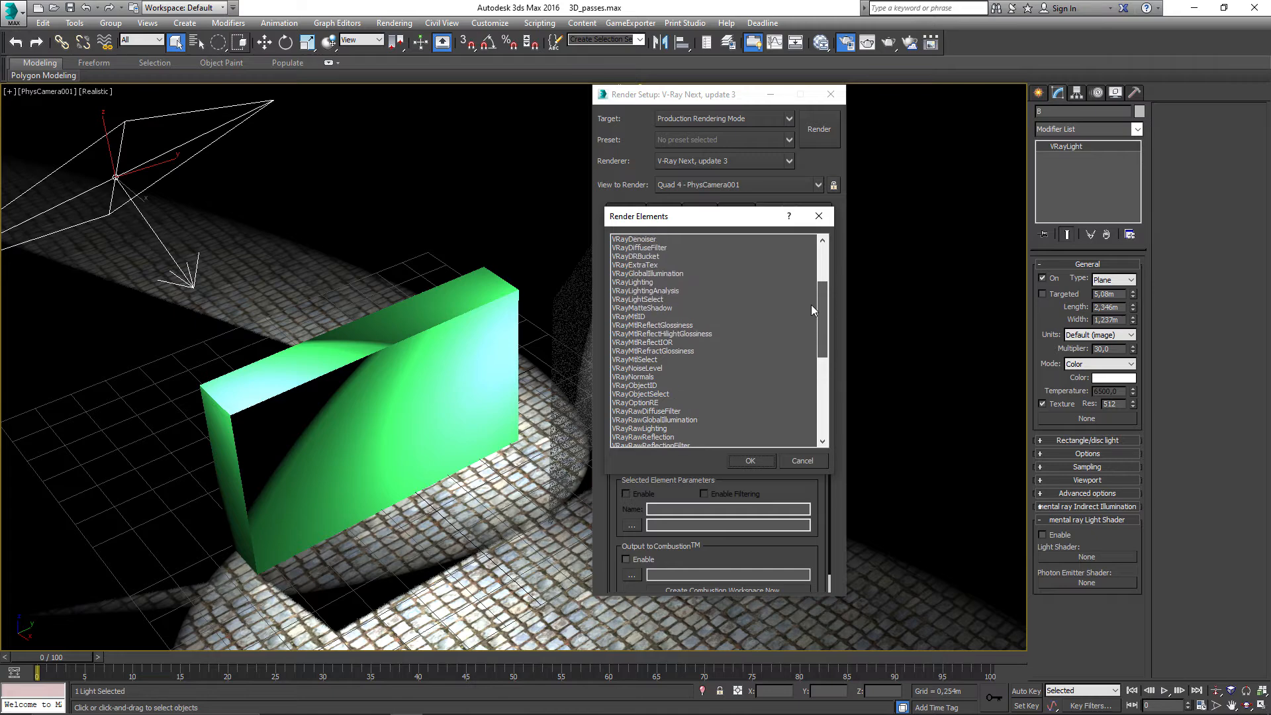
double_click(811, 304)
scroll(753, 442, "down", 5)
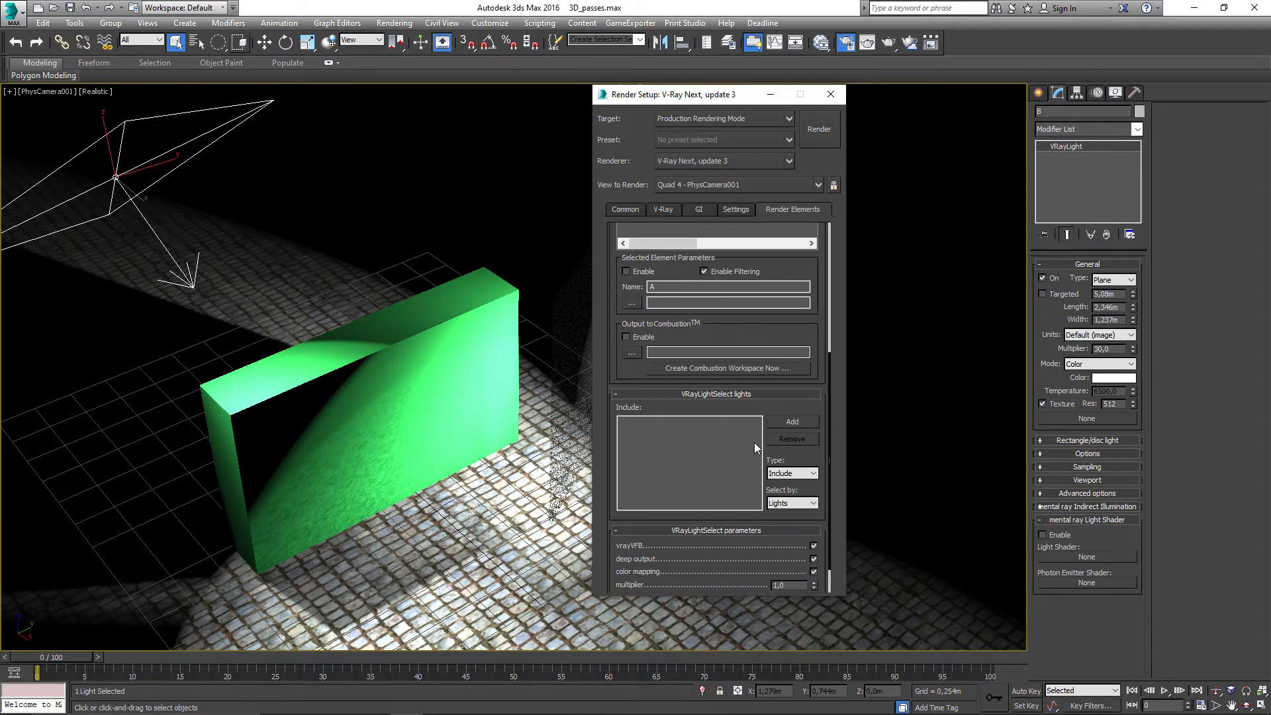
left_click(792, 421)
mouse_move(662, 94)
left_mouse_down()
mouse_move(978, 229)
mouse_move(681, 99)
left_mouse_up()
left_click(730, 289)
scroll(645, 369, "up", 5)
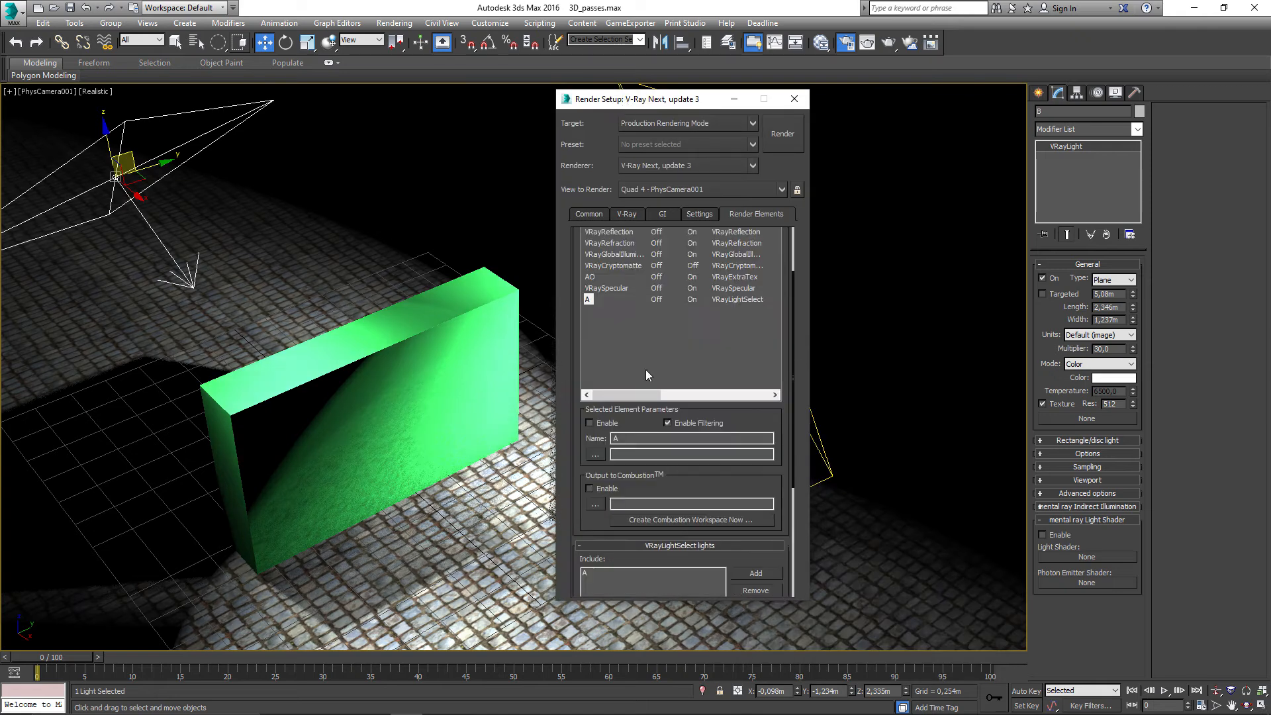
Step: Add a second VRayLightSelect render element named B and include light B in it
scroll(742, 410, "up", 3)
left_click(596, 263)
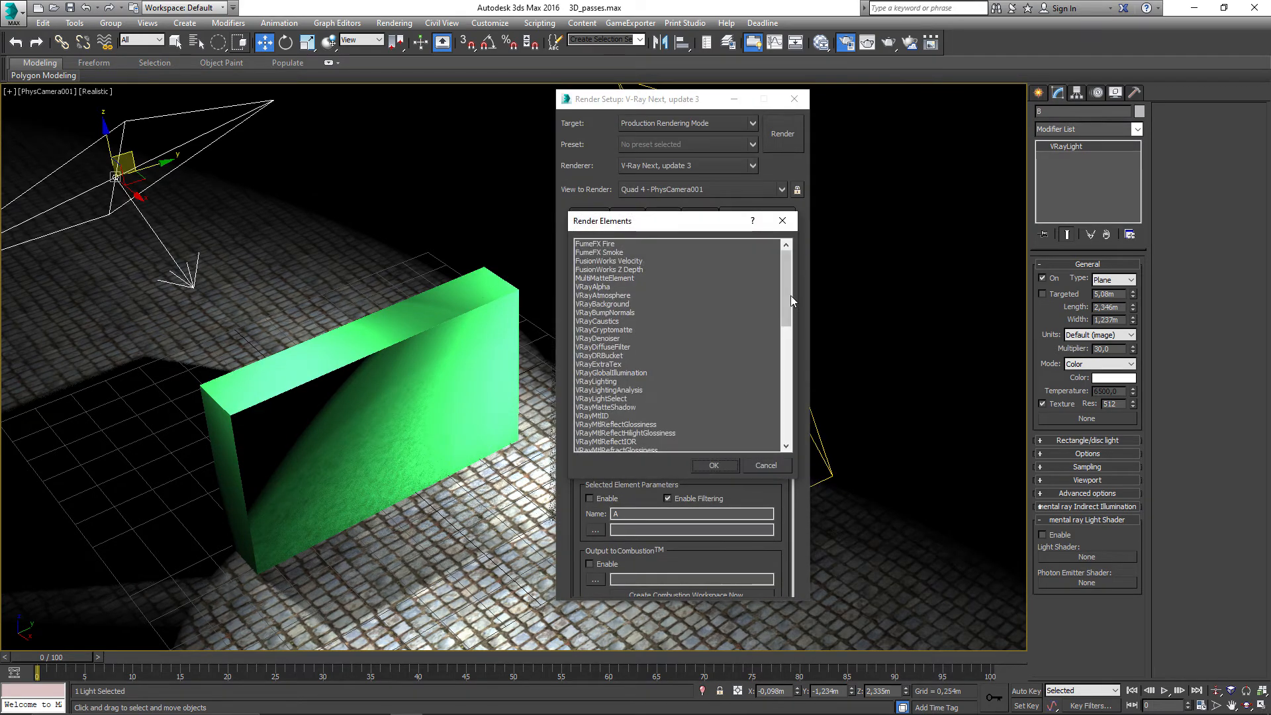
left_click(601, 398)
left_click(715, 465)
scroll(764, 489, "down", 3)
double_click(652, 340)
type("b")
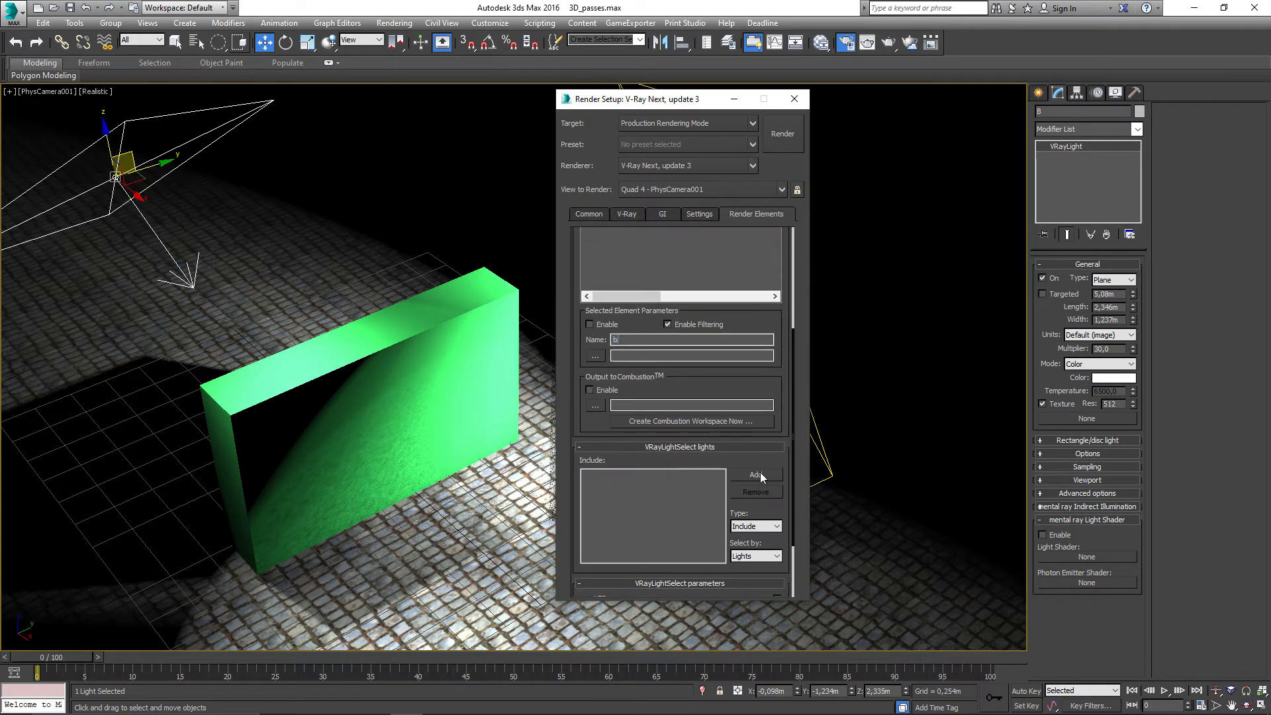
left_click(762, 474)
left_click(179, 266)
scroll(686, 582, "down", 2)
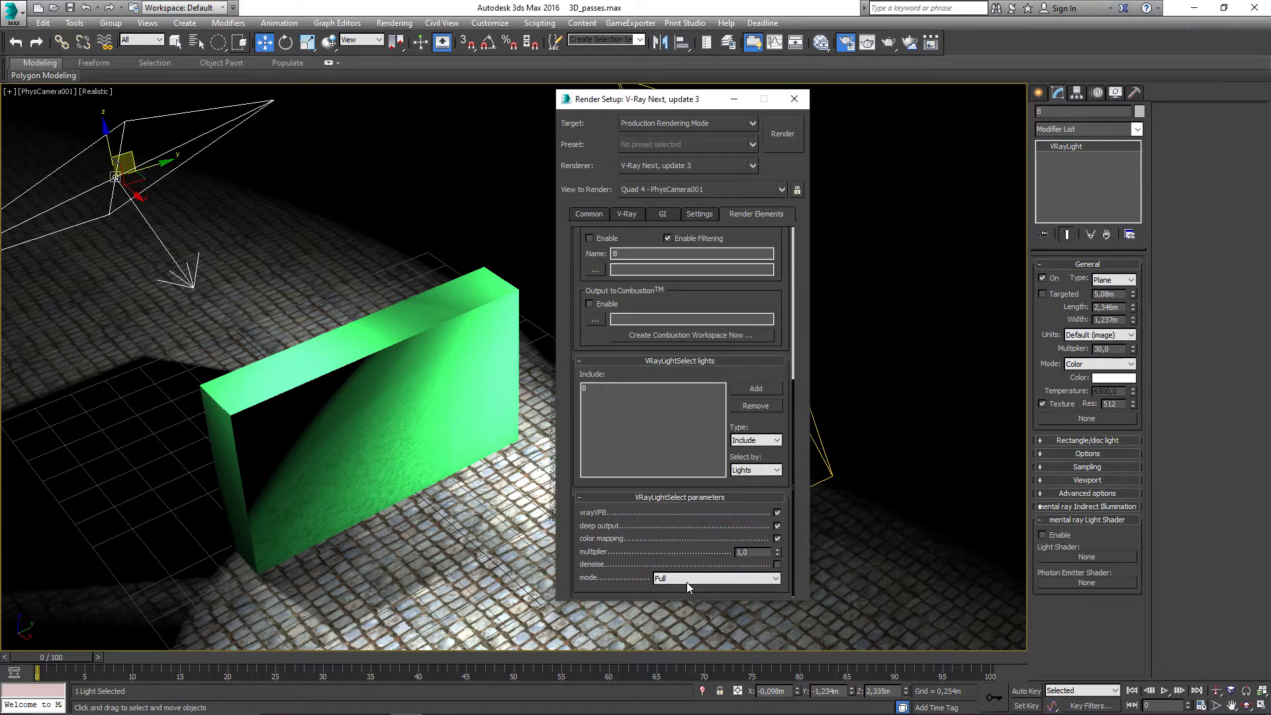
Step: Keep the B element's mode at Full and render the PhysCamera001 view, overwriting the existing output file
left_click(686, 578)
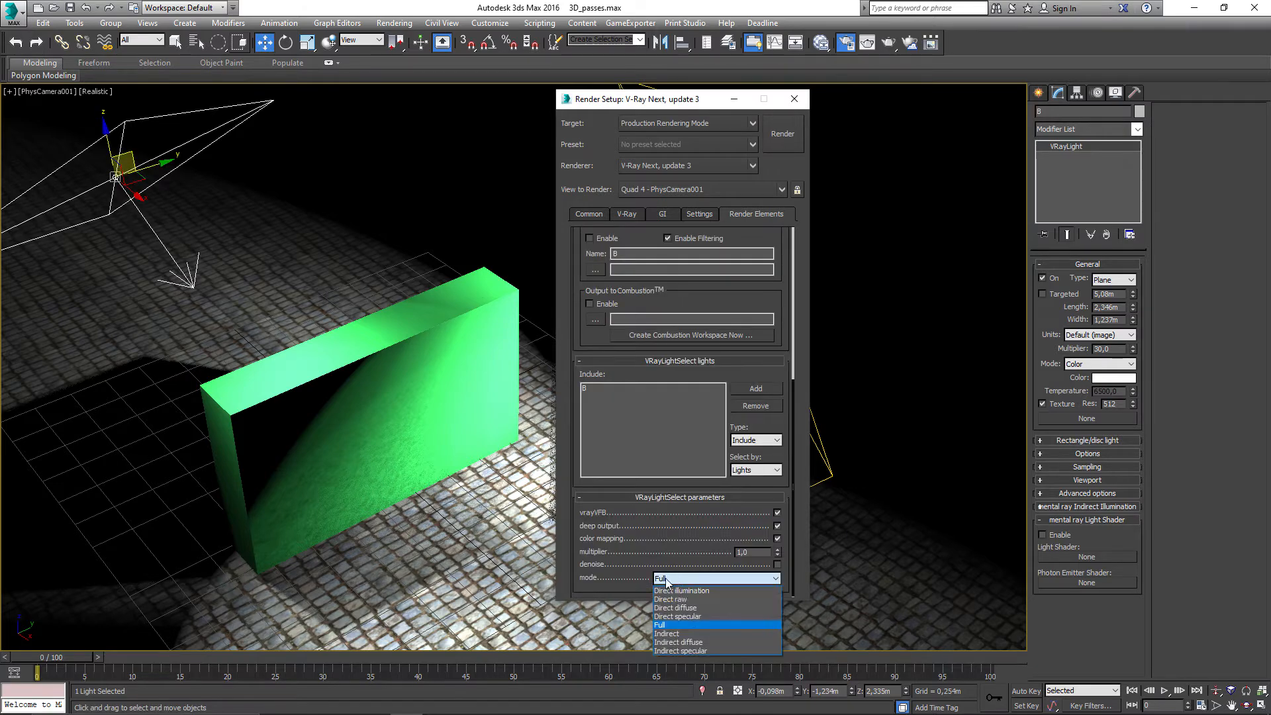
left_click(666, 626)
scroll(682, 463, "up", 5)
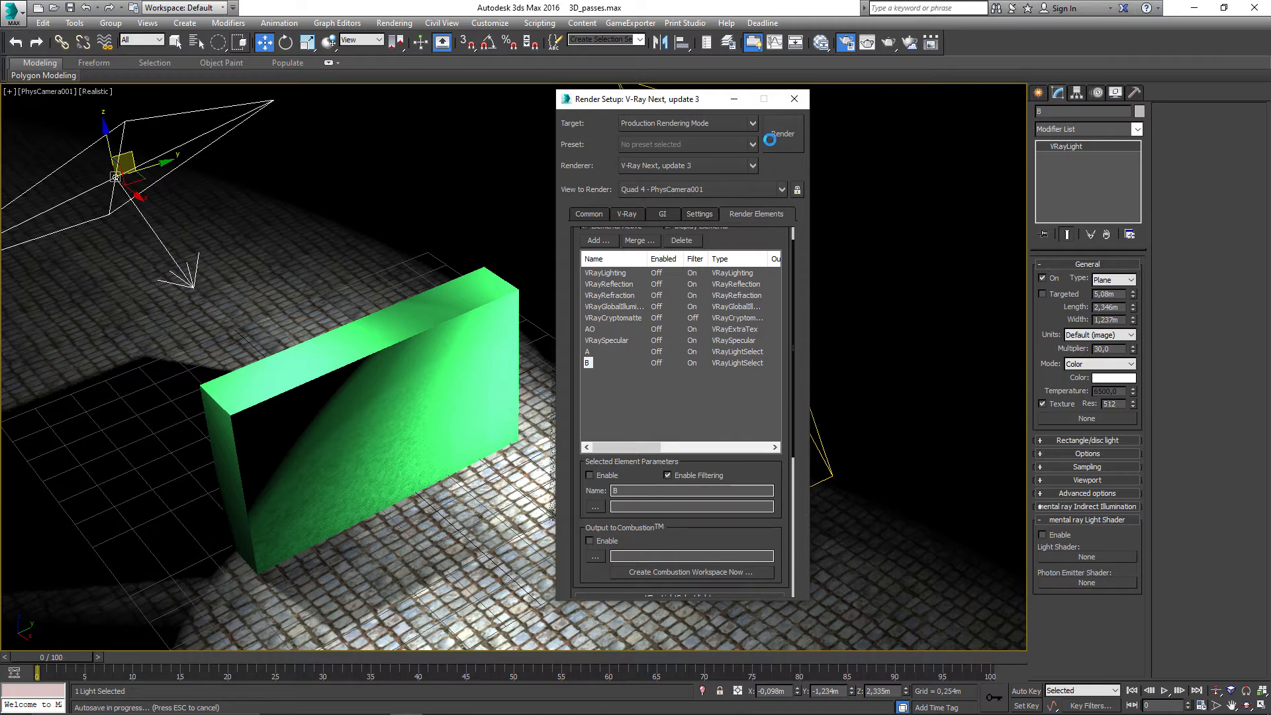
left_click(771, 138)
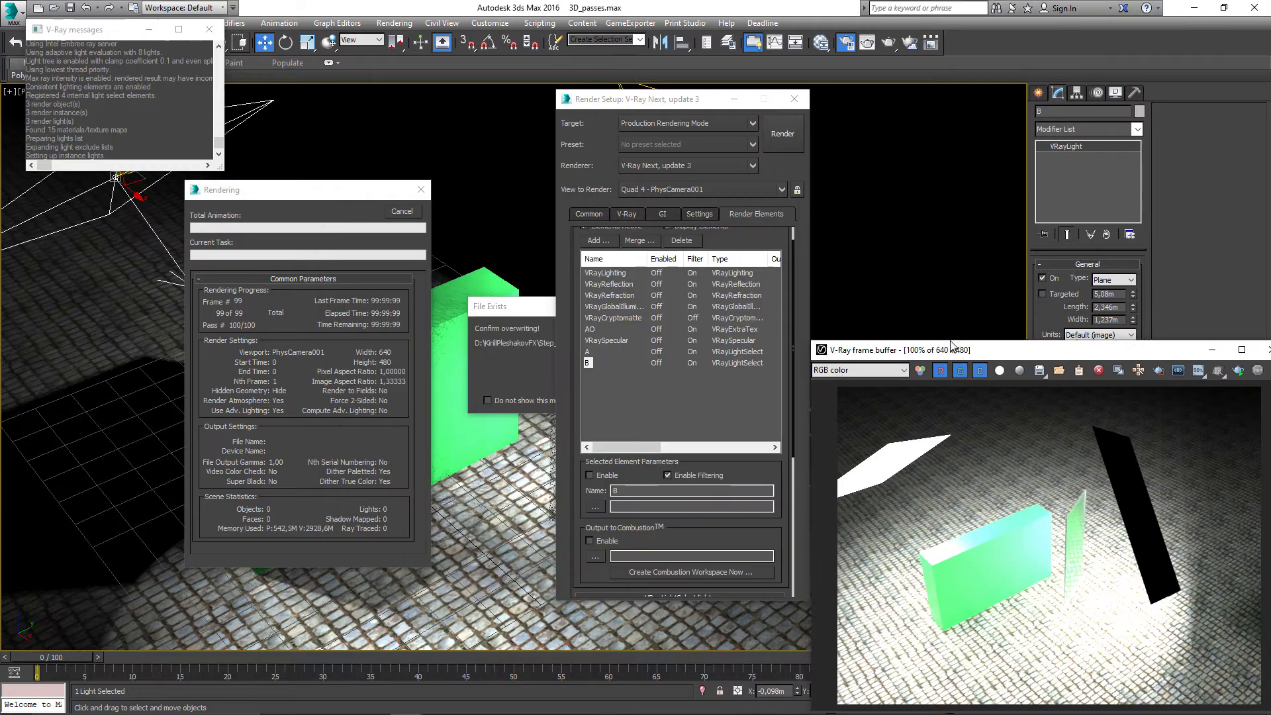
left_click_drag(465, 230, 950, 341)
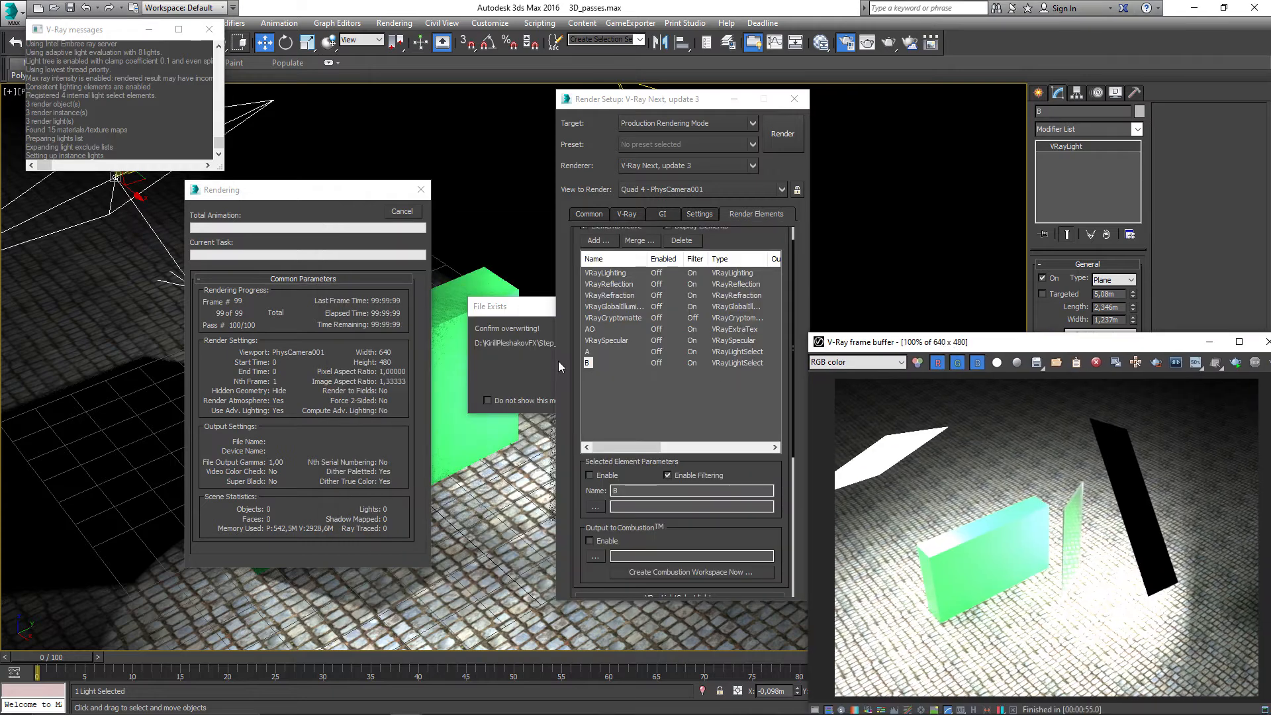
left_click(598, 387)
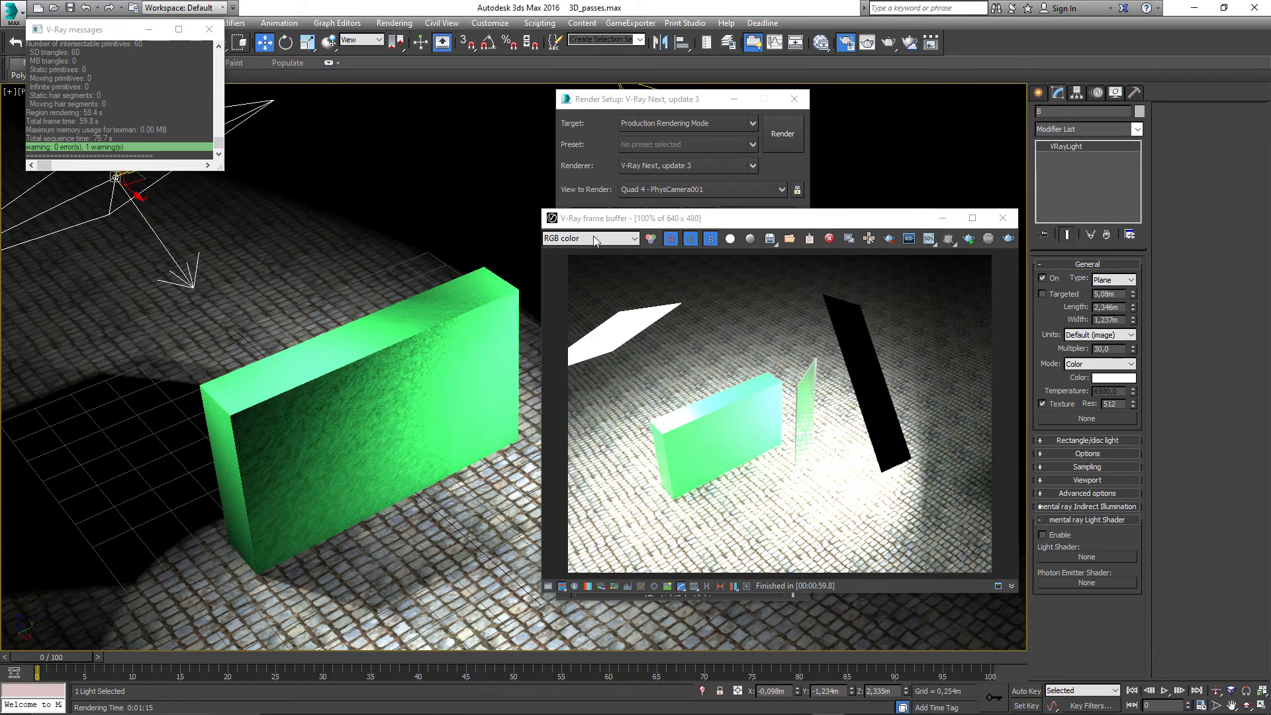
Step: View the A light pass in the V-Ray frame buffer and return to the RGB color channel
left_click(594, 239)
left_click(562, 374)
left_click(592, 238)
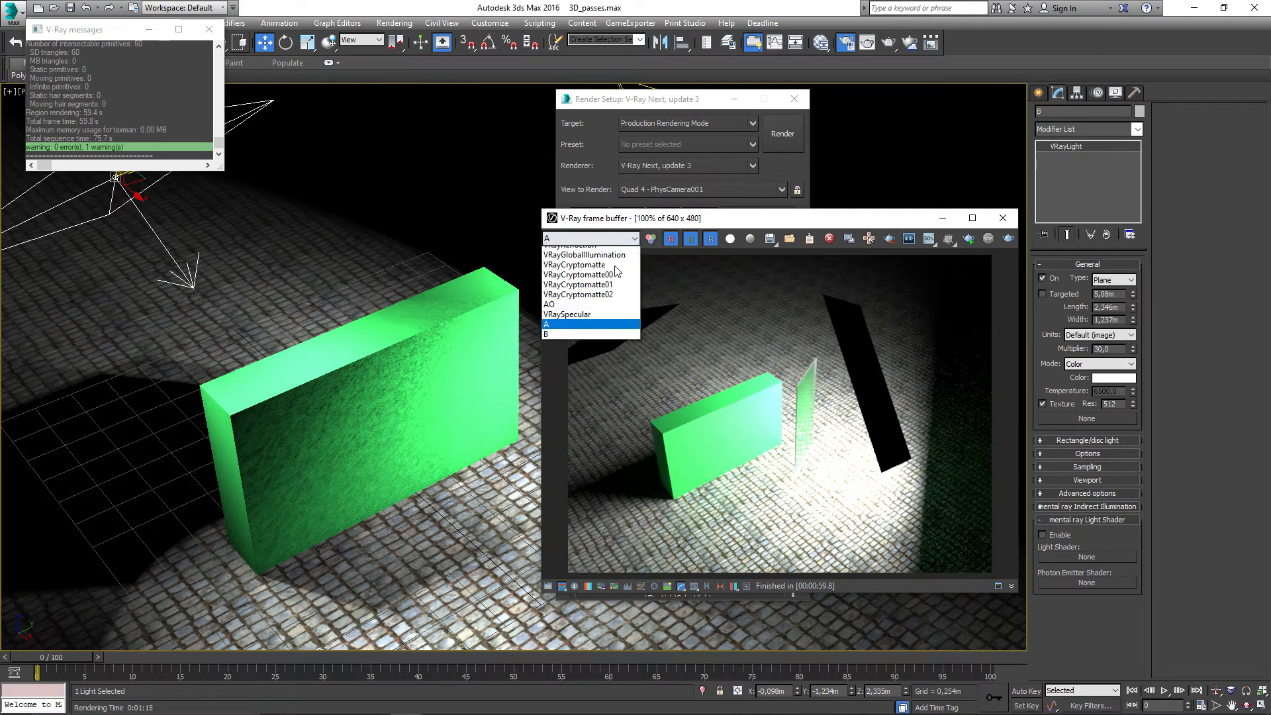
left_click(596, 255)
Step: Switch to After Effects and inspect the EXtractoR channels of layers A and B in the BOX_v01.0000 composition
key("alt+Tab")
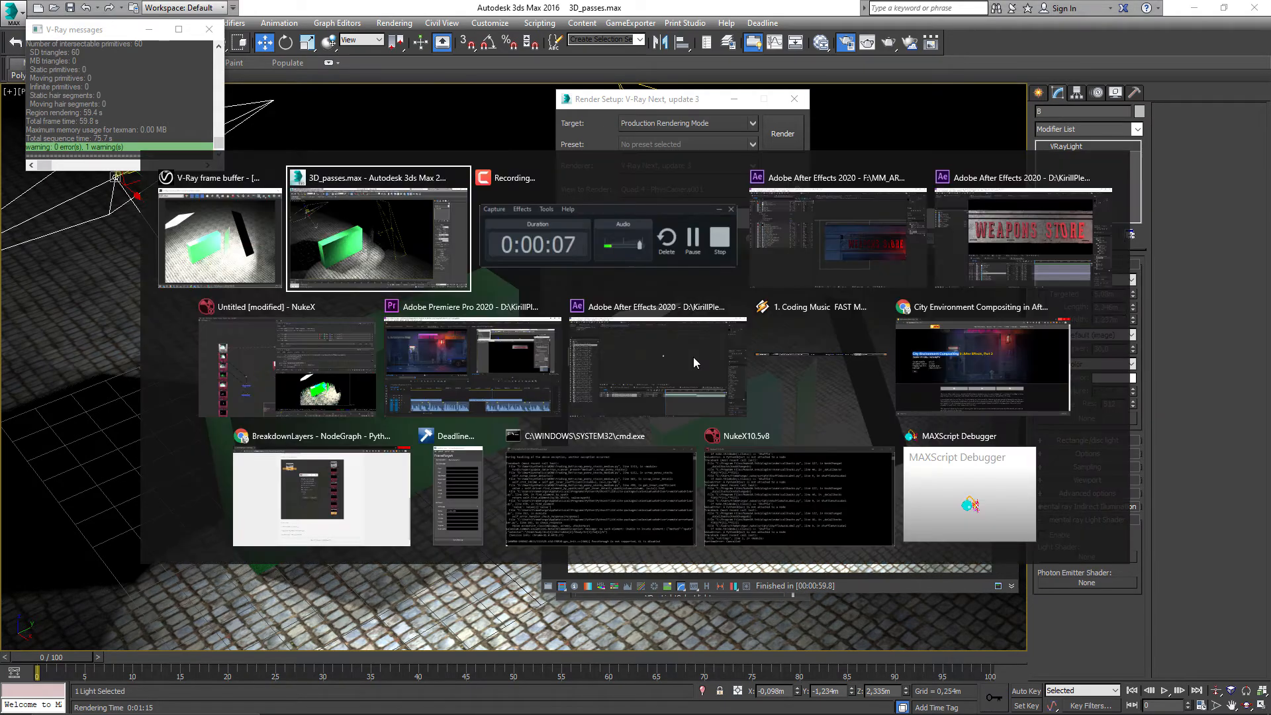
left_click(693, 356)
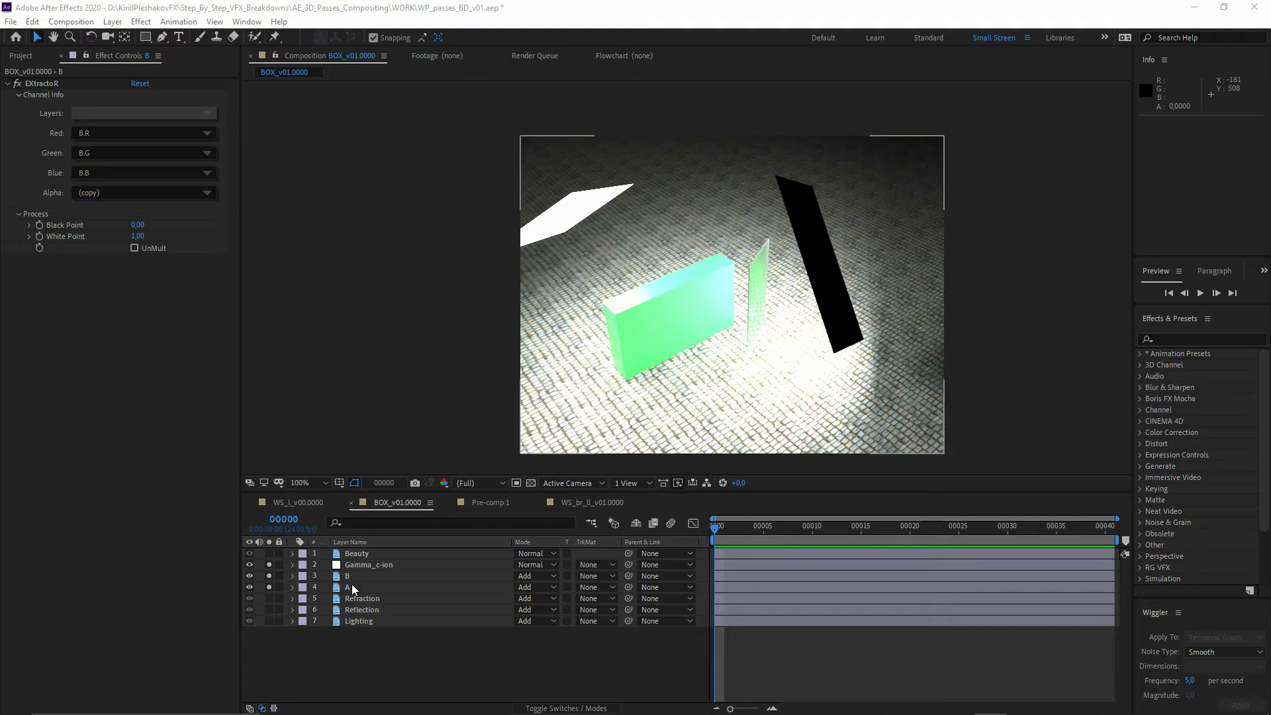
left_click(351, 586)
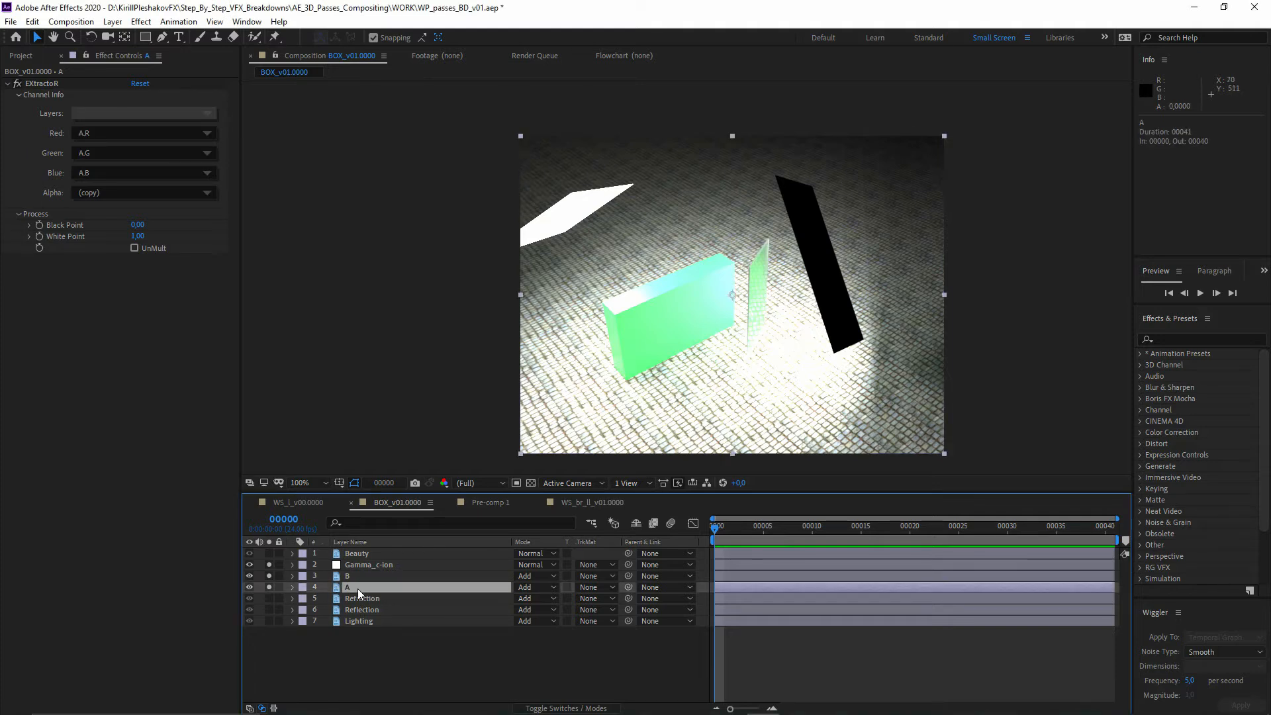
left_click(360, 578)
left_click(359, 589)
left_click(360, 579)
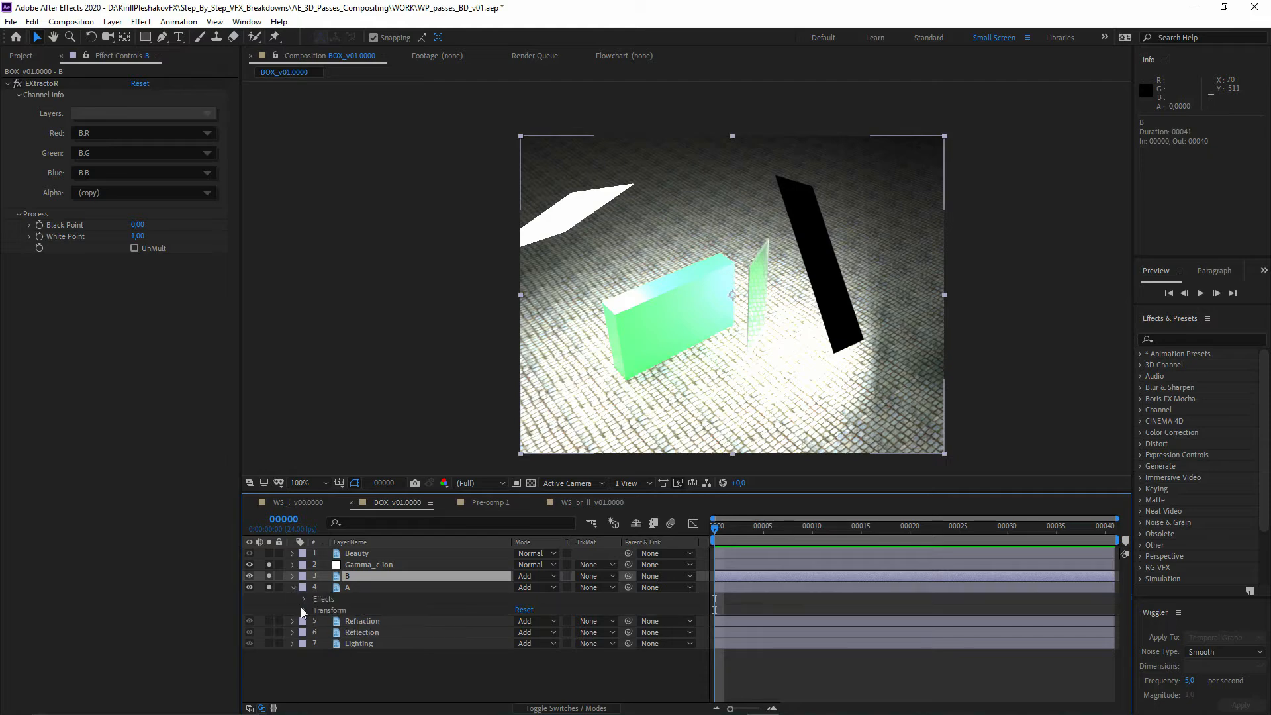
Step: Expand the transform properties of layers A and B down to their Opacity values
left_click(292, 588)
left_click(509, 667)
mouse_move(509, 673)
left_mouse_down()
mouse_move(493, 673)
mouse_move(551, 675)
mouse_move(490, 677)
mouse_move(577, 680)
mouse_move(439, 655)
mouse_move(523, 655)
left_mouse_up()
left_click(292, 577)
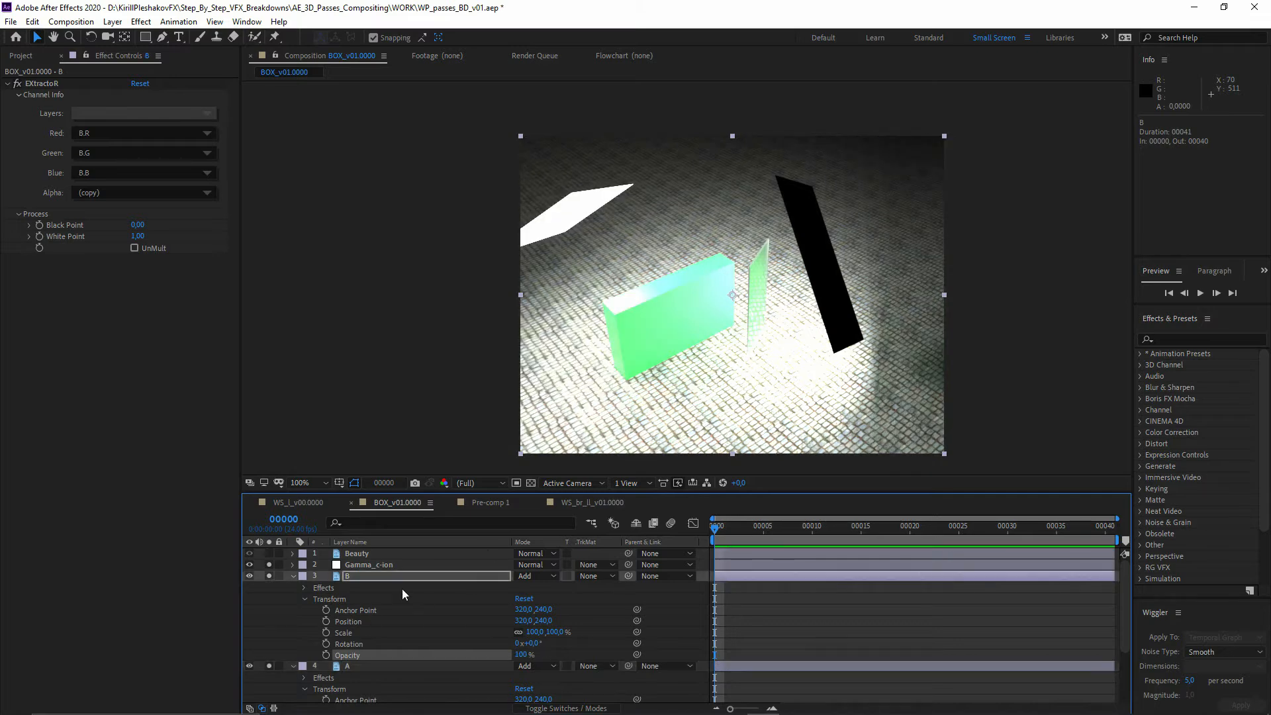
Step: Duplicate layer A twice to intensify its light, and undo both duplicates
left_click(362, 663)
key("ctrl+d")
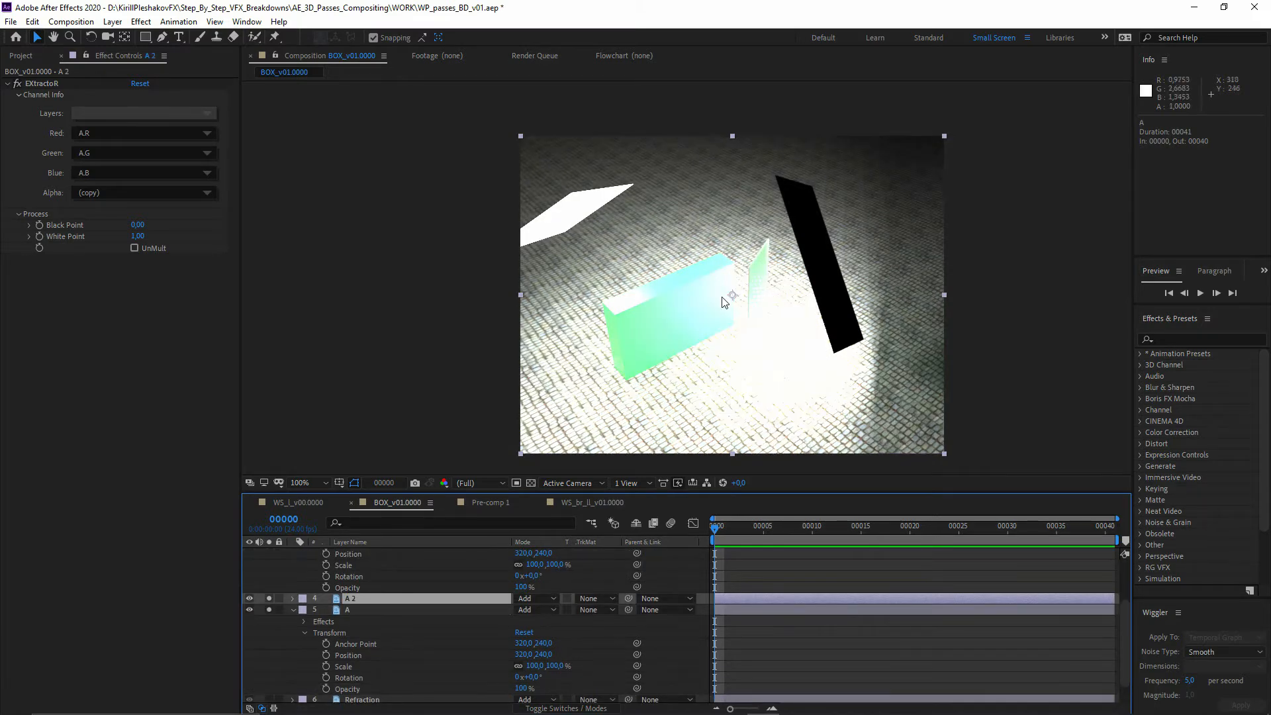
key("ctrl+d")
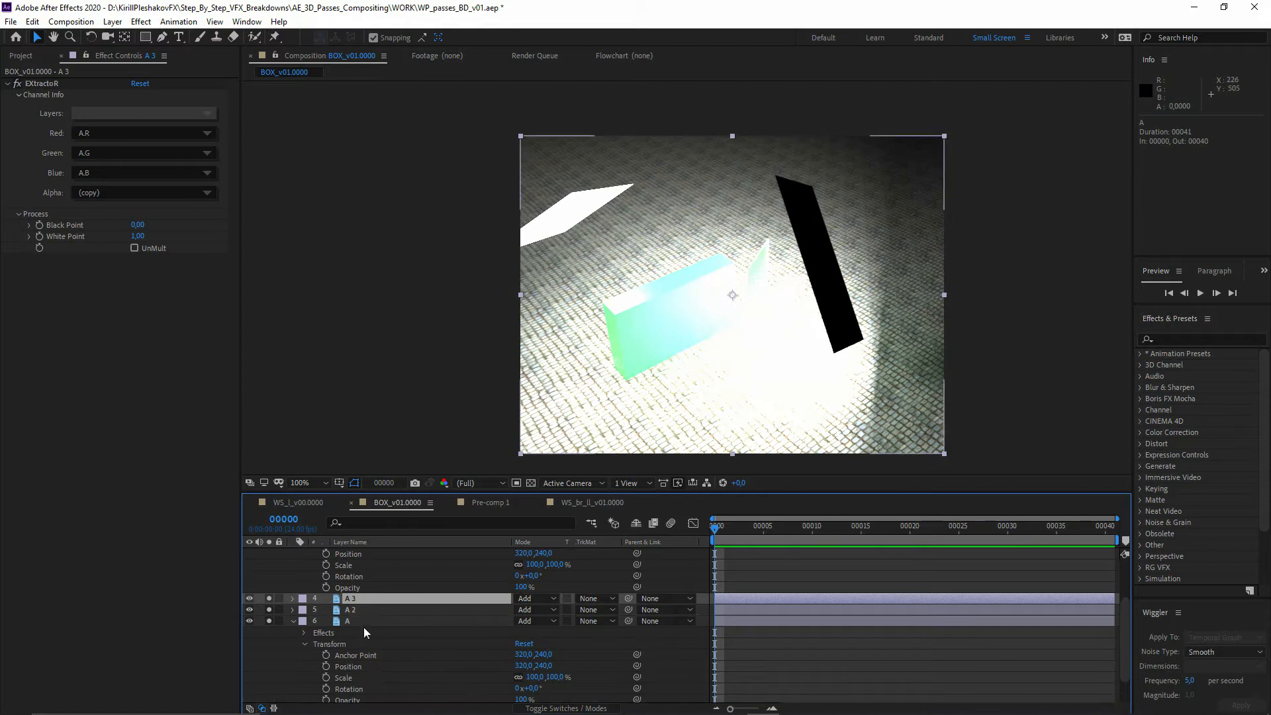
key("ctrl+z")
key("ctrl+z")
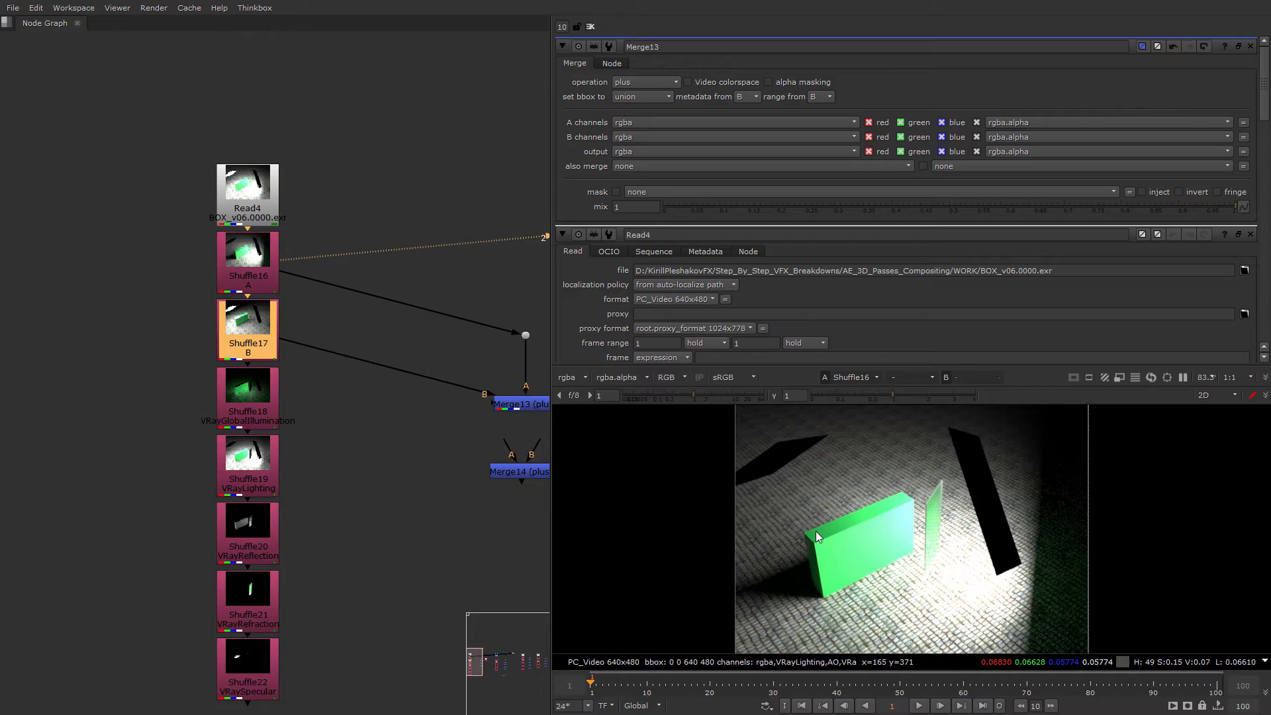
Step: In Nuke, enlarge the viewer and view the Shuffle17 B pass, the Shuffle16 A pass and the Read4 render
left_click_drag(647, 365, 647, 157)
key("1")
left_click(259, 279)
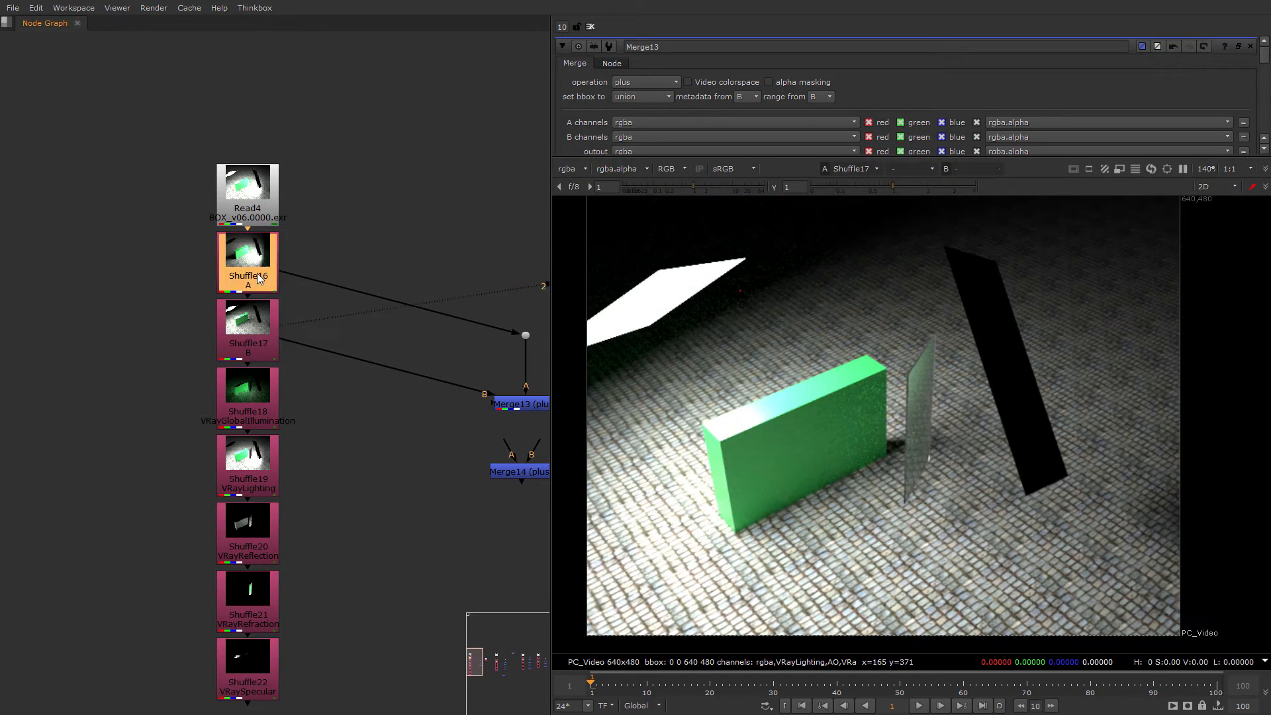
key("2")
left_click(242, 336)
key("2")
left_click(250, 200)
key("2")
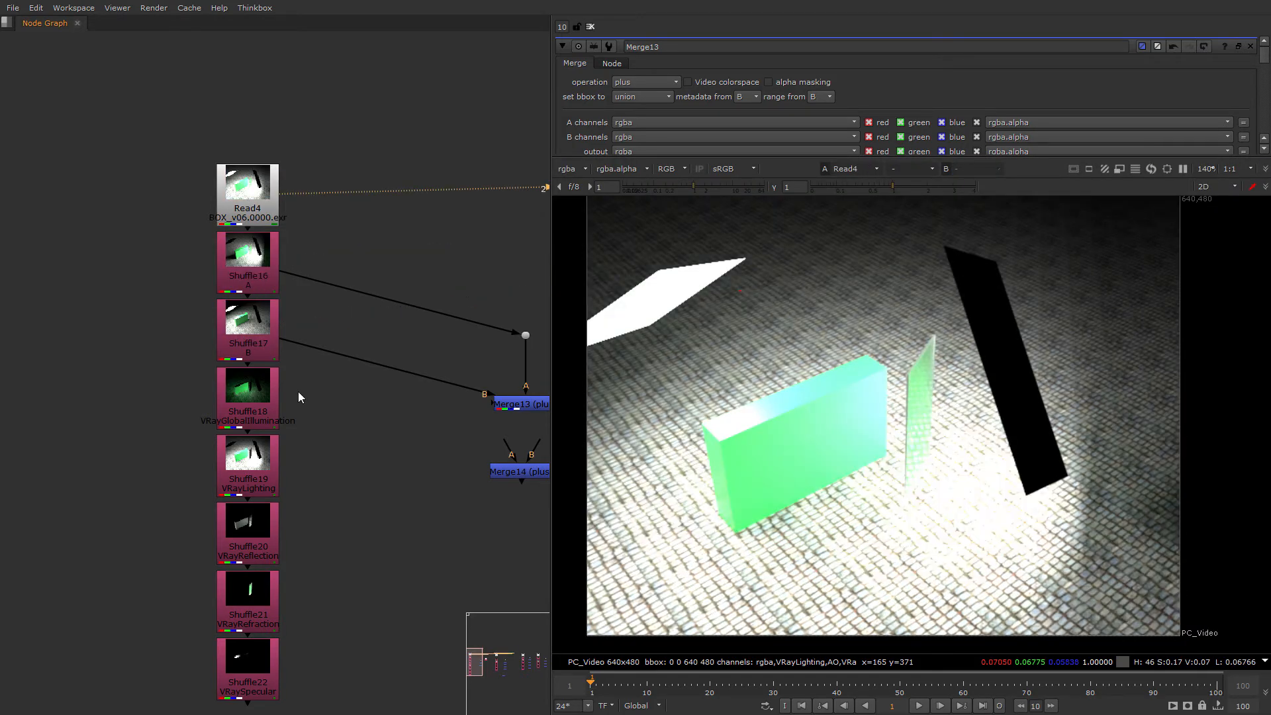
Step: Delete the Shuffle nodes below Shuffle17 and the unused Merge14 node from the node graph
scroll(303, 470, "down", 3)
left_click_drag(327, 625, 154, 410)
key("Delete")
left_click_drag(344, 439, 433, 497)
scroll(258, 478, "up", 3)
left_click(376, 526)
key("Delete")
Step: Compare the Merge13 plus result with Read4, and examine Merge13 at viewer gain 3.4 and gamma 0.002
left_click(524, 463)
key("3")
key("2")
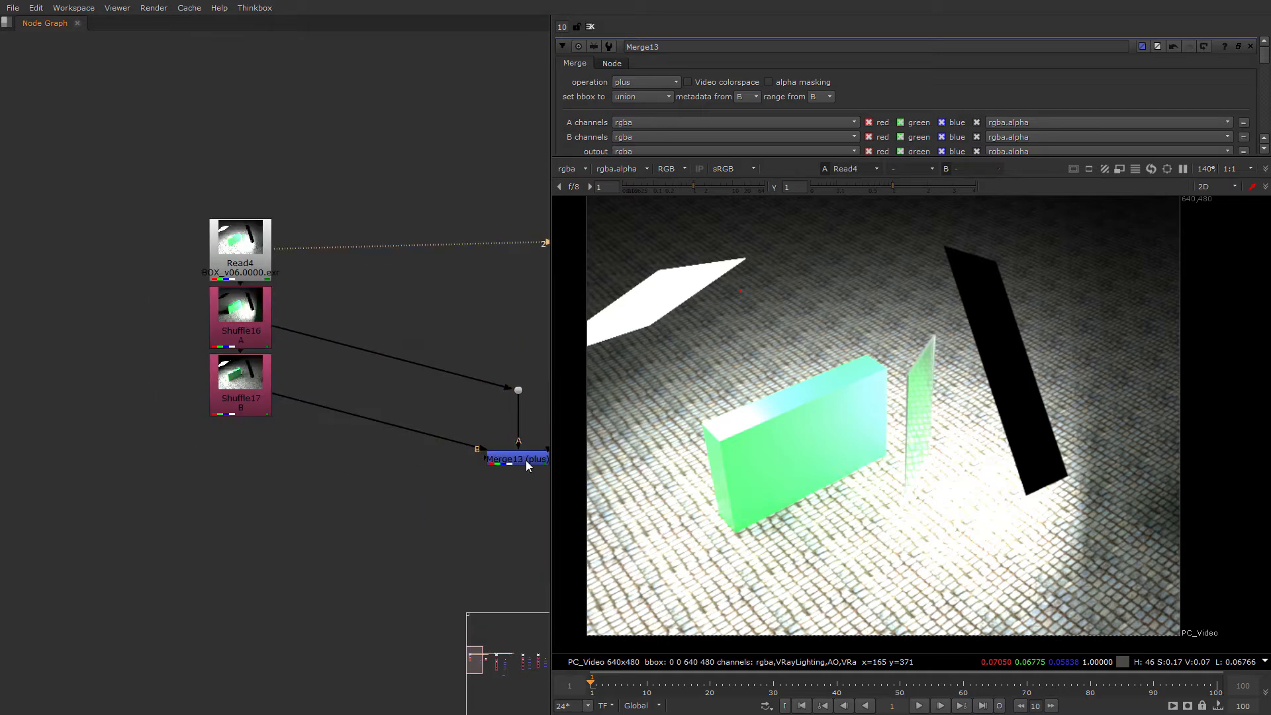
key("3")
key("2")
key("3")
key("2")
key("3")
key("2")
key("3")
left_click_drag(693, 188, 713, 188)
left_click_drag(892, 188, 814, 187)
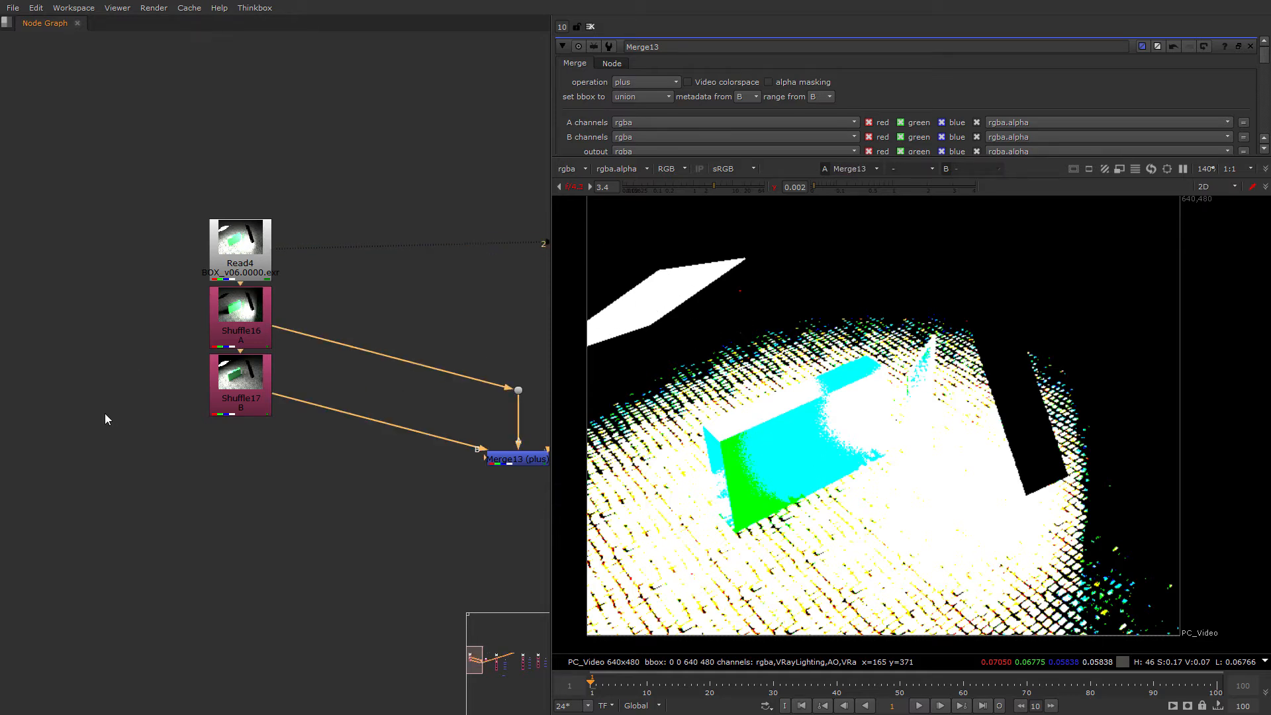
Step: Switch to 3ds Max and bring the B element's VRayLightSelect lights and parameters into view in Render Setup
key("alt+Tab")
key("alt+Tab")
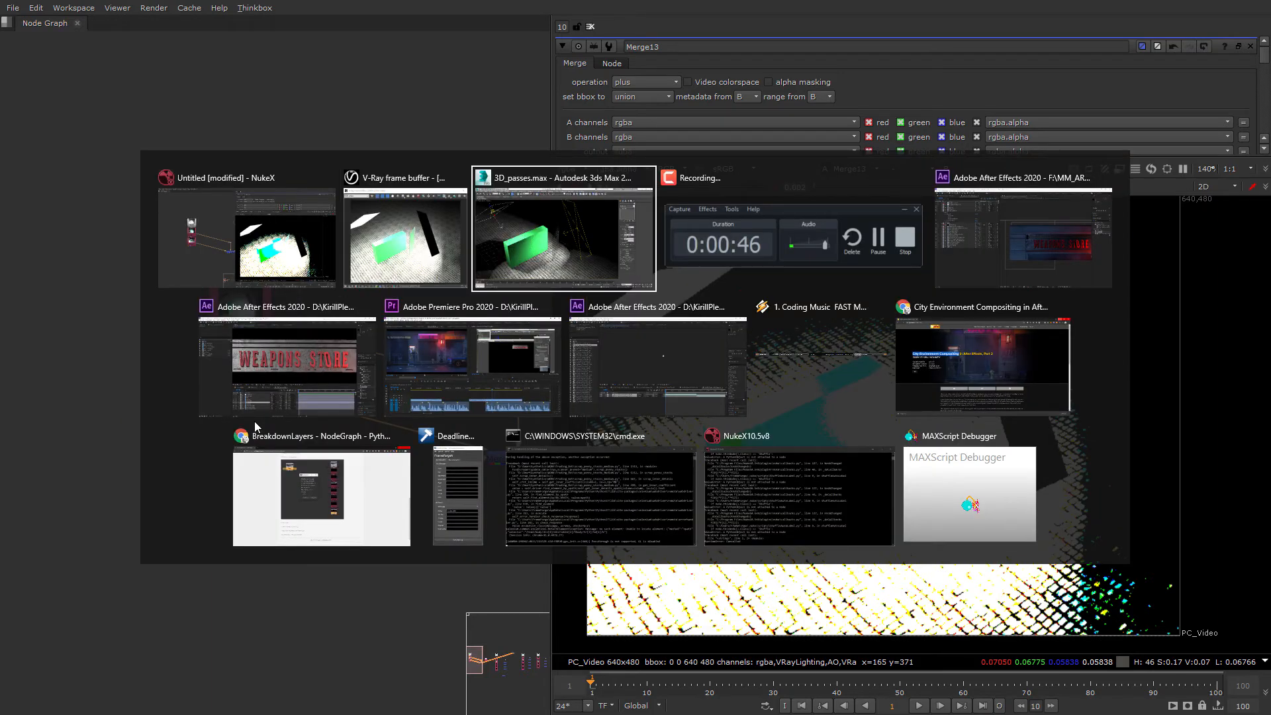
left_click_drag(661, 102, 846, 98)
left_click_drag(891, 516, 889, 213)
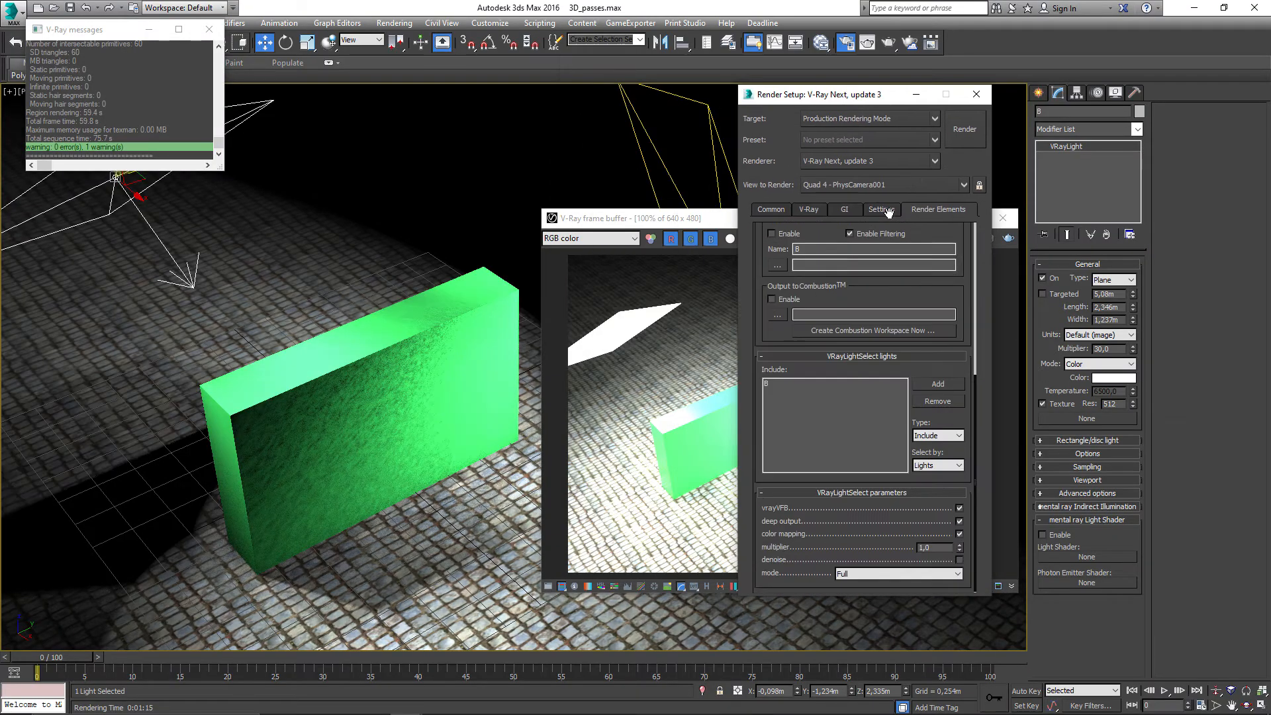
Step: Check the mode choices of the B VRayLightSelect element and bring the V-Ray frame buffer's RGB render into view
left_click(925, 574)
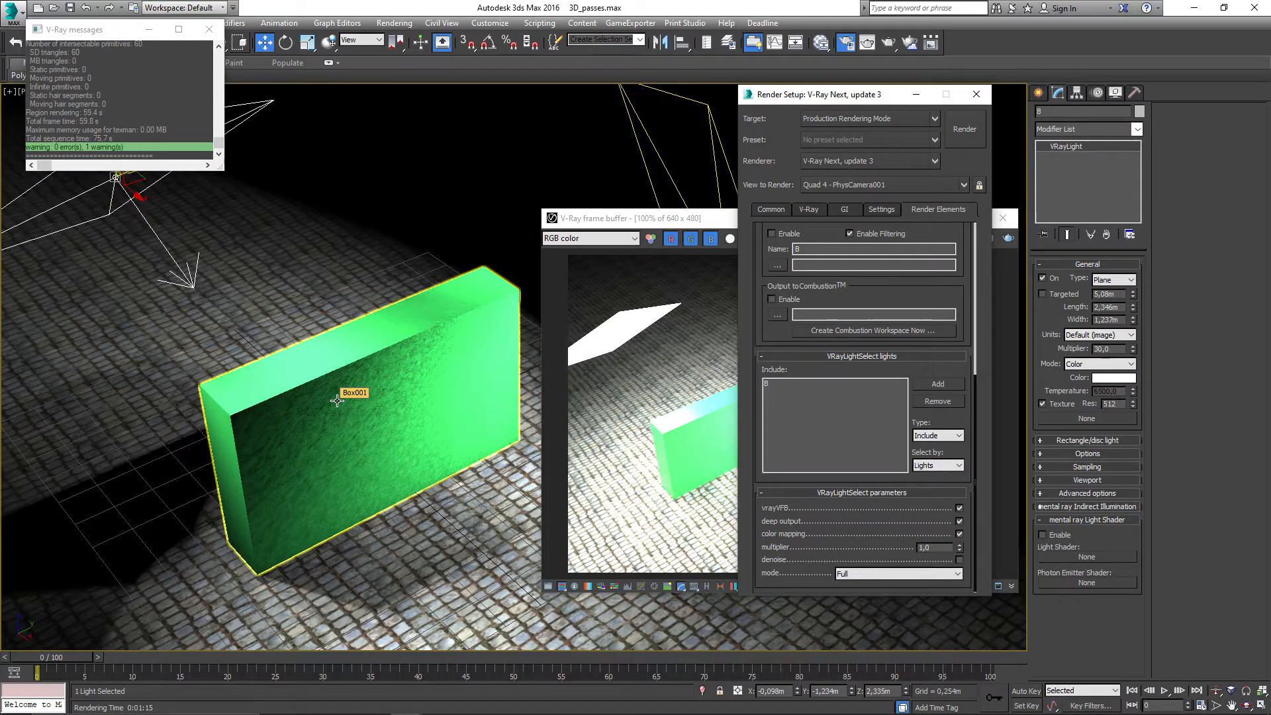
key("alt+Tab")
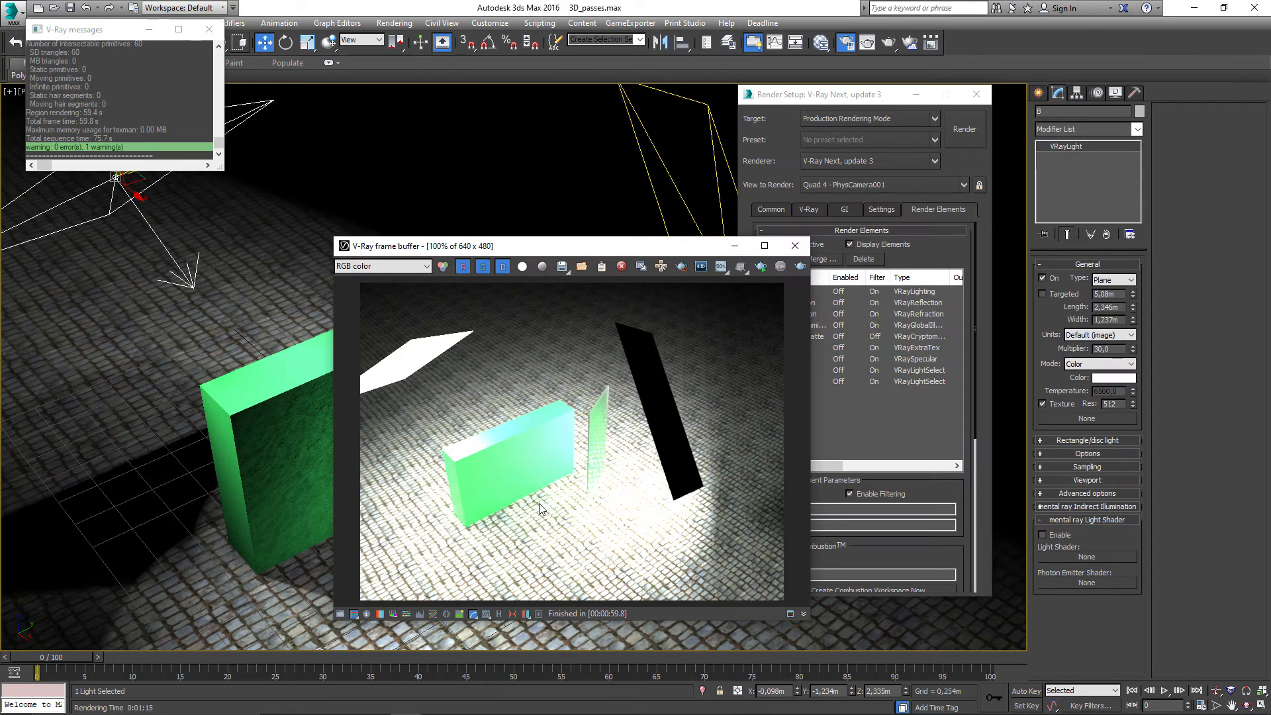
Step: Switch to After Effects and go through the Red_street_light 3, Refraction, Specular and SSS layers of Weapons_Store_plate_passes
key("alt+Tab")
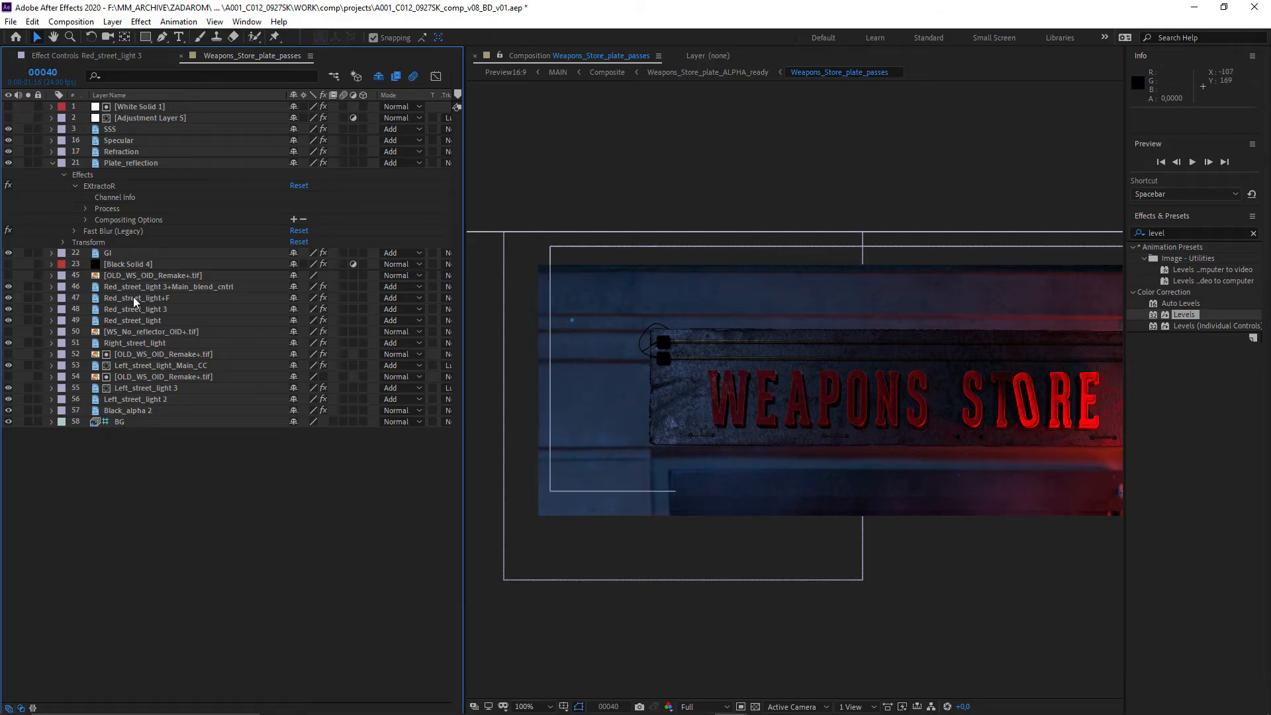
left_click(130, 311)
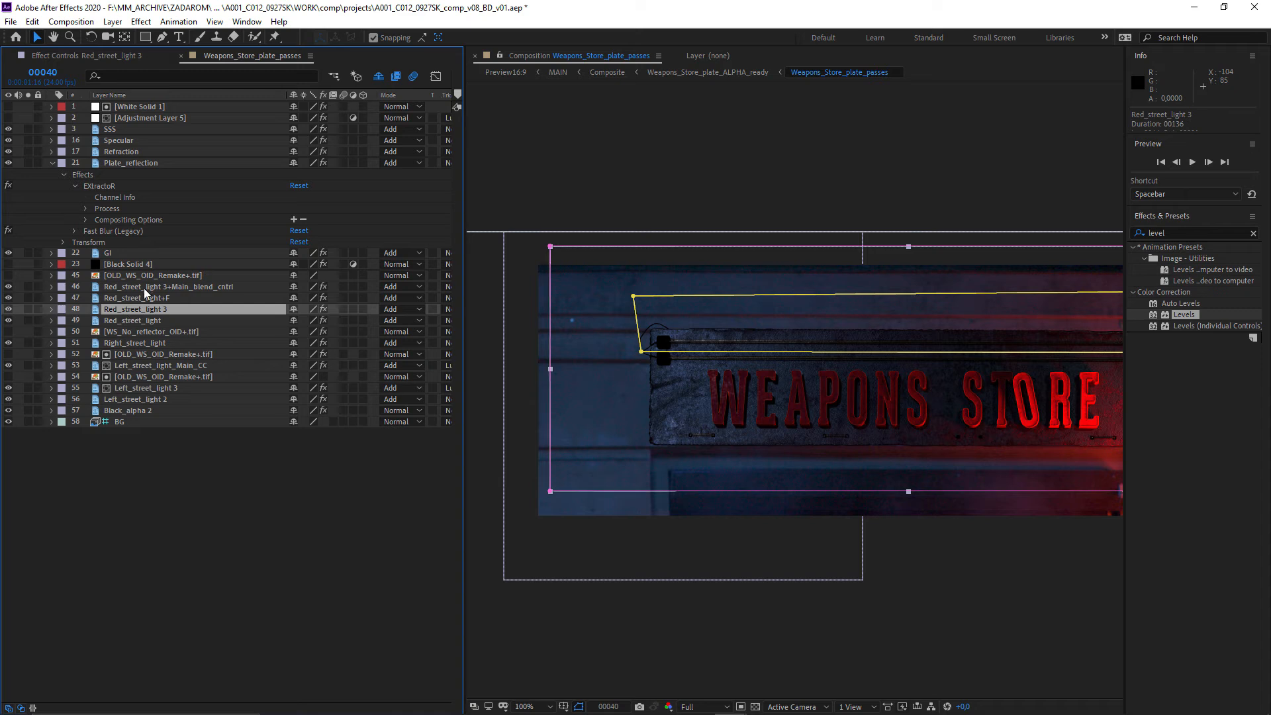
left_click(118, 152)
left_click(107, 143)
left_click(111, 152)
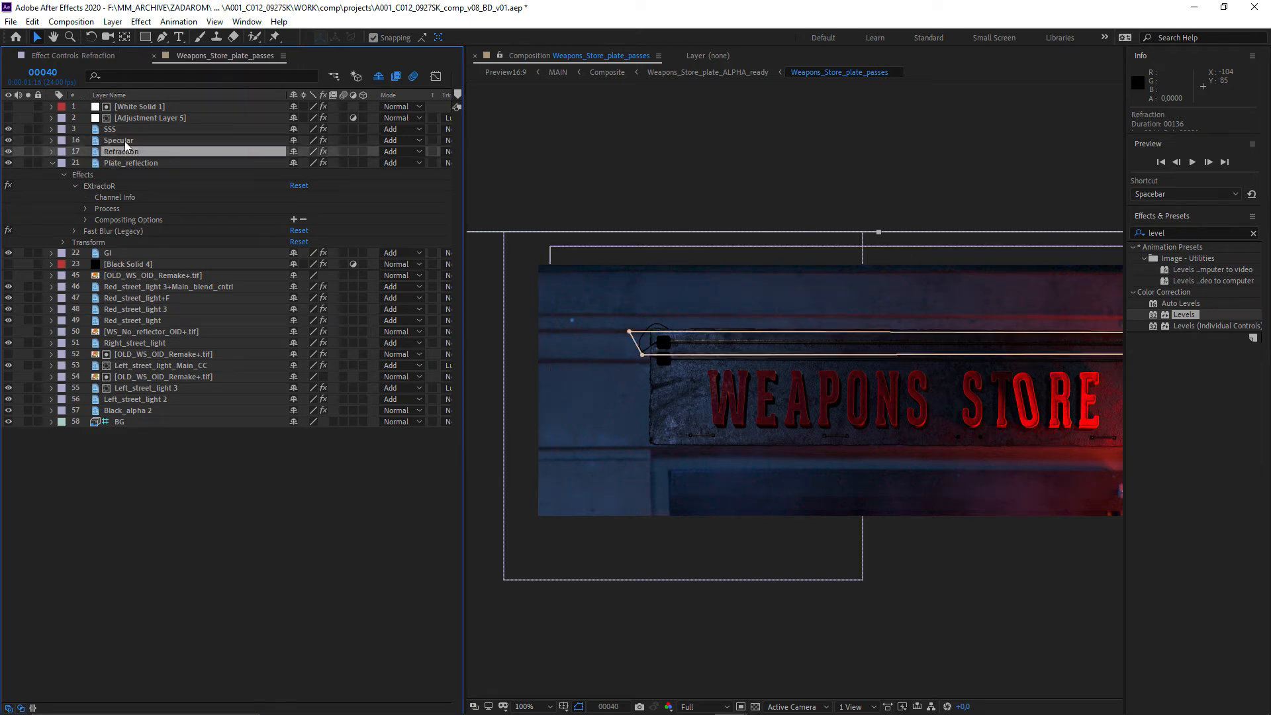
left_click(123, 143)
left_click(115, 153)
left_click(110, 130)
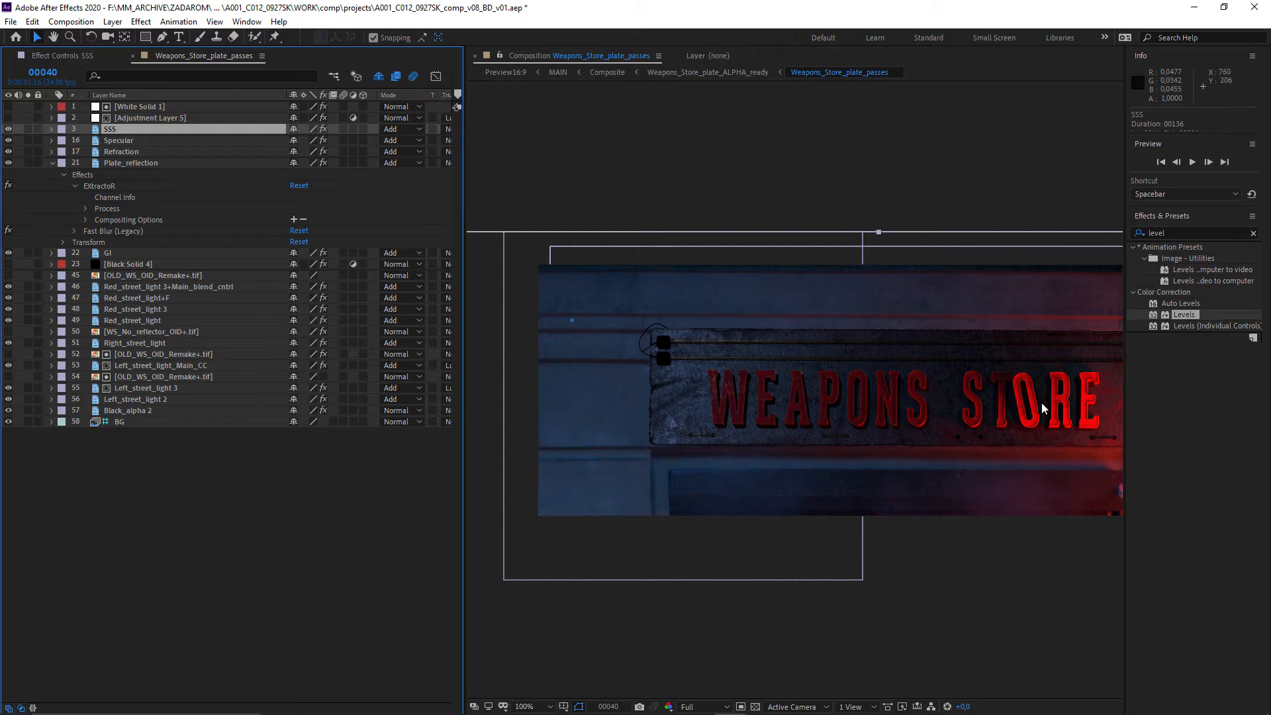
Step: View the whole WEAPONS STORE sign in the combined Weapons_Store_plate_passes composite
left_click_drag(1043, 404, 924, 296)
left_click_drag(925, 287, 941, 354)
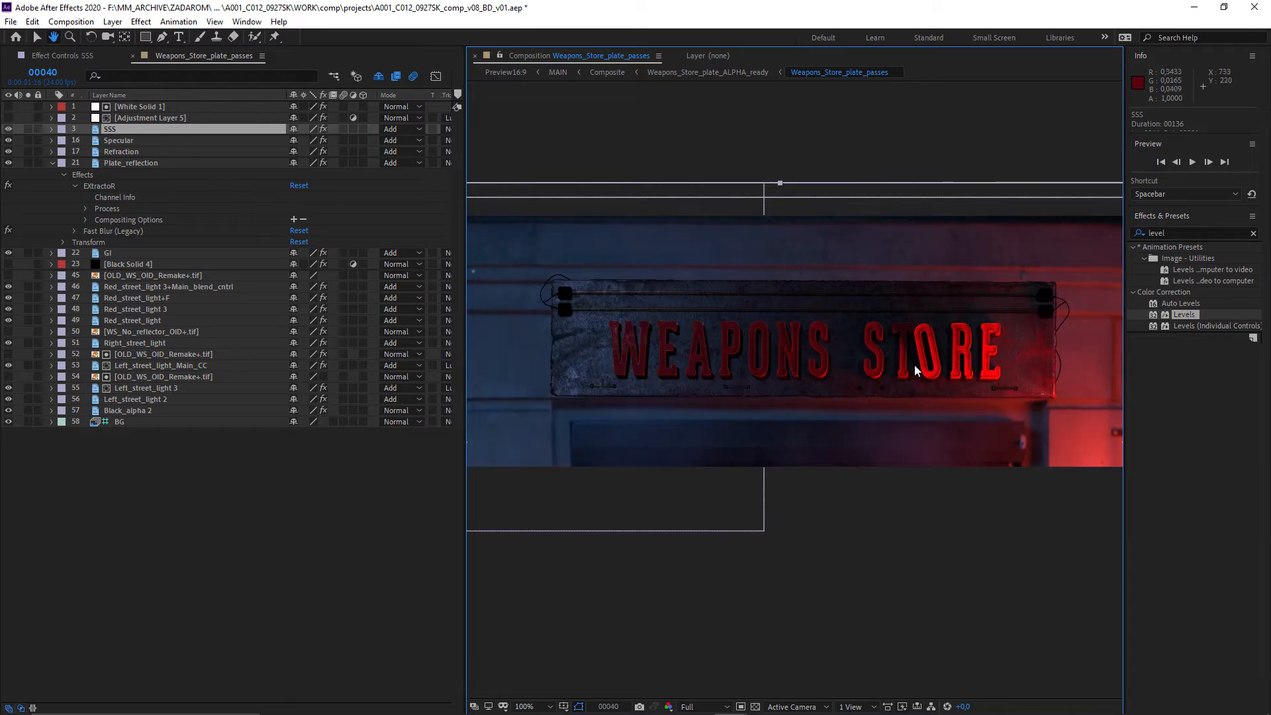
left_click(168, 455)
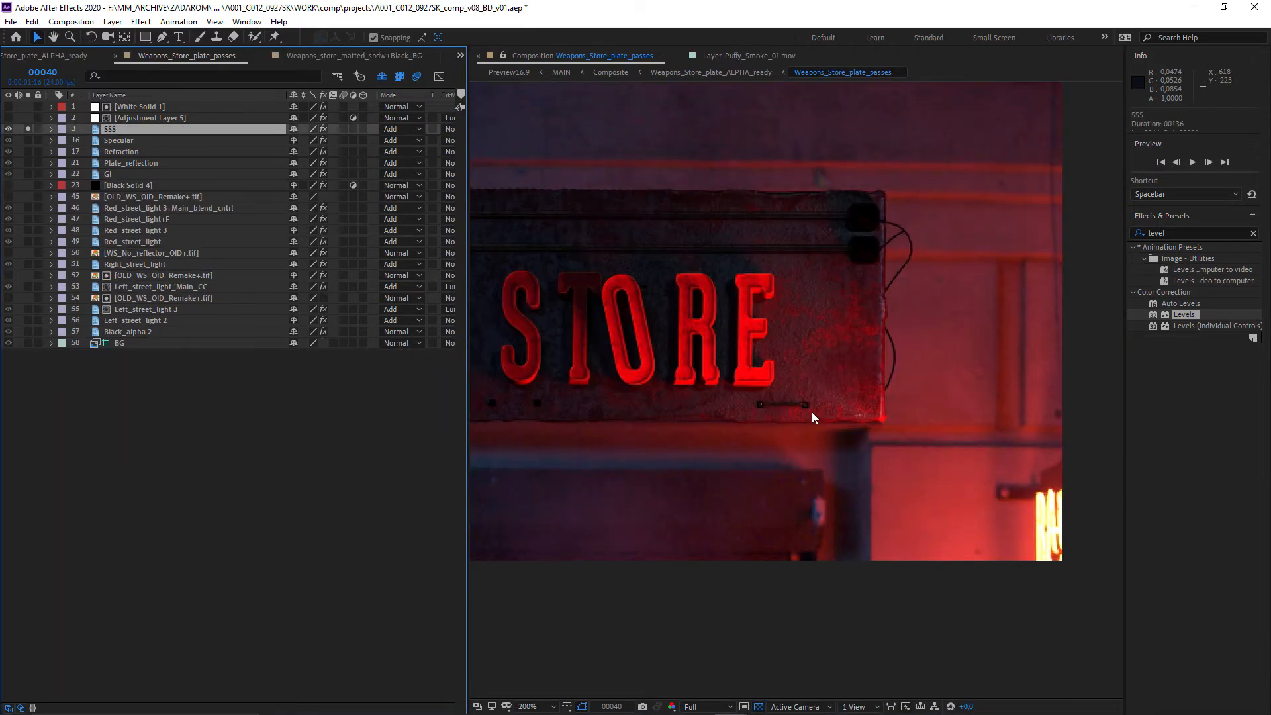
Step: Examine the letter edges of the soloed SSS pass across the WEAPONS STORE sign at 400% and 800% magnification
left_click(812, 416)
scroll(803, 417, "up", 2)
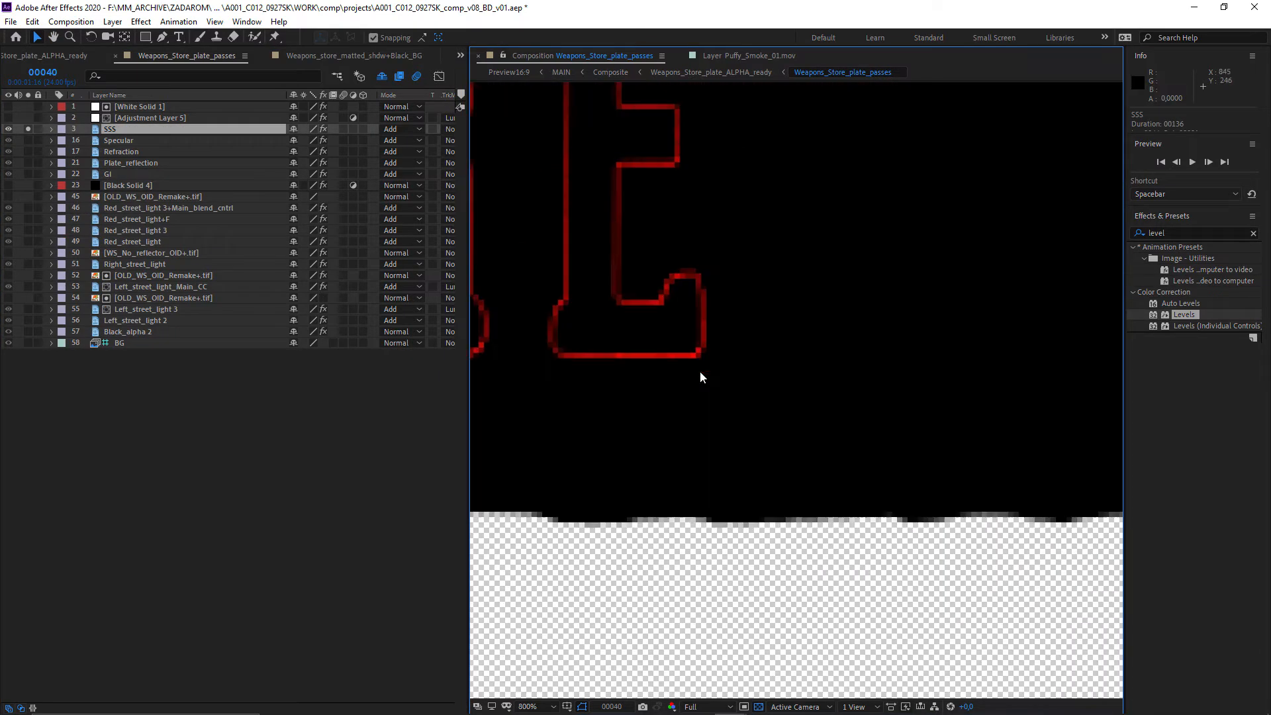
left_click_drag(700, 371, 1059, 509)
scroll(821, 475, "down", 2)
left_click_drag(688, 464, 1071, 506)
scroll(675, 450, "up", 1)
left_click_drag(649, 447, 1005, 440)
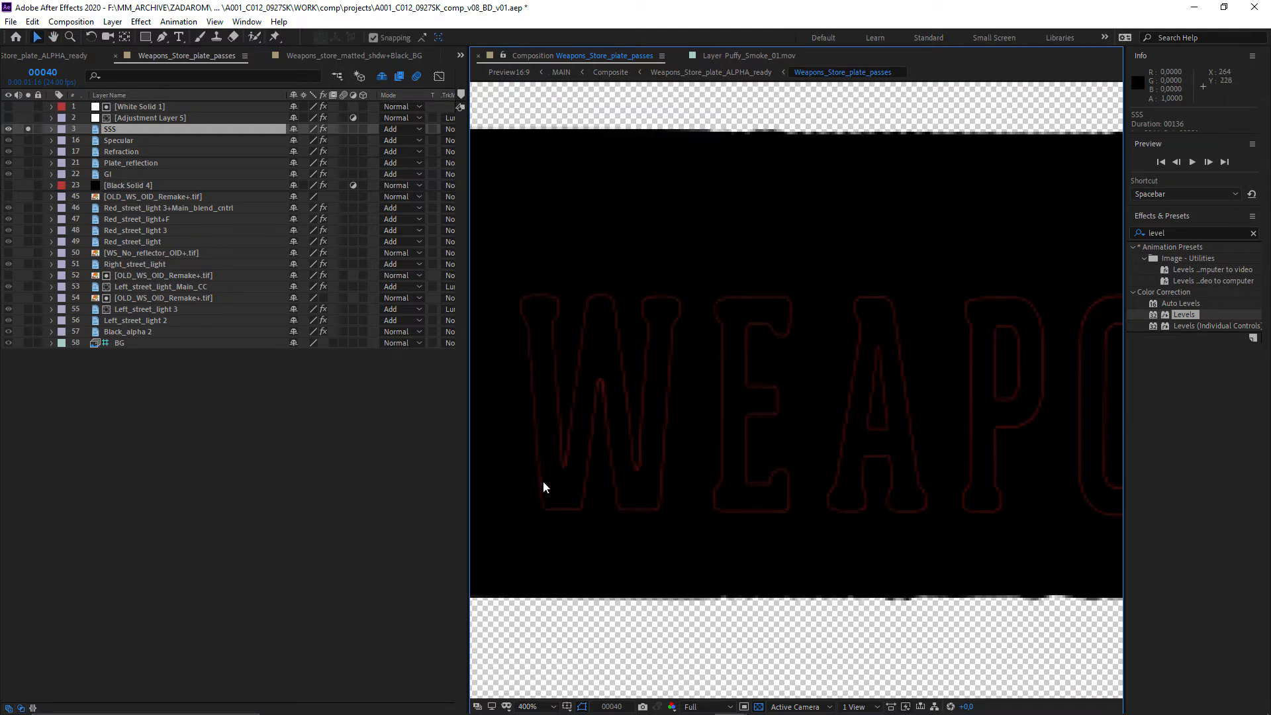
left_click_drag(928, 497, 529, 515)
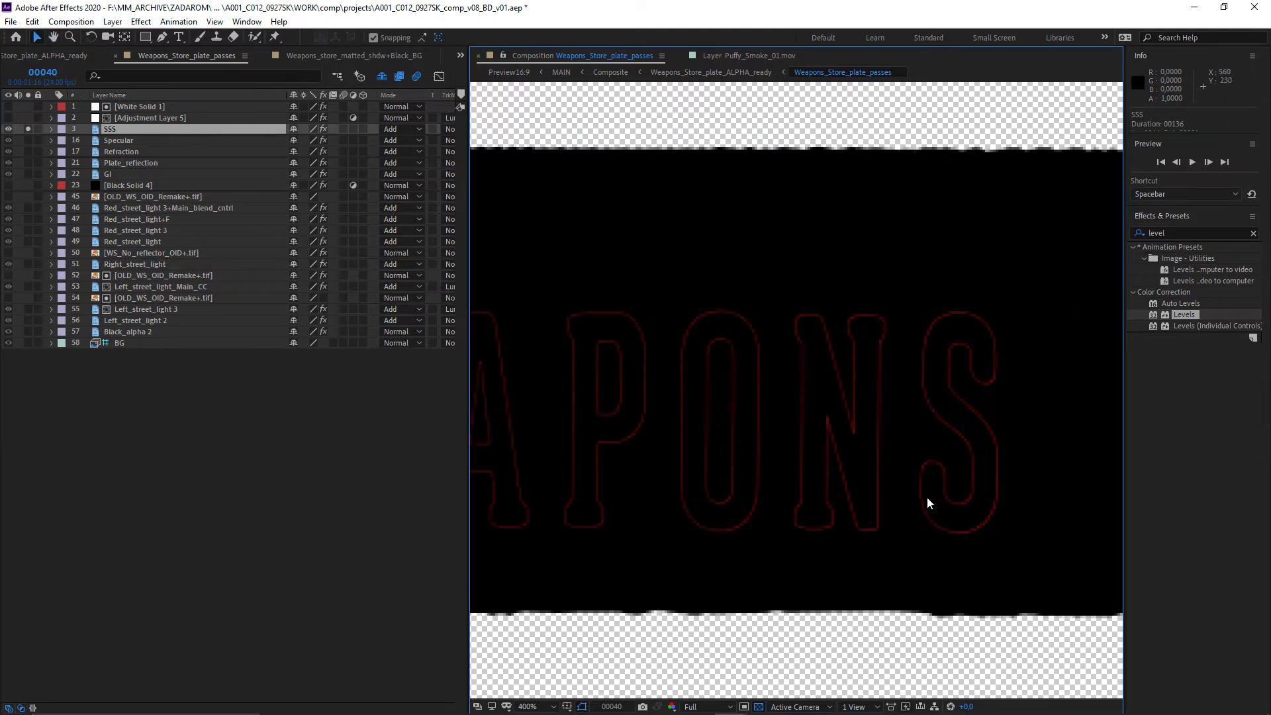
scroll(926, 499, "up", 1)
left_click_drag(1108, 649, 889, 593)
key("v")
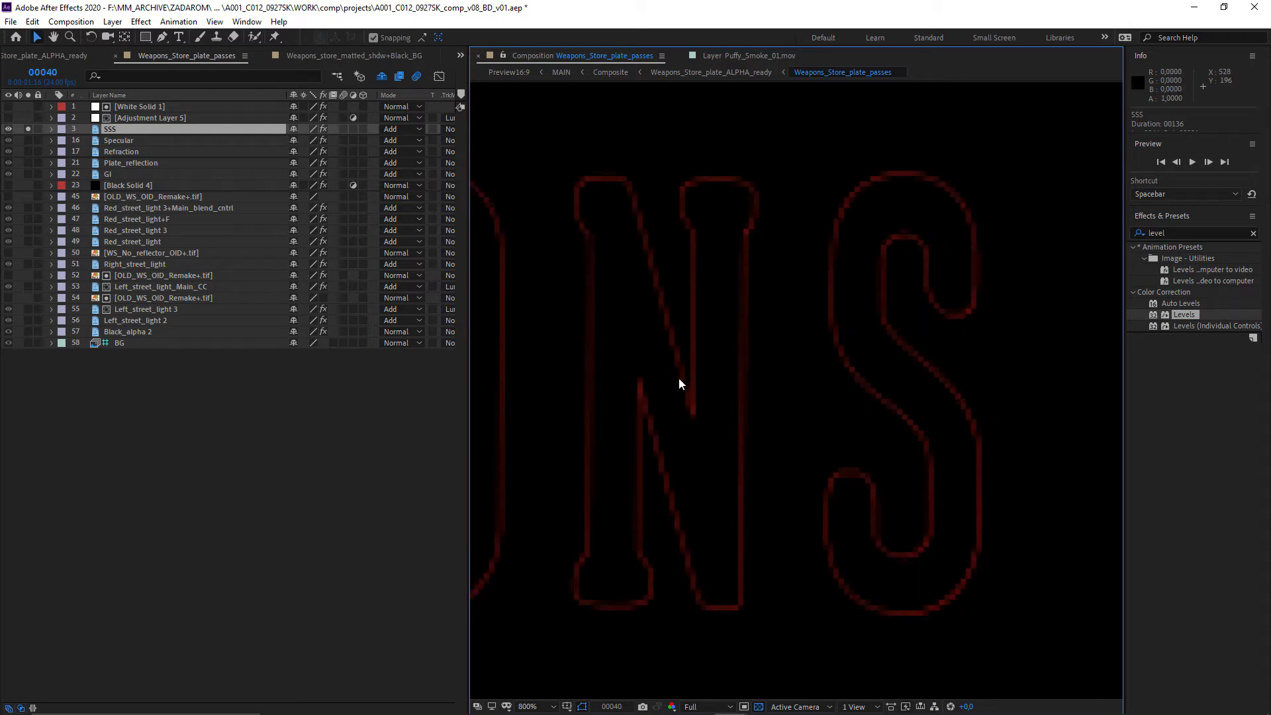
Step: Switch to the Plates_WS_render scene in 3ds Max and bring the whole Slate Material Editor into view
key("alt+Tab")
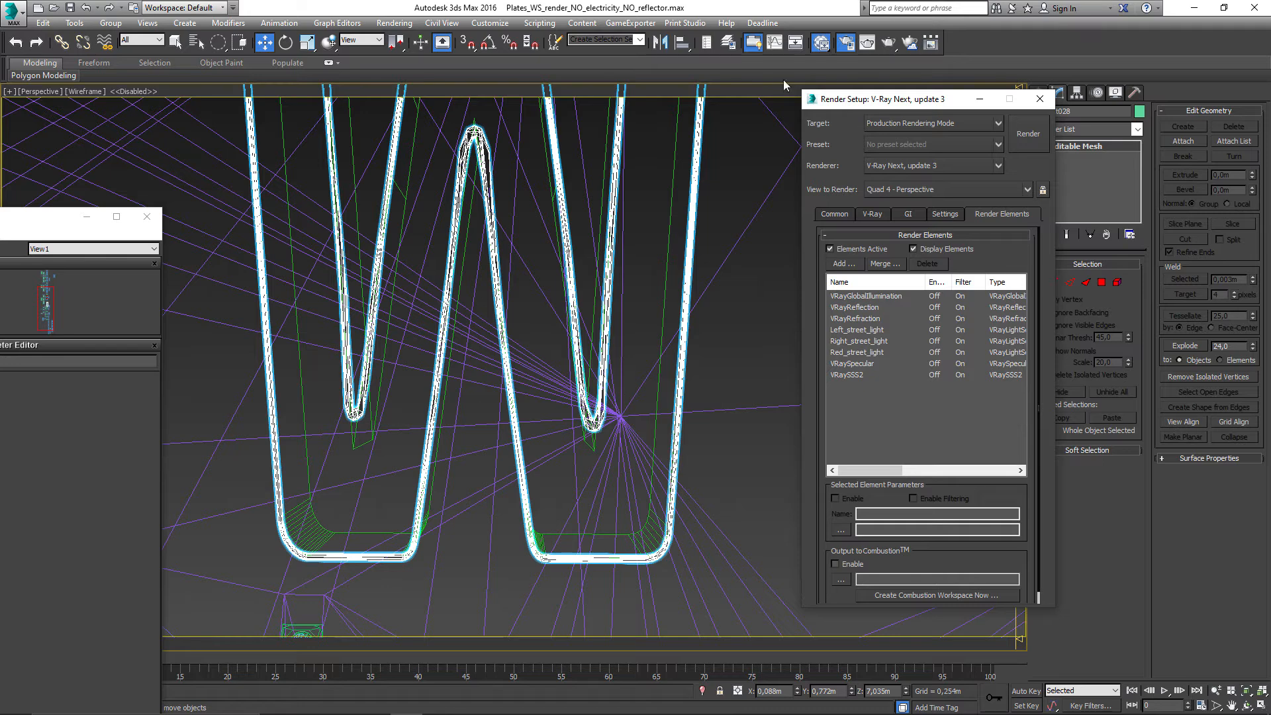
left_click_drag(2, 222, 895, 105)
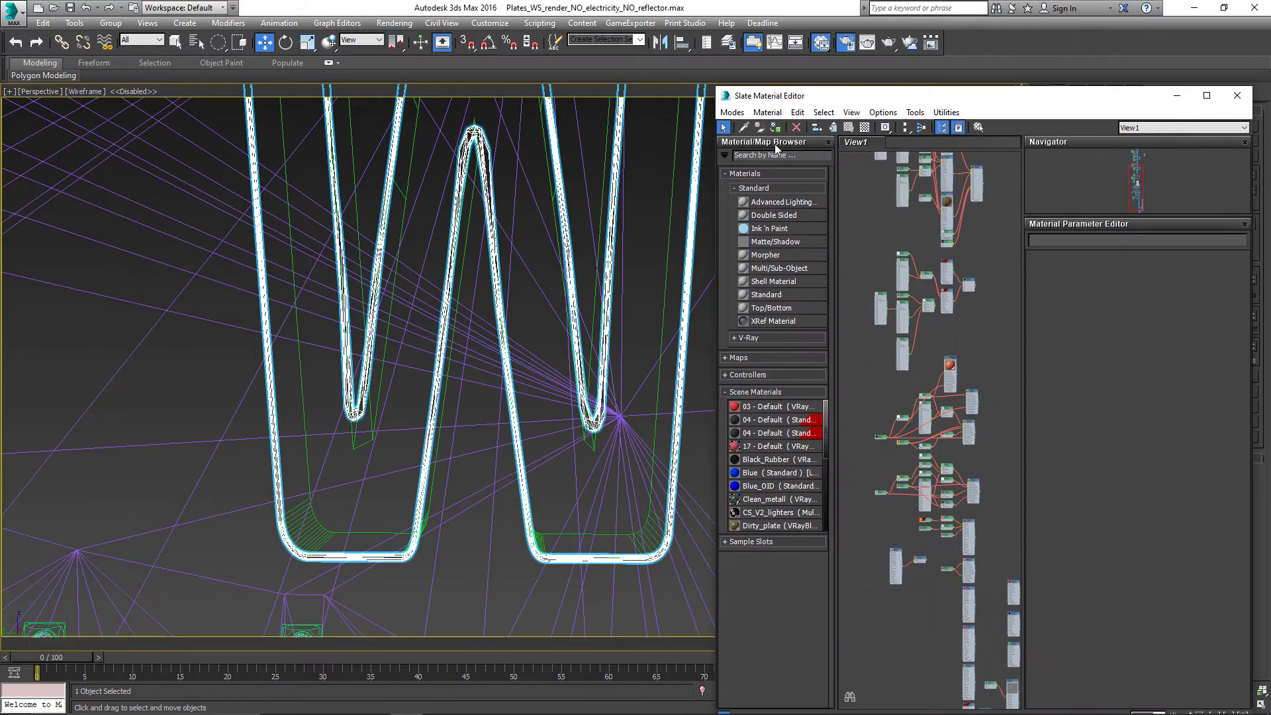
Step: Pick the material from the selected letter W into the Slate Material Editor and open the Red_SSS material's parameters
left_click(744, 127)
left_click(575, 300)
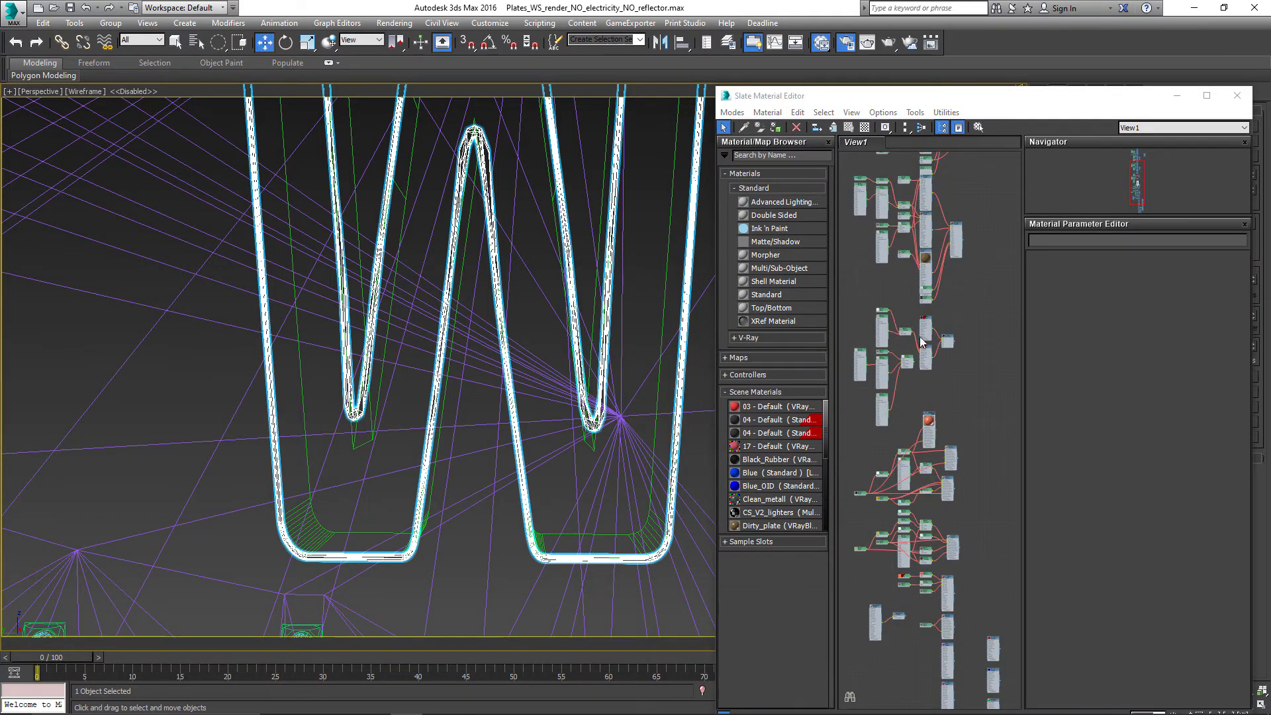
scroll(882, 314, "up", 5)
left_click_drag(914, 334, 707, 325)
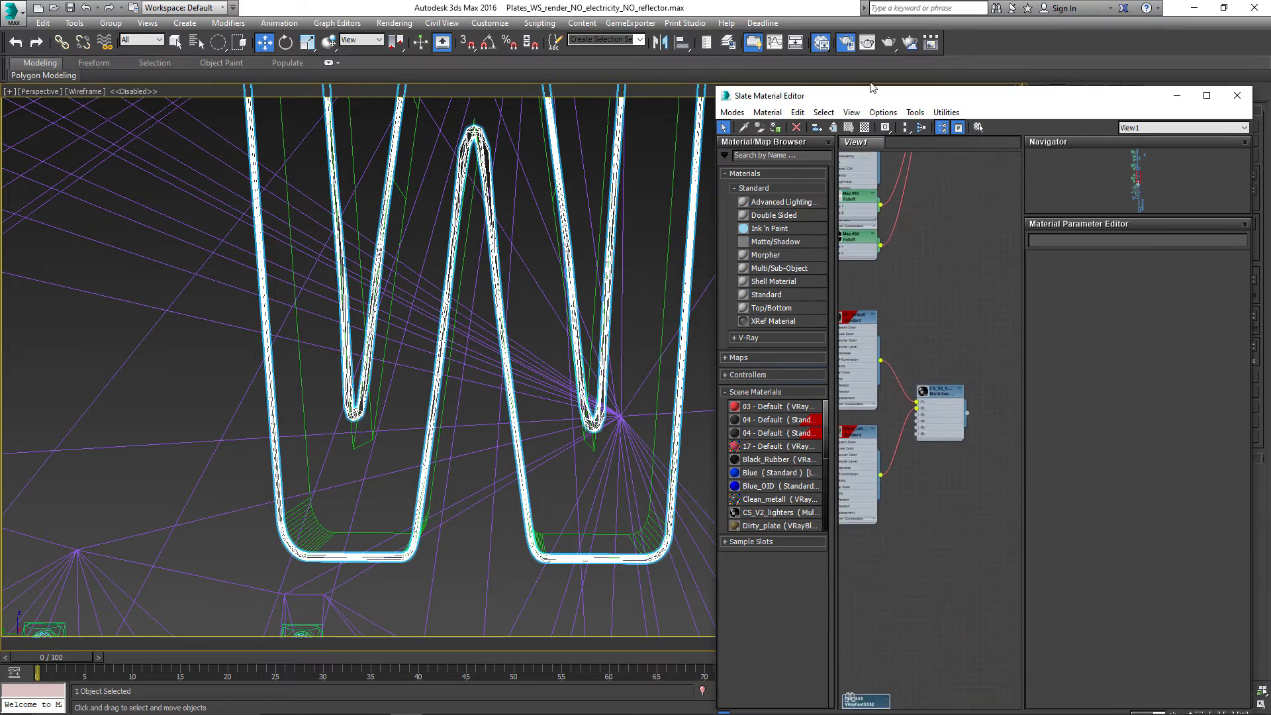
left_click_drag(872, 94, 1269, 212)
scroll(880, 218, "up", 2)
left_click_drag(785, 616, 893, 205)
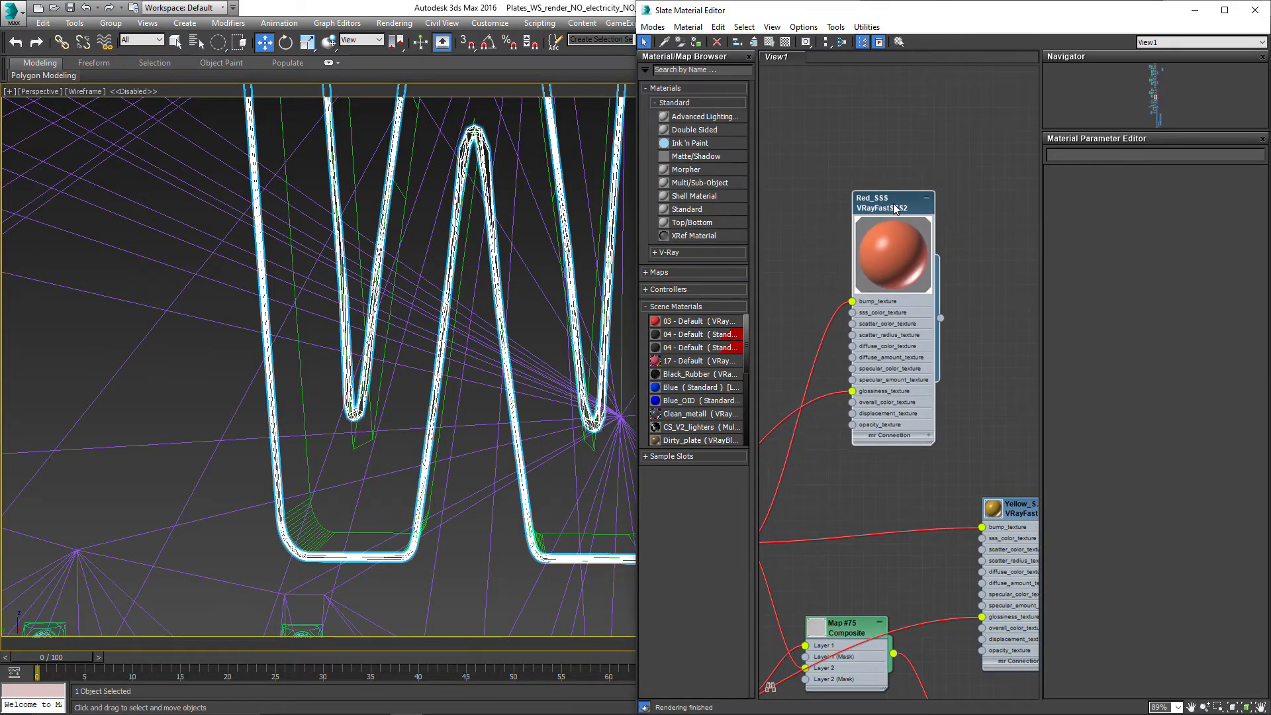
double_click(892, 203)
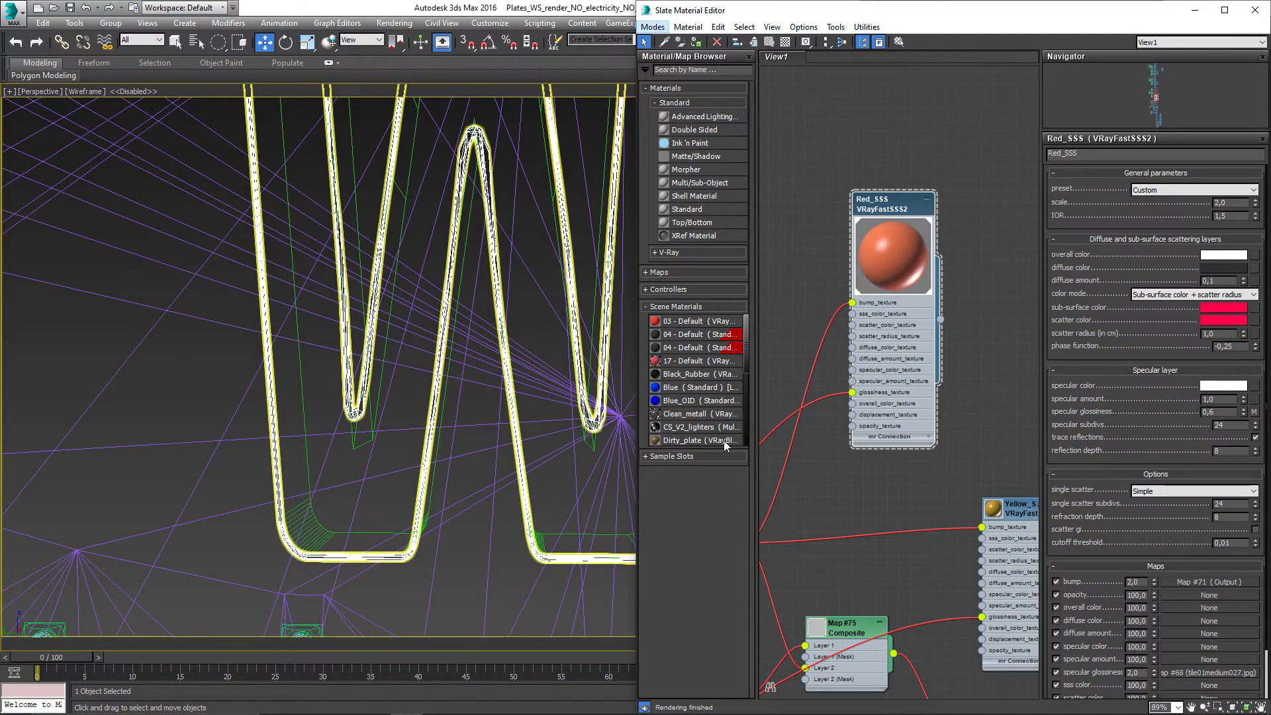
Step: Deselect the letter and look over the neighbouring sign geometry in the wireframe perspective viewport
left_click(483, 467)
scroll(484, 468, "down", 2)
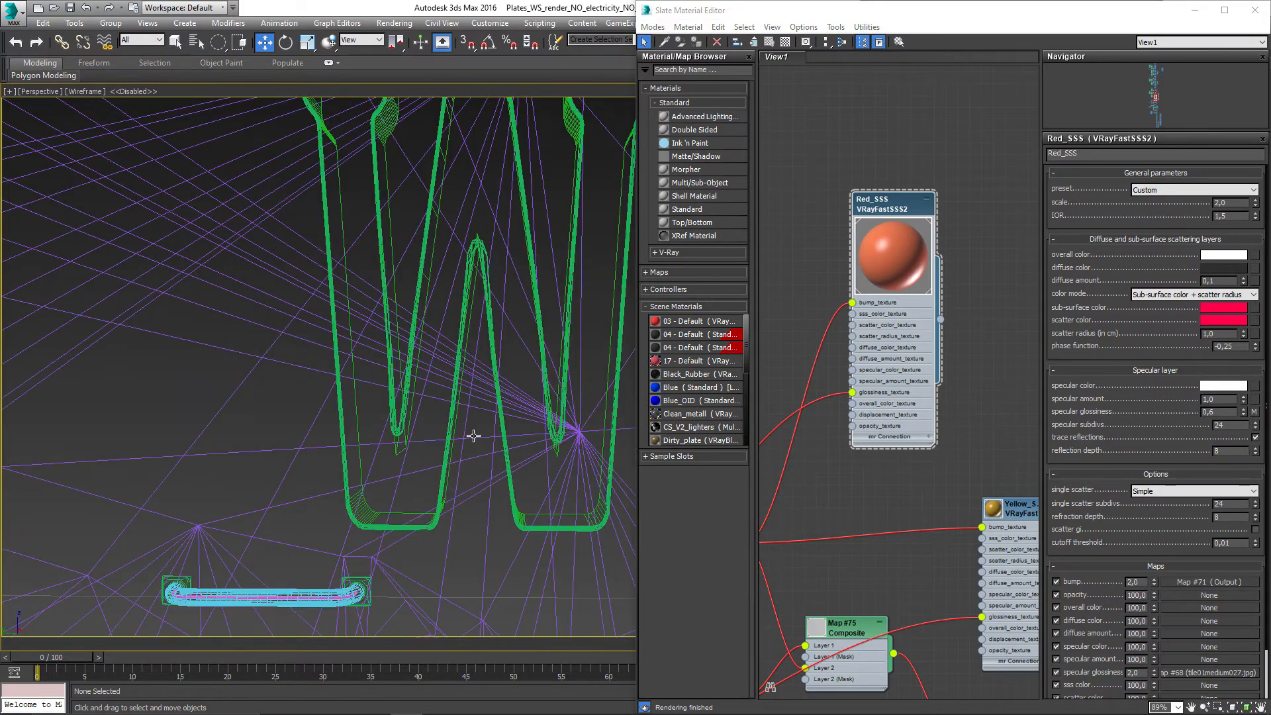
left_click_drag(474, 434, 503, 451)
scroll(502, 451, "down", 5)
scroll(349, 477, "up", 4)
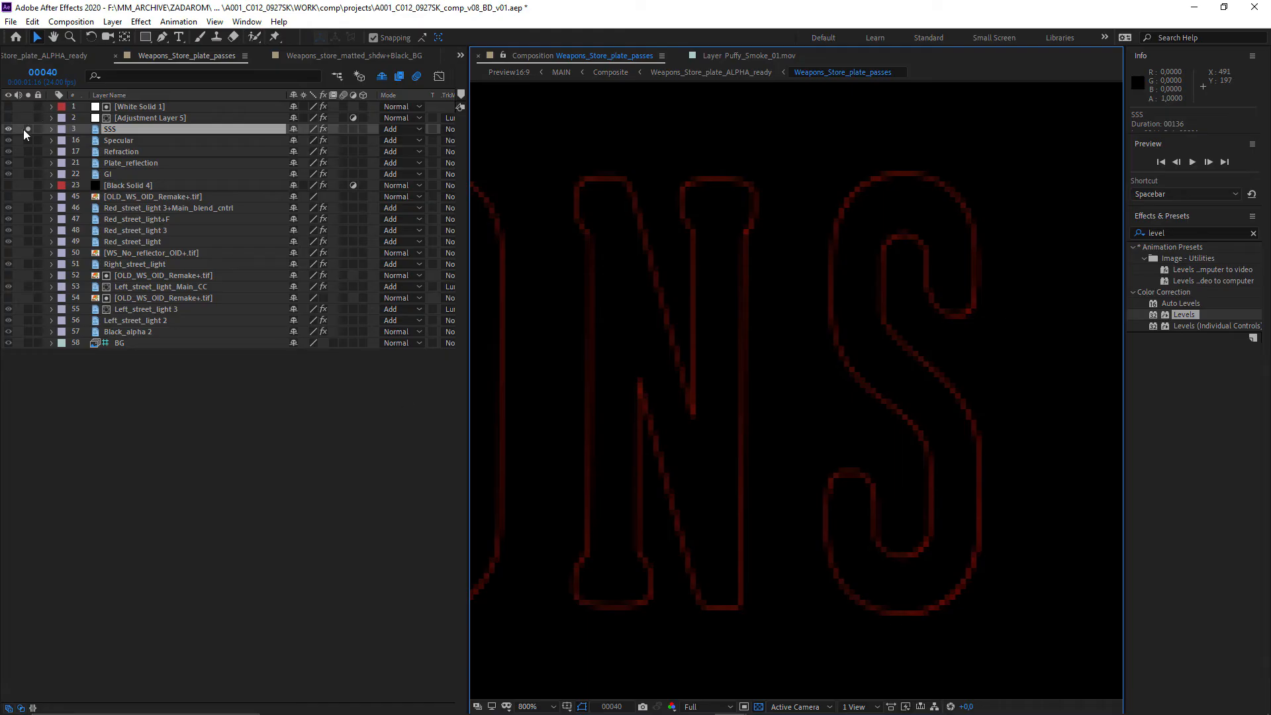
Step: In After Effects, turn off the SSS layer's solo and examine the red letters' edges in the full composite
left_click(27, 129)
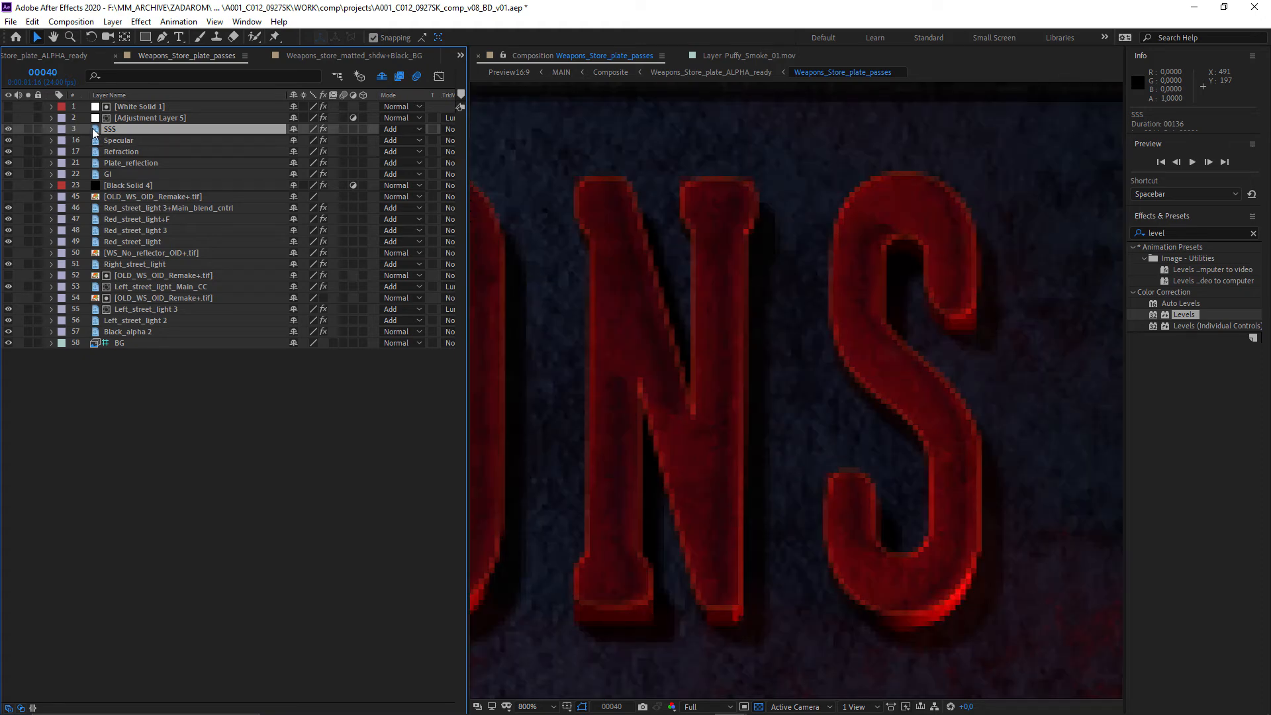
scroll(838, 390, "down", 1)
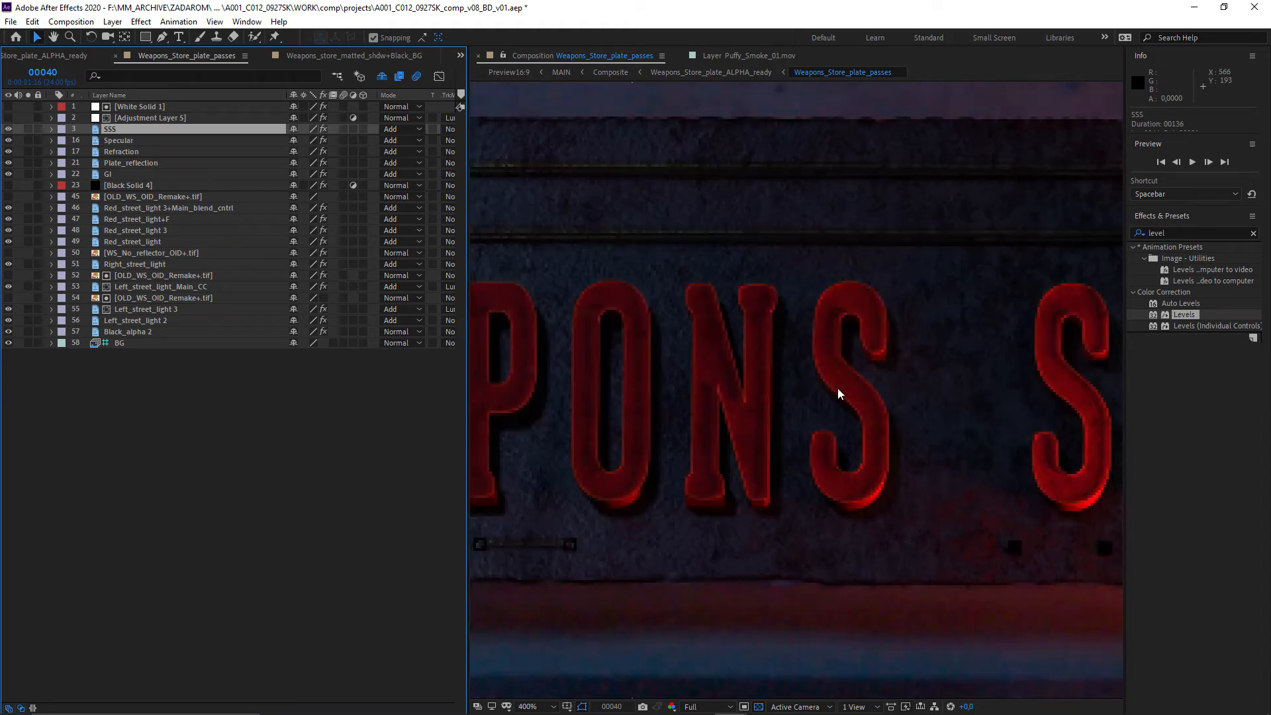
left_click_drag(647, 426, 1056, 438)
scroll(1052, 438, "down", 1)
scroll(811, 488, "up", 2)
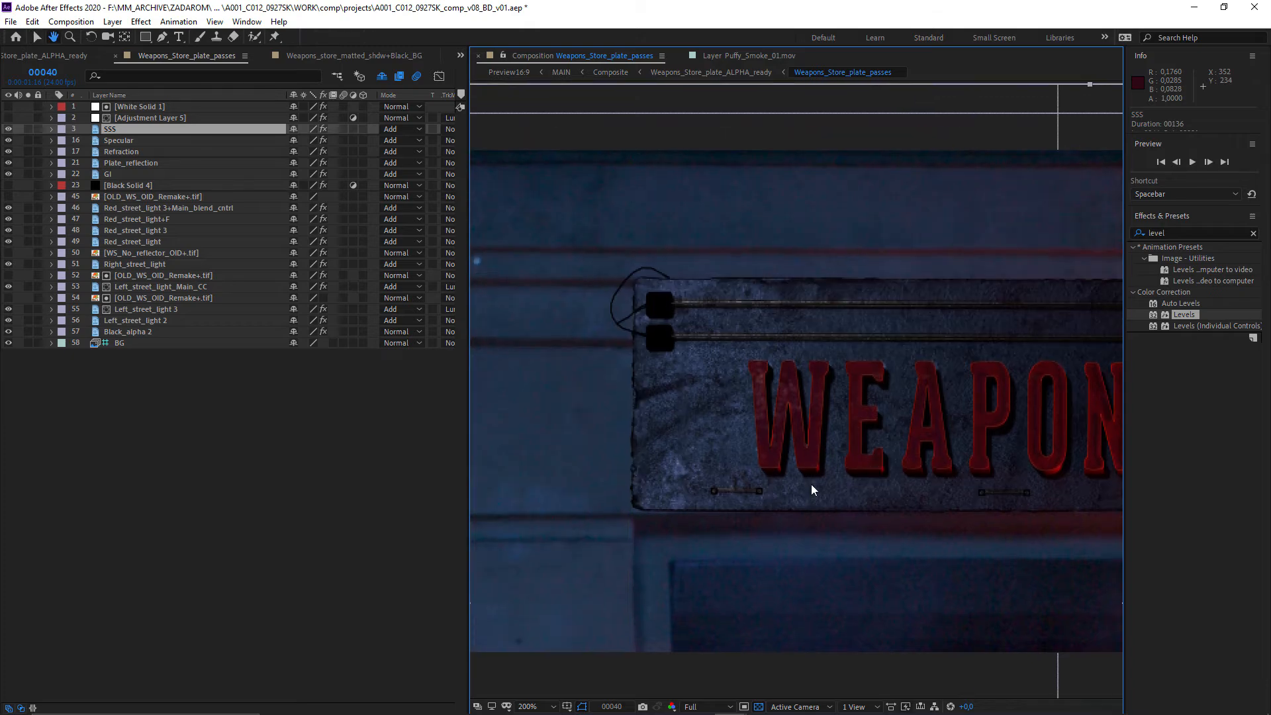
left_click_drag(712, 388, 716, 311)
left_click(173, 153)
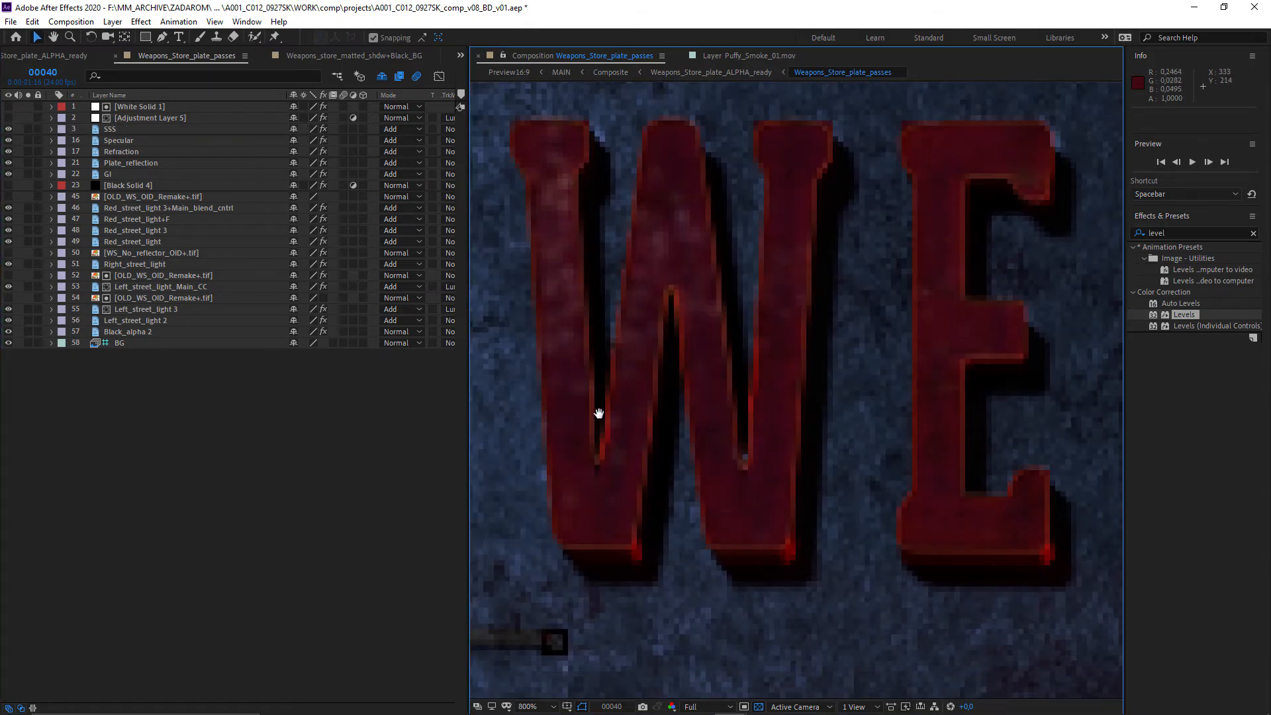
scroll(662, 423, "down", 1)
left_click_drag(806, 434, 678, 446)
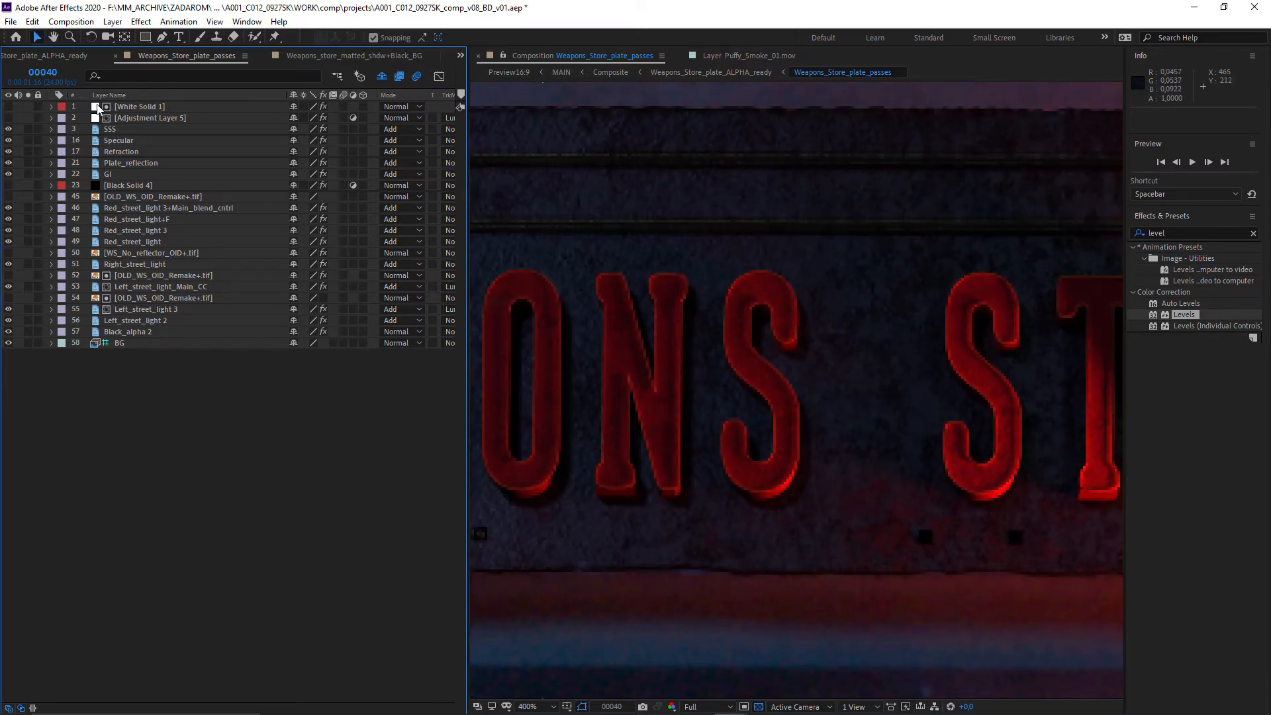
Step: Solo the Specular layer and examine its pass along the whole sign plate
left_click(133, 140)
left_click(28, 141)
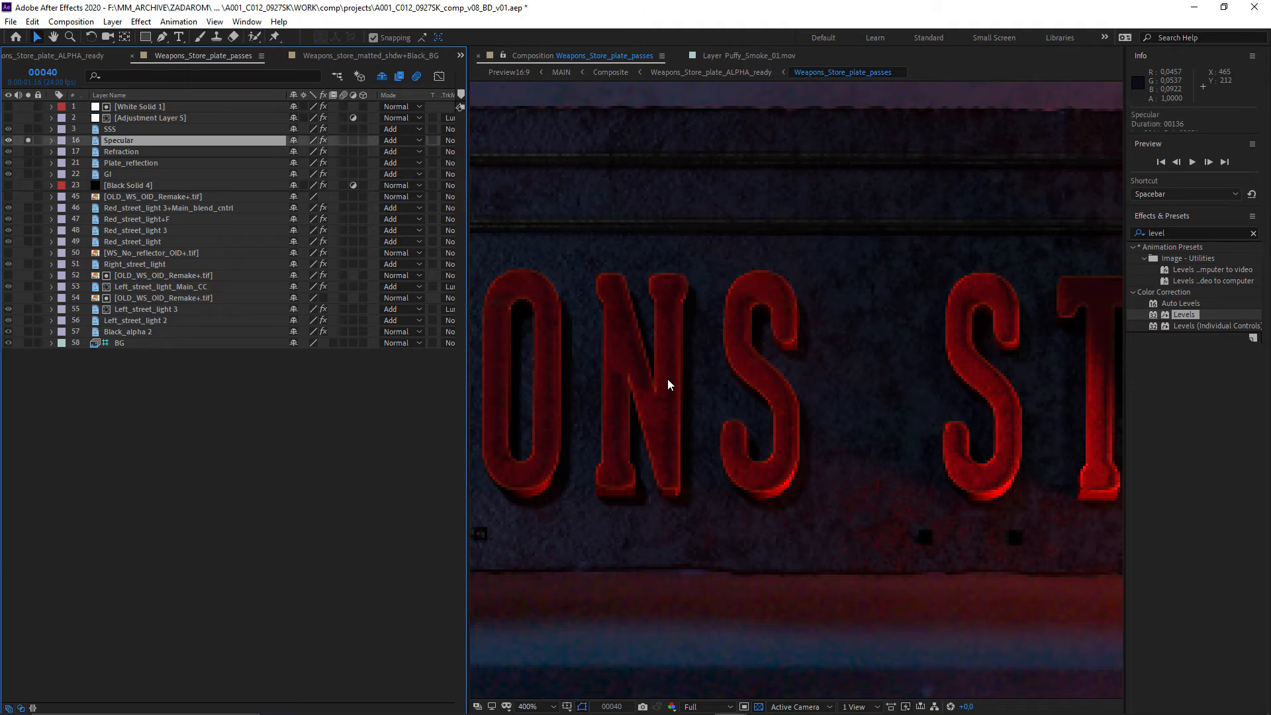
scroll(670, 384, "down", 4)
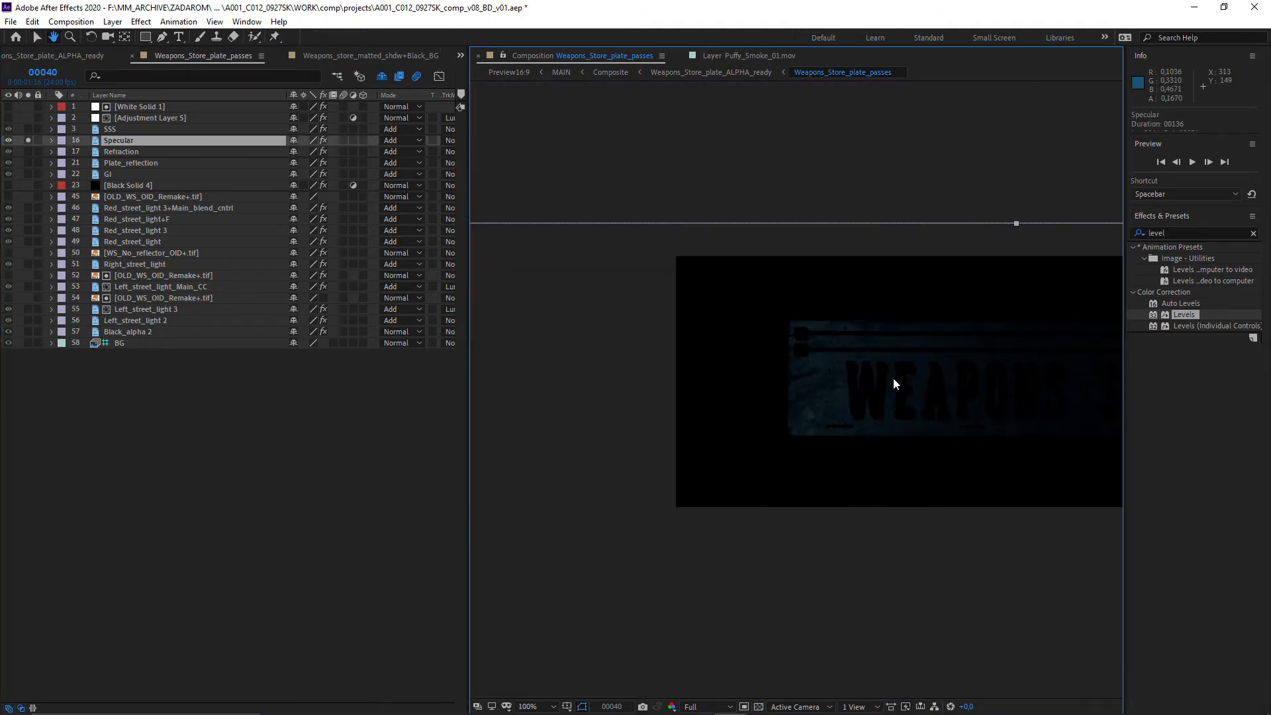
scroll(864, 387, "up", 2)
left_click_drag(783, 470, 800, 464)
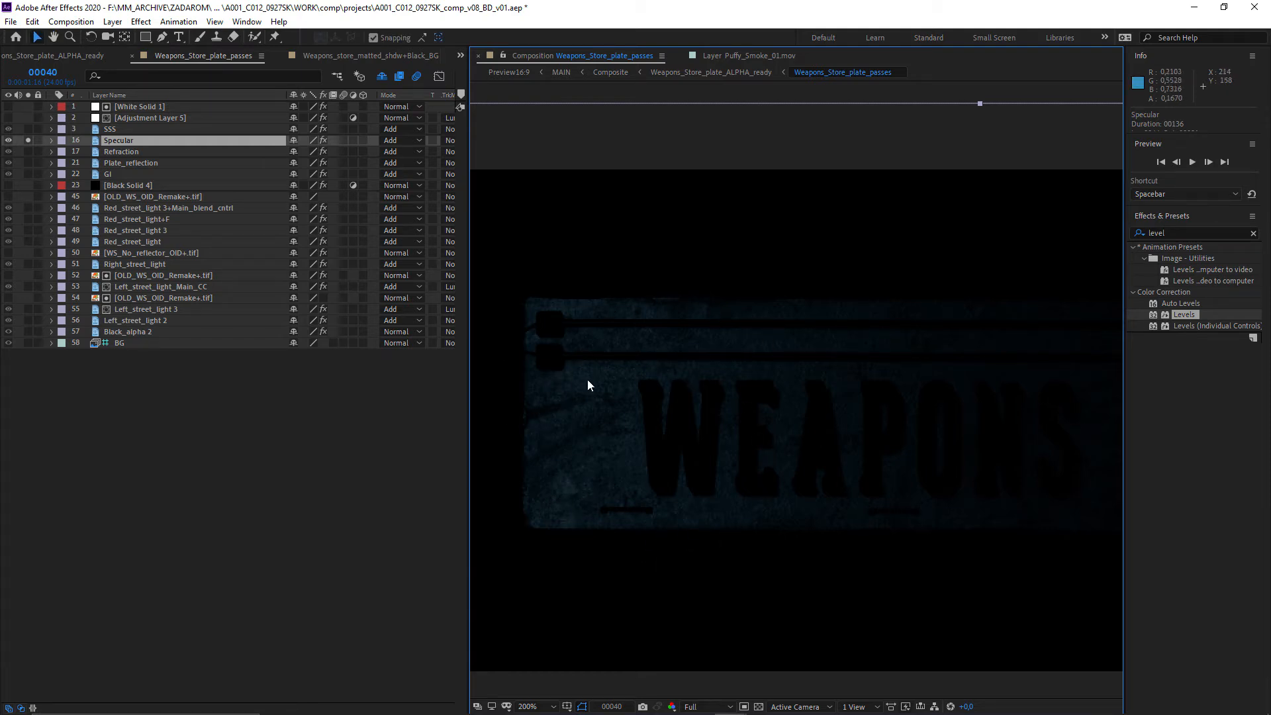
key("comma")
left_click_drag(846, 559, 814, 550)
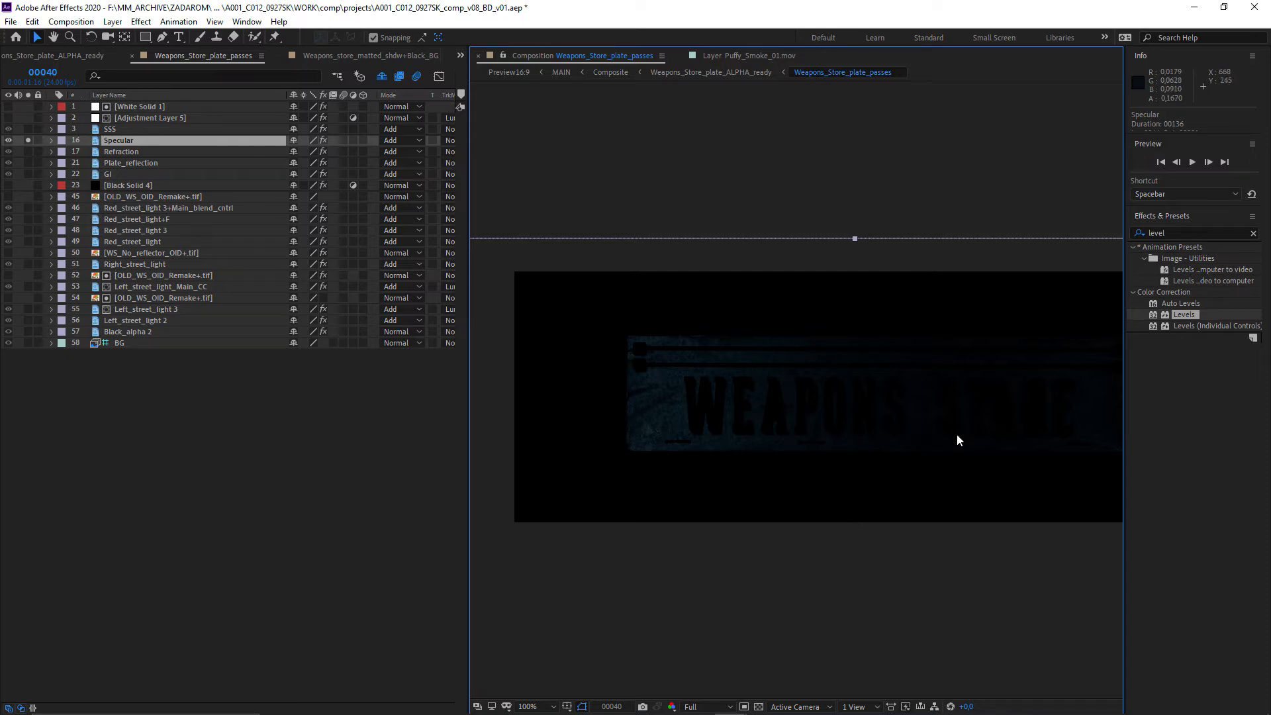
left_click_drag(1014, 454, 956, 460)
Step: Solo only the Refraction layer and examine its pass close up on the horizontal tubes
left_click(28, 151, "alt")
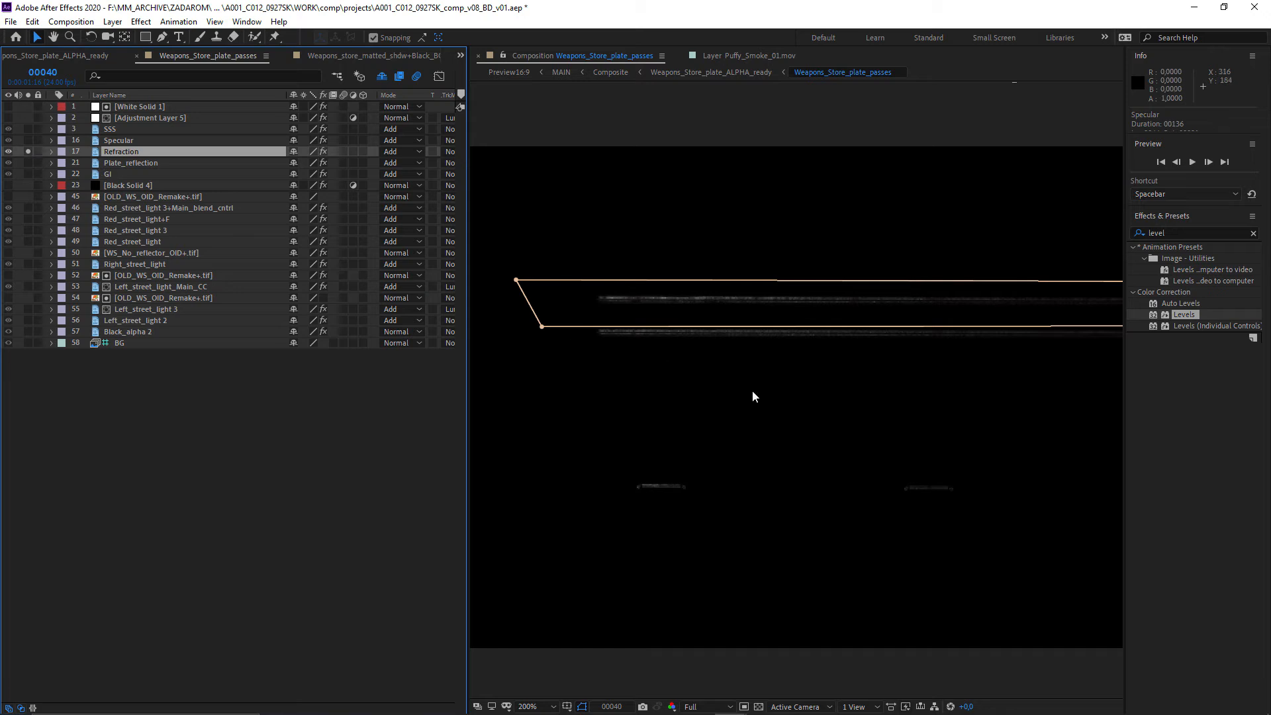
scroll(511, 420, "up", 6)
left_click_drag(498, 363, 739, 373)
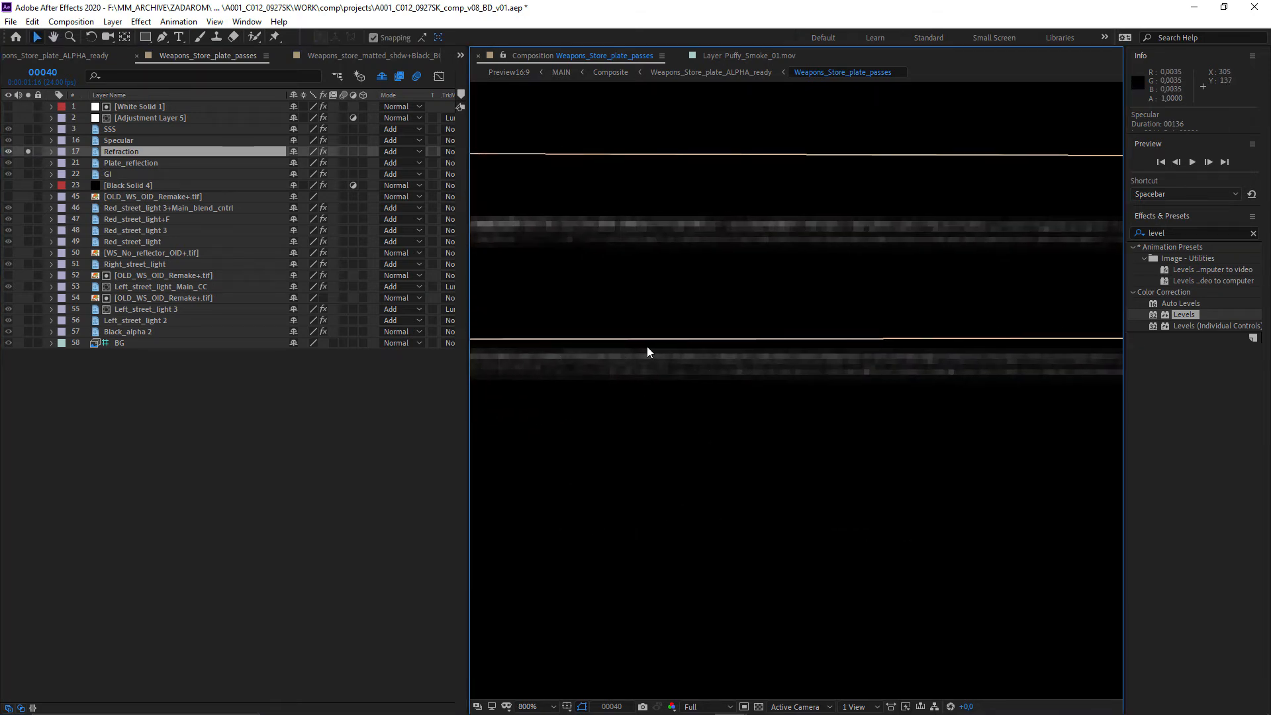
scroll(646, 348, "down", 2)
left_click_drag(583, 295, 763, 289)
scroll(623, 295, "up", 2)
Step: Switch to 3ds Max, pick the material from the lower horizontal tube and open Material #22's VRayMtl parameters
key("alt+Tab")
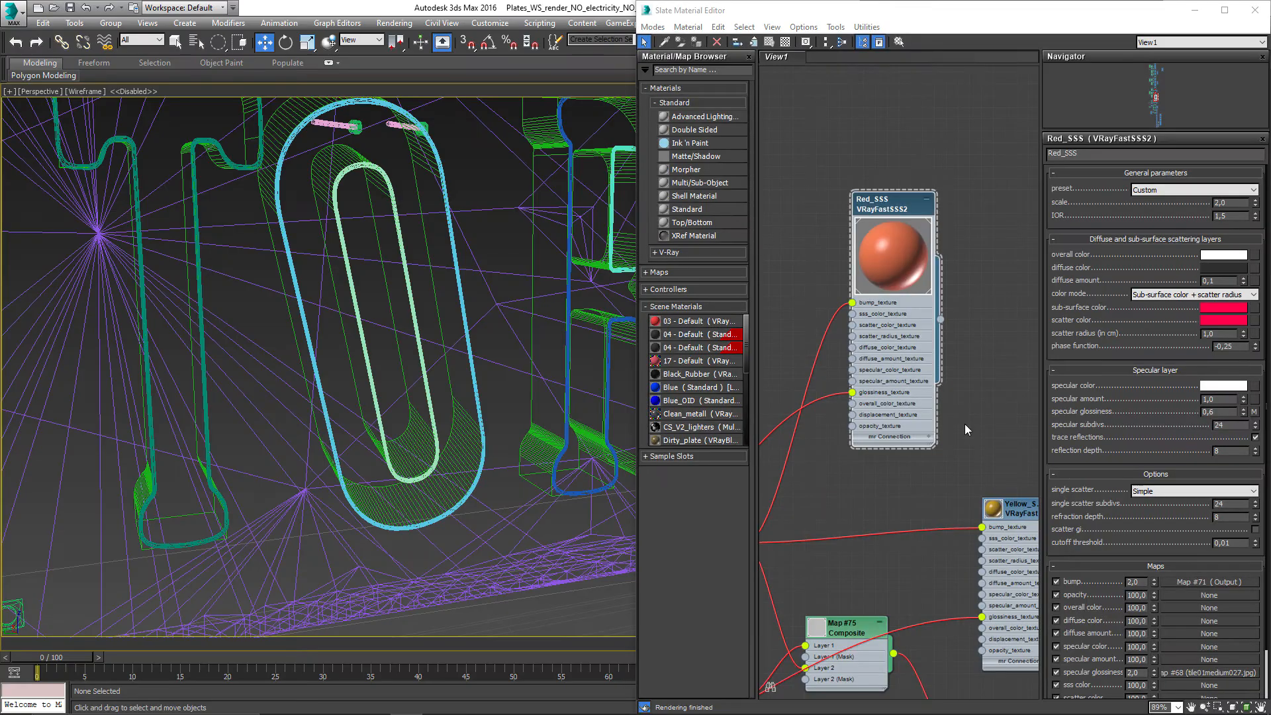
left_click_drag(375, 177, 569, 480)
left_click(665, 42)
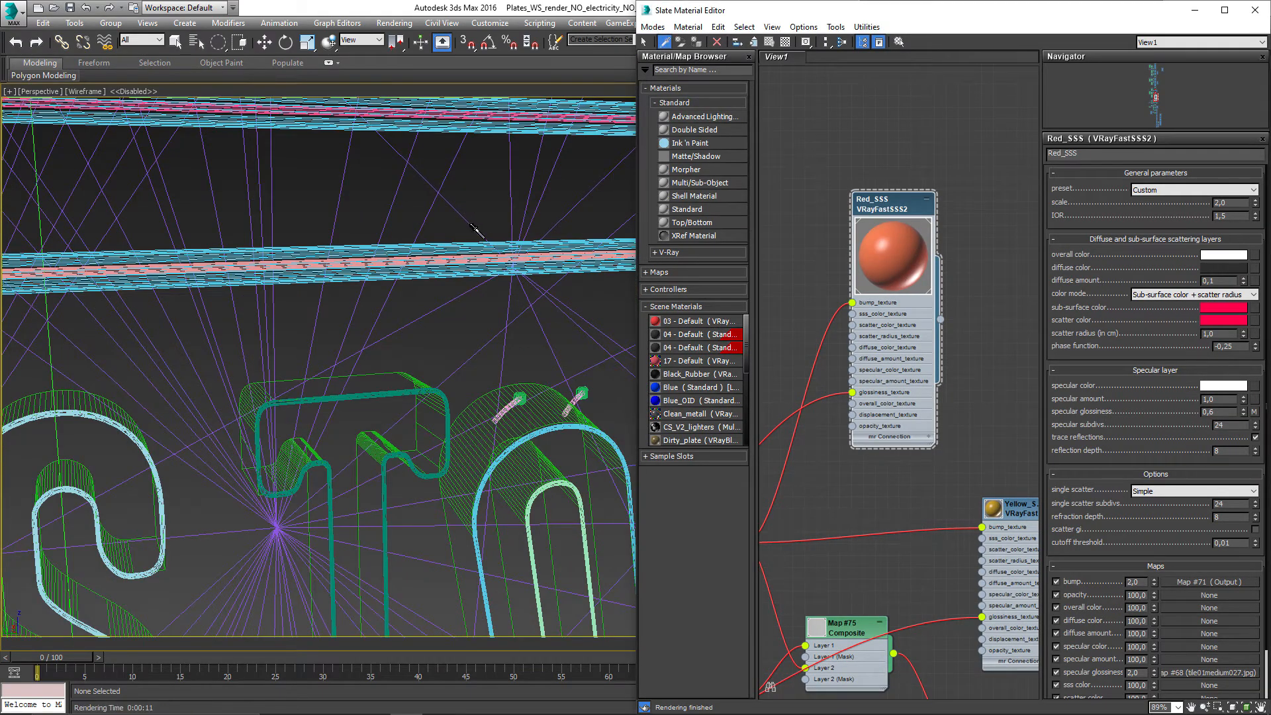
left_click(466, 272)
left_click_drag(817, 302, 859, 315)
left_click_drag(942, 284, 976, 274)
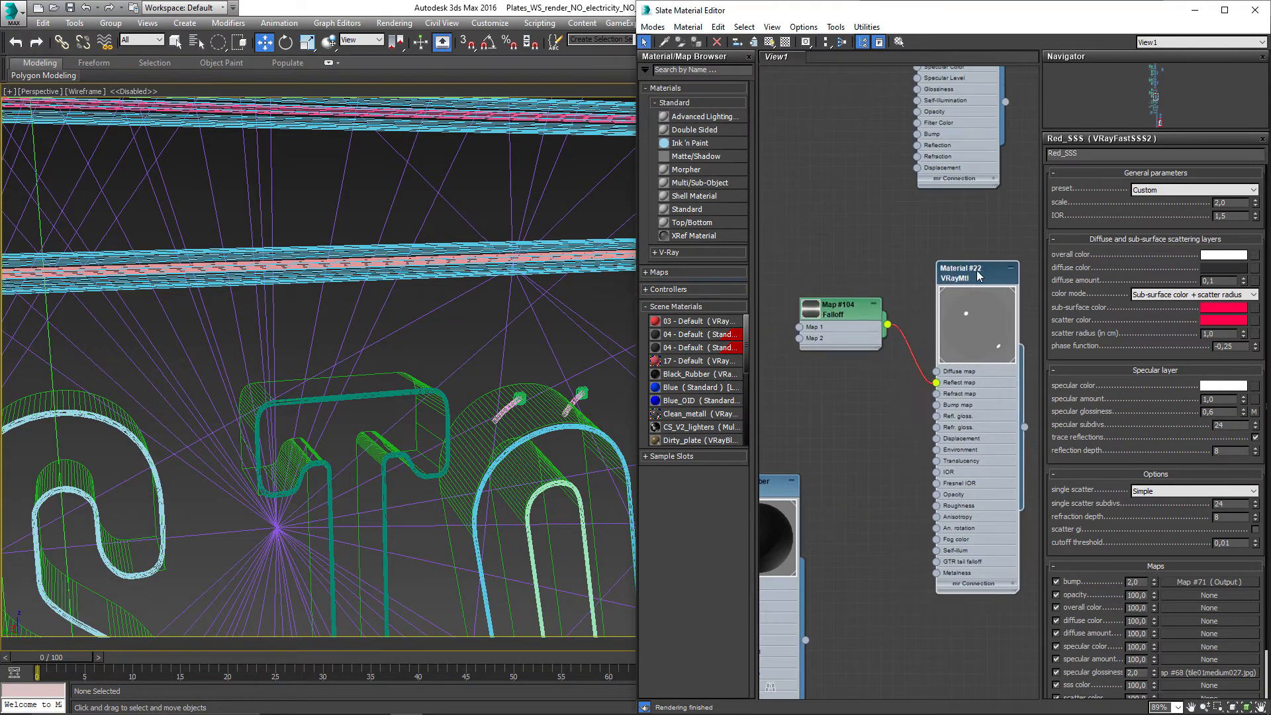
double_click(973, 273)
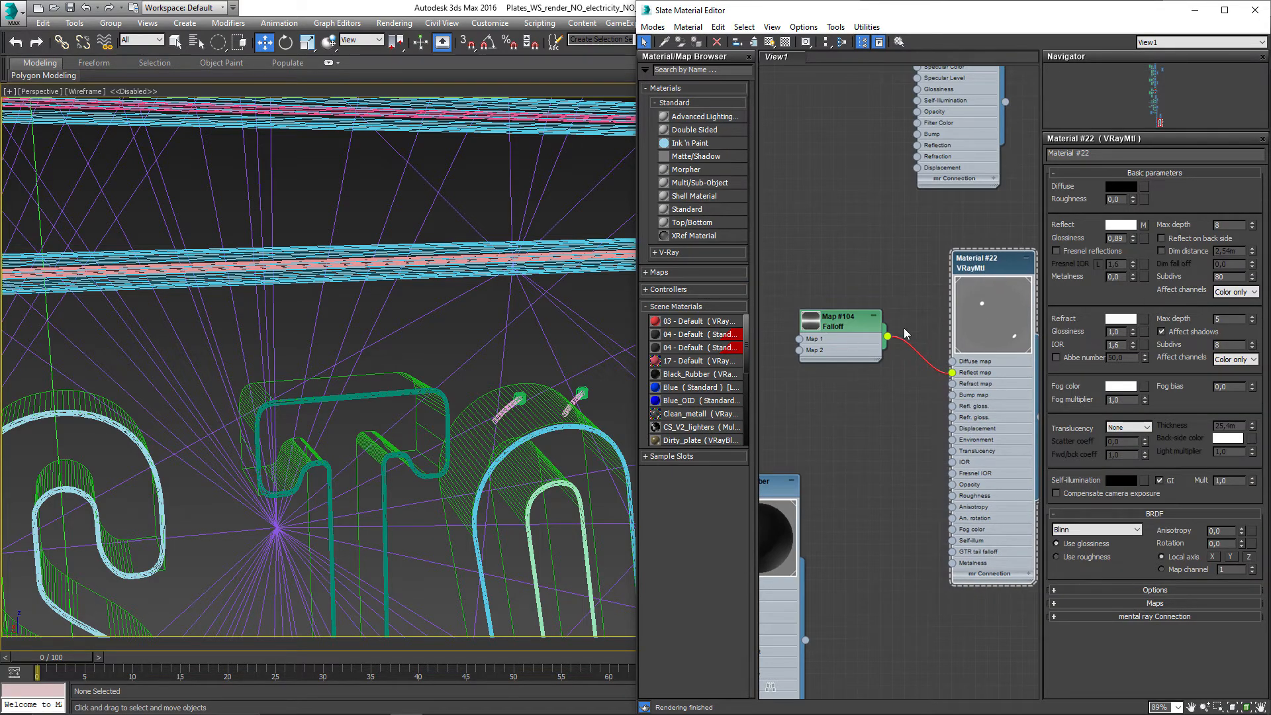
Step: Back in After Effects, solo Plate_reflection instead of Refraction and review its EXtractoR and Fast Blur settings
key("alt+Tab")
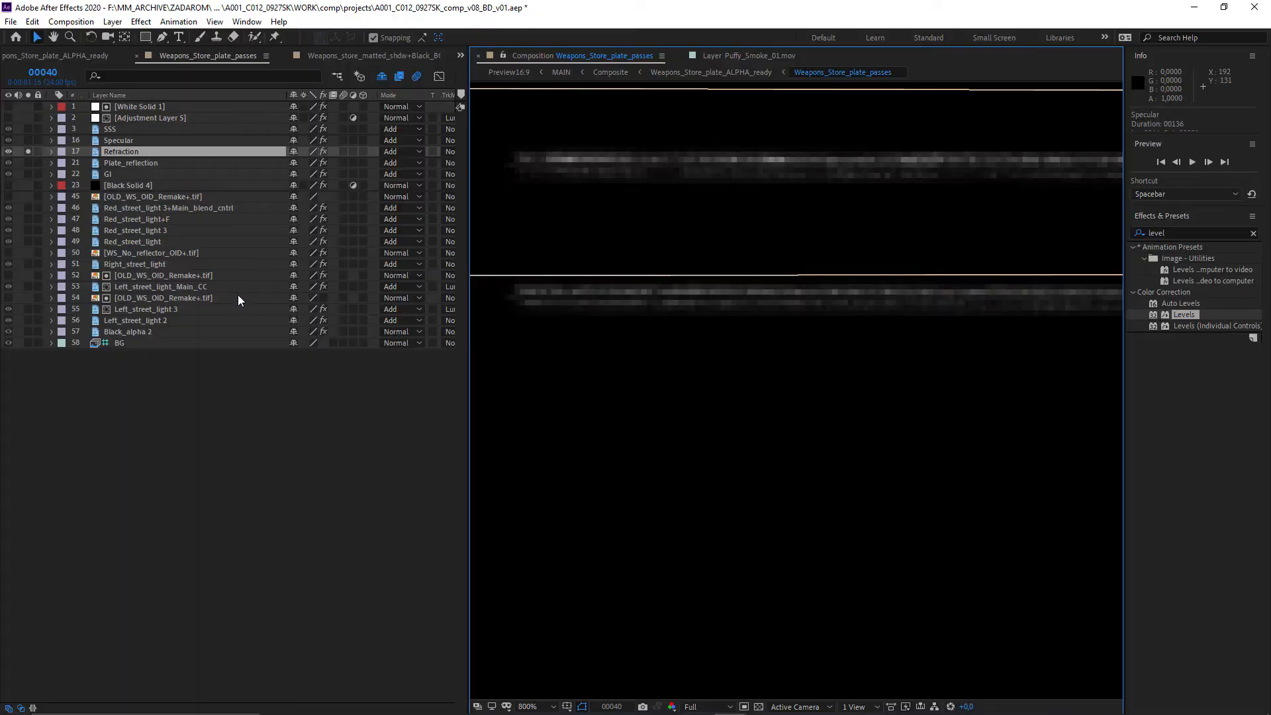
left_click(28, 152)
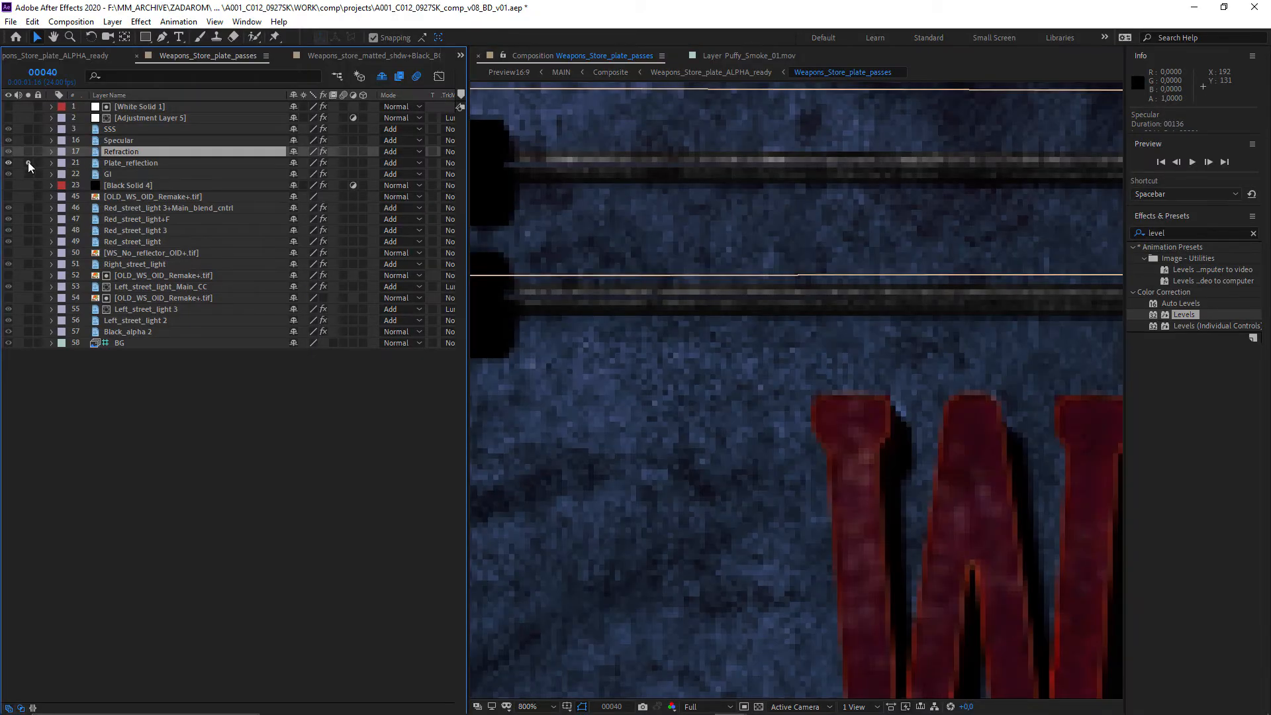
left_click(28, 163)
left_click(130, 163)
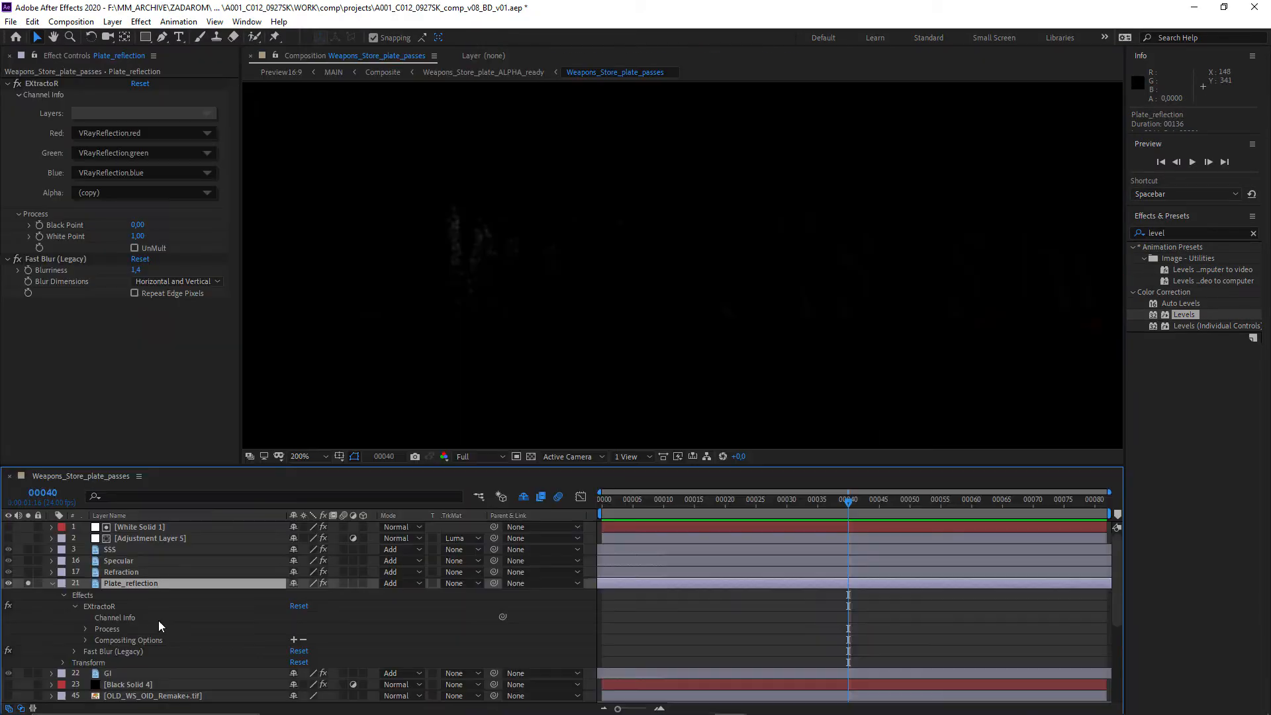
scroll(106, 638, "down", 3)
scroll(105, 638, "down", 2)
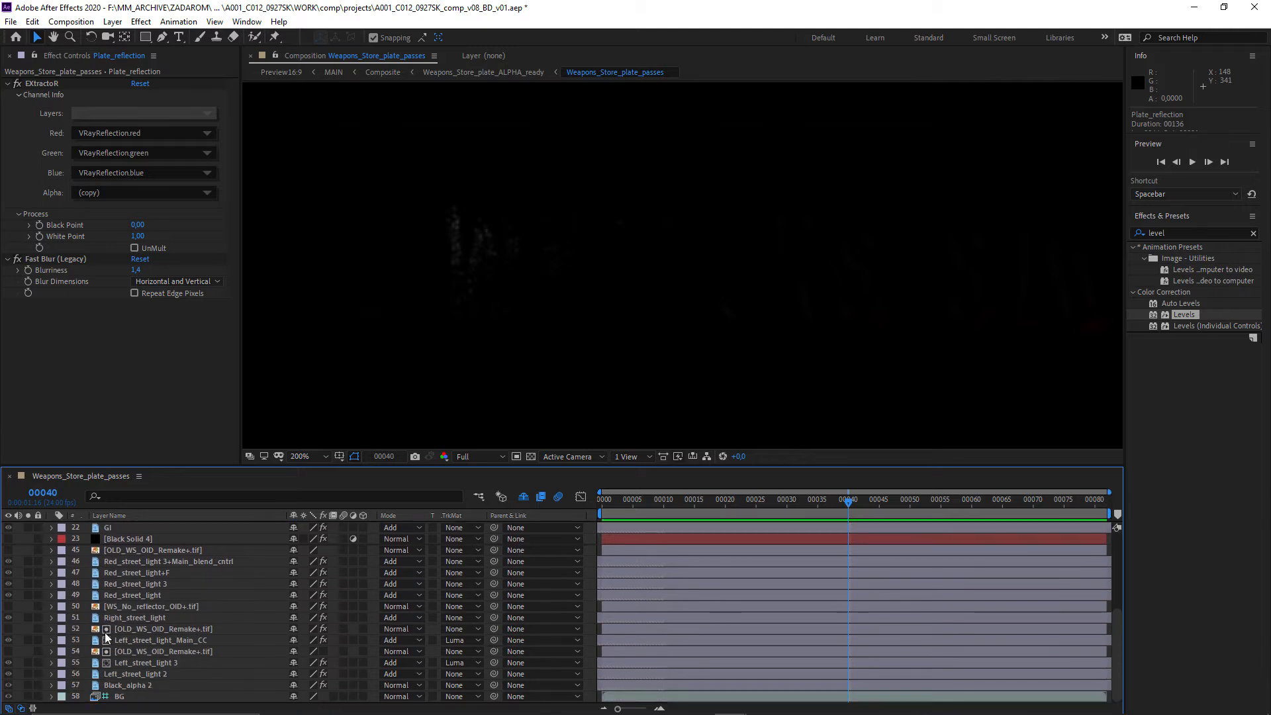
scroll(106, 638, "up", 4)
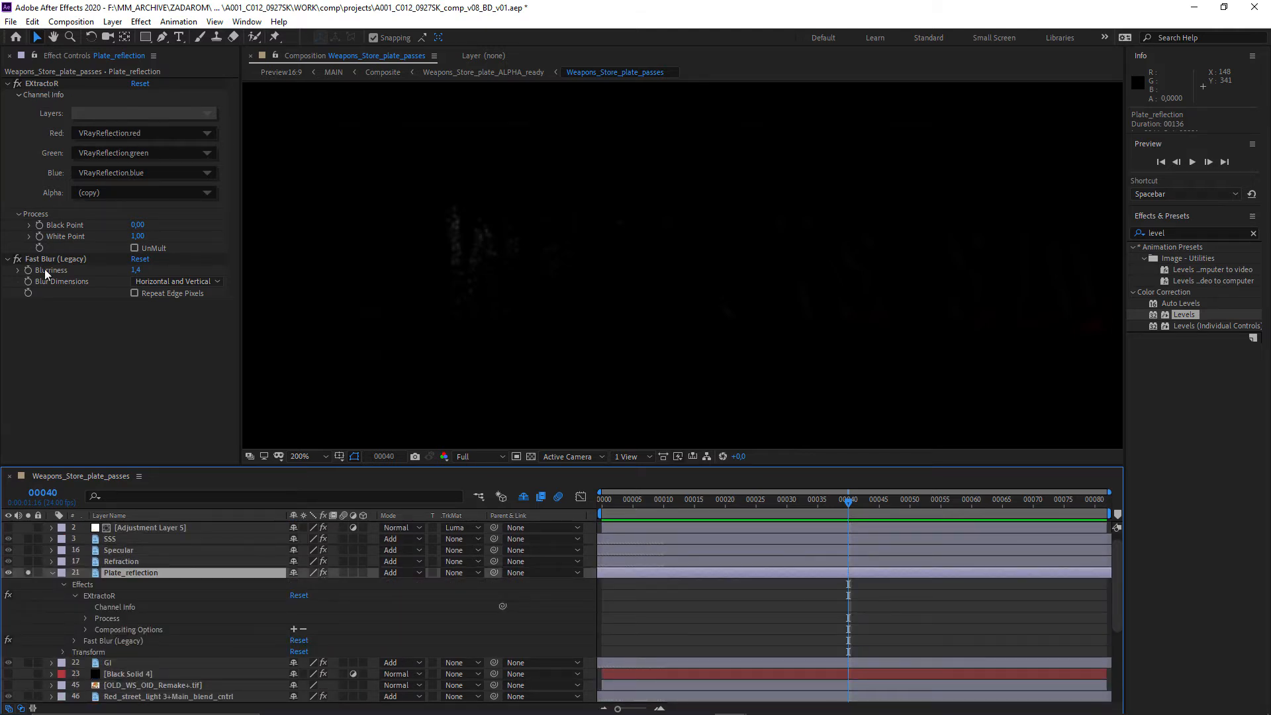
Step: Raise the viewer exposure to +14.7 and examine the soloed Plate_reflection pass across the sign
left_click_drag(616, 296, 549, 317)
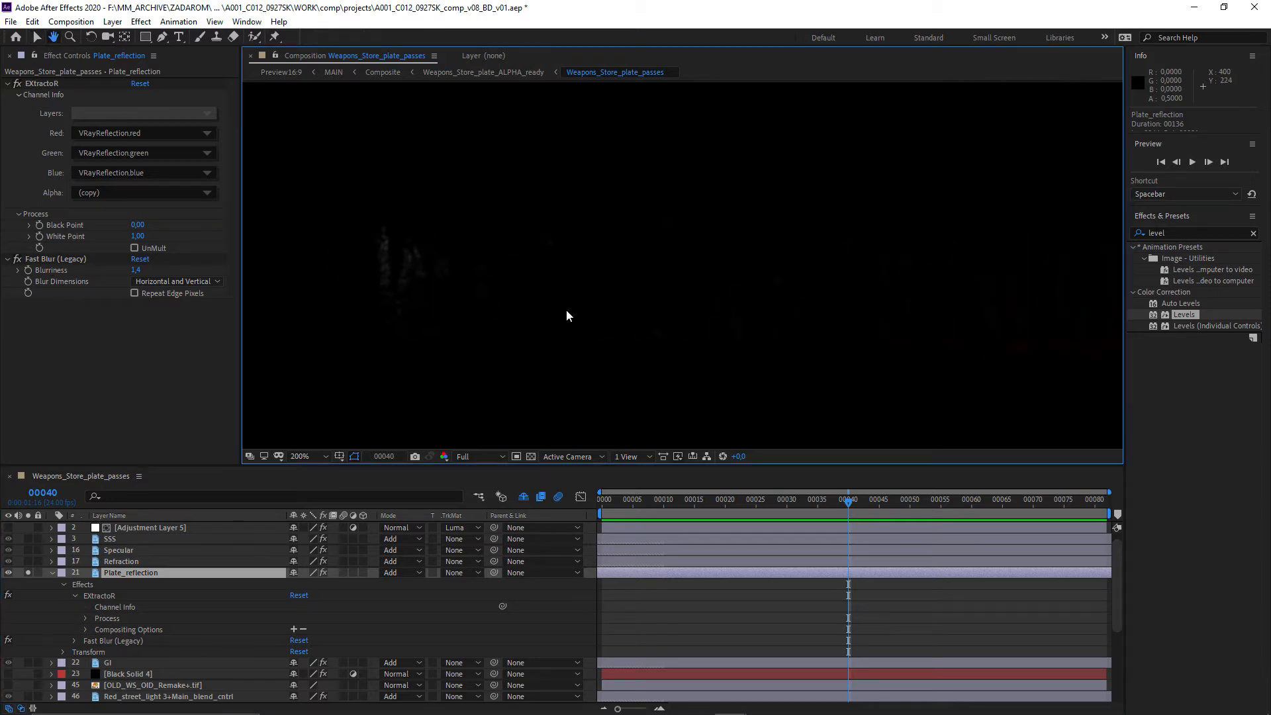
left_click_drag(739, 457, 854, 468)
left_click_drag(992, 387, 772, 478)
left_click_drag(797, 403, 541, 450)
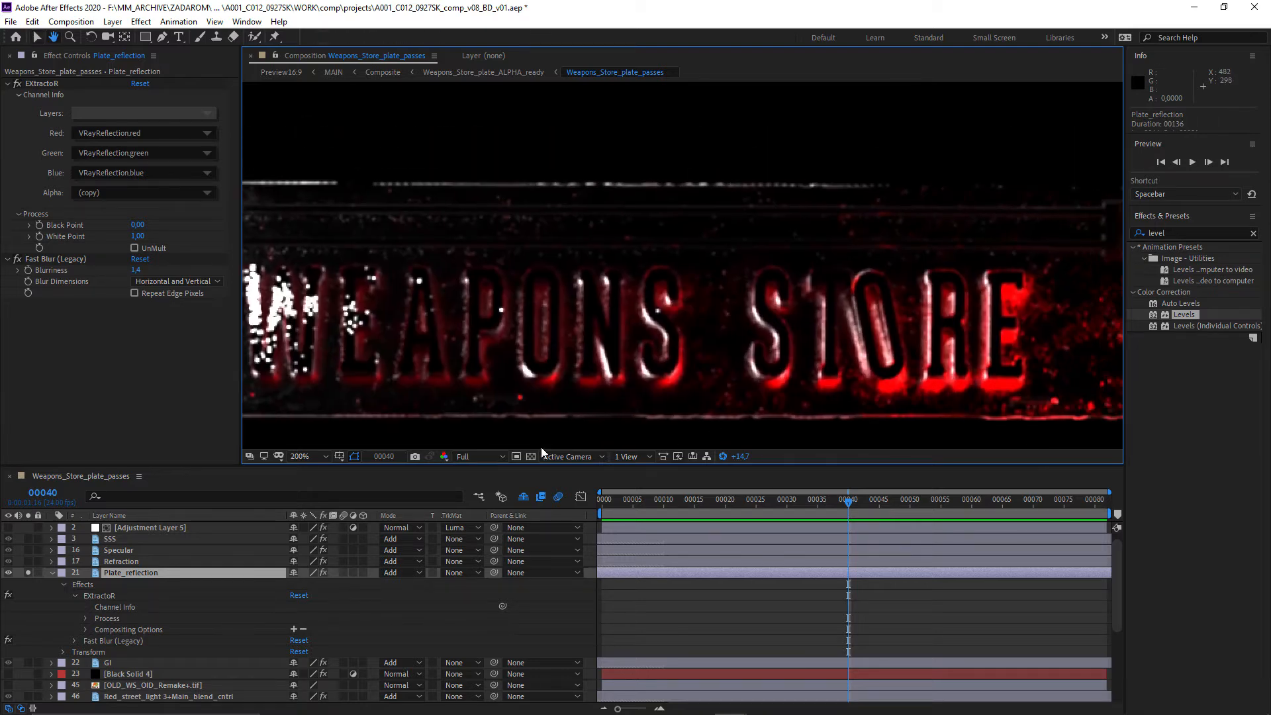
left_click_drag(871, 392, 745, 391)
Step: Switch to 3ds Max and look over the whole sign scene with its surrounding lights and planes
key("alt+Tab")
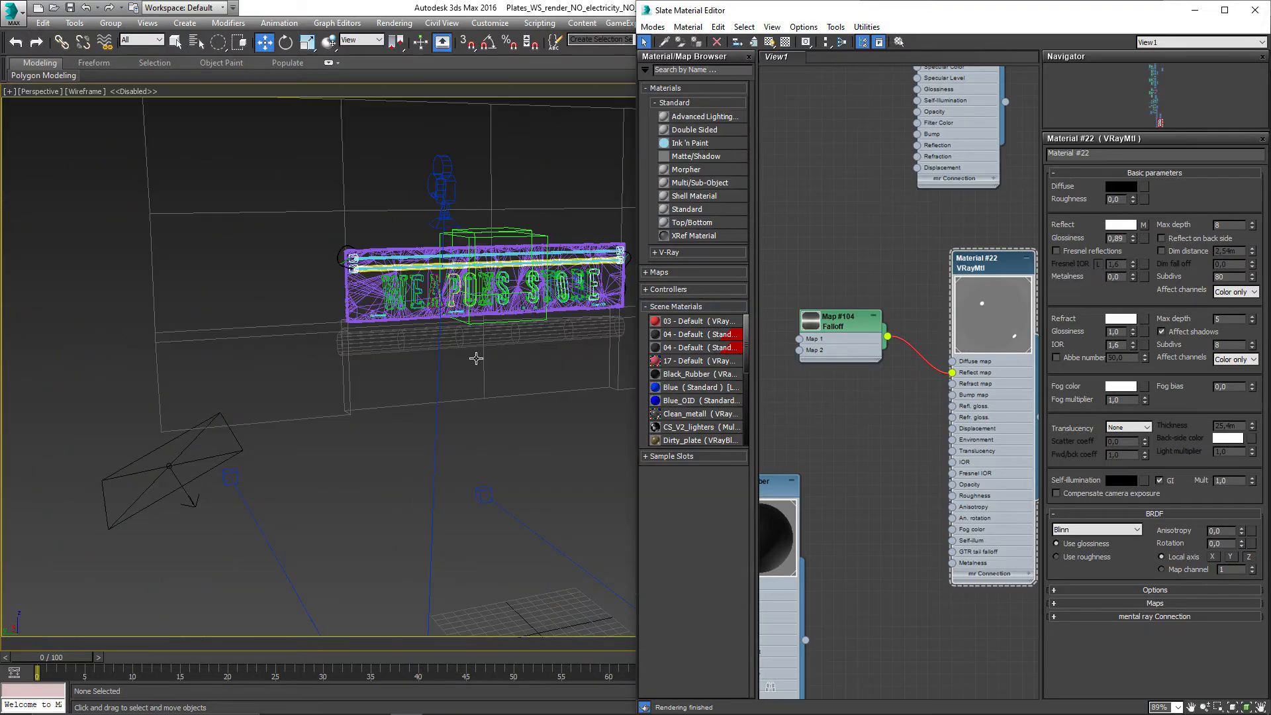
scroll(278, 442, "down", 6)
left_click_drag(476, 358, 370, 394)
Step: Return to After Effects, examine the GI pass on its own and reset the viewer exposure to 0
key("alt+Tab")
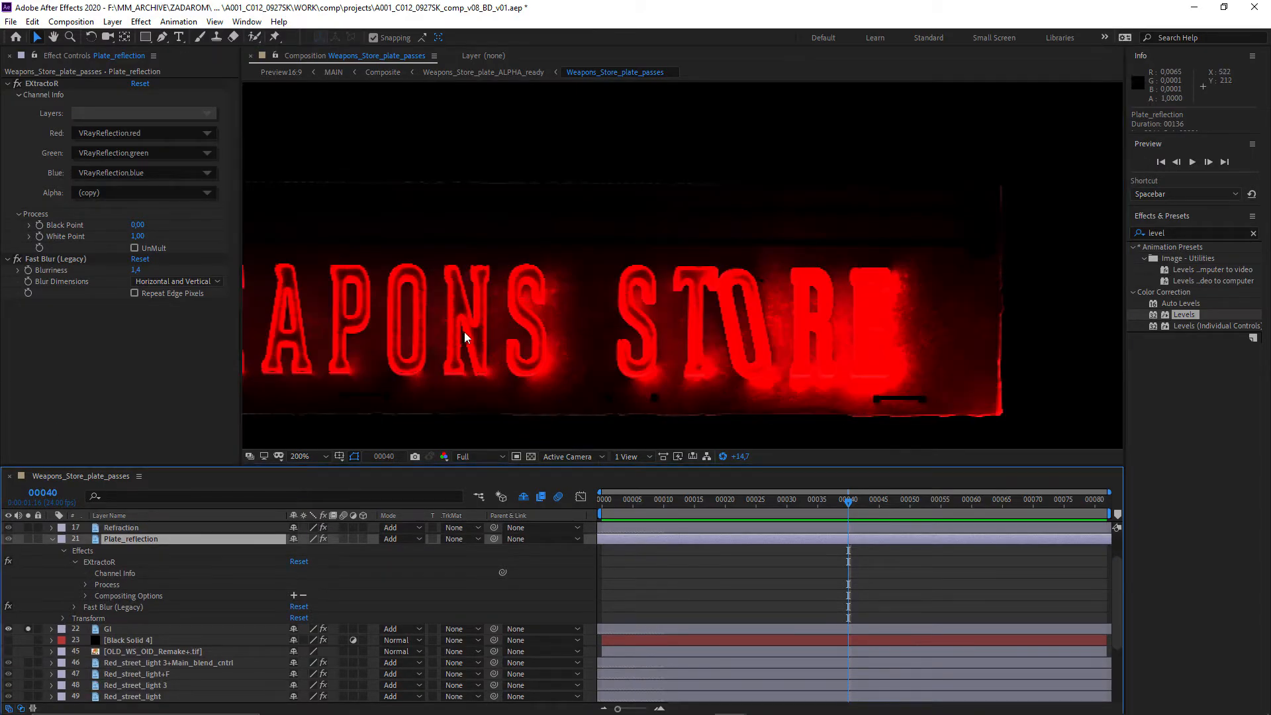
left_click_drag(522, 304, 651, 270)
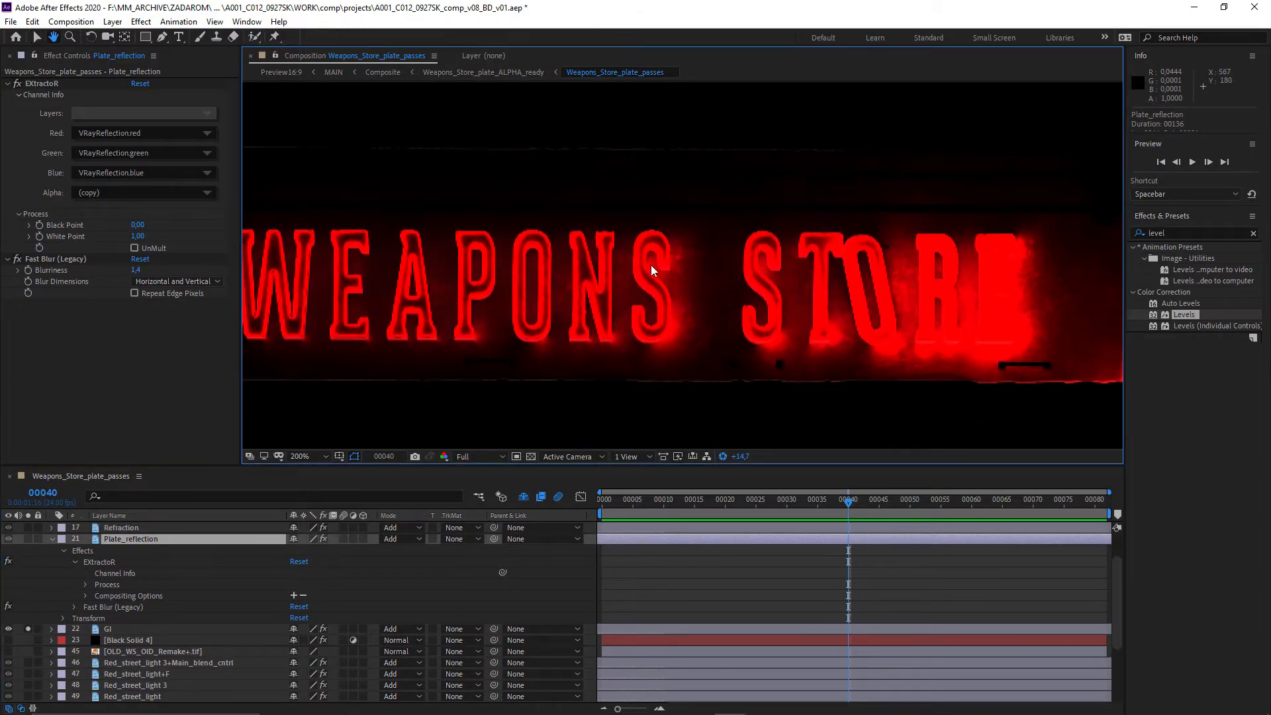
left_click_drag(741, 457, 646, 478)
left_click(743, 458)
type("0")
key("Return")
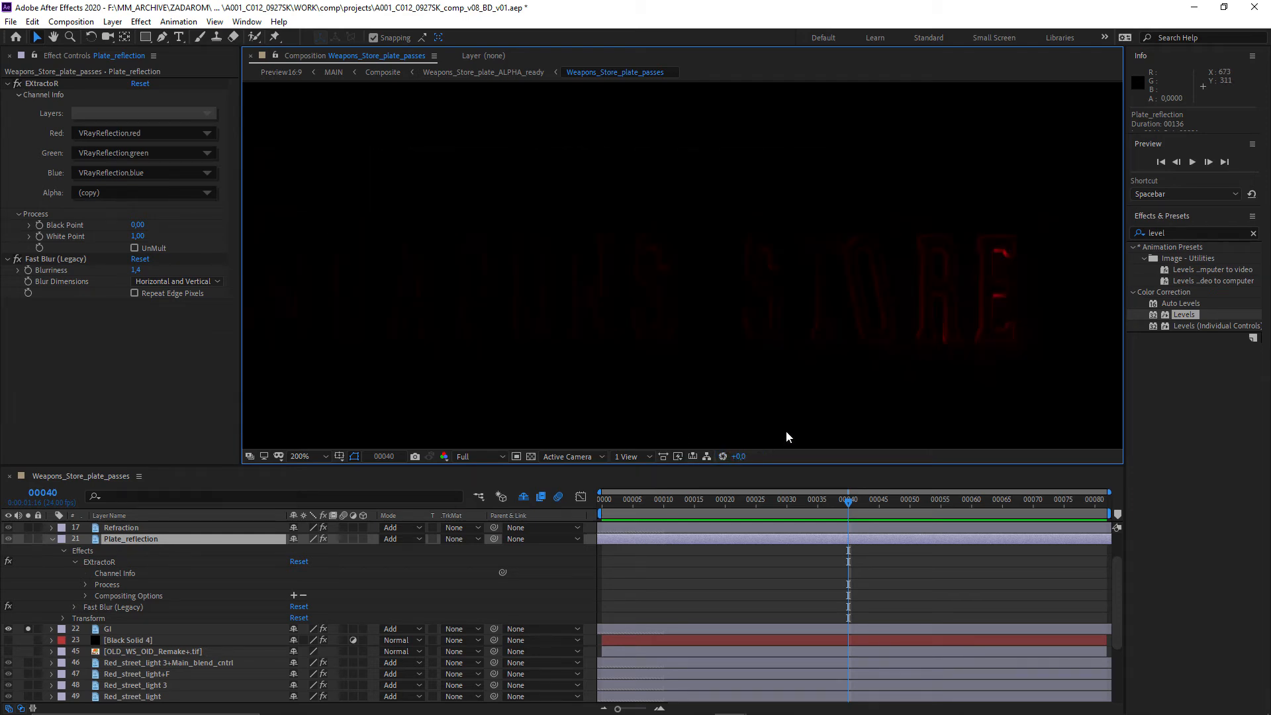
Step: Select the GI layer, turn off its solo and examine the STORE end of the sign in the full composite
key("ctrl+Down")
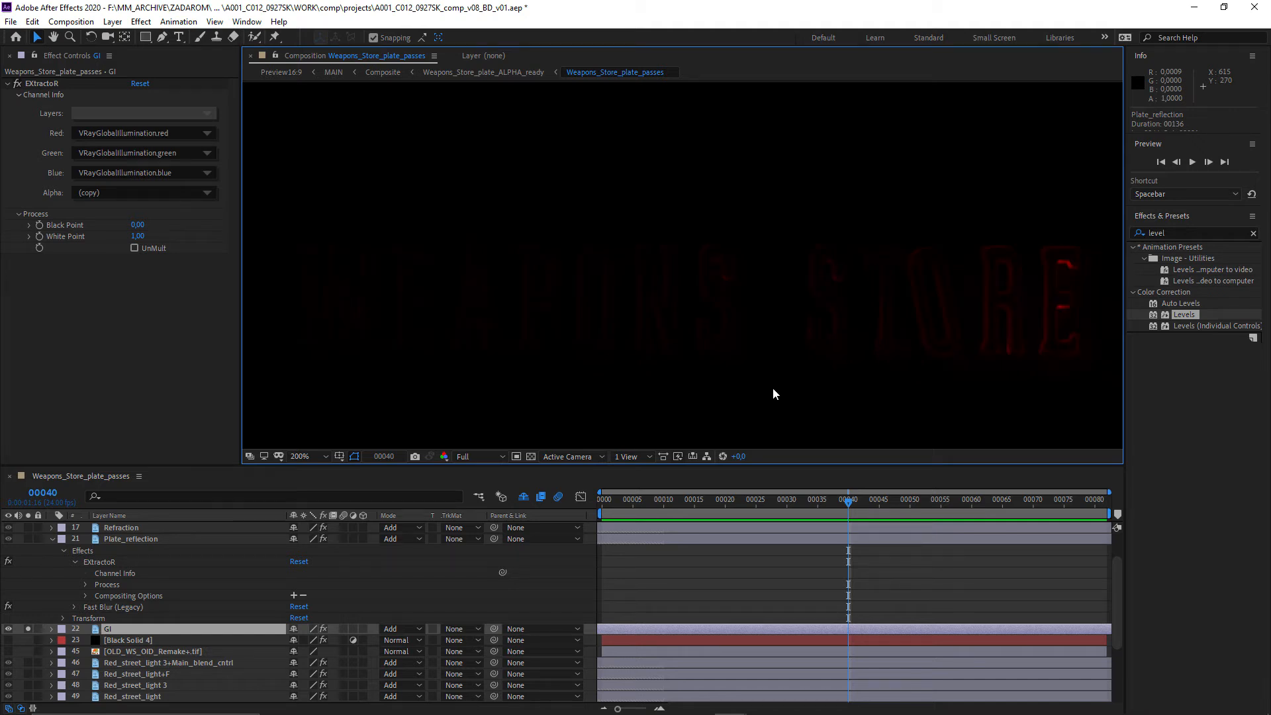
left_click_drag(772, 388, 686, 398)
left_click(29, 629)
scroll(129, 661, "down", 3)
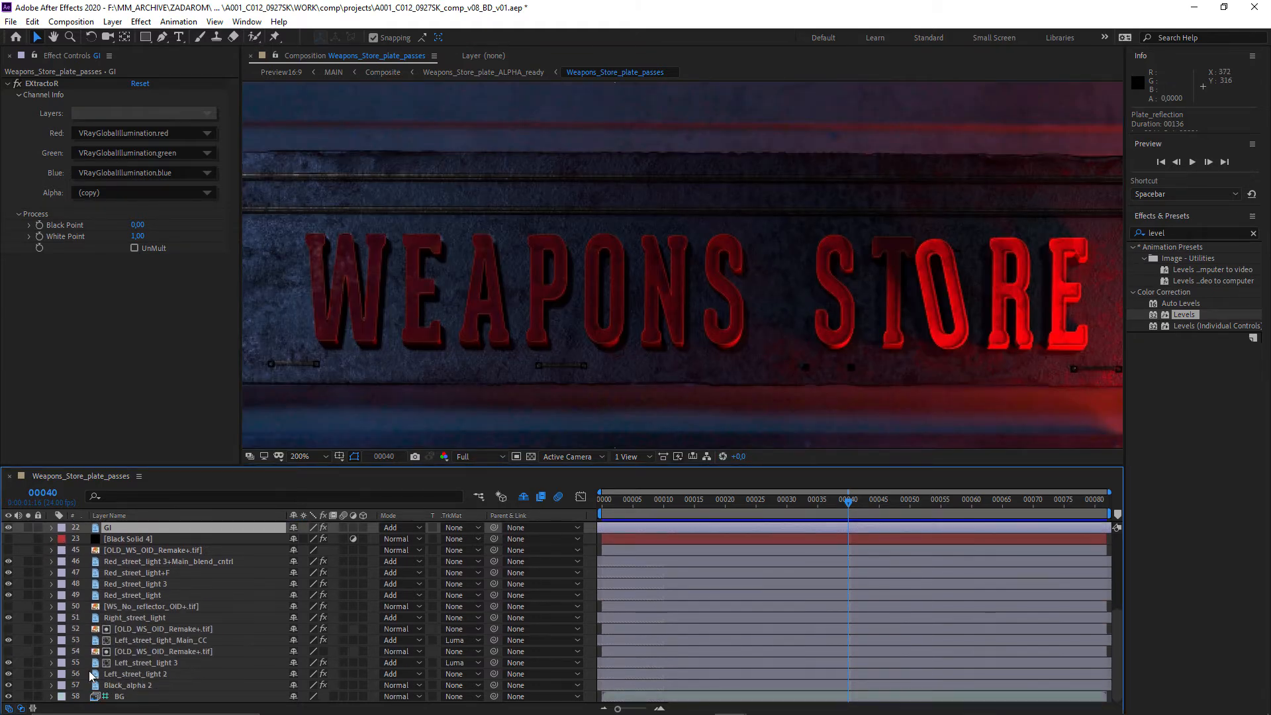
left_click_drag(883, 367, 547, 276)
left_click_drag(797, 386, 661, 375)
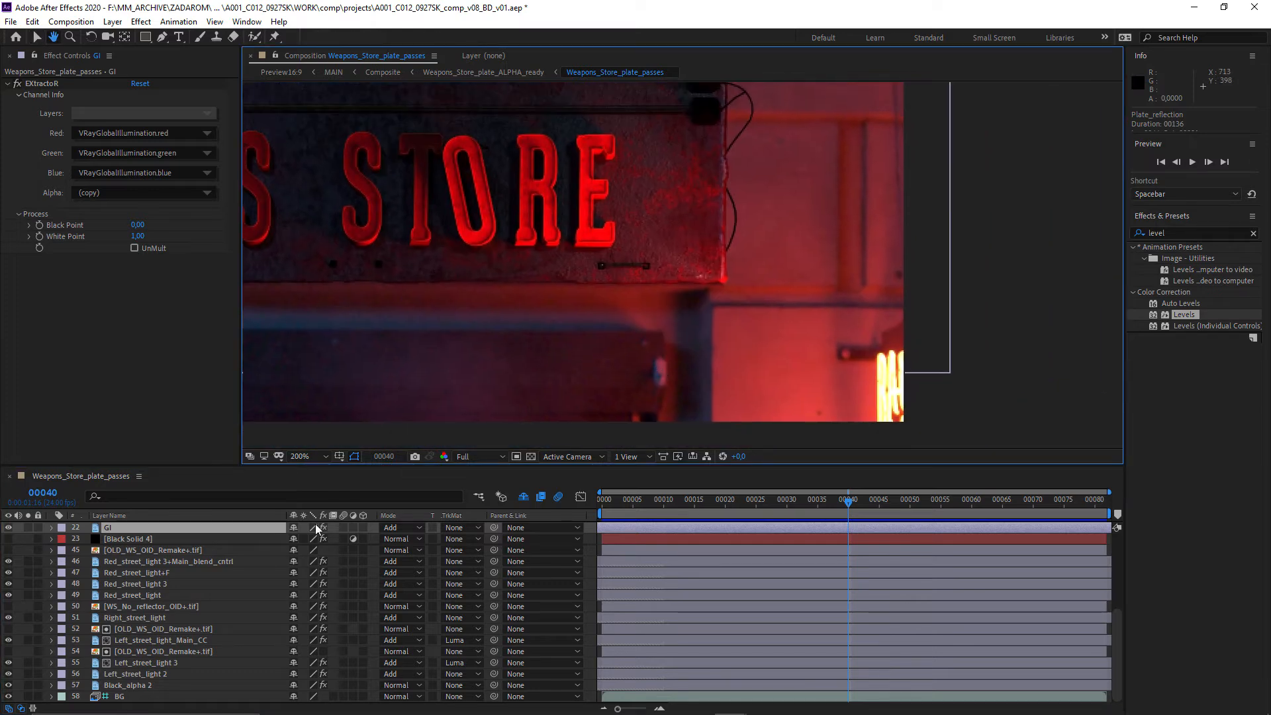
Step: Solo the Red_street_light passes to examine them, then end the solo, hide the two lowest ones for comparison and restore their visibility
left_click(27, 574)
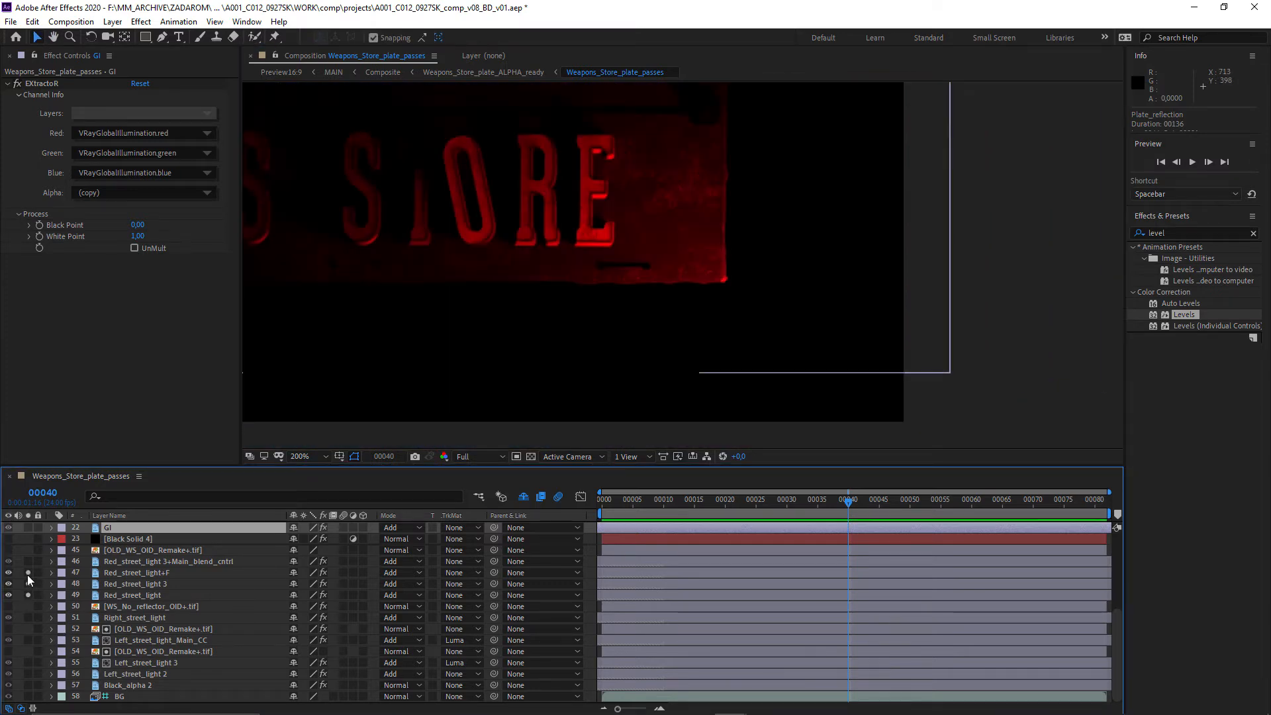
left_click(27, 601)
left_click(138, 595)
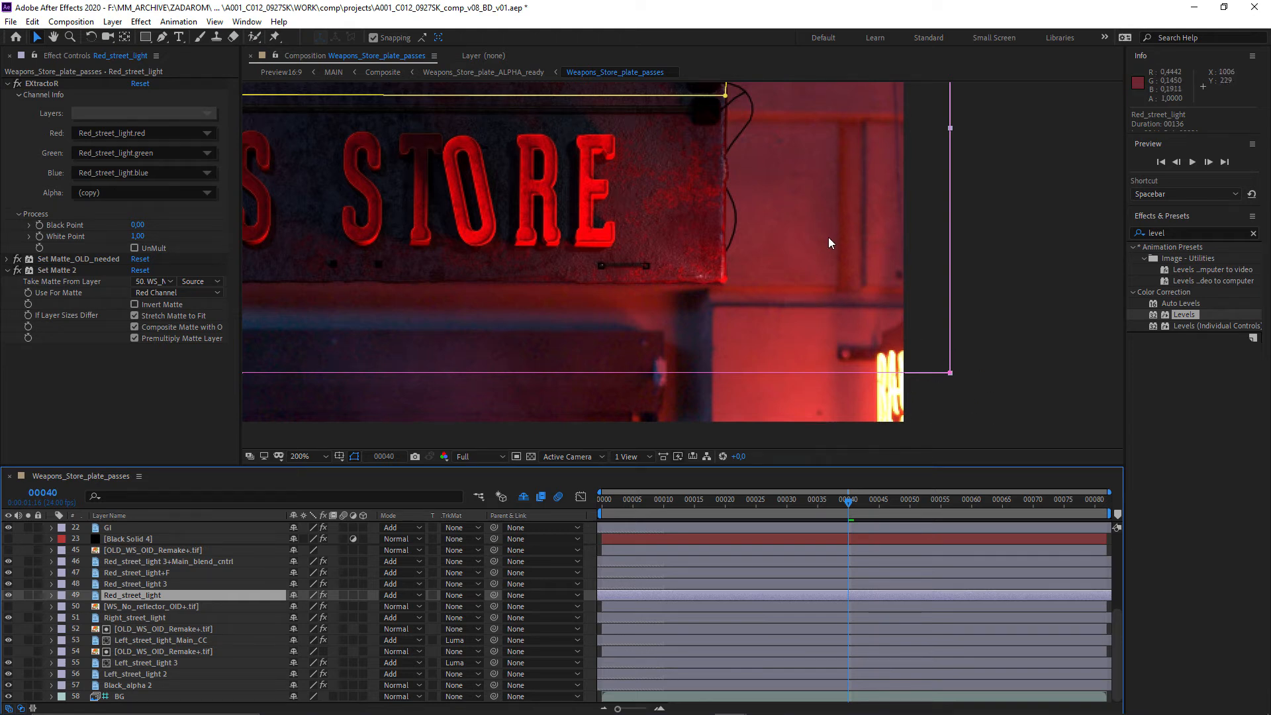
left_click(8, 595)
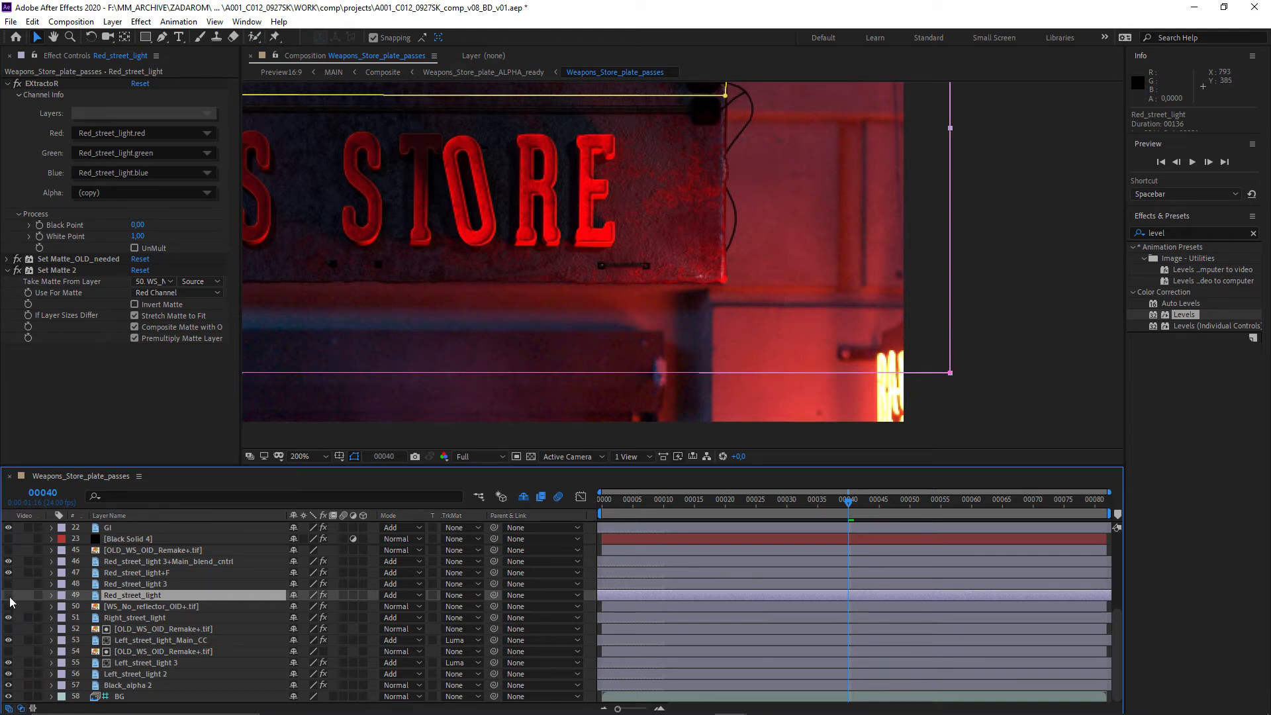
key("ctrl+z")
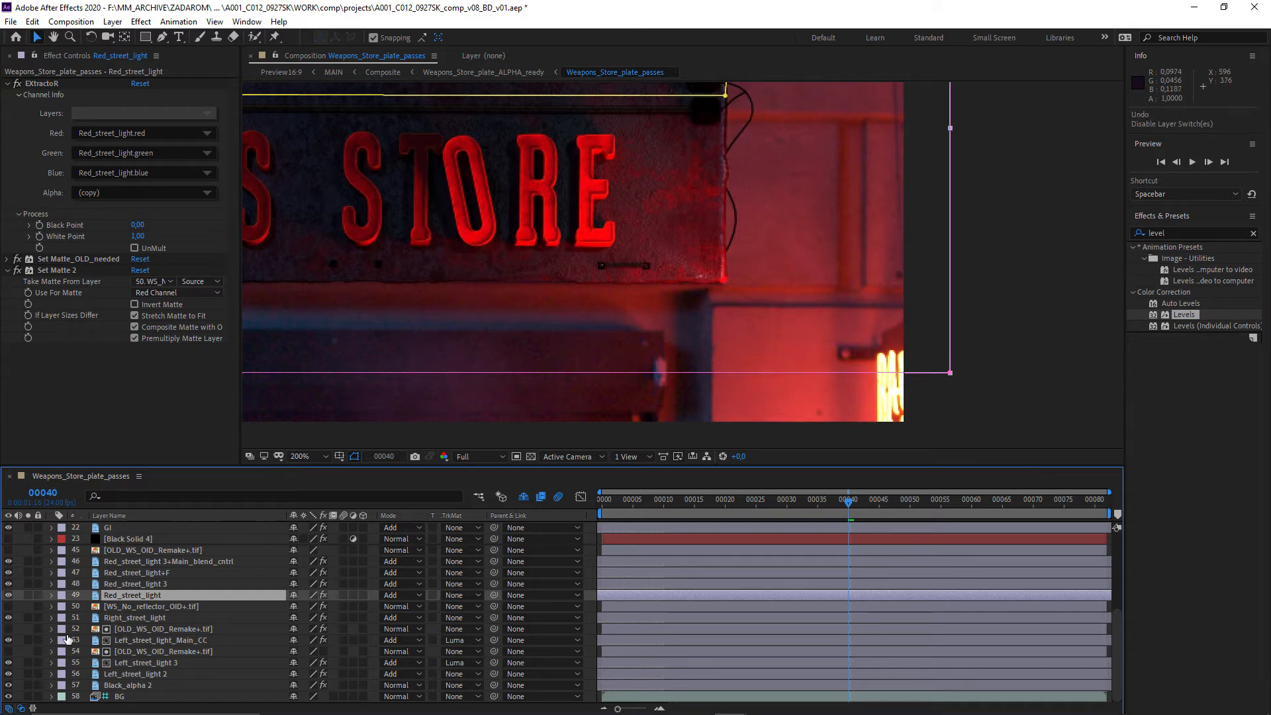
Step: Solo the Right_street_light pass, try a different opacity on it and undo the change, then end the solo
left_click(119, 619)
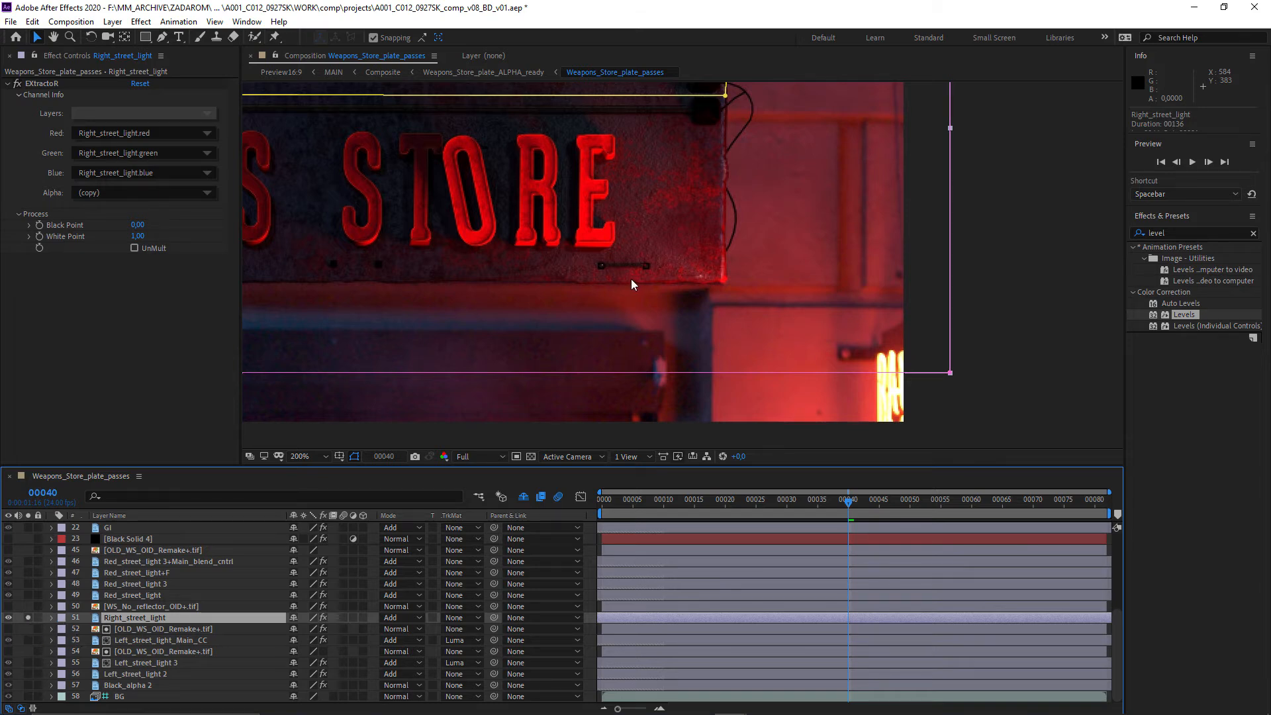
scroll(708, 343, "down", 1)
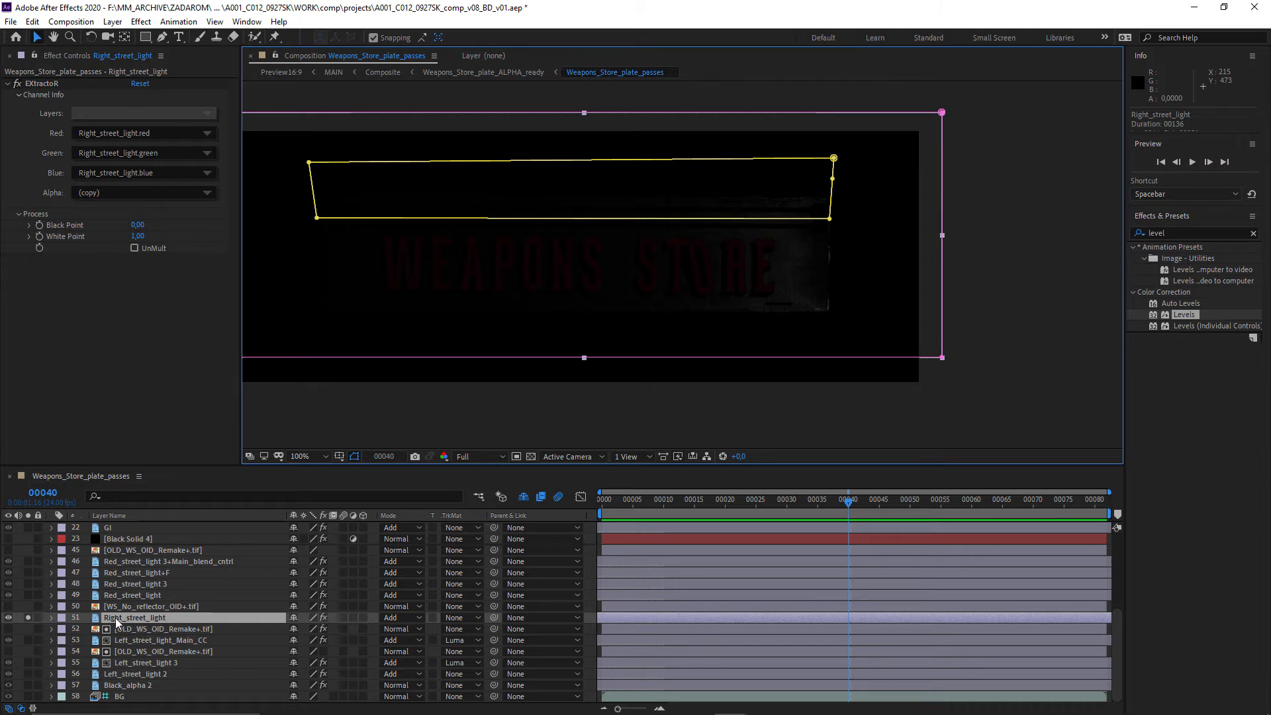
left_click(51, 621)
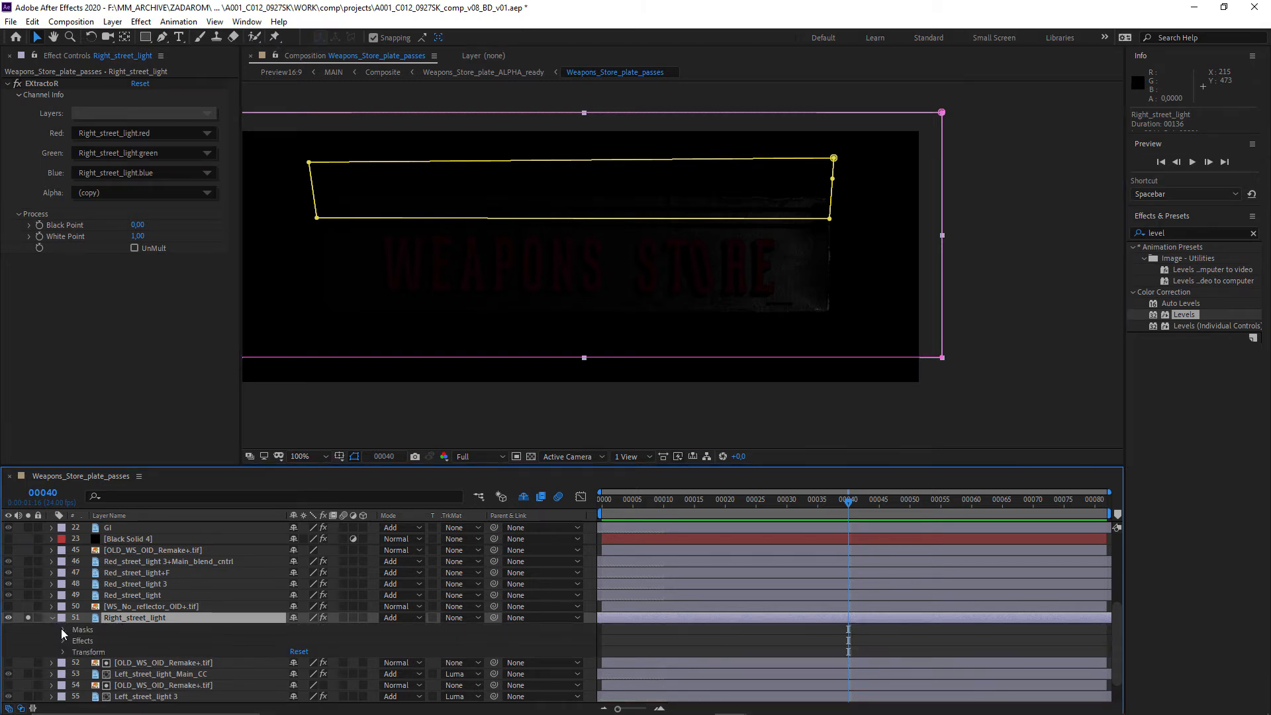
left_click(62, 640)
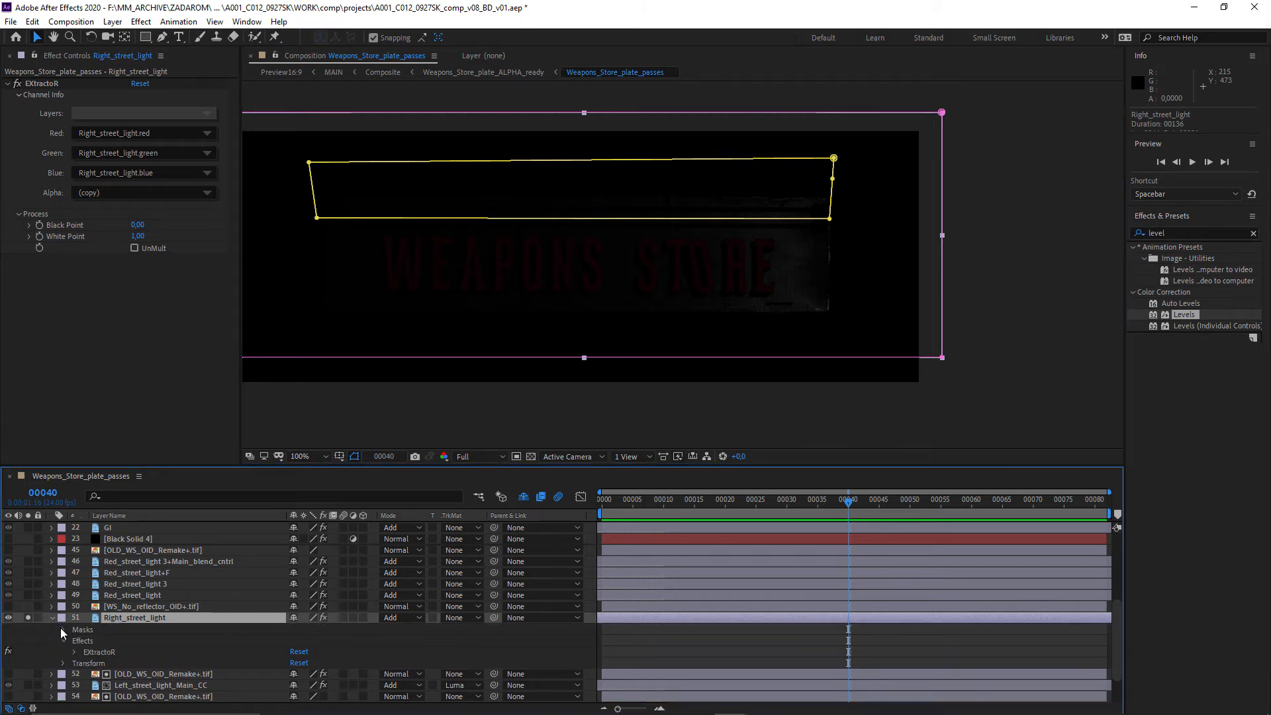
left_click(63, 663)
scroll(273, 650, "down", 4)
left_click_drag(297, 629, 285, 629)
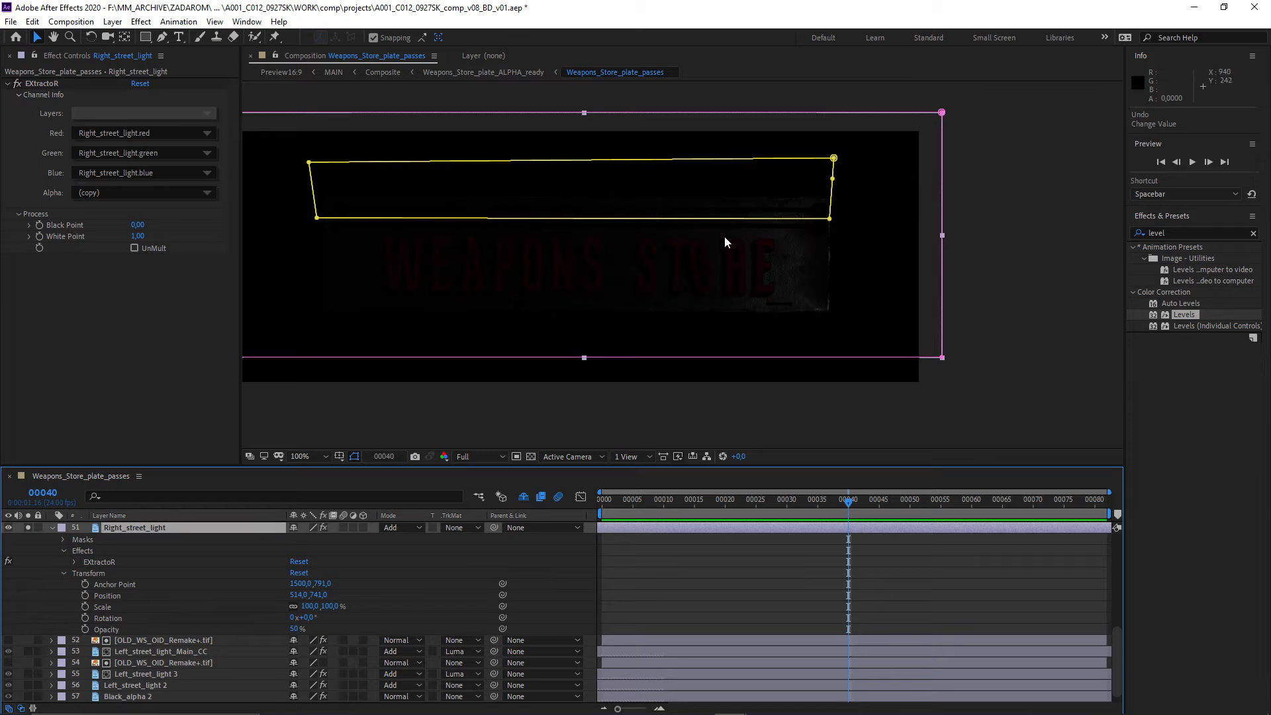
left_click(53, 527)
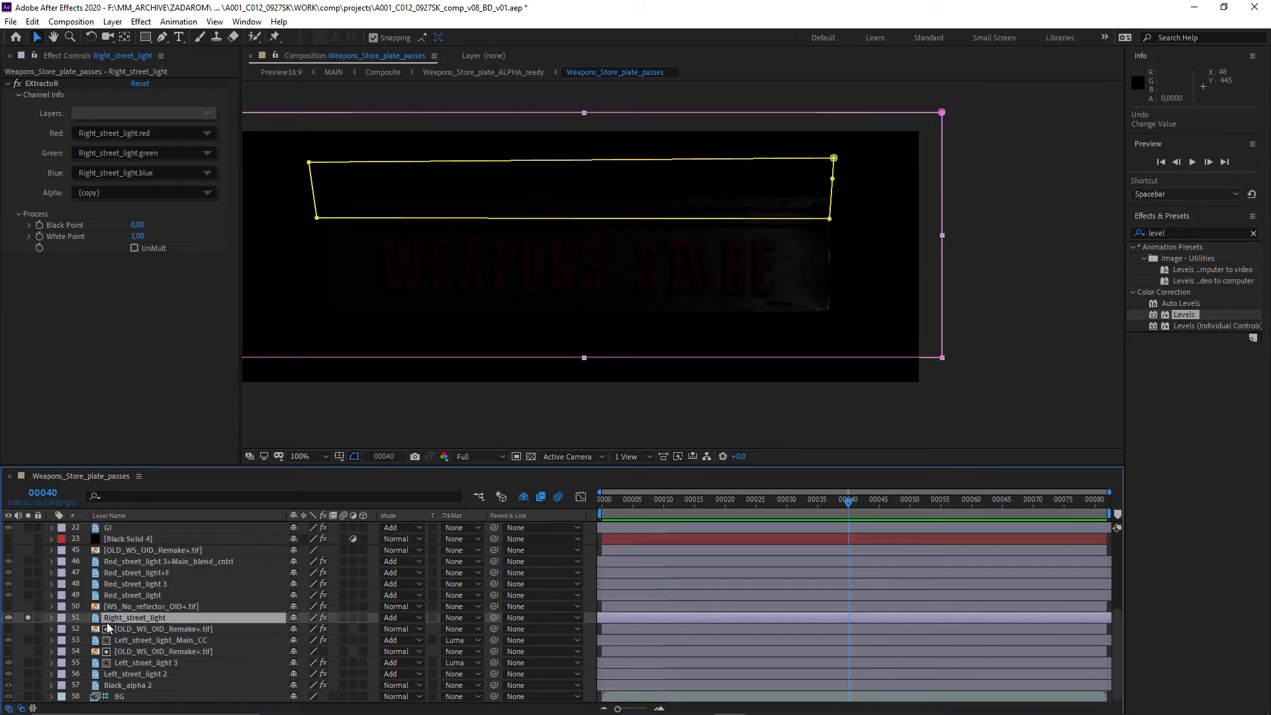
left_click(28, 621)
Step: Solo the Left_street_light_Main_CC pass and examine the shape of its mask over the sign
left_click(29, 639)
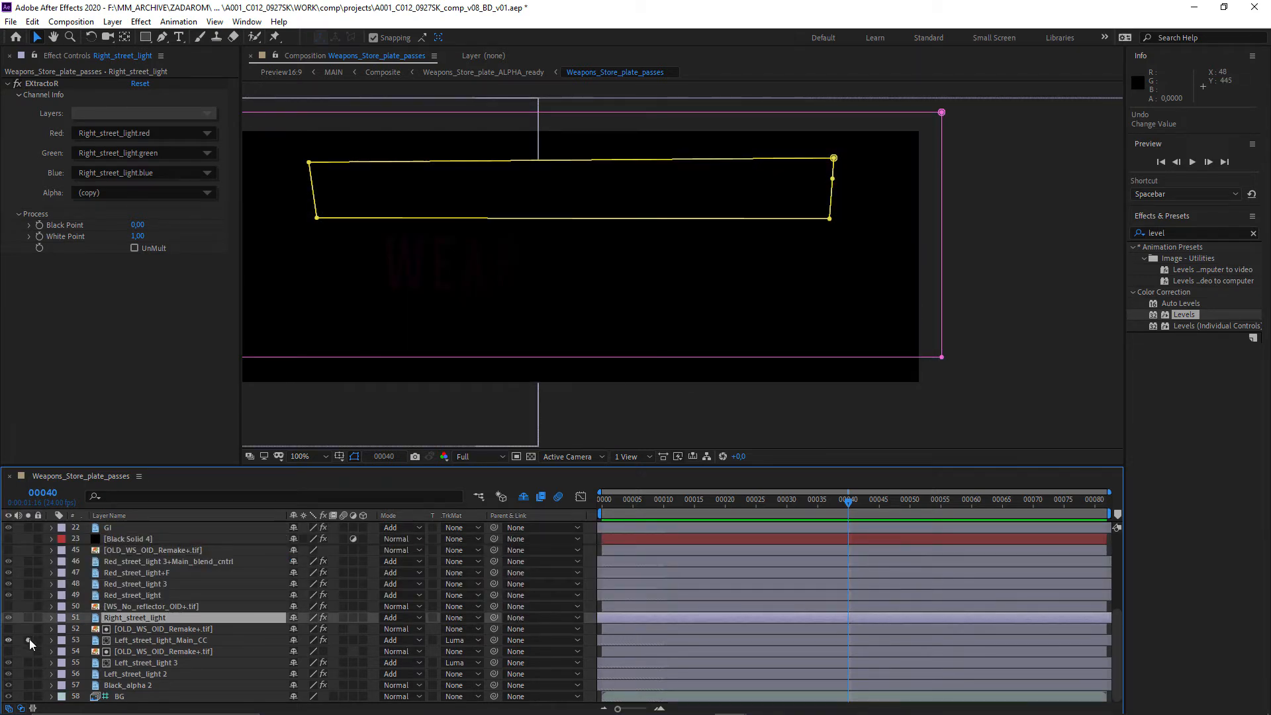
left_click(147, 640)
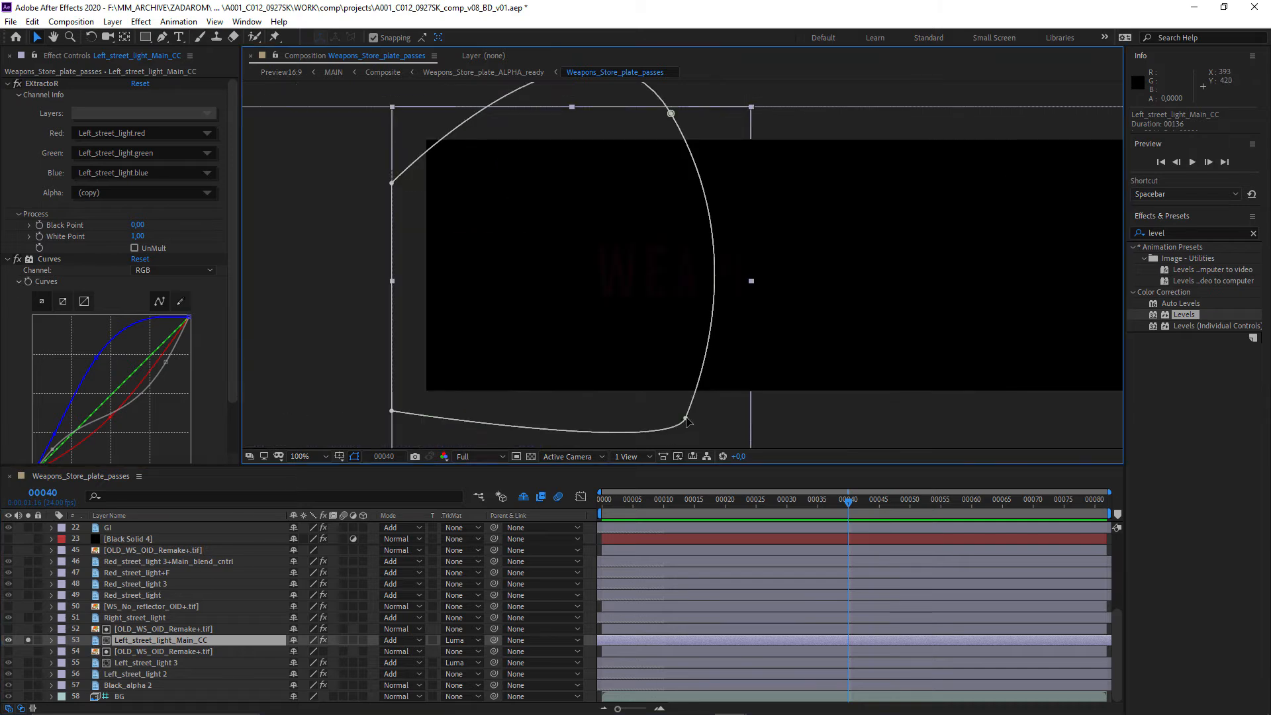
left_click(686, 419)
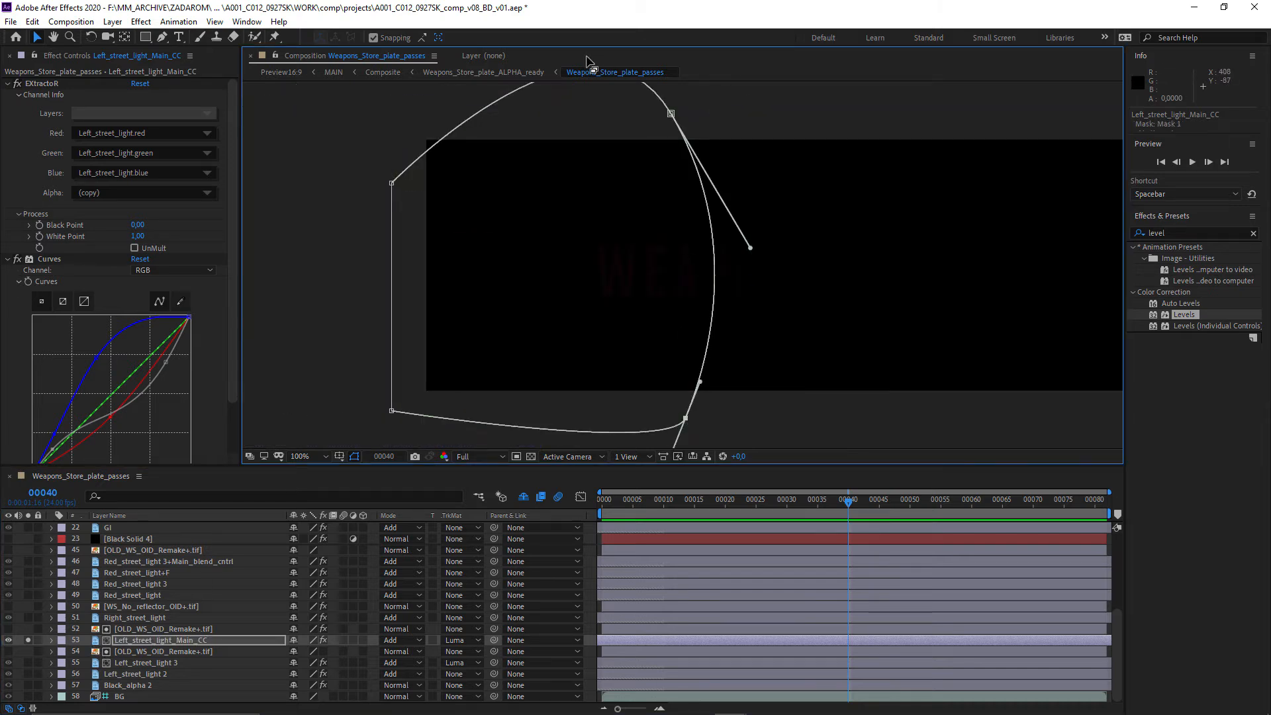
Step: Try Mask 1 of Left_street_light_Main_CC in None mode, undo it and check the layer's transform values
left_click(51, 639)
left_click(312, 630)
left_click(317, 528)
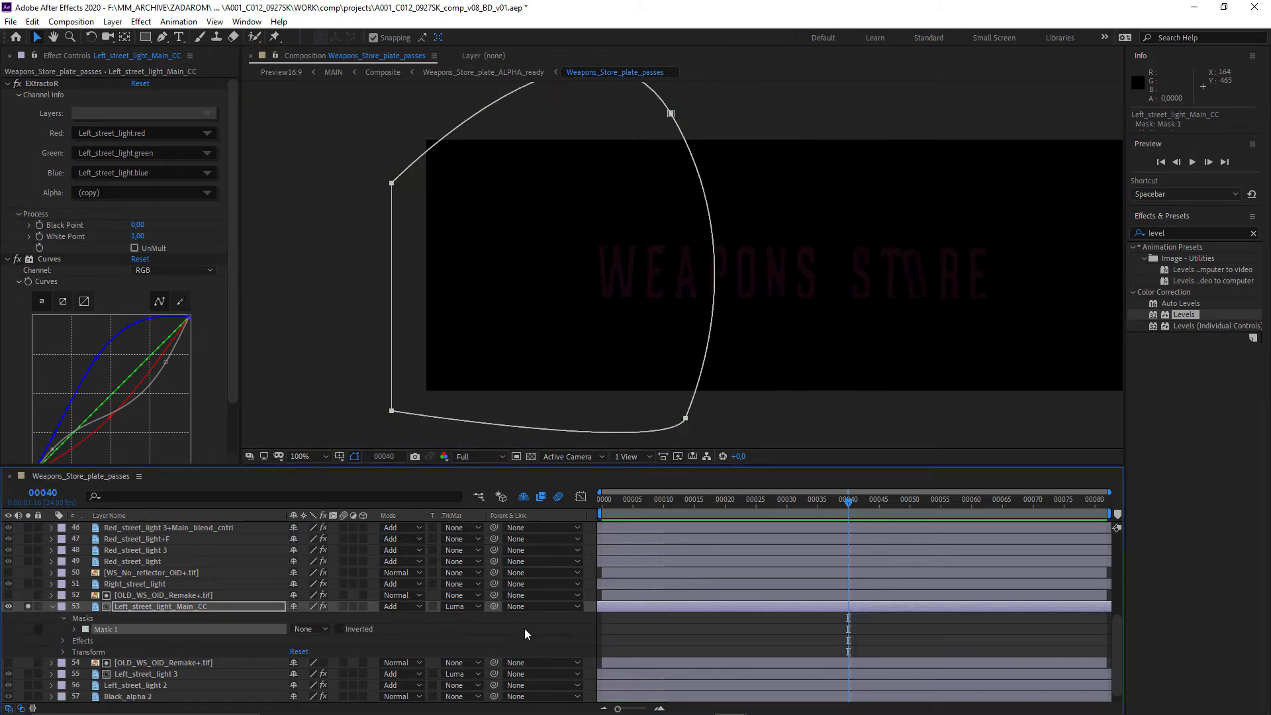
left_click(525, 630)
key("ctrl+z")
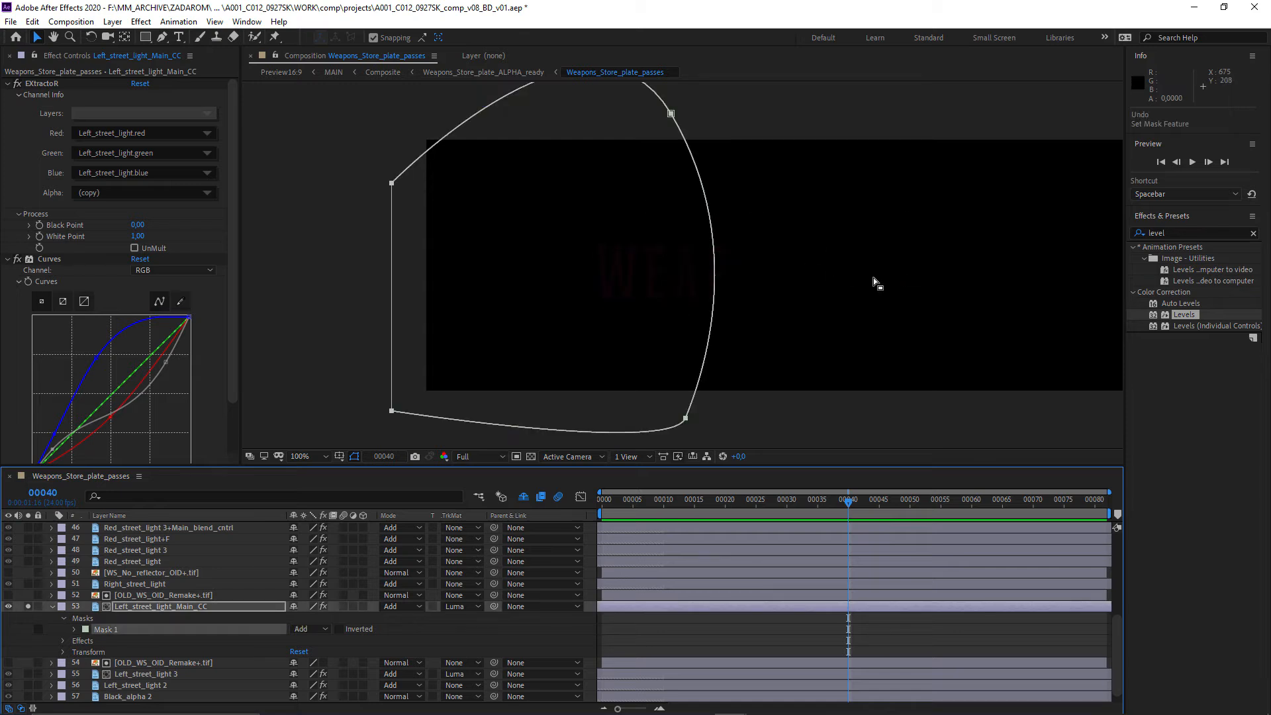
left_click(64, 652)
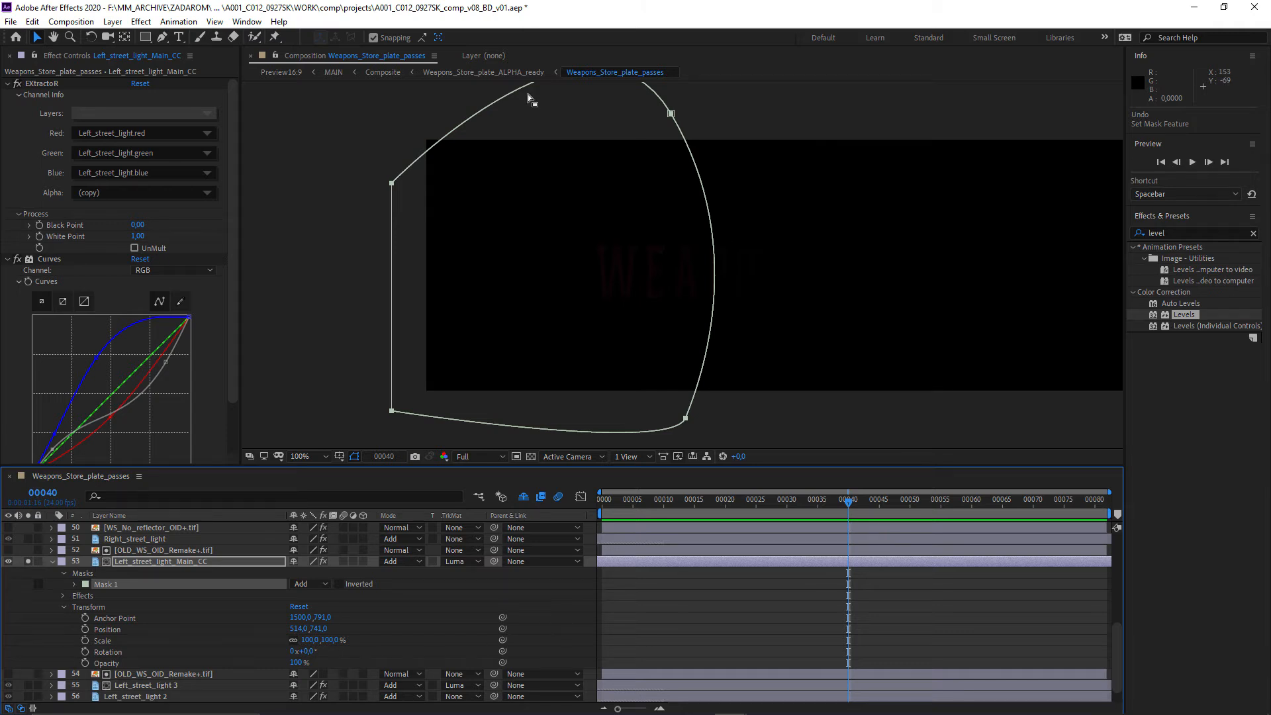
left_click(52, 561)
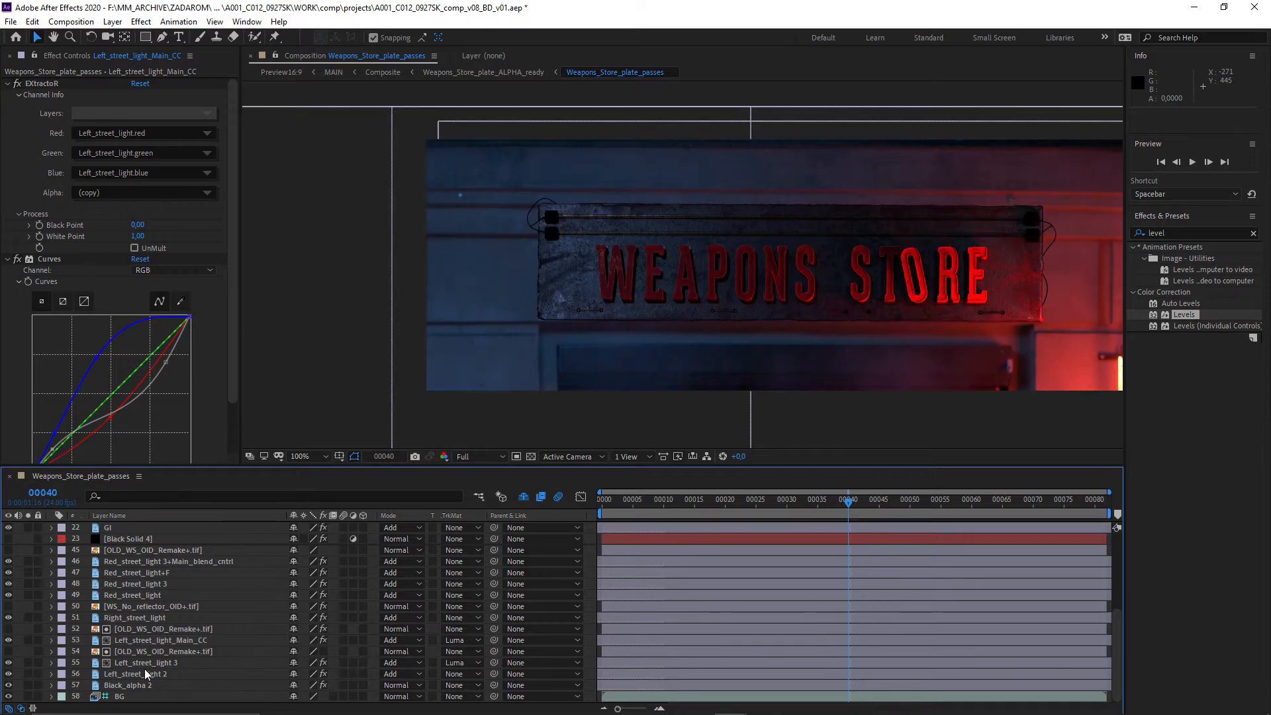
Step: Isolate and compare the Left_street_light 2 and Left_street_light 3 passes across the sign
left_click(146, 673)
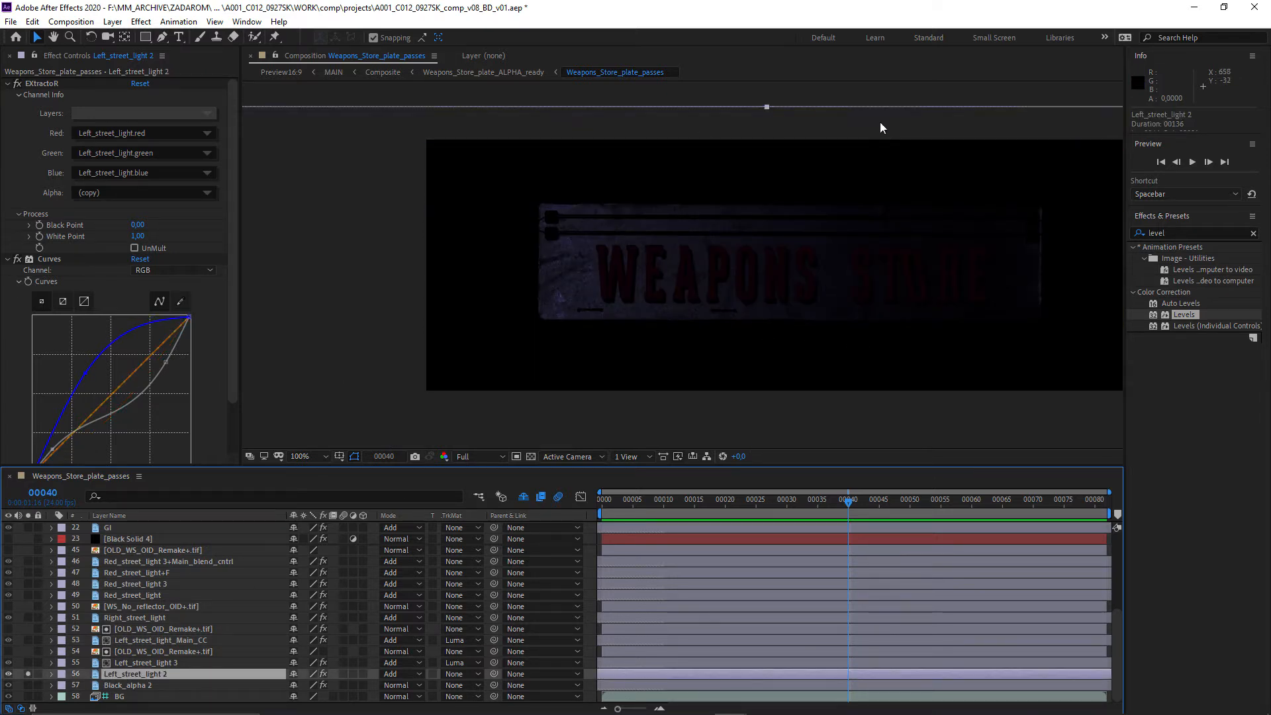
left_click(123, 664)
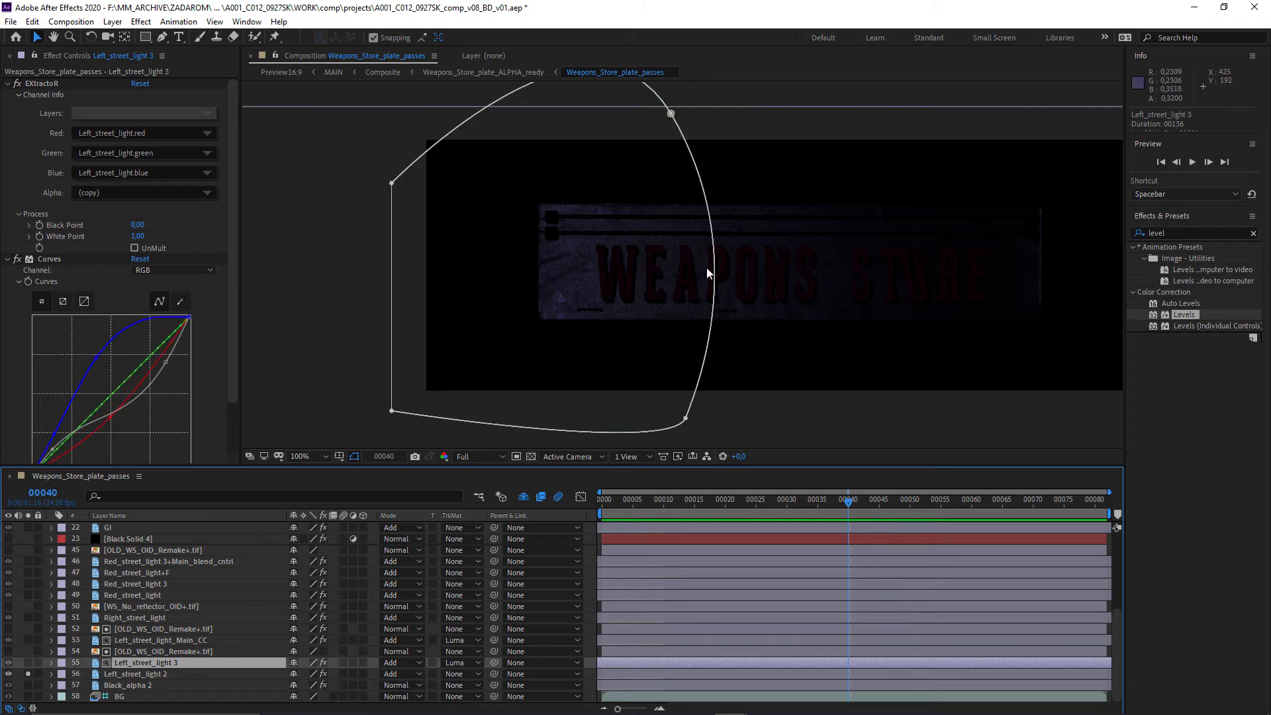
left_click(28, 674)
left_click(28, 662)
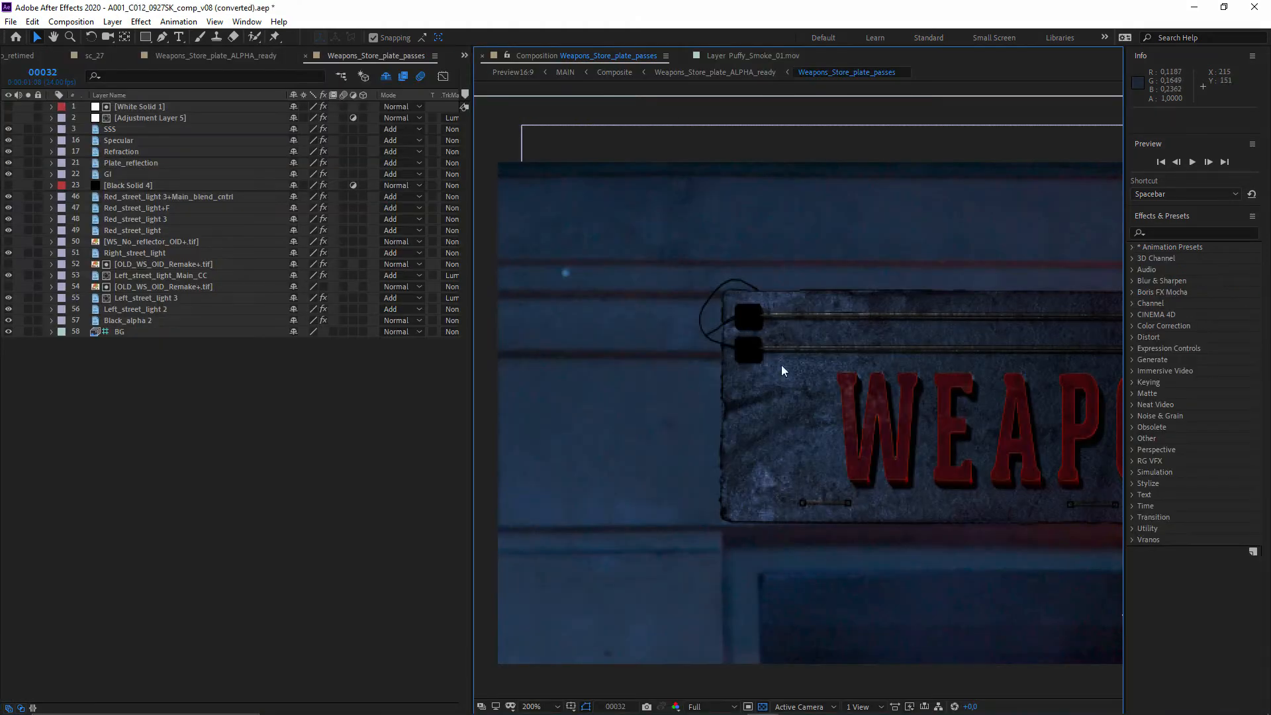
Step: In the converted project, look over the Weapons Store sign, then open the Composite composition and examine the Chinese Fast Food sign
scroll(796, 491, "down", 3)
left_click_drag(796, 492, 687, 483)
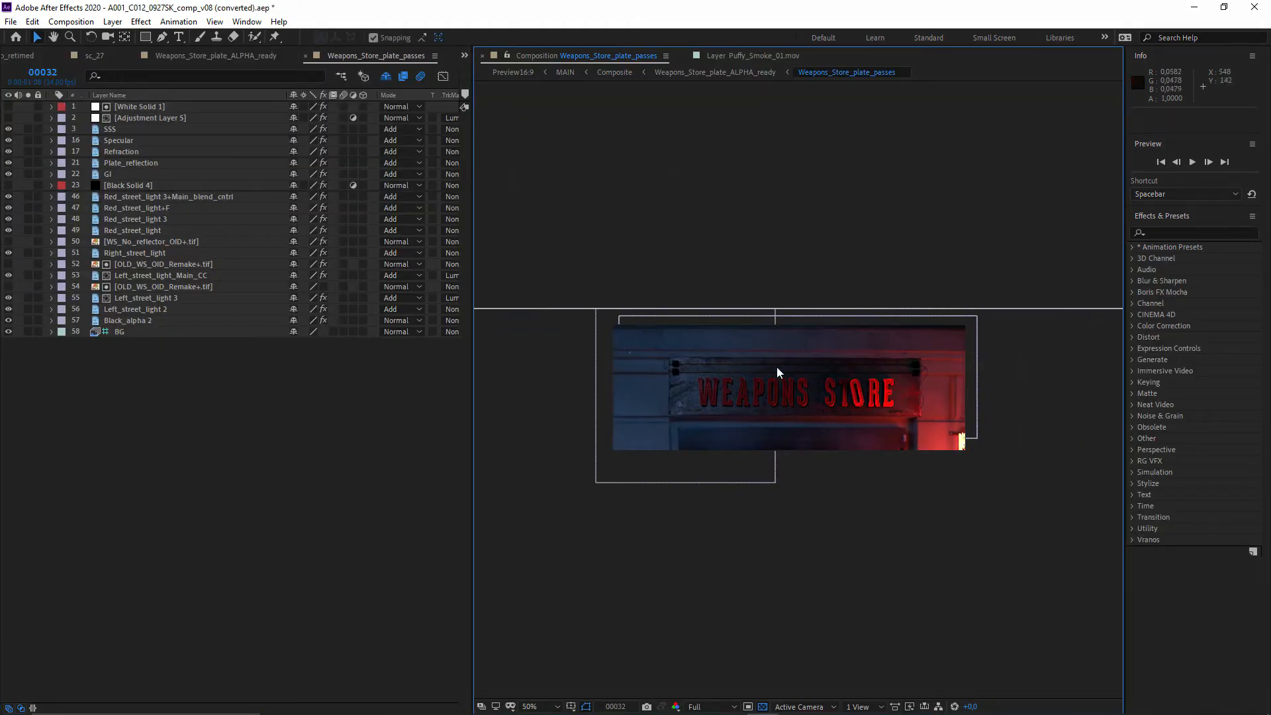
scroll(757, 423, "up", 1)
left_click_drag(757, 423, 721, 441)
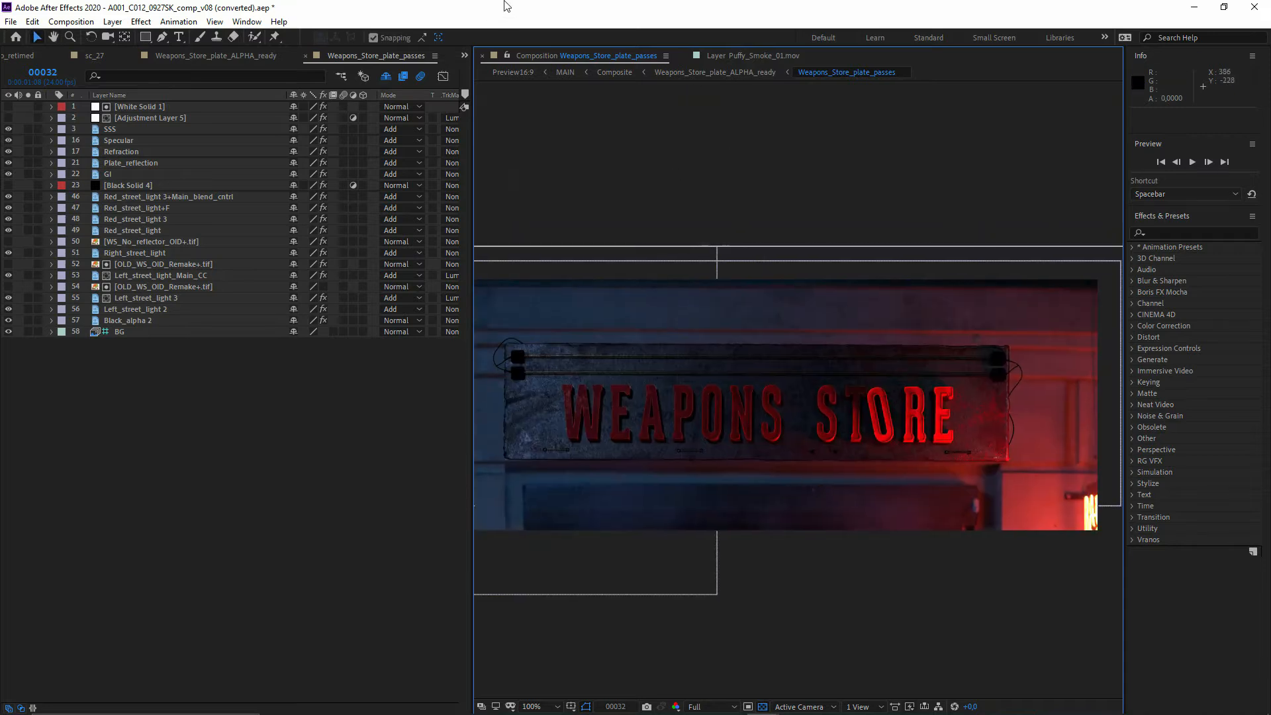
left_click(610, 71)
left_click(193, 599)
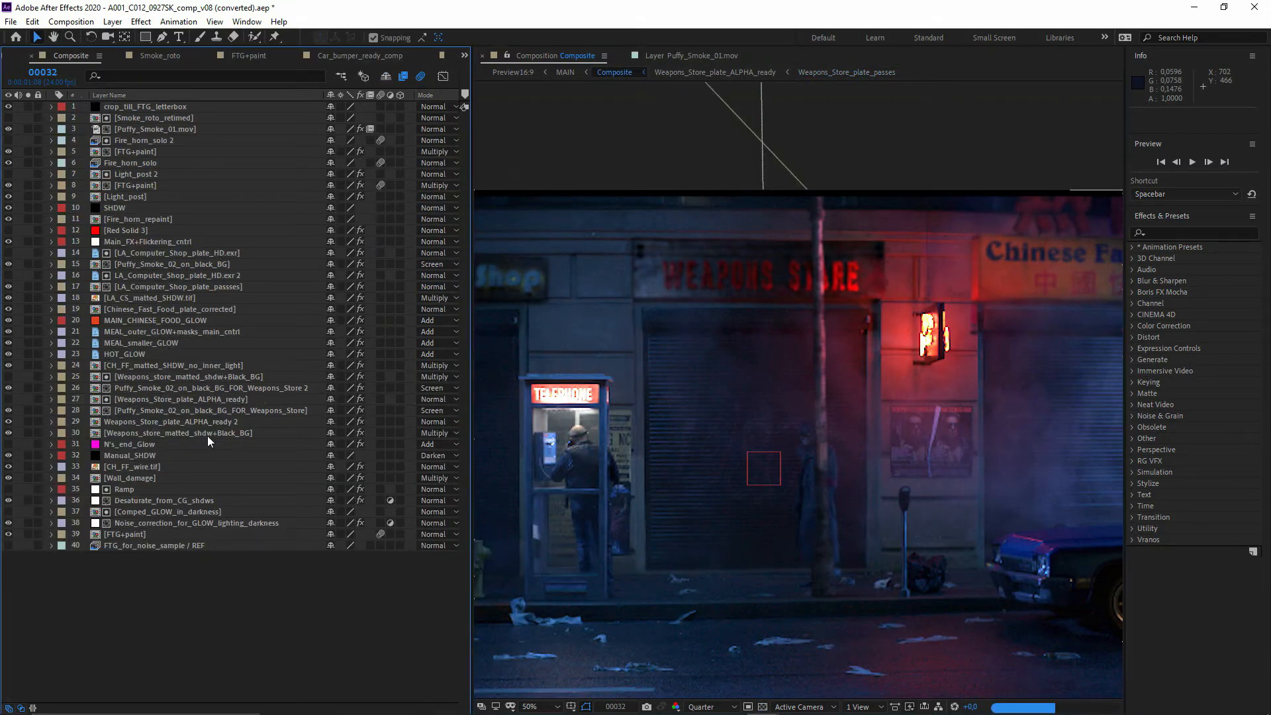
left_click_drag(936, 308, 774, 315)
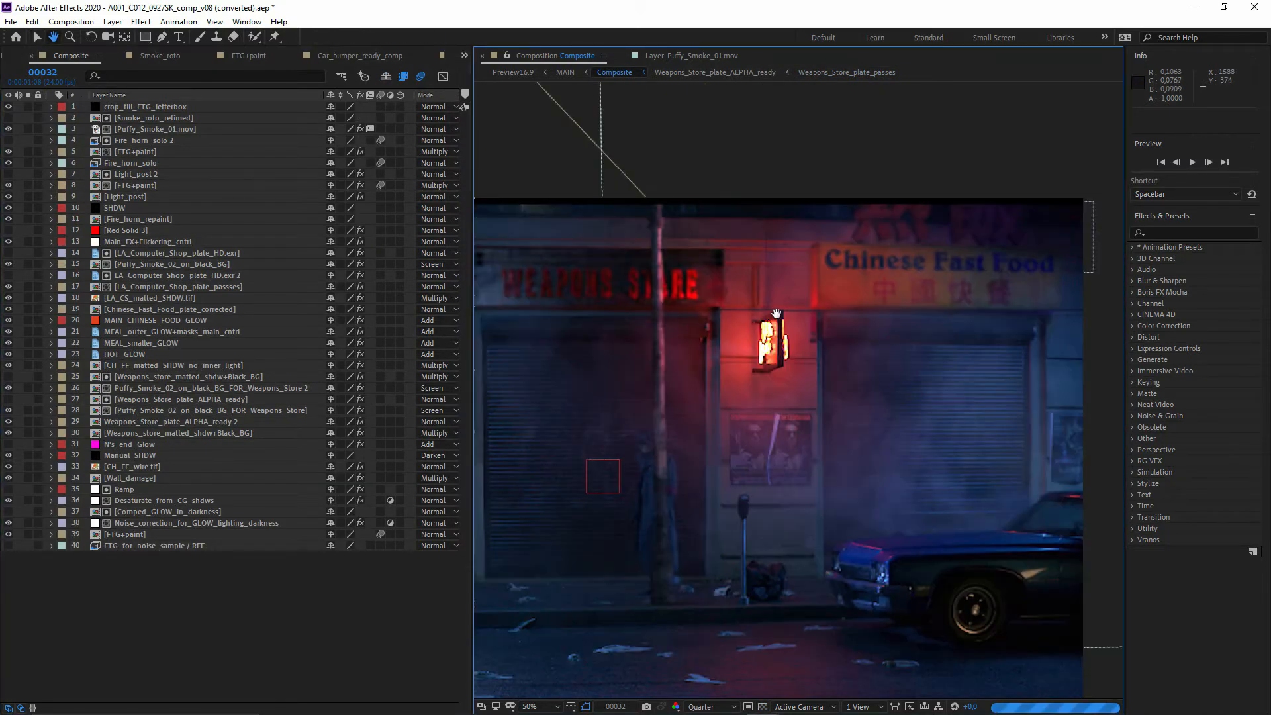
scroll(774, 315, "up", 1)
left_click_drag(888, 363, 657, 525)
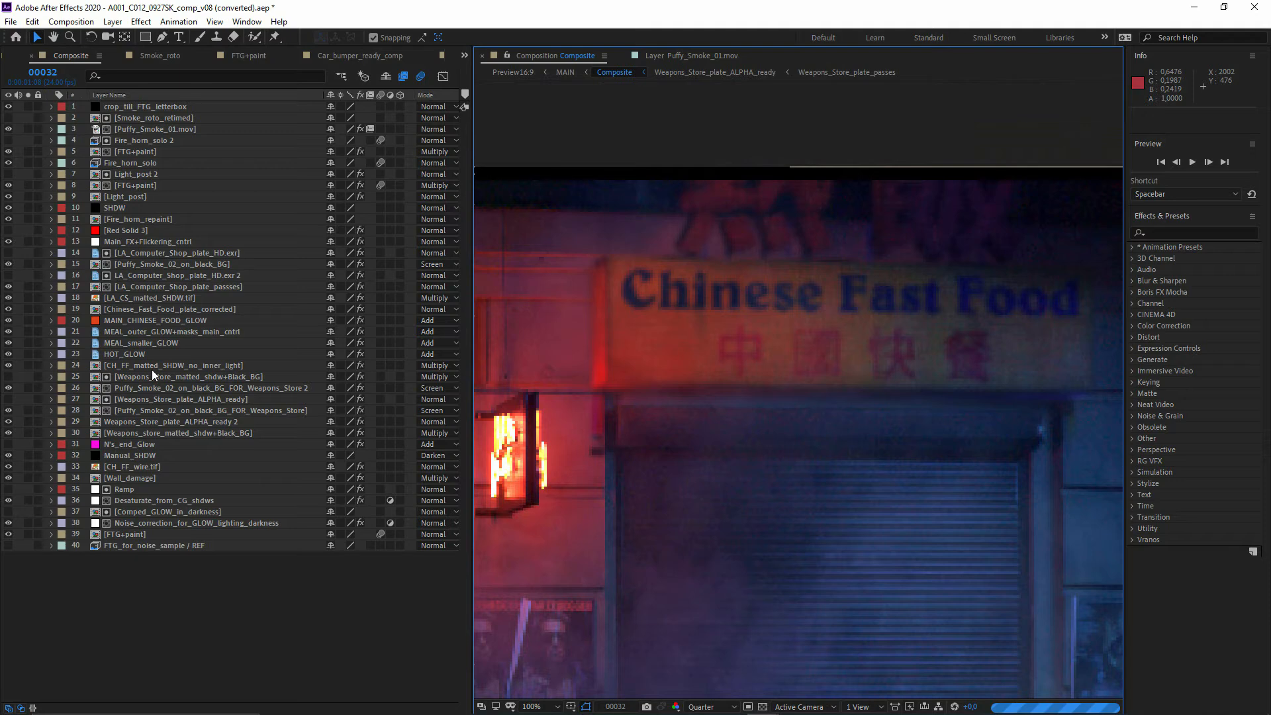
Step: Open the Chinese_Fast_Food_plate_corrected composition and its nested Chinese_Fast_Food_plate_passes composition to view the sign's passes
double_click(131, 309)
double_click(144, 265)
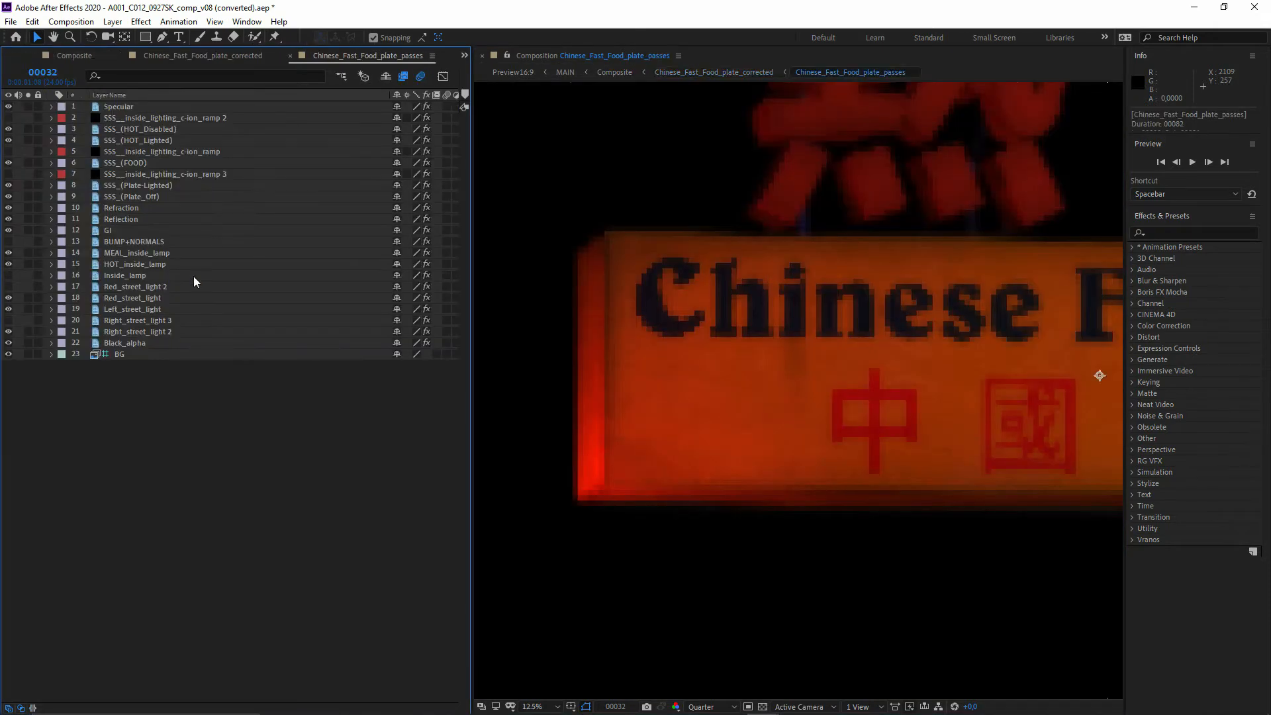
scroll(670, 478, "up", 4)
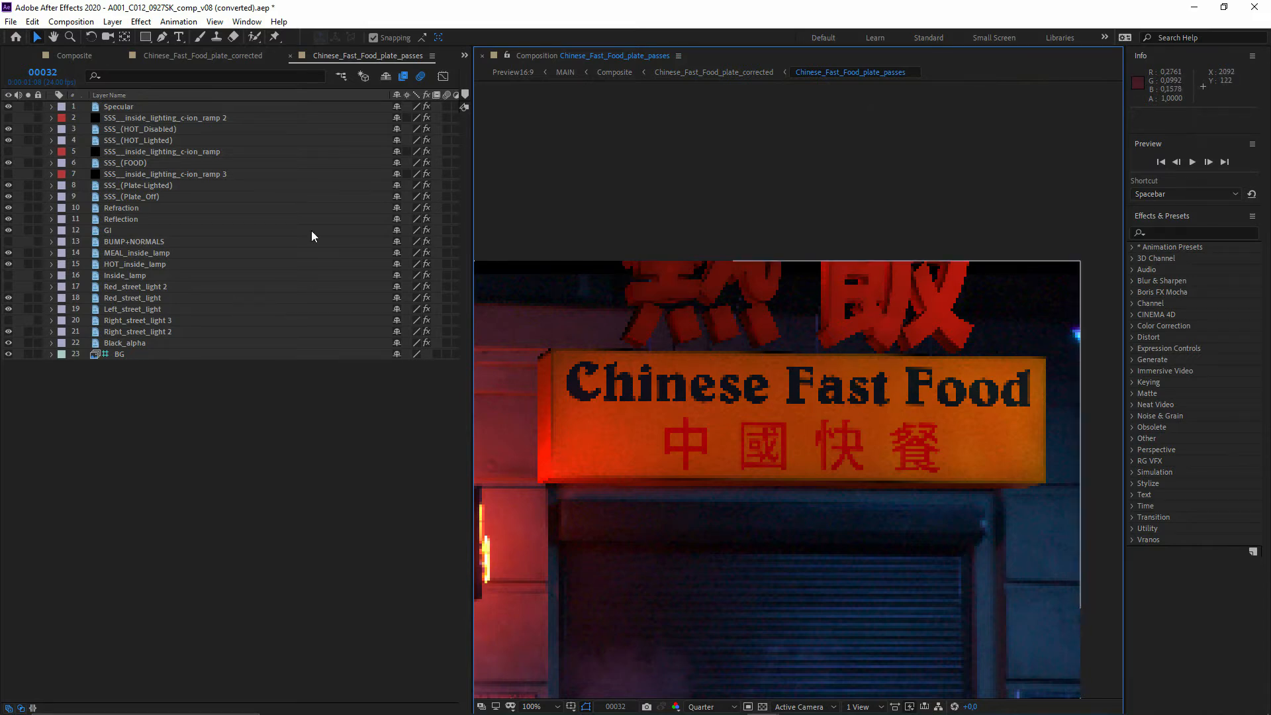
Step: Set the preview resolution to Full in Chinese_Fast_Food_plate_corrected and return to the sign's passes composition
left_click(713, 72)
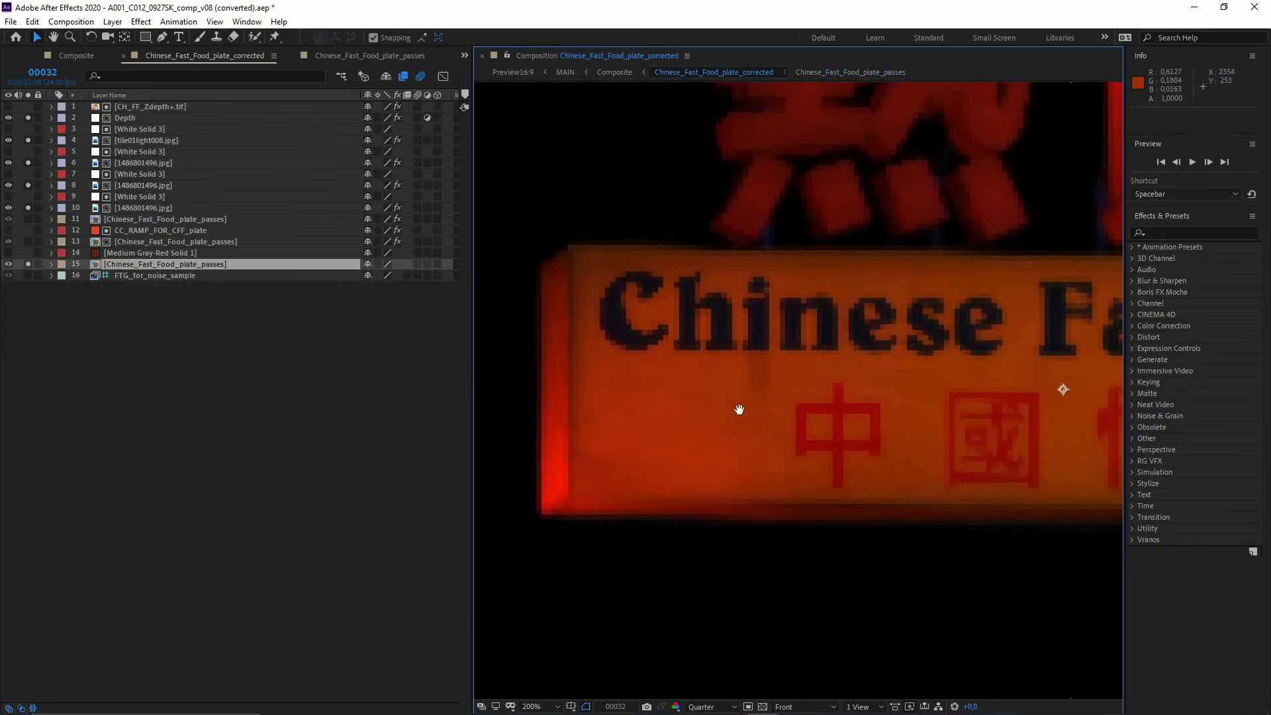
scroll(741, 410, "down", 2)
left_click(707, 707)
left_click(712, 630)
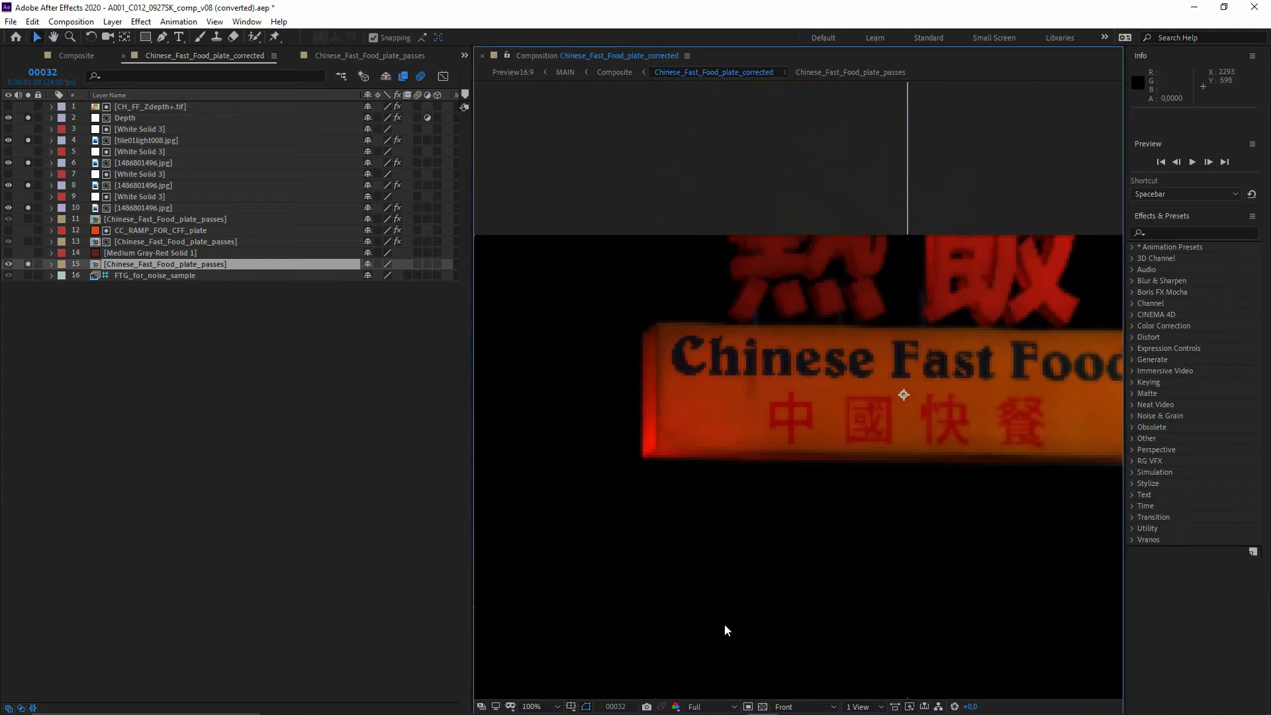
left_click_drag(796, 438, 755, 443)
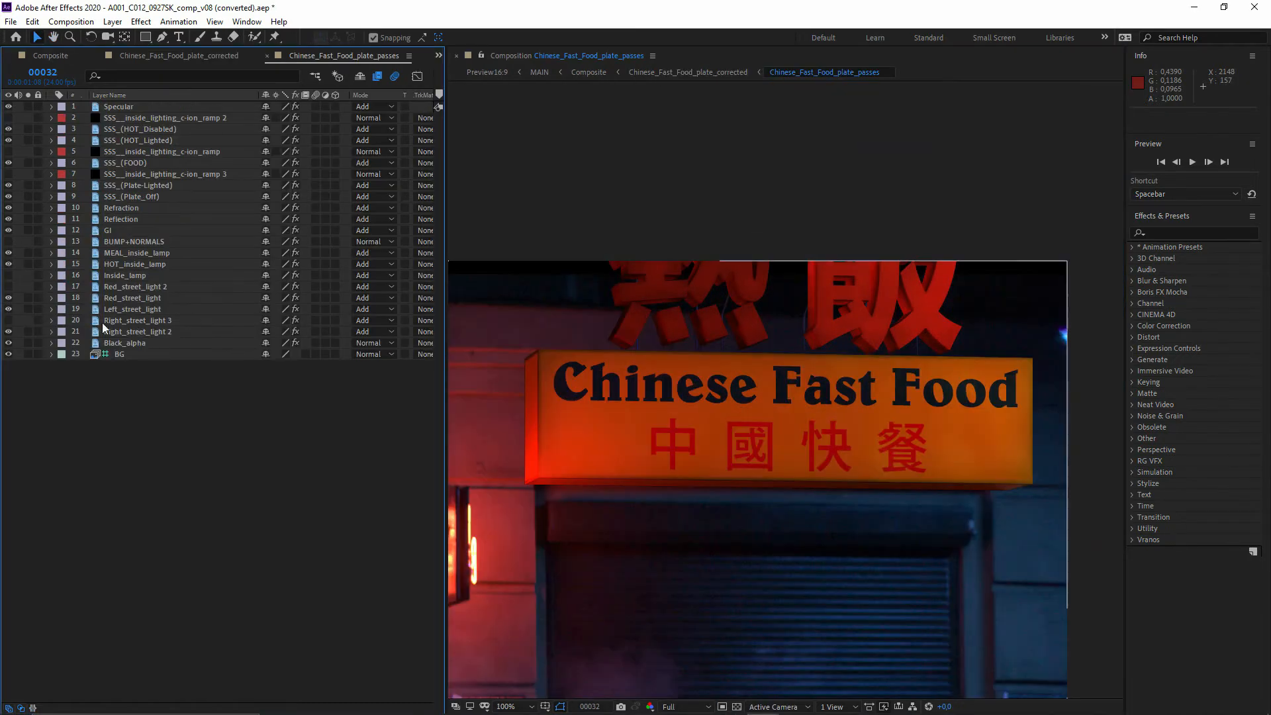
Step: Look through the street light passes of the Chinese Fast Food sign and duplicate the Left_street_light layer
left_click(128, 332)
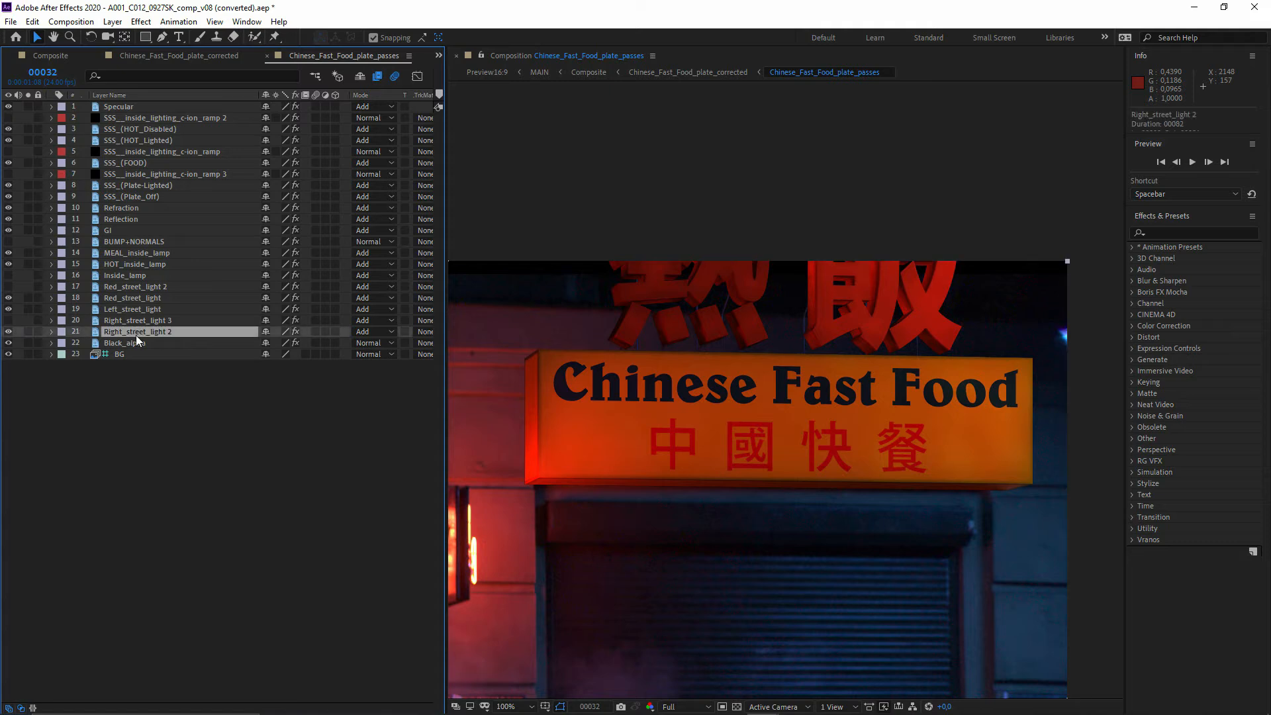
left_click(118, 308)
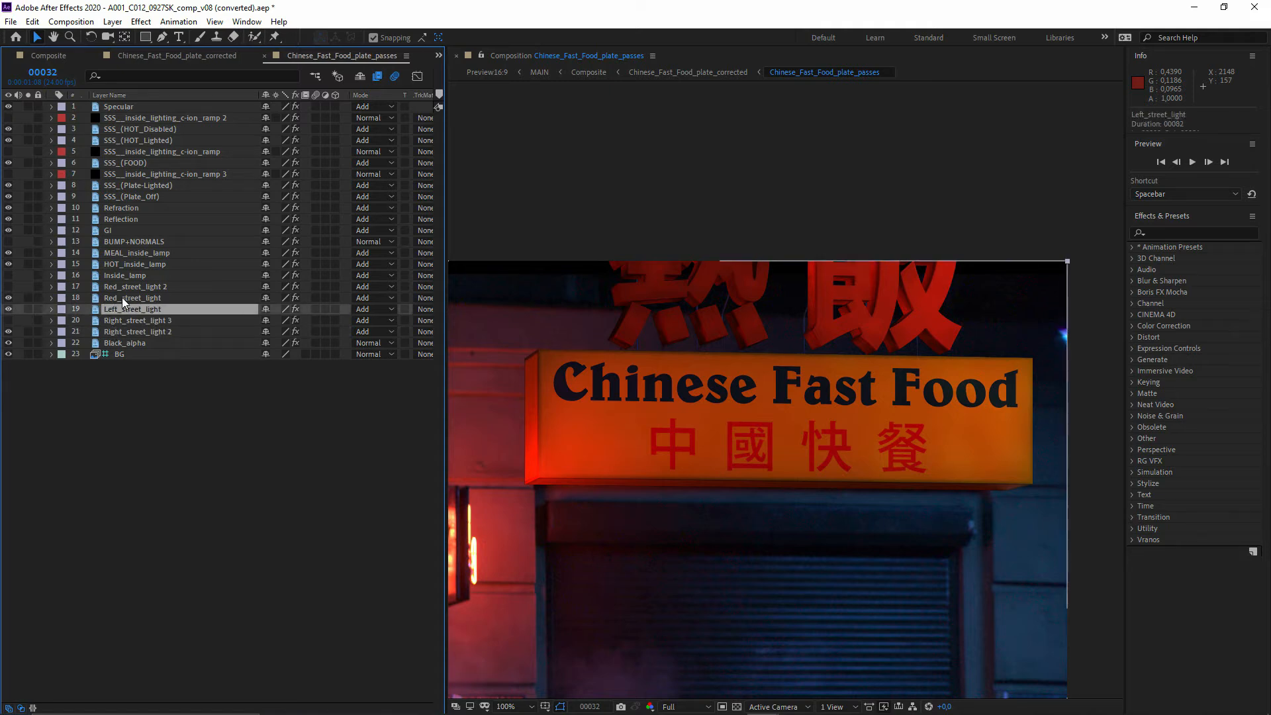
left_click(122, 296)
left_click(121, 308)
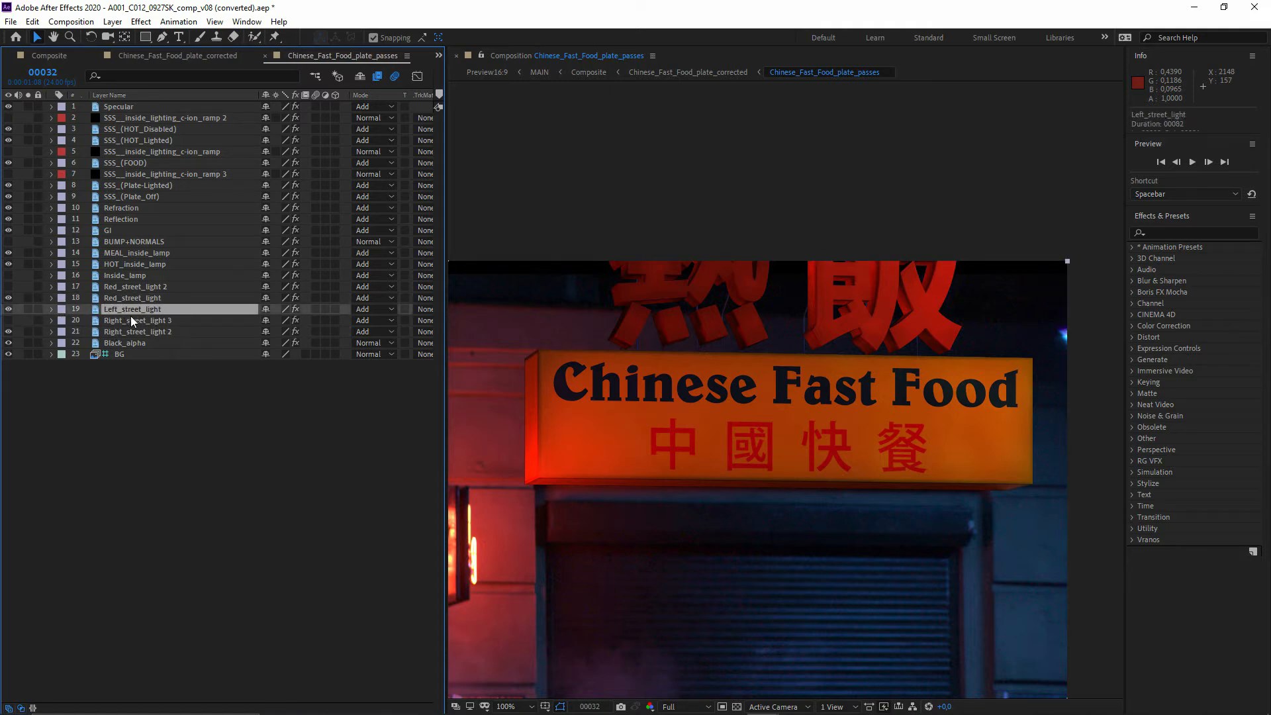
key("ctrl+d")
Step: Duplicate the Red_street_light layer five times, then undo all of these duplications
left_click(136, 297)
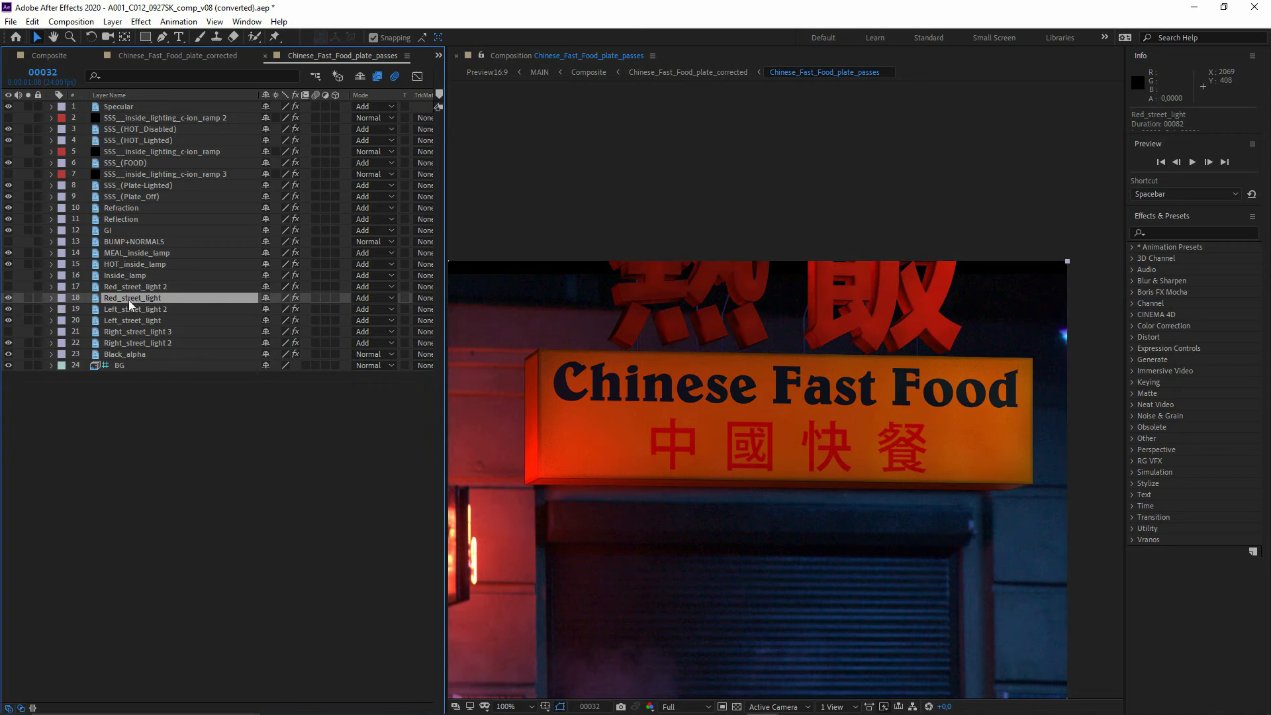
key("ctrl+d")
key("ctrl+d")
key("ctrl+d")
key("ctrl+d")
key("ctrl+d")
key("ctrl+z")
key("ctrl+z")
key("ctrl+z")
key("ctrl+z")
key("ctrl+z")
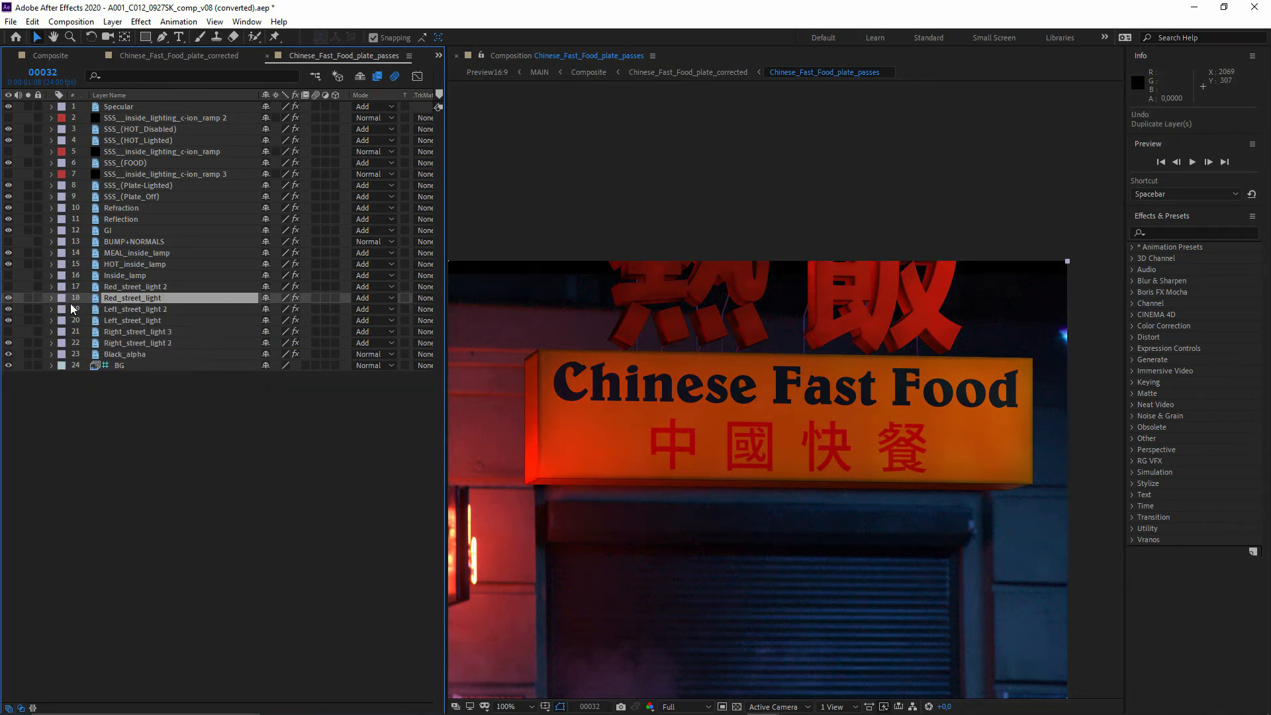
Step: Isolate the SSS_(Plate-Lighted), SSS_(FOOD) and SSS_(HOT_Lighted) passes in turn and examine the sign's lettering up close
left_click(112, 196)
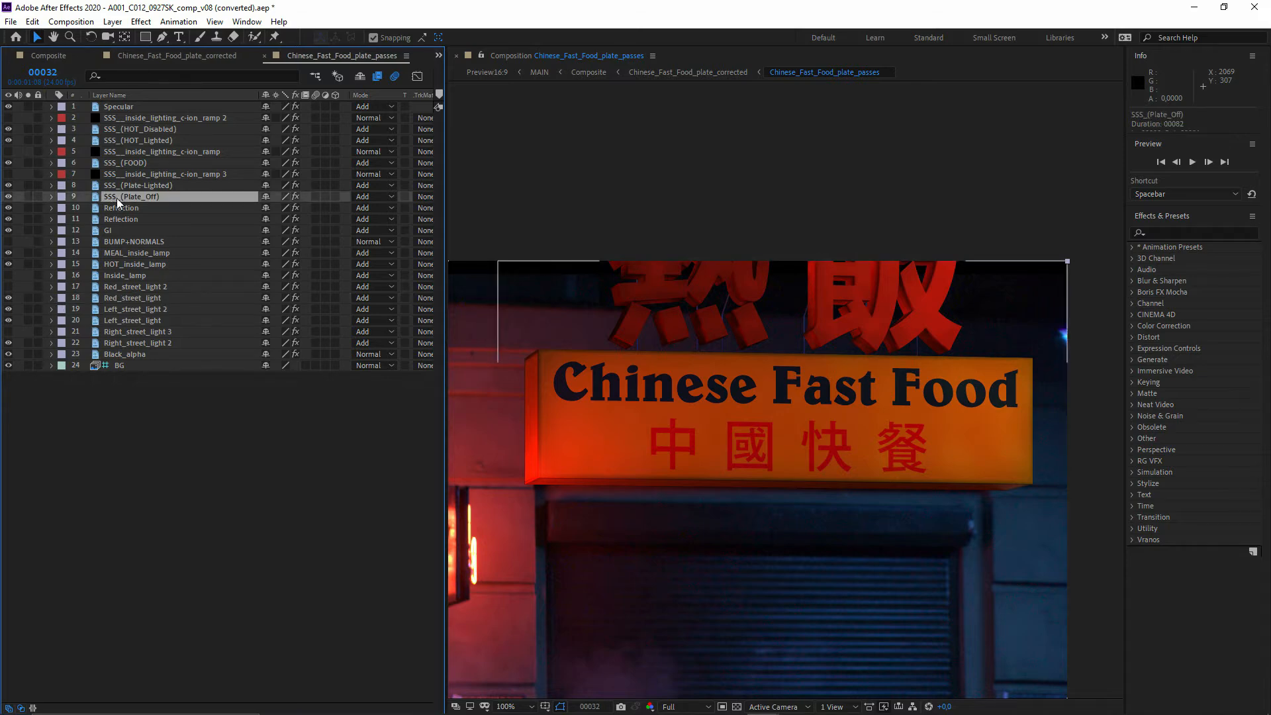
left_click(28, 185)
left_click(28, 185)
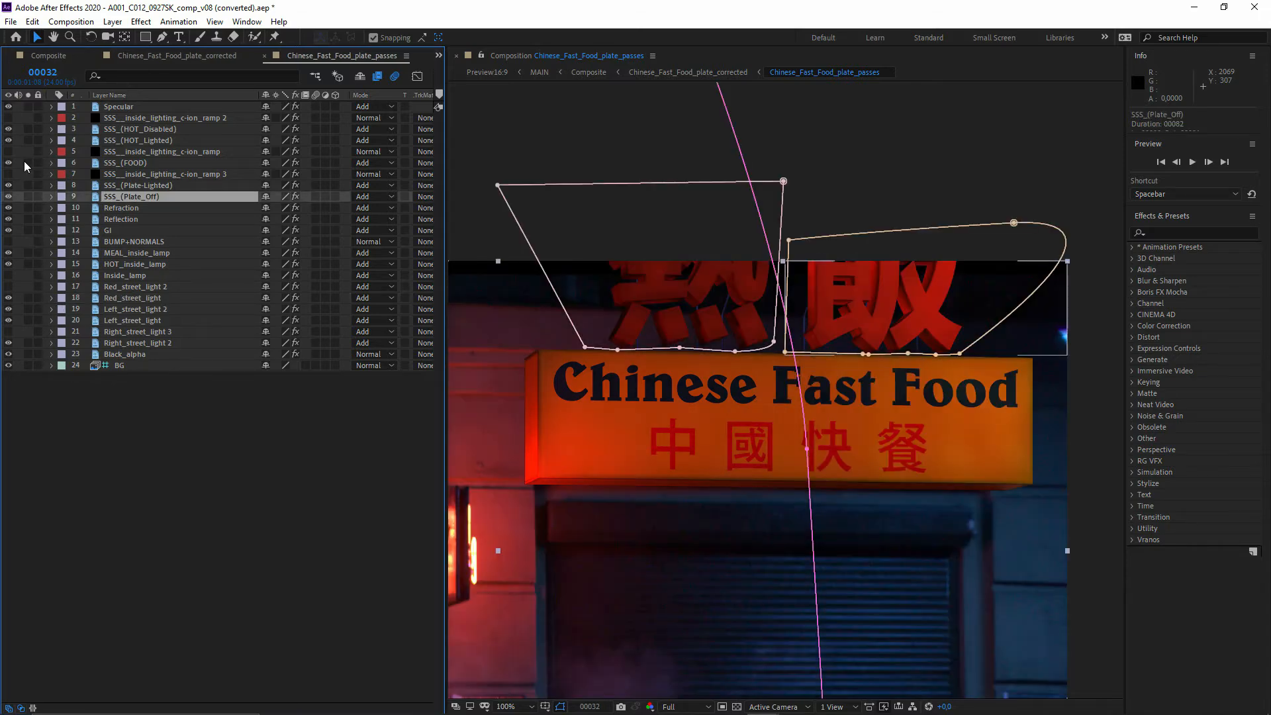
left_click(28, 162)
left_click(31, 162)
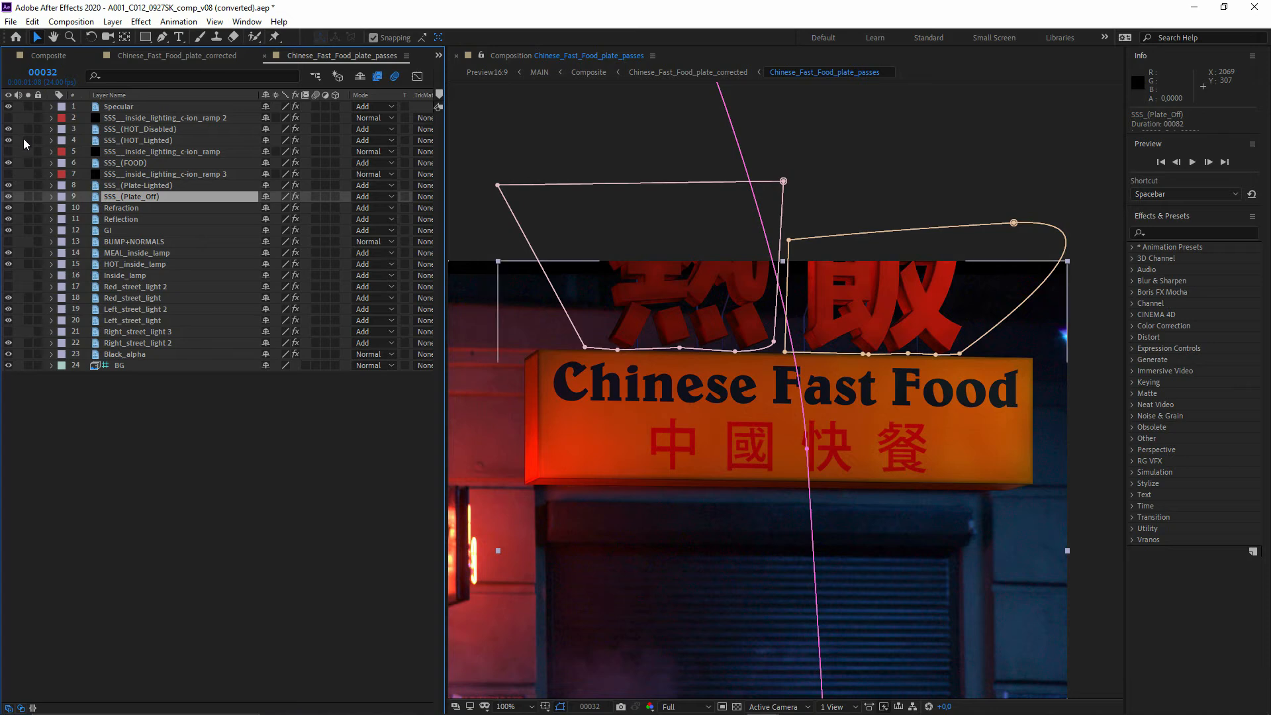
left_click(26, 138)
left_click(25, 137)
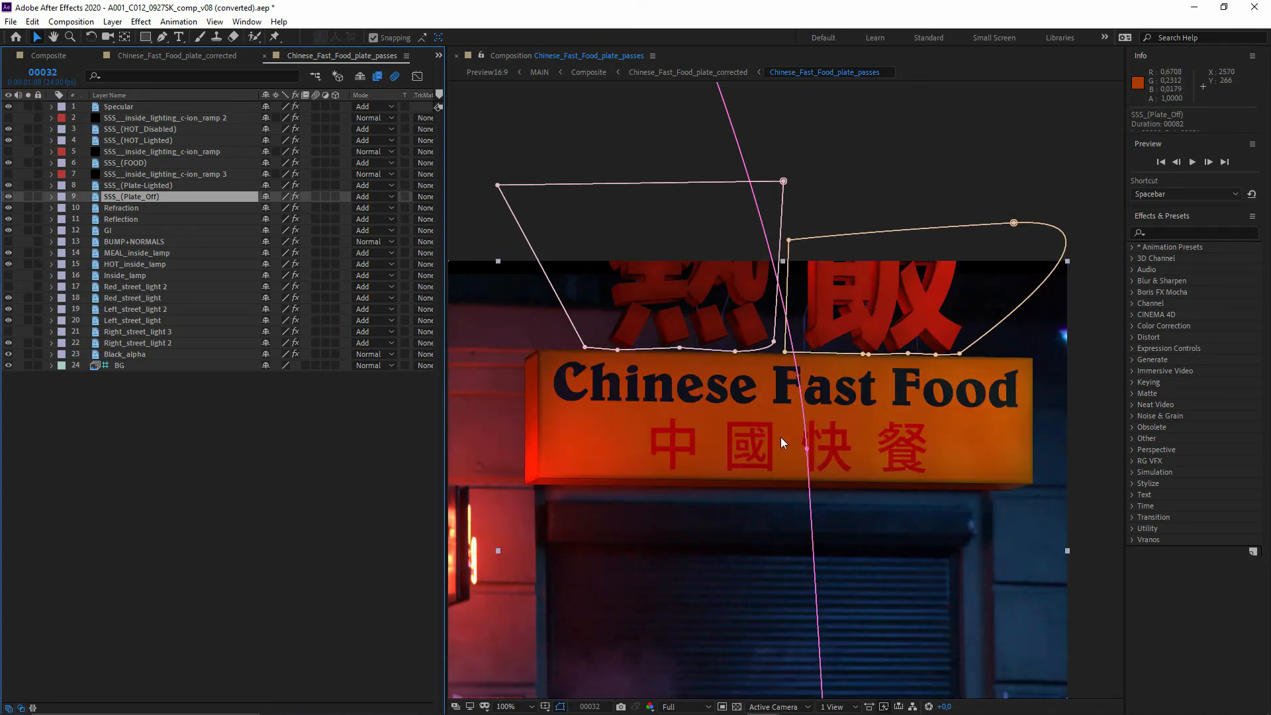
scroll(656, 407, "up", 1)
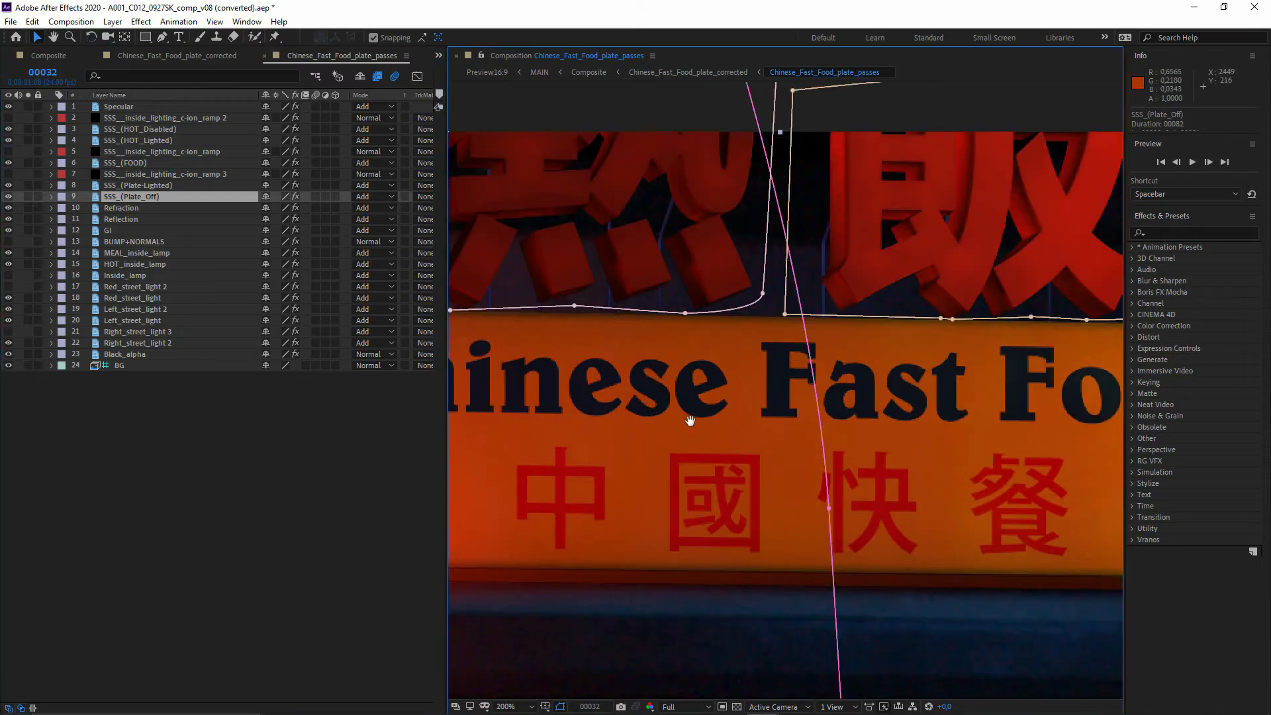
scroll(755, 337, "down", 1)
scroll(755, 337, "up", 1)
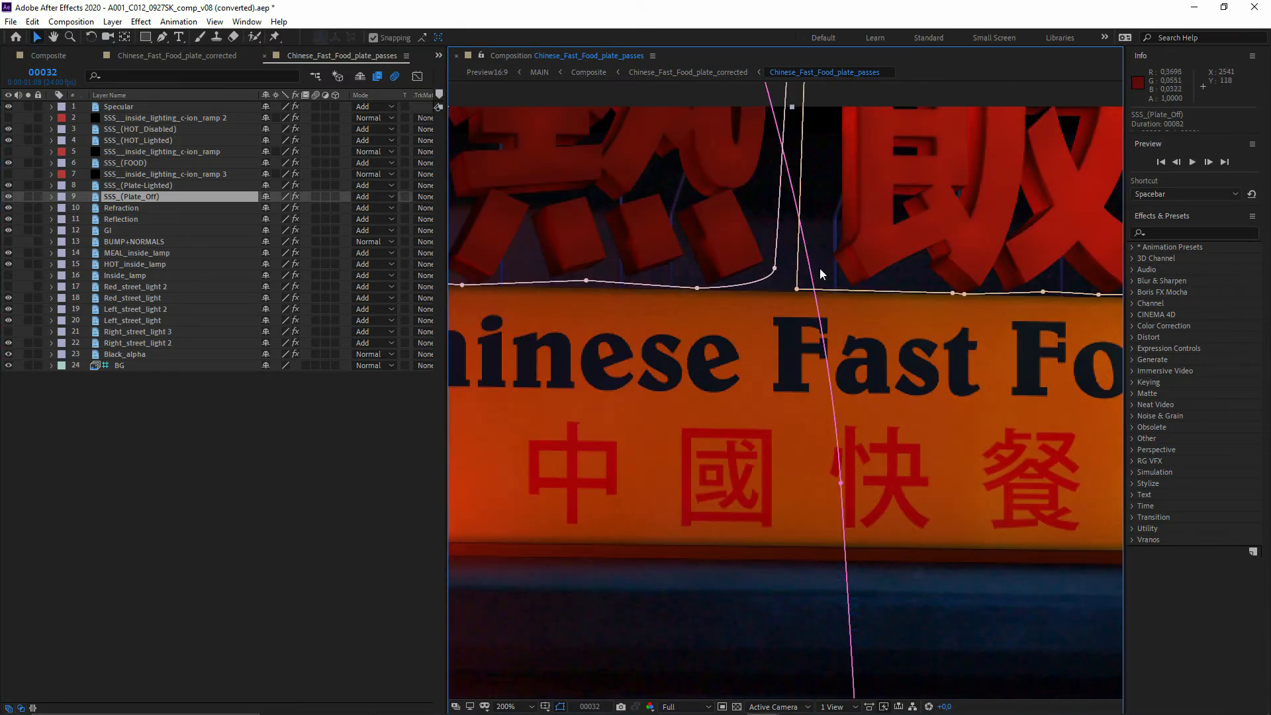
scroll(820, 268, "down", 1)
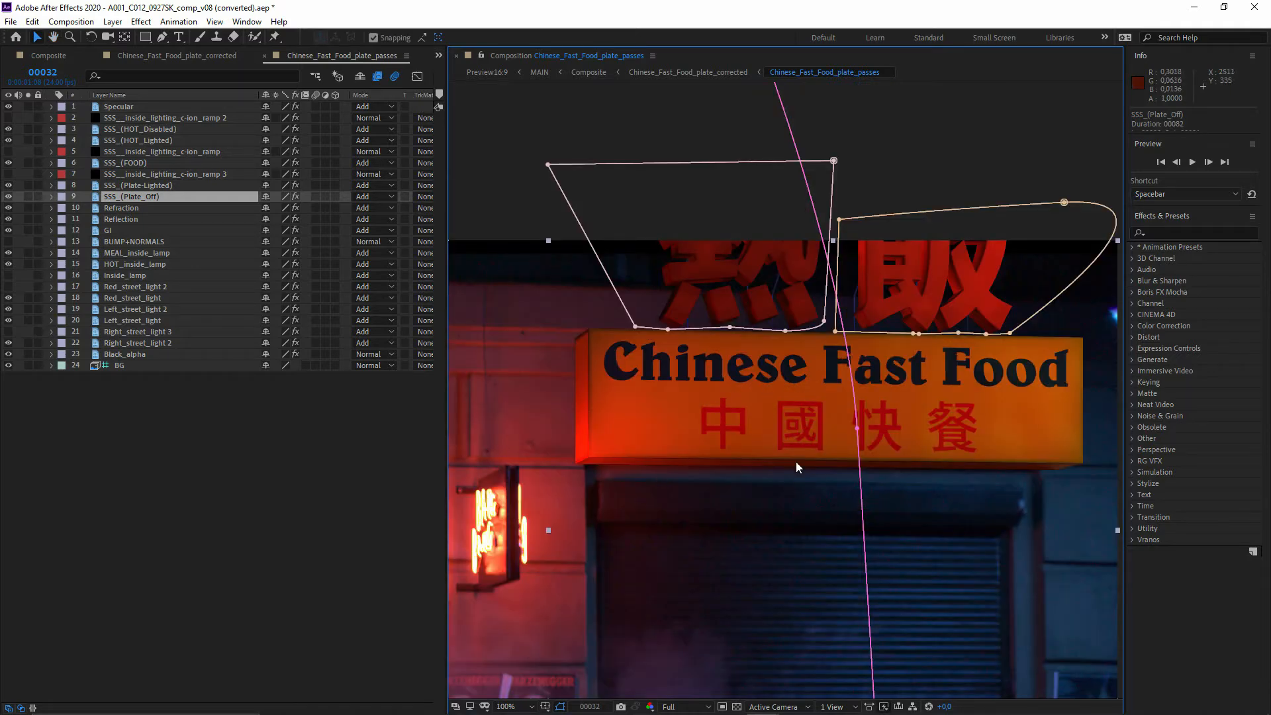
Step: Switch to 3ds Max and examine the lights inside the sign box in Perspective view, selecting Left_side_panel_light
key("super")
left_click(406, 701)
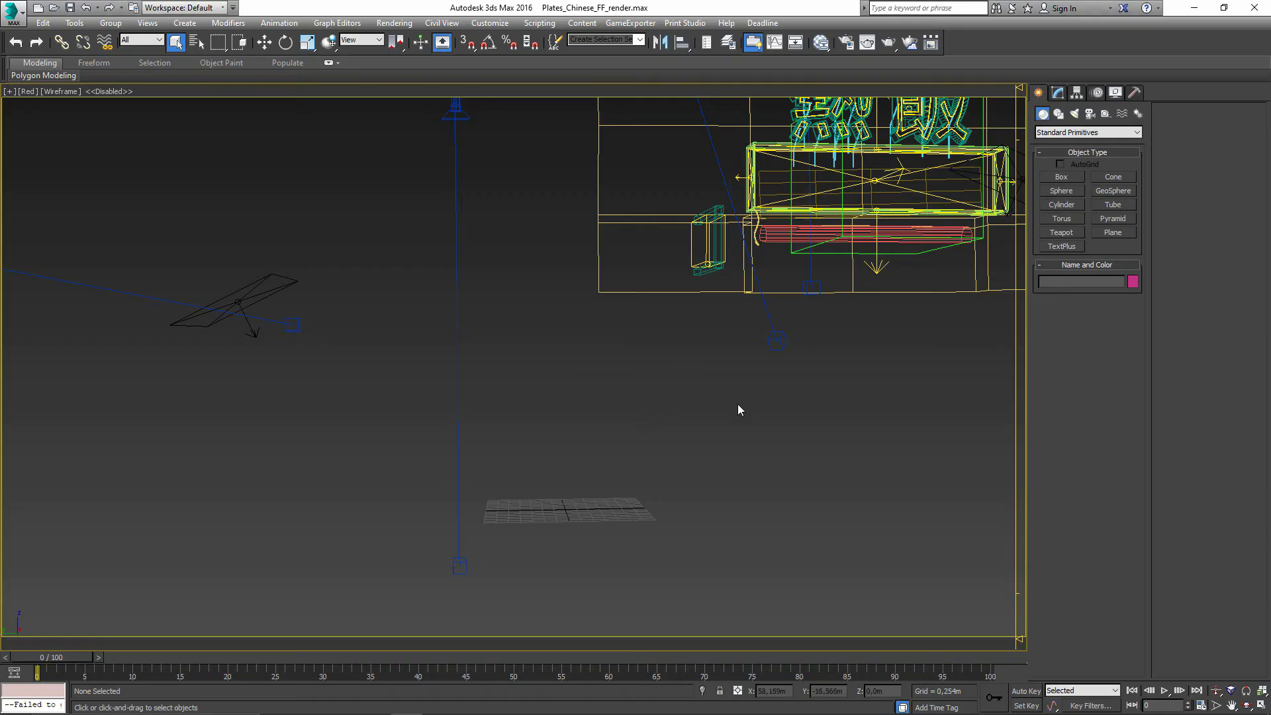
key("p")
scroll(811, 288, "up", 3)
left_click_drag(794, 292, 587, 437)
scroll(598, 278, "up", 5)
left_click(596, 468)
left_click_drag(595, 469, 491, 436)
left_click(321, 433)
left_click_drag(634, 471, 502, 400)
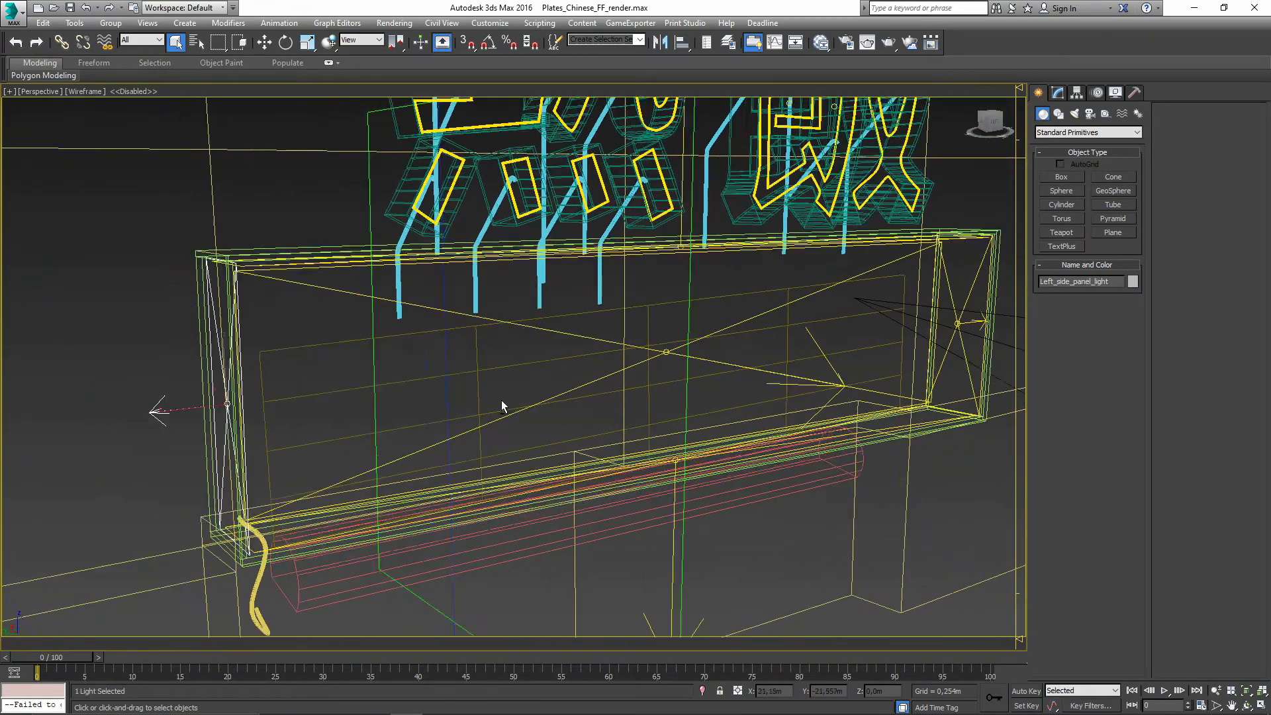
Step: Examine the sign's panel lights from another angle and switch back to After Effects
key("alt+Tab")
key("alt+Tab")
left_click_drag(613, 485, 522, 301)
left_click_drag(604, 364, 573, 427)
key("super")
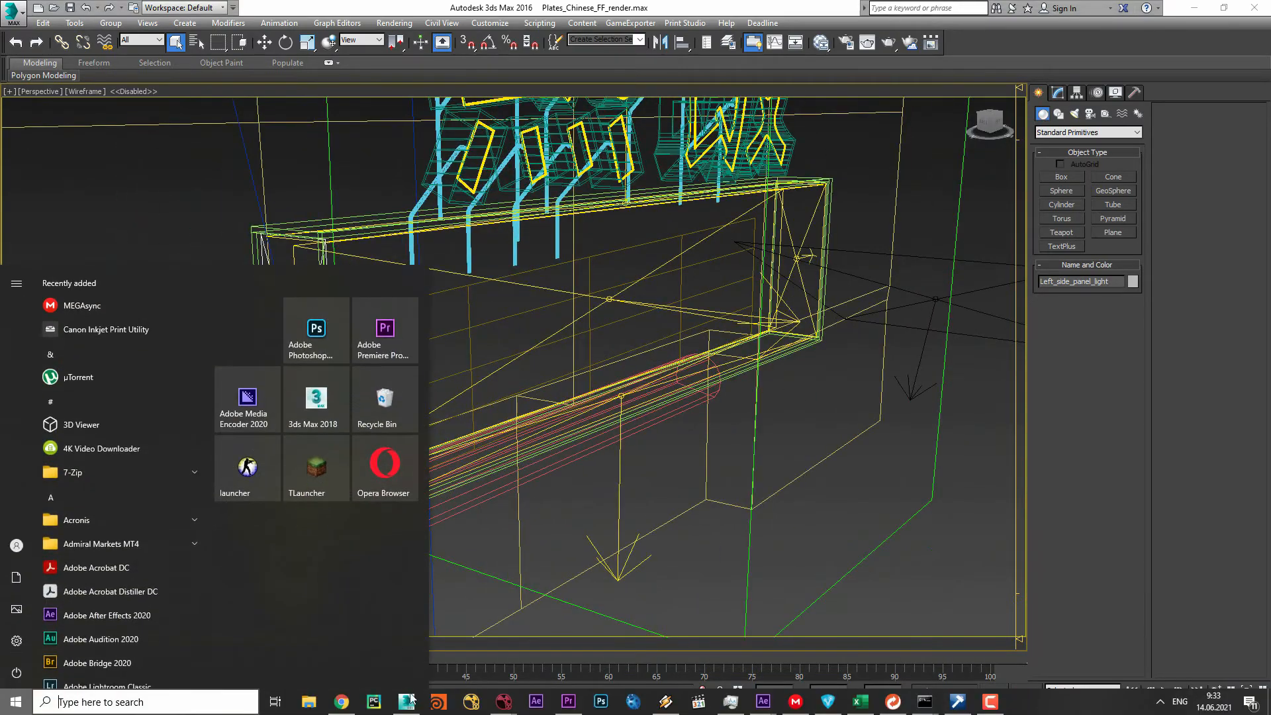
left_click(763, 702)
left_click(856, 654)
Step: Solo SSS_(Plate_Off), set its three masks to None to view the full pass, then undo that and end the solo
left_click(28, 197)
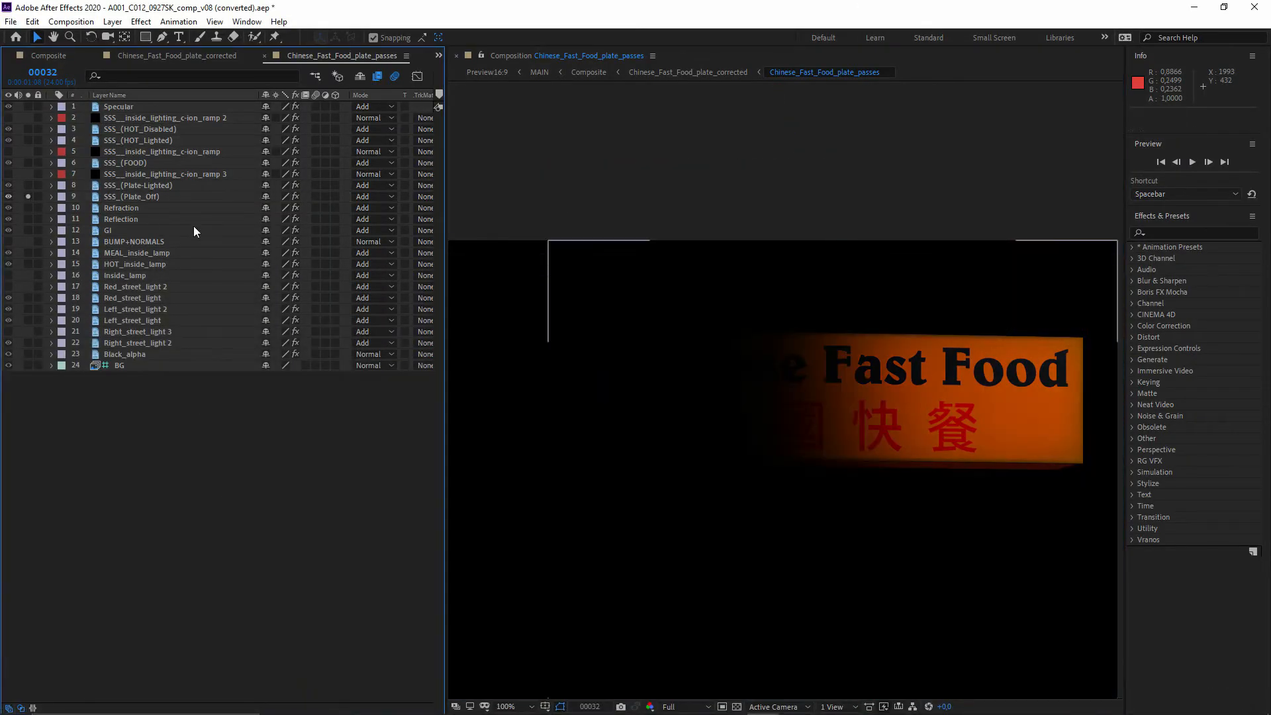
left_click(132, 196)
left_click(52, 196)
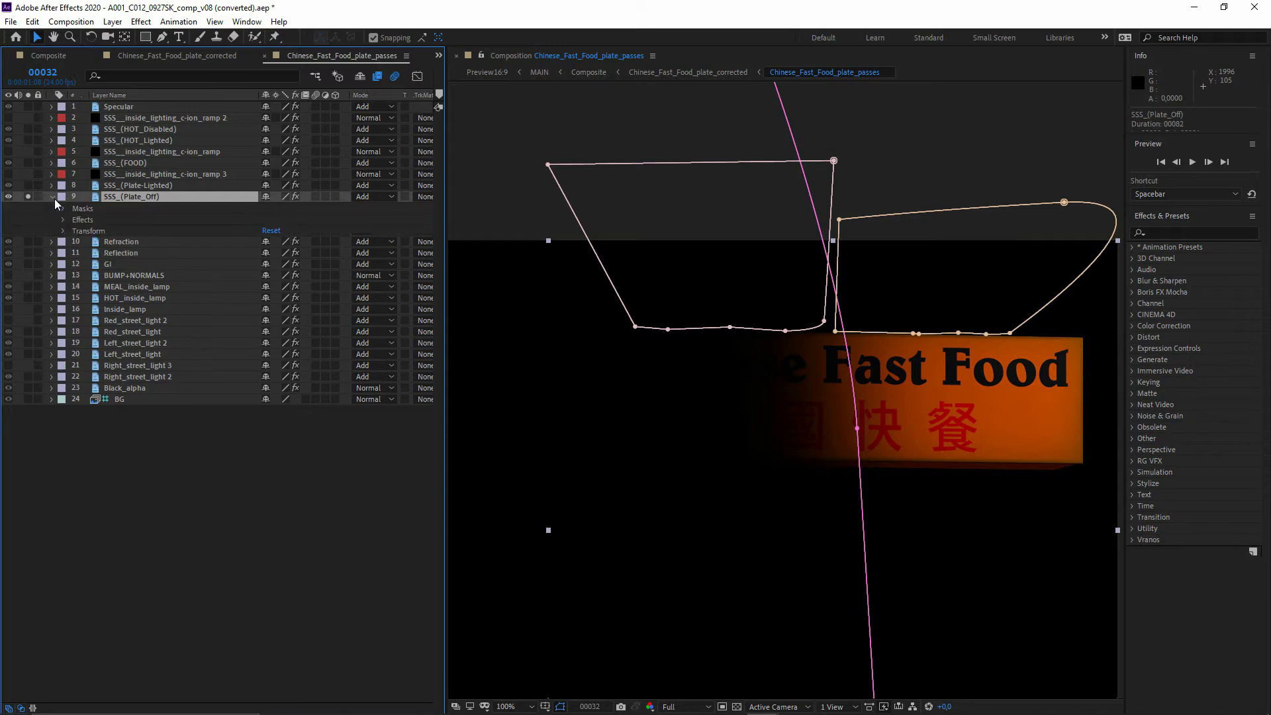
left_click(63, 208)
left_click(159, 220)
left_click(248, 242, "shift")
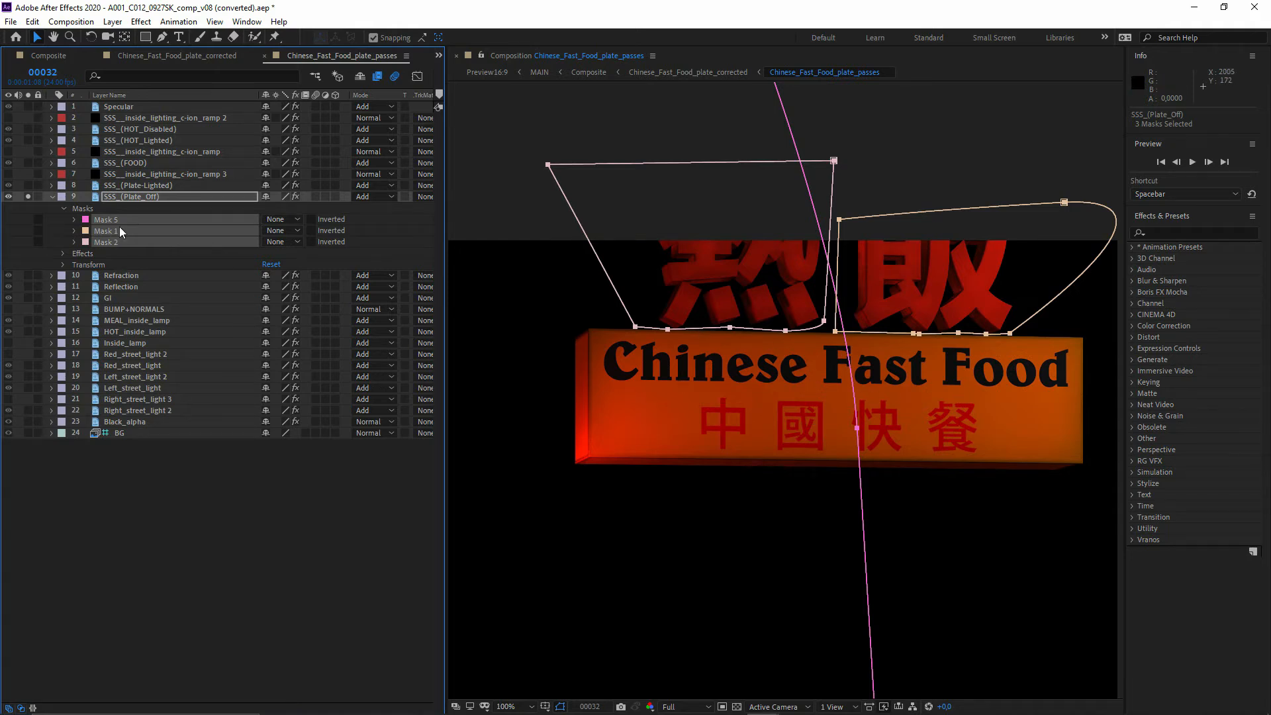
key("ctrl+z")
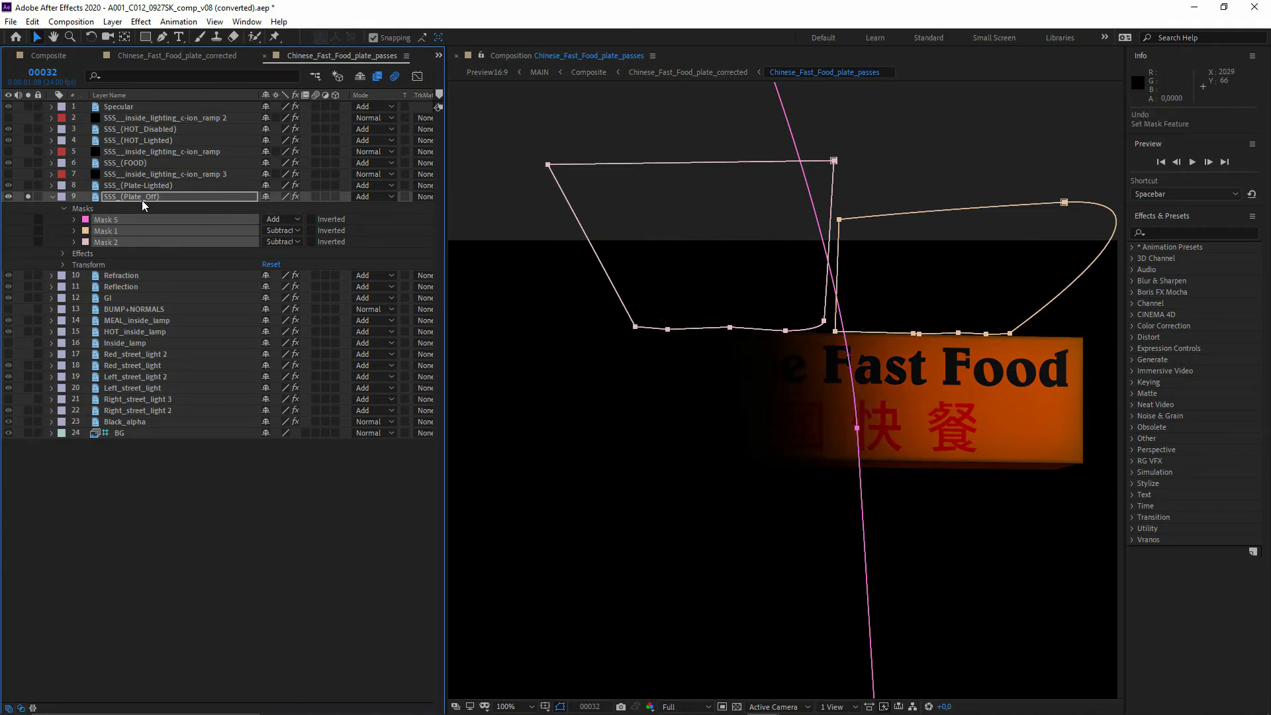
left_click(51, 197)
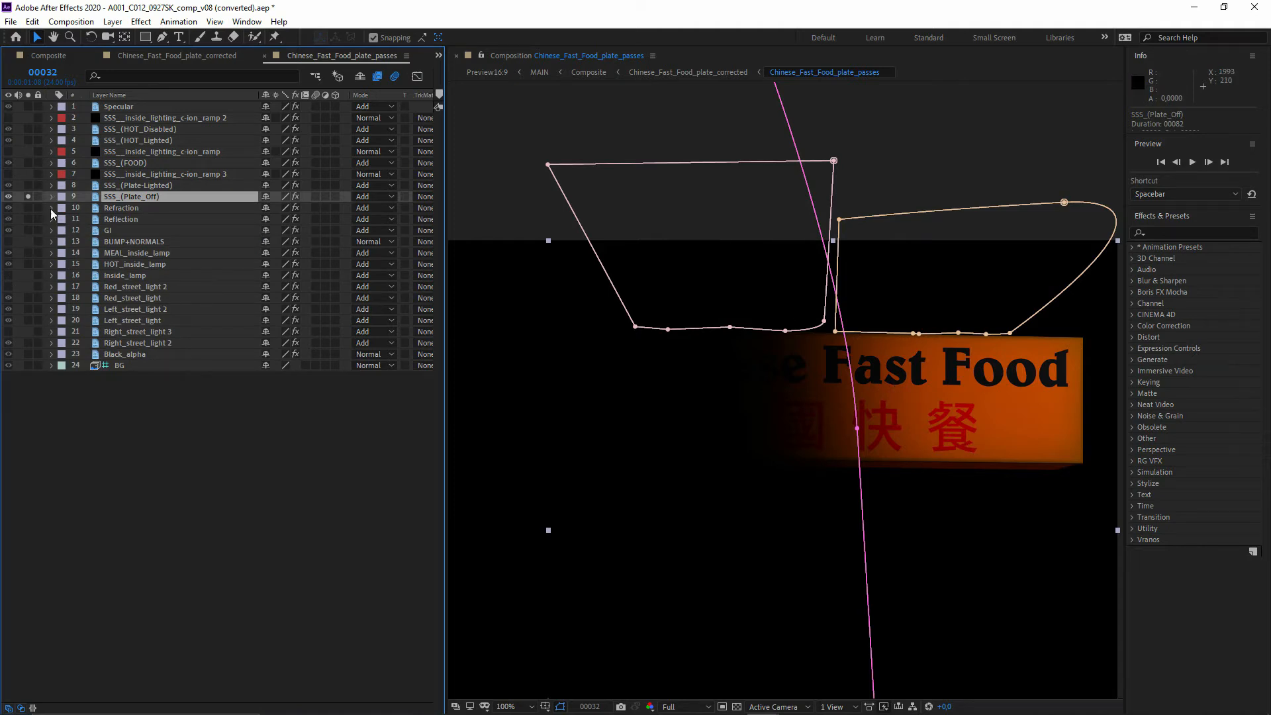
left_click(27, 197)
left_click(241, 438)
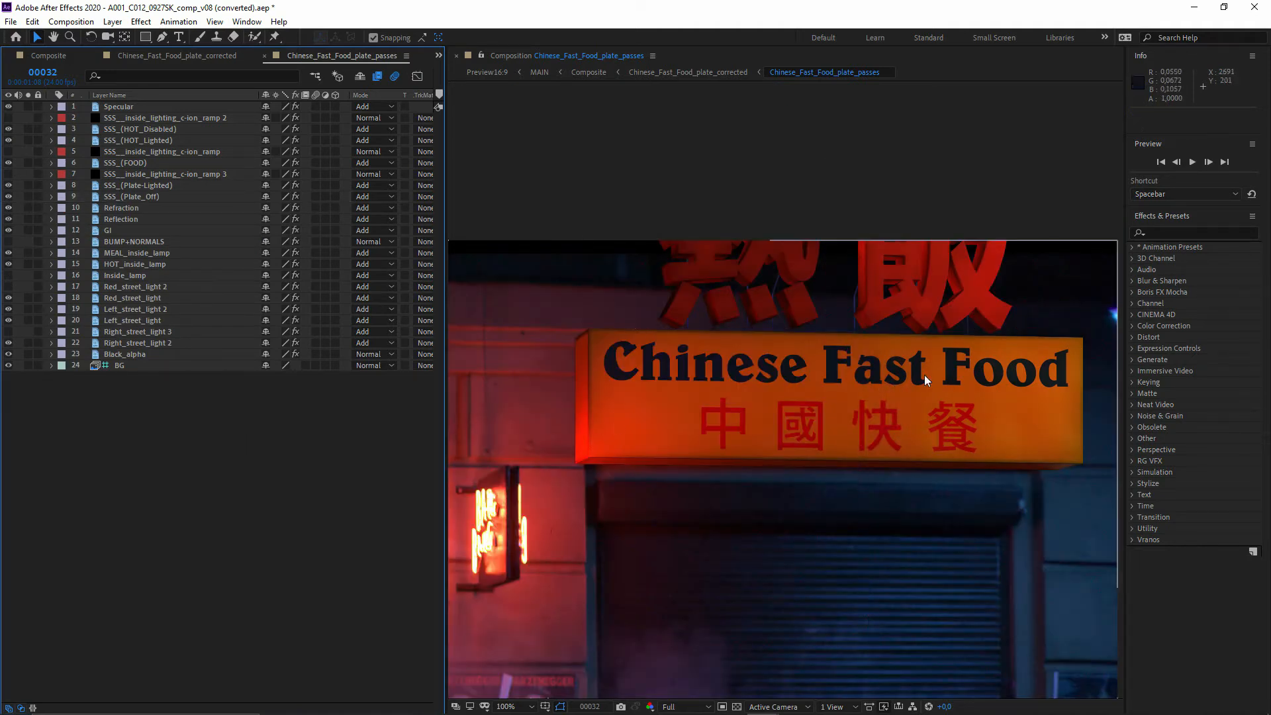
Step: Isolate the Specular pass briefly to check its contribution to the sign
key("ctrl+Down")
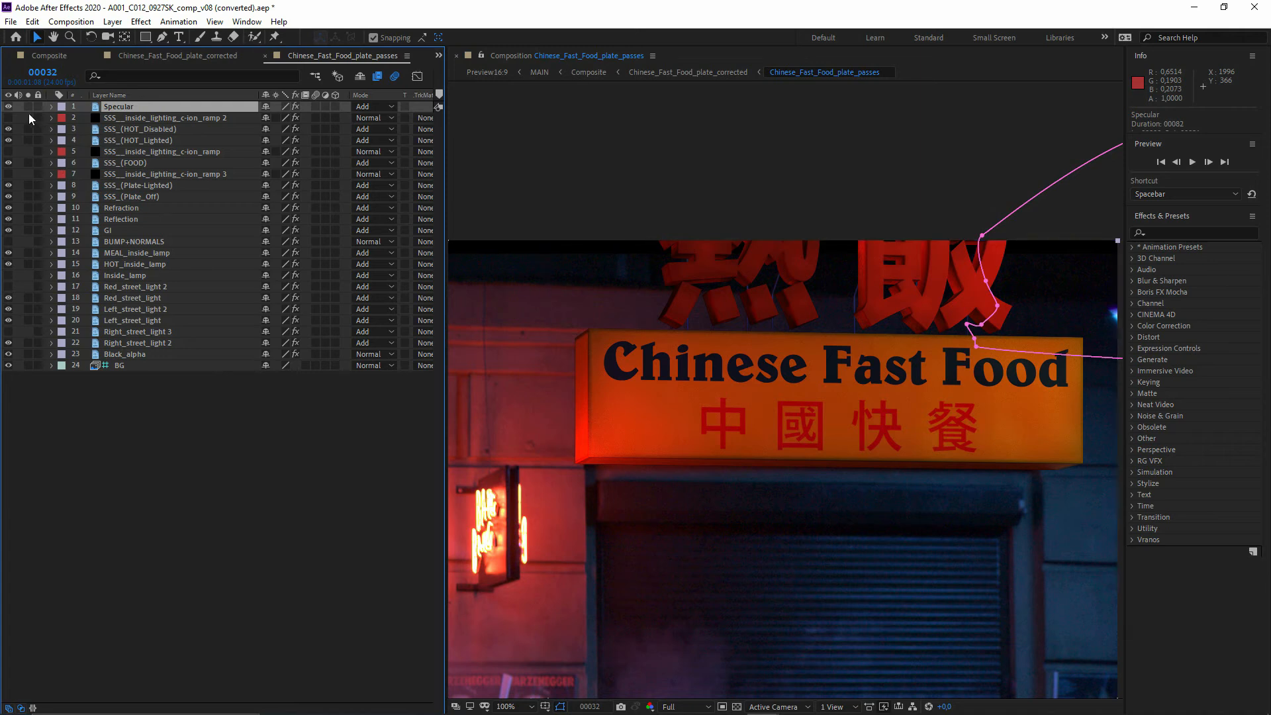
left_click(28, 107)
left_click(27, 106)
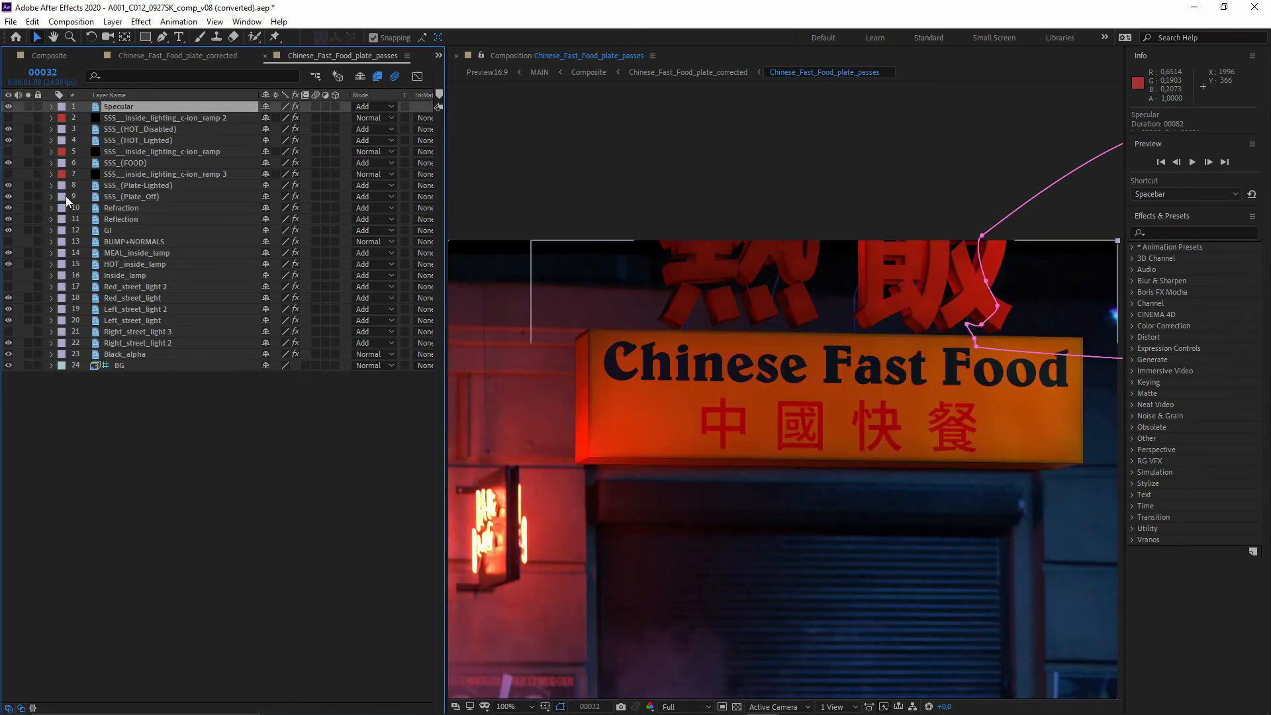
Step: Examine the Refraction pass in isolation with preview exposure at +40.0, then lower the exposure, end the solo and hide the layer
left_click(108, 218)
left_click(27, 219)
key("ctrl+Up")
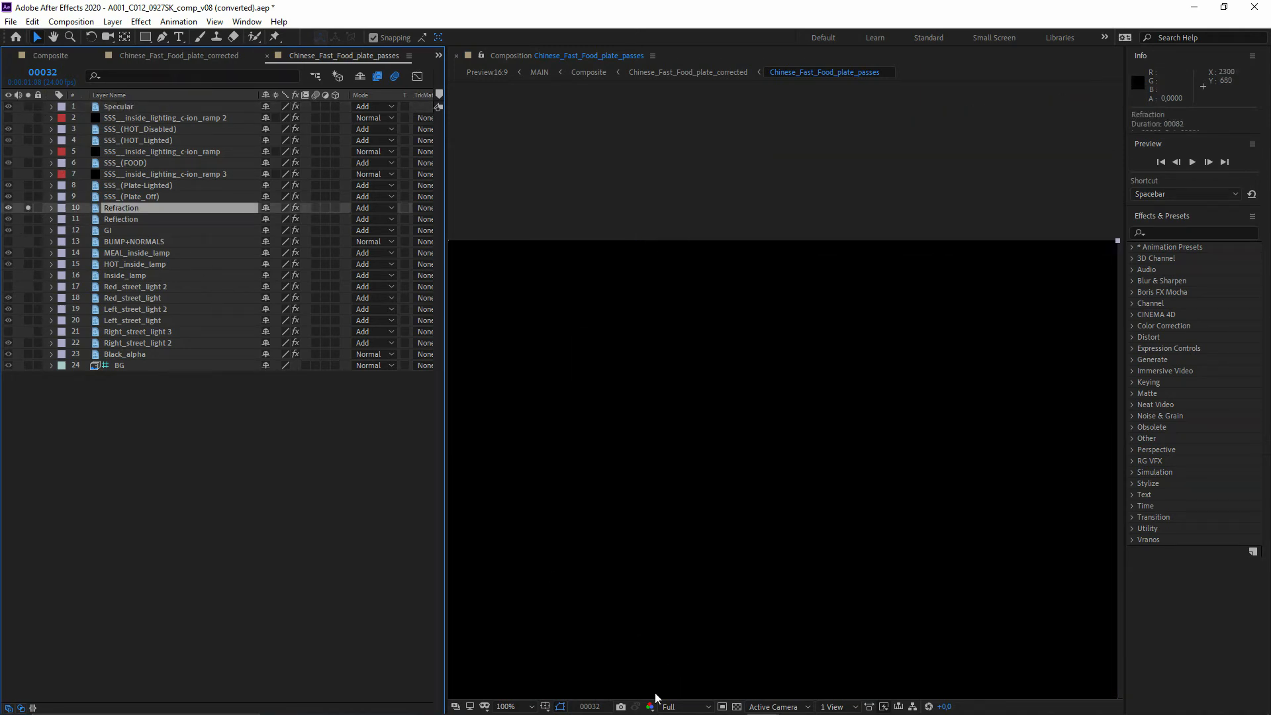
left_click_drag(945, 707, 1270, 695)
key("comma")
key("comma")
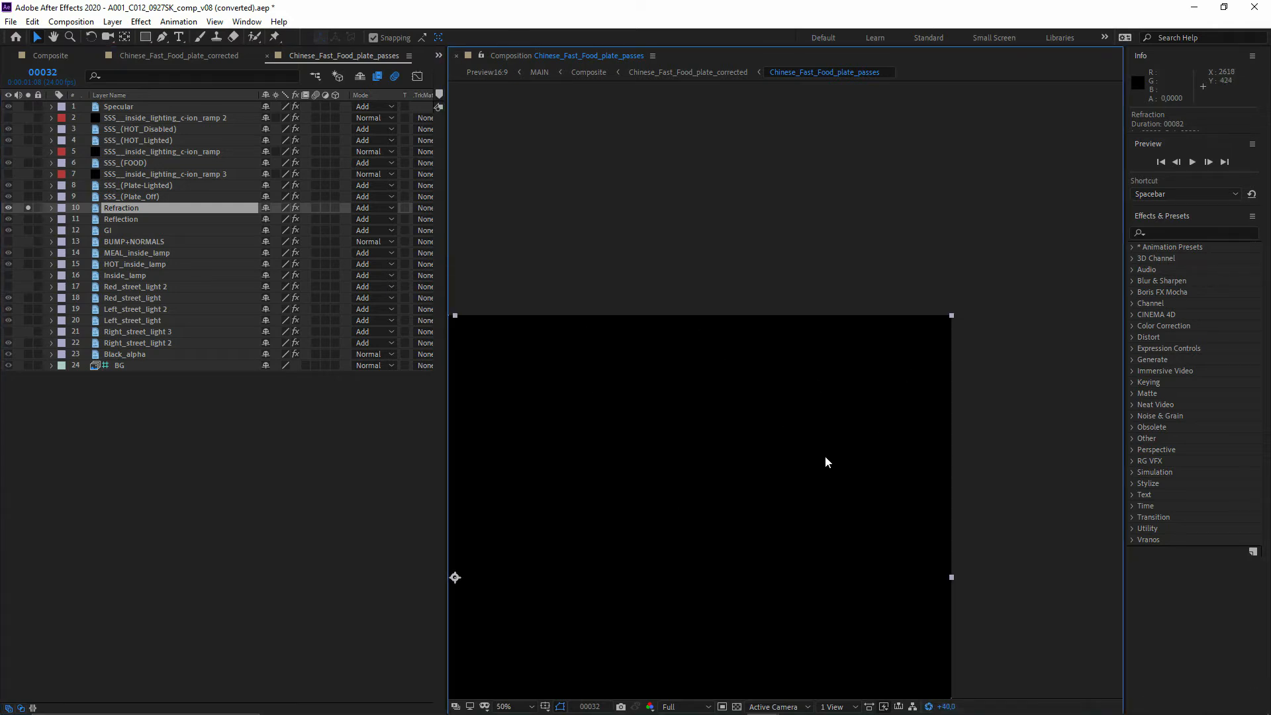
left_click_drag(709, 466, 824, 391)
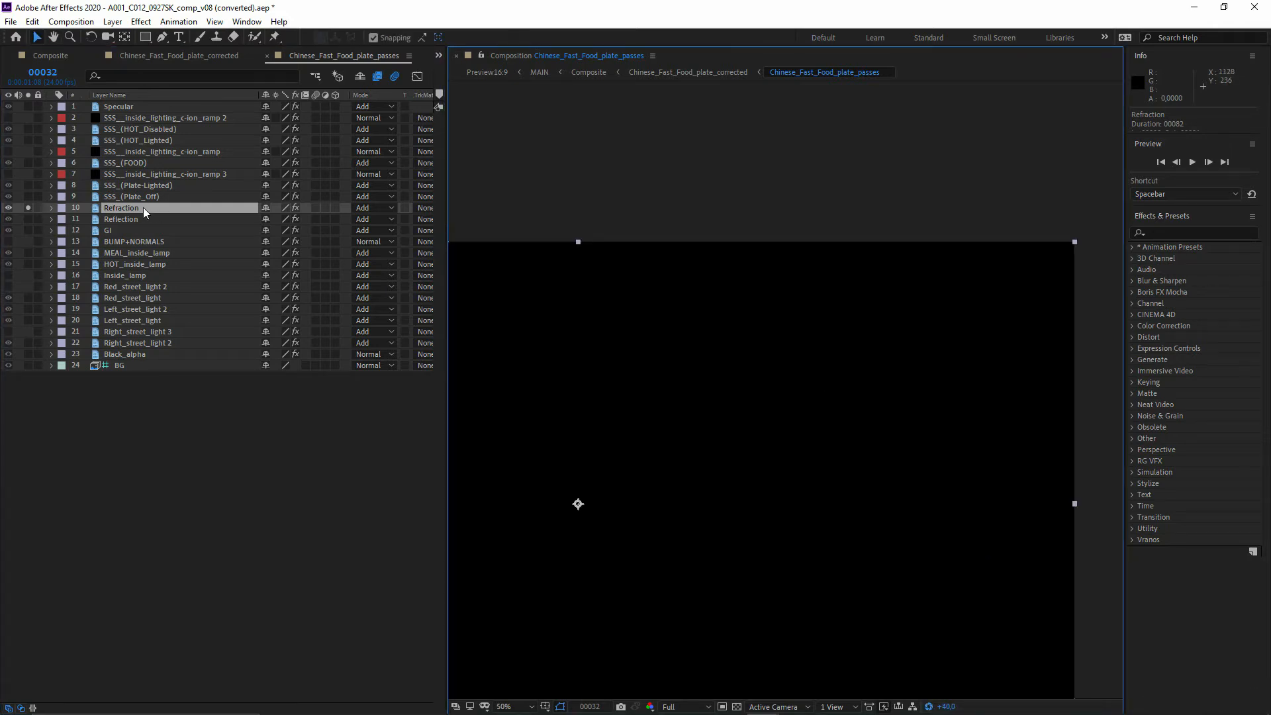
left_click(9, 207)
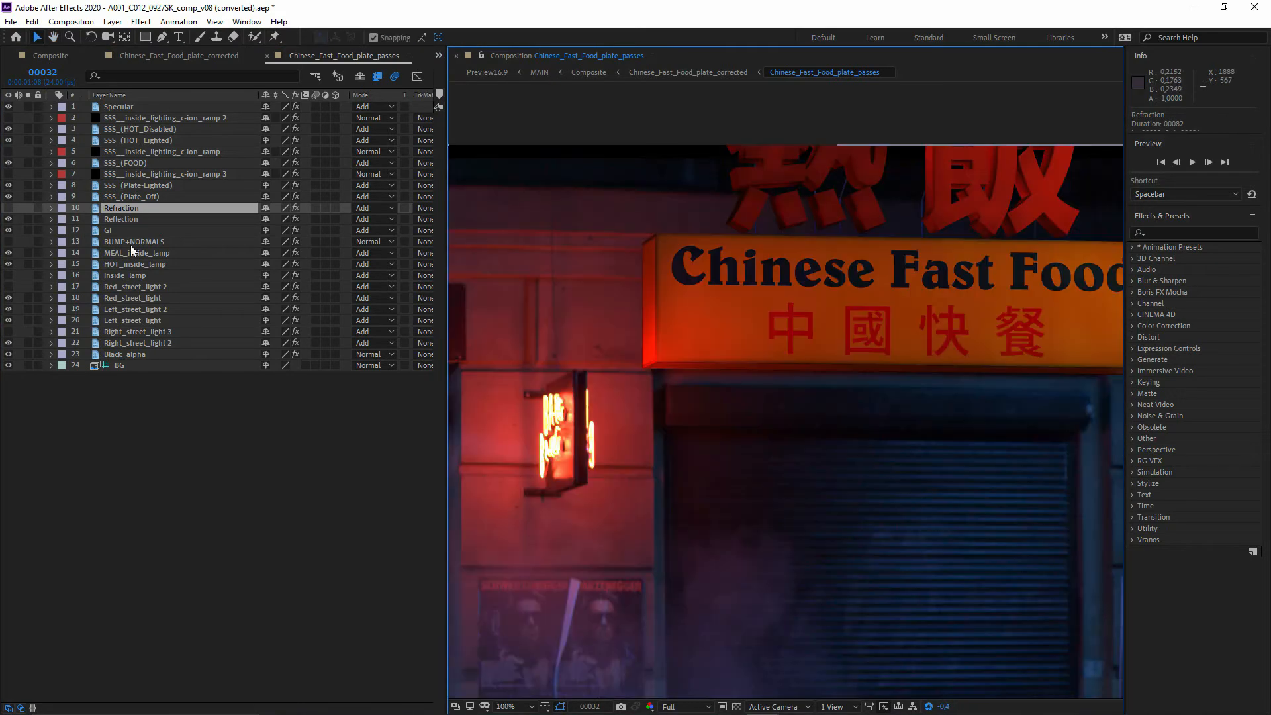
Step: Solo the Reflection pass and raise the preview exposure to about +32.6 to examine its faint detail
left_click(122, 219)
left_click(28, 219)
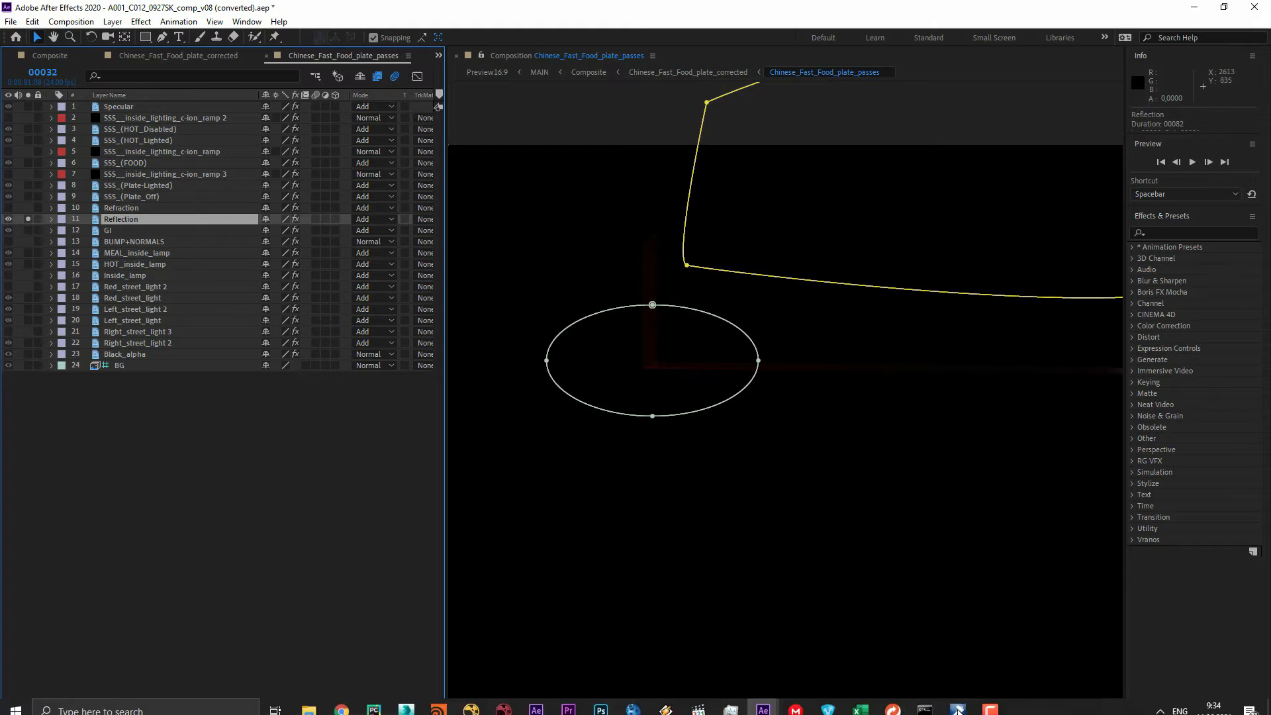
left_click_drag(943, 706, 1158, 709)
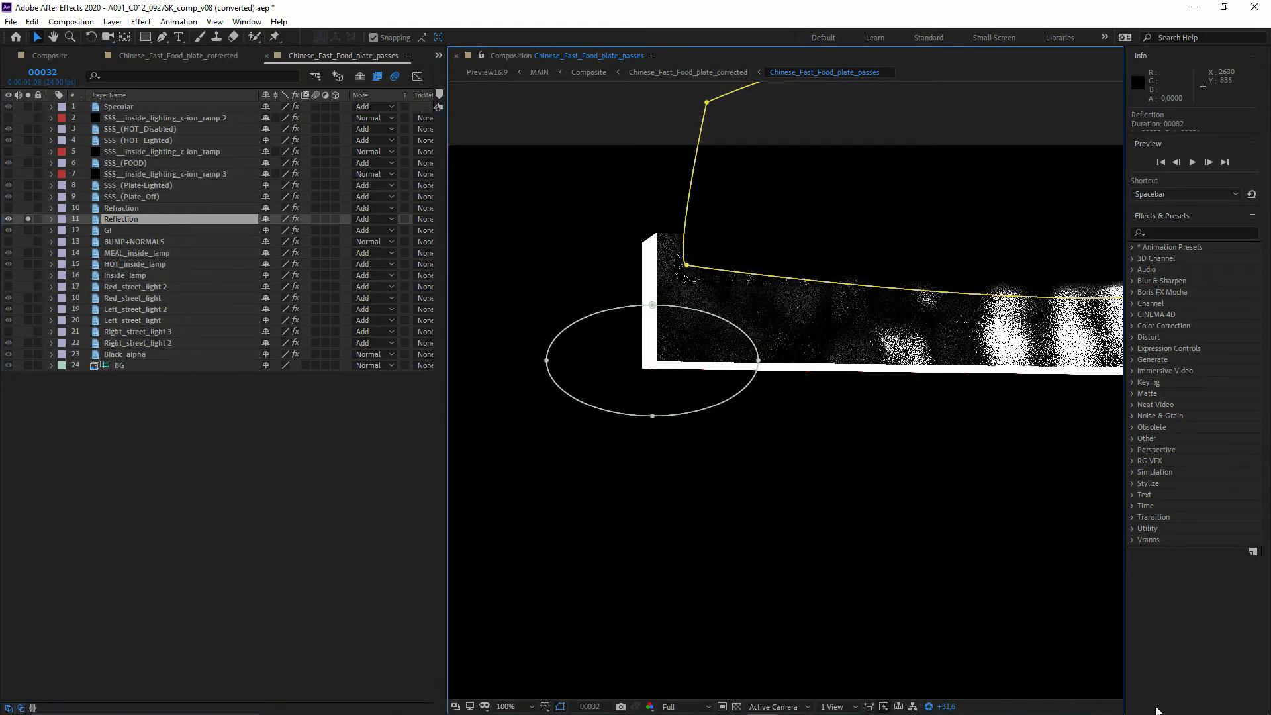
Step: Solo the GI pass to examine it under raised exposure, then reset the preview exposure and end the solo
left_click(126, 230)
left_click(28, 230, "alt")
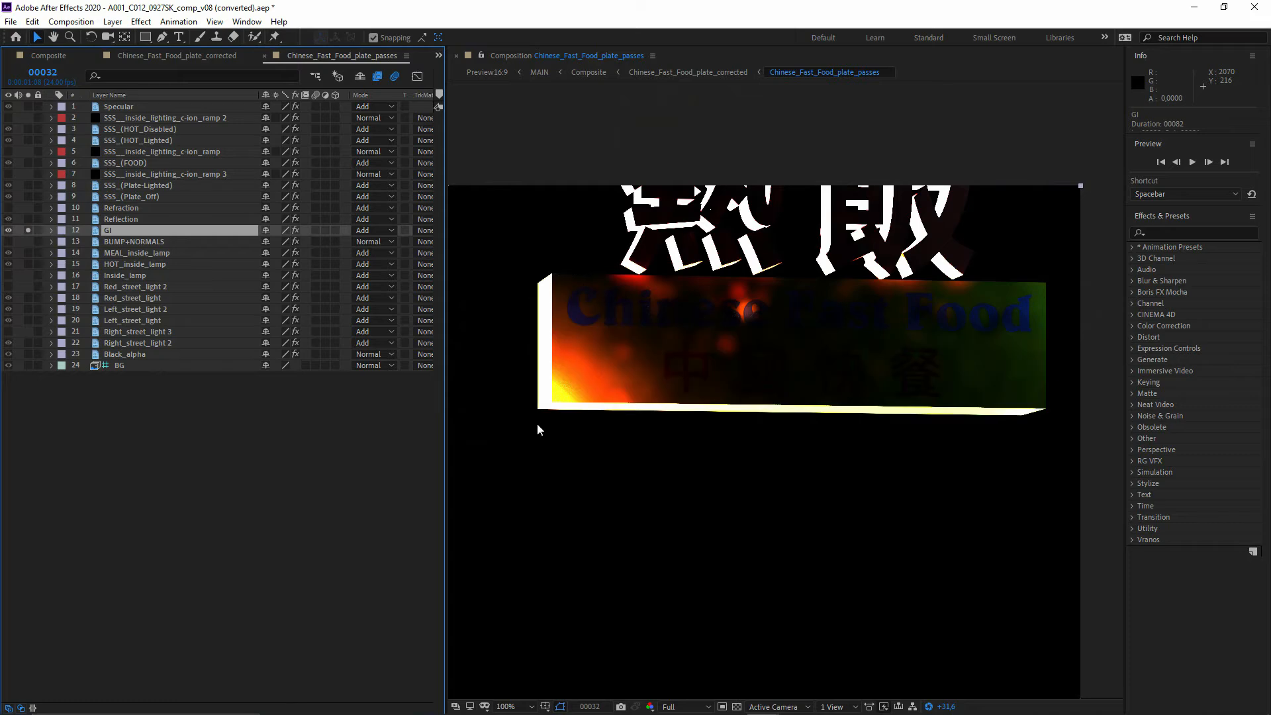
left_click_drag(947, 707, 988, 707)
left_click(928, 706)
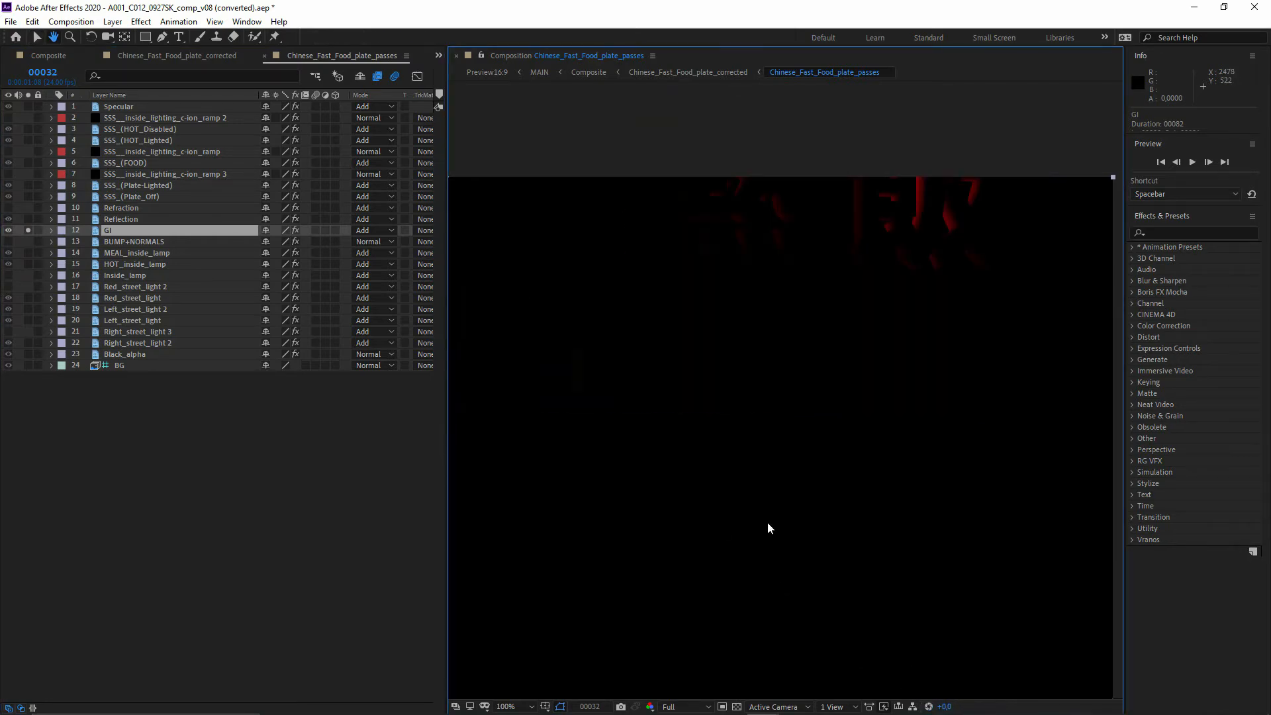
left_click(28, 231)
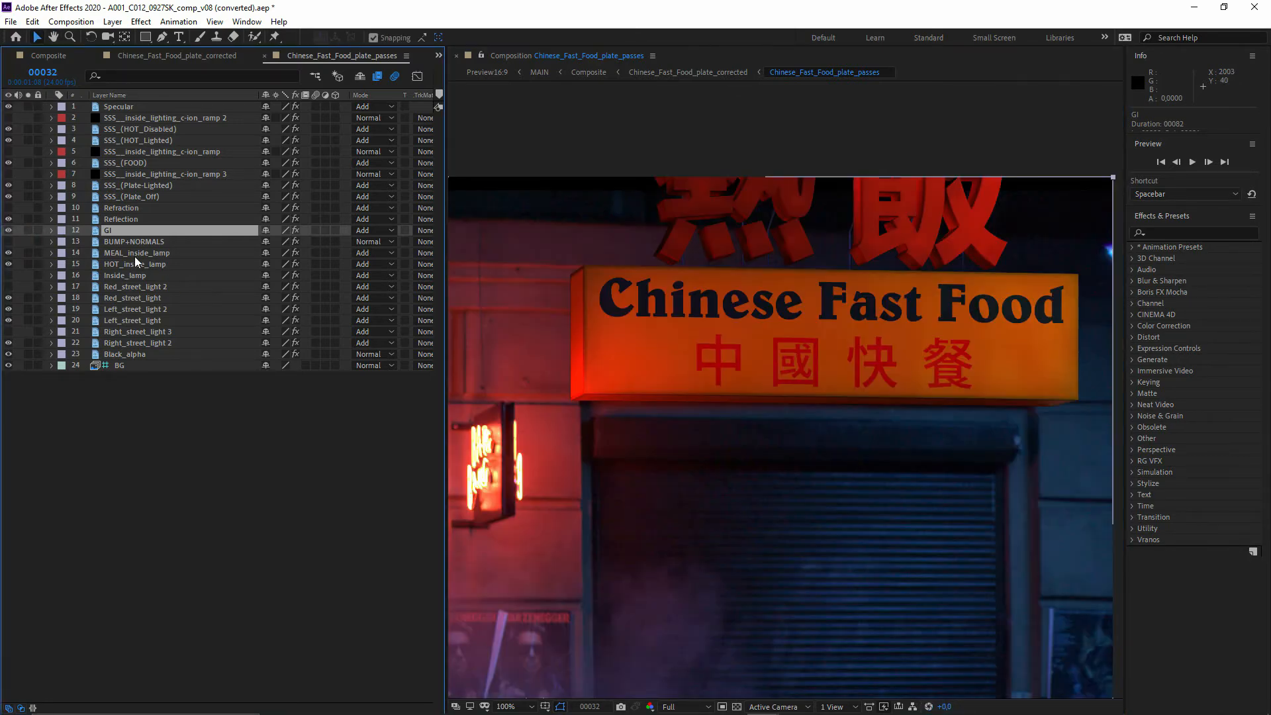
Step: Solo HOT_inside_lamp and examine its light on the letter supports with raised exposure, then restore the exposure and end the solo
left_click(28, 264, "alt")
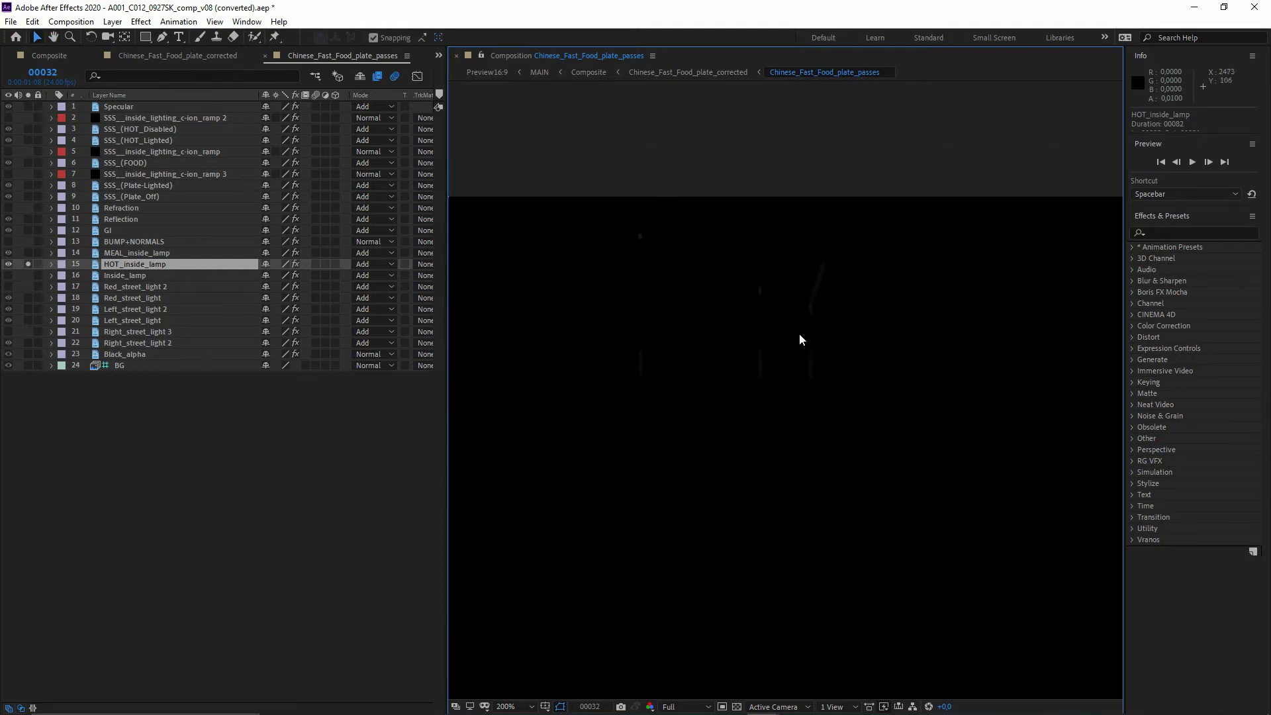
left_click(946, 708)
scroll(946, 708, "up", 5)
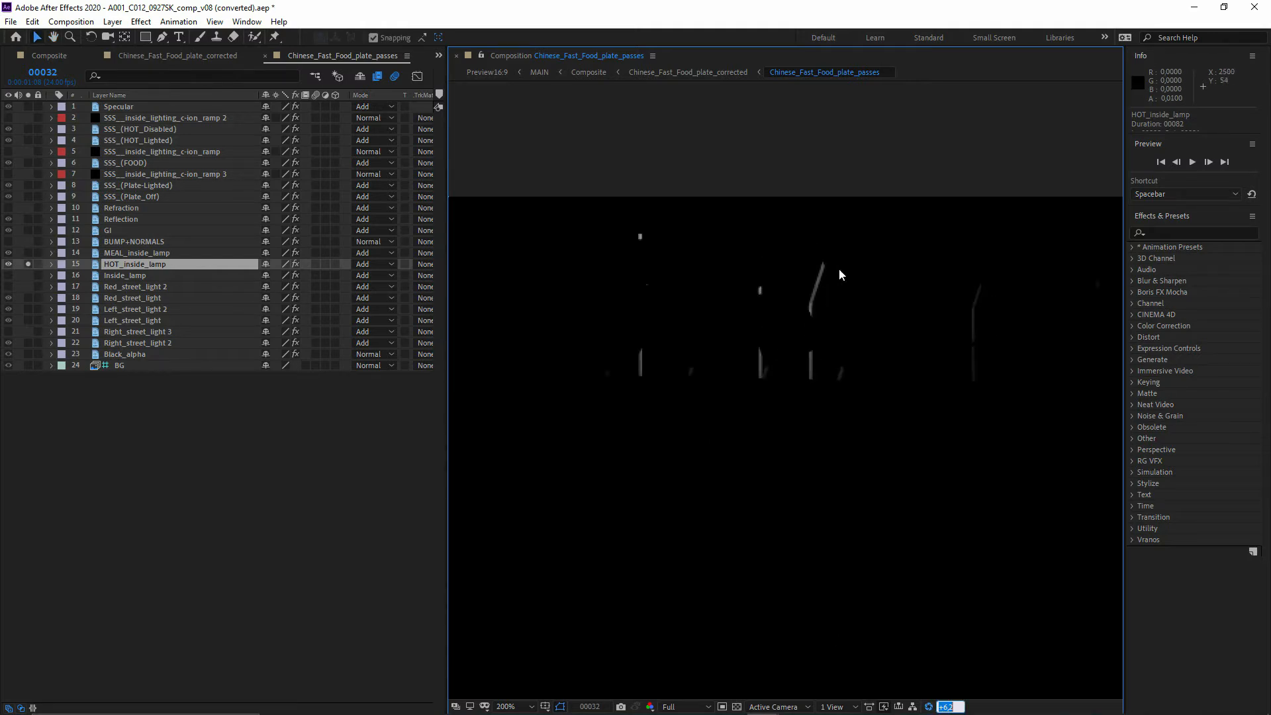
scroll(871, 371, "down", 5)
left_click_drag(956, 416, 797, 430)
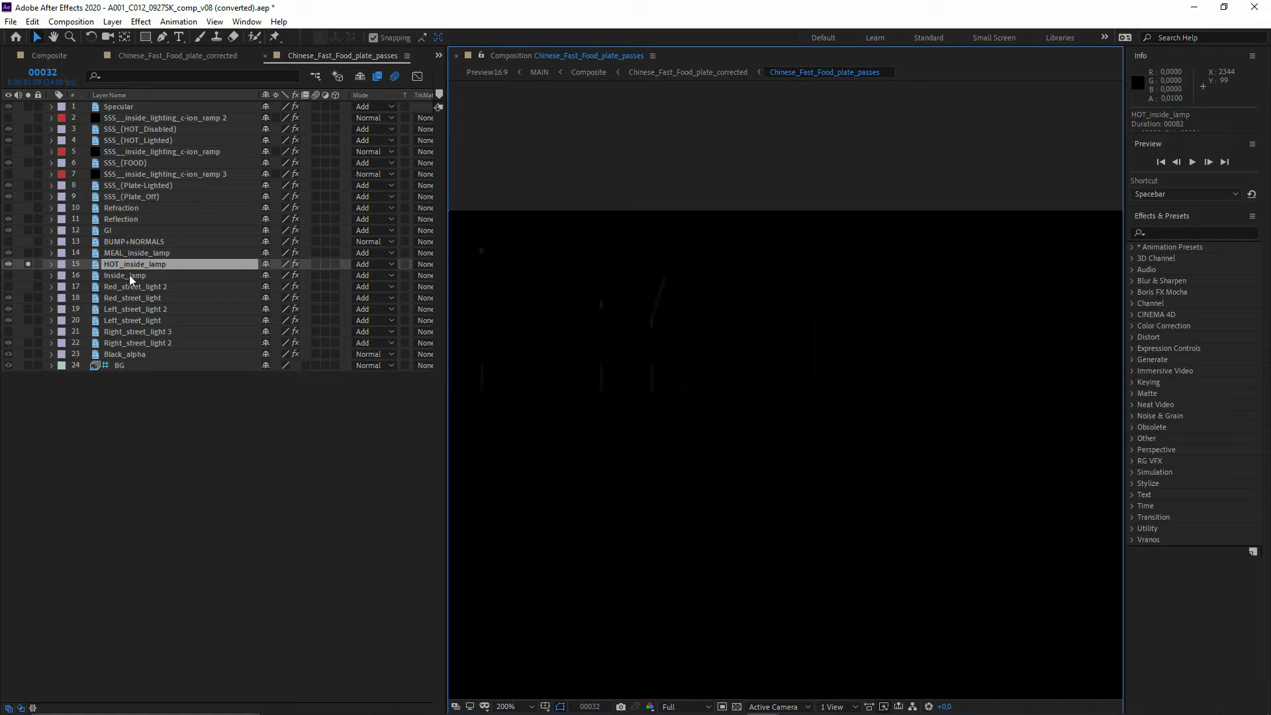
left_click(27, 265)
Step: Return to the Chinese_Fast_Food_plate_corrected composition and view the whole sign
key("h")
left_click_drag(800, 362, 847, 285)
scroll(840, 278, "down", 1)
left_click(699, 73)
scroll(724, 399, "down", 1)
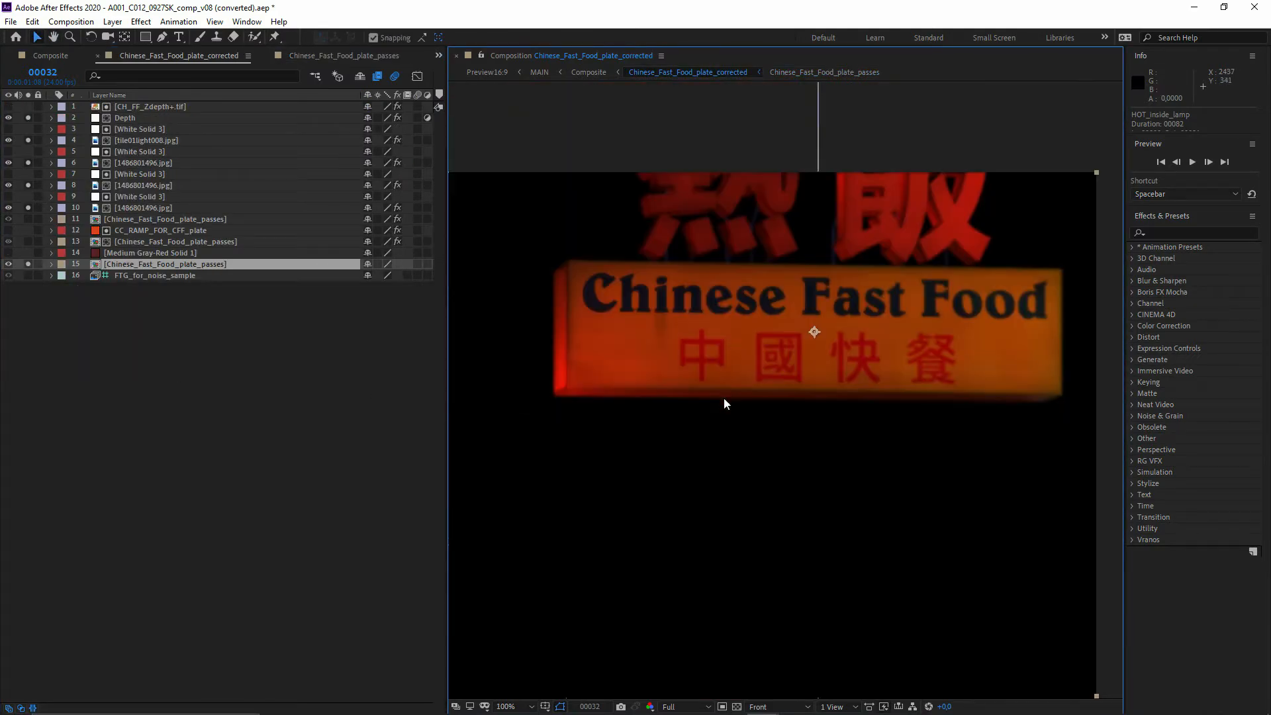
left_click_drag(724, 398, 694, 424)
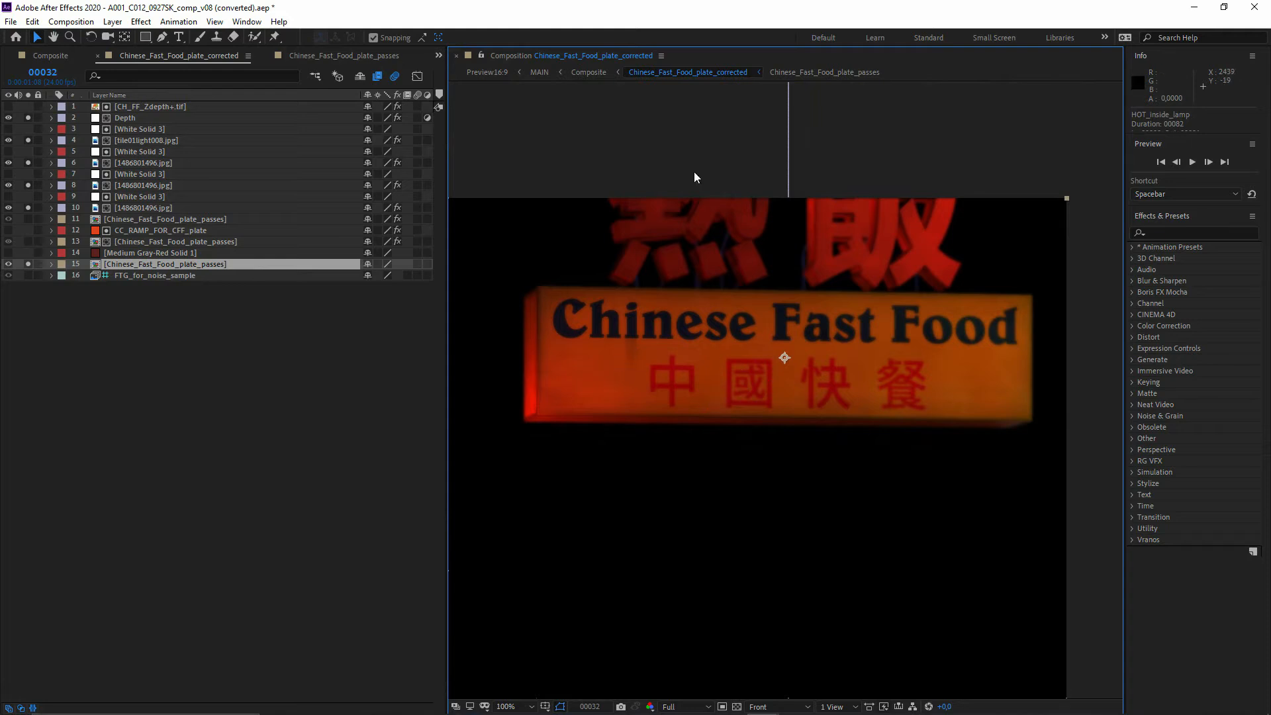
Step: Turn off solo for the Depth layer, inspect the sign's surface up close and select the White Solid 3 matte on layer 9
left_click(126, 117)
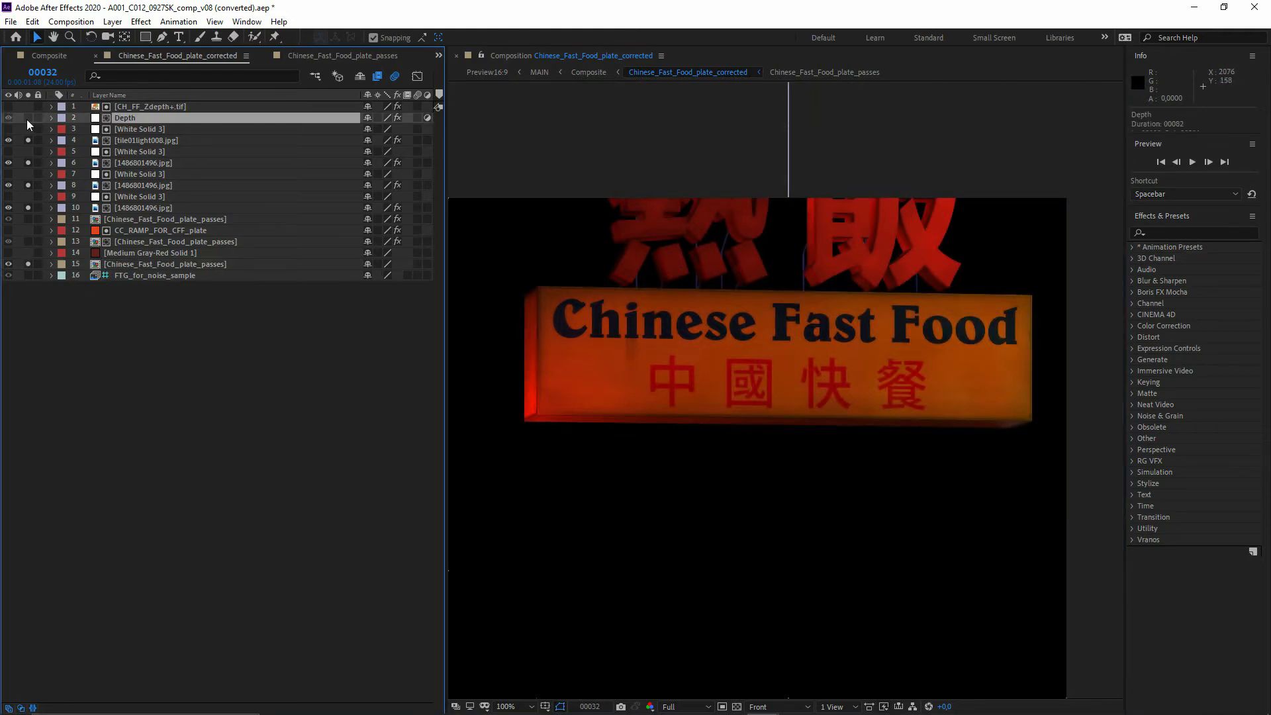
key("period")
left_click_drag(605, 407, 882, 429)
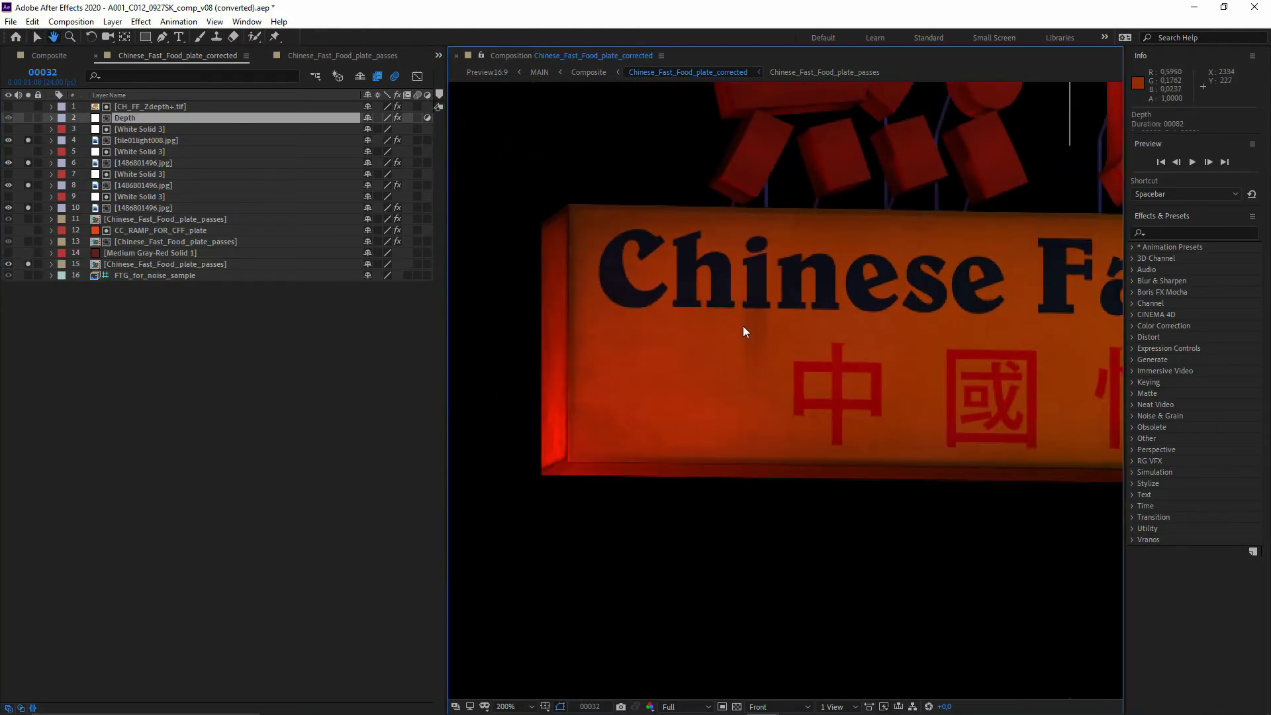
left_click(130, 207)
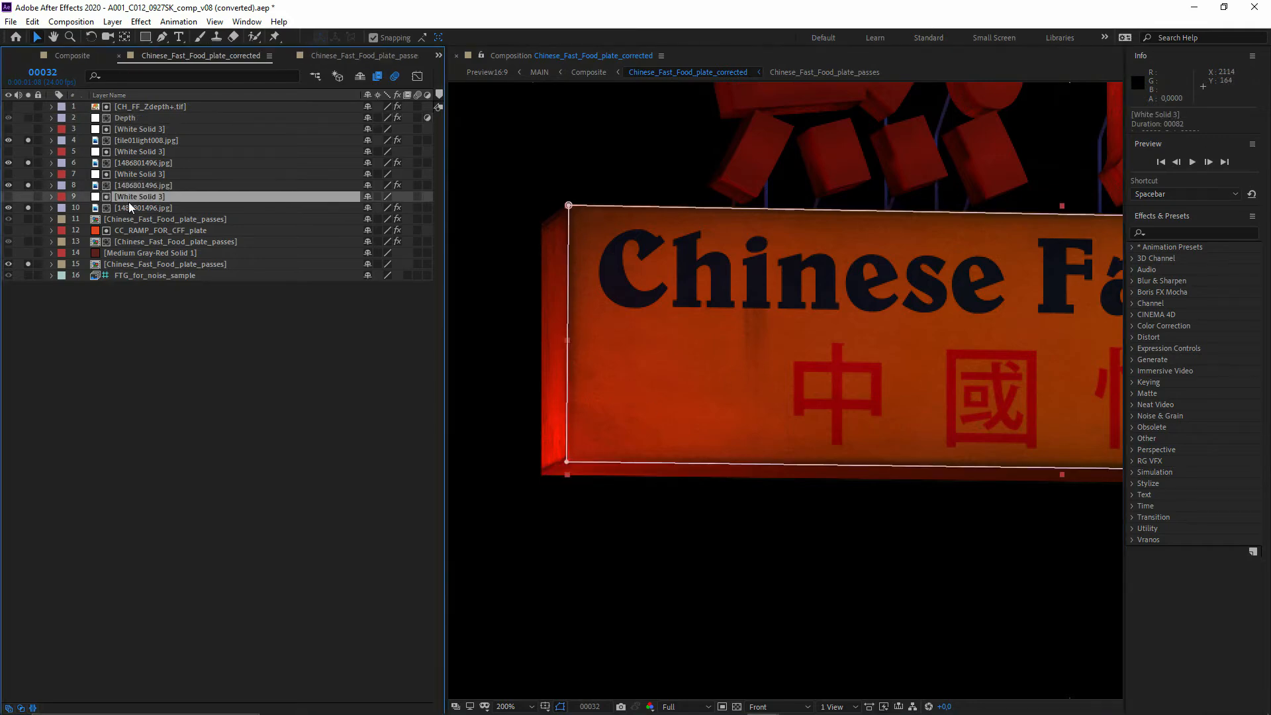
Step: Turn solo back on for the Depth layer and return to the Composite composition to view the shopfront scene
key("comma")
left_click(28, 118)
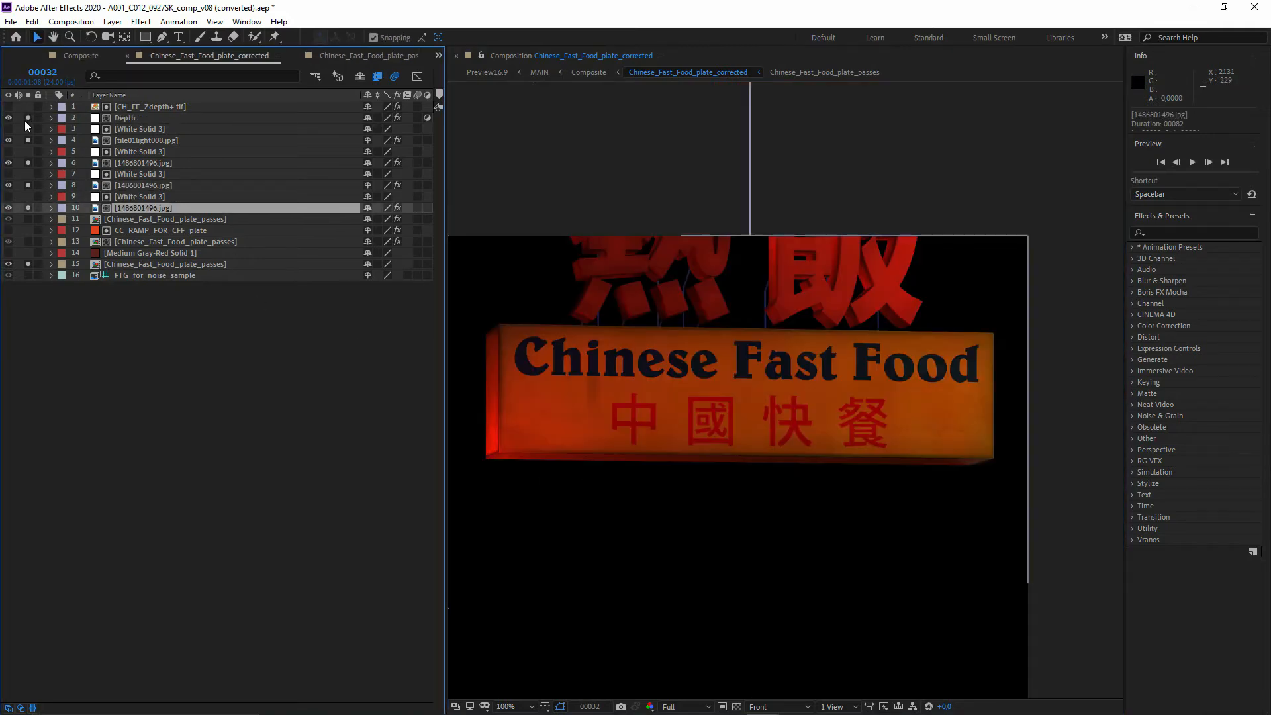
left_click(81, 55)
scroll(759, 445, "down", 1)
left_click_drag(758, 446, 808, 435)
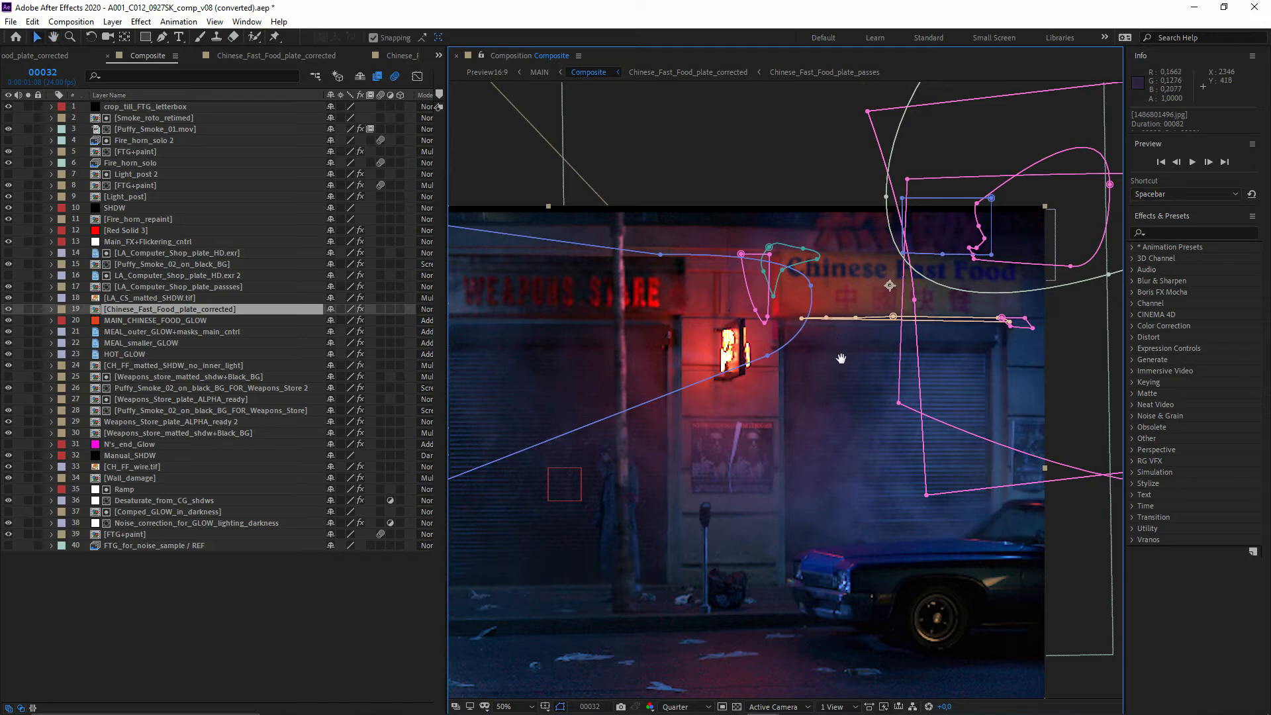
scroll(818, 332, "up", 2)
left_click_drag(944, 386, 716, 422)
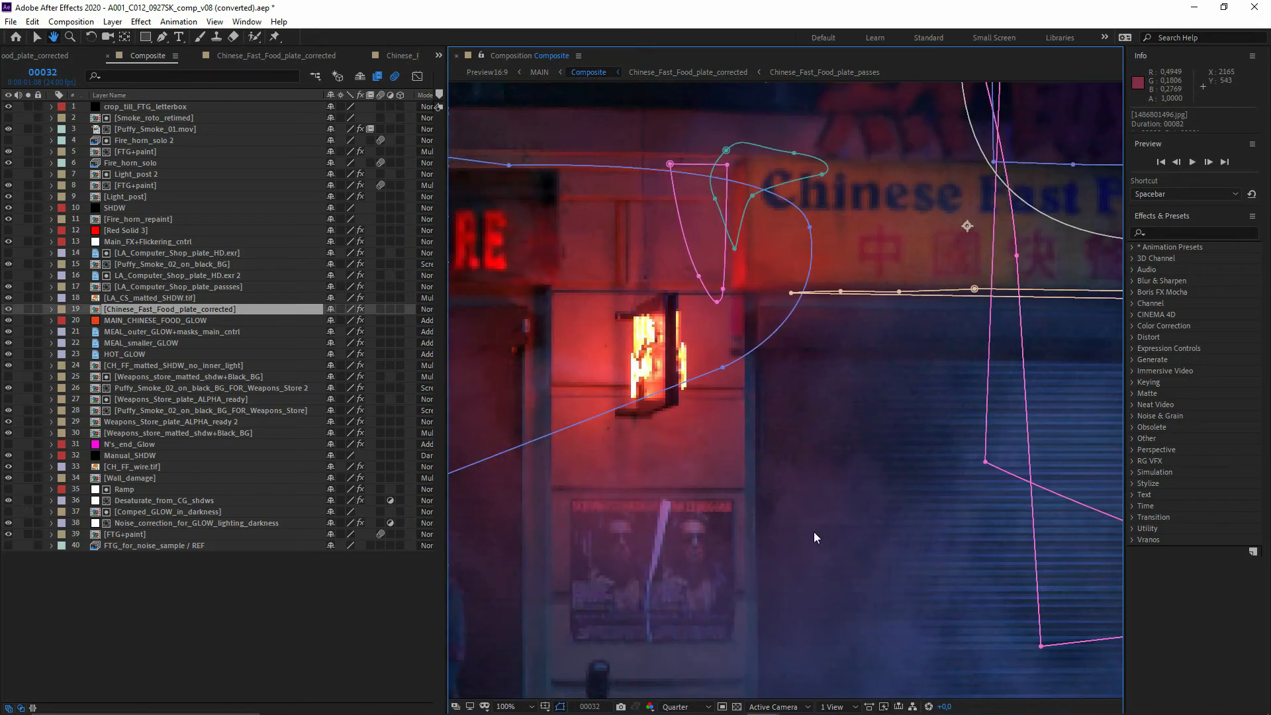
Step: Set the Composite preview resolution to Full and examine the Chinese Fast Food sign within the street scene
left_click(686, 706)
left_click(685, 634)
left_click(727, 466)
left_click_drag(1059, 284, 860, 417)
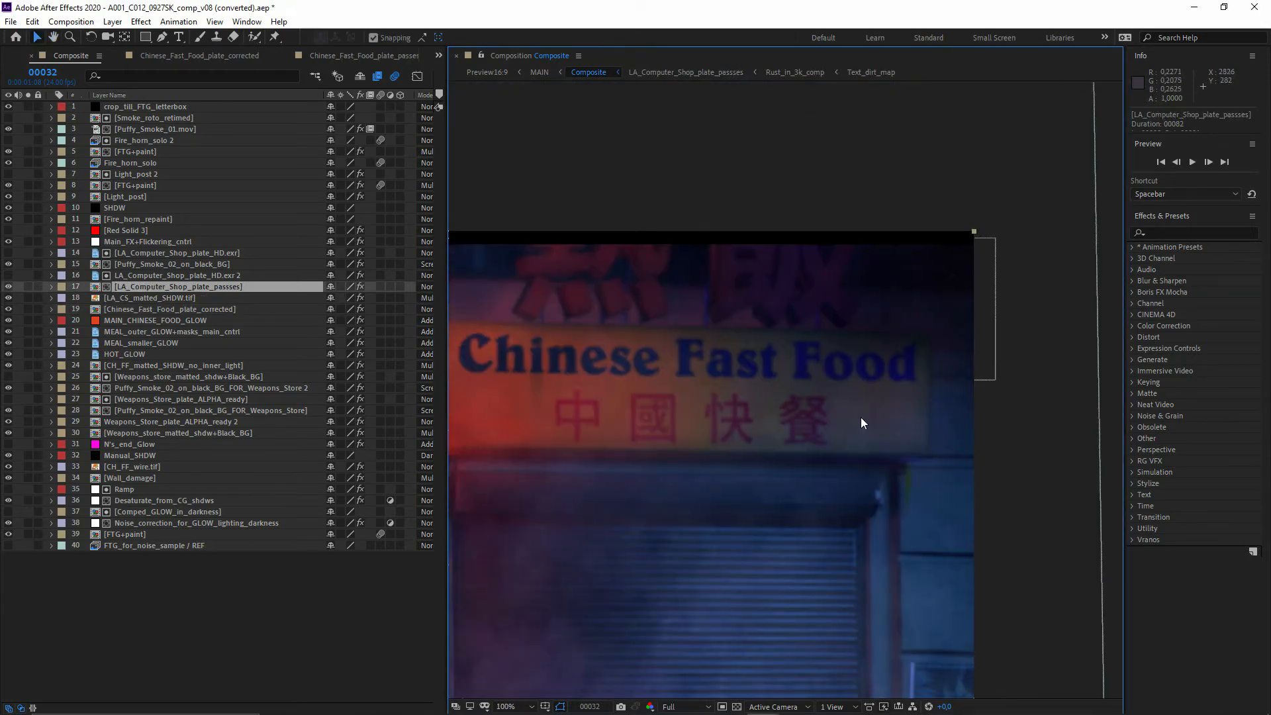
left_click_drag(742, 470, 854, 481)
scroll(710, 582, "down", 1)
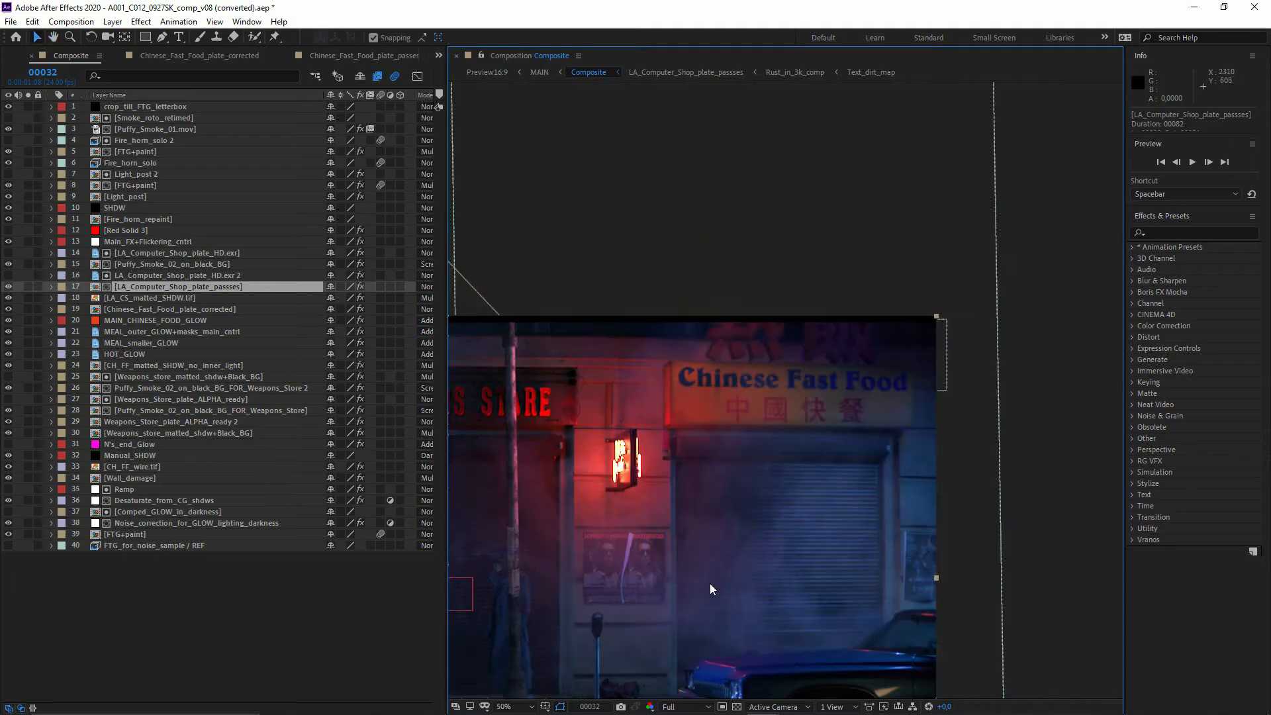
scroll(872, 460, "up", 1)
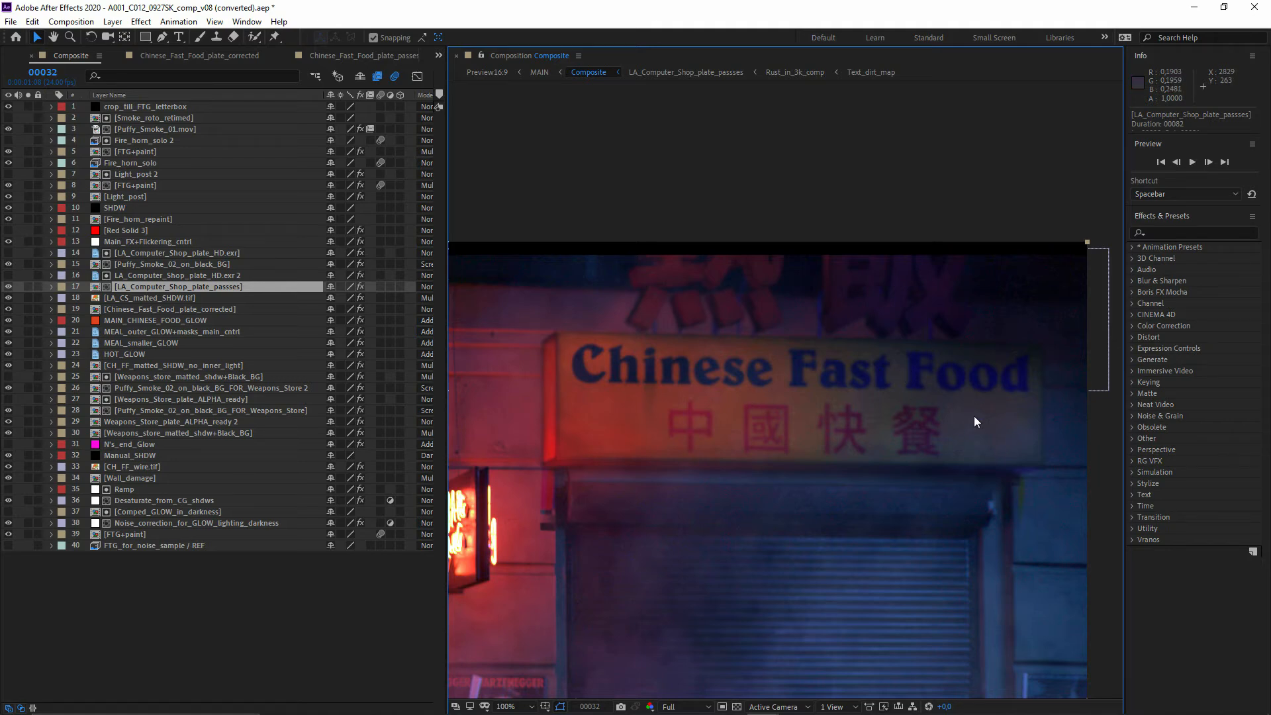
Step: Examine the L.A. Computer Shop sign and its lit letters up close in the Composite
scroll(723, 503, "down", 2)
left_click_drag(621, 484, 852, 429)
scroll(733, 415, "up", 2)
left_click_drag(733, 415, 793, 403)
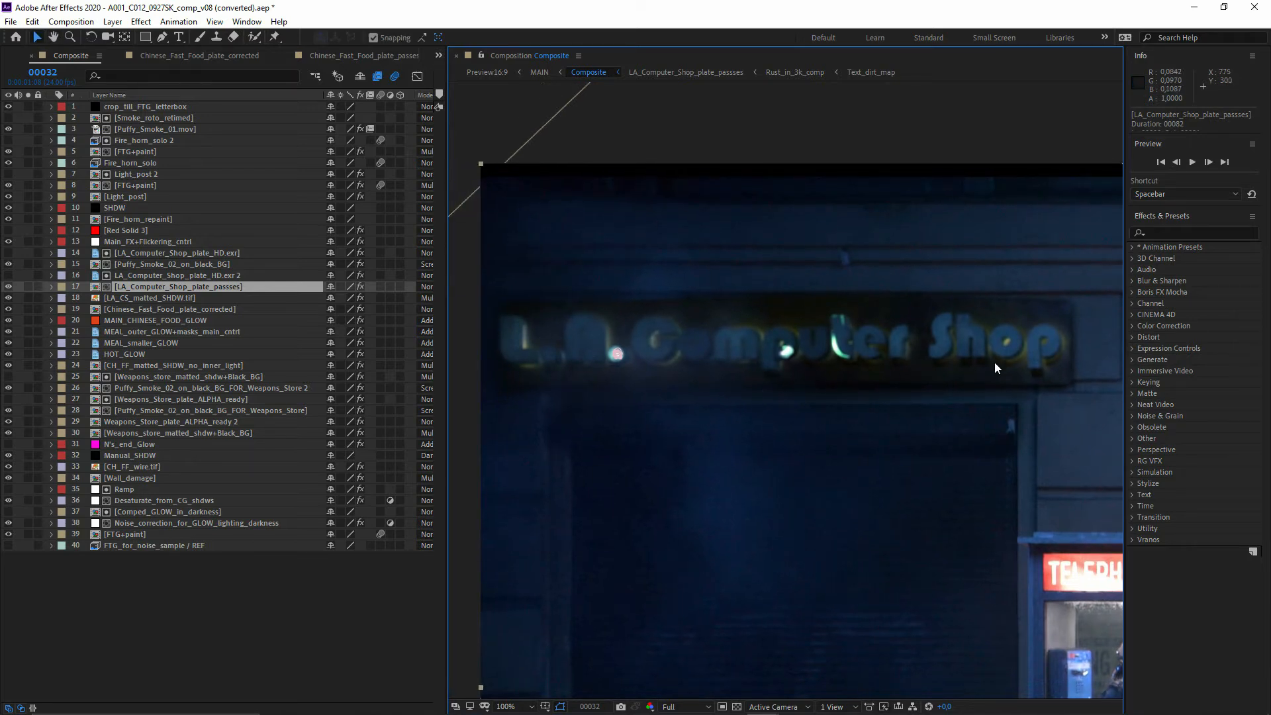
scroll(753, 352, "up", 1)
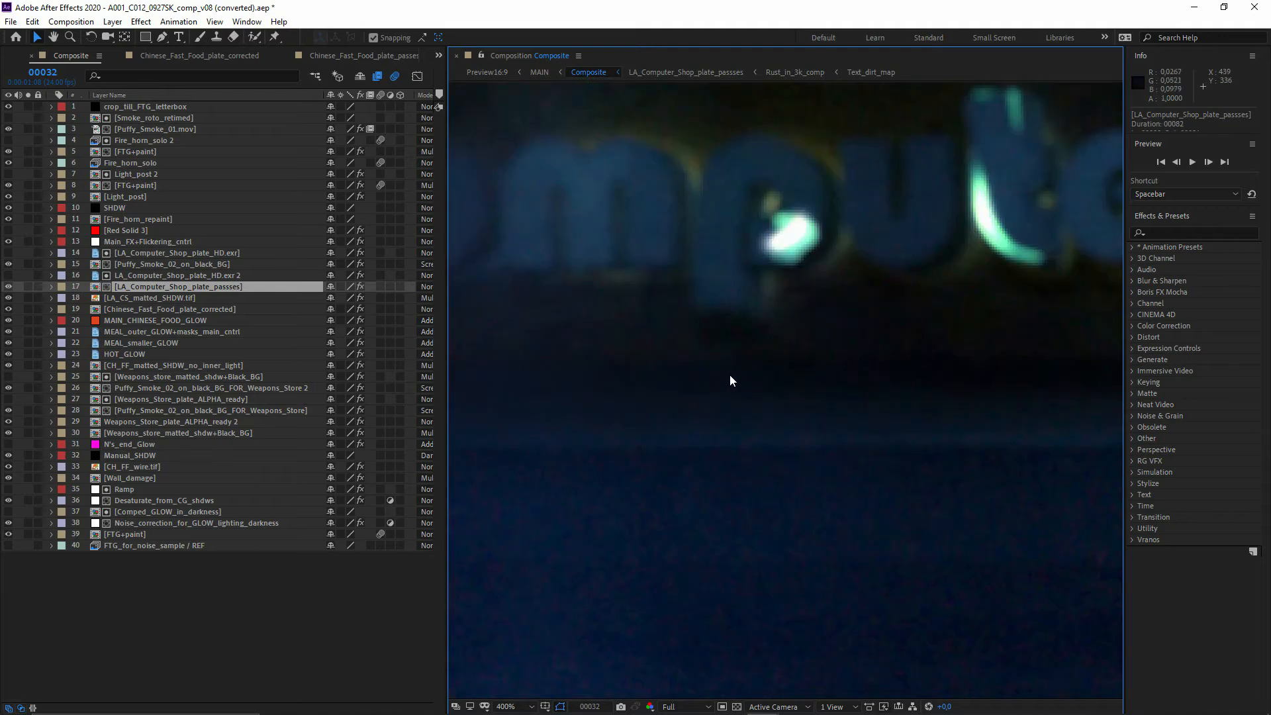
left_click_drag(730, 374, 703, 384)
scroll(703, 384, "down", 1)
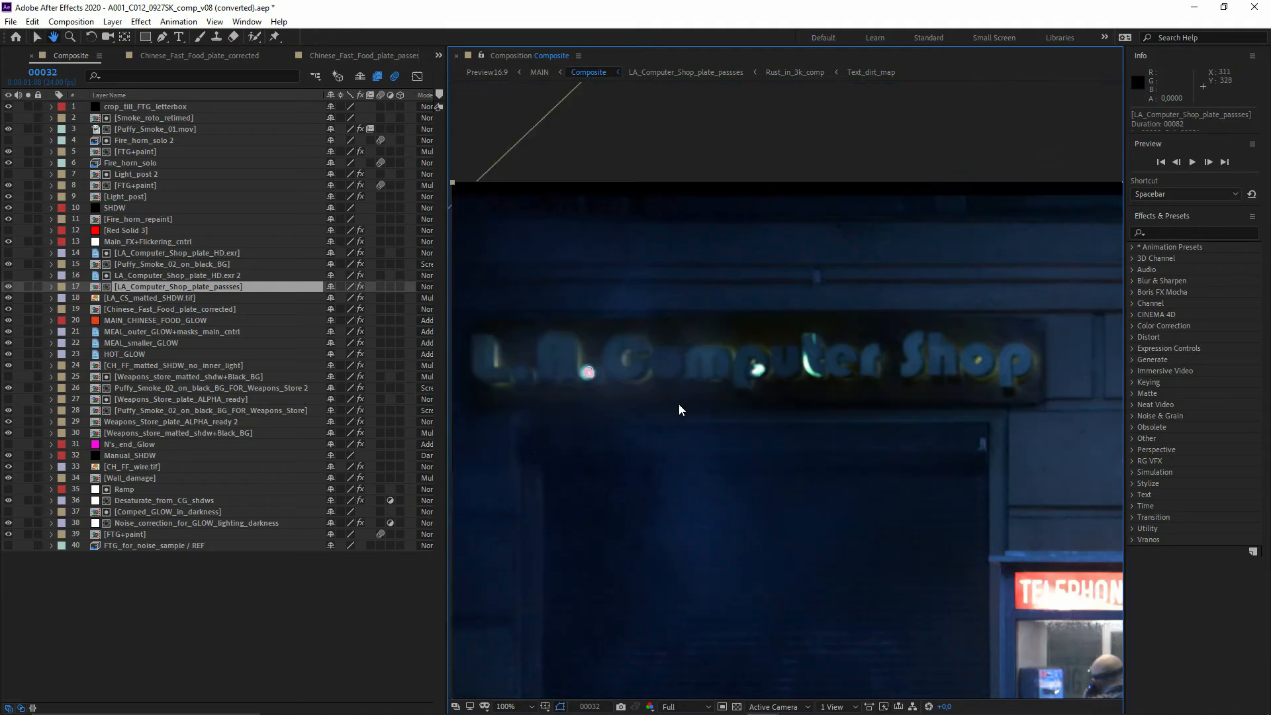
Step: Open the LA_Computer_Shop_plate_passses composition and point out the letter light layers by selecting C_lighter and A_Lighter
double_click(191, 289)
left_click_drag(649, 334, 718, 428)
key("v")
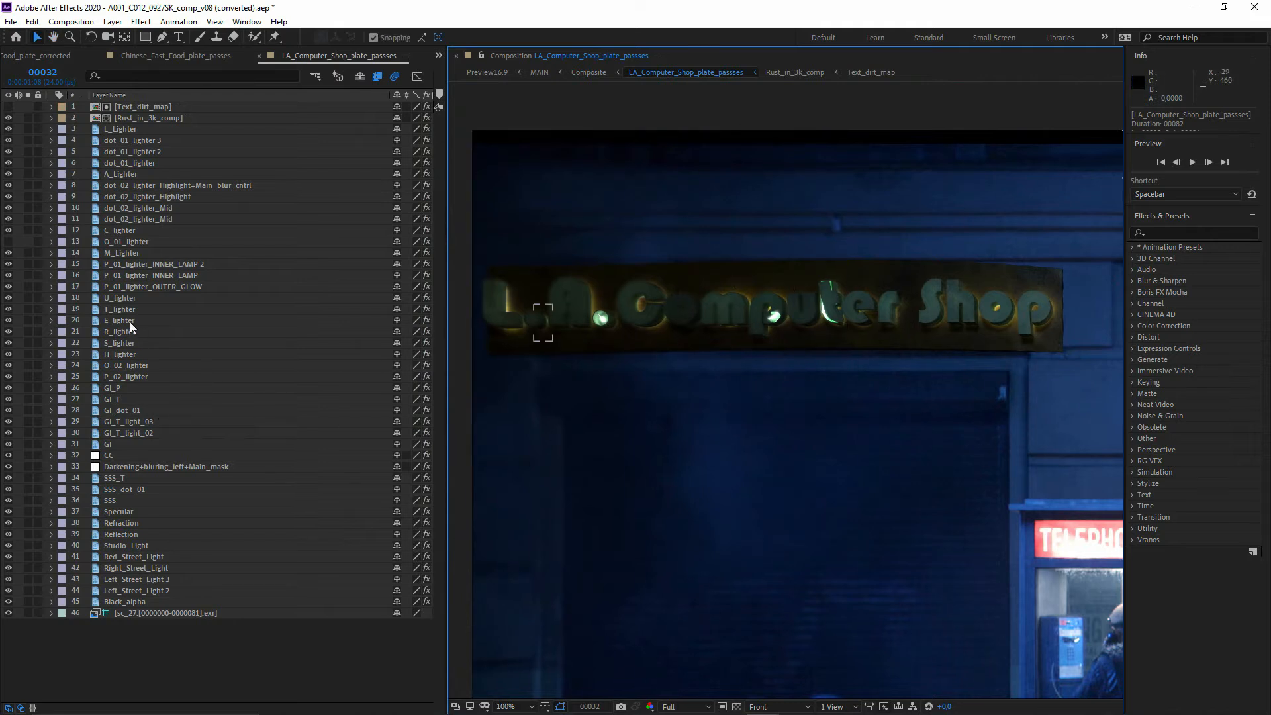
left_click(133, 176)
left_click(117, 230)
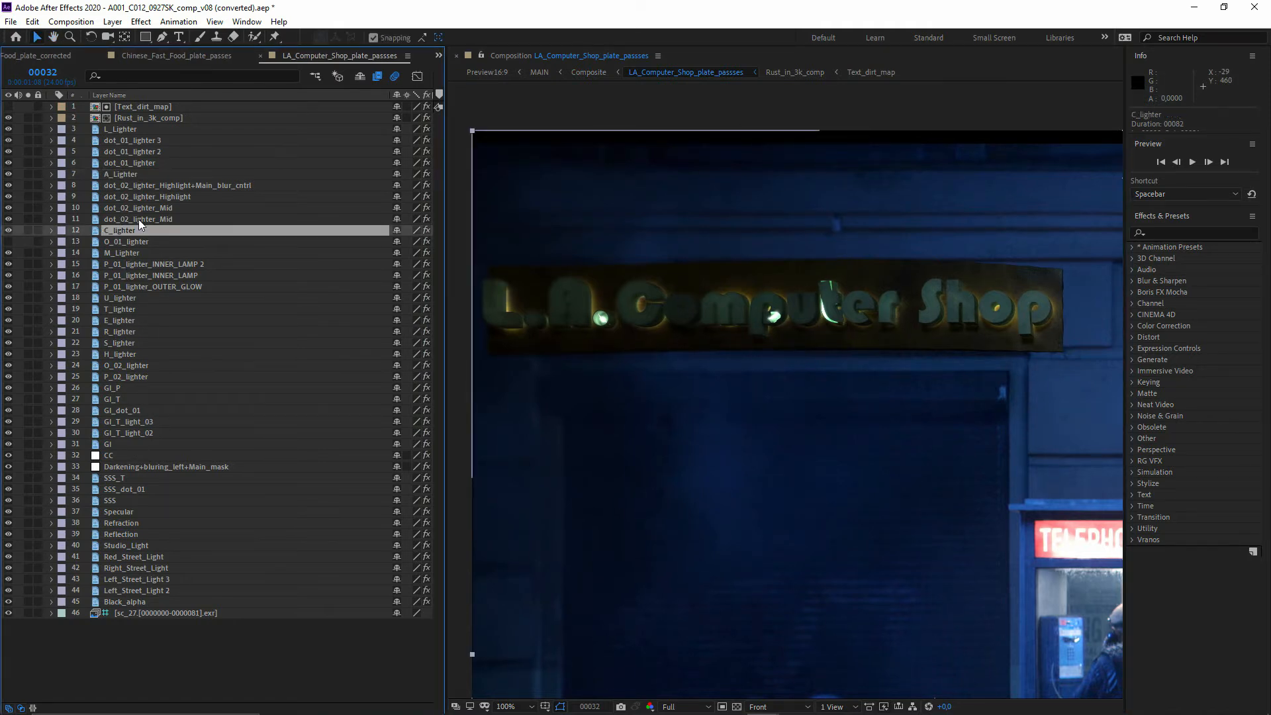
left_click(126, 178)
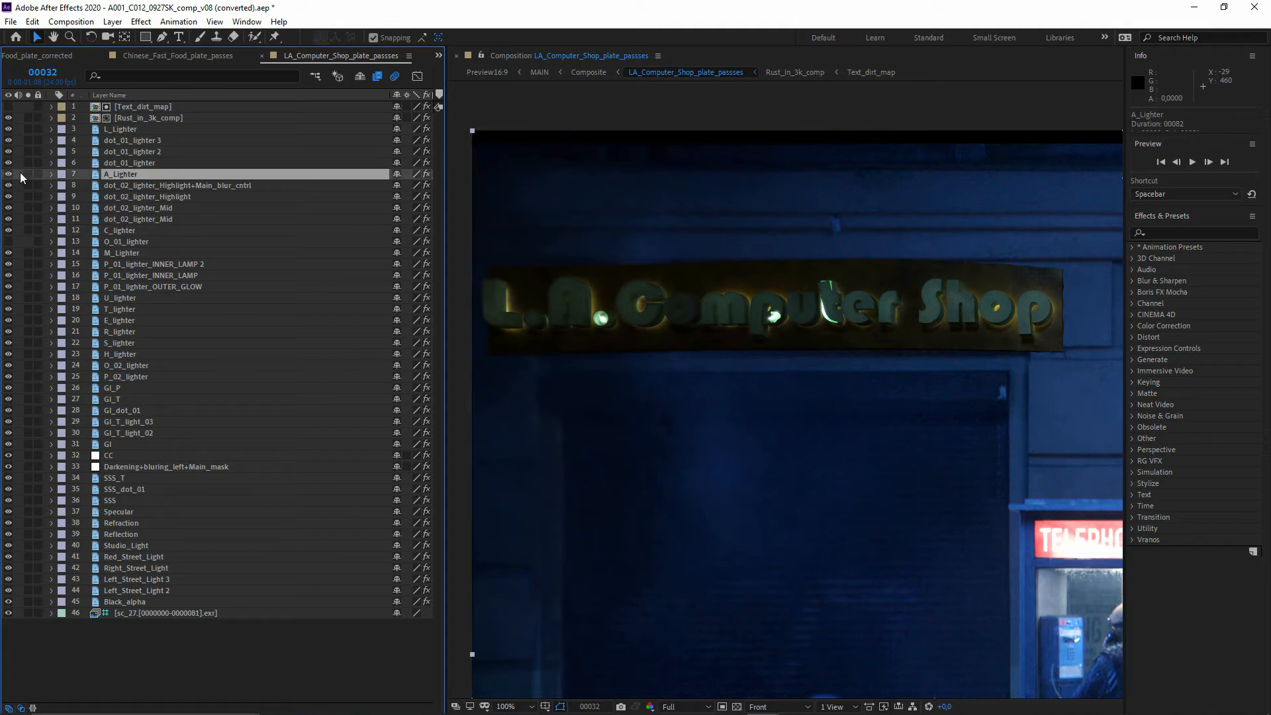
Step: Solo all visible render pass layers of the computer shop sign, from the EXR background up to Rust_in_3k_comp
left_click(113, 512)
left_click_drag(28, 613, 28, 557)
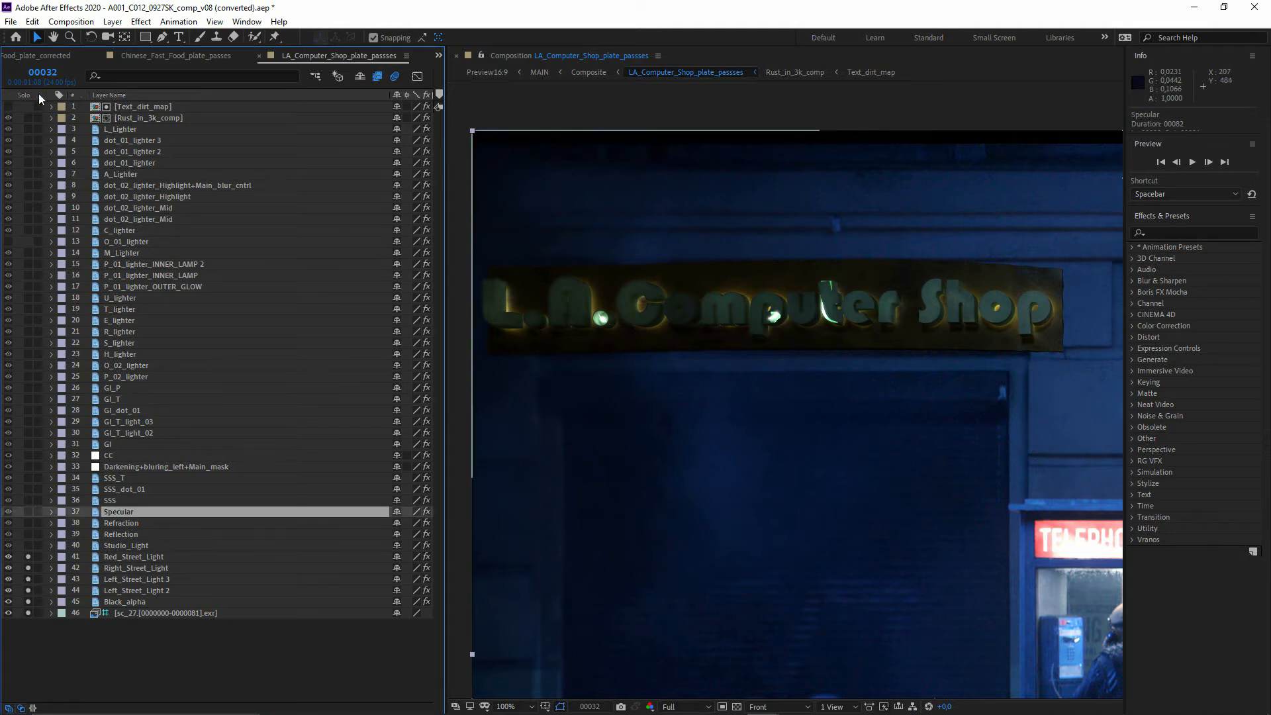
left_click_drag(29, 433, 21, 531)
left_click_drag(22, 531, 24, 546)
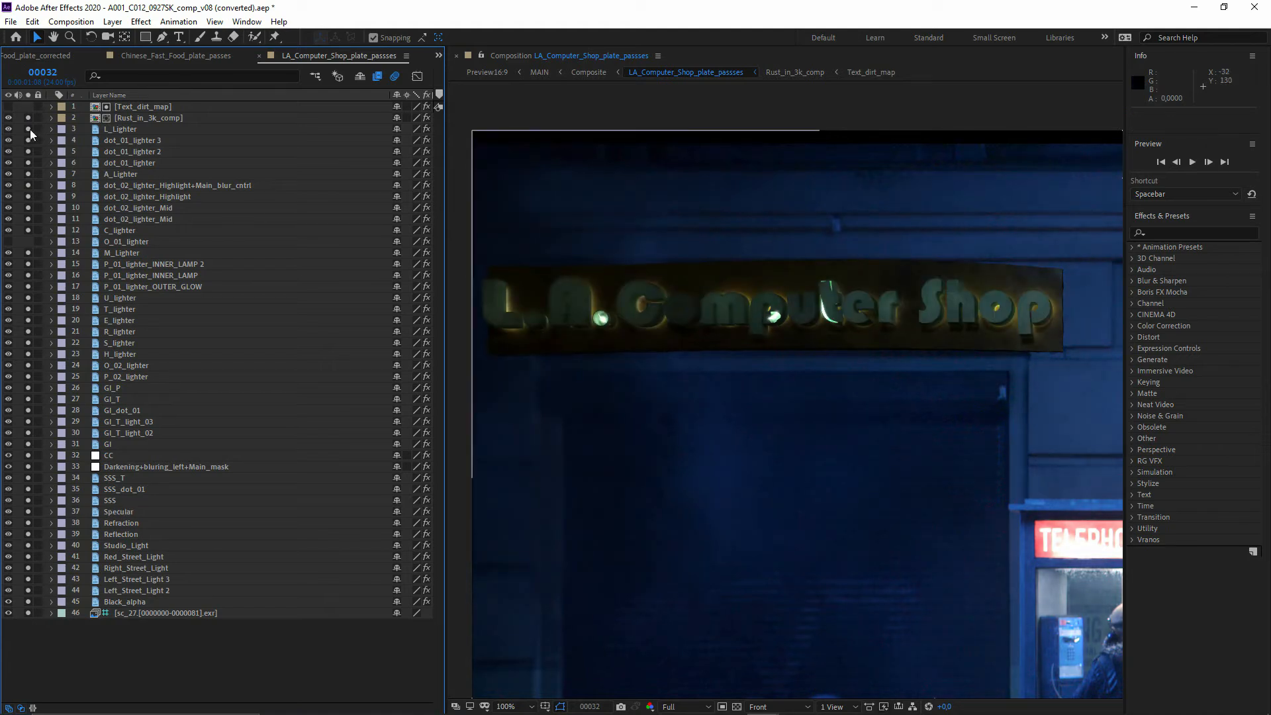
Step: Drop L_Lighter and GI from the soloed layers to compare the sign's lighting, then end solo for all layers
left_click(27, 130)
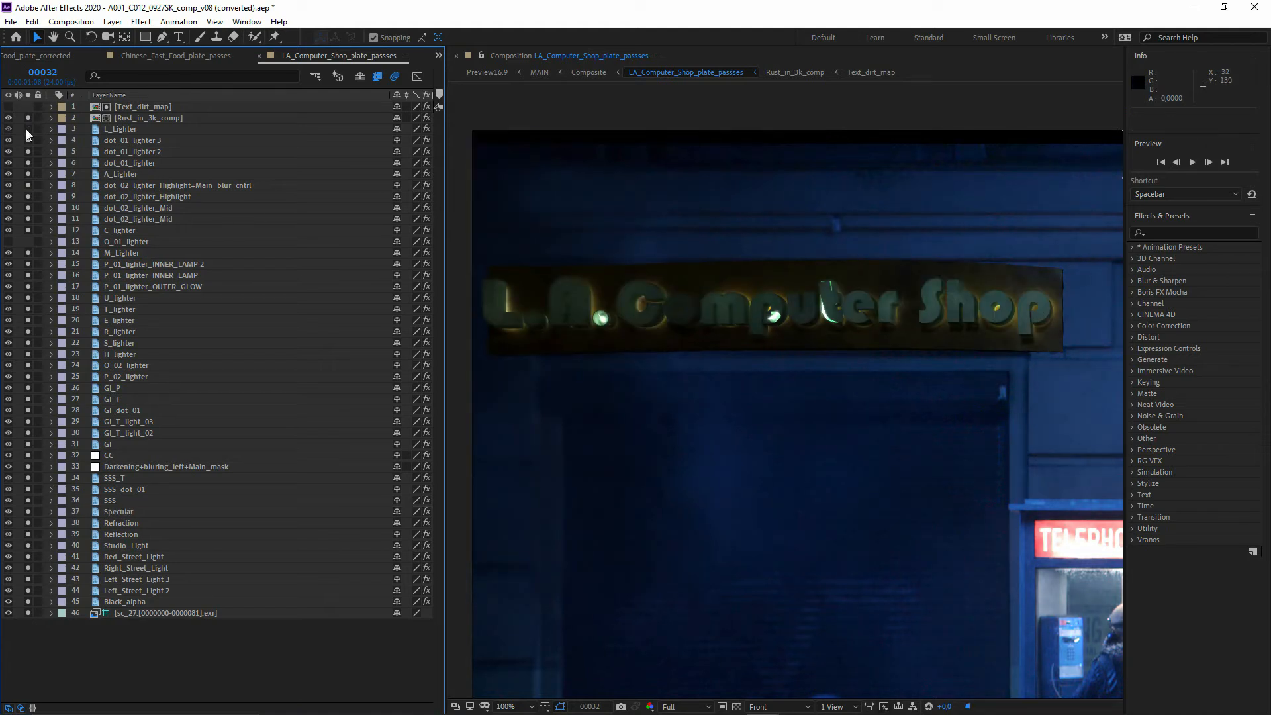
left_click(26, 131)
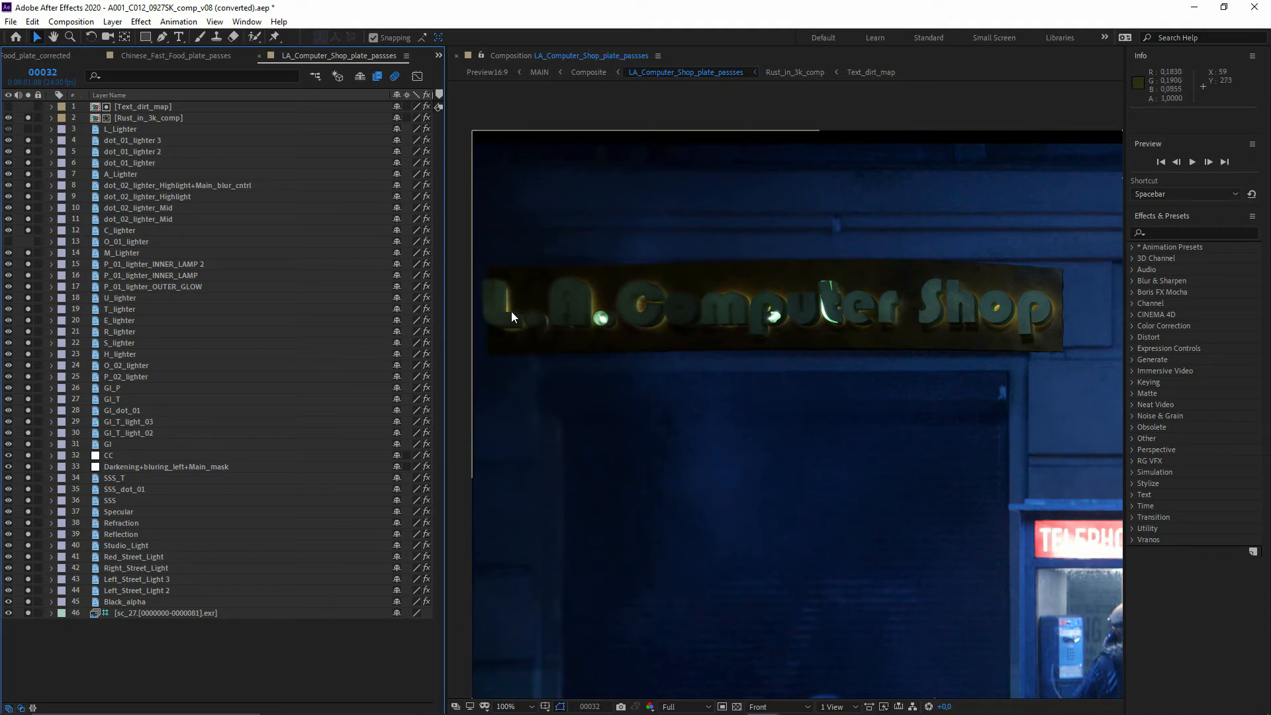
left_click(28, 444)
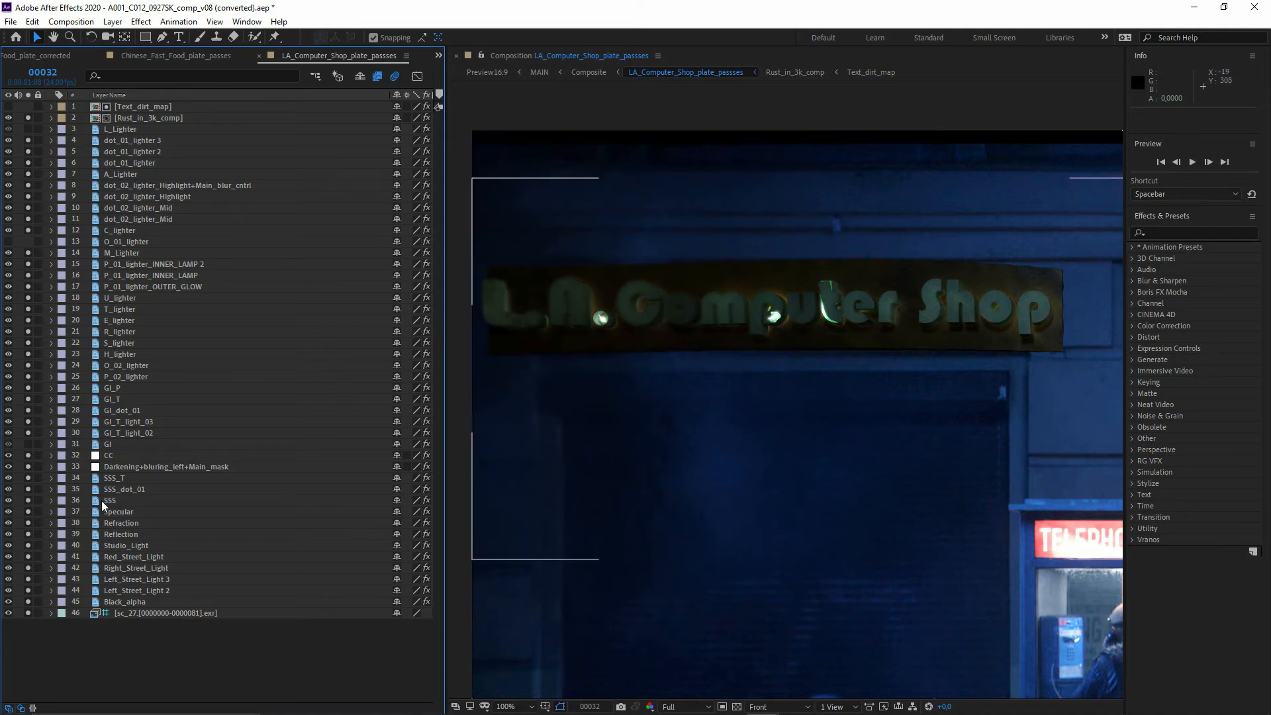
left_click(29, 534)
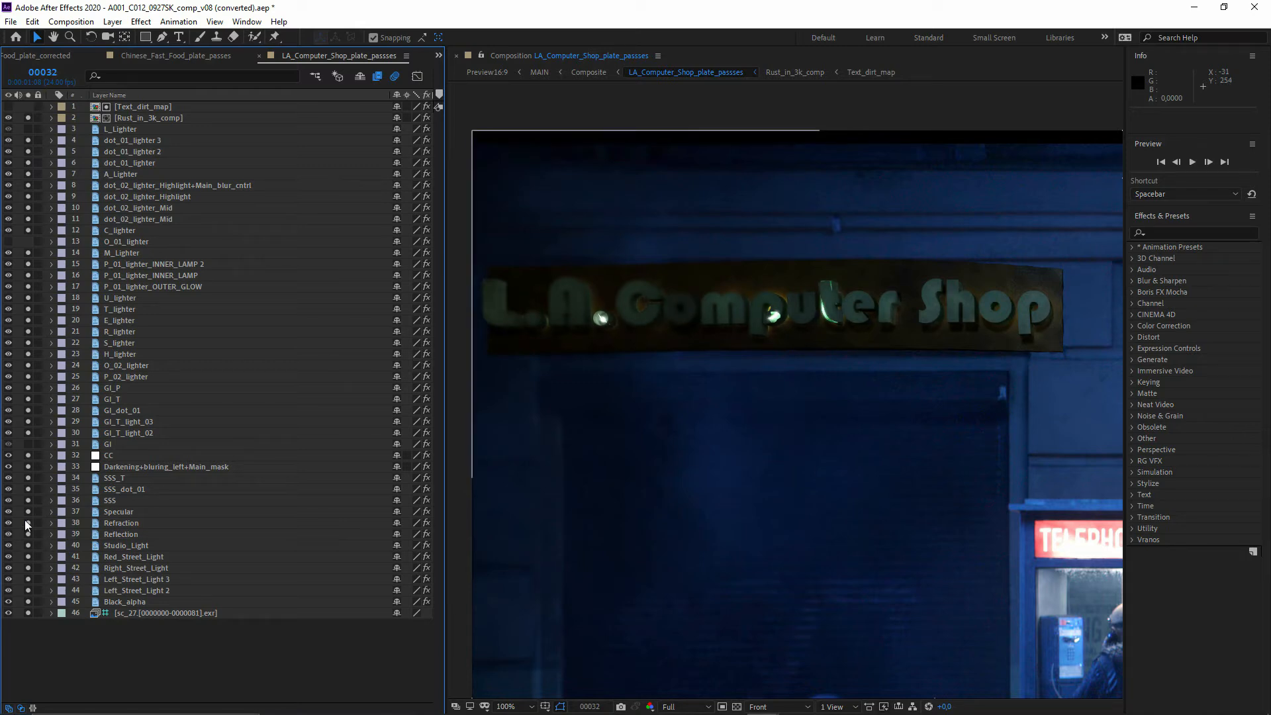
left_click(196, 301)
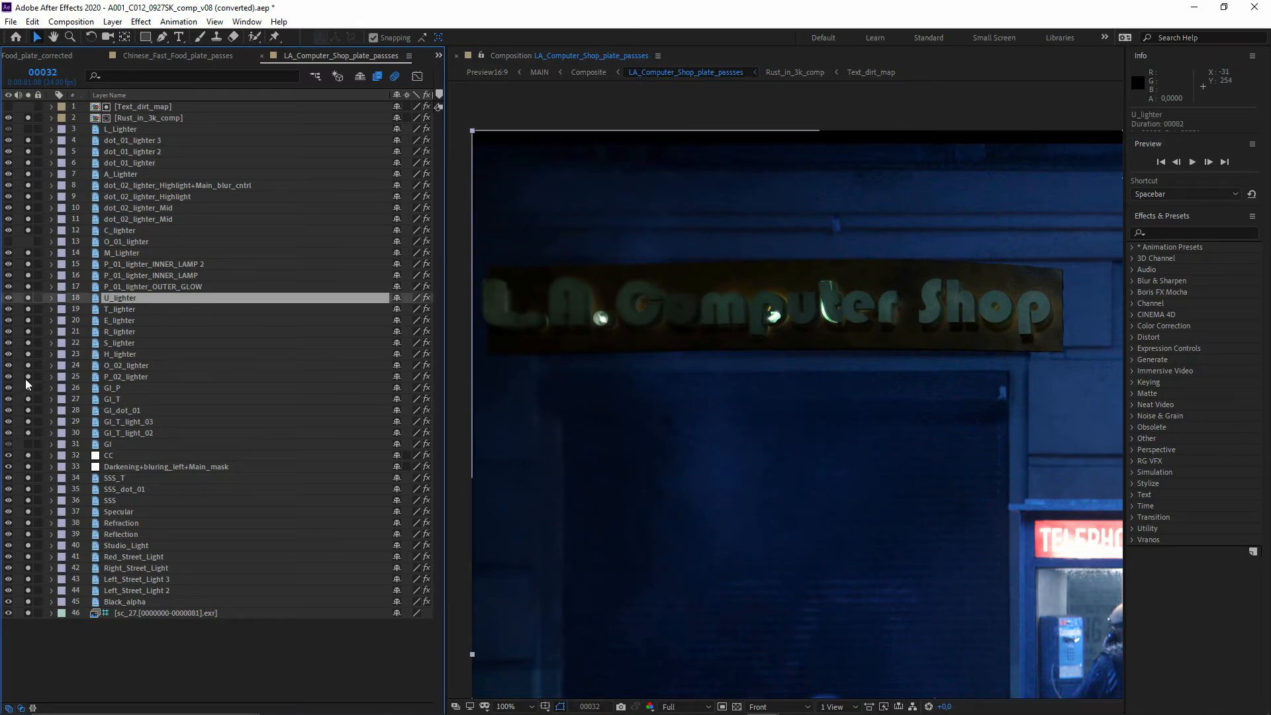
key("ctrl+a")
left_click(27, 377)
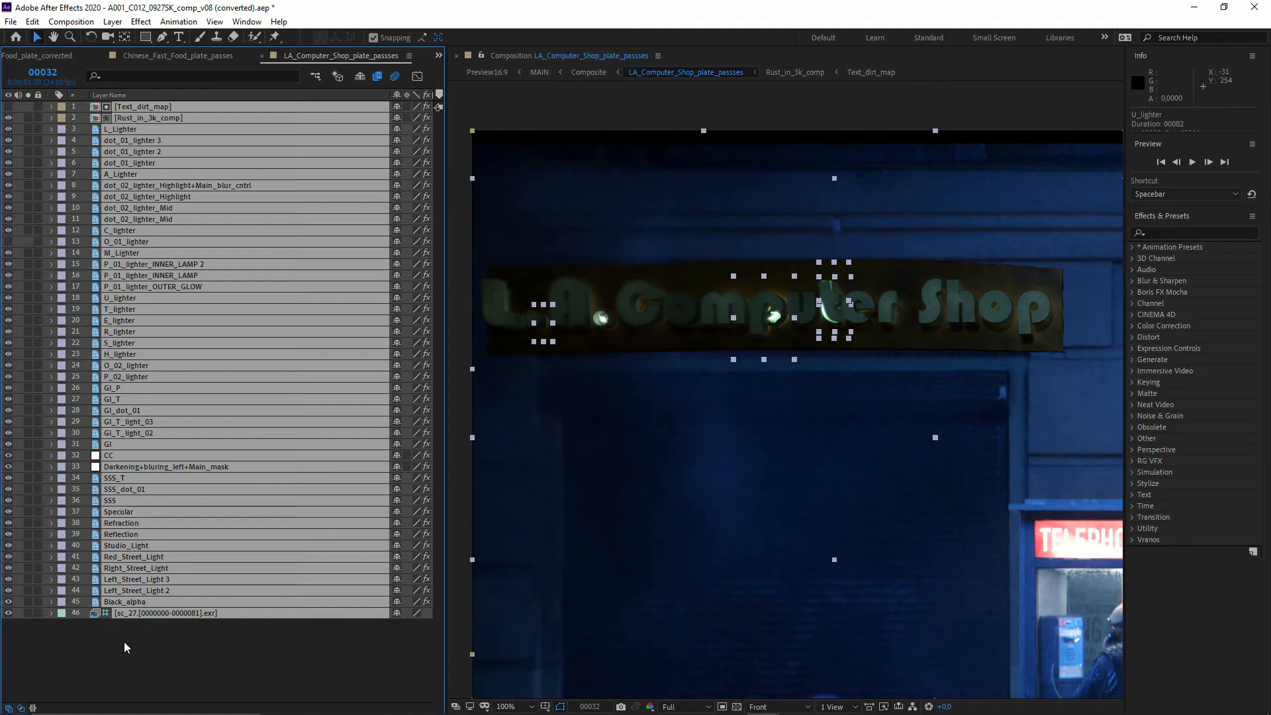
left_click(124, 641)
Step: End the Refraction layer's solo, hide that layer and reset the preview exposure
left_click(114, 522)
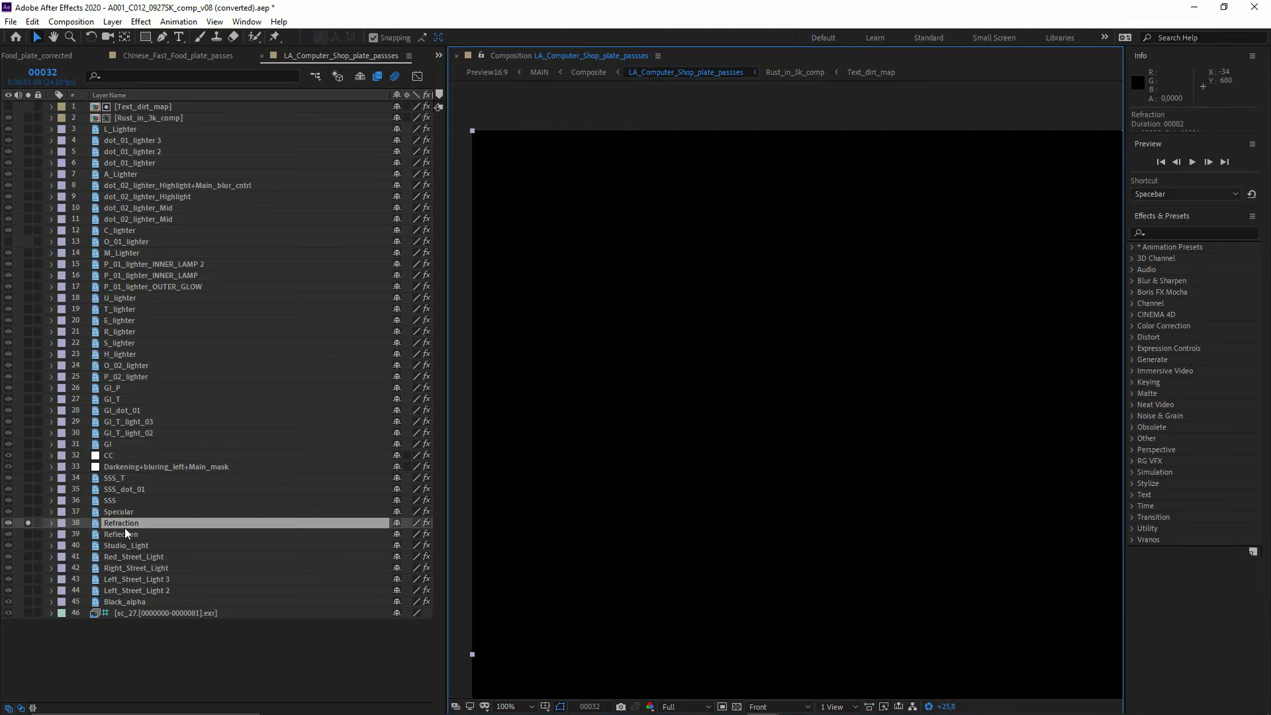
left_click(27, 522)
left_click(9, 523)
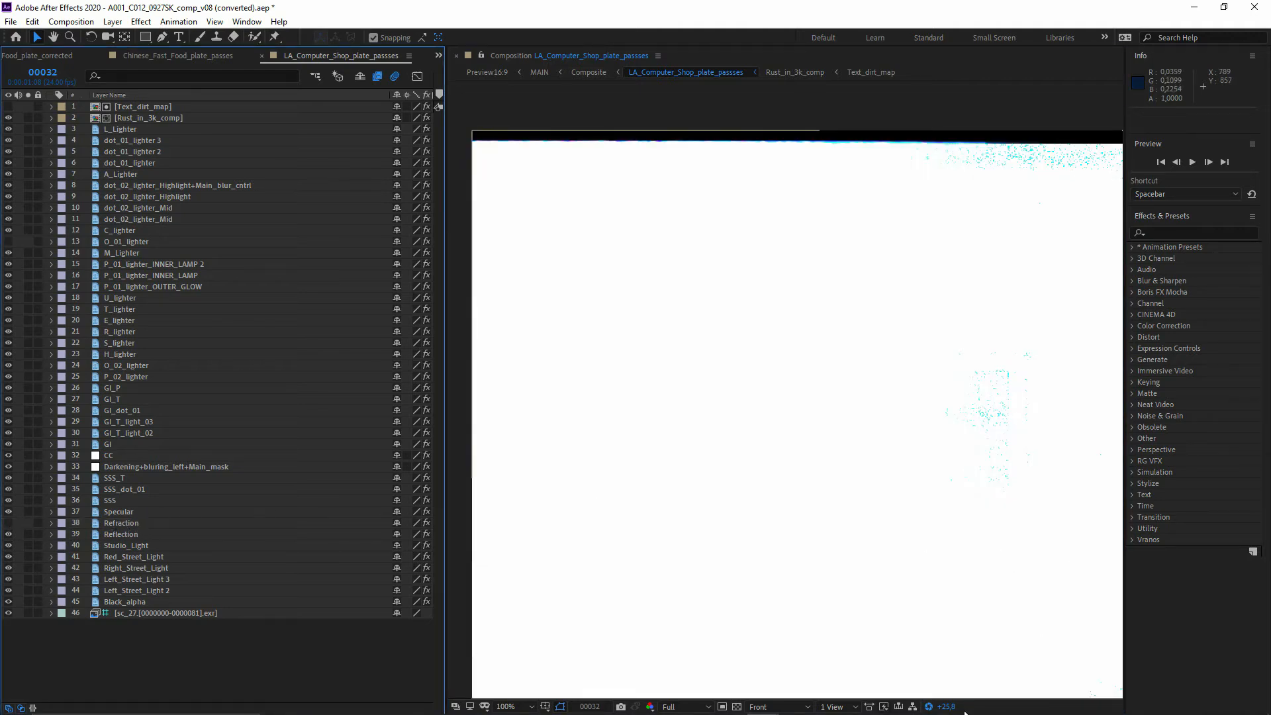
left_click(929, 706)
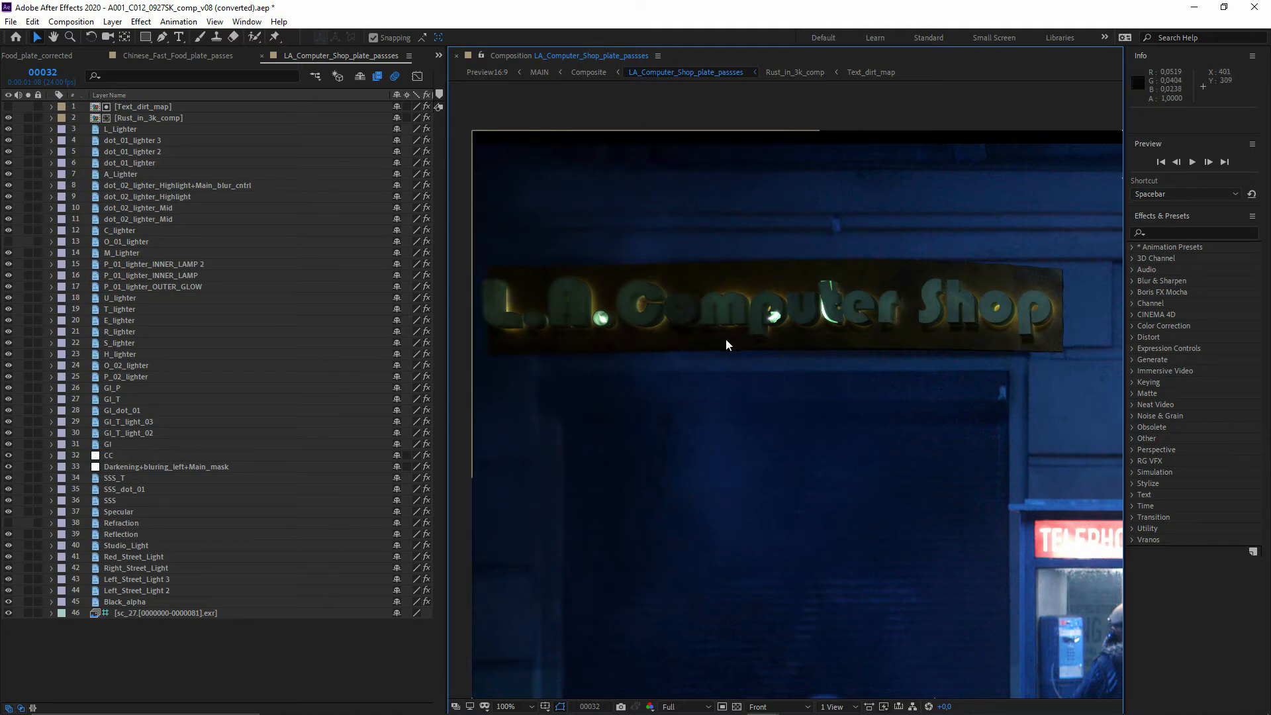
Step: Duplicate the S_lighter layer seven times to intensify the light behind the letter S
left_click(52, 343)
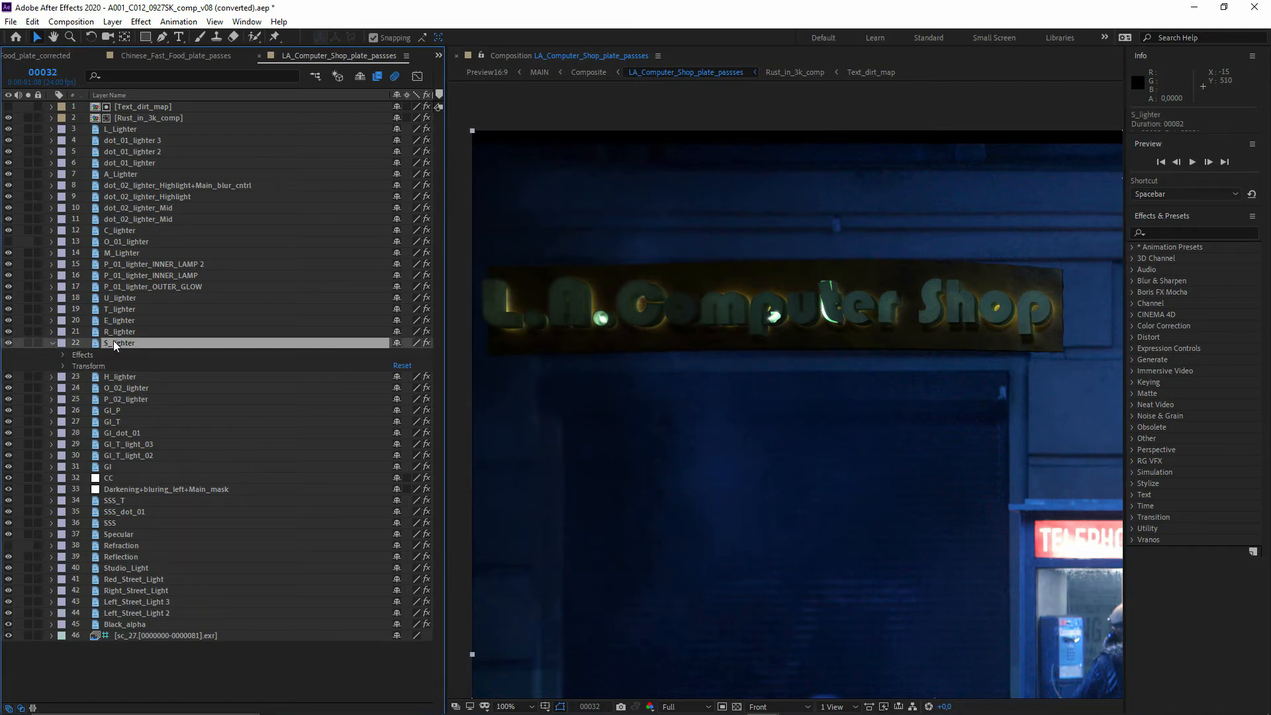
key("ctrl+d")
key("ctrl+d")
key("ctrl+d")
key("ctrl+d")
key("ctrl+d")
key("ctrl+d")
key("ctrl+d")
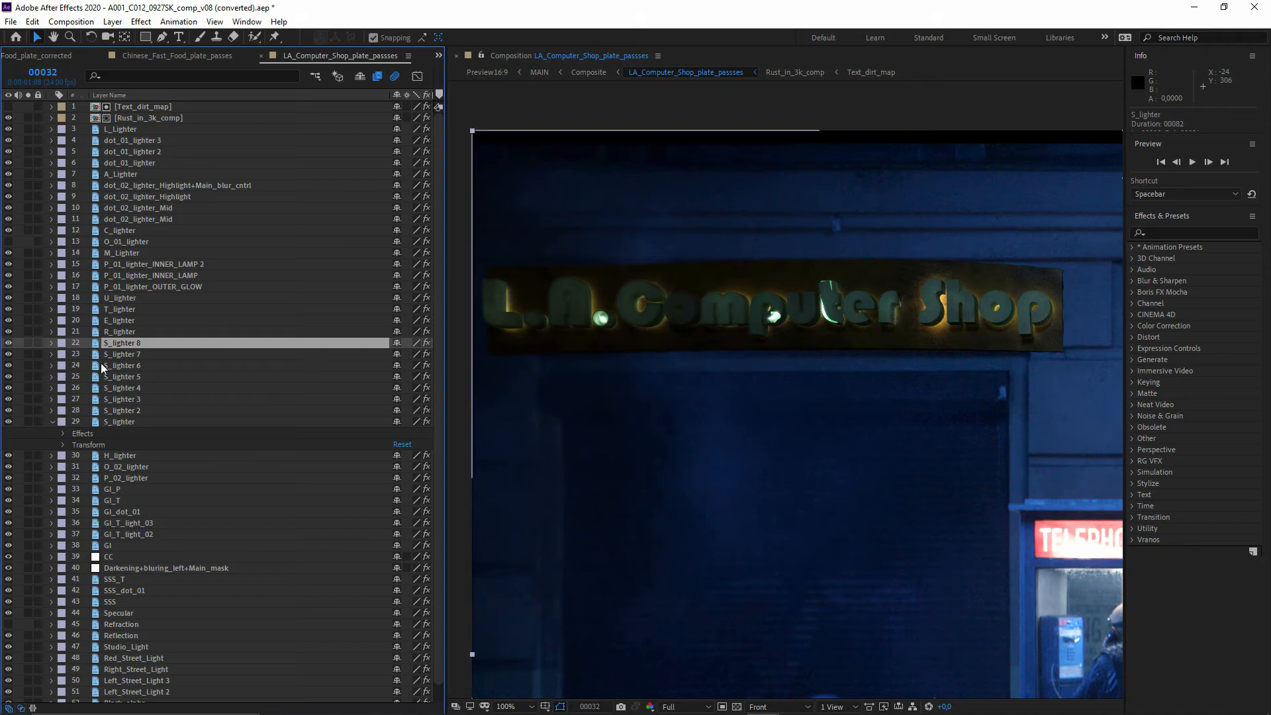
Step: Undo the seven S_lighter duplications and collapse the layer's properties
key("ctrl+z")
key("ctrl+z")
key("ctrl+z")
key("ctrl+z")
key("ctrl+z")
key("ctrl+z")
key("ctrl+z")
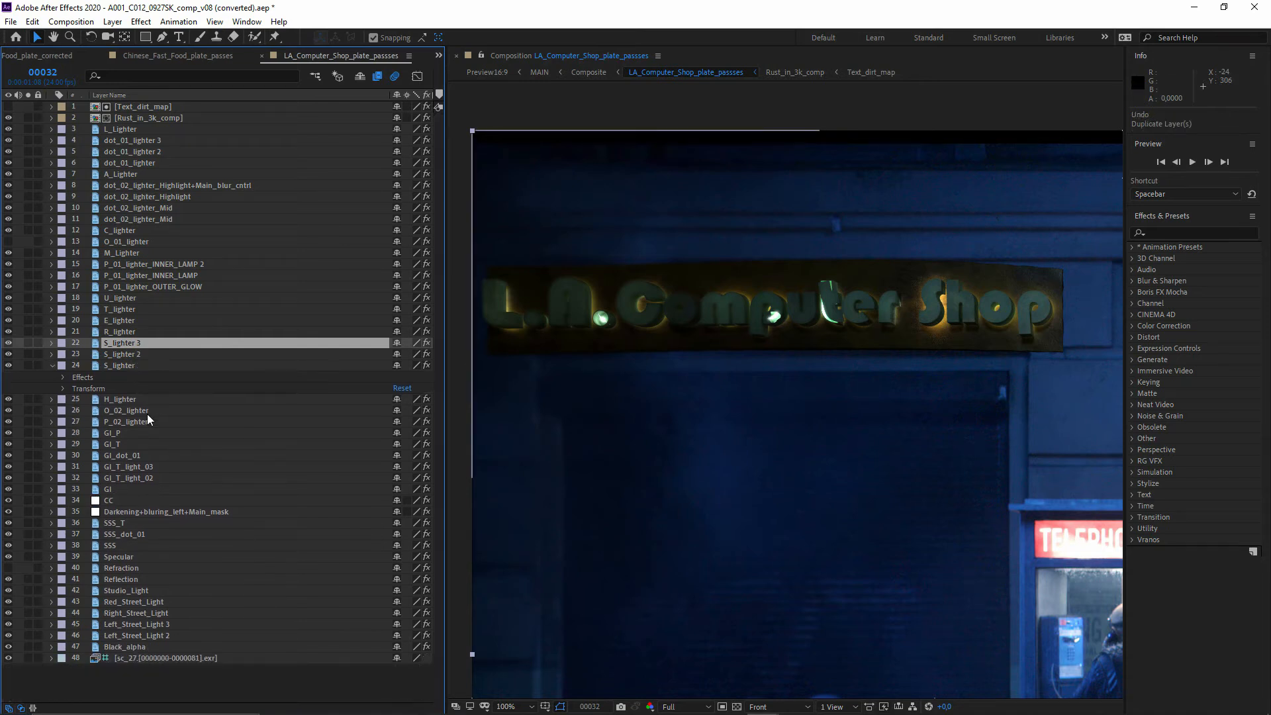
left_click(51, 343)
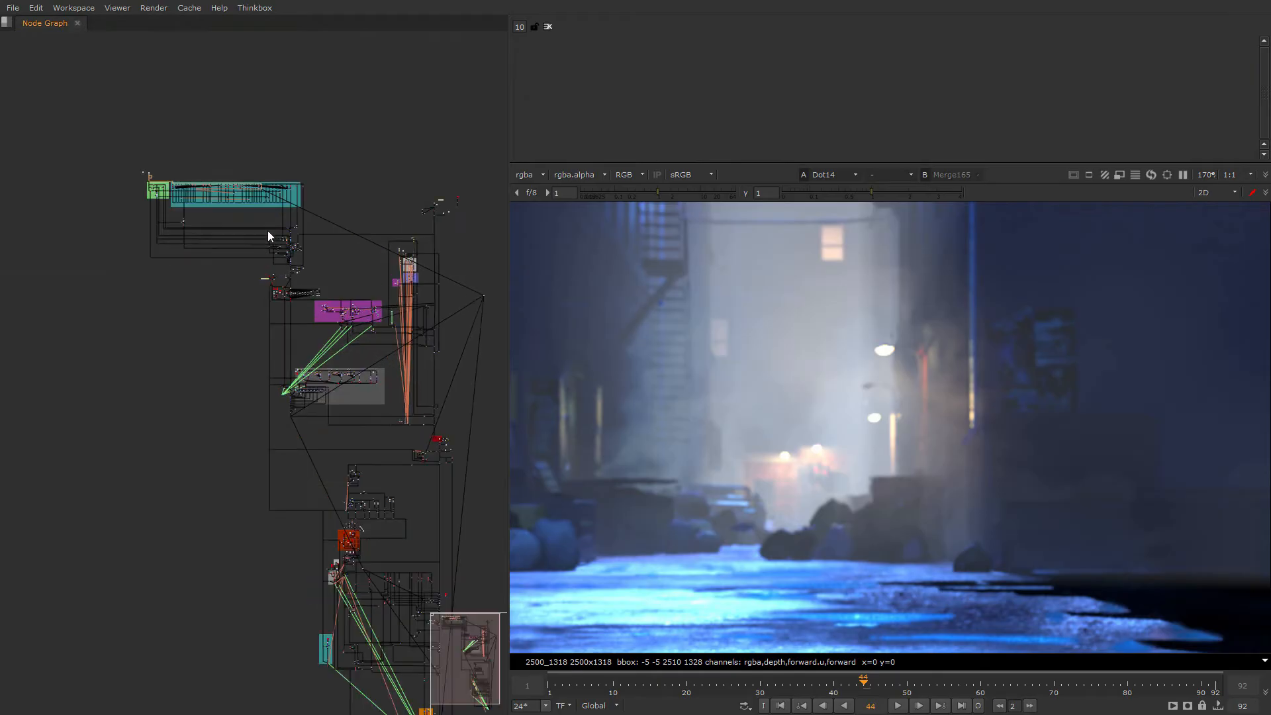
Step: In Nuke, set Multiply9 under Street_light_spec_02 to 0, try 0.102 as well, and reset its value
scroll(272, 227, "up", 10)
double_click(347, 264)
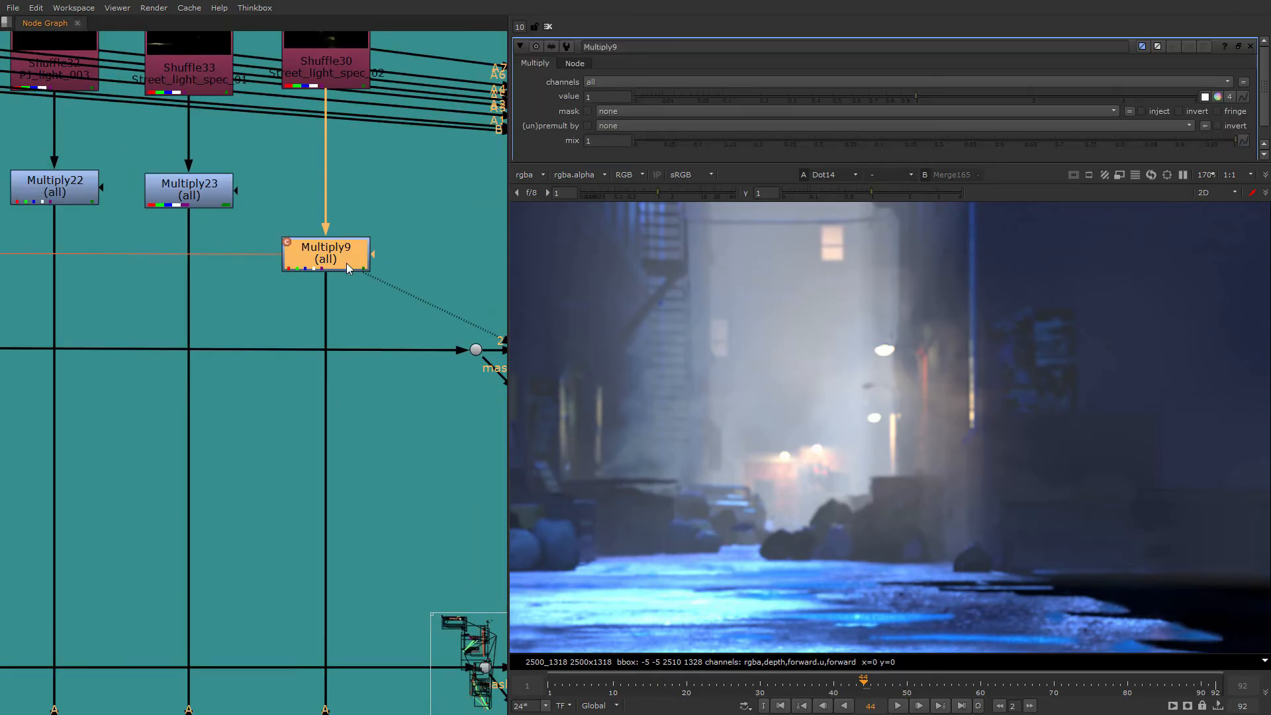
left_click_drag(740, 99, 578, 99)
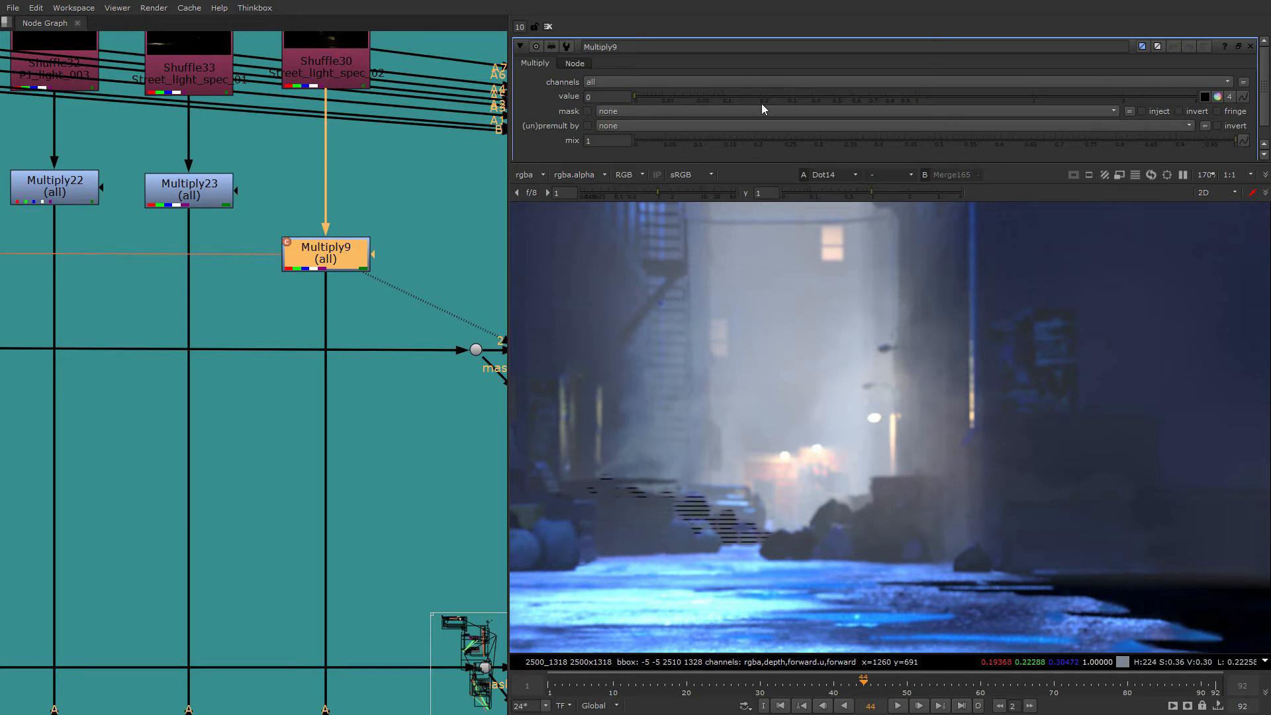
left_click(724, 98)
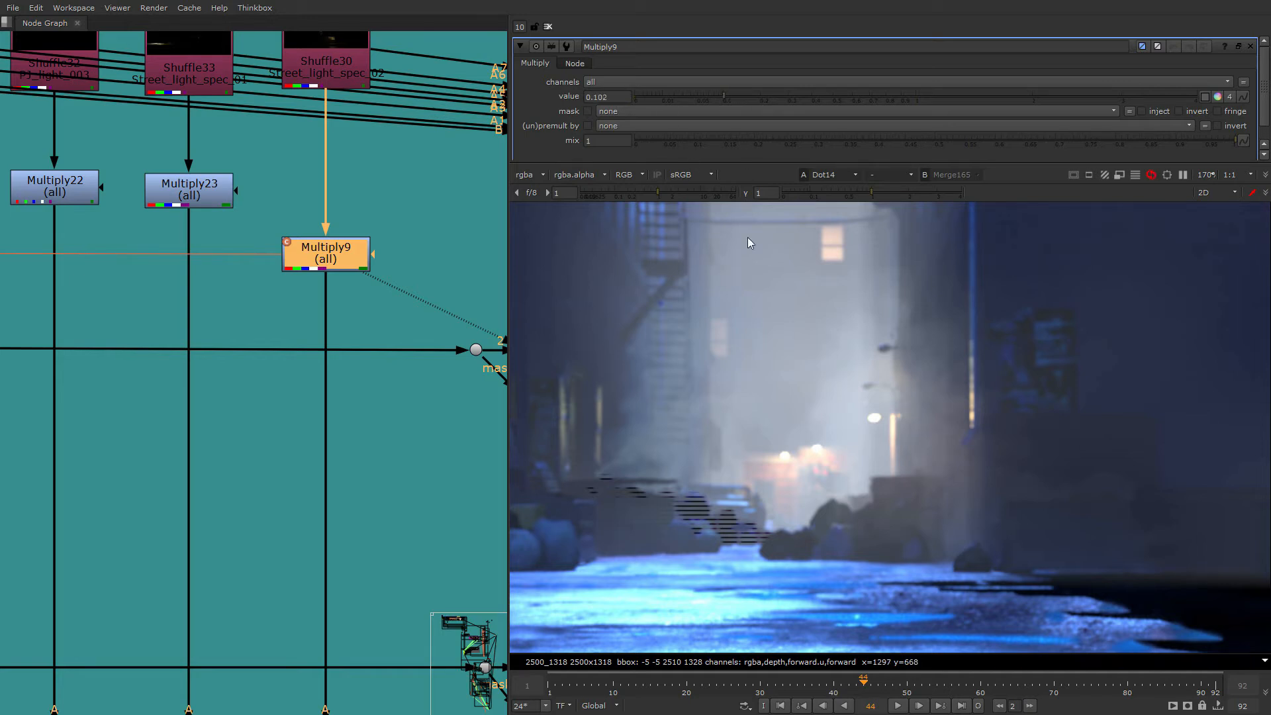
left_click(752, 97, "ctrl")
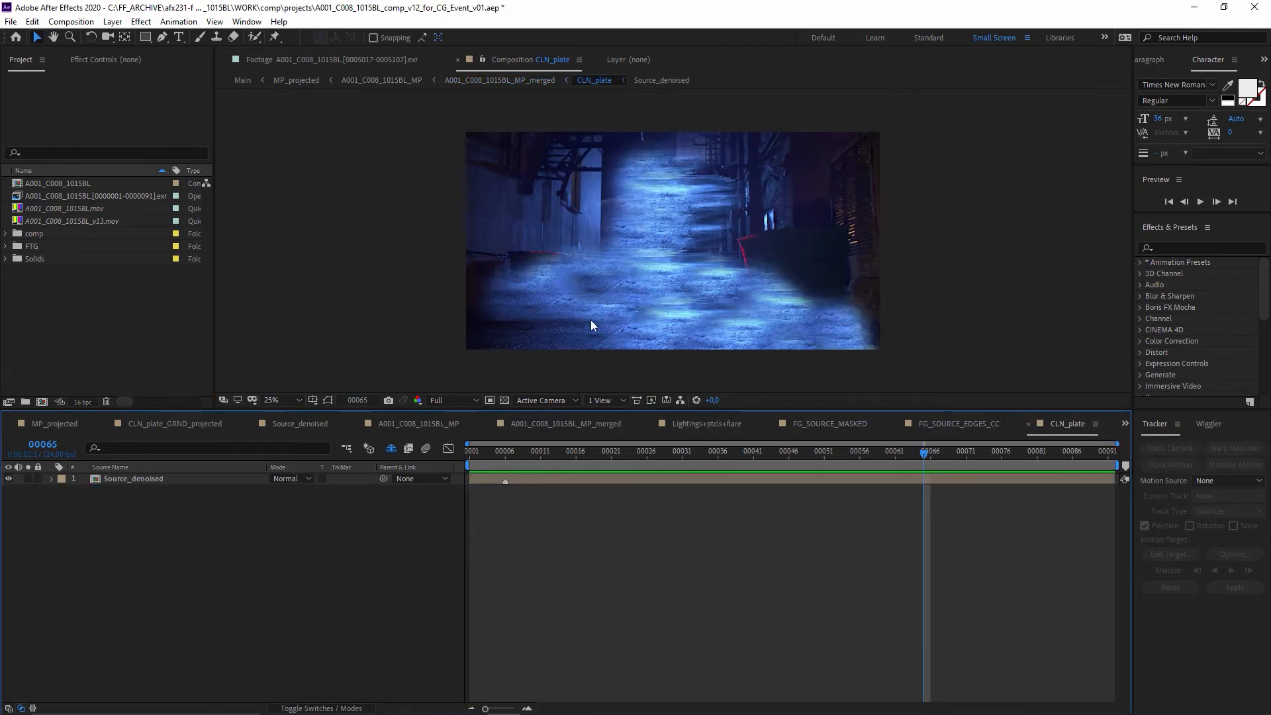
Step: In After Effects, open the A001_C008_1015BL_MP_merged composition, select the SHDWS layer and look through the layers above it
left_click(484, 80)
left_click(27, 580)
scroll(119, 585, "up", 2)
left_click(130, 581)
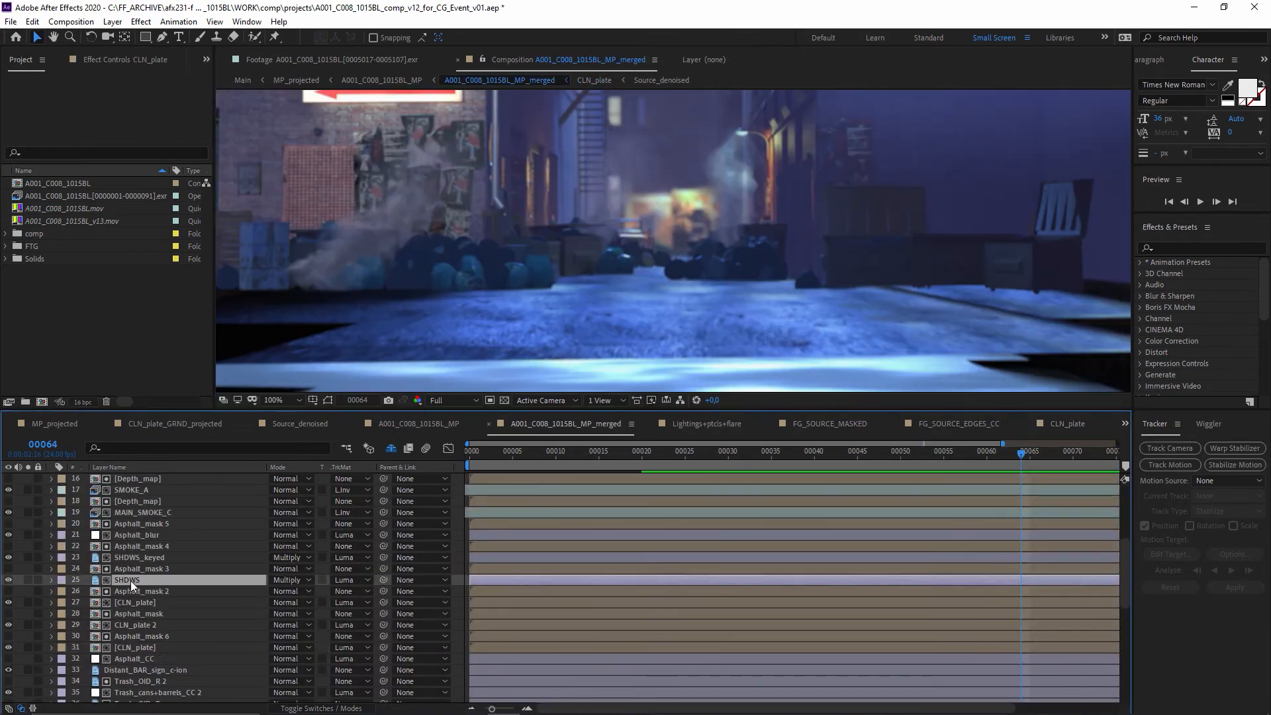
scroll(122, 599, "up", 2)
left_click(144, 570)
scroll(142, 556, "up", 3)
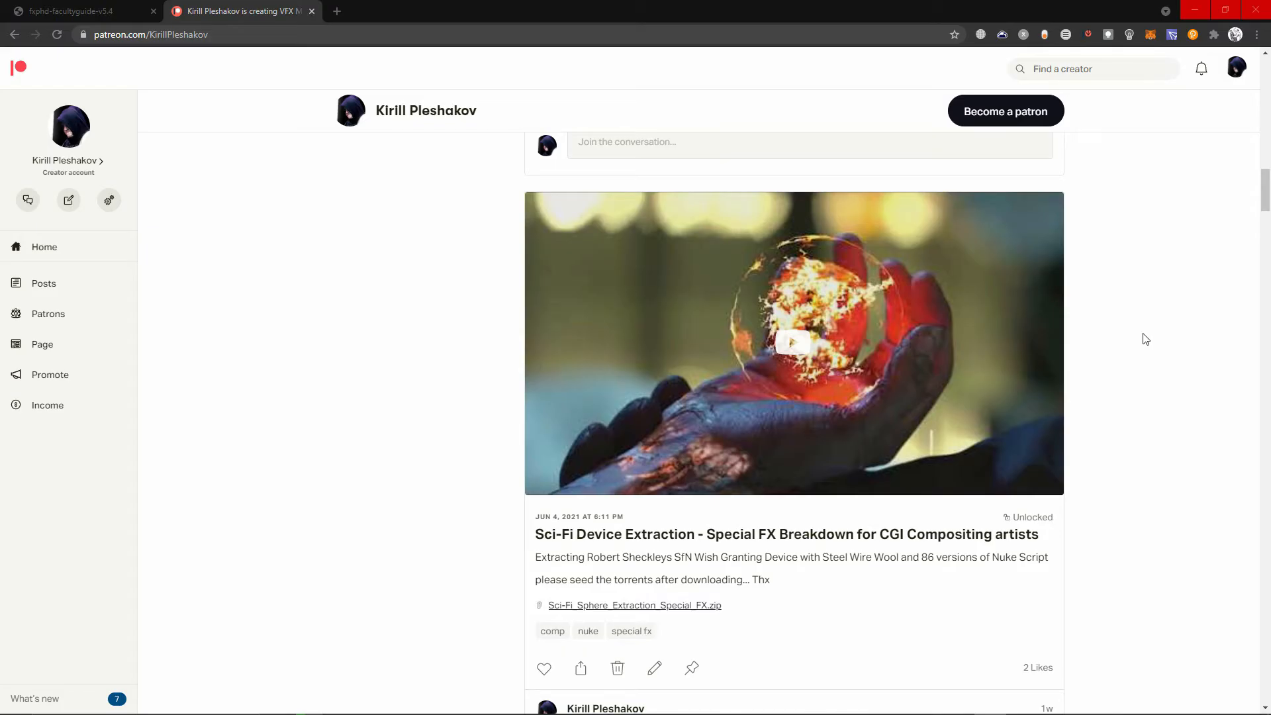
Step: In the browser, look through the creator's Patreon posts on compositing master classes and special effects breakdowns
scroll(1146, 339, "down", 20)
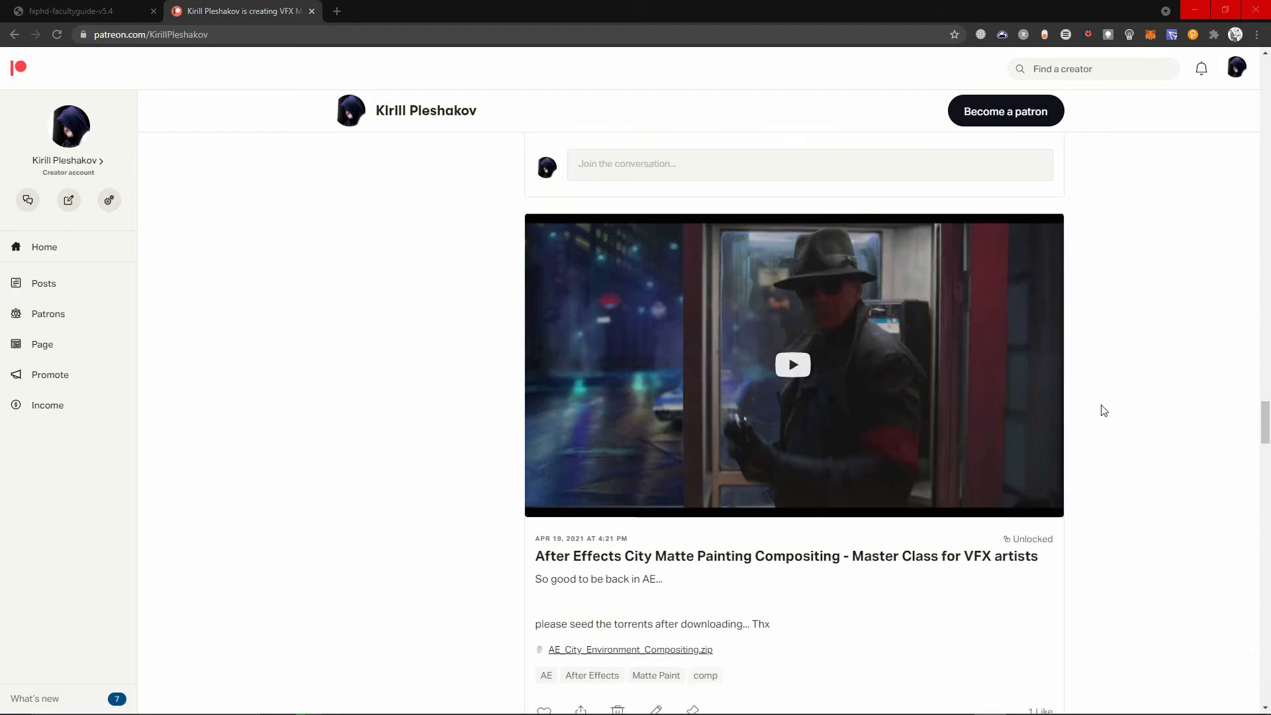
scroll(1132, 423, "down", 1)
scroll(433, 519, "down", 10)
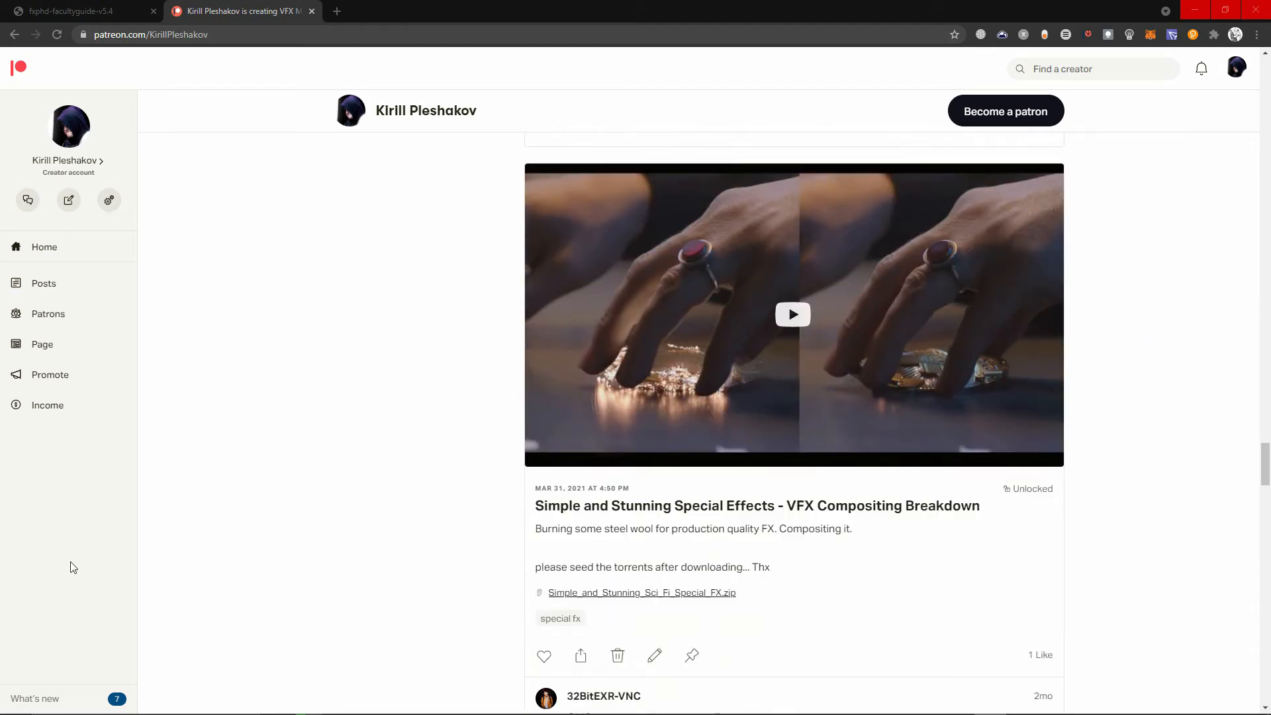
Step: Switch from the browser to After Effects, open the LA_Computer_Shop_plate_passses composition, and return to the full Composite frame
scroll(176, 585, "down", 1)
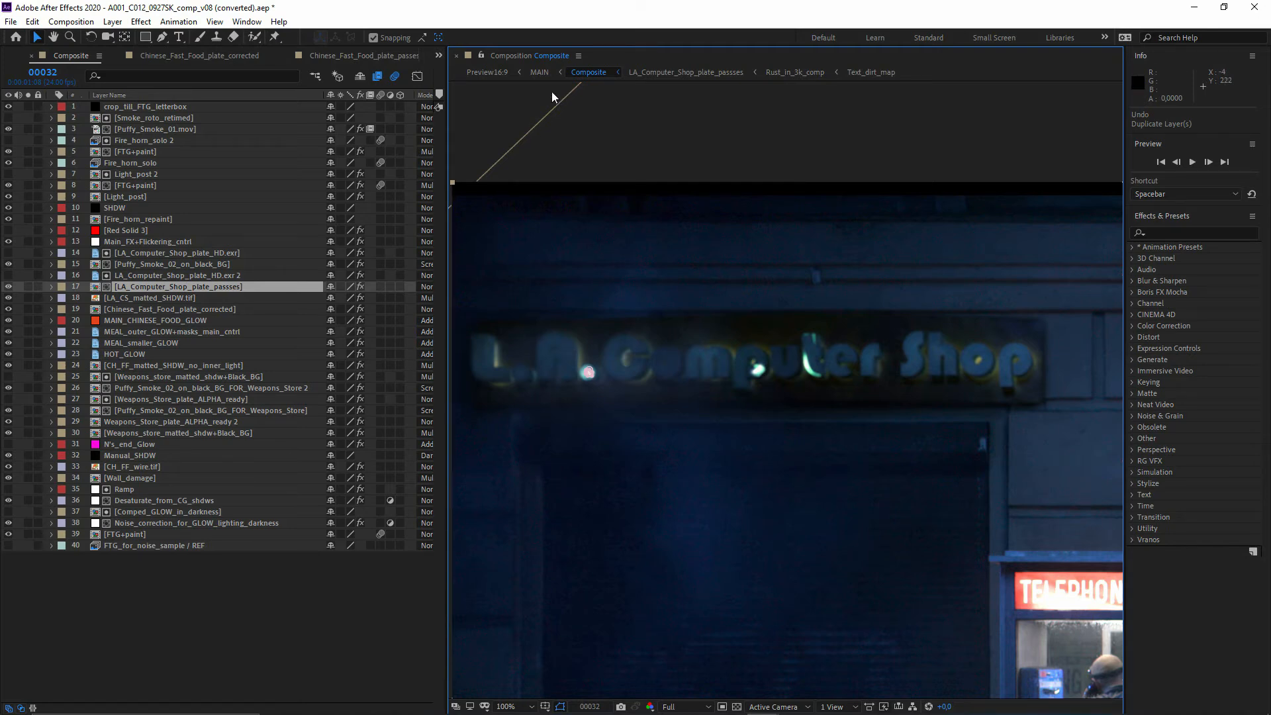
left_click(685, 73)
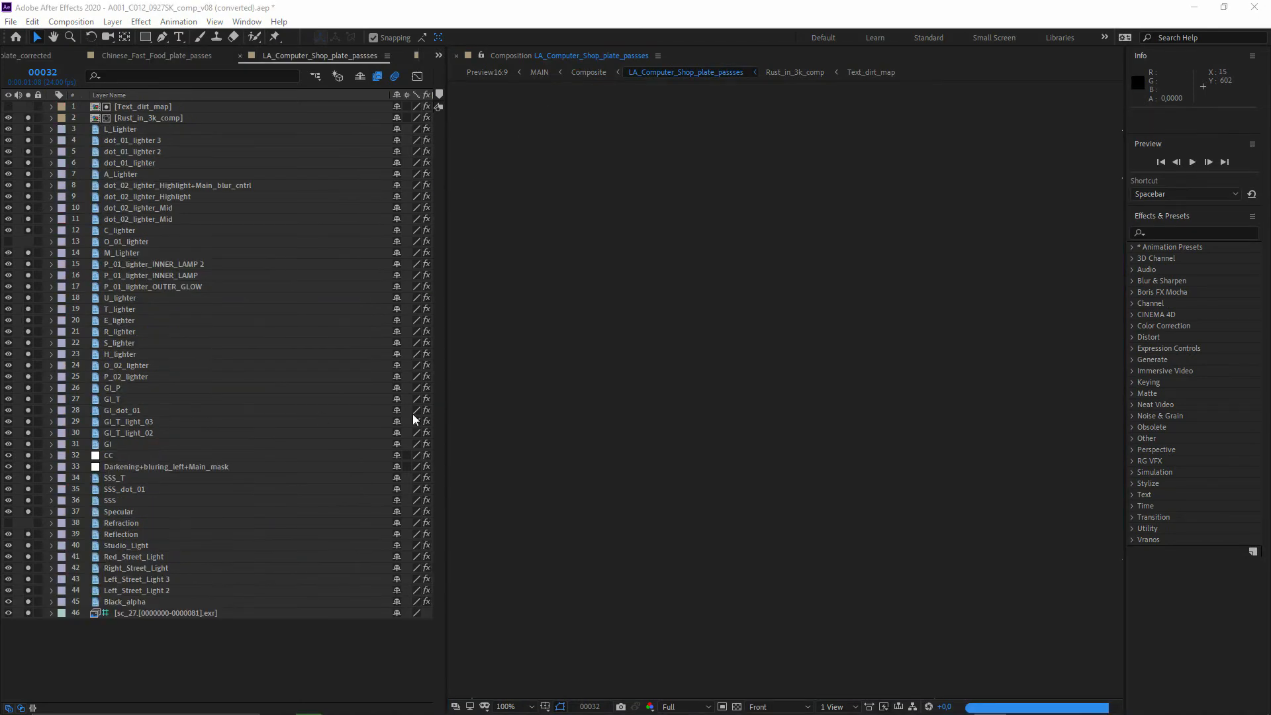
left_click(588, 72)
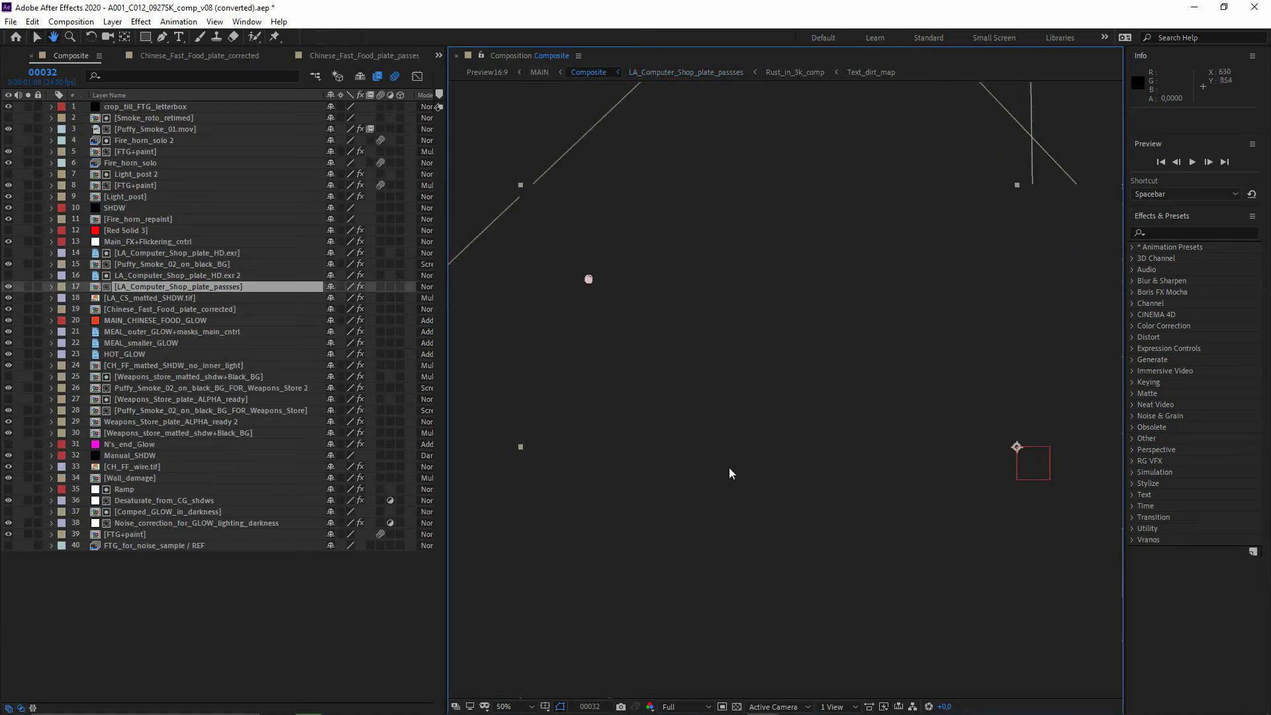
scroll(729, 468, "down", 1)
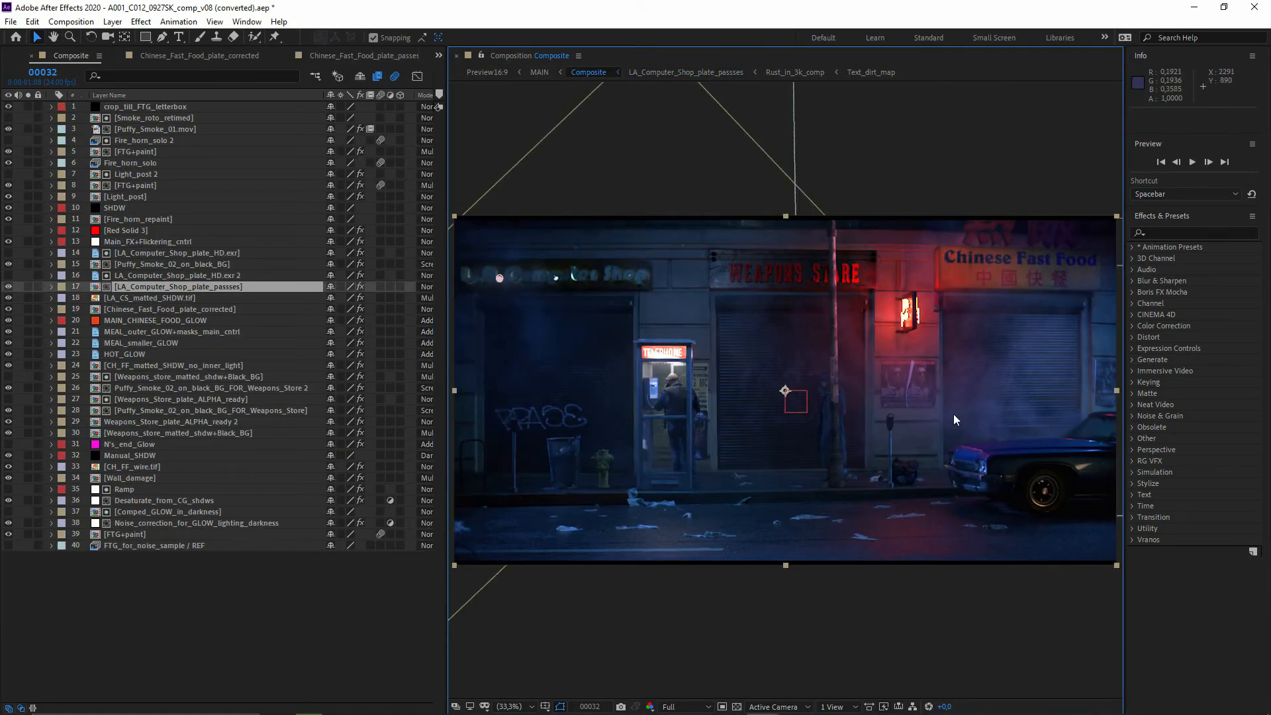
Step: Solo the bottom FTG+paint layer and the FTG_for_noise_sample / REF layer to compare the painted plate with the raw footage
left_click(17, 555)
left_click(27, 534)
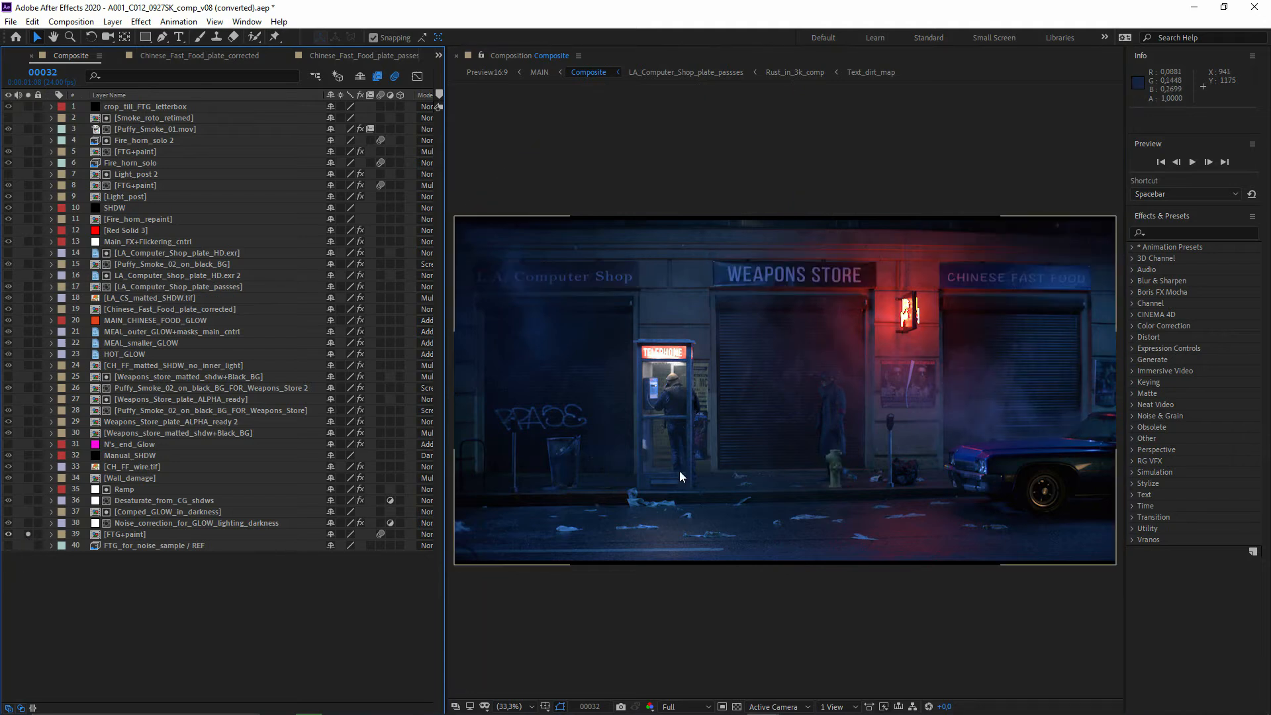
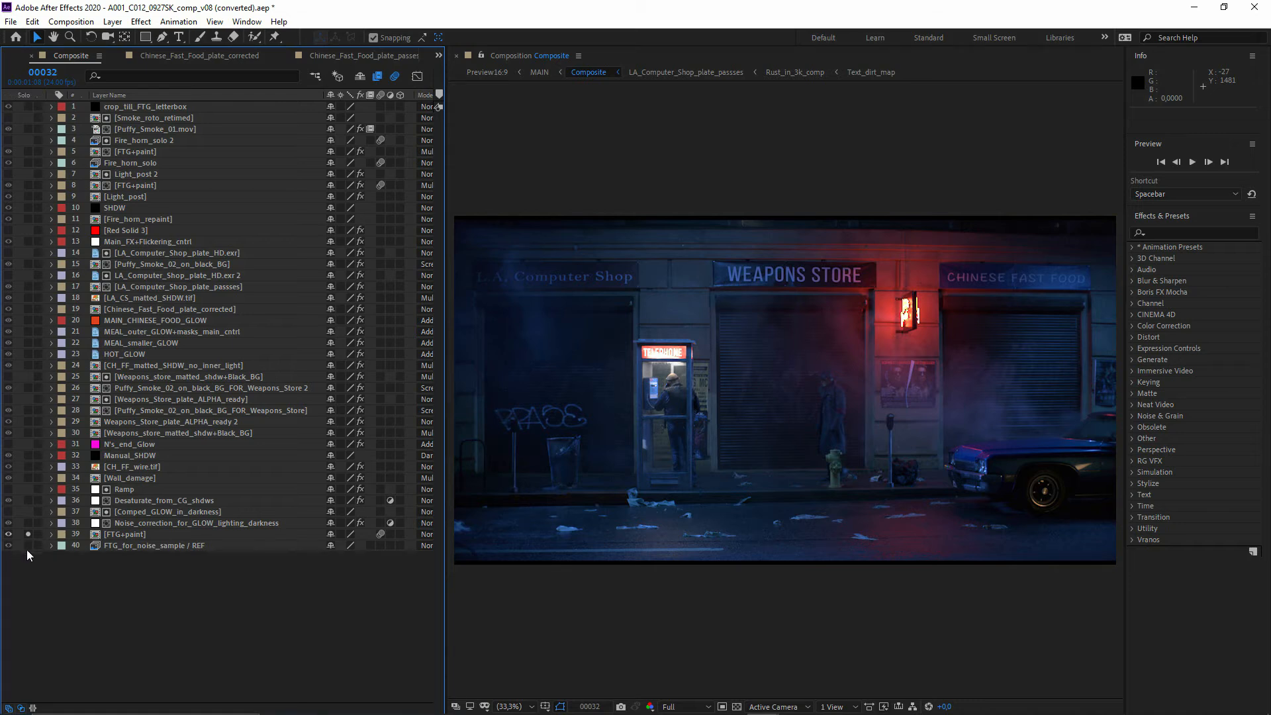
left_click(27, 547)
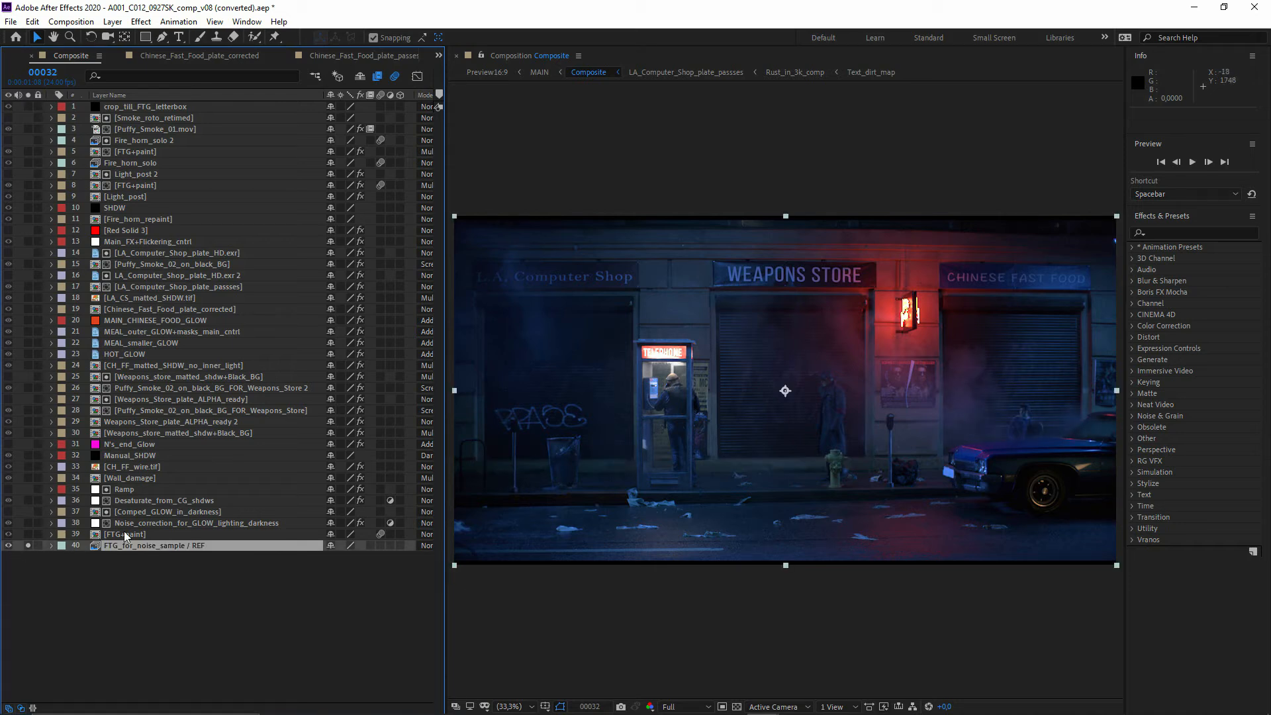
left_click(26, 533)
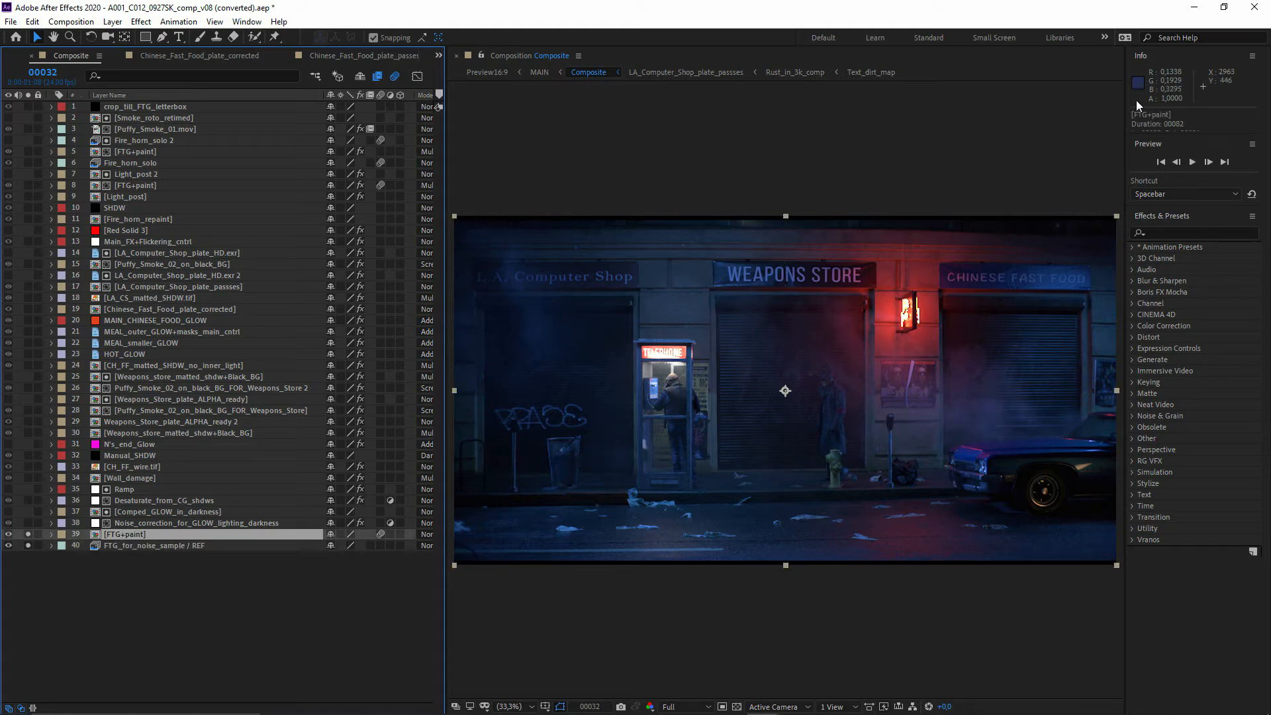
Step: Draw a large rectangular mask on the FTG+paint layer and move its vertical edge across the Weapons Store area
left_click(146, 37)
left_click_drag(568, 141, 331, 704)
key("v")
mouse_move(570, 579)
left_mouse_down()
mouse_move(491, 571)
mouse_move(645, 573)
mouse_move(786, 589)
mouse_move(786, 604)
mouse_move(760, 610)
mouse_move(879, 609)
left_mouse_up()
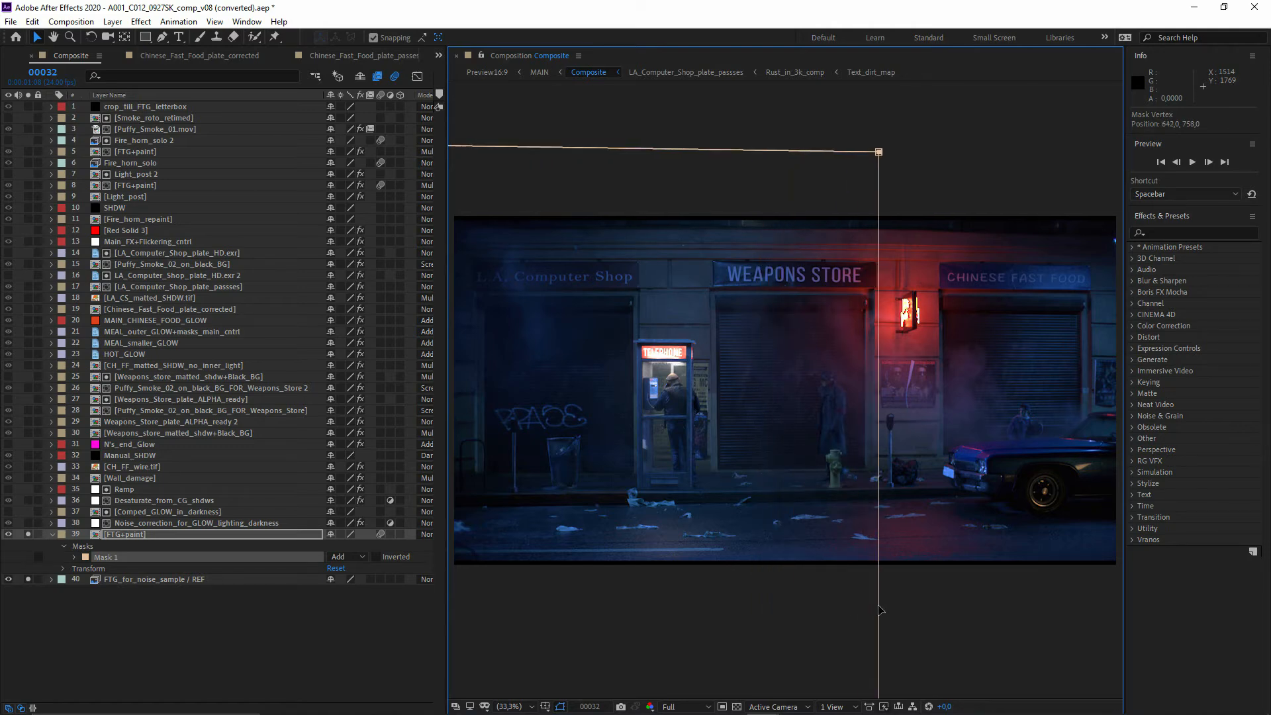
Step: Slide the mask edge over the shutter and walking man, advancing to frame 46, to compare the painted and raw plates
scroll(828, 508, "up", 3)
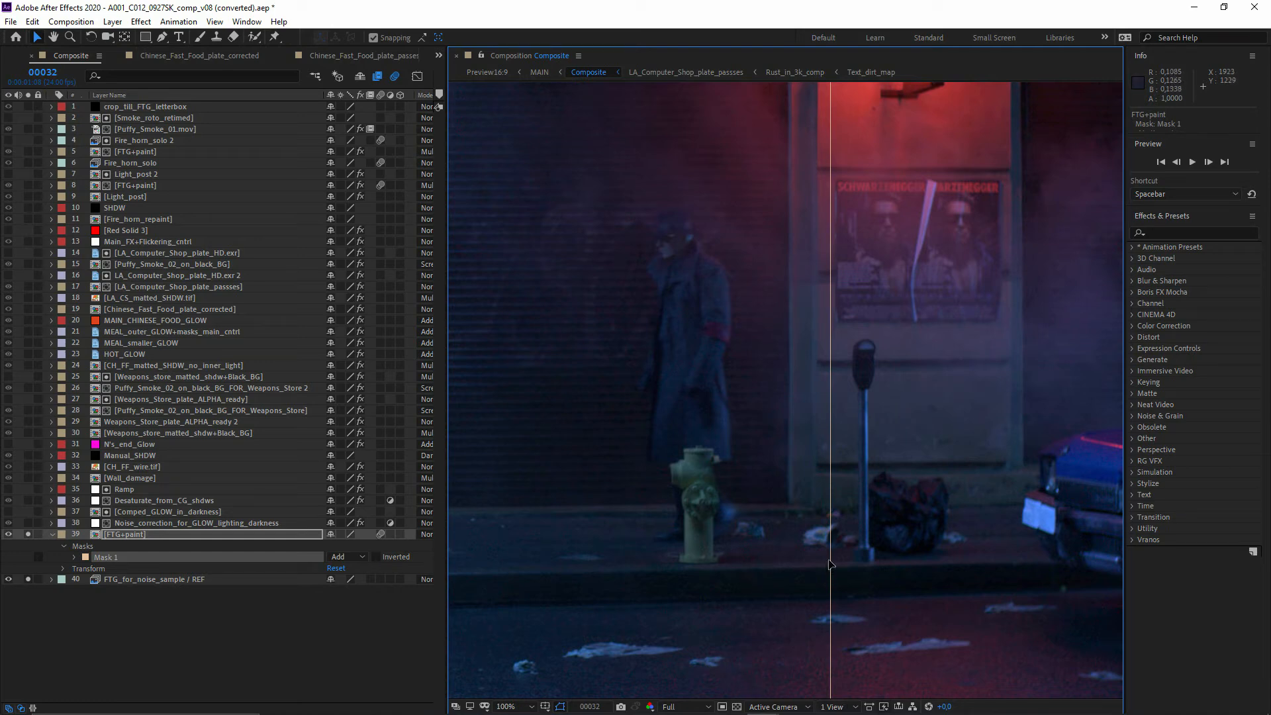
left_click_drag(830, 562, 616, 529)
scroll(728, 608, "down", 1)
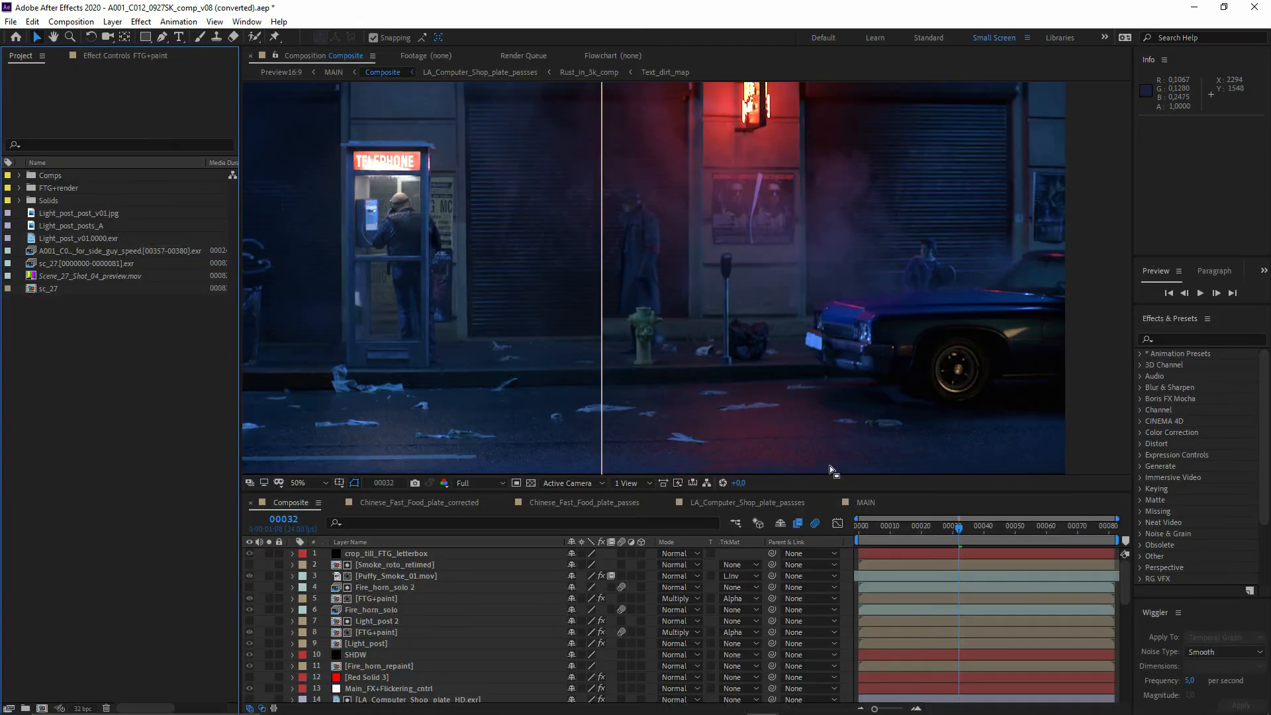
key("space")
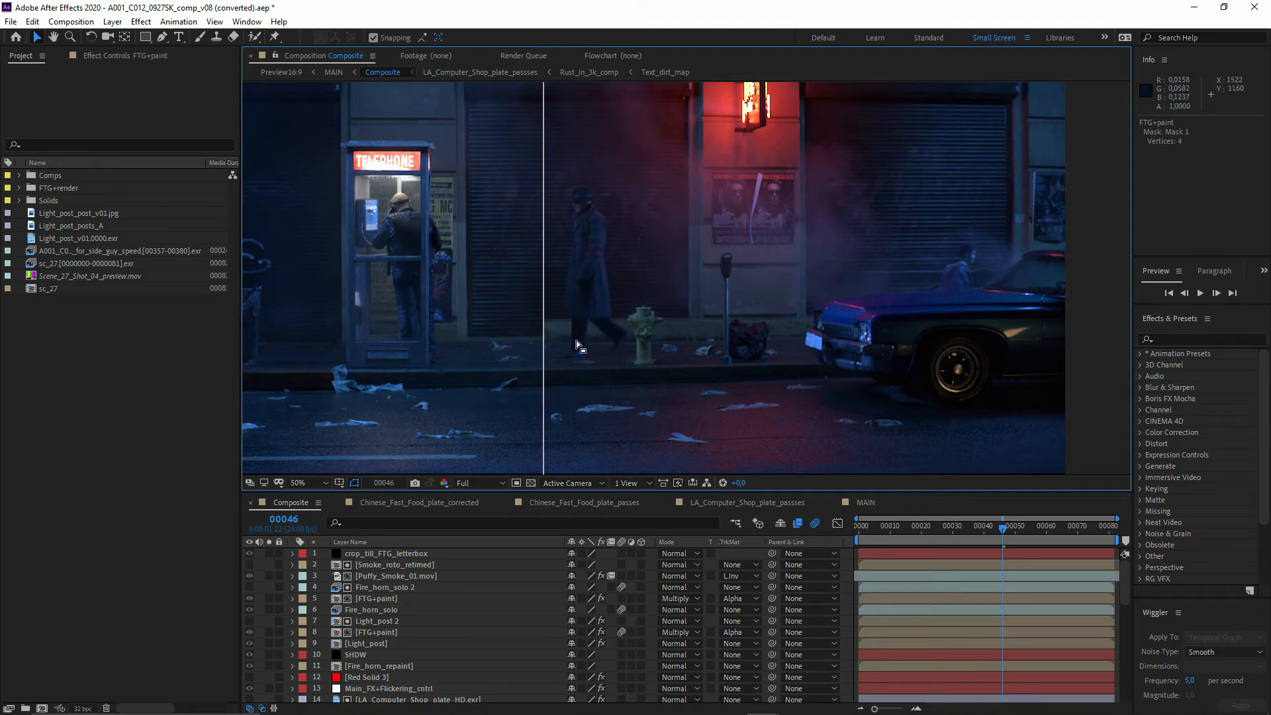
left_click_drag(576, 341, 633, 341)
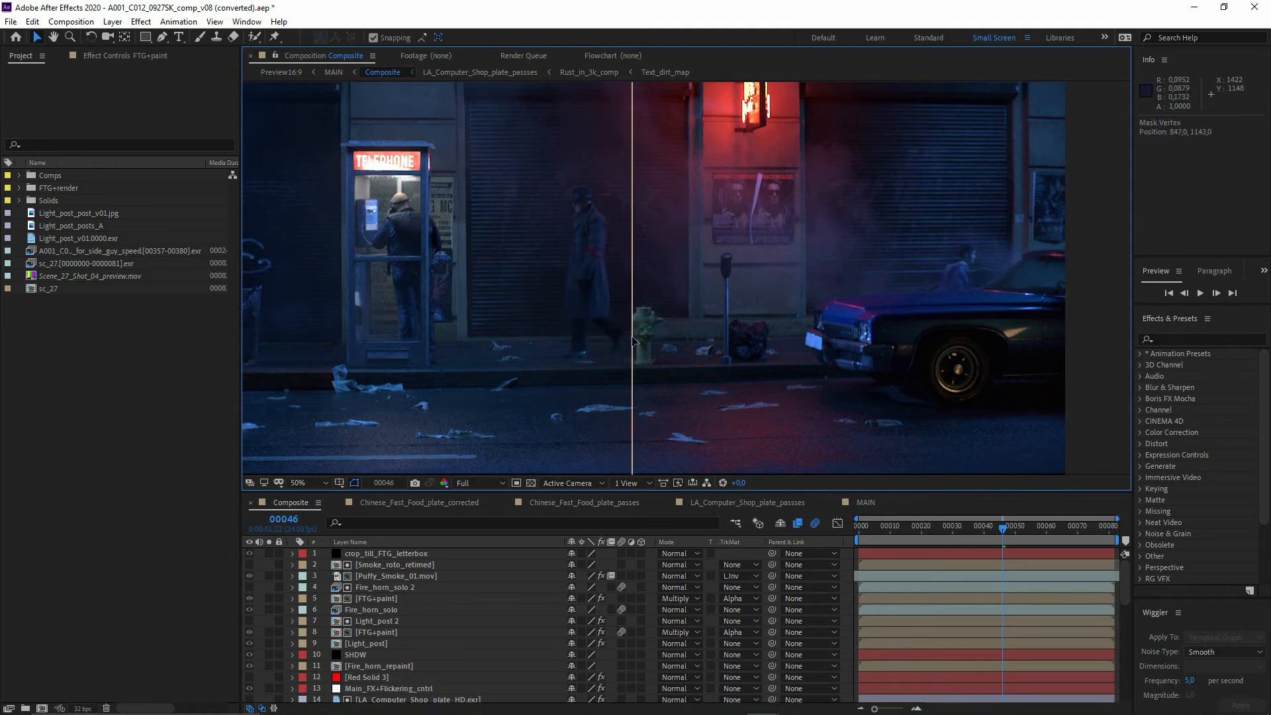
scroll(634, 341, "up", 4)
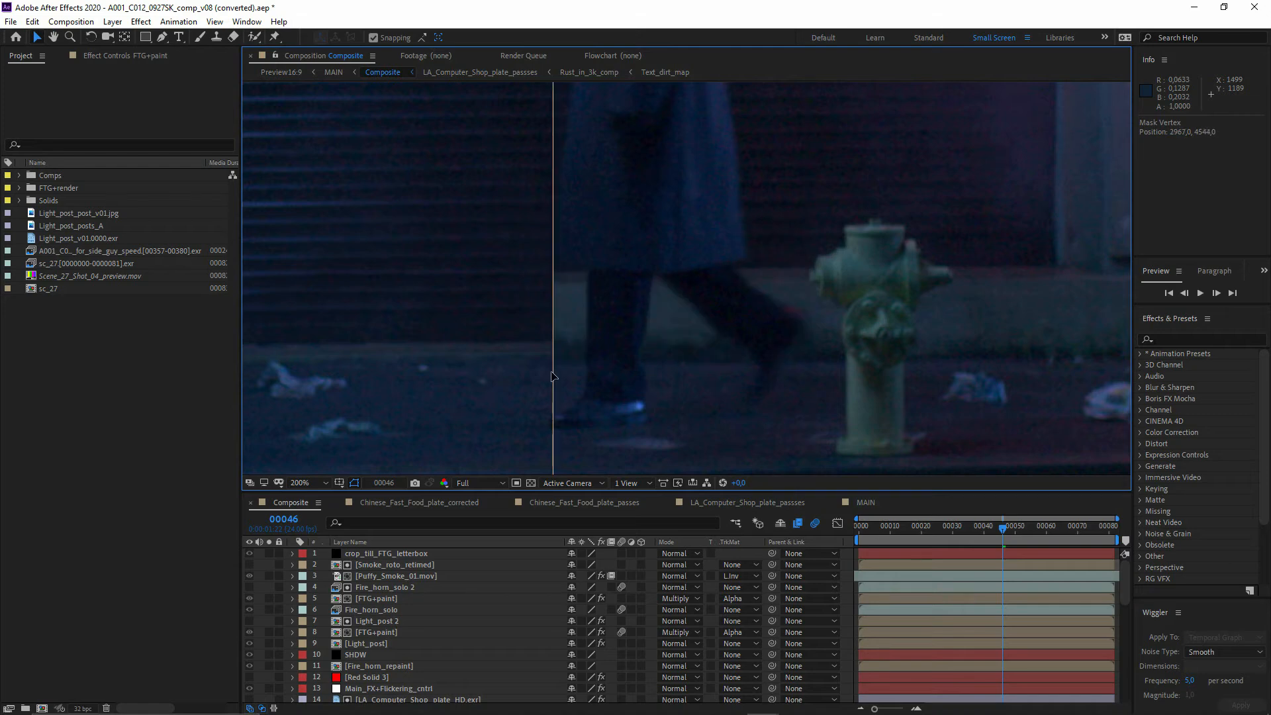
mouse_move(551, 373)
left_mouse_down()
mouse_move(500, 371)
mouse_move(790, 368)
mouse_move(538, 362)
left_mouse_up()
scroll(536, 361, "down", 4)
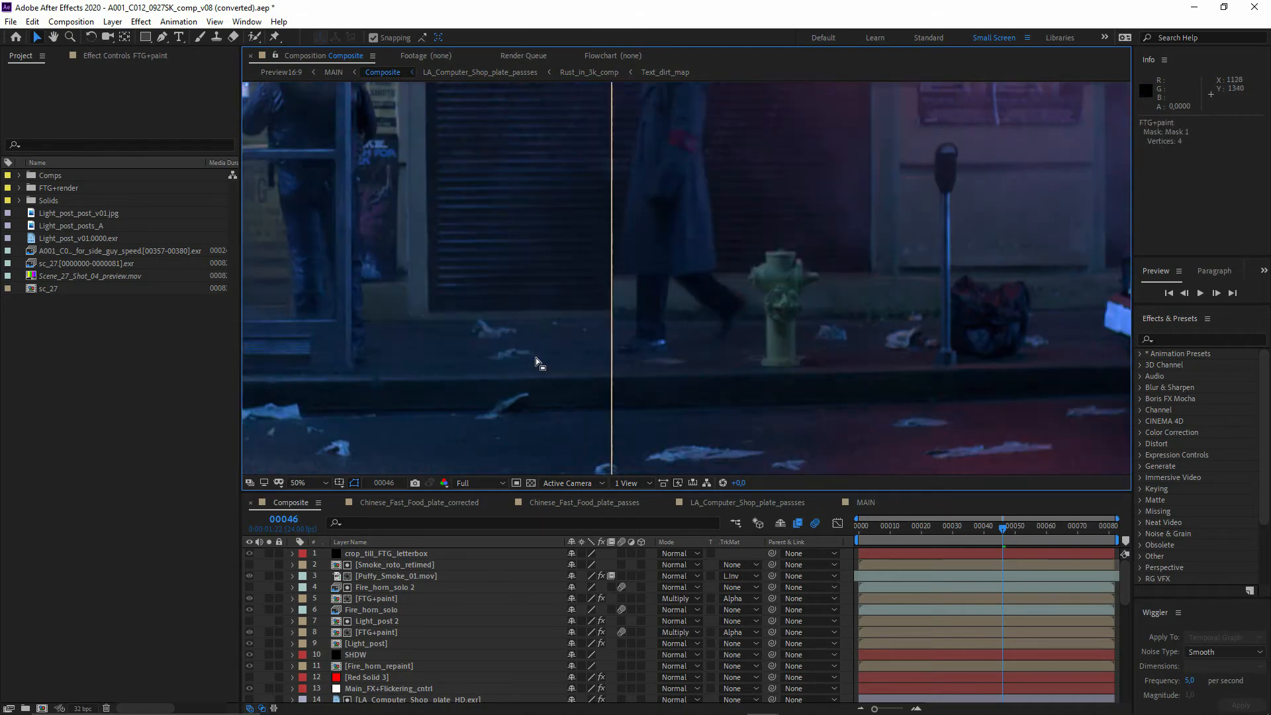
Step: Slide the mask edge across the car's front bumper and licence plate to compare the paint work with the raw footage
scroll(538, 358, "up", 1)
left_click_drag(658, 344, 659, 278)
scroll(535, 380, "down", 2)
scroll(720, 360, "up", 2)
left_click_drag(708, 350, 628, 348)
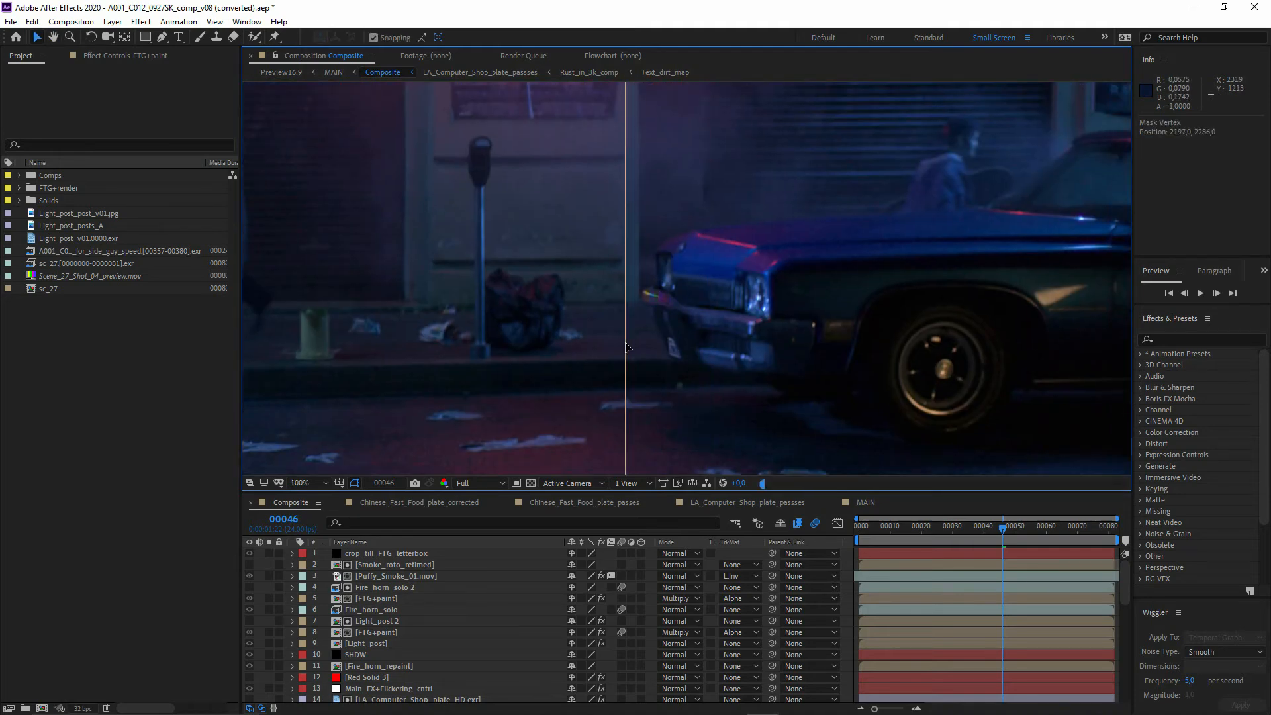
key("ctrl+z")
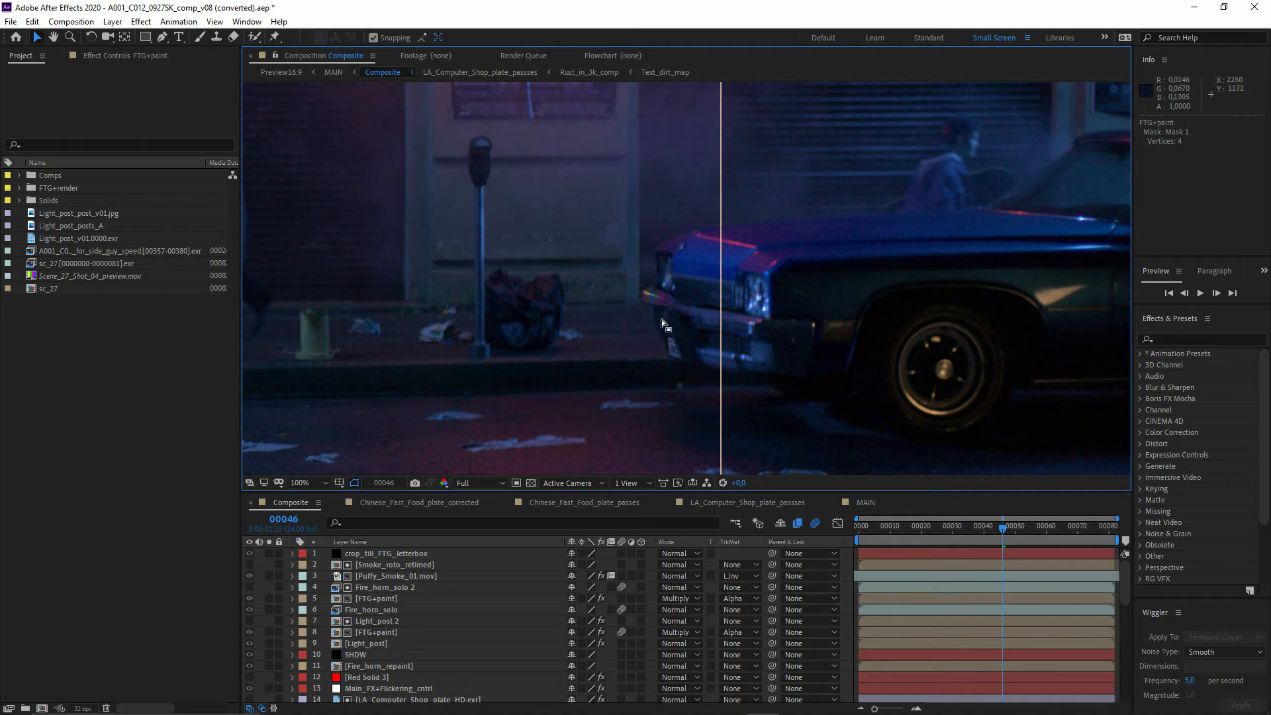
key("period")
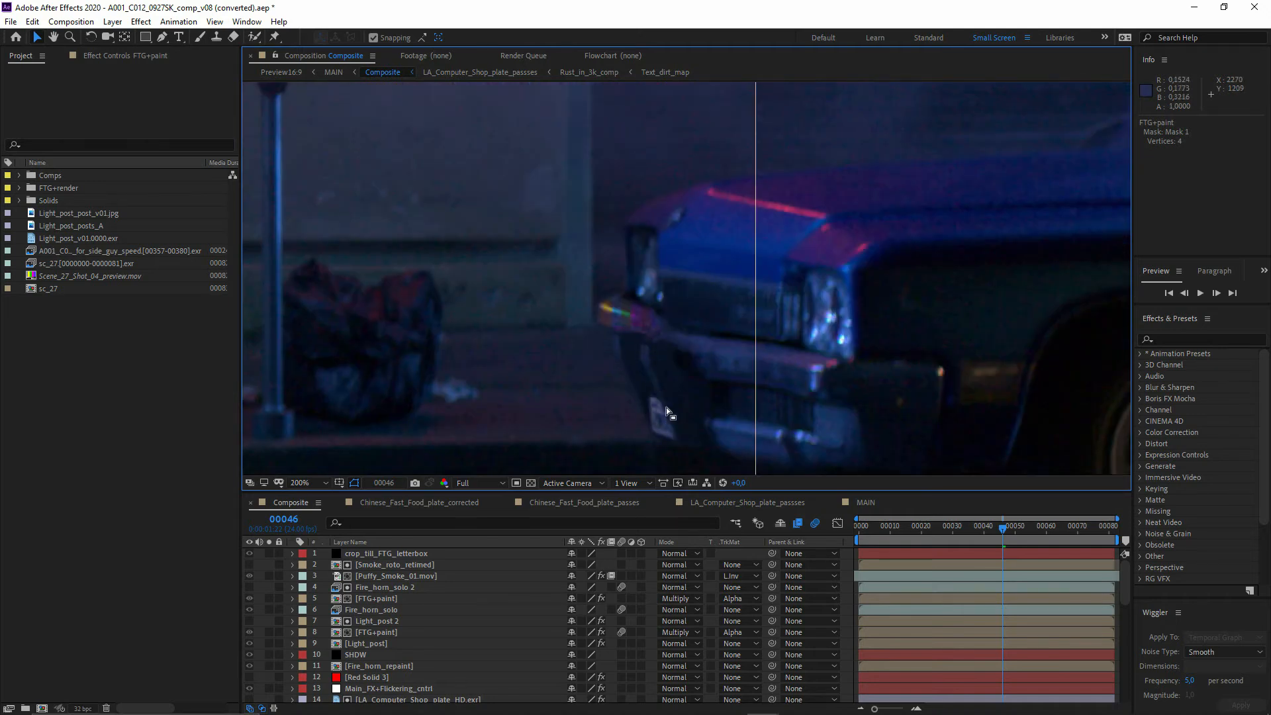
left_click_drag(756, 414, 564, 410)
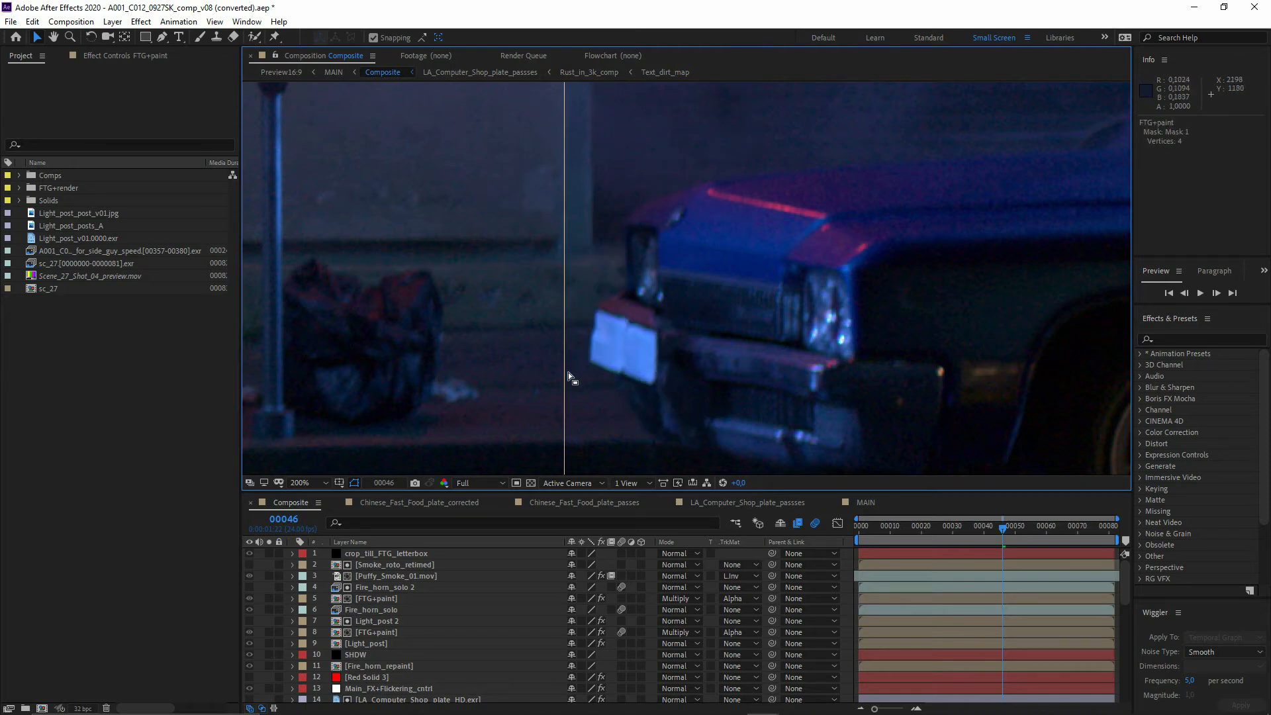
left_click_drag(568, 372, 575, 374)
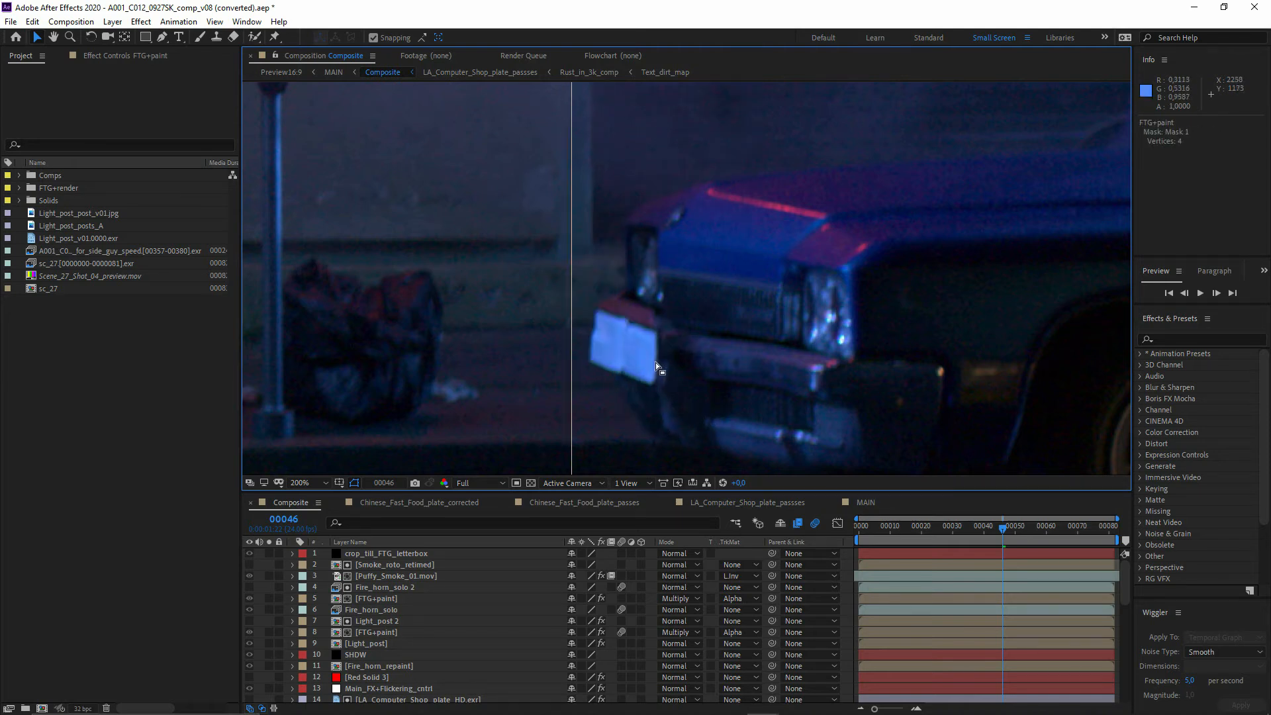
left_click_drag(573, 372, 761, 372)
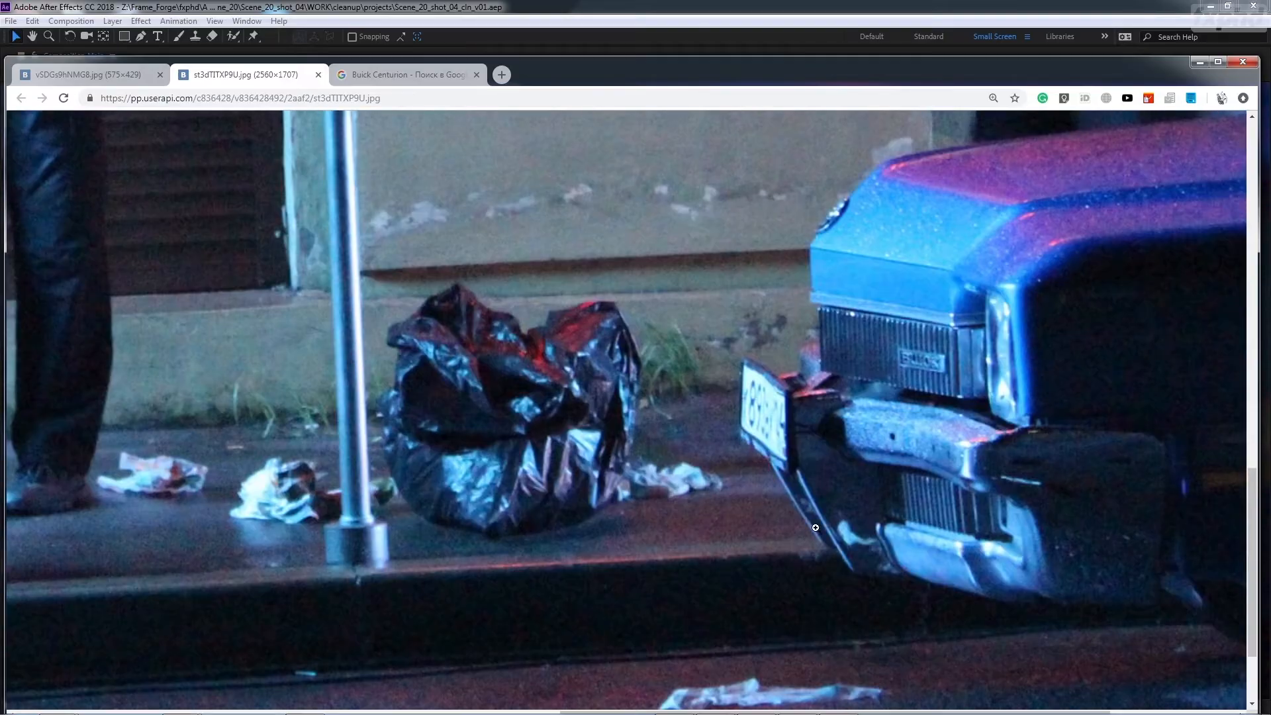
left_click(873, 504)
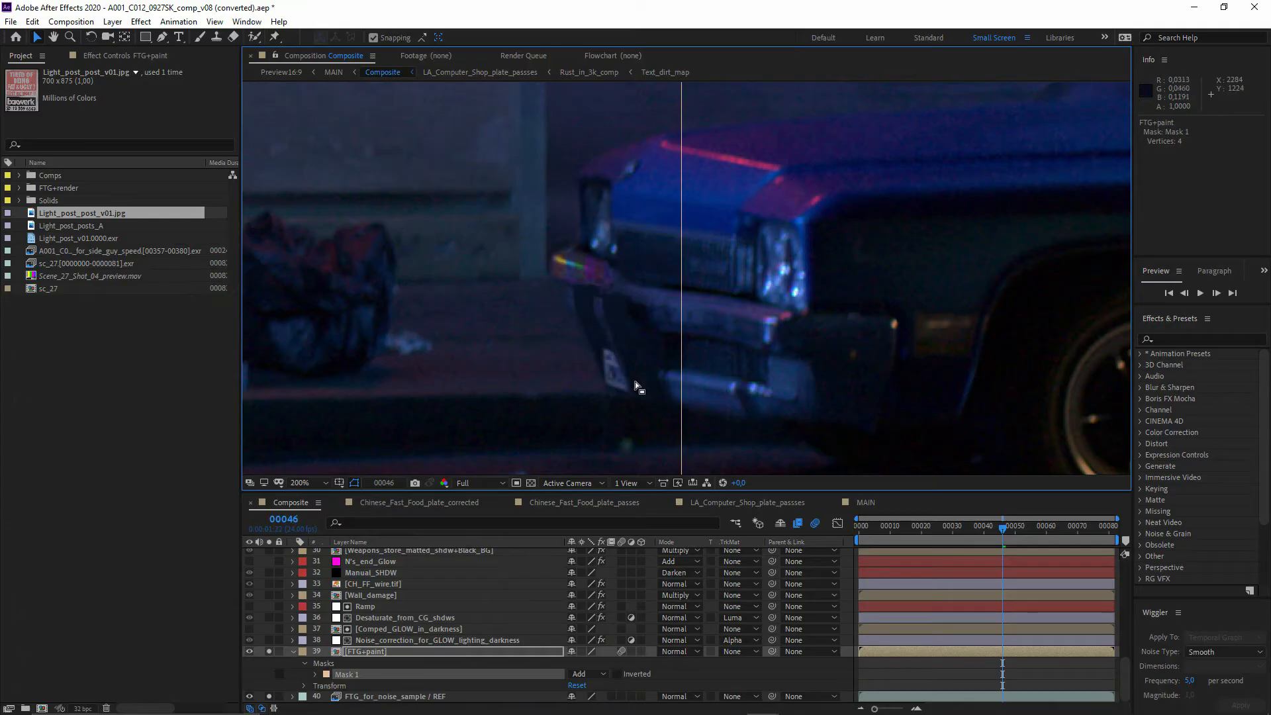
Step: Delete the edge points of the FTG+paint mask, unsolo both plate layers and hide the FTG_for_noise_sample / REF layer
scroll(634, 381, "down", 6)
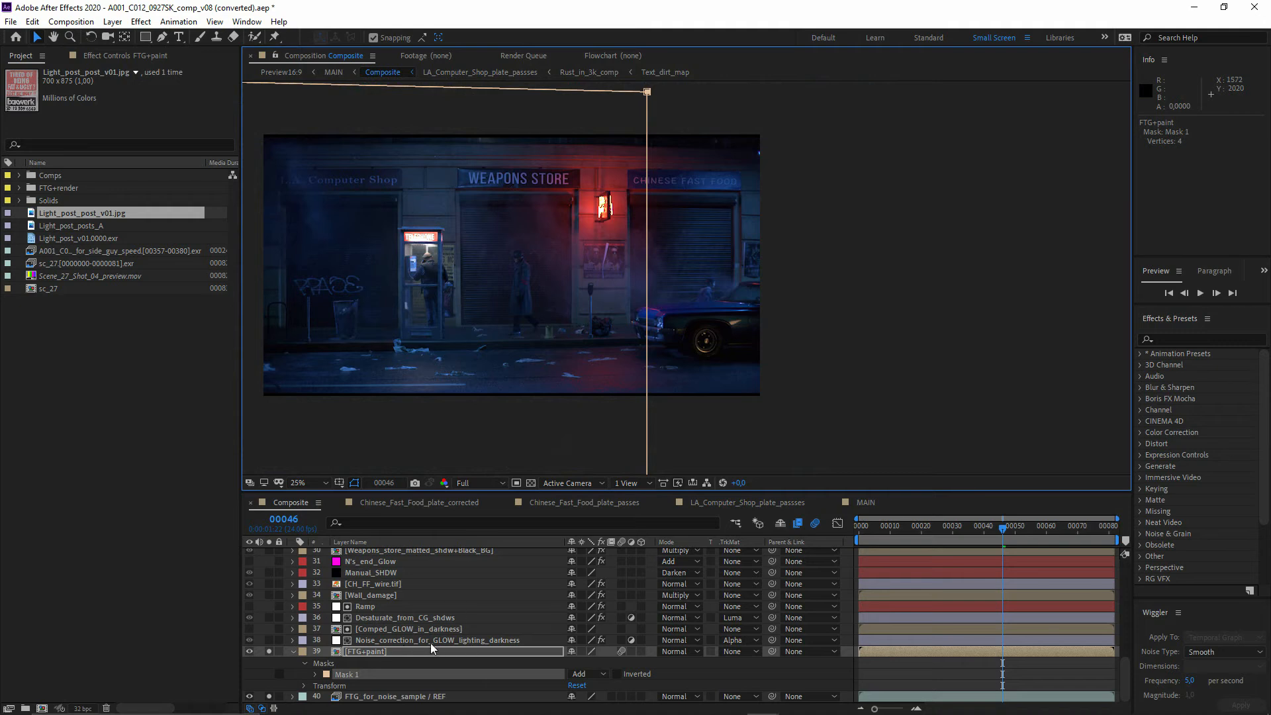
left_click(647, 92)
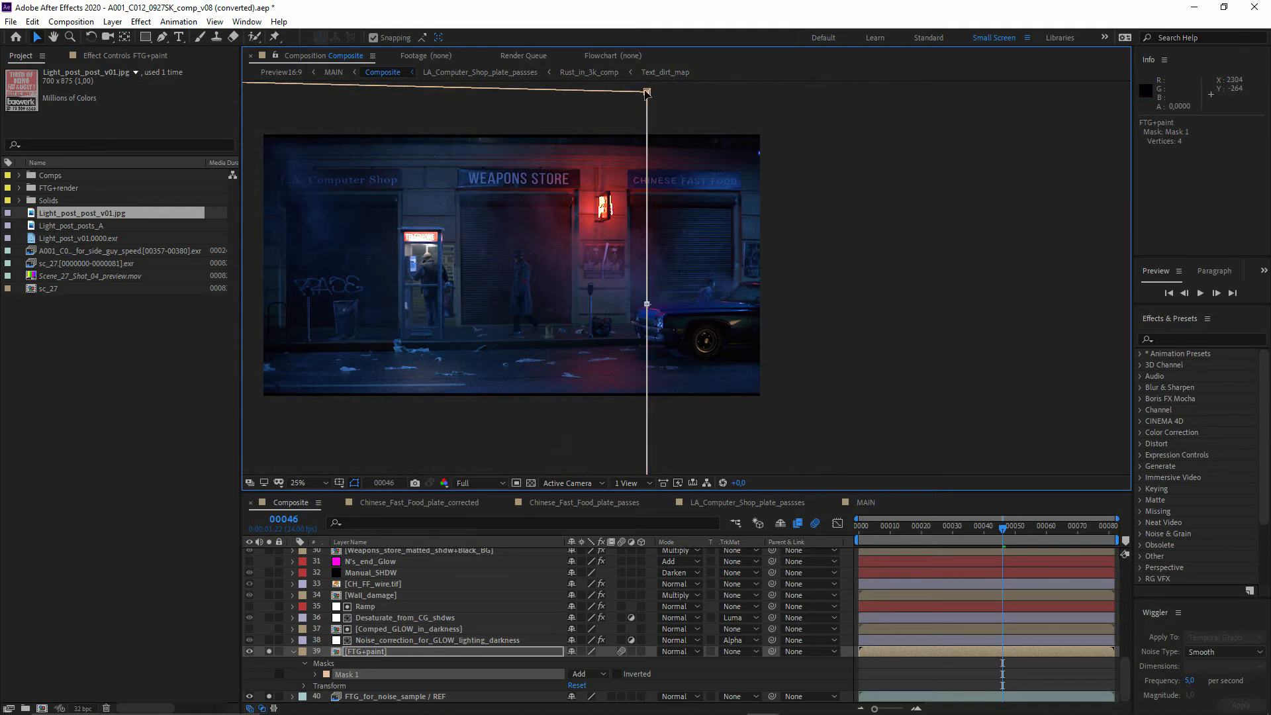
key("Delete")
left_click(269, 697)
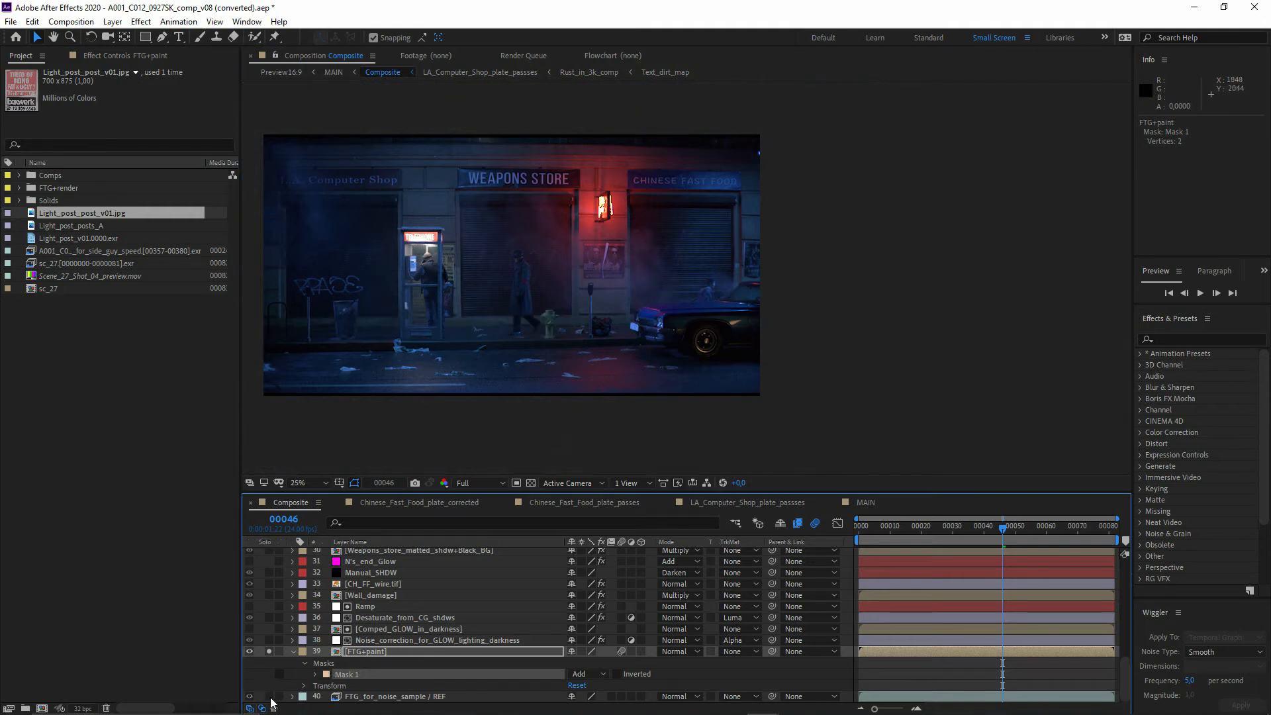
left_click(250, 697)
left_click(268, 651)
Step: Return from MAIN to the Composite timeline and open the bottom FTG+paint layer's composition
double_click(391, 652)
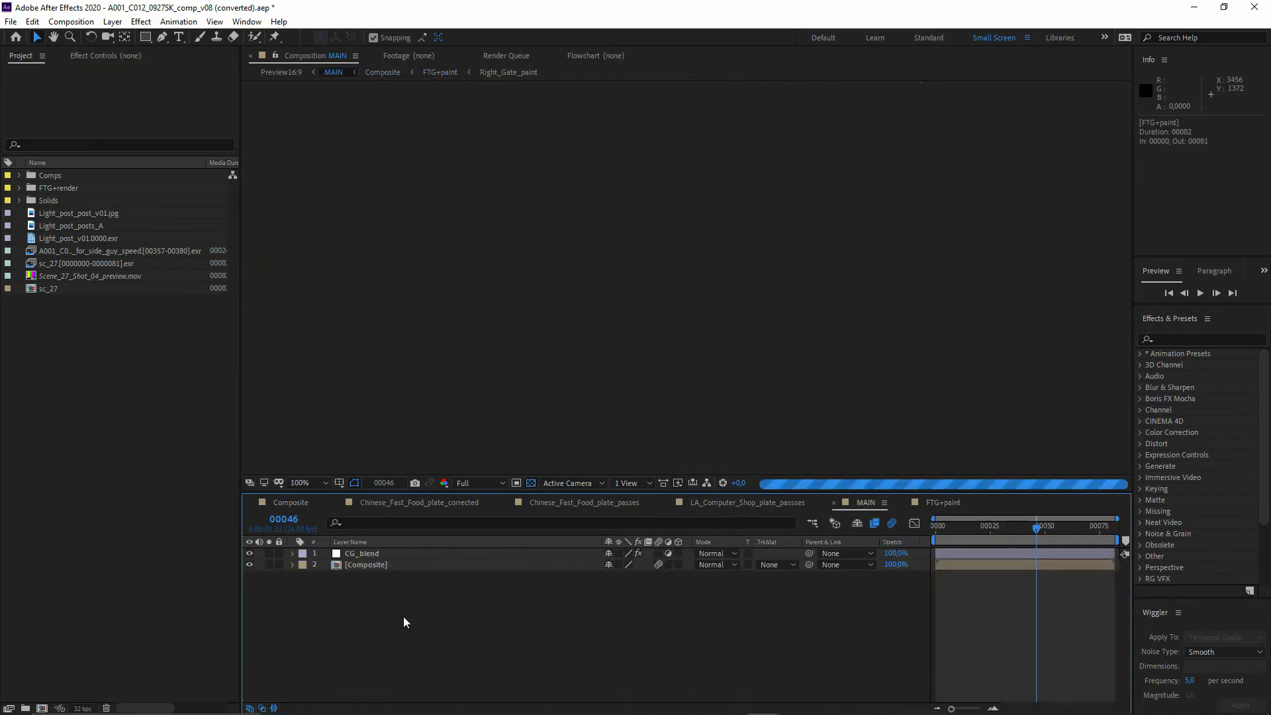
left_click(292, 505)
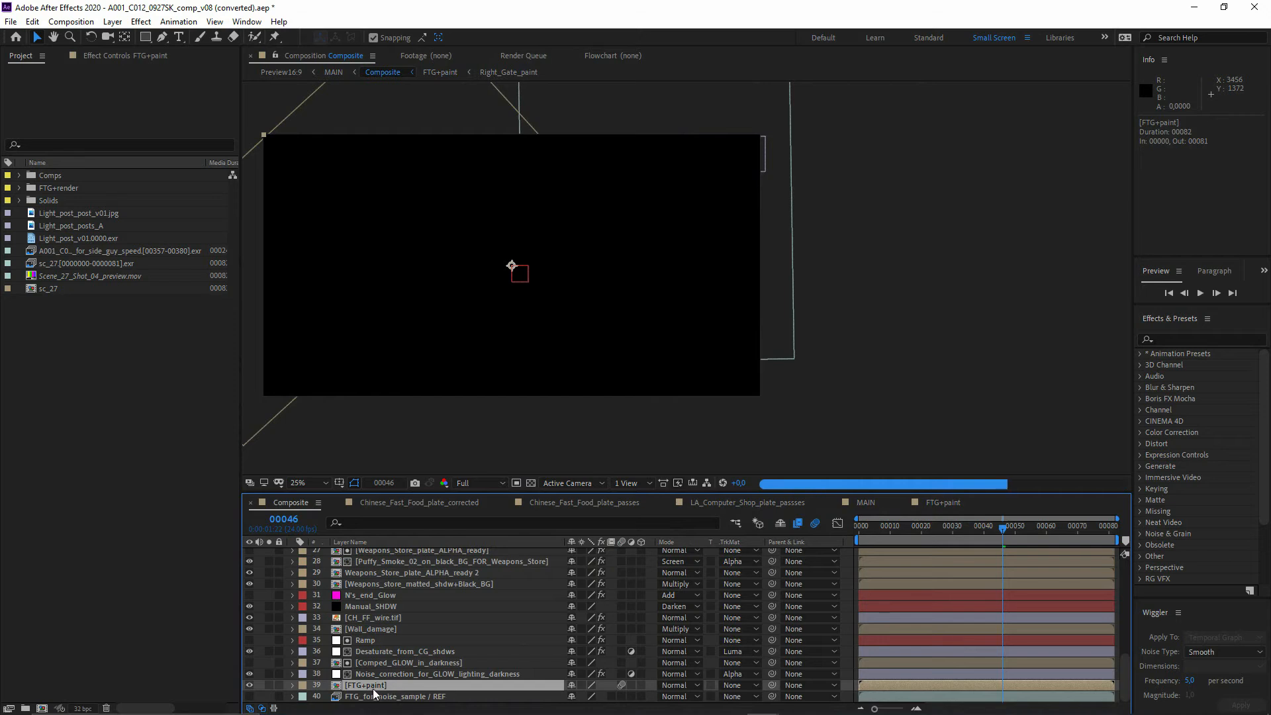
scroll(376, 630, "up", 1)
scroll(376, 631, "up", 4)
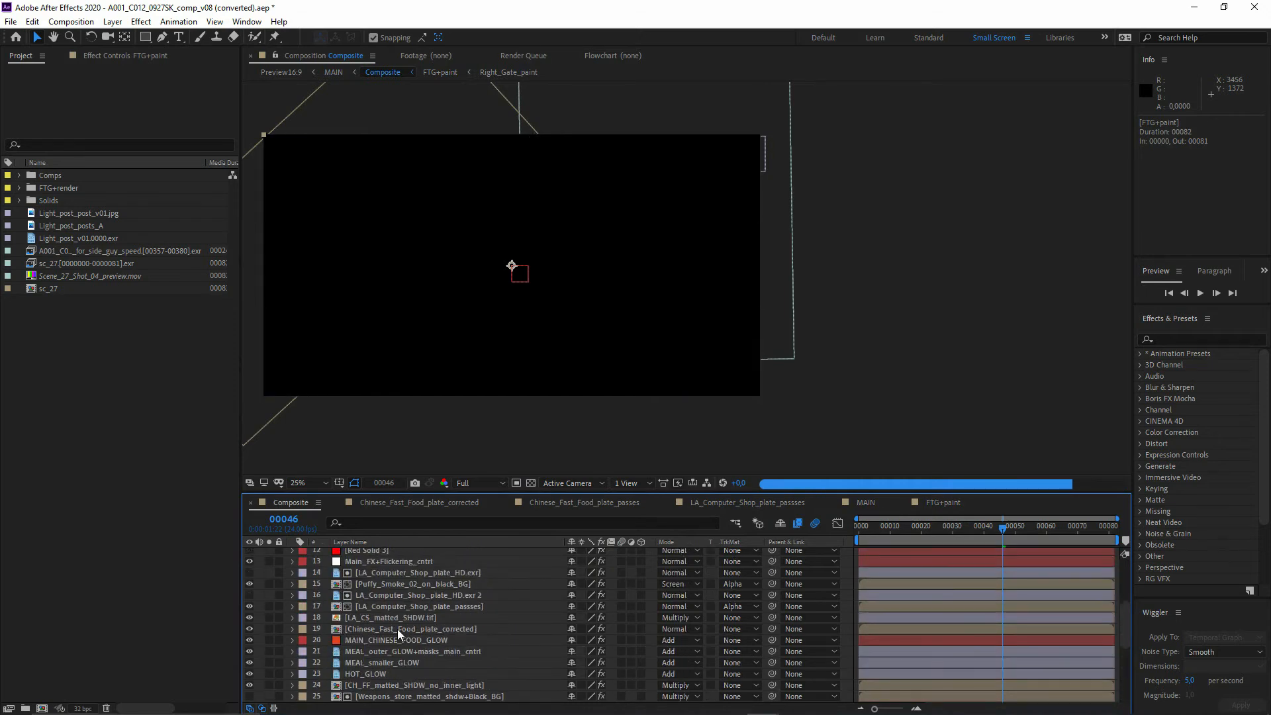
scroll(431, 650, "down", 5)
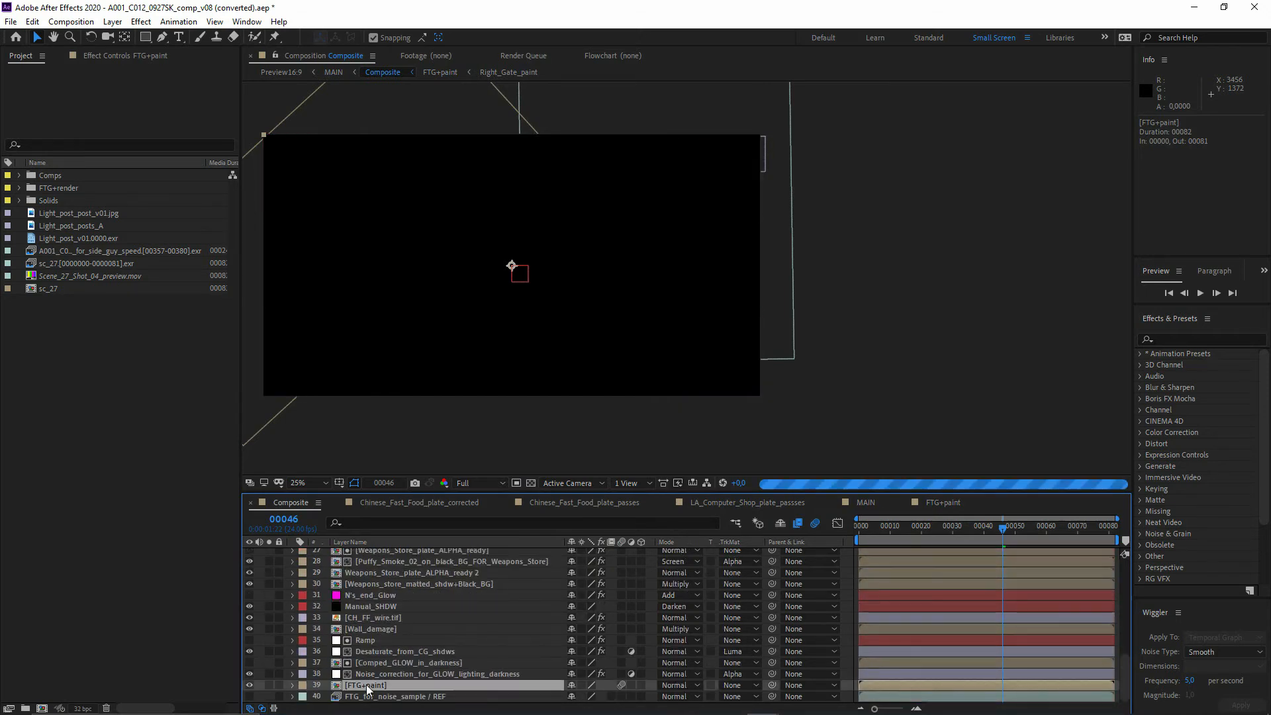
double_click(366, 686)
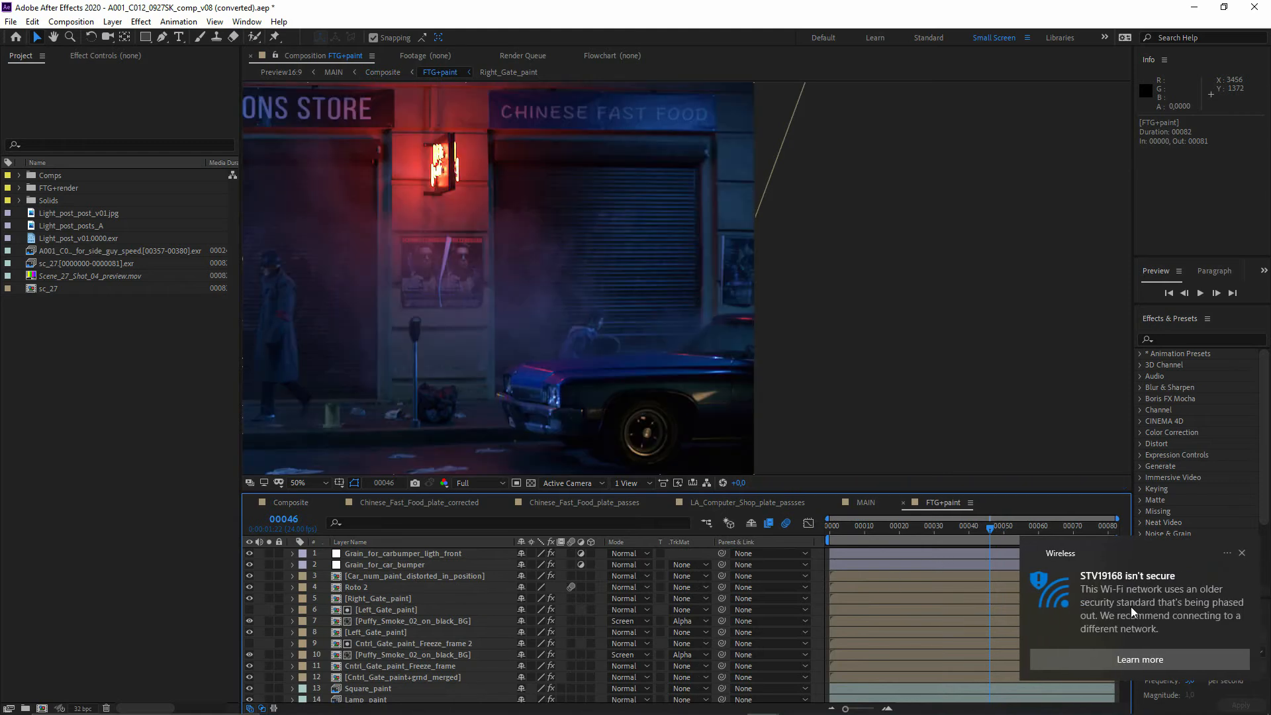
Step: Connect the computer to the TP-Link74 Wi-Fi network and close the network list
left_click(1161, 700)
left_click_drag(1151, 640, 1208, 645)
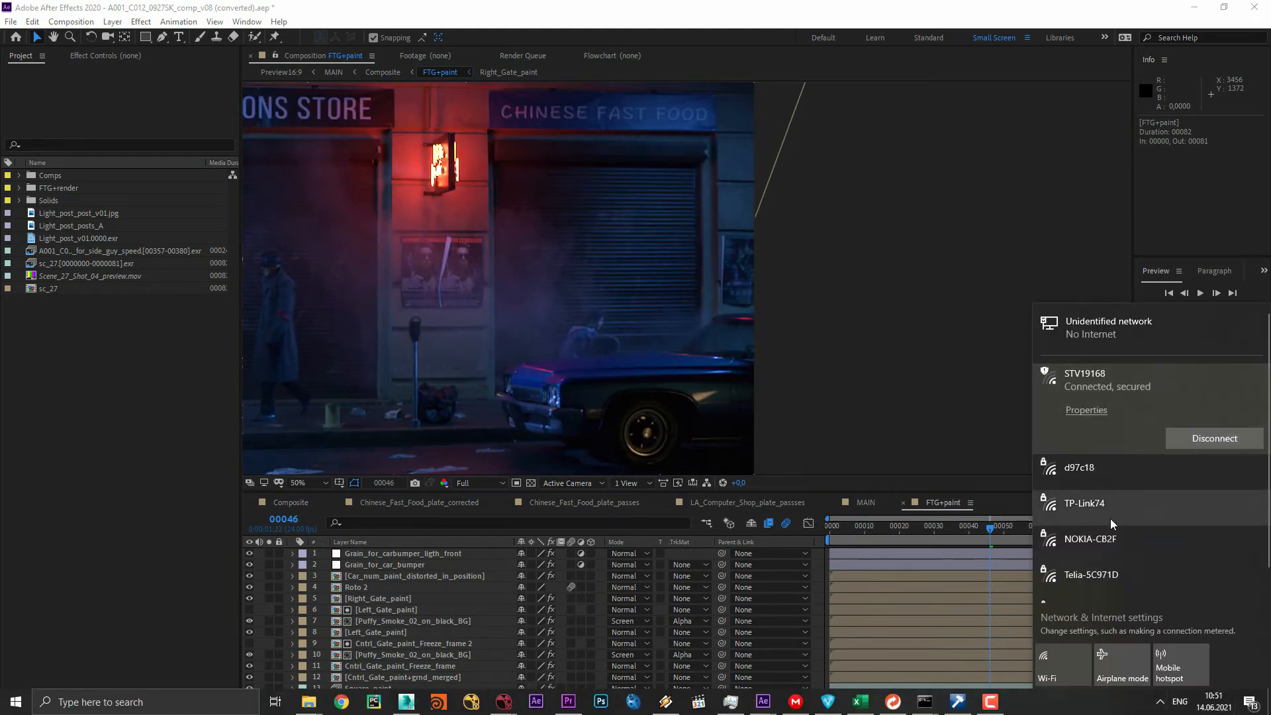
left_click(1110, 519)
left_click(1211, 510)
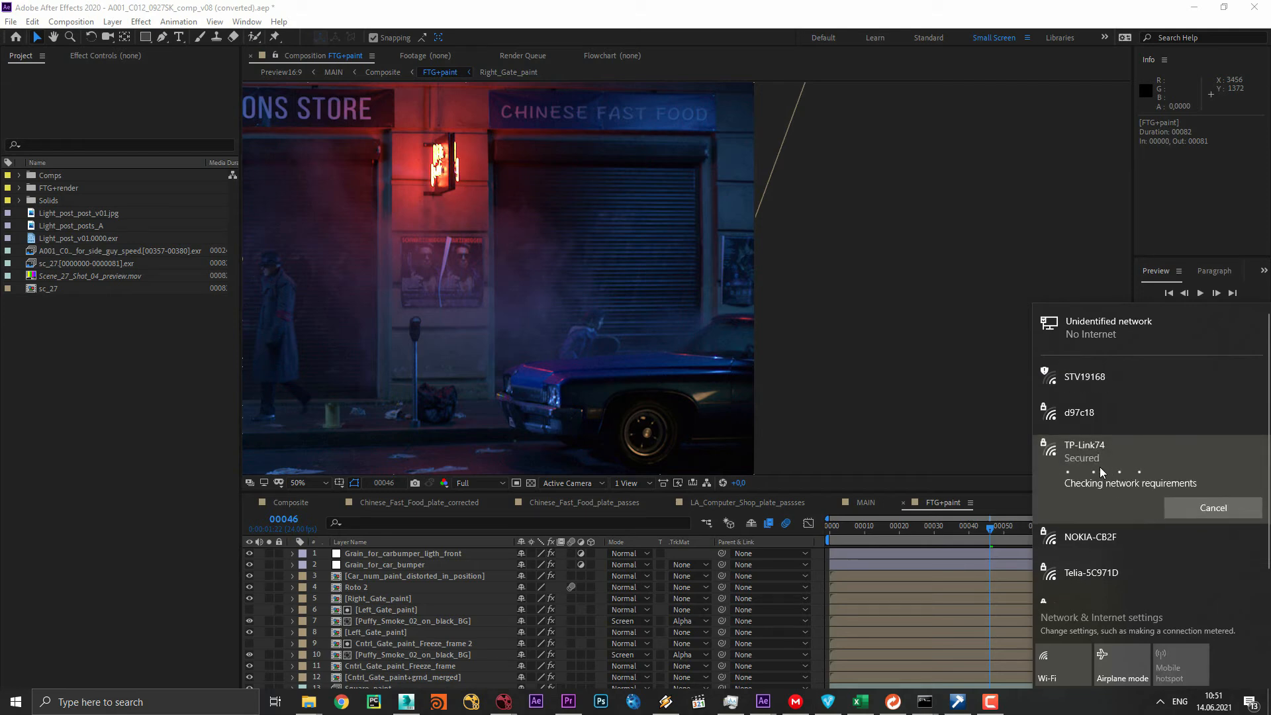
left_click(1160, 702)
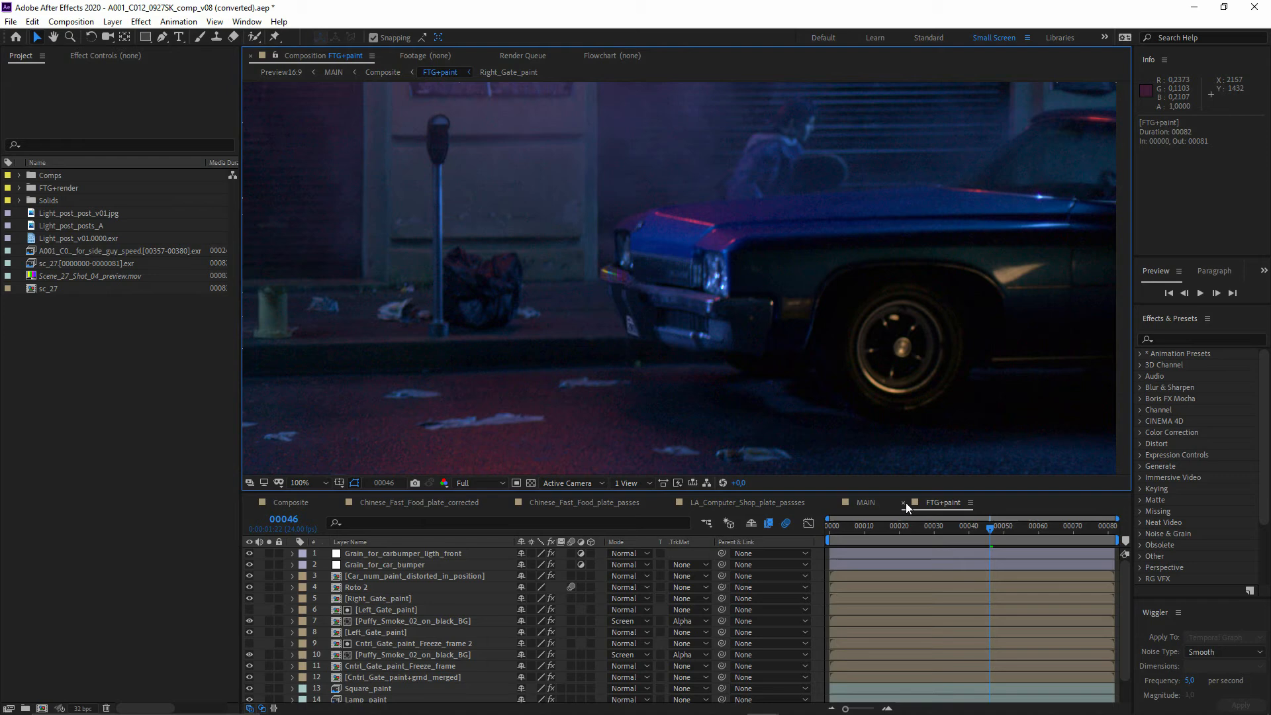
Step: Dock the FTG+paint timeline alongside the Project panel and bring the FTG+paint composition back into the viewer
mouse_move(908, 503)
left_mouse_down()
mouse_move(98, 426)
mouse_move(140, 432)
left_mouse_up()
left_click(429, 57)
left_click(324, 54)
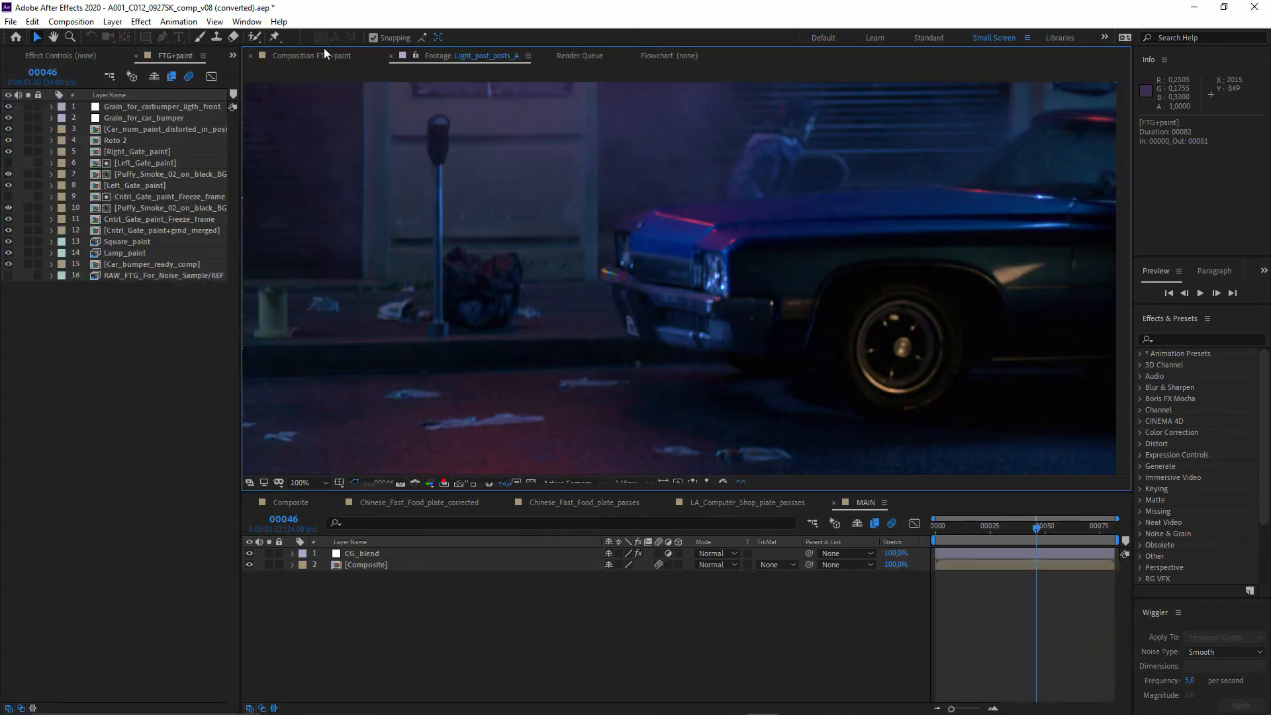
left_click(324, 61)
left_click(397, 115)
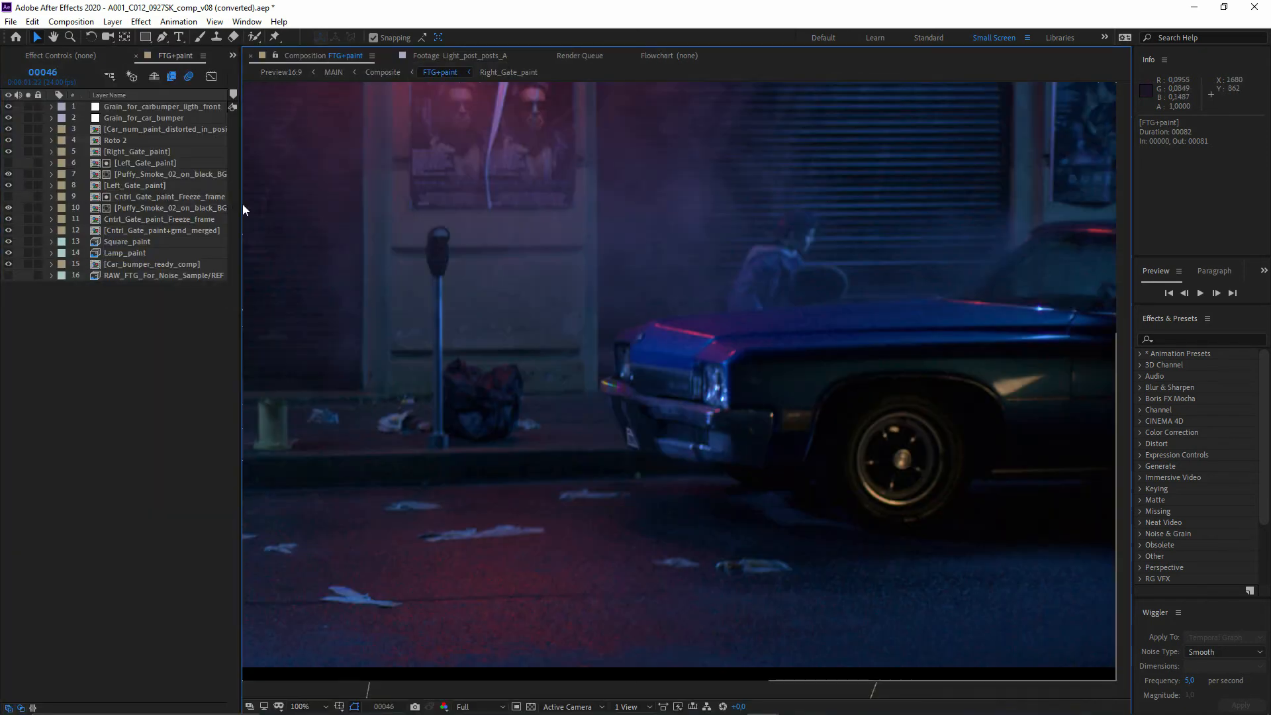
Step: Widen the FTG+paint timeline, solo the Car_bumper_ready_comp layer and open its composition with the car's bumper framed
left_click_drag(242, 206, 355, 206)
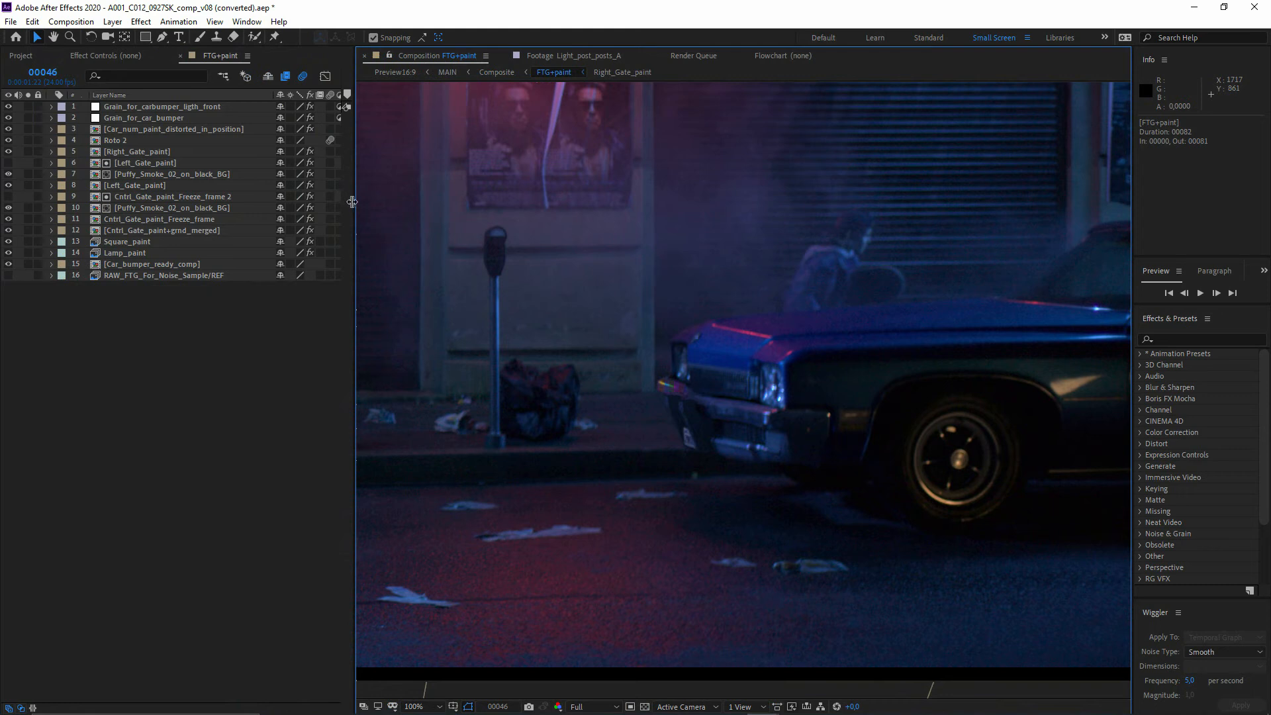
left_click(28, 264)
left_click(146, 265)
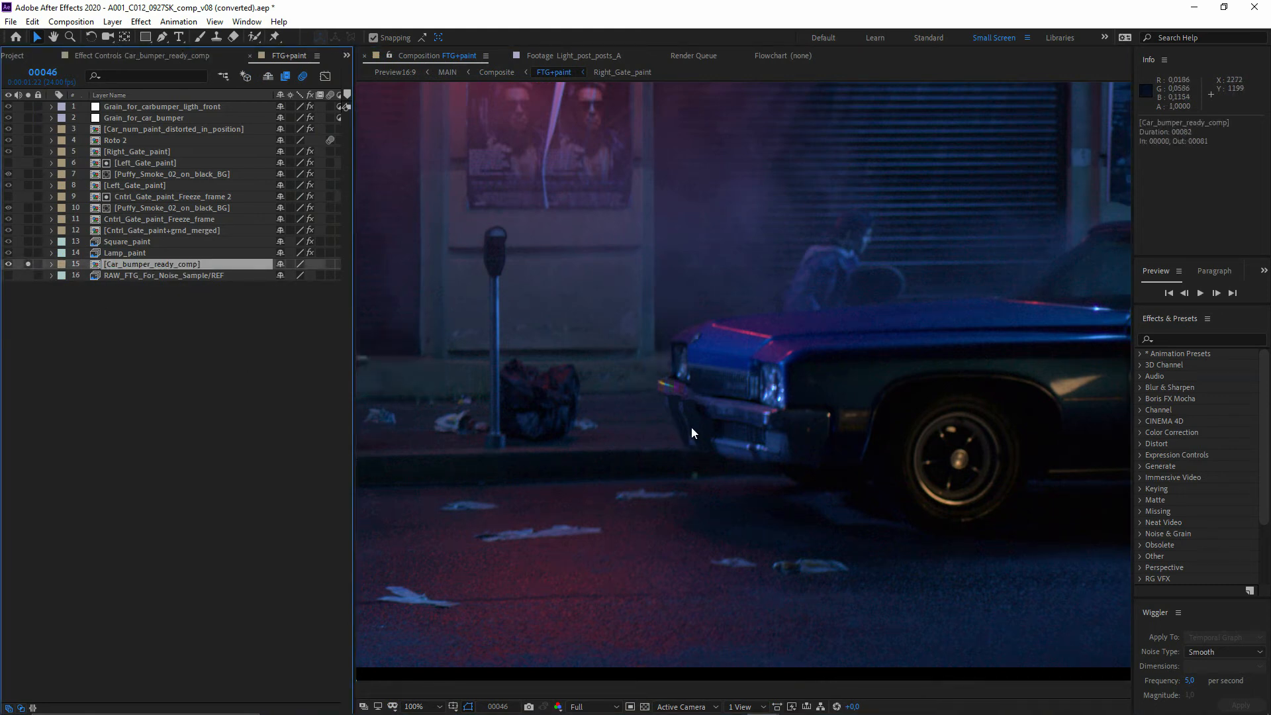
double_click(126, 267)
scroll(566, 430, "up", 4)
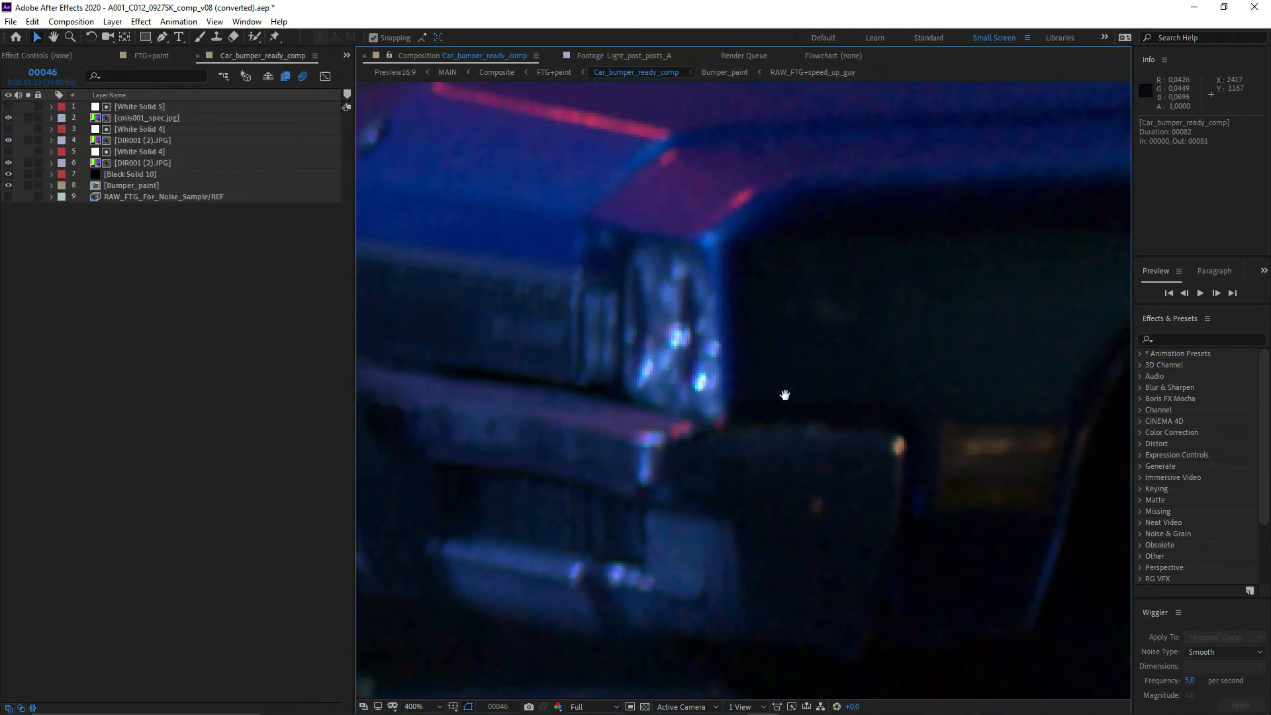
key("v")
Step: Open the Bumper_paint composition and frame the car's front bumper for inspection
double_click(139, 187)
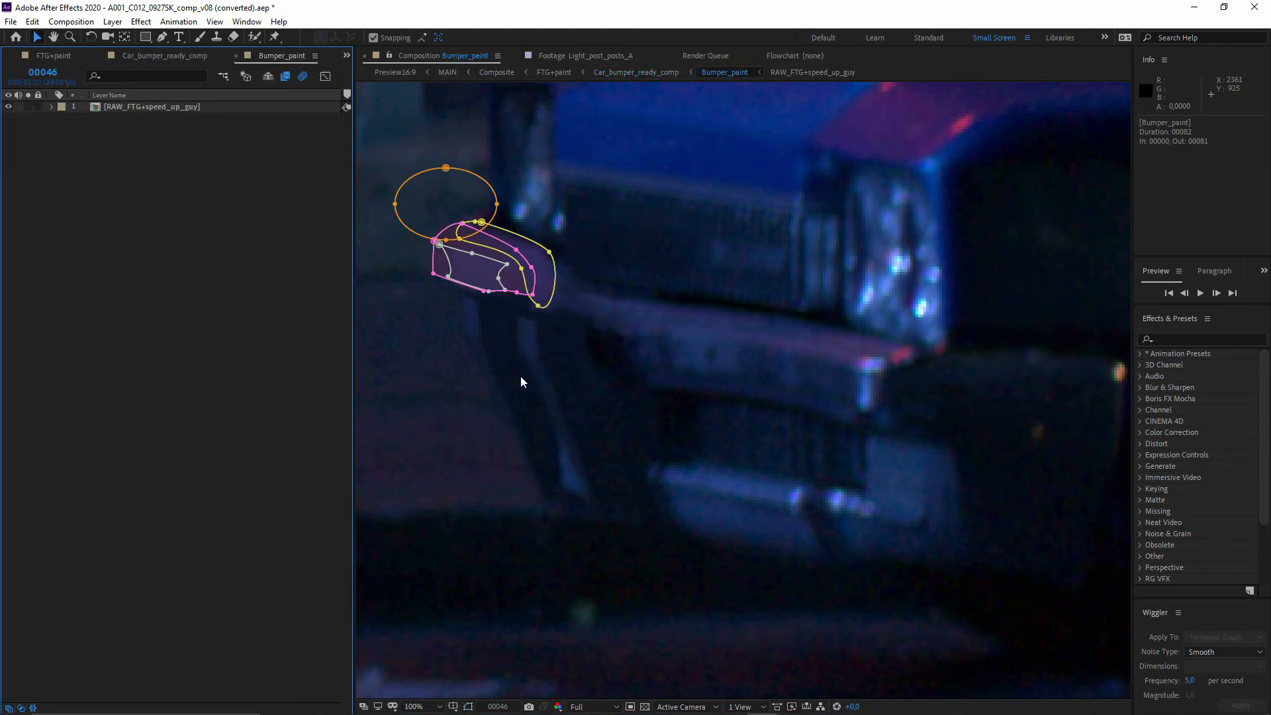
scroll(520, 376, "down", 2)
left_click_drag(613, 264, 618, 347)
scroll(574, 518, "up", 1)
left_click_drag(602, 480, 871, 370)
key("v")
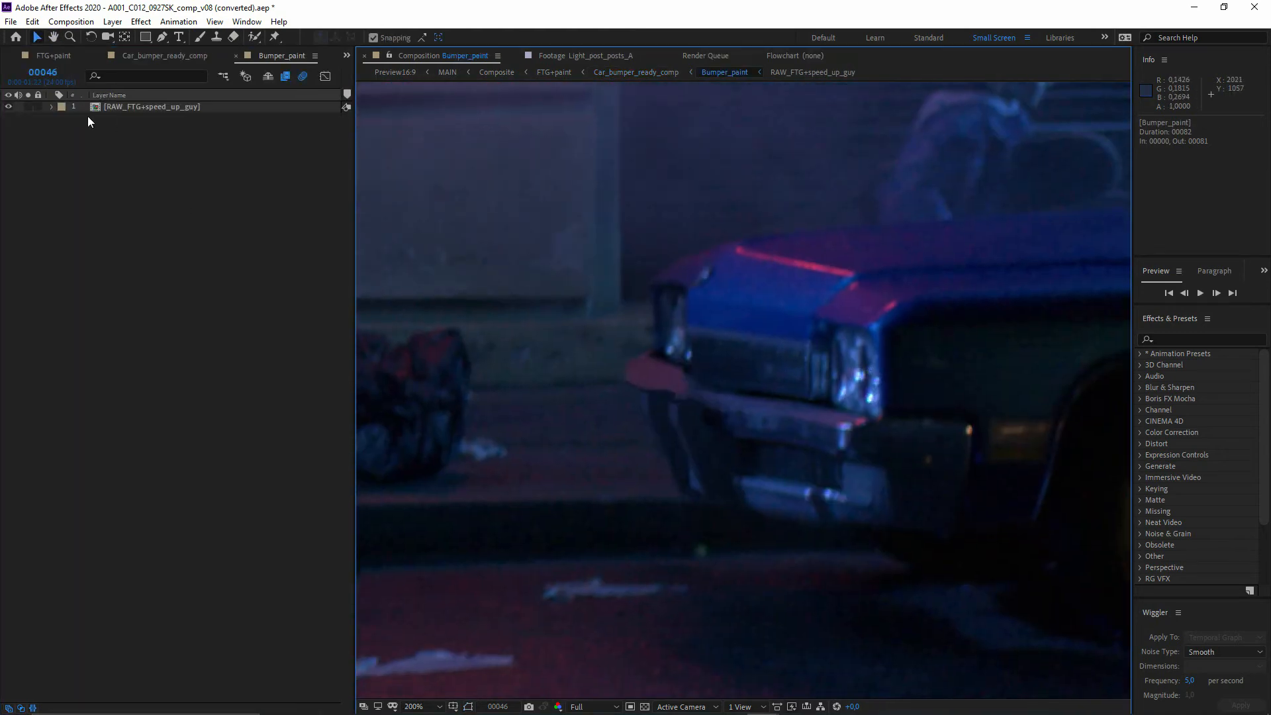
Step: Expand the RAW_FTG+speed_up_guy layer's Paint effect and look through its list of clone strokes
left_click(28, 107)
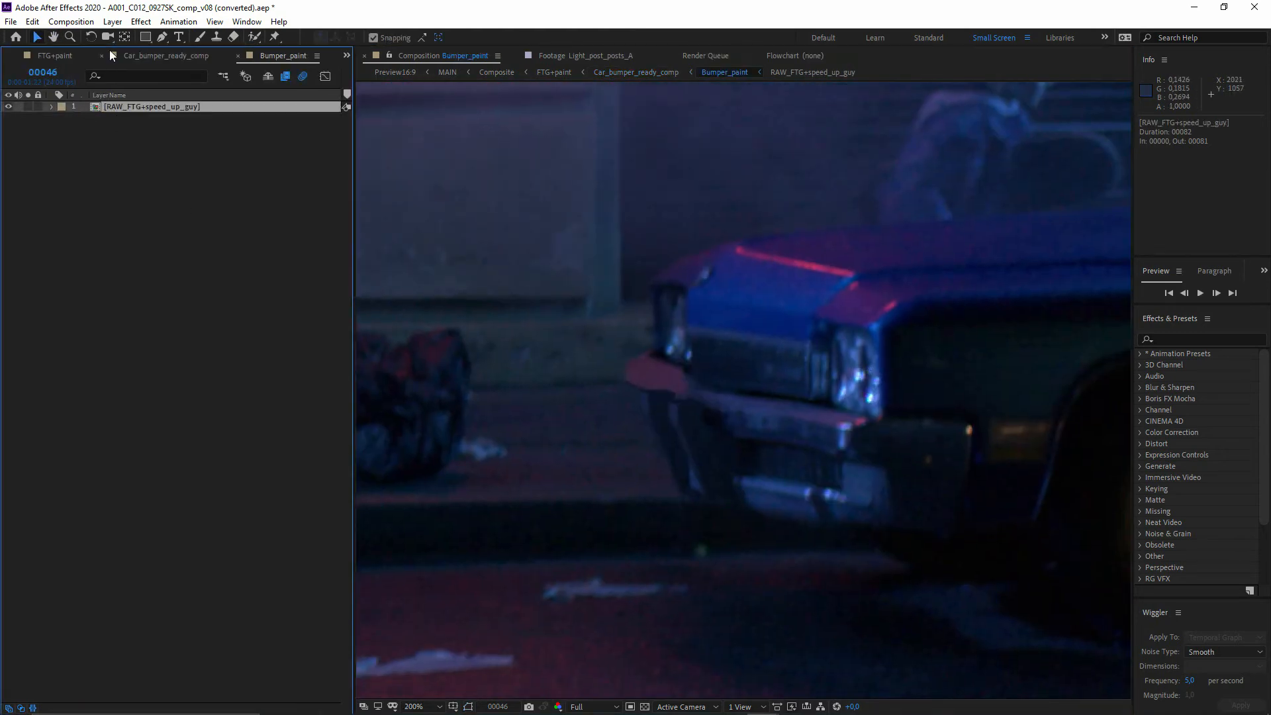
left_click(51, 107)
left_click(89, 130)
left_click(8, 129)
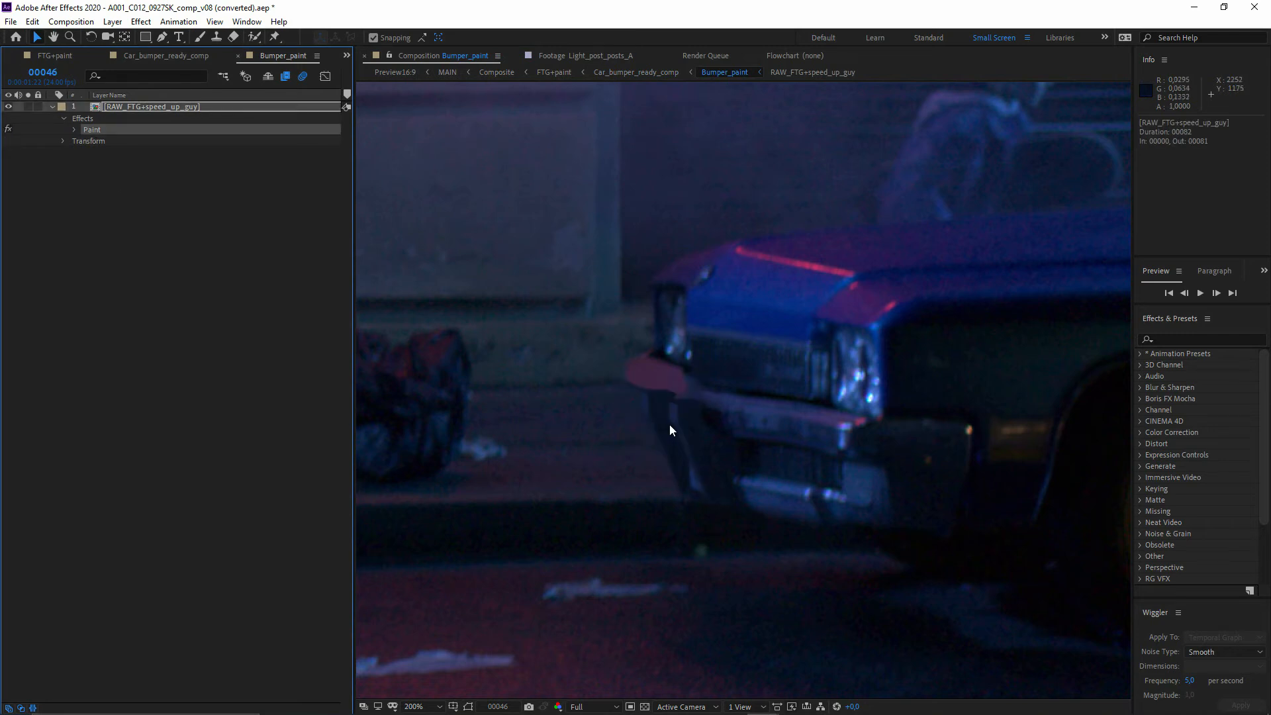
left_click(74, 130)
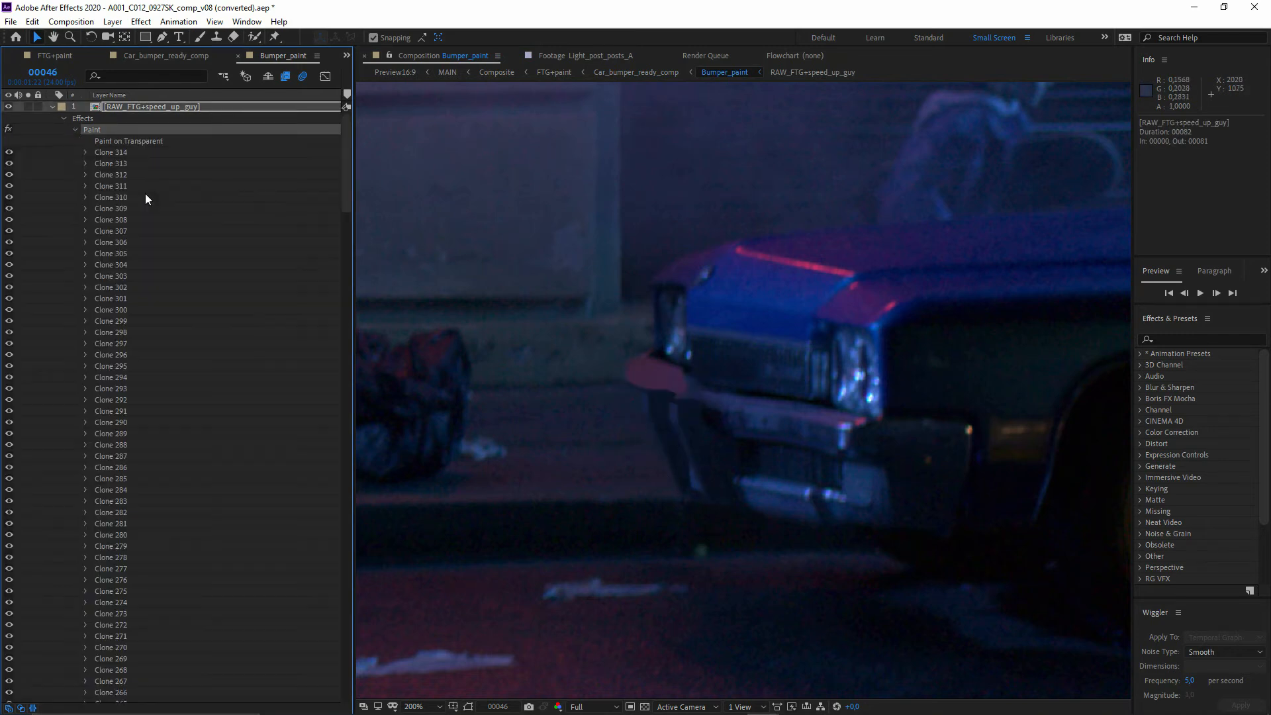
left_click_drag(343, 167, 352, 291)
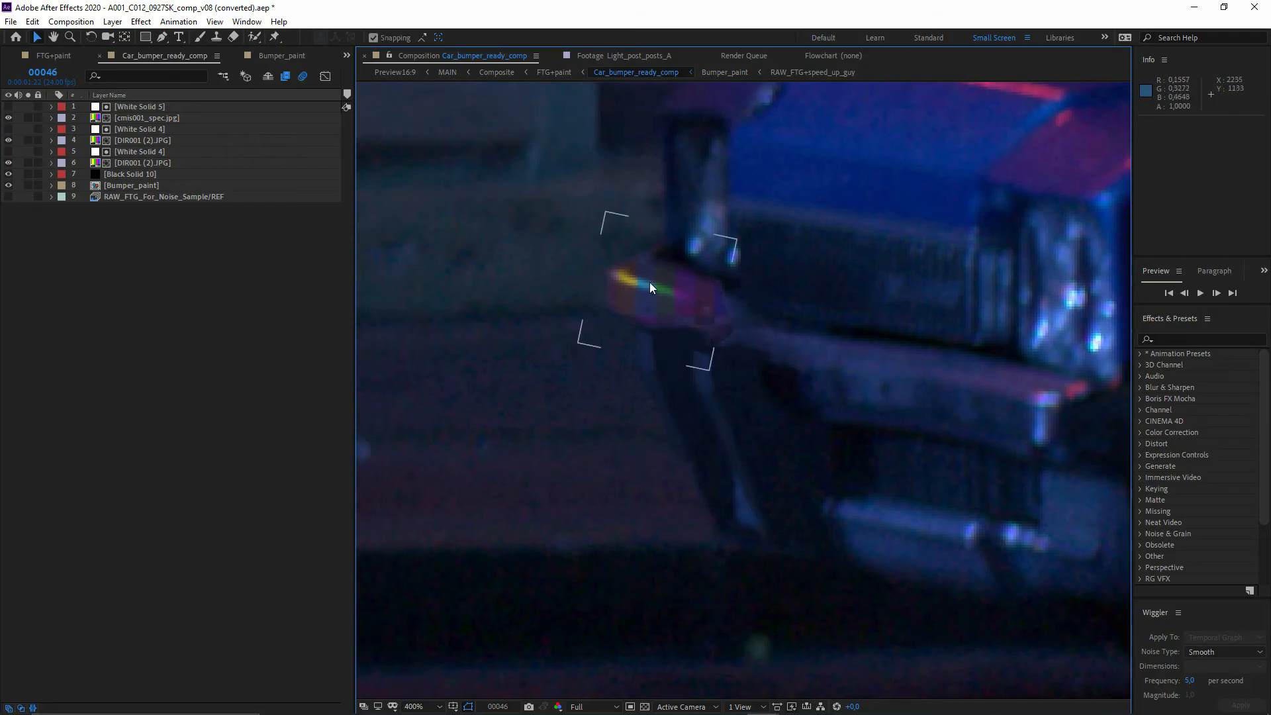
Step: Reveal the source of the lower DIR001 (2).JPG layer in the project and start replacing its footage with a file
left_click(143, 162)
right_click(143, 163)
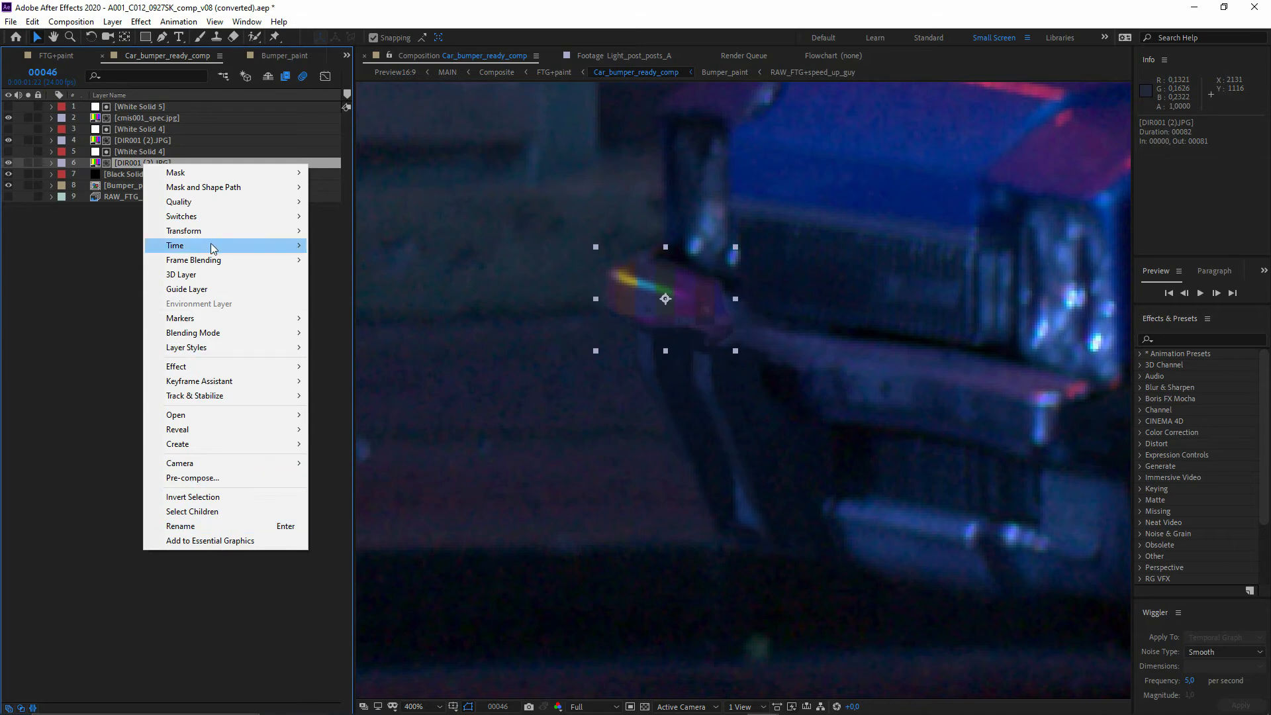
left_click(94, 261)
left_click(145, 161)
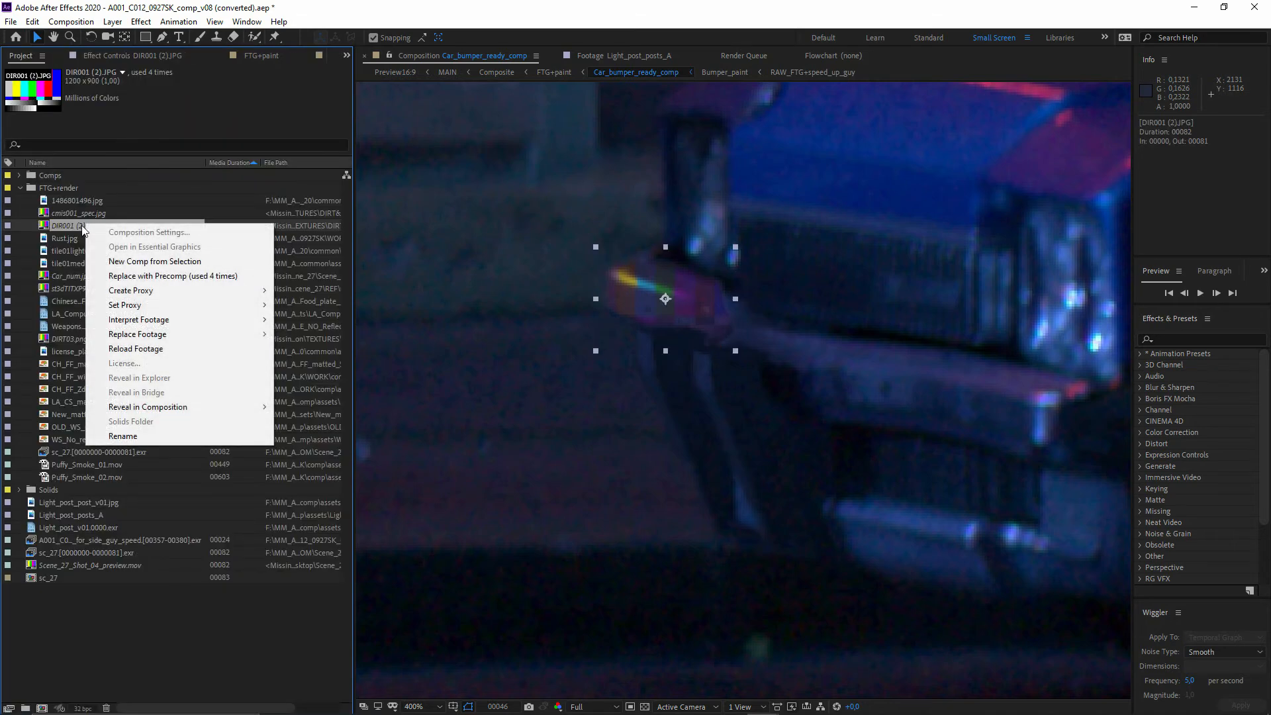
mouse_move(145, 334)
left_click(296, 334)
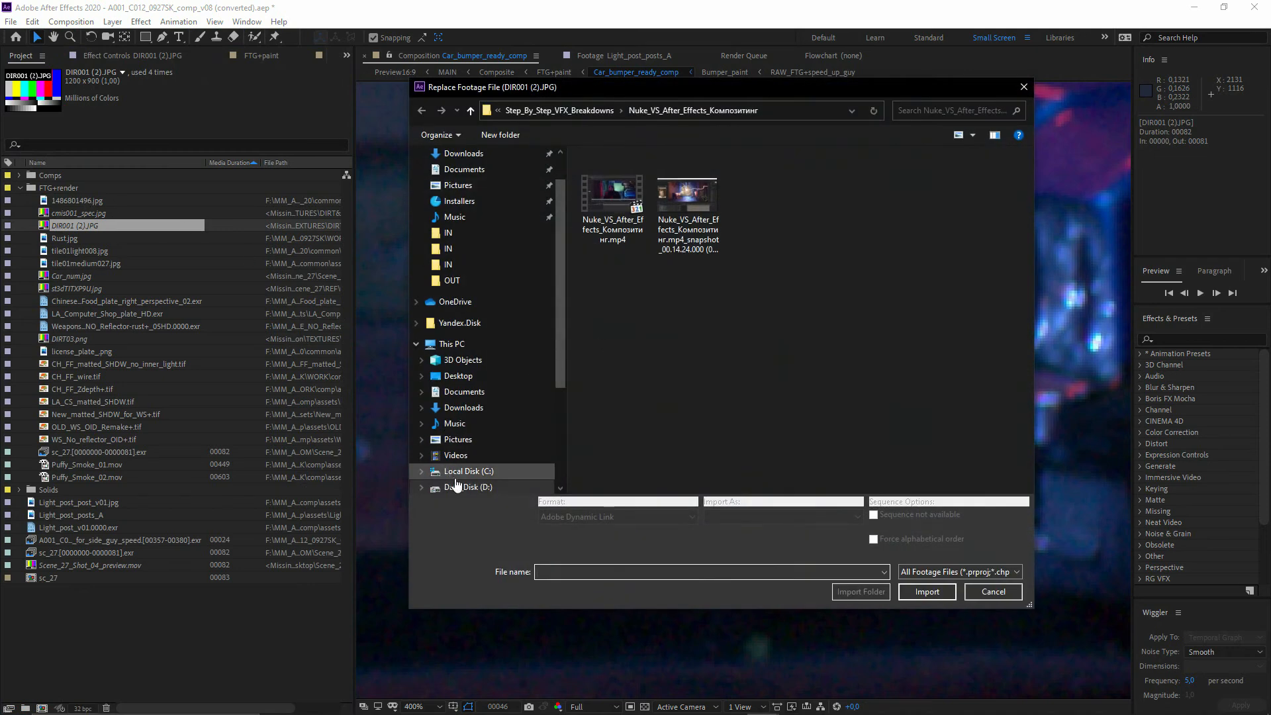
Step: Replace the missing texture with the DIR001 image found in the assets TEXTURES/DIRT&NOISE folder on Data_Disk (D:)
left_click(466, 487)
double_click(610, 299)
double_click(613, 188)
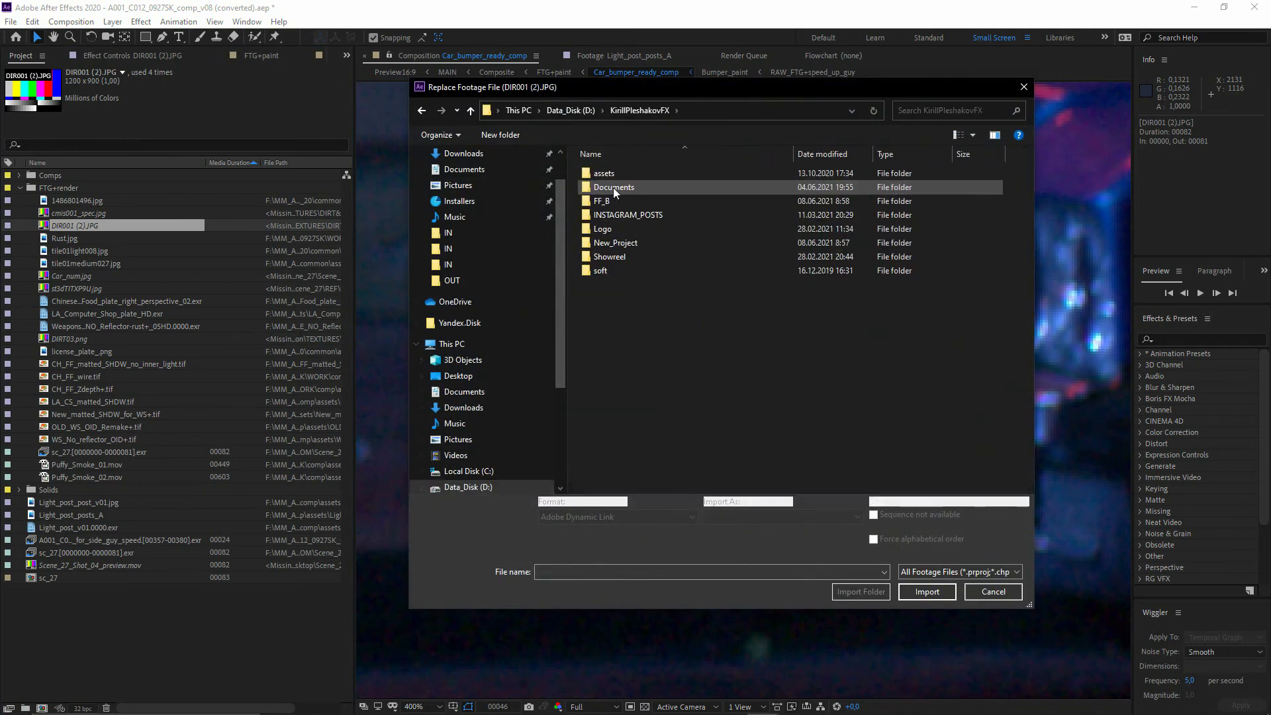
double_click(610, 205)
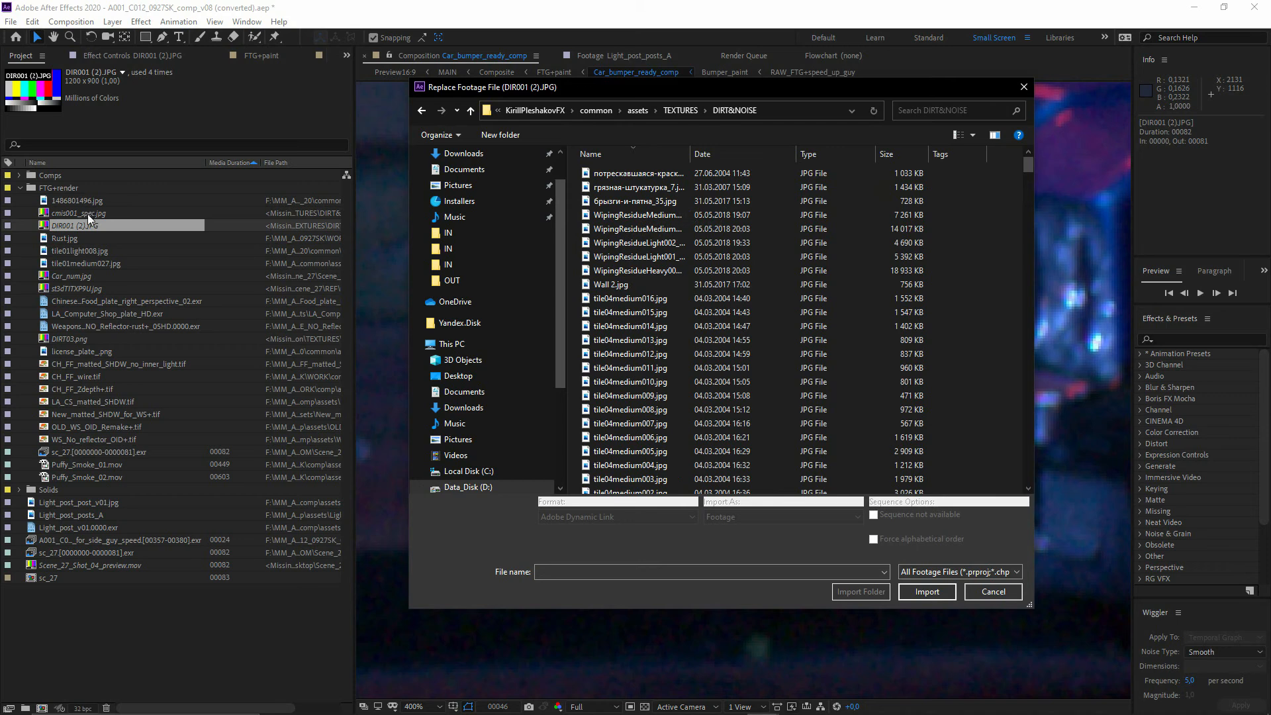
left_click(954, 110)
type("DIR001")
left_click(697, 186)
left_click(927, 592)
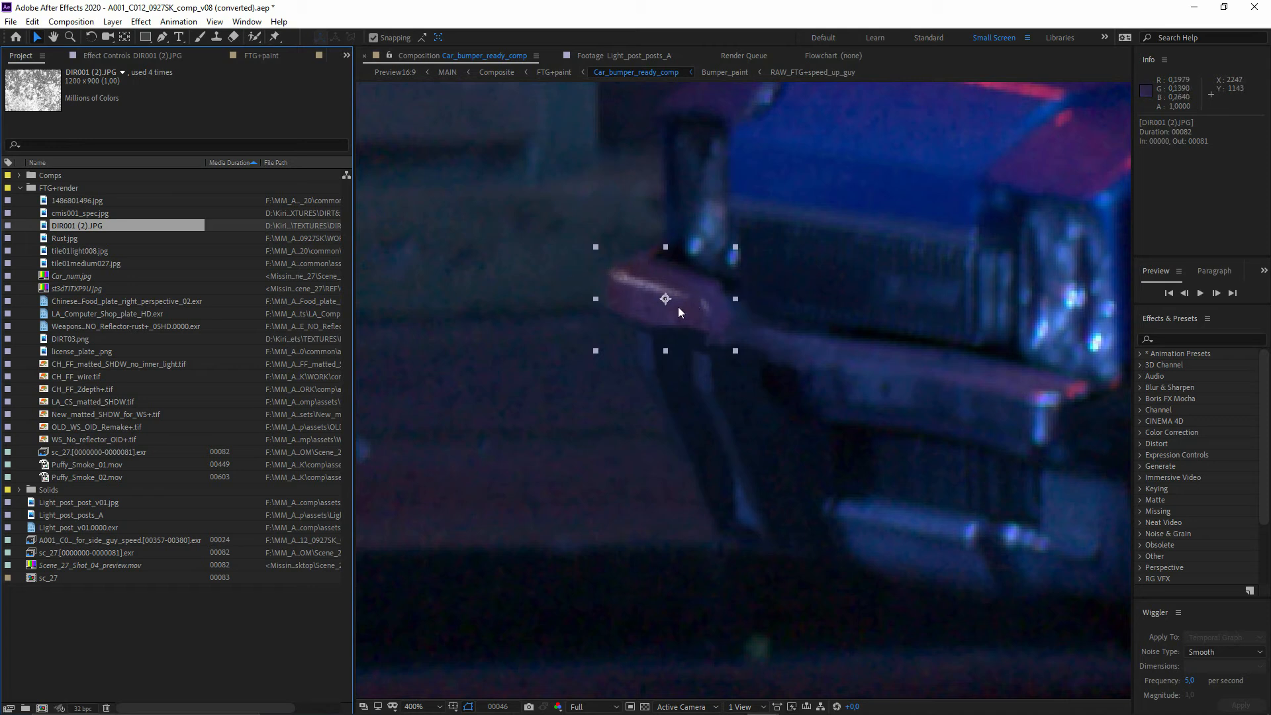
Step: Return to Car_bumper_ready_comp and compare the rebuilt bumper with the raw plate by temporarily soloing RAW_FTG_For_Noise_Sample/REF
left_click(633, 71)
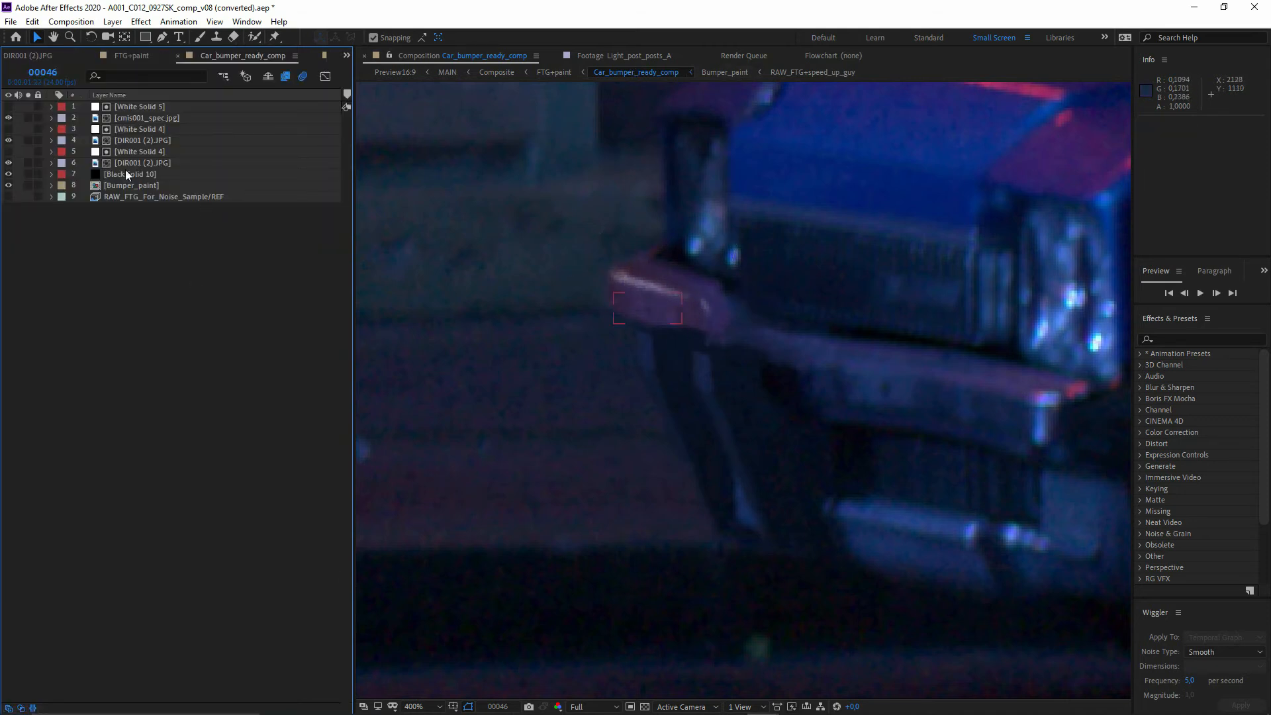
left_click(9, 197)
left_click(27, 196)
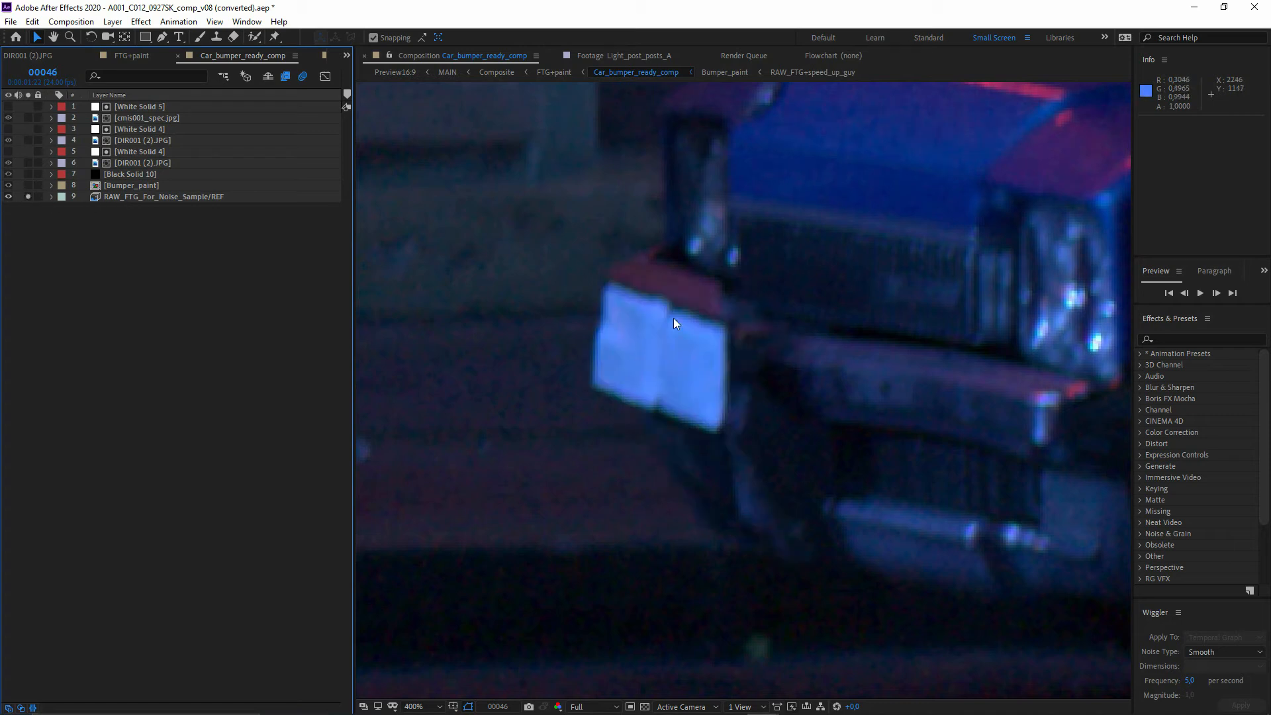
left_click(28, 197)
left_click(8, 197)
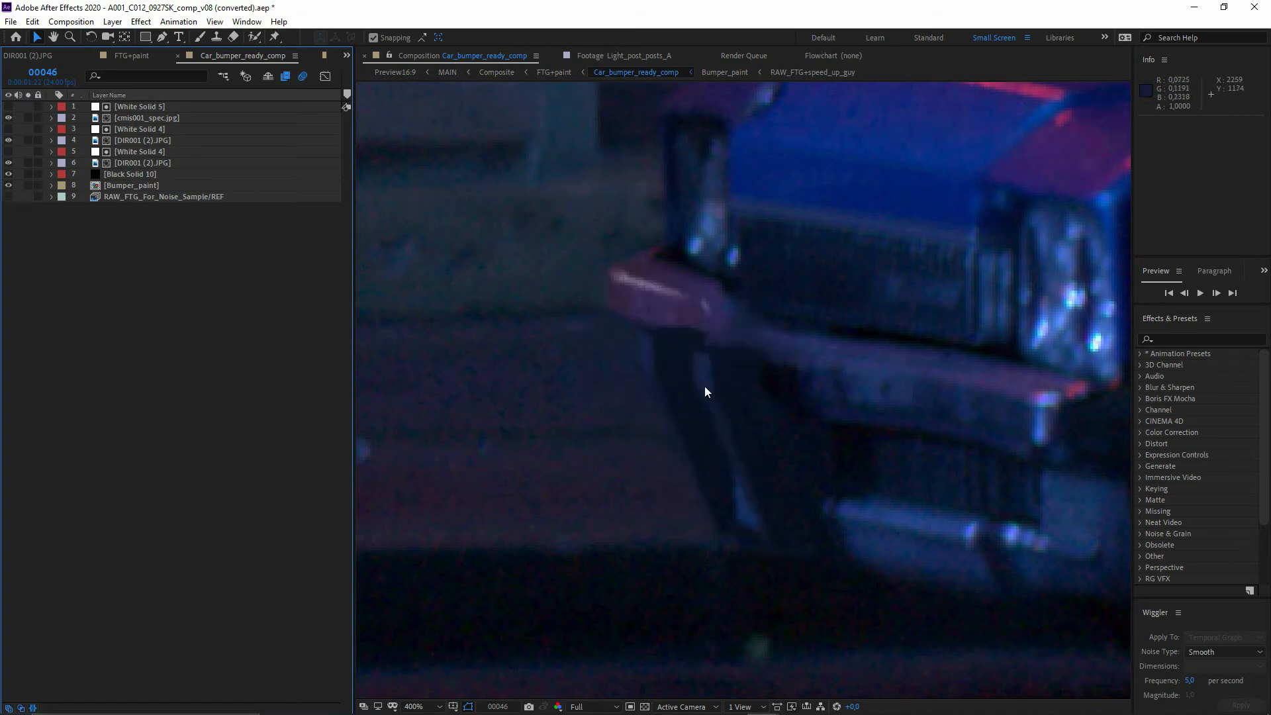
left_click(28, 196)
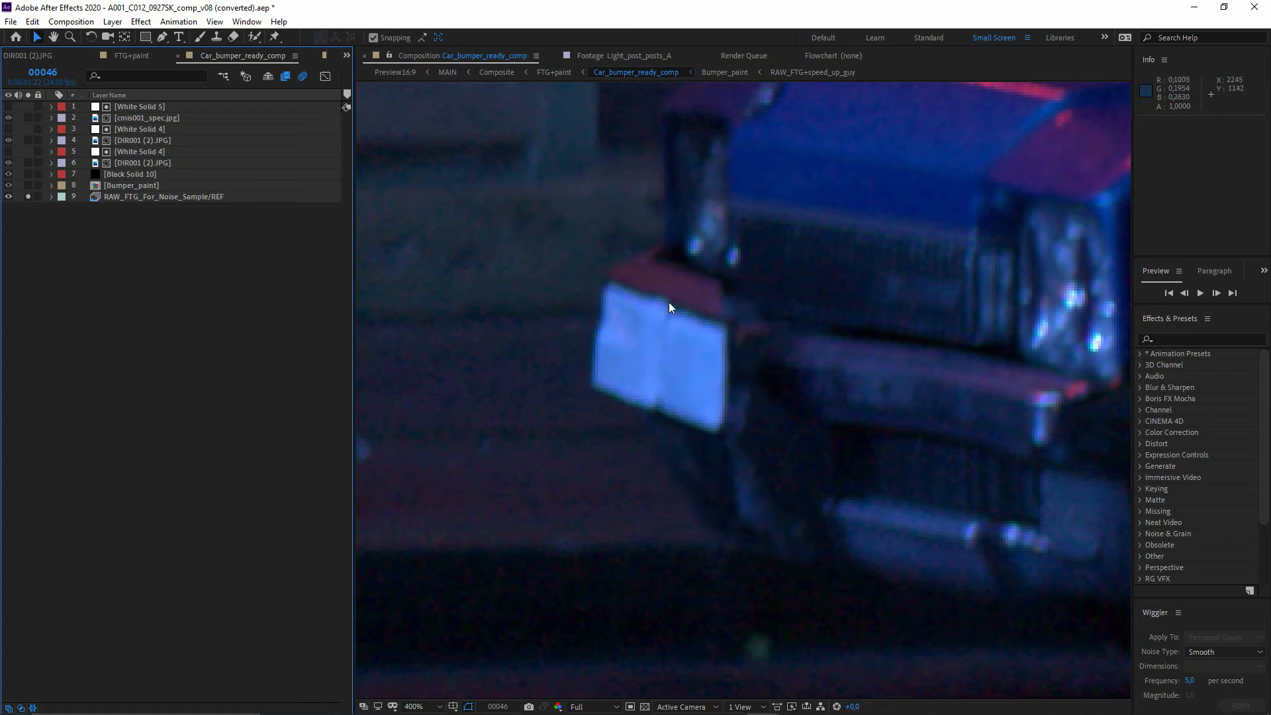
left_click(9, 196)
left_click(28, 196)
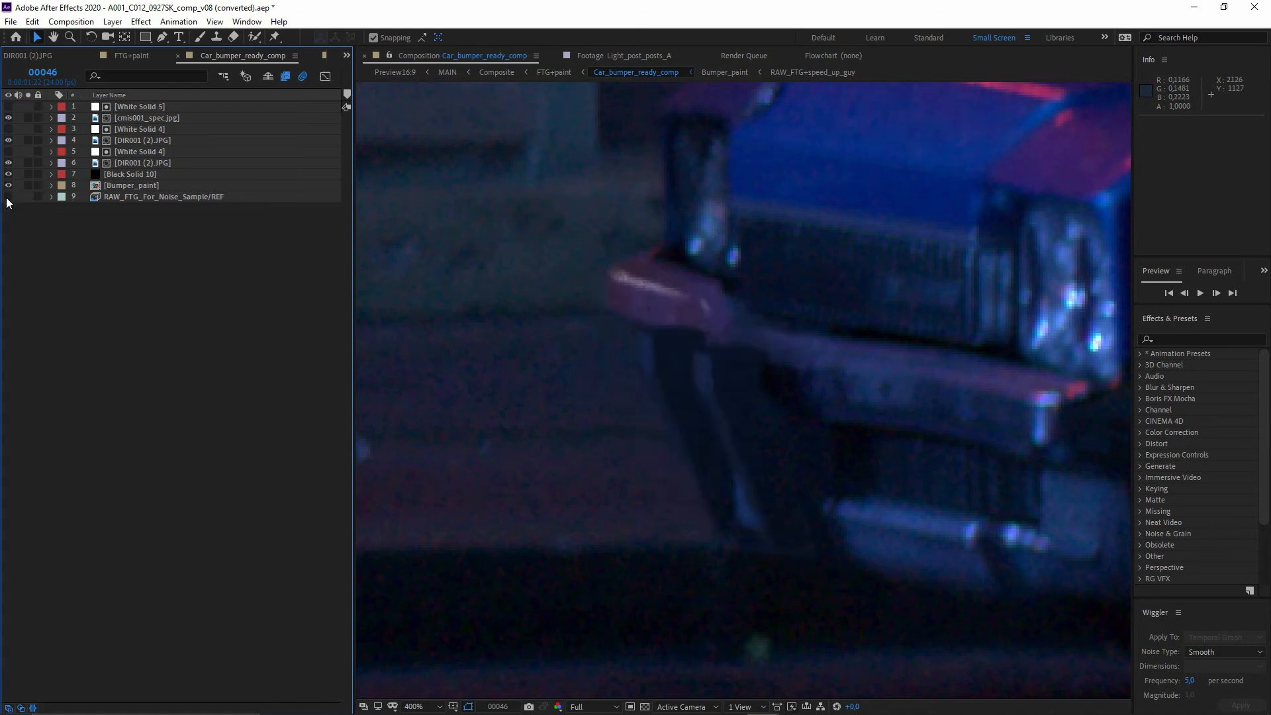
Step: Check the upper DIR001 (2).JPG layer, return to the FTG+paint composition and examine the bumper within the full plate
left_click(52, 141)
left_click(52, 141)
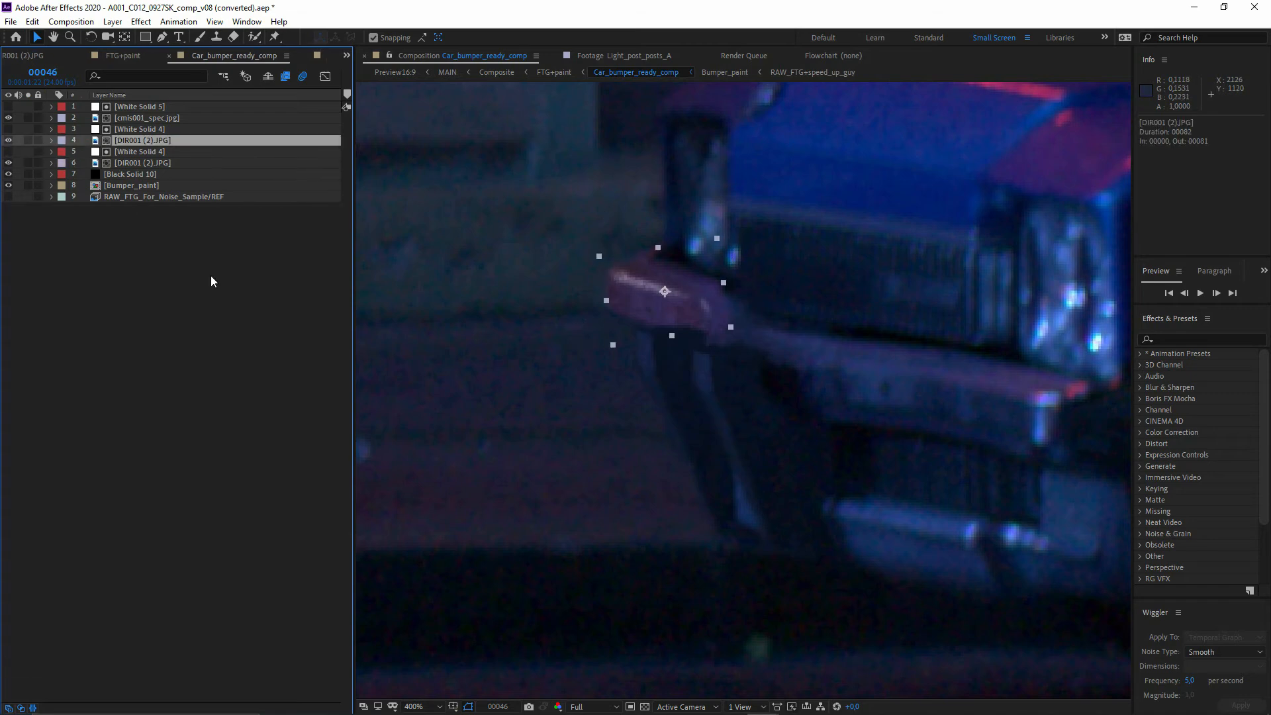
left_click(210, 278)
left_click(556, 76)
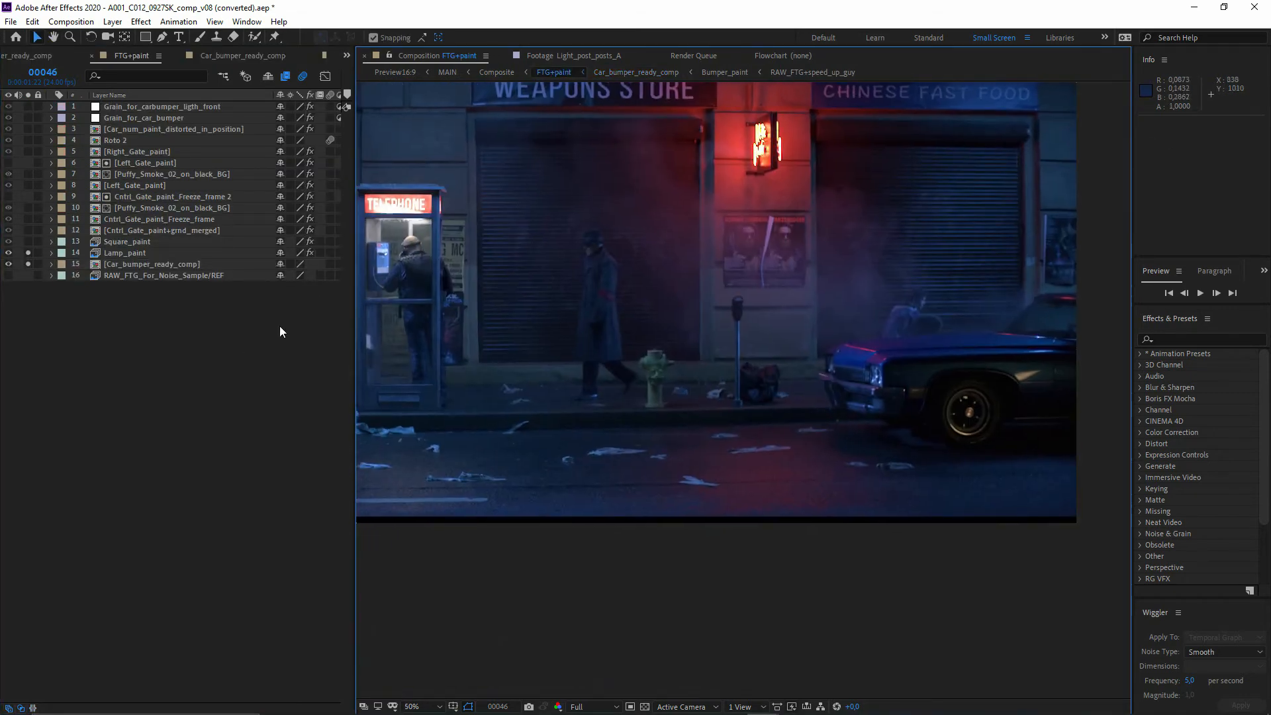
scroll(775, 496, "up", 1)
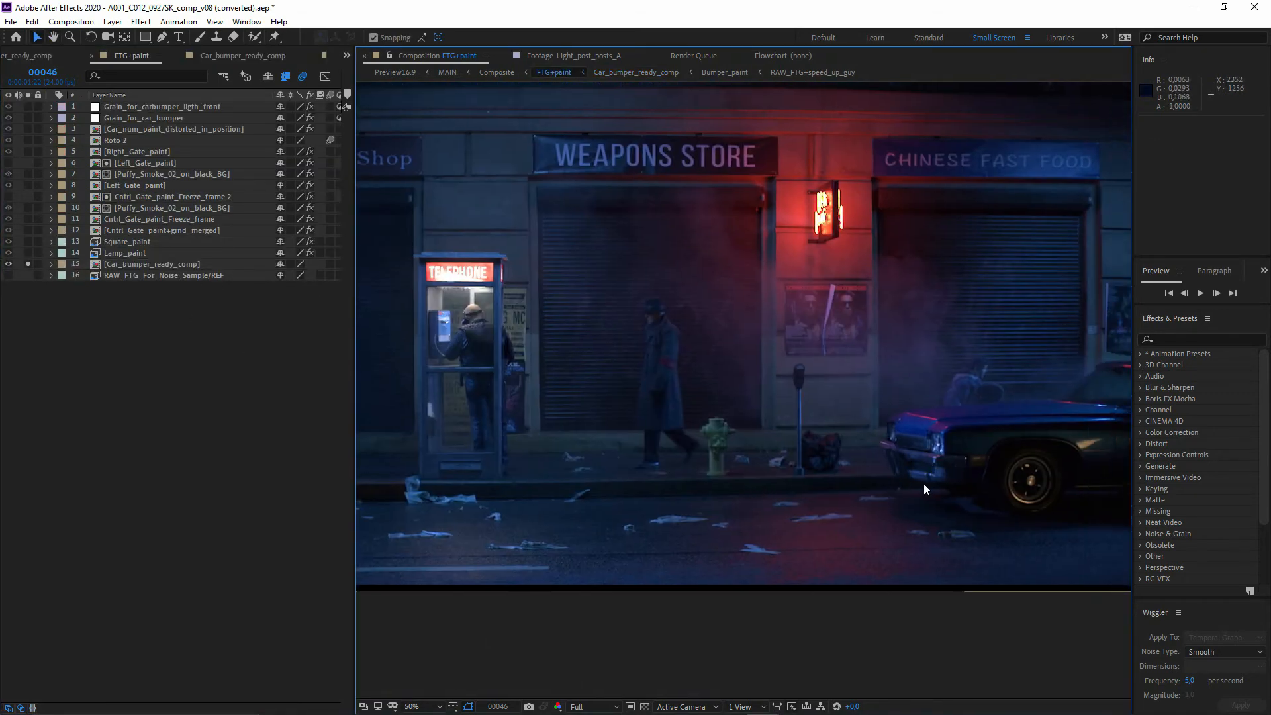
scroll(924, 483, "down", 2)
scroll(894, 466, "up", 4)
left_click_drag(911, 477, 411, 367)
left_click_drag(777, 445, 271, 366)
scroll(596, 430, "down", 4)
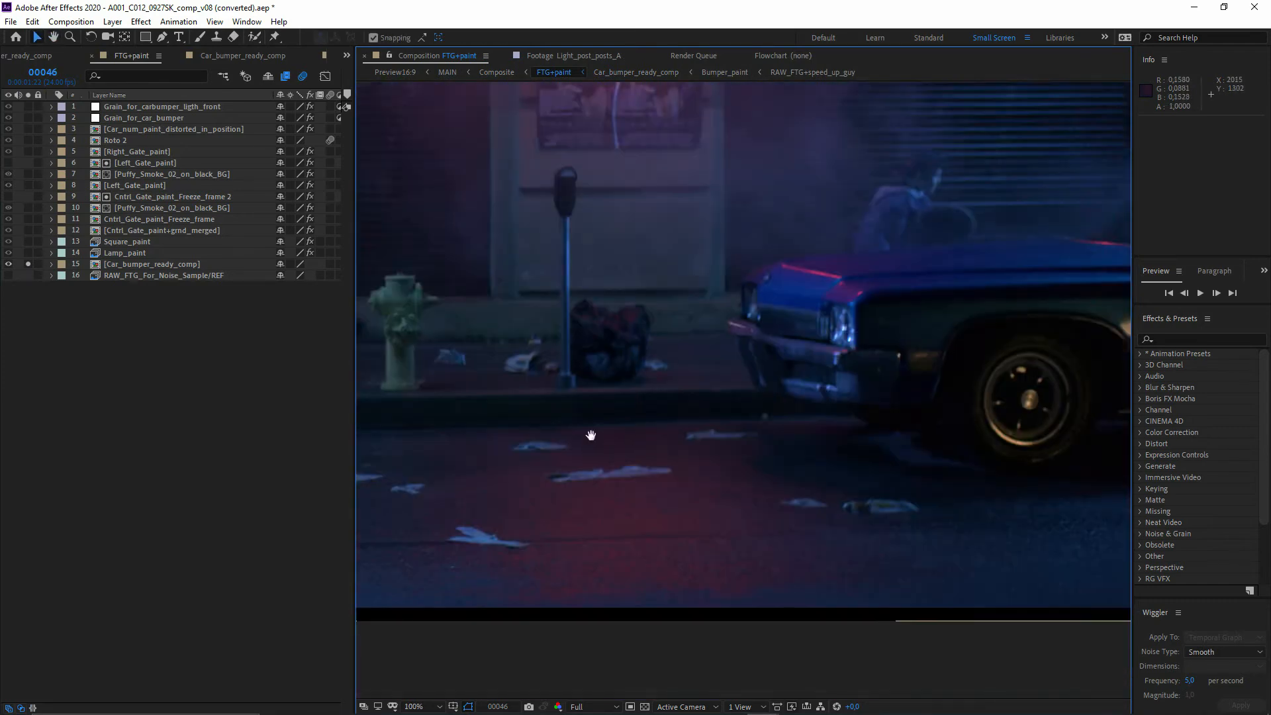
scroll(557, 485, "down", 2)
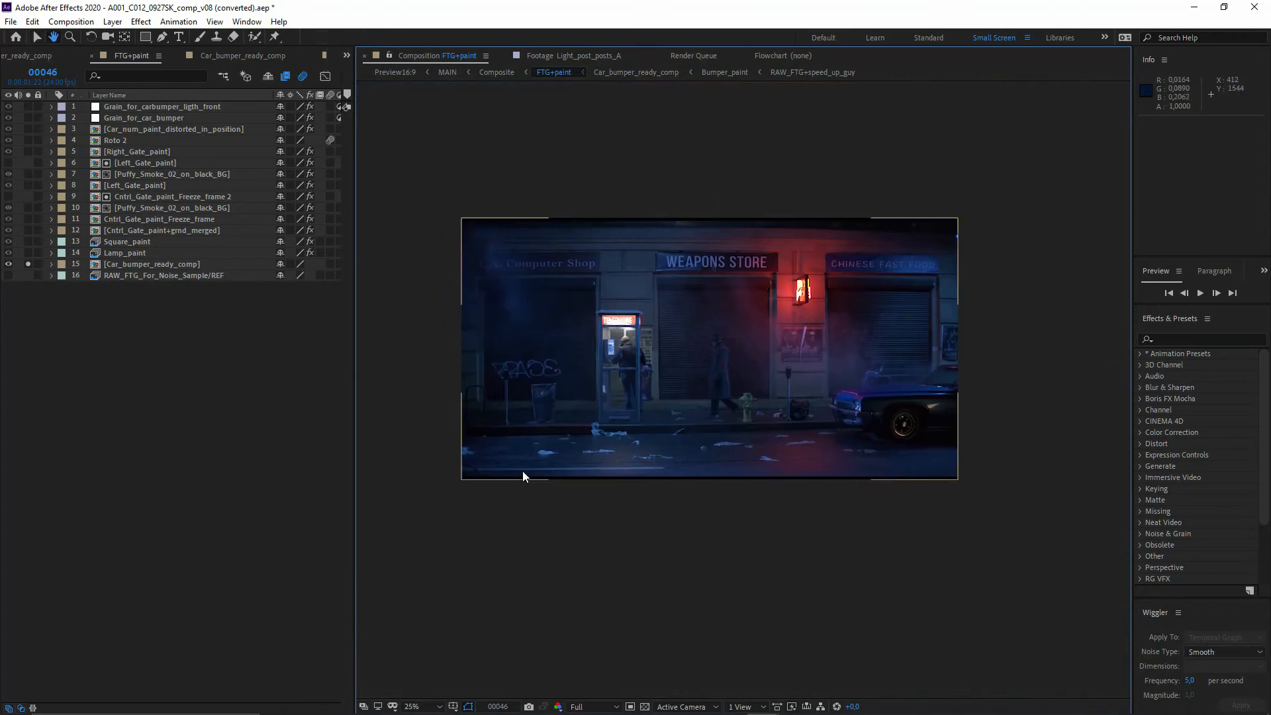
Step: Frame the plate's edge beside the Chinese Fast Food sign and solo Lamp_paint to cover the bright lamp there
left_click(28, 253)
scroll(736, 386, "up", 4)
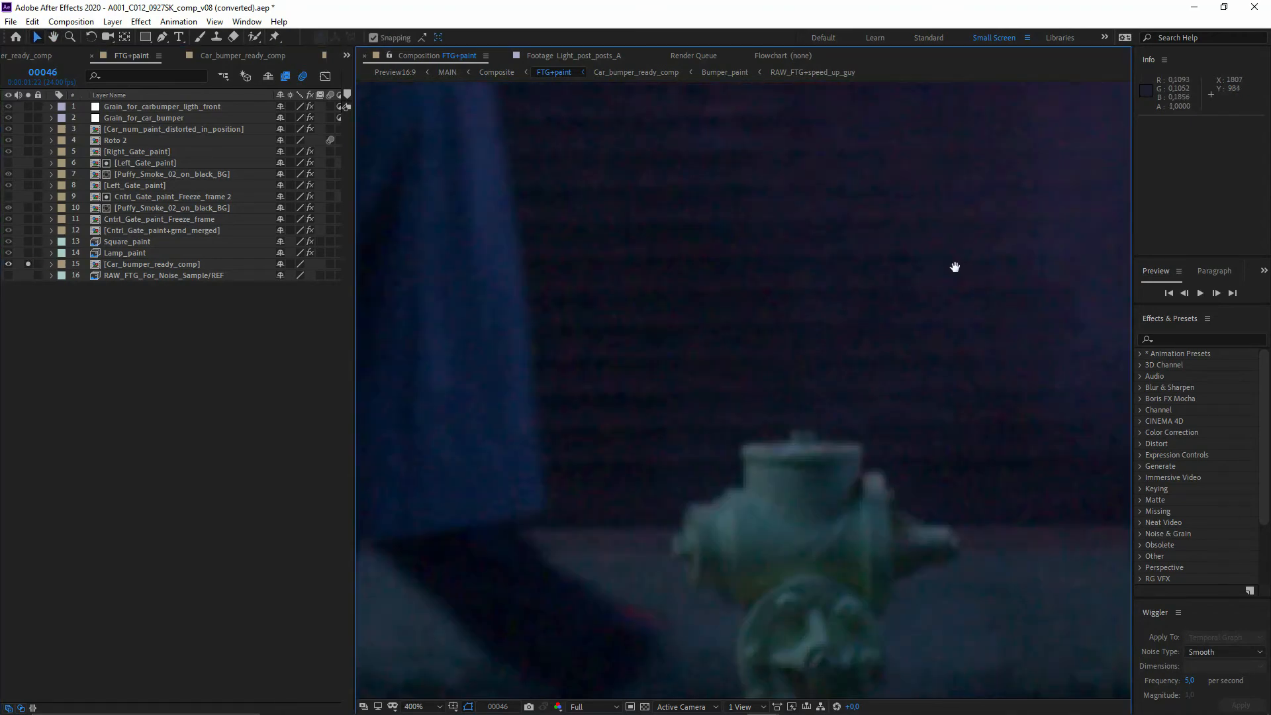
left_click_drag(953, 267, 720, 380)
scroll(719, 380, "down", 2)
left_click_drag(1065, 199, 820, 282)
scroll(820, 282, "up", 2)
left_click_drag(834, 345, 685, 560)
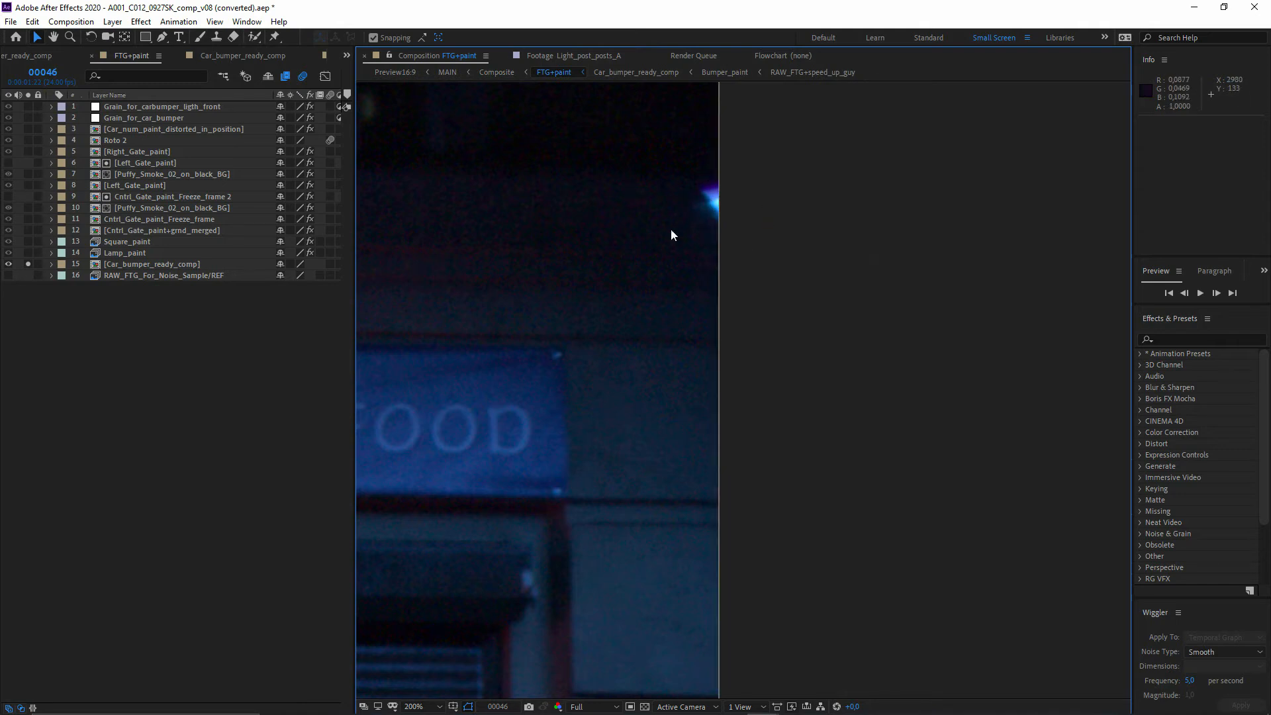
left_click(28, 252)
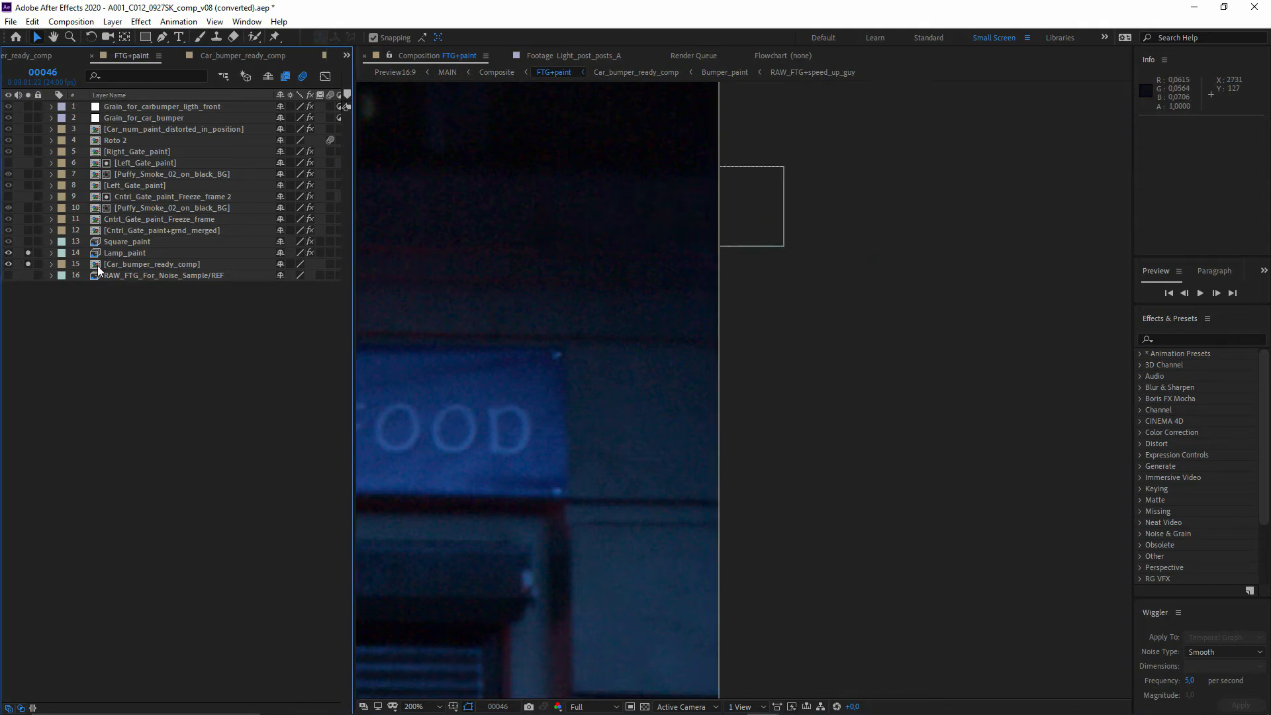
Step: Toggle the solo of Square_paint to compare the wall between gate and poster, leaving the layer soloed
left_click(26, 242)
scroll(574, 321, "down", 2)
left_click(26, 241)
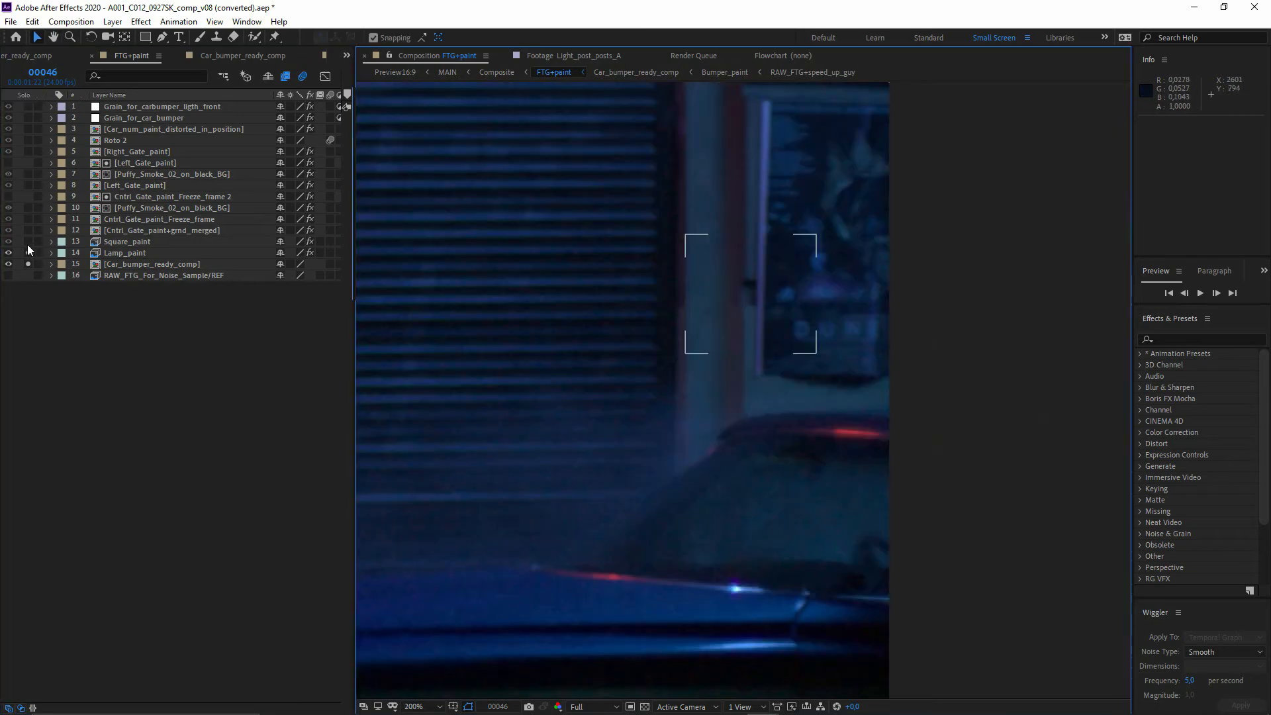
left_click(27, 243)
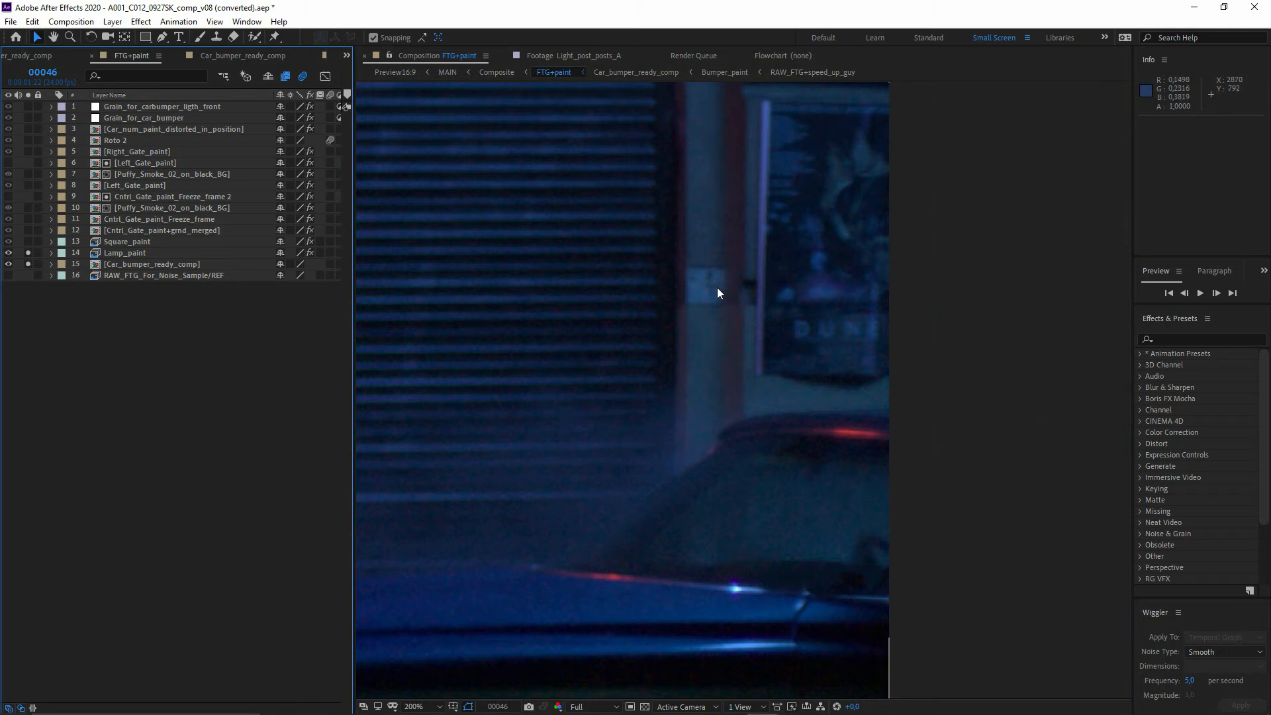
left_click(29, 241)
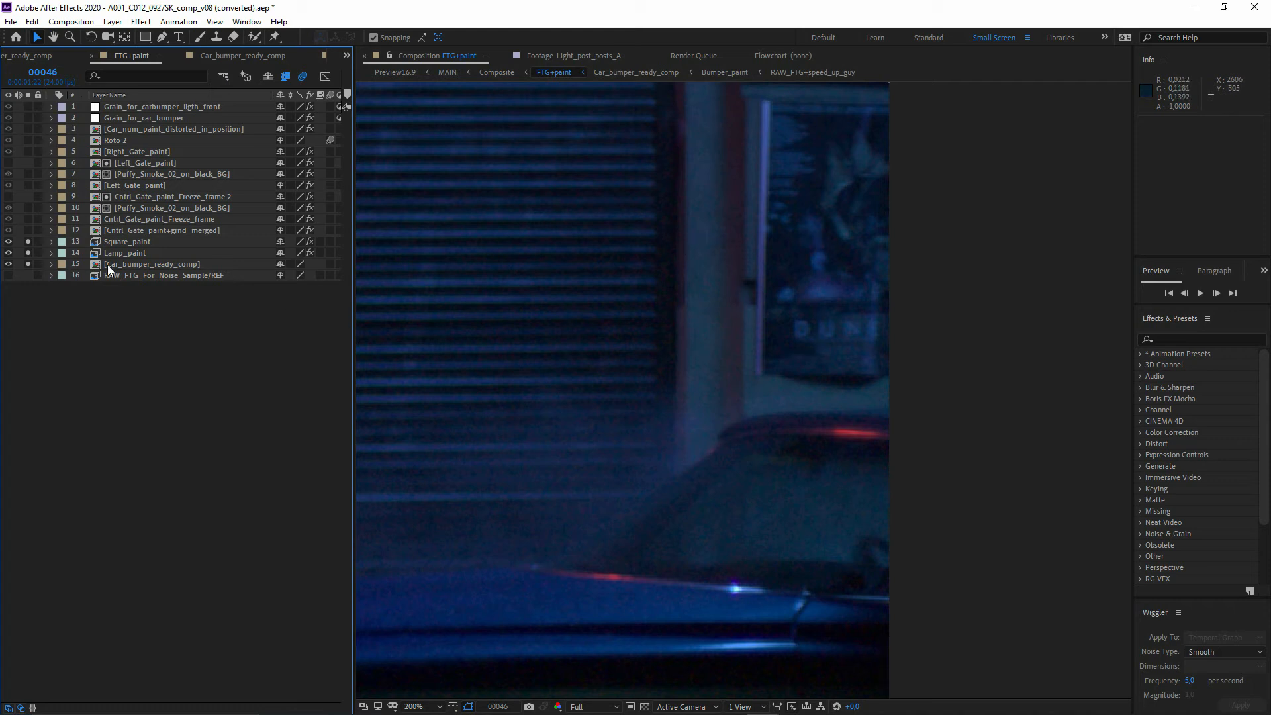
Step: Solo the Cntrl_Gate_paint+grnd_merged layer and view its cleanup around the central gate and sidewalk
scroll(796, 382, "down", 2)
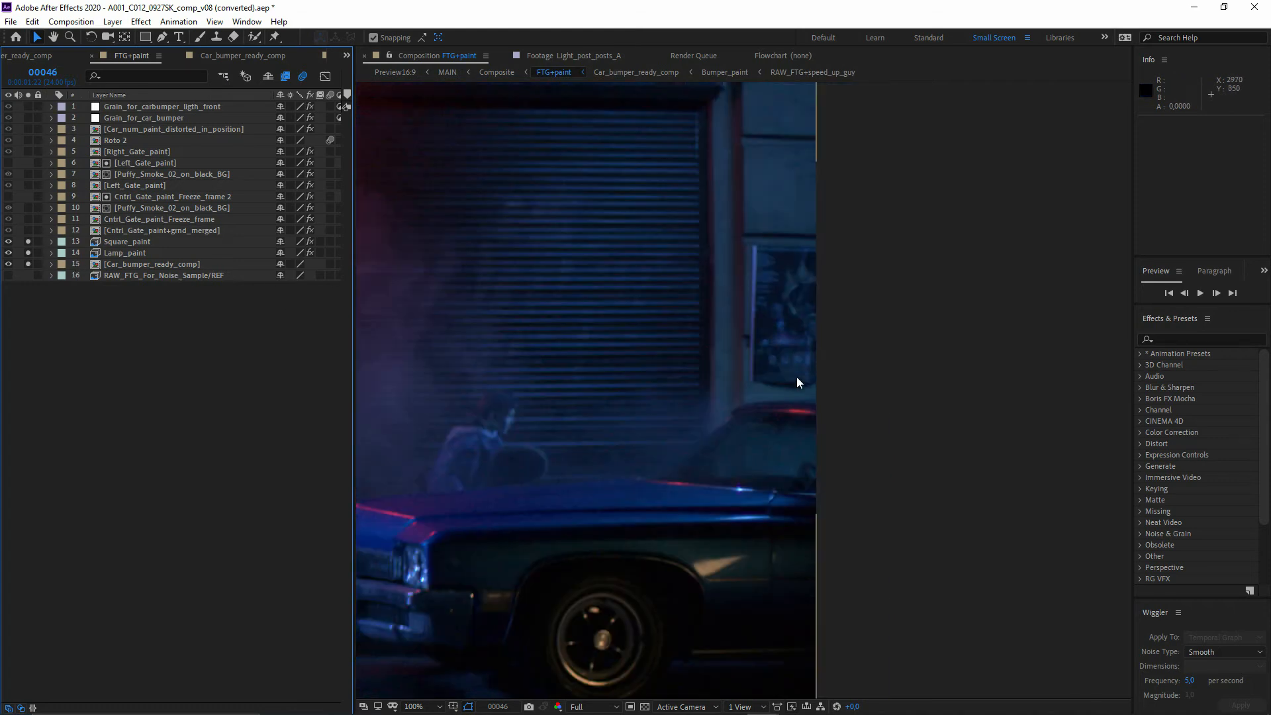
scroll(796, 383, "down", 2)
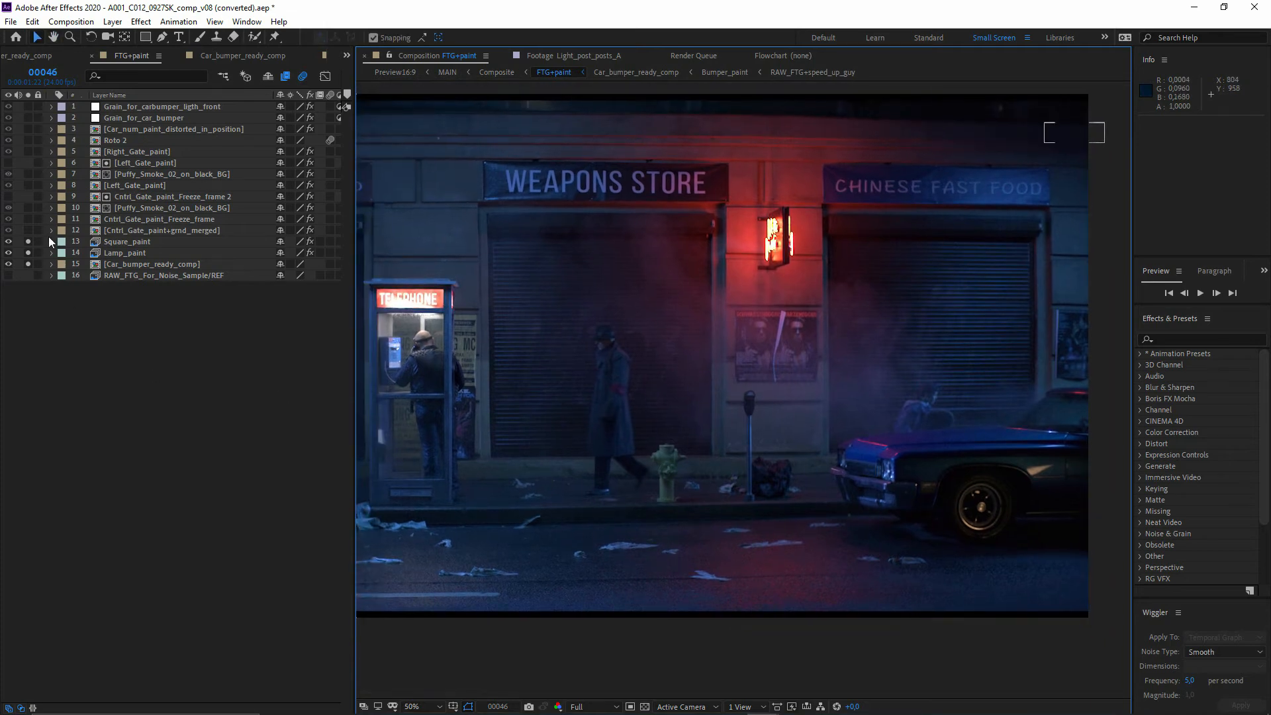
left_click(28, 230)
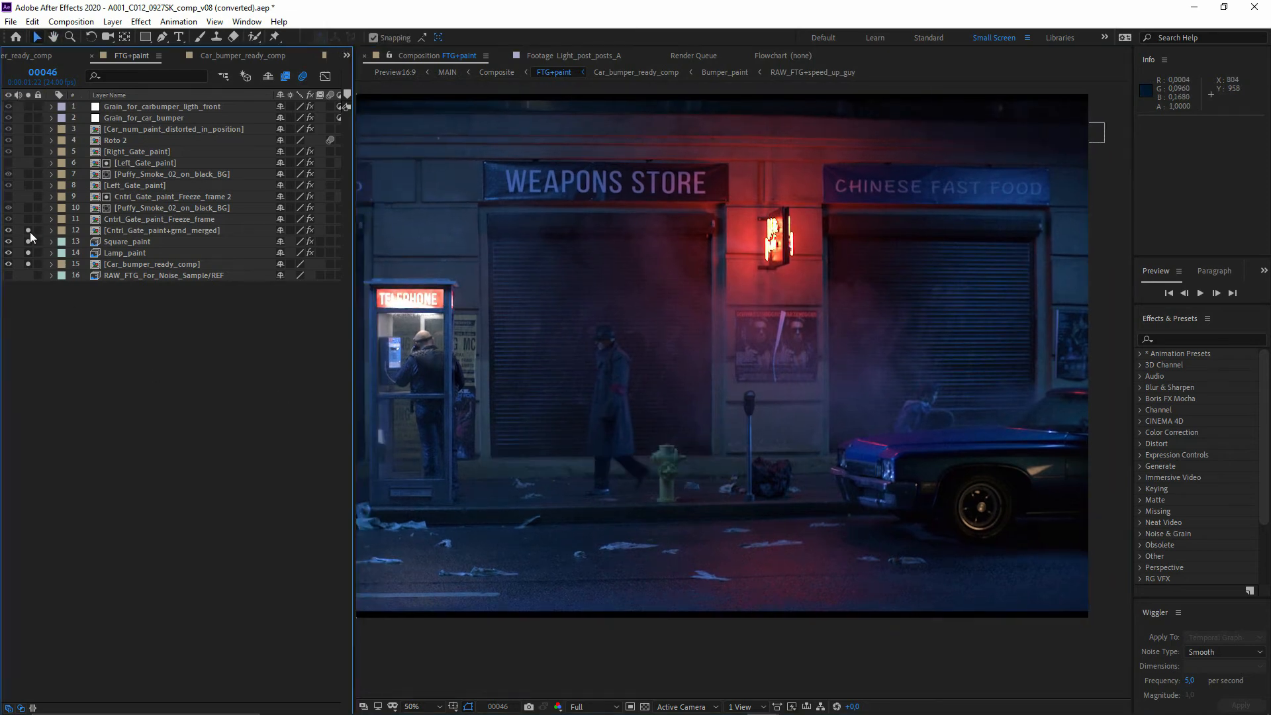
scroll(748, 420, "up", 2)
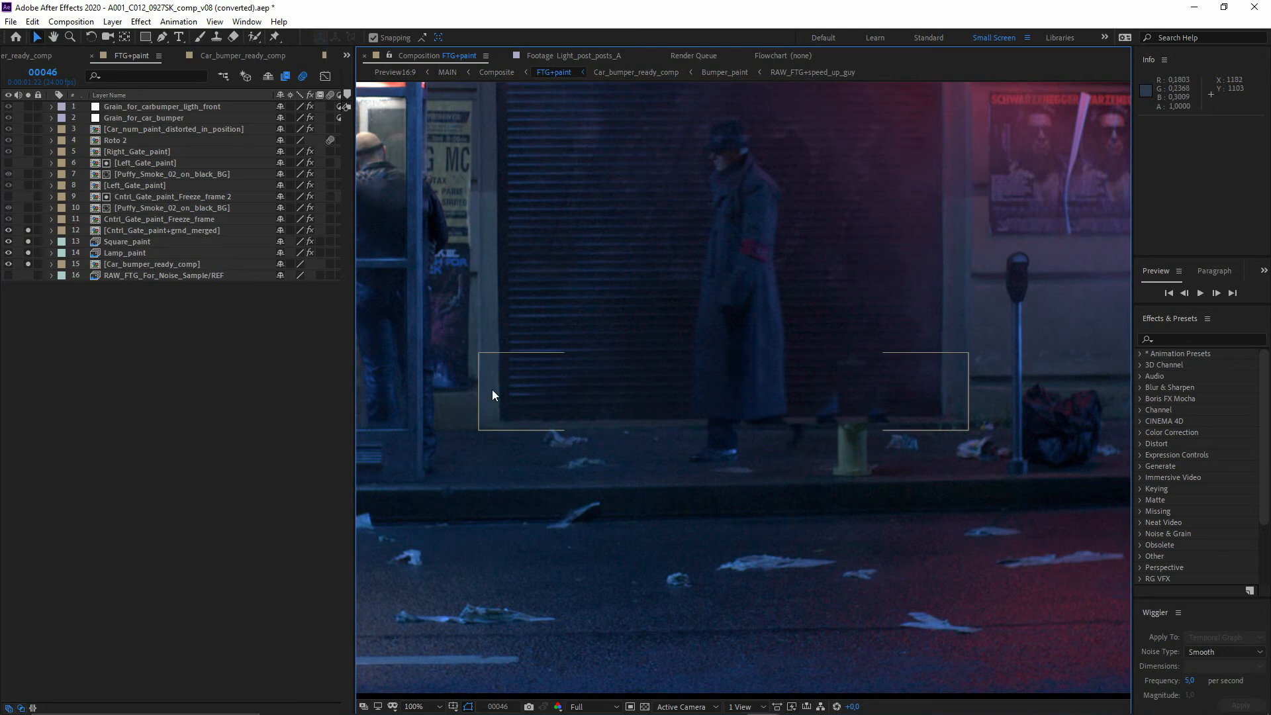
Step: Toggle the solo of Cntrl_Gate_paint+grnd_merged to compare the fire hydrant and central gate base, leaving the layer soloed
left_click(46, 231)
left_click(28, 231)
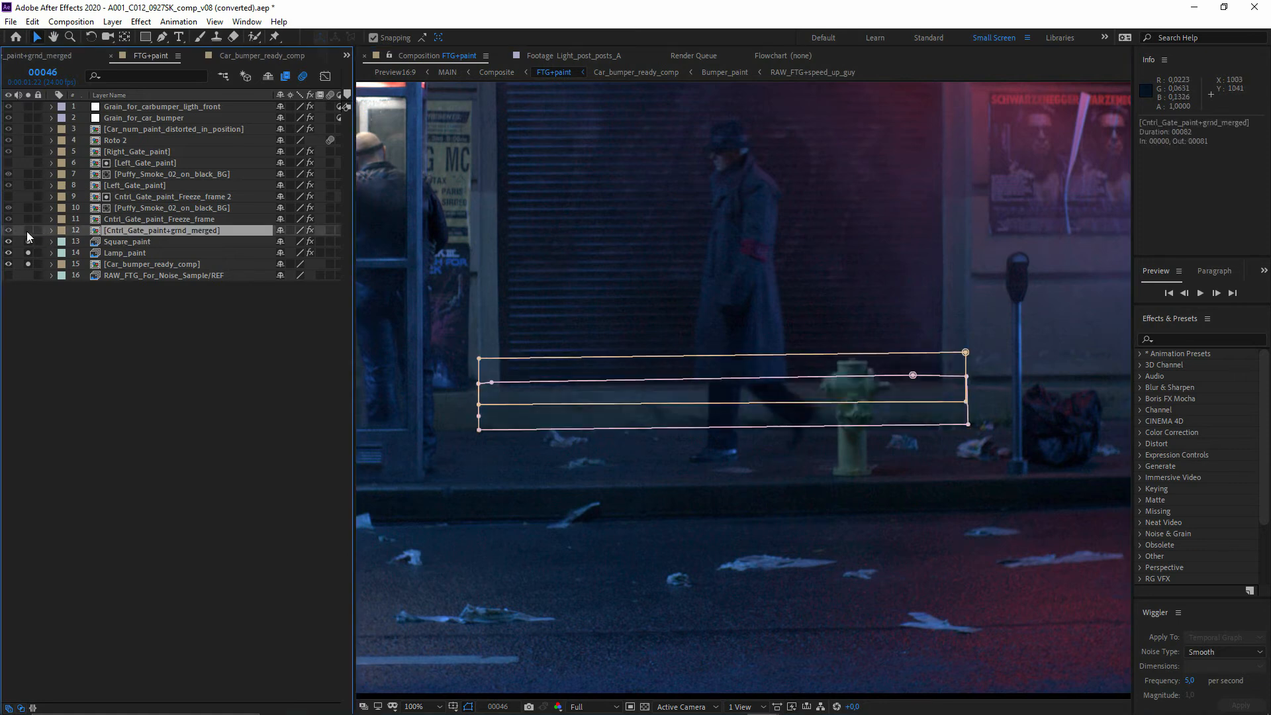
left_click(27, 231)
left_click(28, 232)
left_click(27, 231)
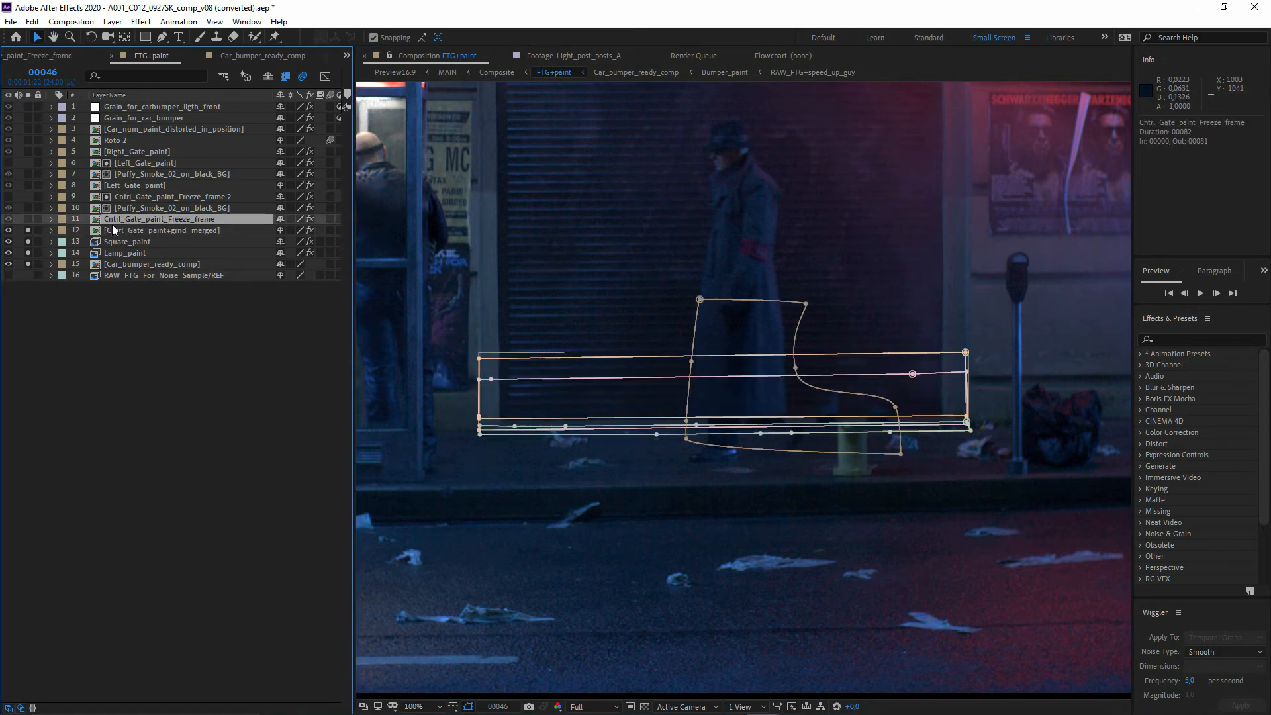
Step: Inspect the nested Cntrl_Gate_paint+grnd_merged composition, return to FTG+paint and examine the central gate's shutter and lower edge
double_click(113, 229)
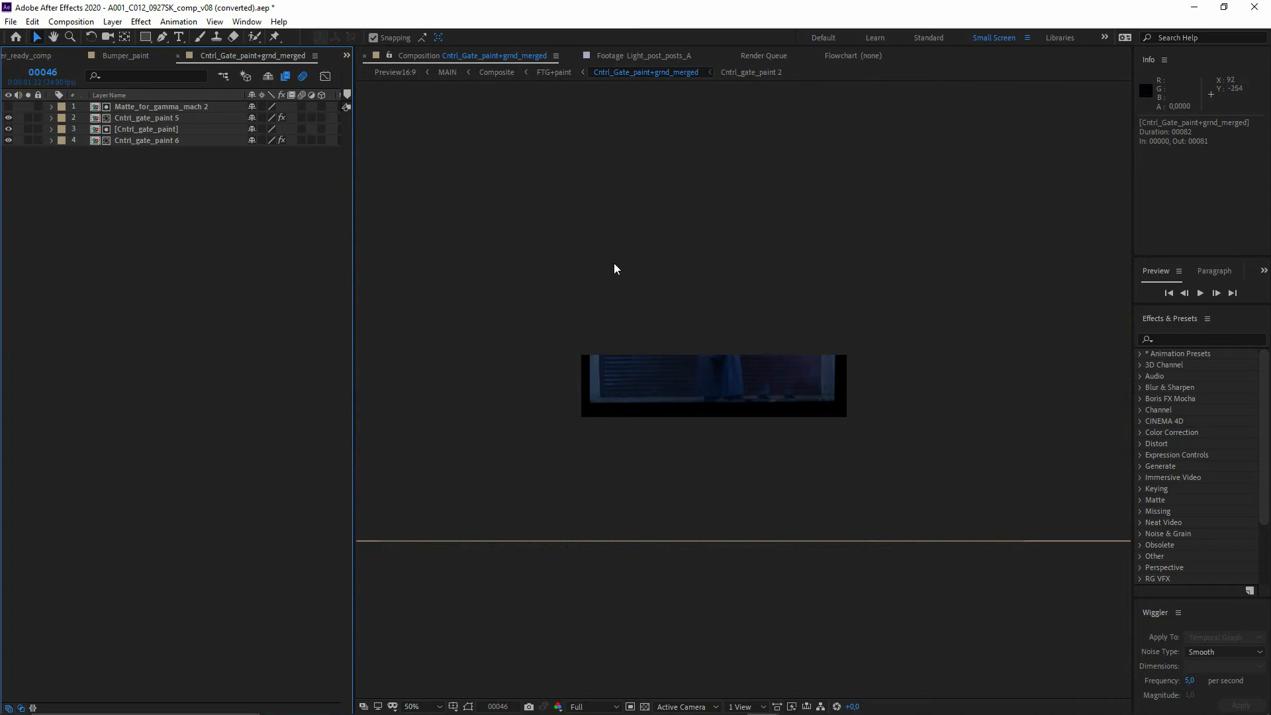
scroll(768, 374, "up", 1)
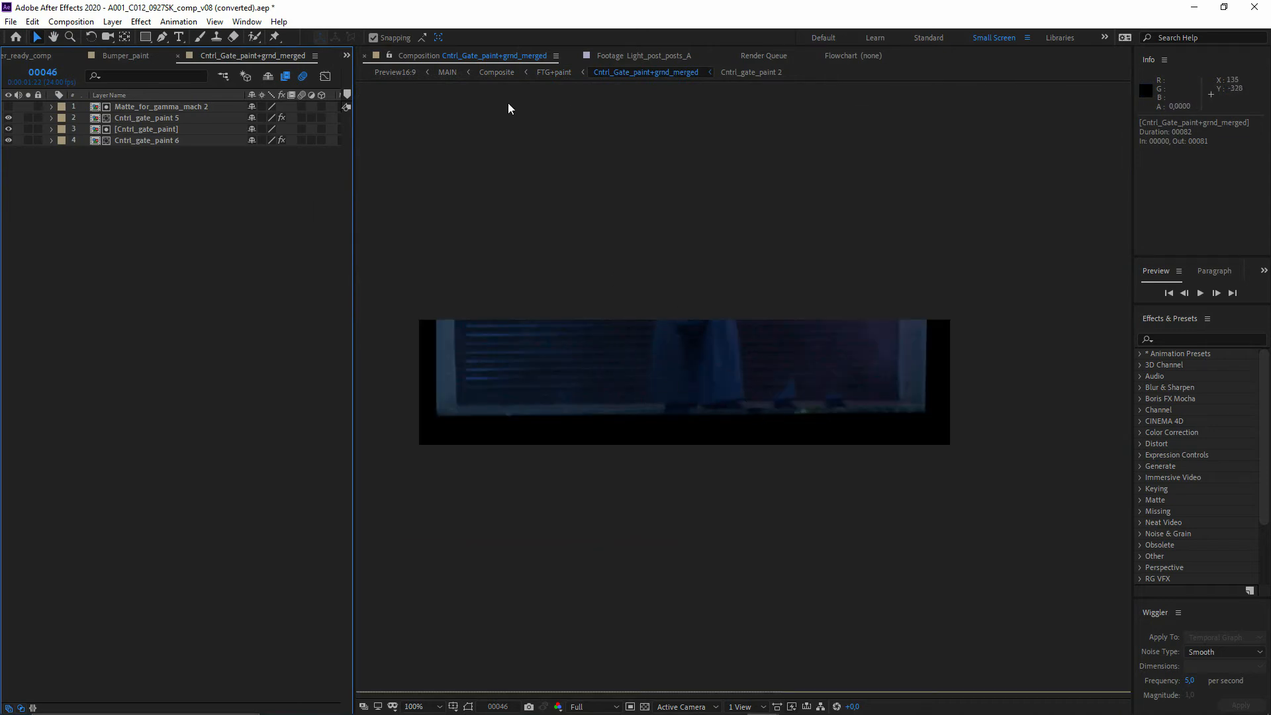
left_click(553, 73)
scroll(562, 435, "up", 4)
left_click_drag(562, 429, 901, 423)
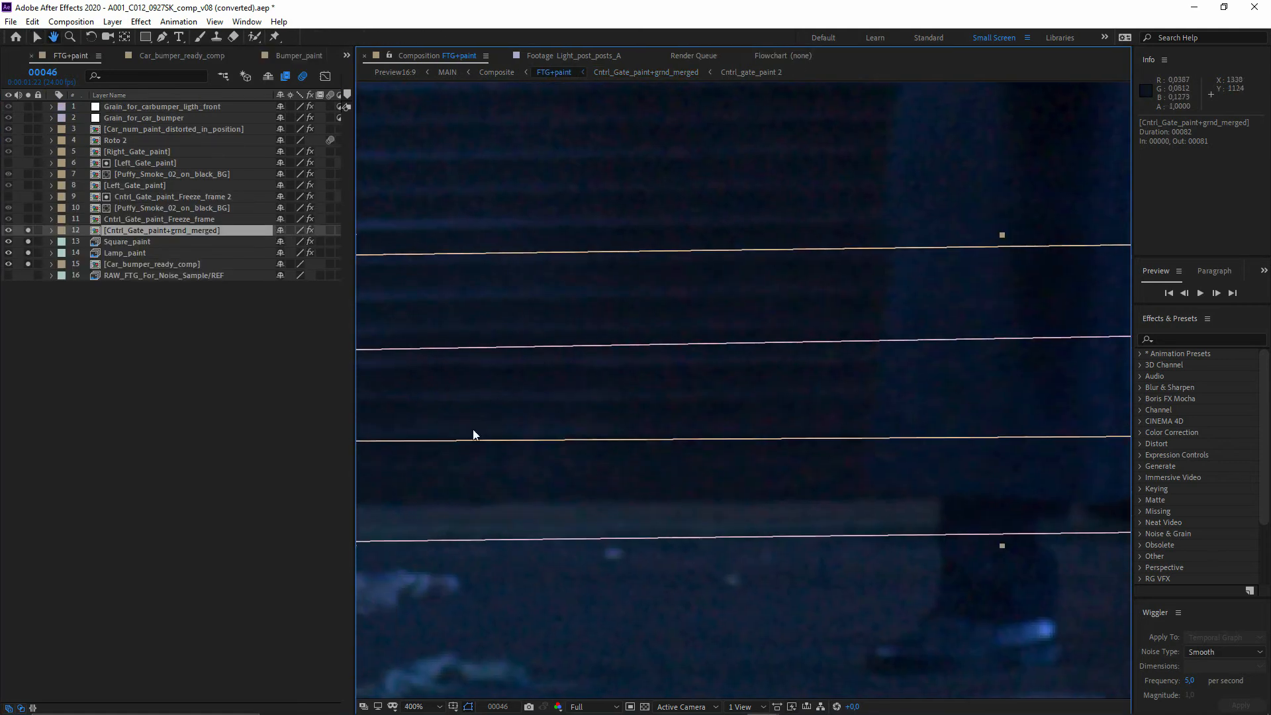
left_click_drag(601, 350, 752, 483)
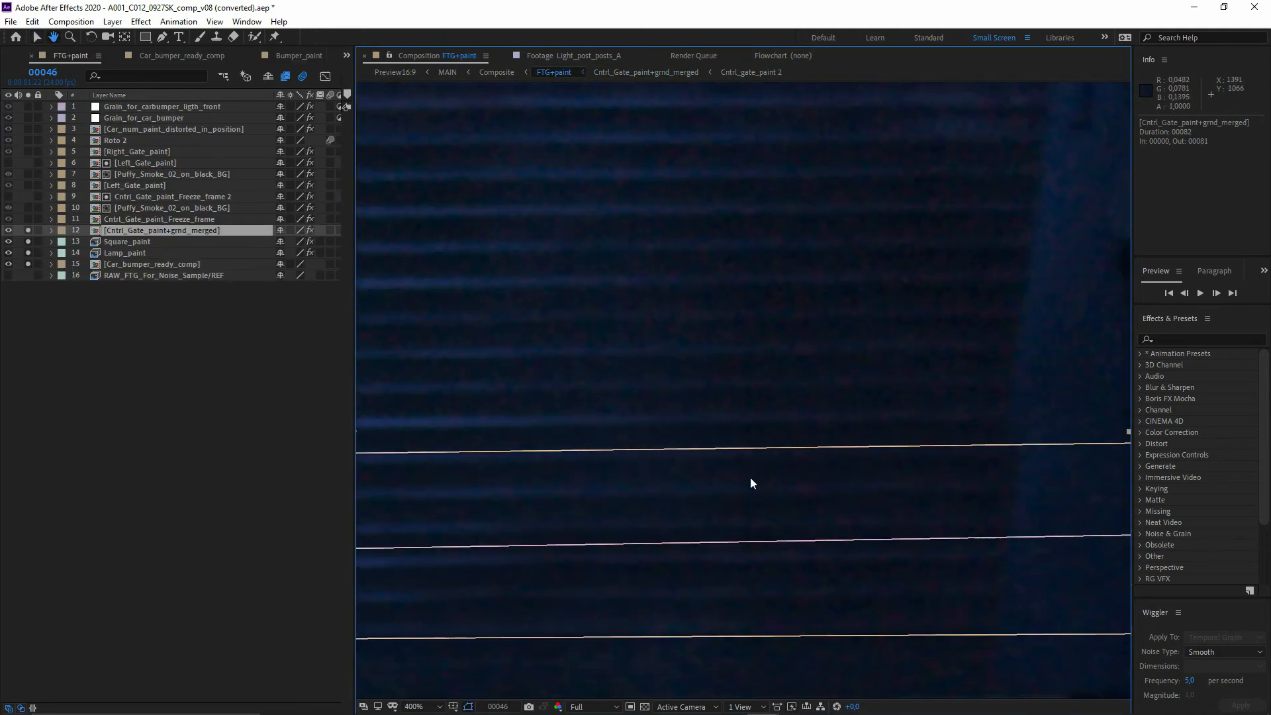
scroll(780, 424, "down", 2)
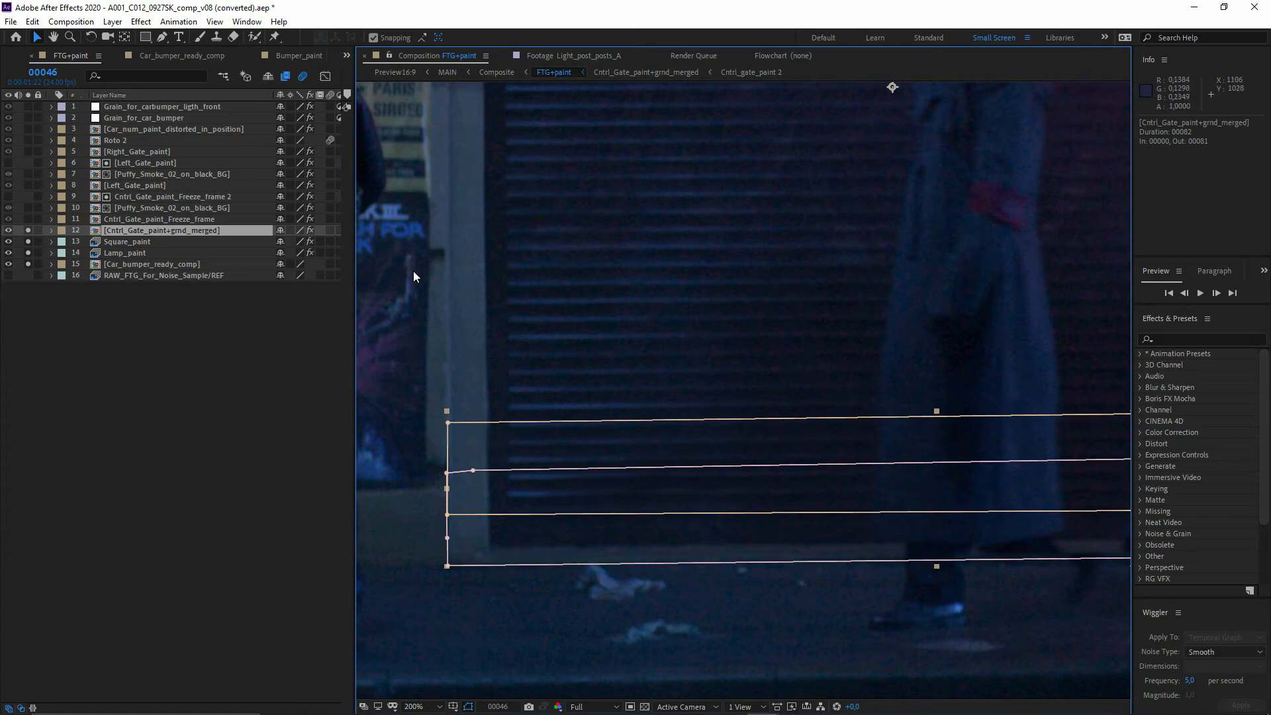
scroll(899, 479, "down", 1)
left_click_drag(846, 493, 740, 514)
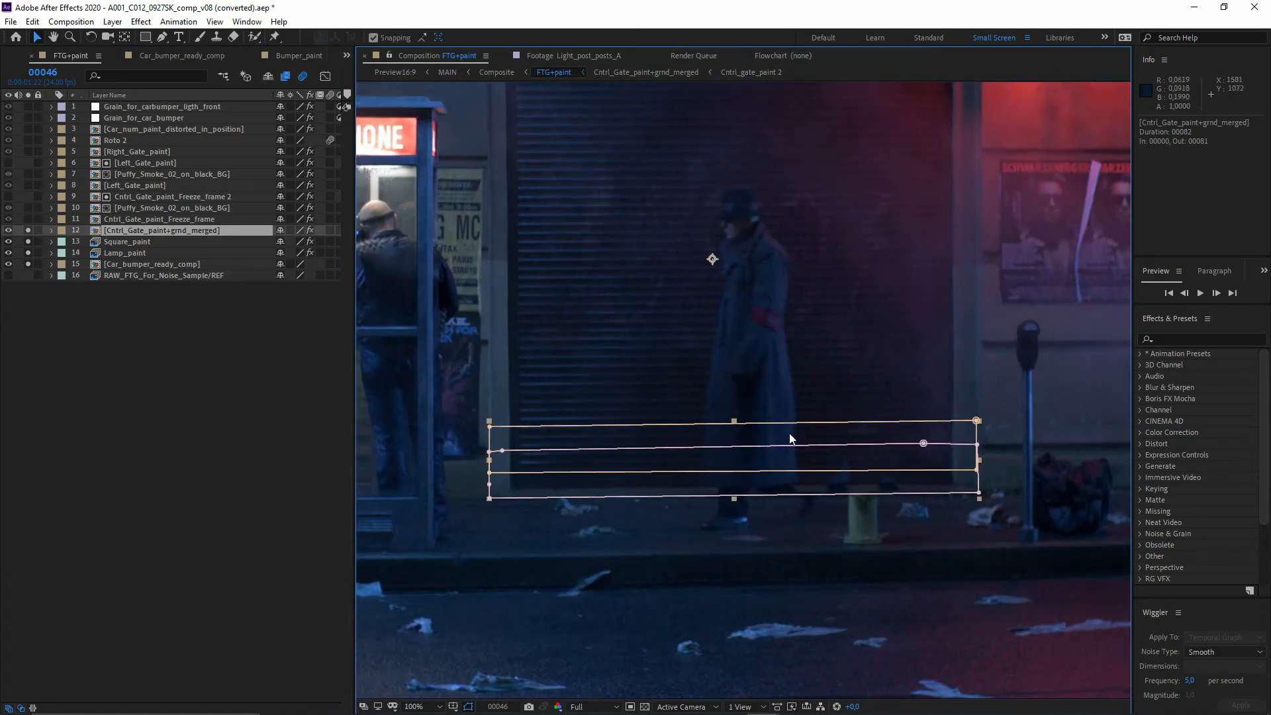
Step: Solo Cntrl_Gate_paint_Freeze_frame, the lower Puffy_Smoke_02_on_black_BG and Left_Gate_paint, comparing the base of the left gate with and without its paint
left_click(28, 219)
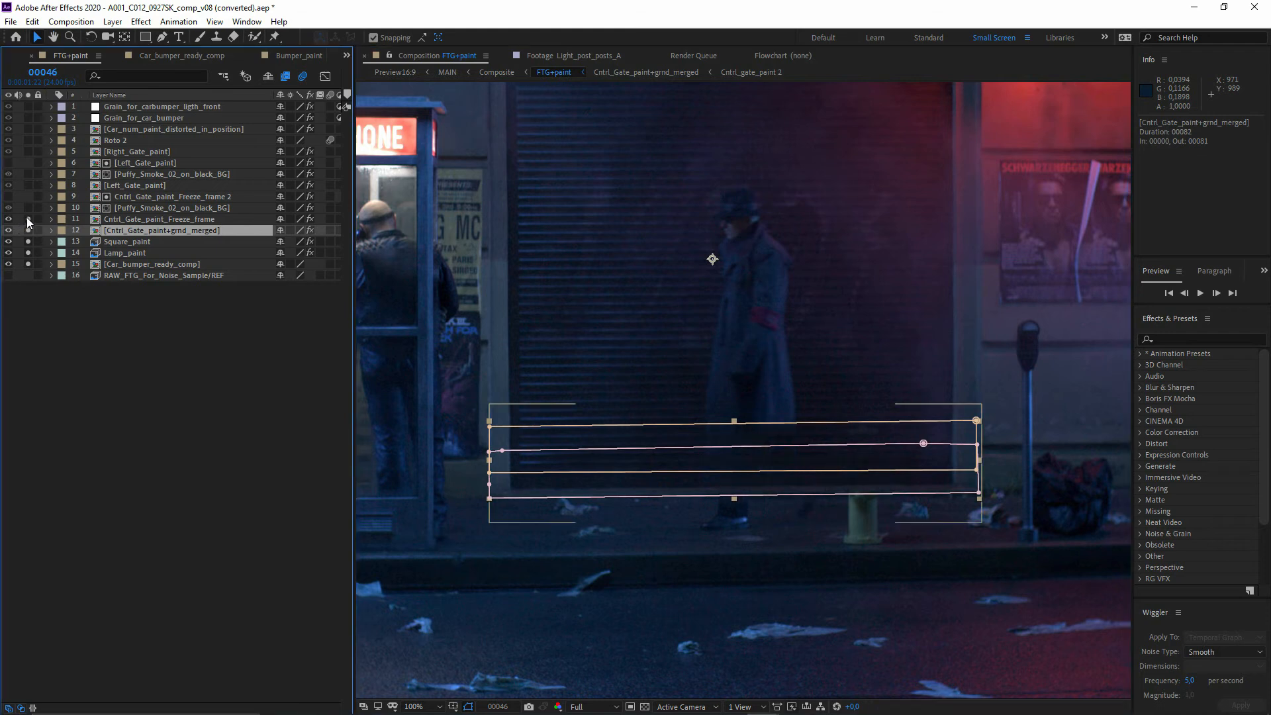
left_click(28, 208)
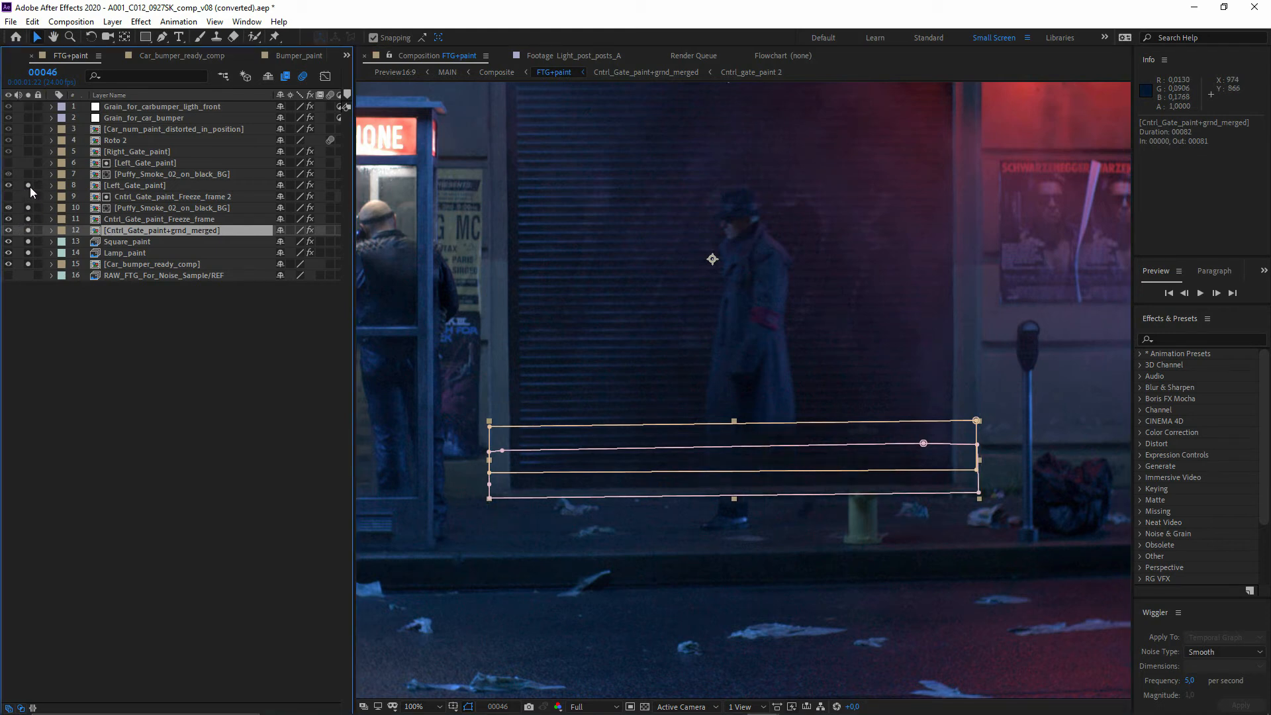
scroll(802, 483, "down", 2)
left_click_drag(684, 524, 691, 528)
scroll(556, 433, "up", 1)
left_click_drag(537, 435, 790, 436)
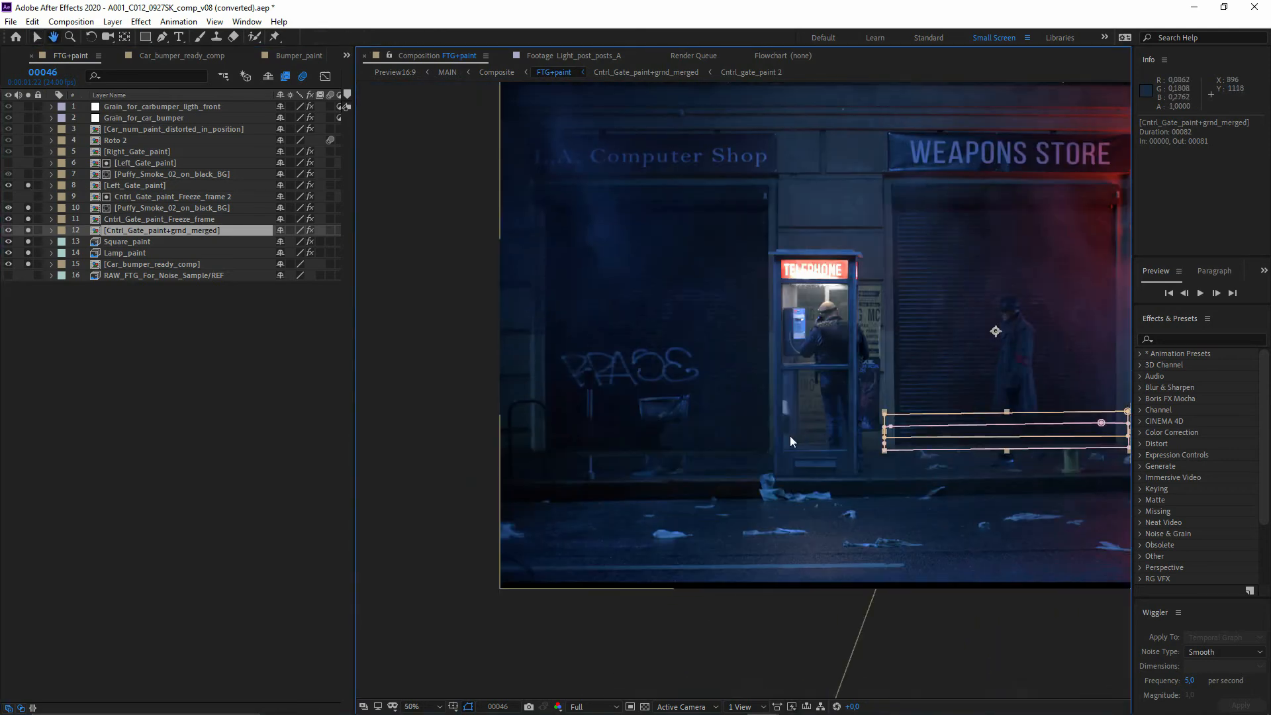
left_click(25, 185)
left_click(25, 186)
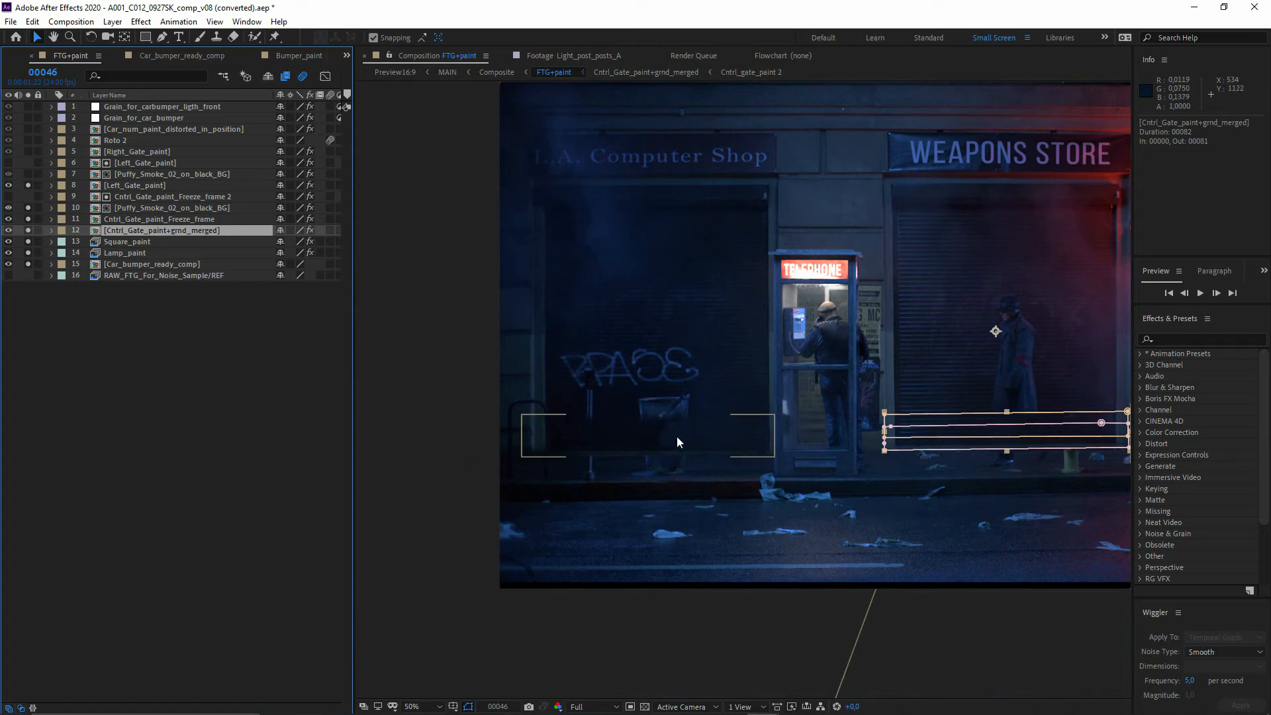
scroll(676, 442, "up", 2)
left_click_drag(655, 454, 859, 340)
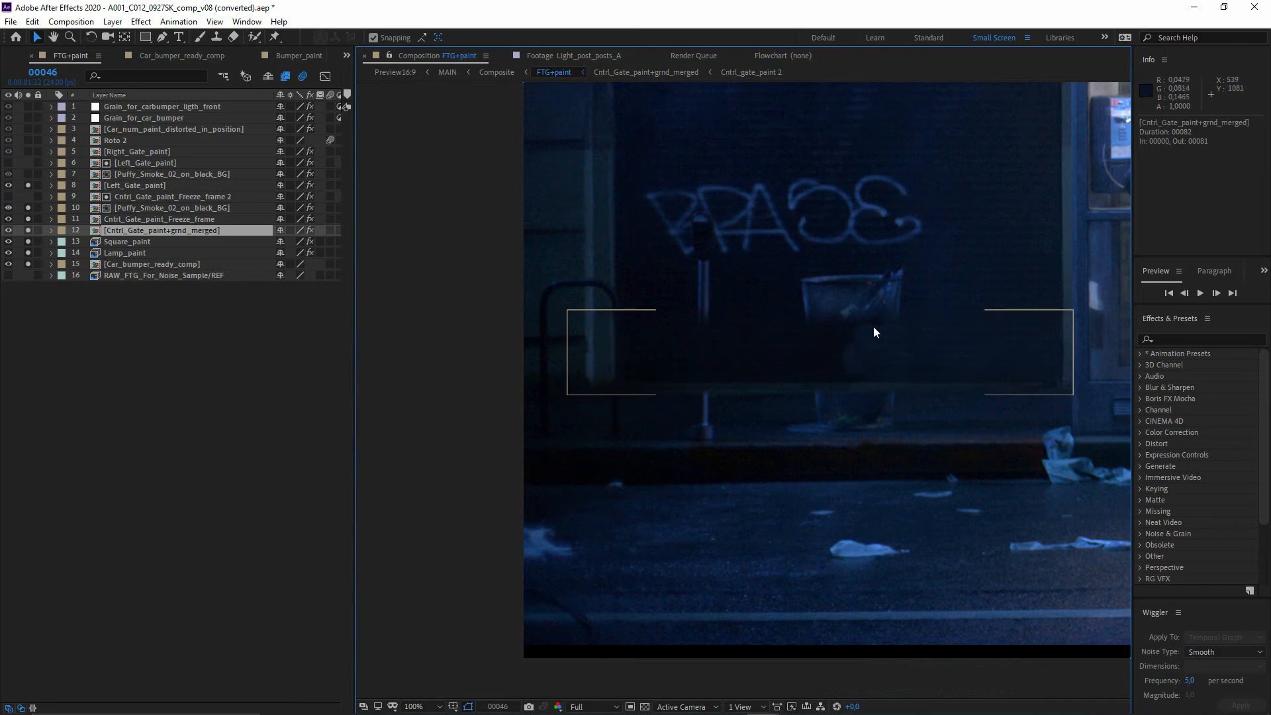
Step: Solo the upper Puffy_Smoke_02_on_black_BG layer and toggle it to compare the smoke across the street, leaving it soloed
left_click(28, 174)
scroll(820, 463, "down", 1)
left_click_drag(821, 464, 601, 454)
left_click_drag(911, 407, 591, 485)
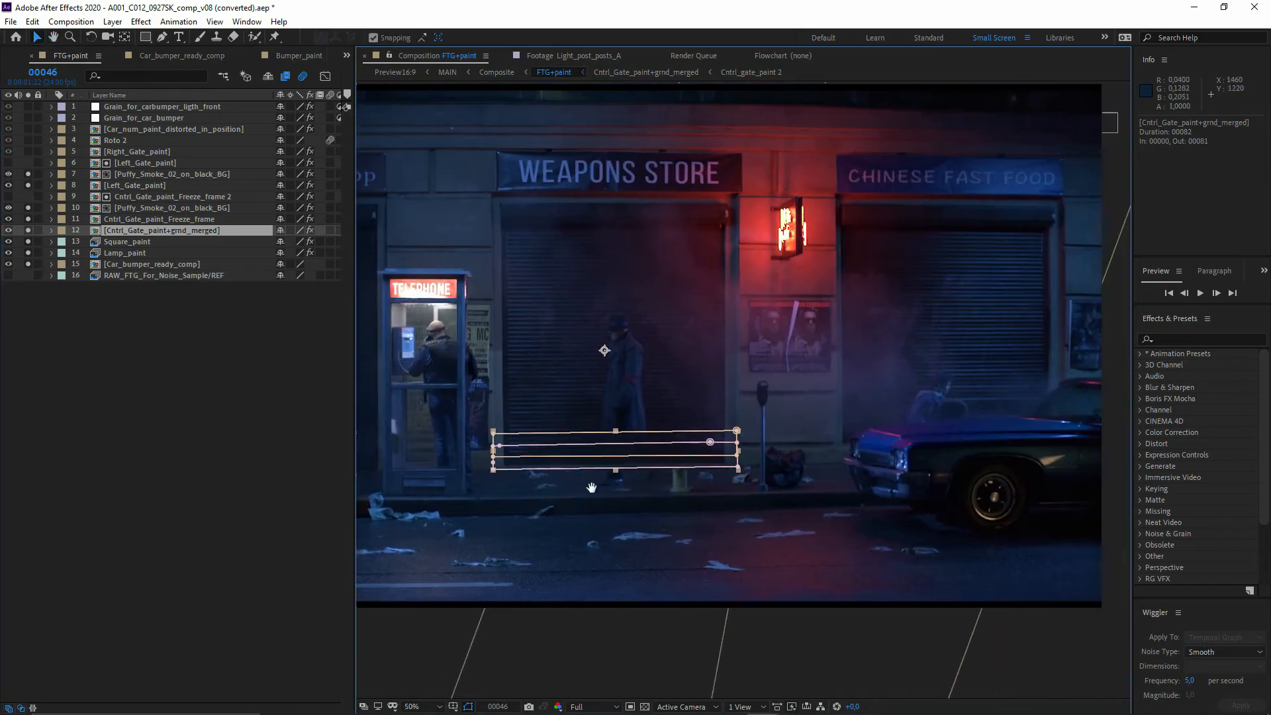
left_click(28, 174)
left_click(28, 173)
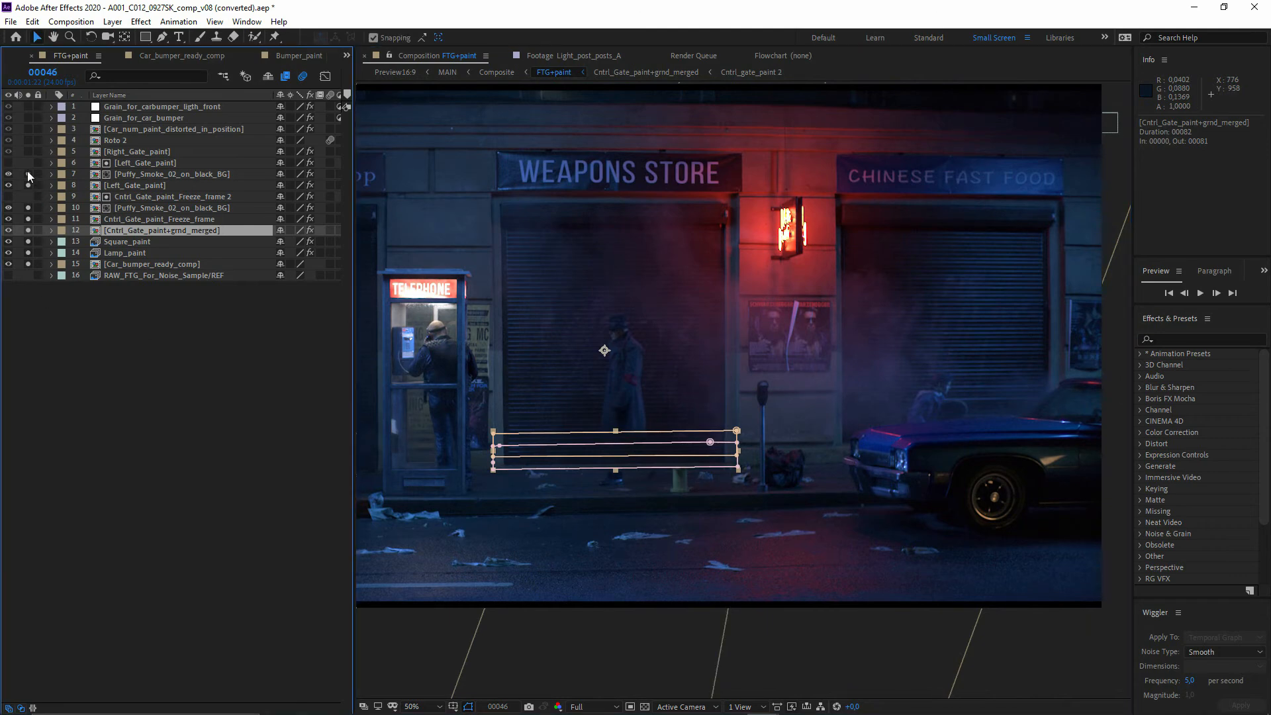
Step: Solo Right_Gate_paint and examine its cleanup around the right gate and the front of the car
left_click(27, 152)
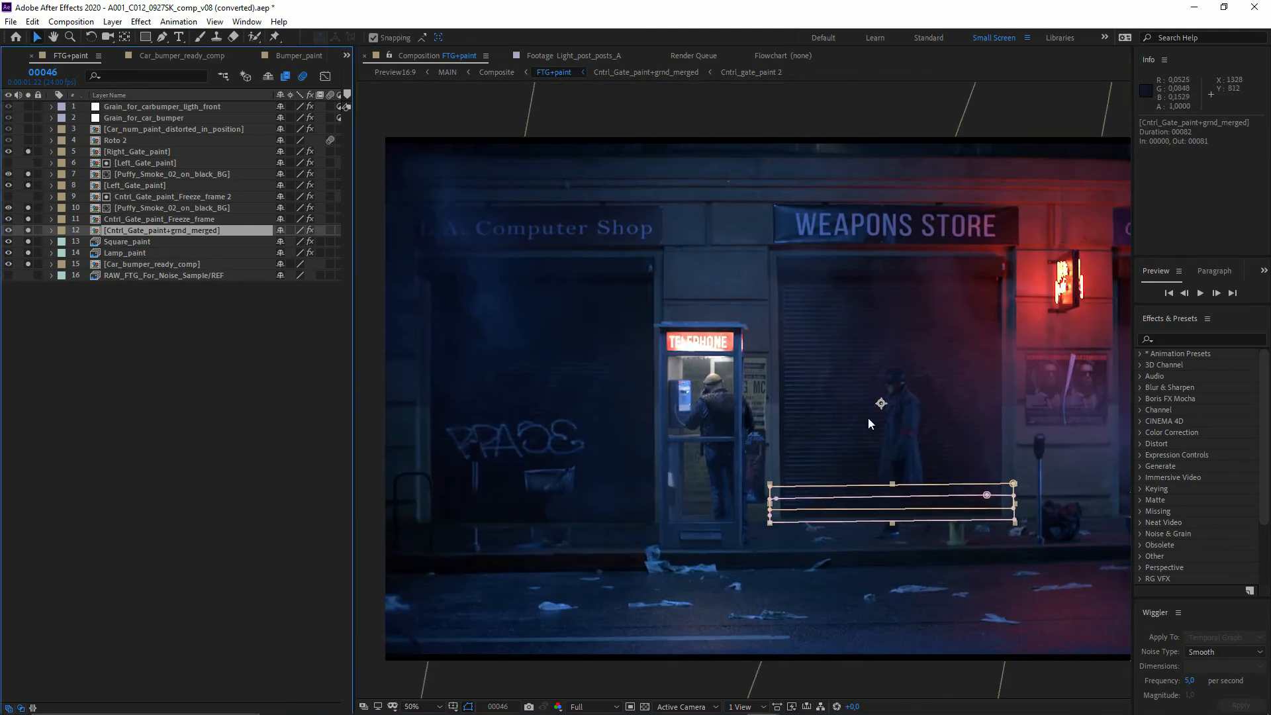
left_click_drag(867, 418, 782, 430)
scroll(783, 431, "up", 2)
key("v")
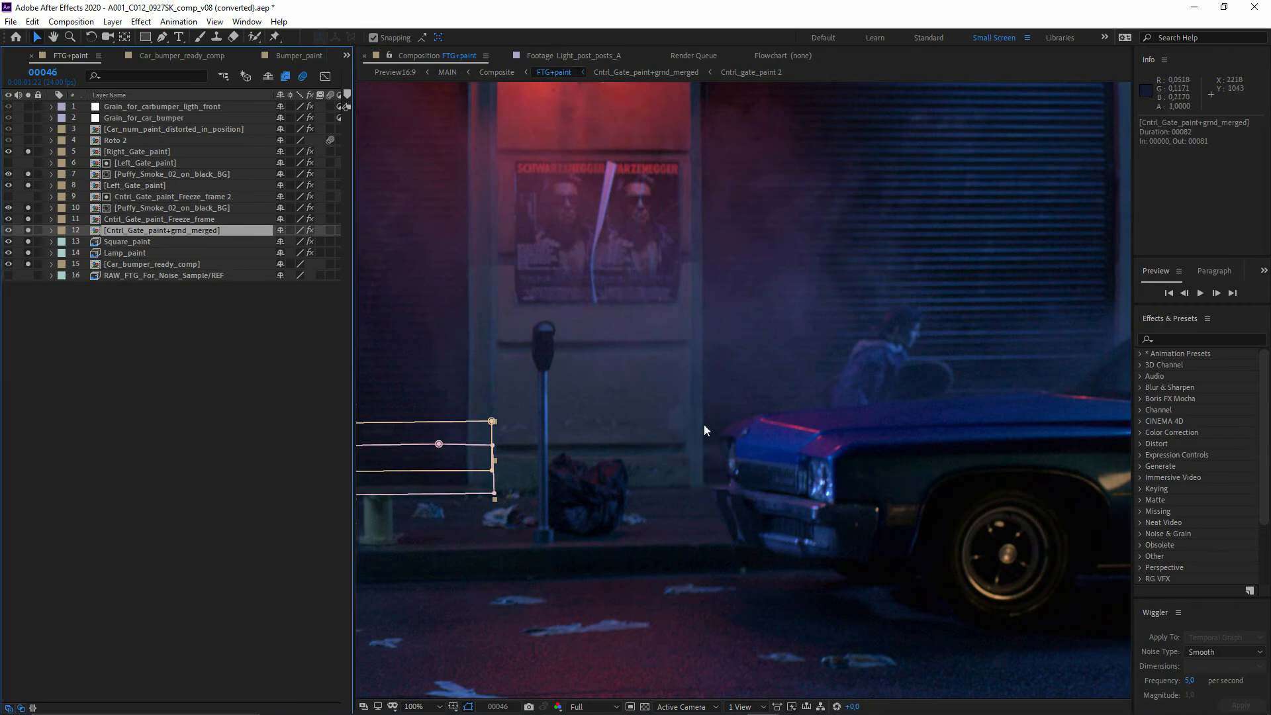
scroll(760, 532, "up", 2)
Step: Solo Roto 2 and Car_num_paint_distorted_in_position, and examine the licence plate on the car's front bumper
left_click(28, 140)
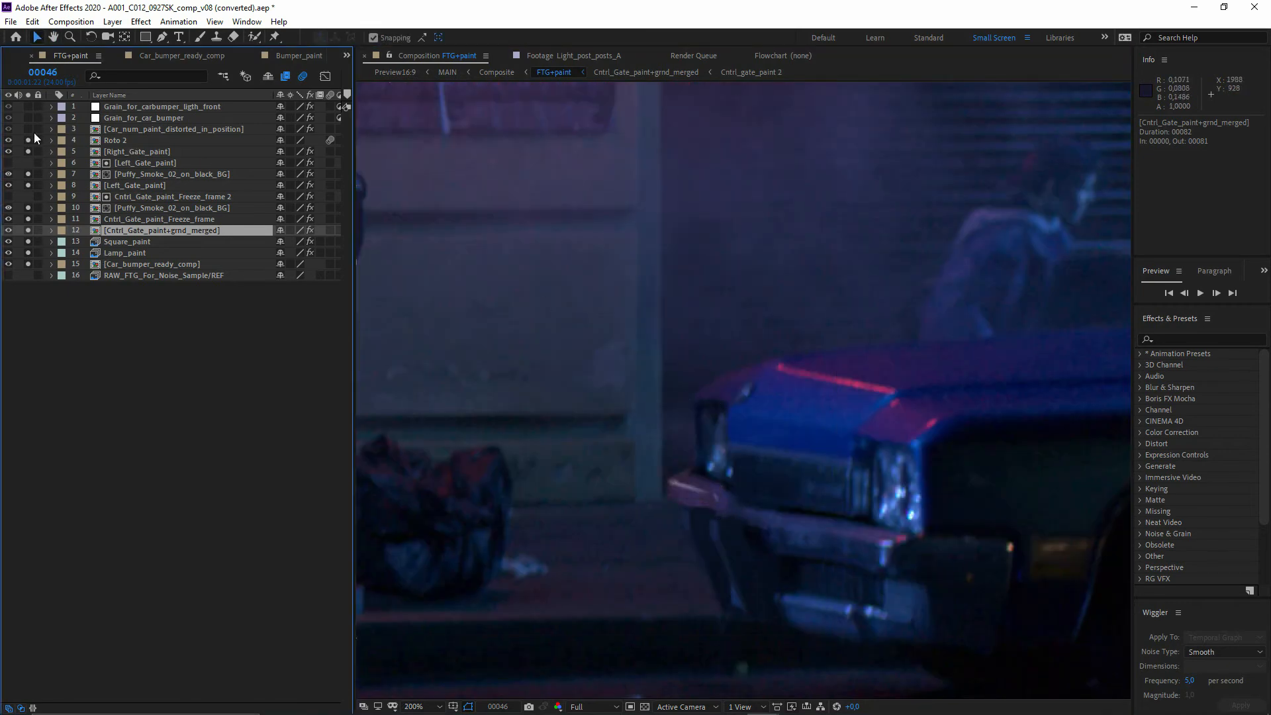
left_click(28, 129)
scroll(659, 525, "down", 1)
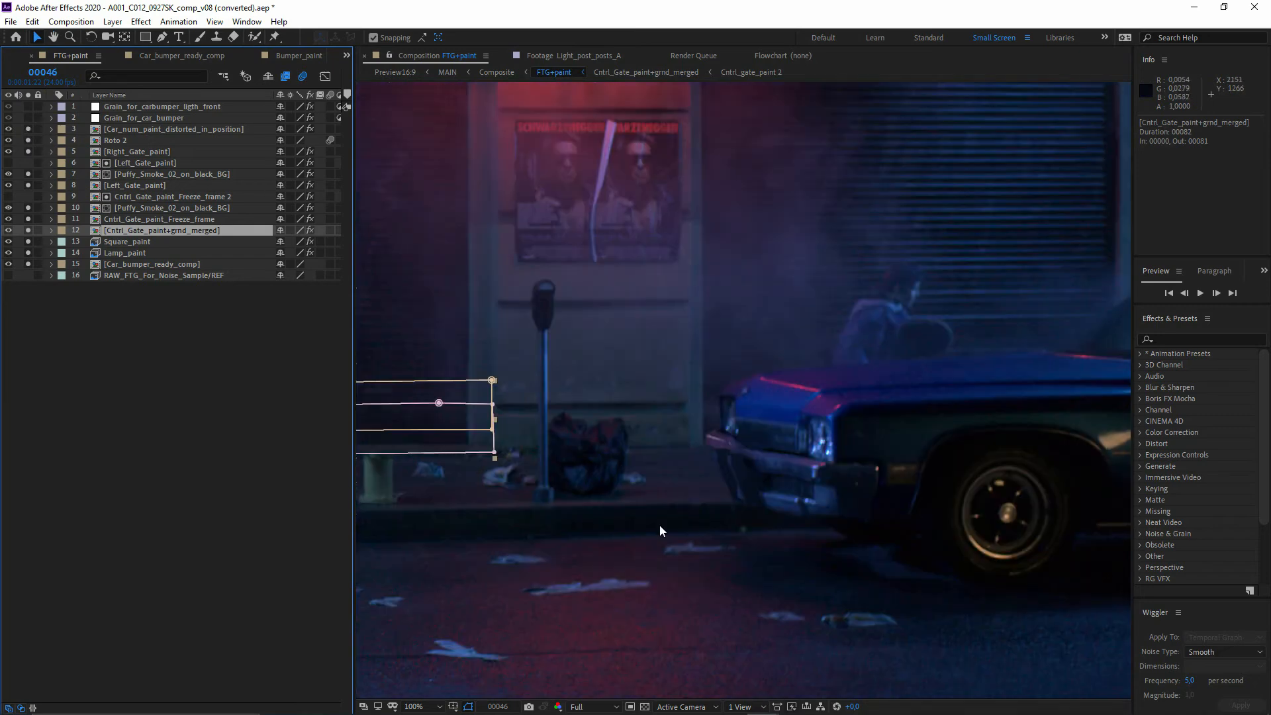
left_click_drag(659, 526, 953, 532)
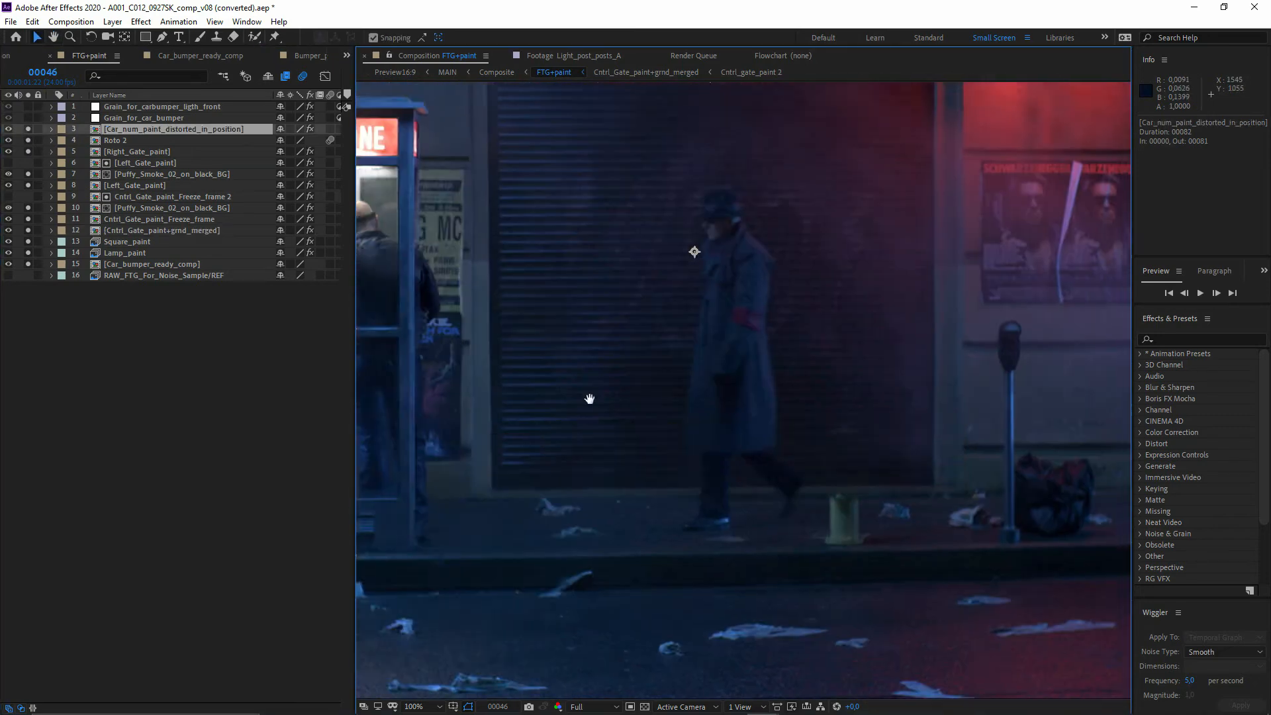
left_click_drag(587, 397, 296, 326)
scroll(973, 463, "up", 1)
left_click_drag(991, 477, 545, 392)
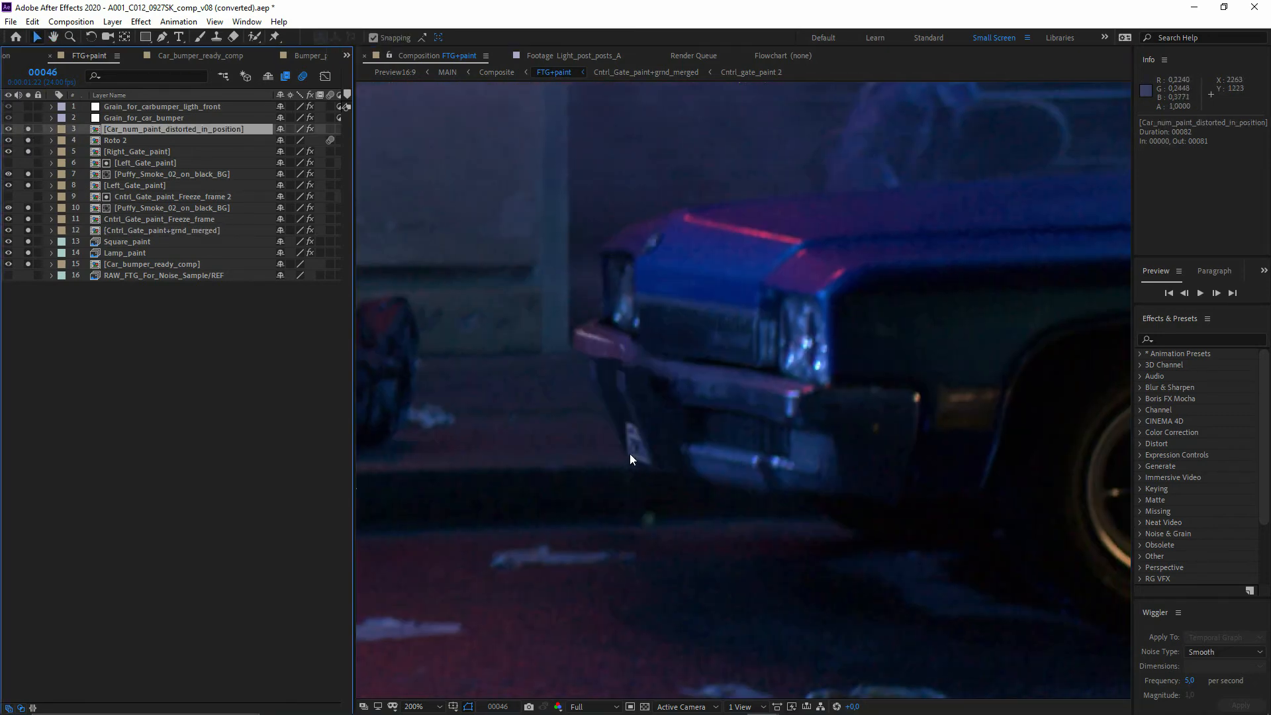
scroll(732, 386, "up", 1)
Step: Open the nested compositions down to Car_num_paint and view the soloed license_plate_.png layer fitted to an enlarged viewer
double_click(168, 129)
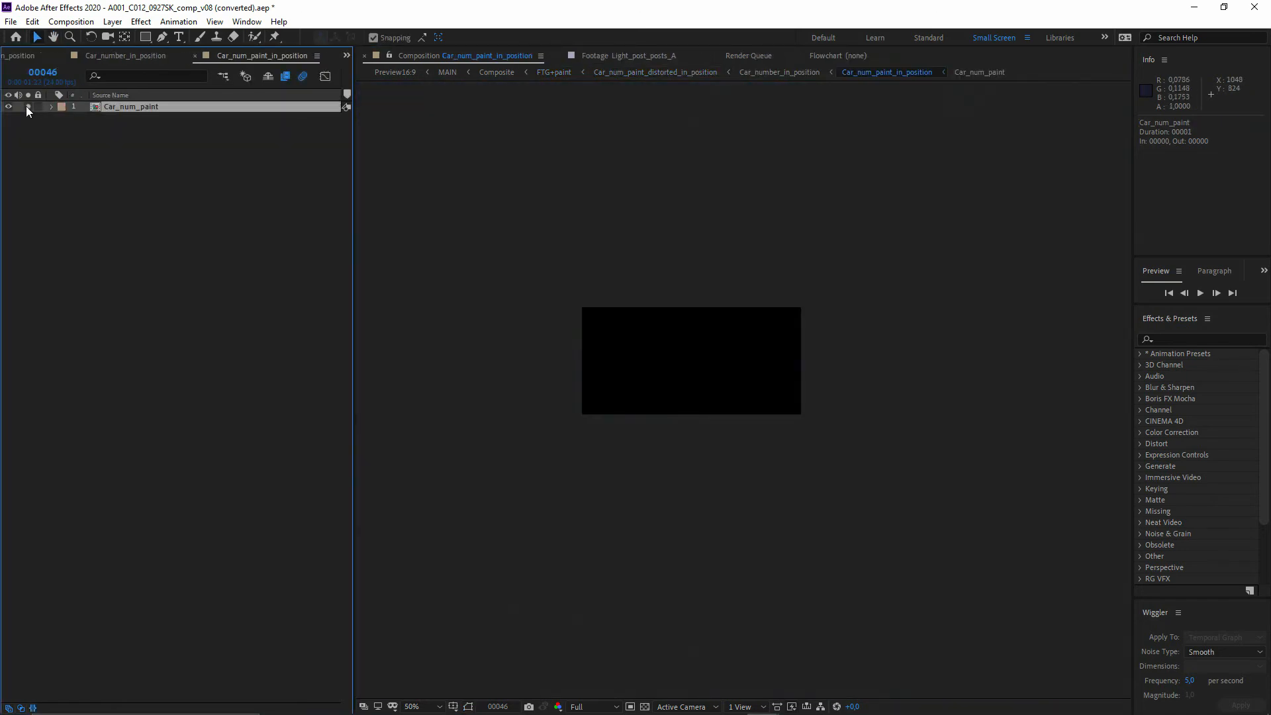
double_click(117, 107)
right_click(117, 116)
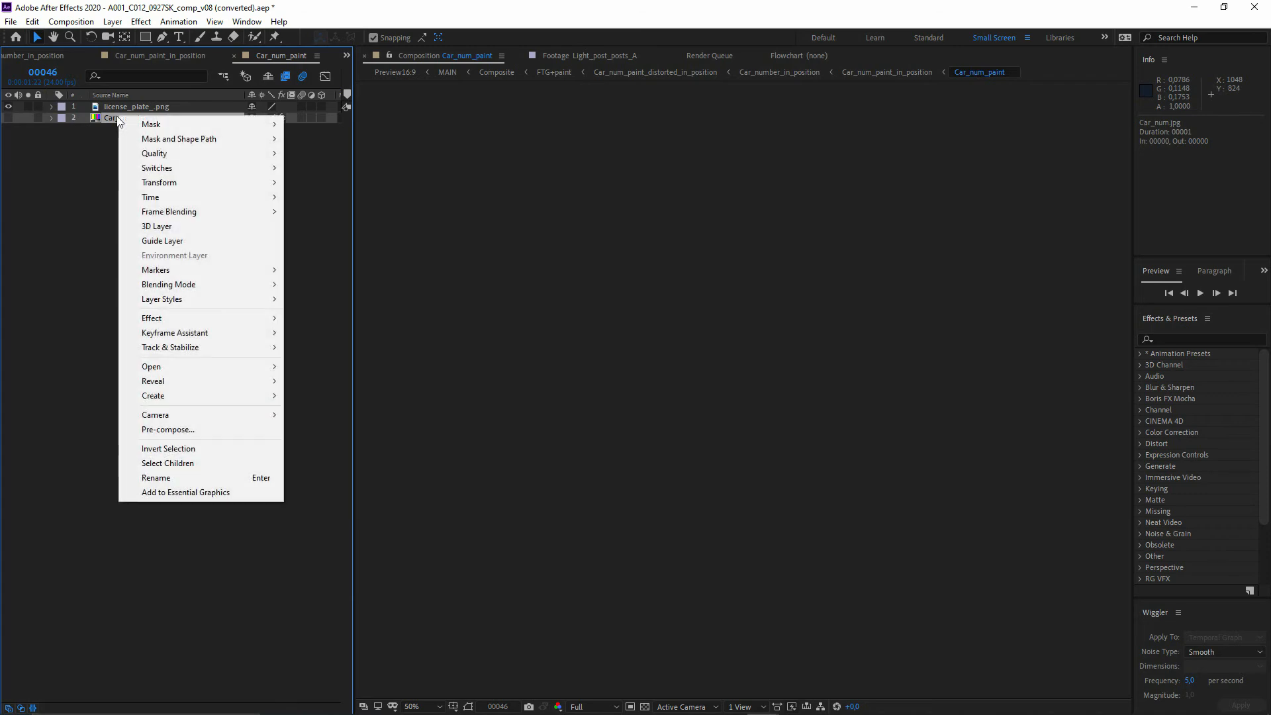
left_click(100, 273)
left_click(122, 108)
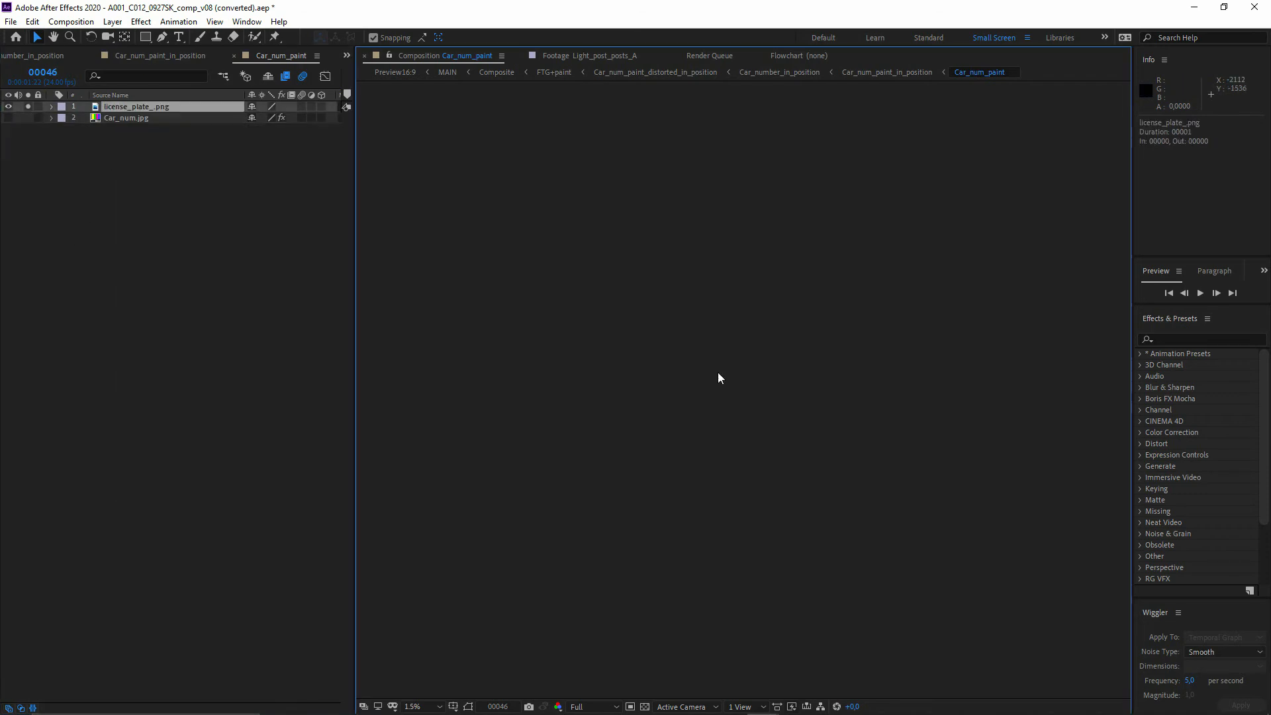
key("shift+slash")
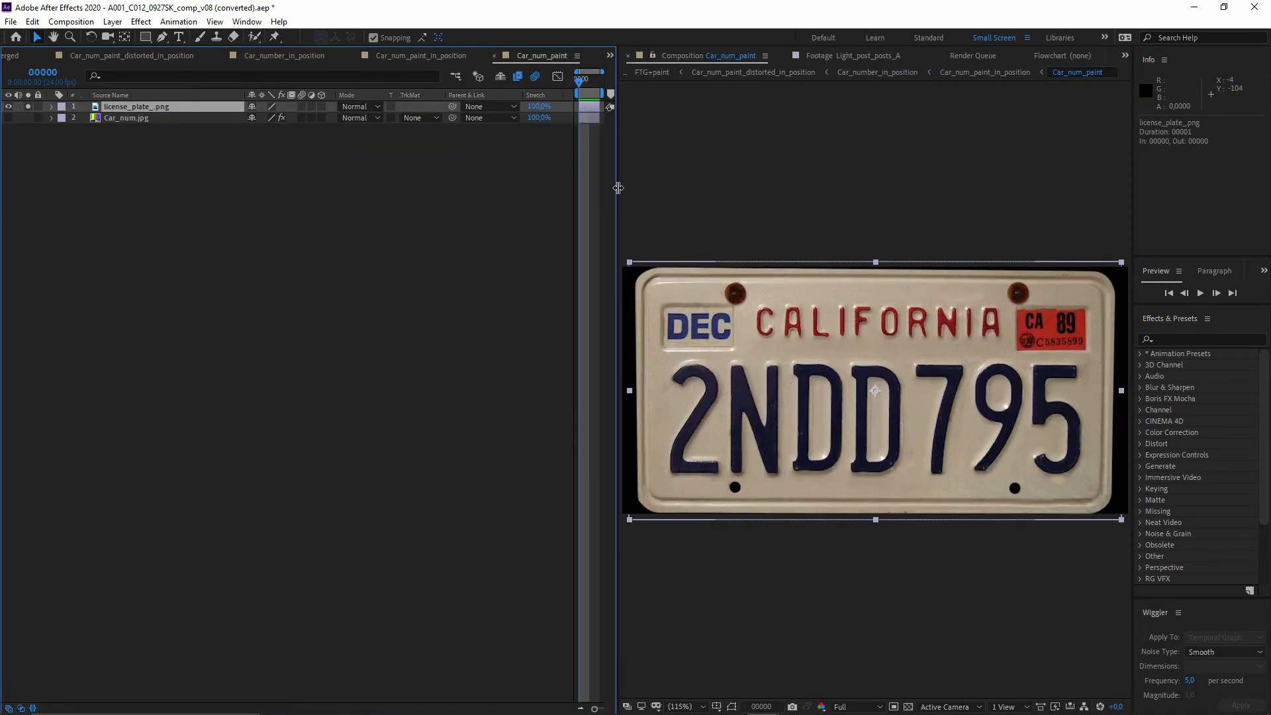
left_click_drag(617, 190, 333, 159)
left_click(728, 142)
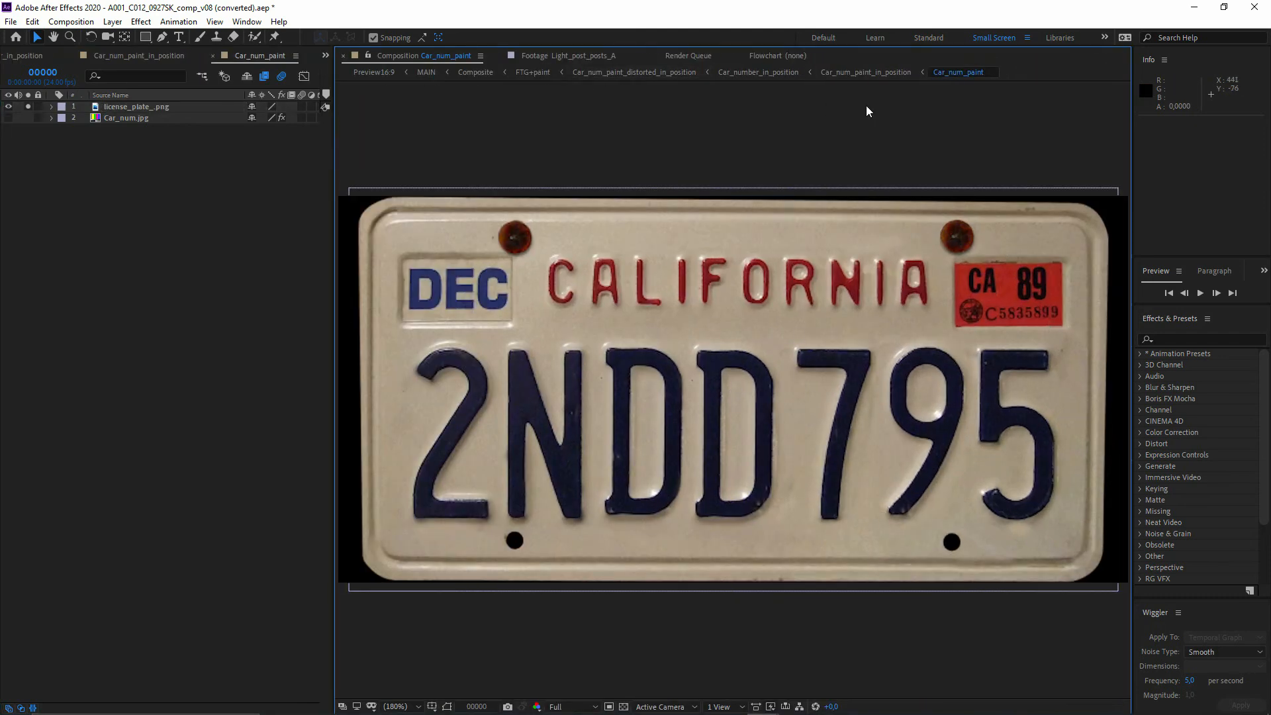
Step: Check the plate on the bumper in Car_num_paint_distorted_in_position and go back up through FTG+paint to the Composite composition
left_click(634, 72)
scroll(856, 427, "up", 4)
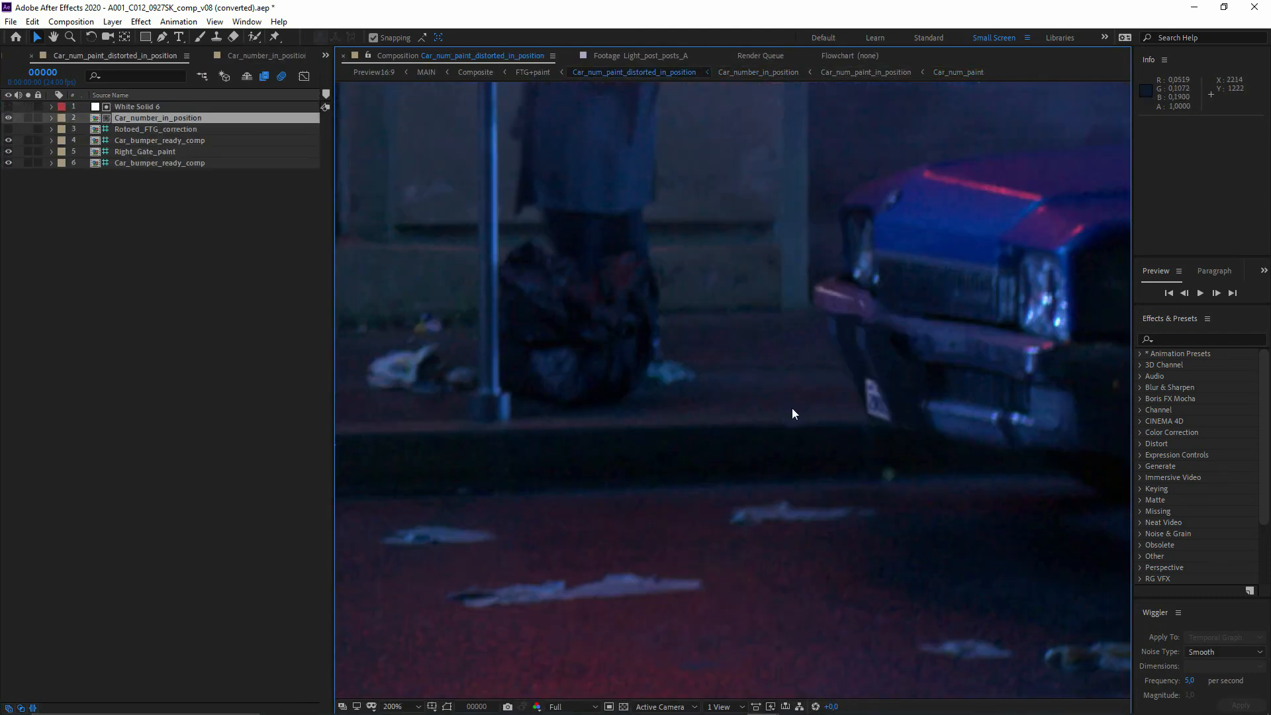
left_click(533, 73)
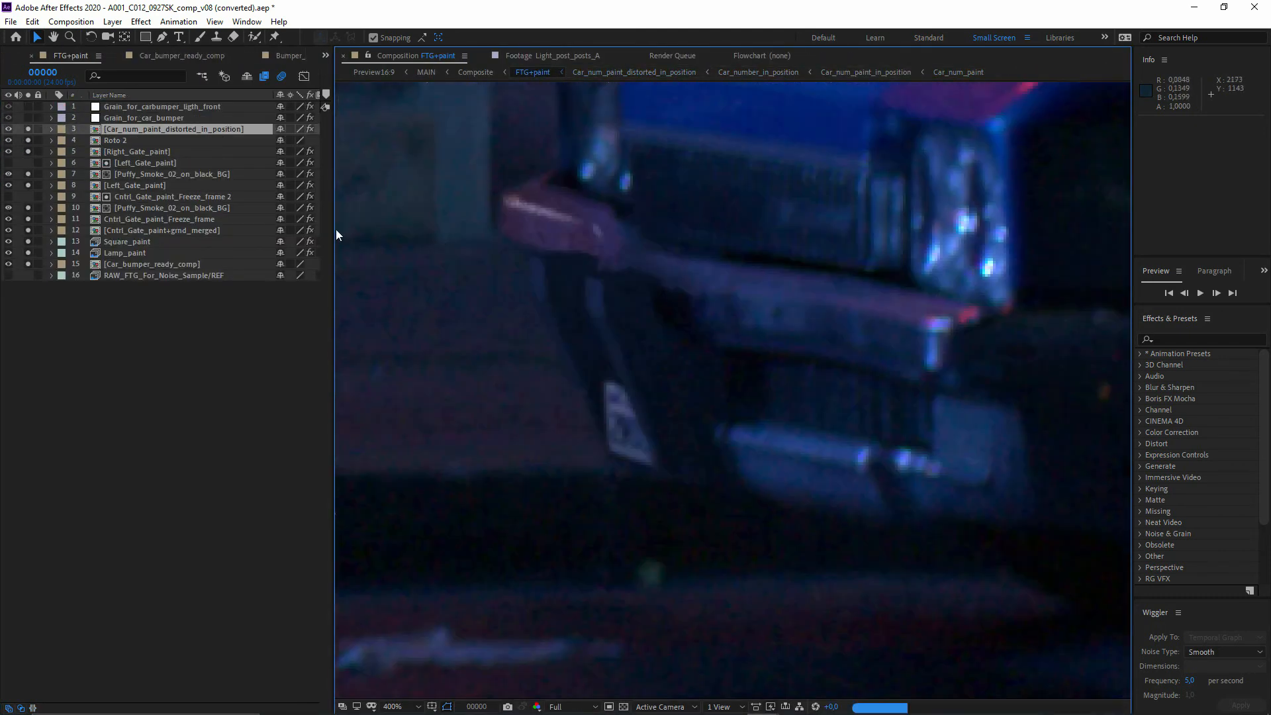
left_click(475, 72)
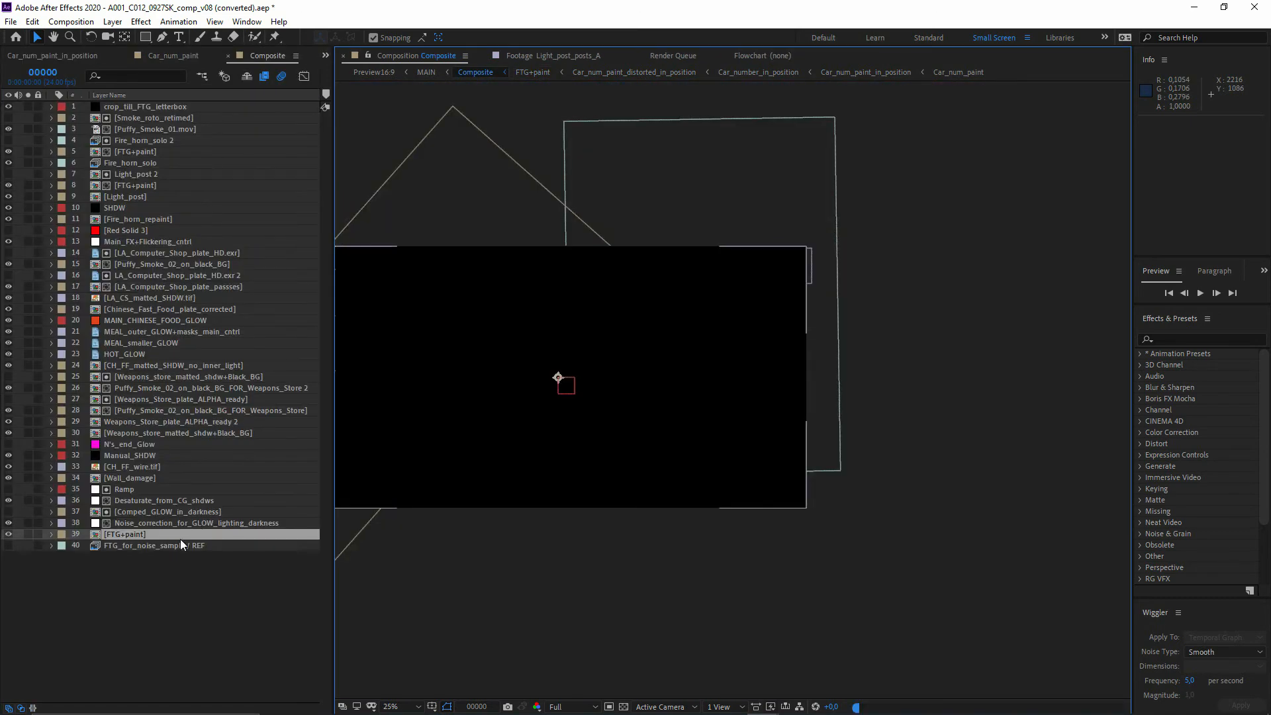
Step: Solo Desaturate_from_CG_shdws and toggle it to compare the masked wall area around the Weapons Store sign, leaving it soloed
left_click_drag(472, 550, 663, 540)
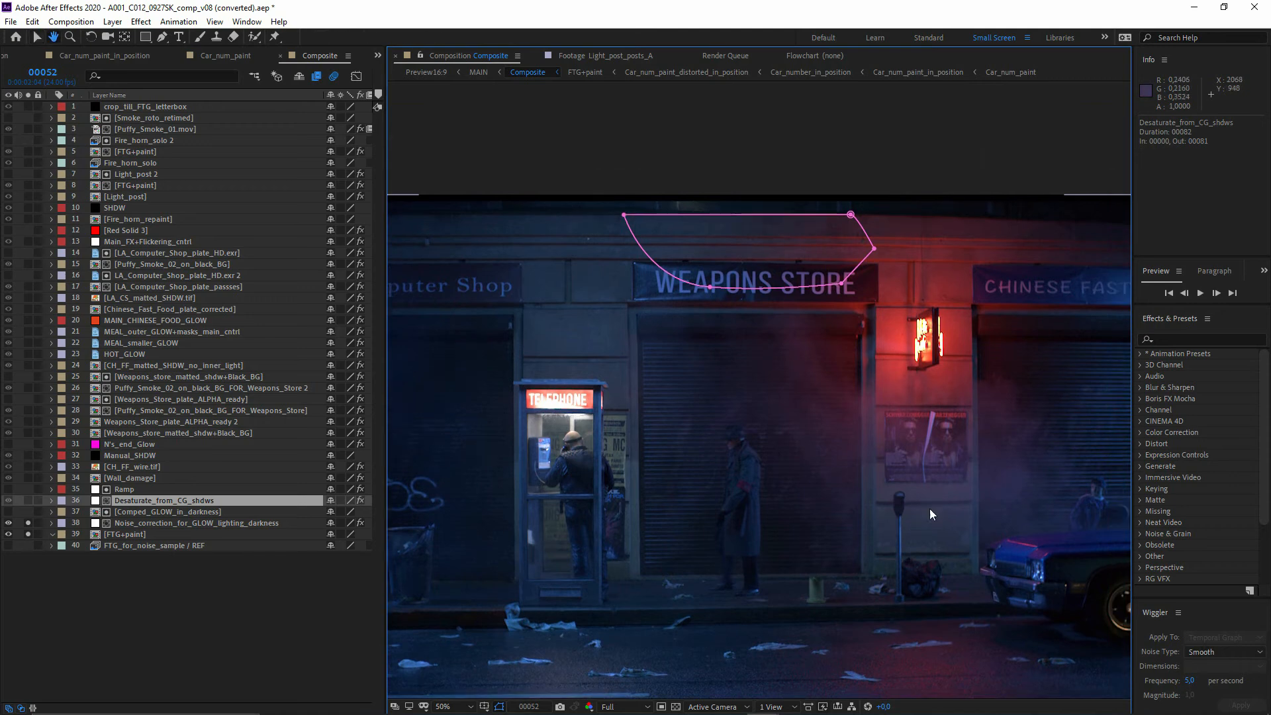
left_click(27, 501)
scroll(817, 220, "up", 2)
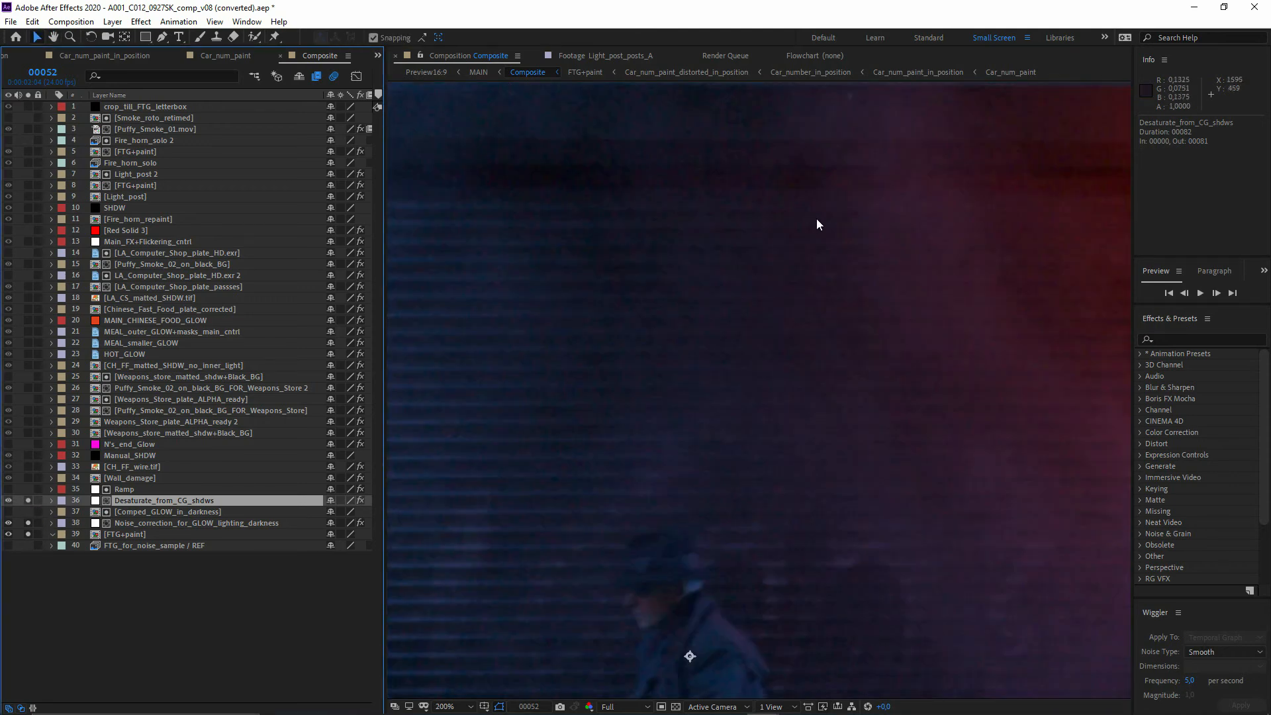
left_click_drag(816, 192, 746, 708)
left_click(27, 501)
left_click(27, 501)
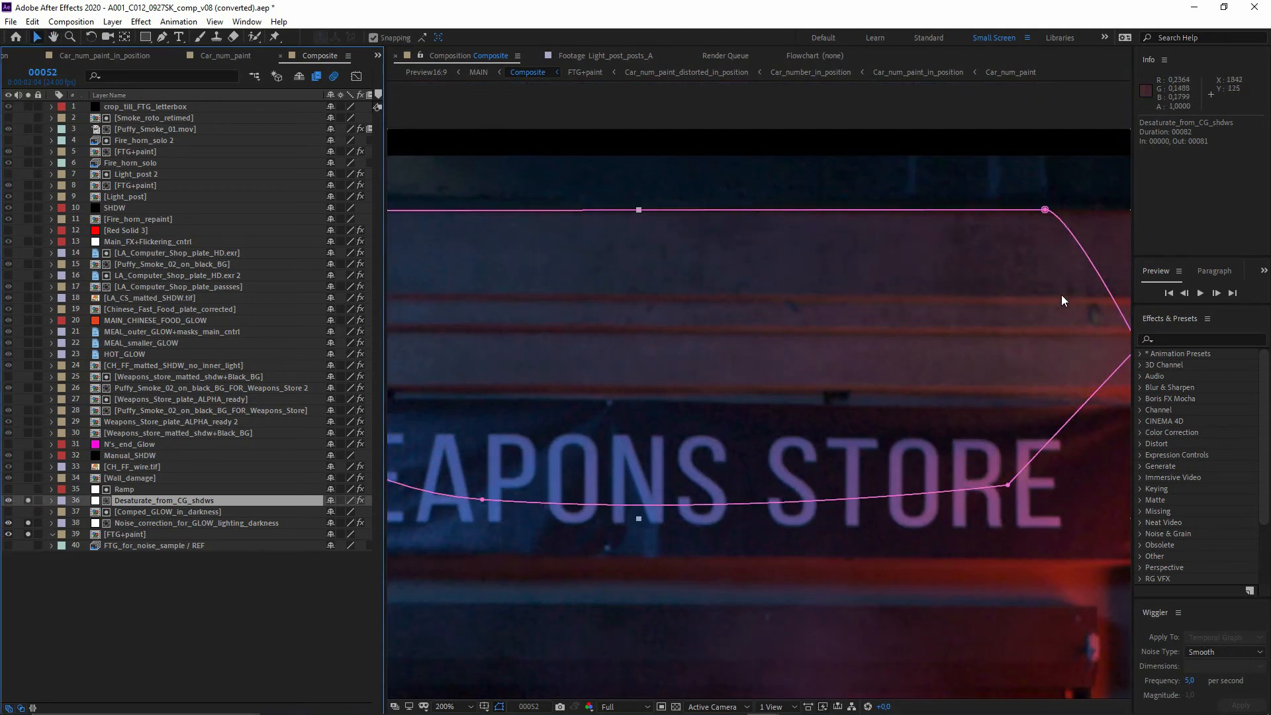
left_click_drag(1002, 370, 683, 415)
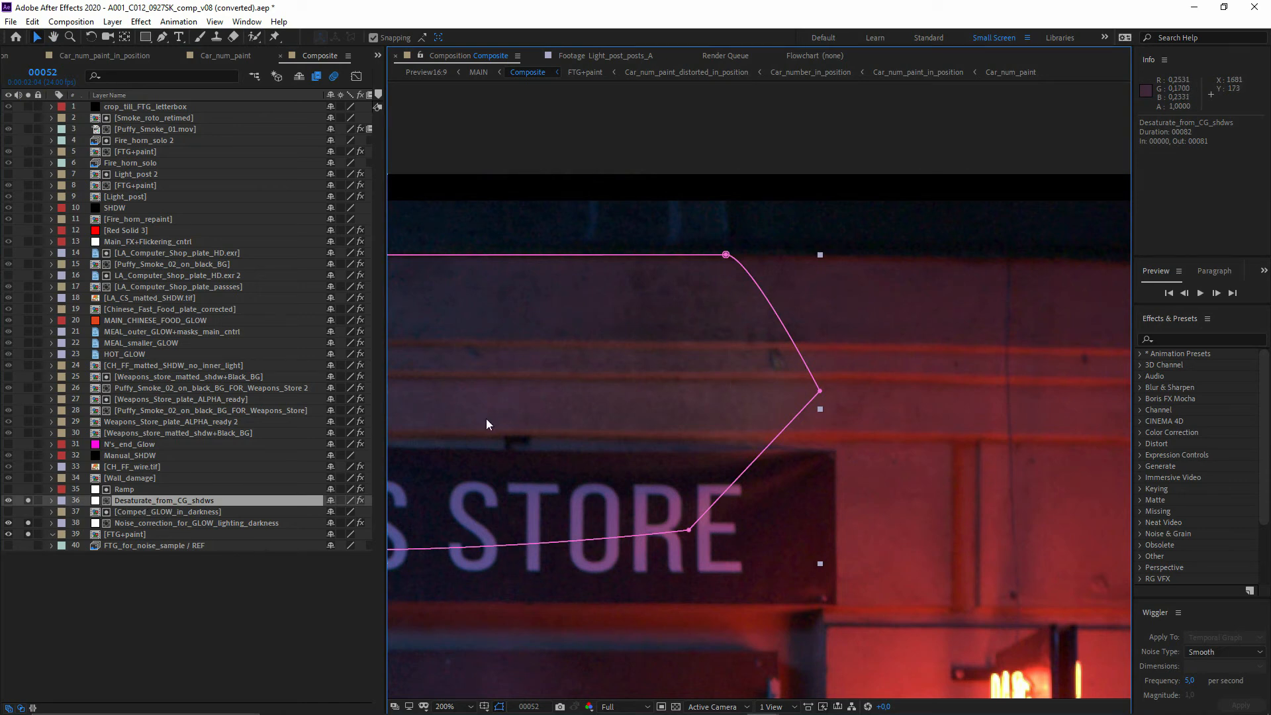
left_click_drag(693, 414, 1043, 393)
scroll(849, 370, "down", 1)
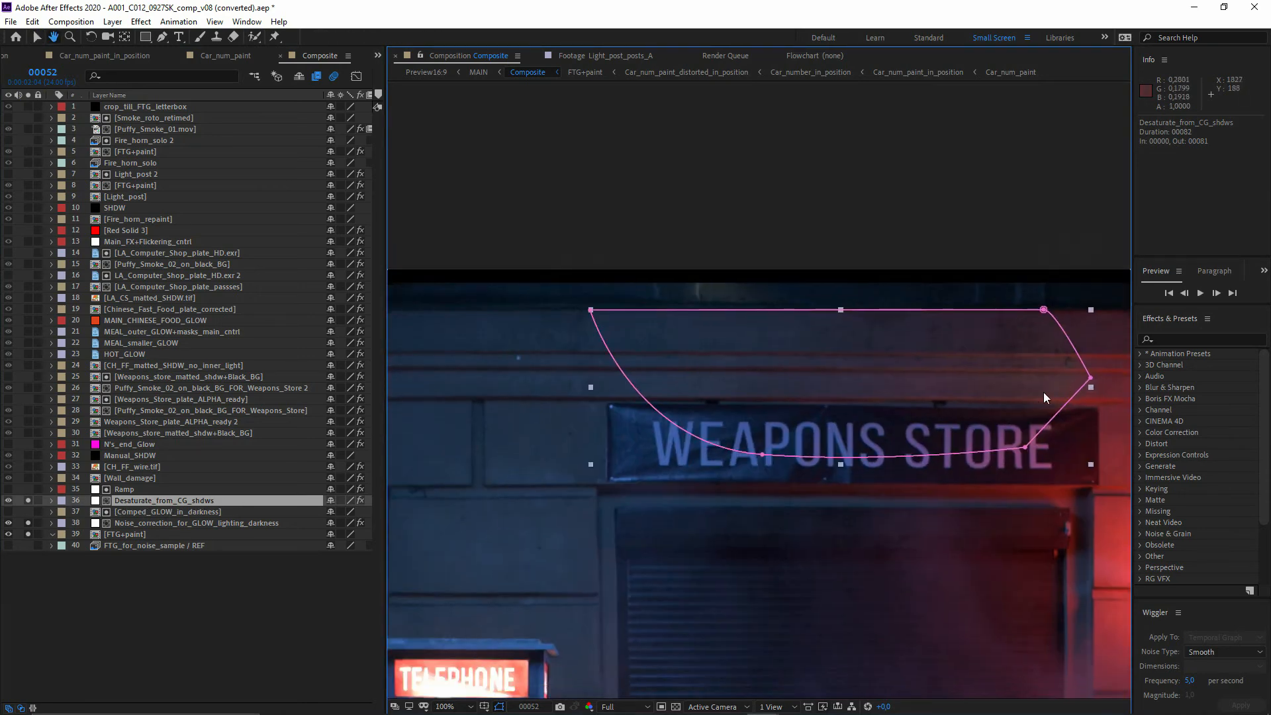
key("v")
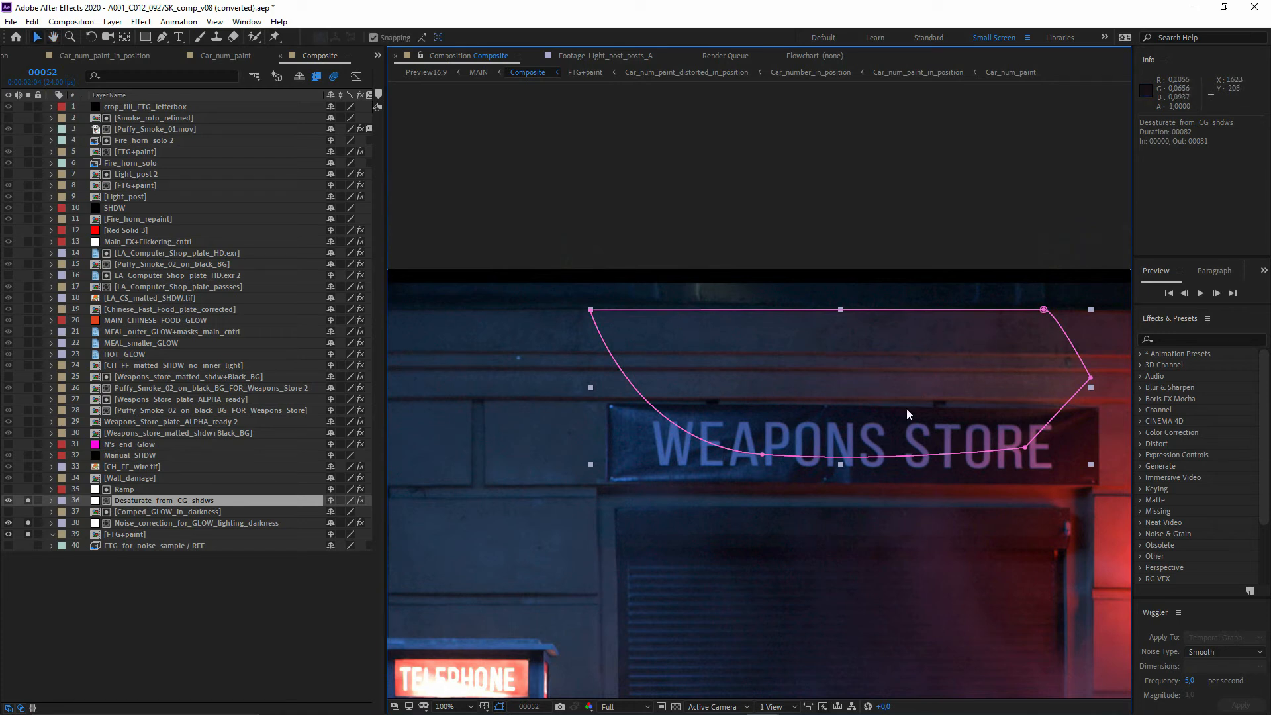
Step: Solo Wall_damage, inspect the storefront wall with it added, and toggle its solo state off again
key("ctrl+Up")
key("ctrl+Up")
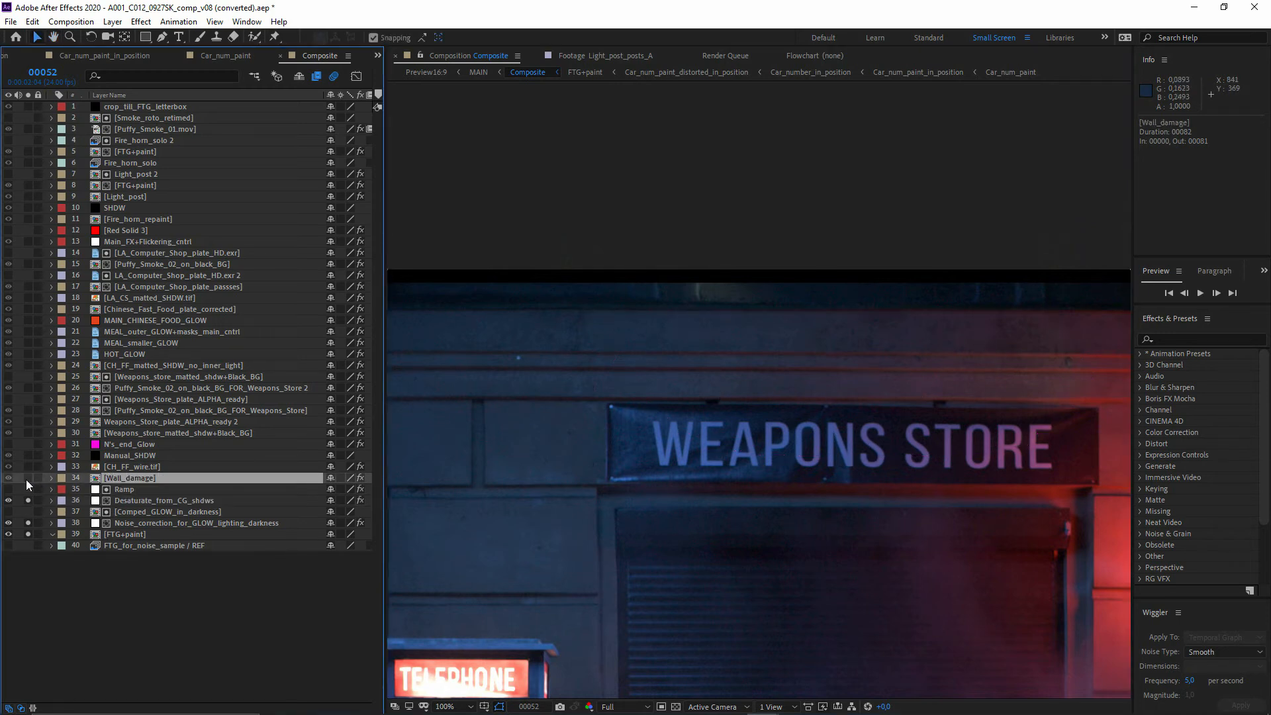
key("h")
scroll(839, 550, "down", 4)
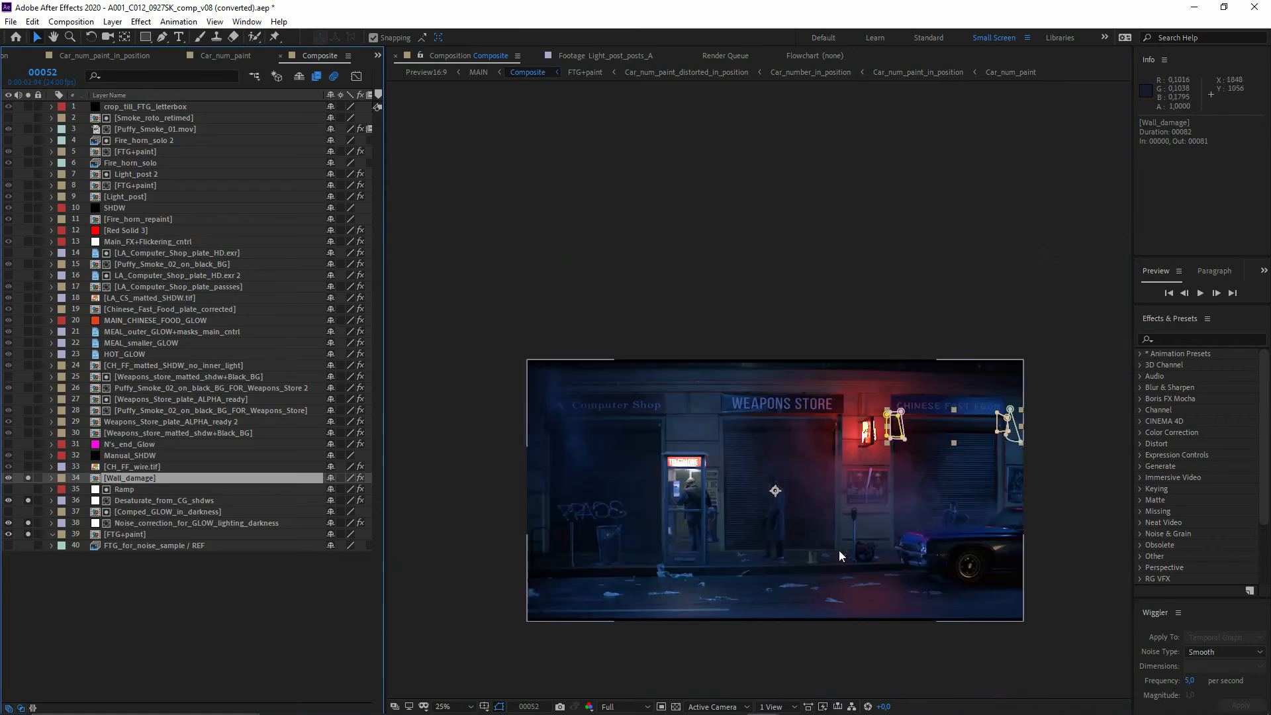
scroll(783, 460, "up", 2)
left_click_drag(783, 459, 745, 539)
key("v")
left_click(28, 477)
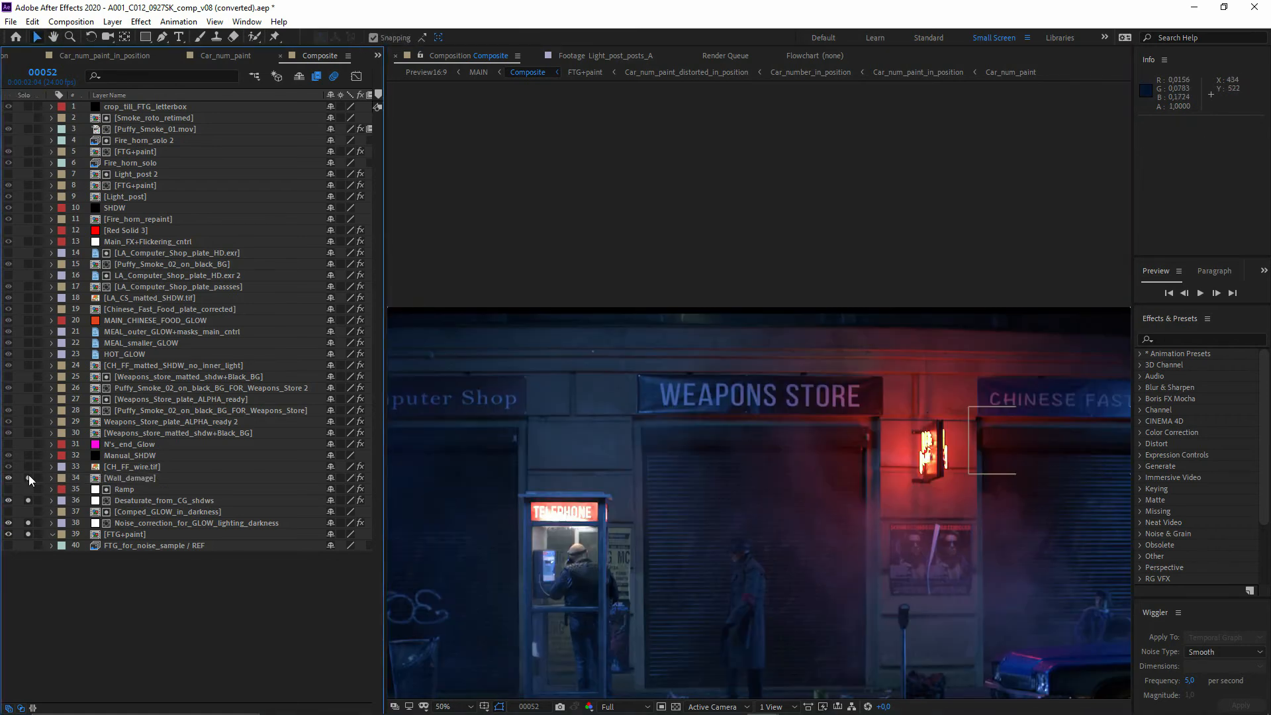
Step: Examine the Desaturate_from_CG_shdws mask over the wall and Weapons Store sign against the rest of the street
left_click(149, 501)
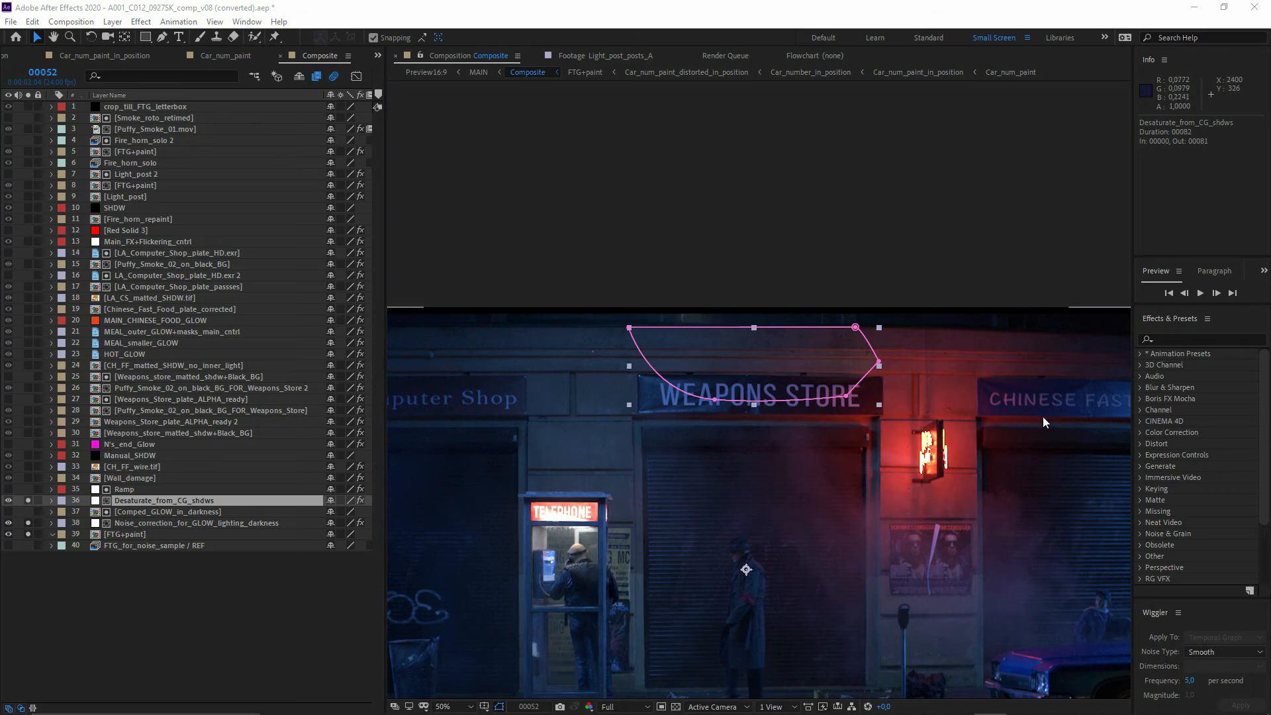
left_click_drag(987, 403, 758, 411)
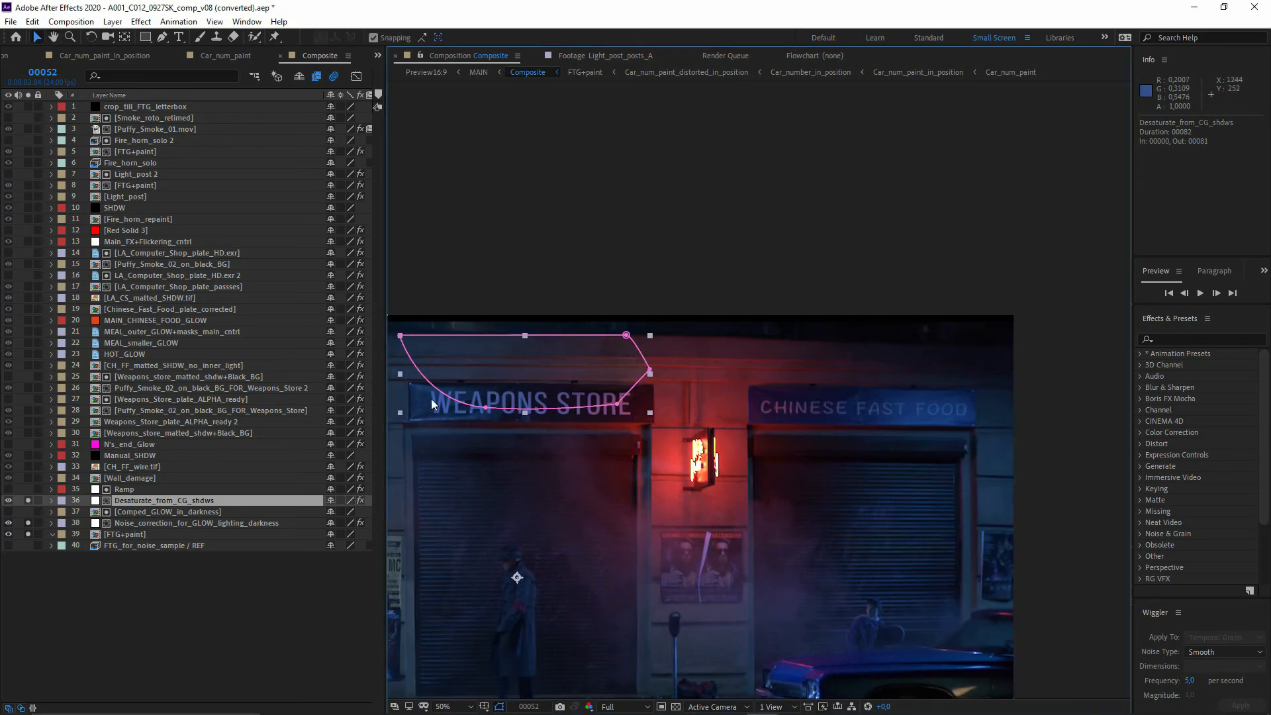
left_click_drag(615, 388, 863, 320)
scroll(894, 430, "down", 2)
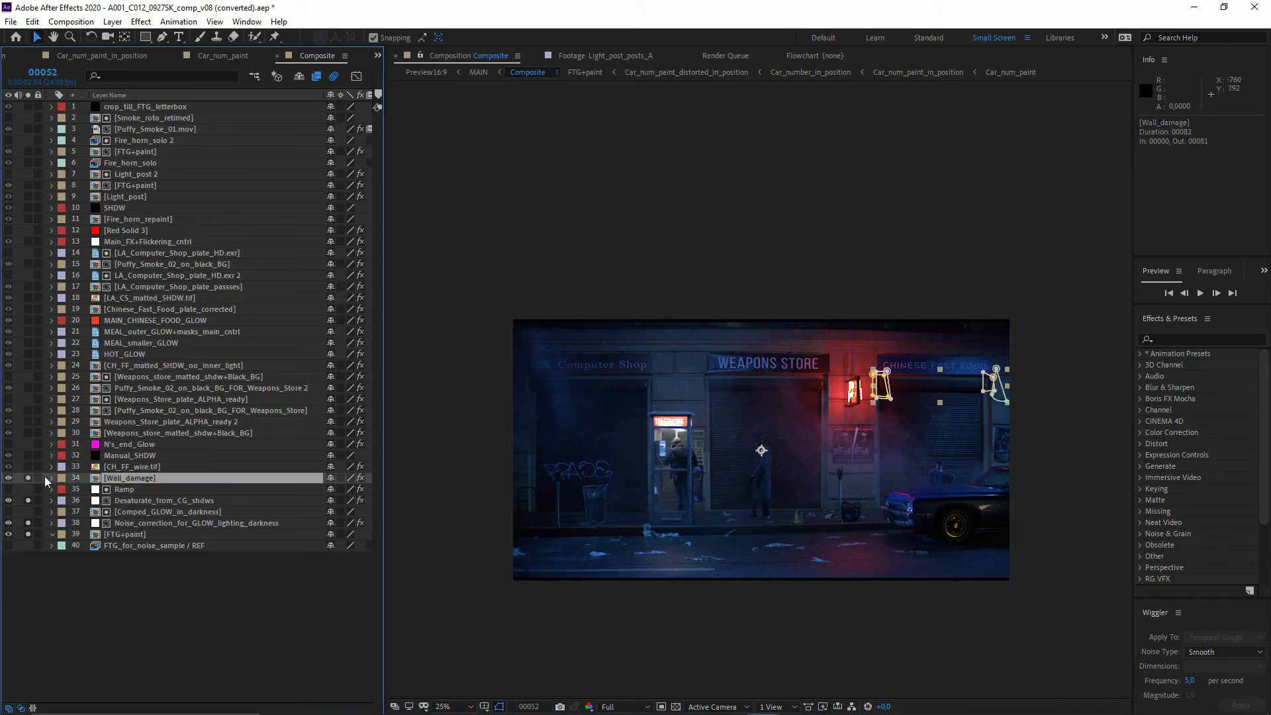
Step: Examine the Wall_damage masks beside the Chinese Fast Food sign, toggling the layer's solo to compare, and leave it soloed
scroll(951, 415, "up", 3)
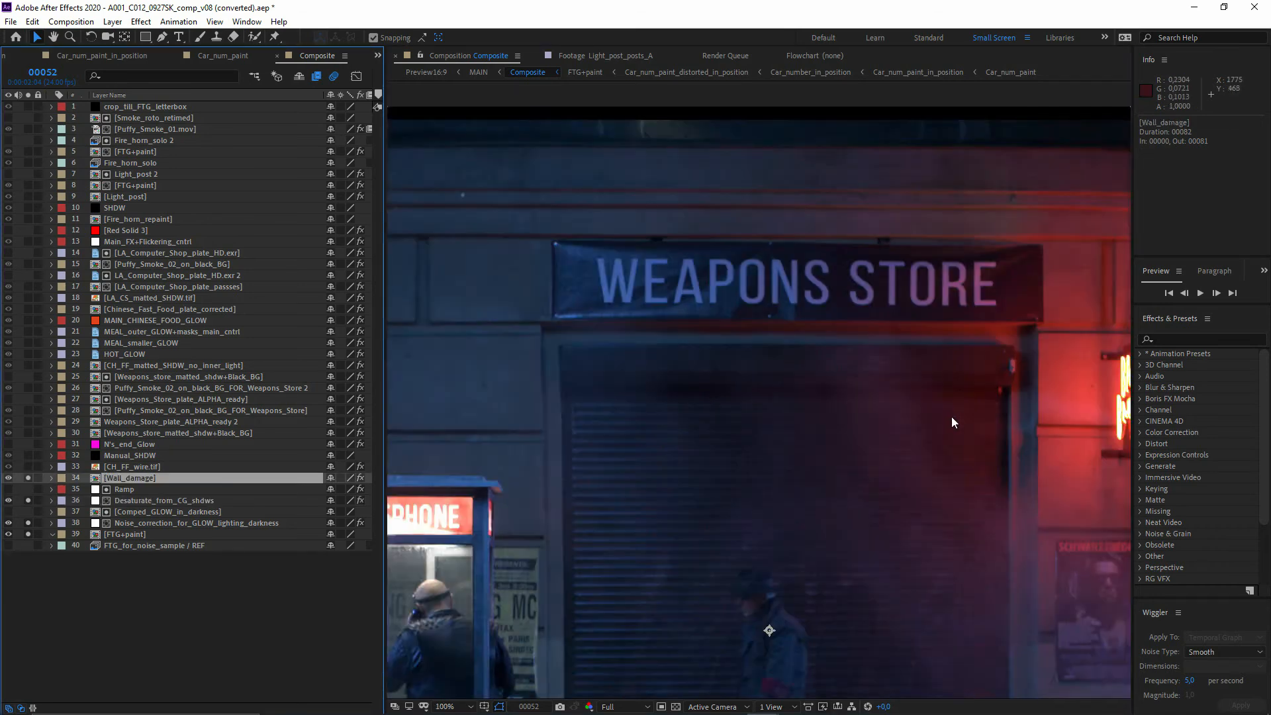
left_click_drag(978, 412, 443, 470)
scroll(656, 463, "up", 1)
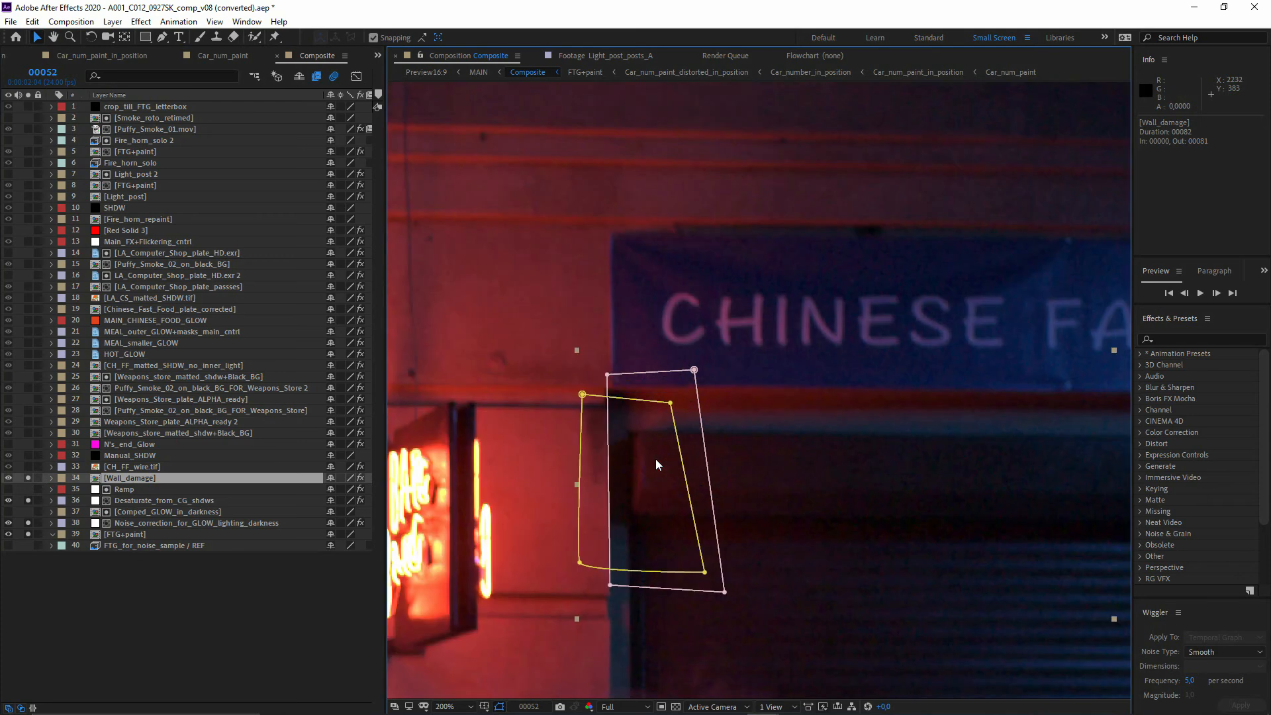
key("space")
left_click_drag(834, 527, 265, 523)
scroll(963, 458, "down", 1)
left_click_drag(813, 484, 857, 476)
left_click(28, 481)
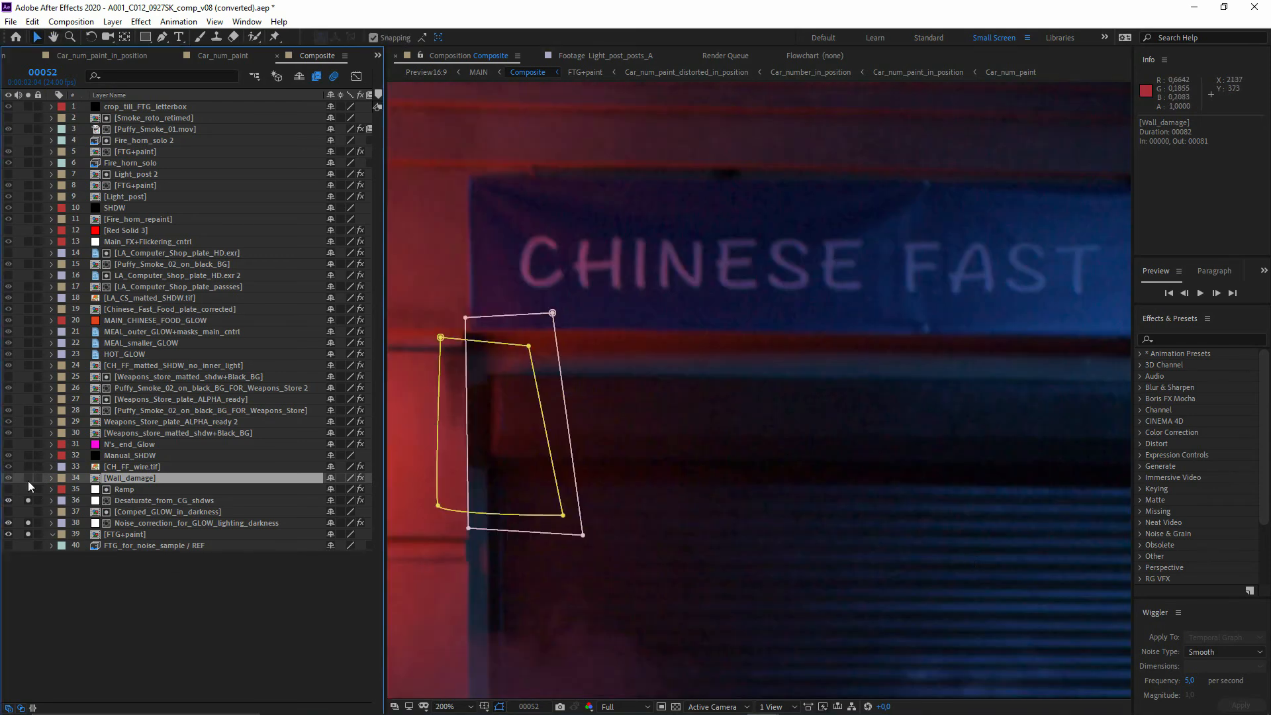
left_click(28, 480)
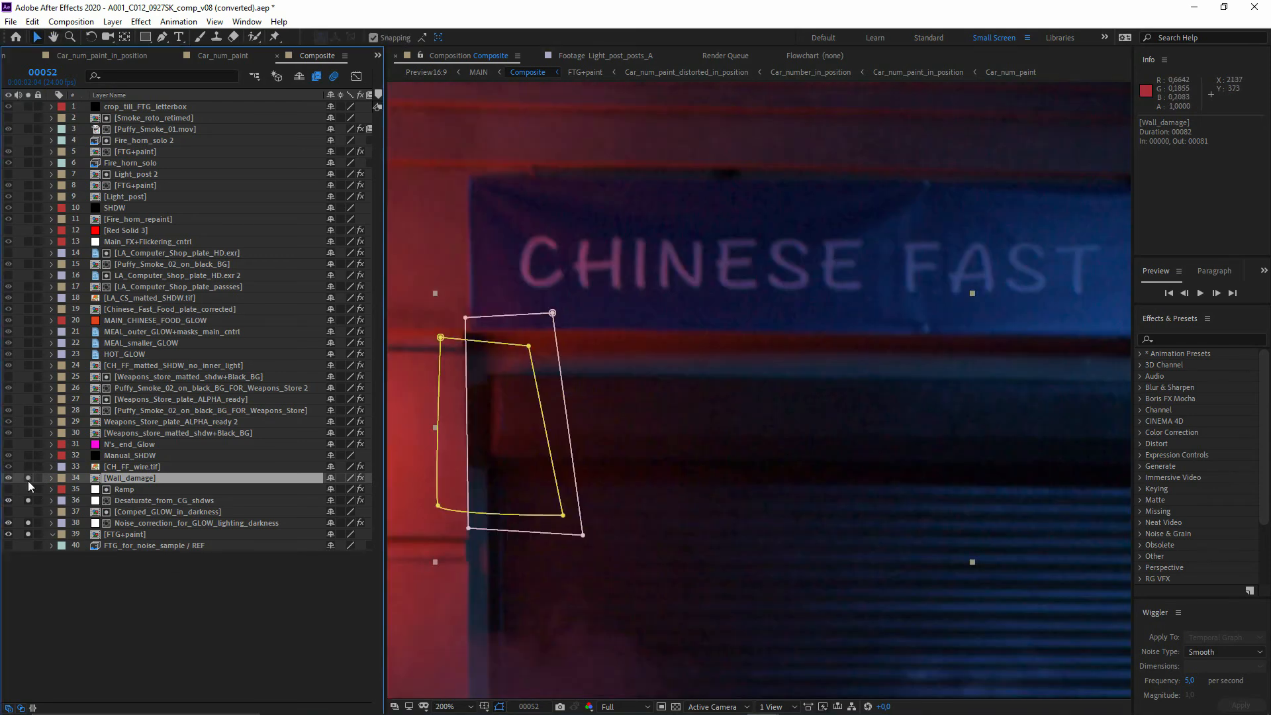
key("comma")
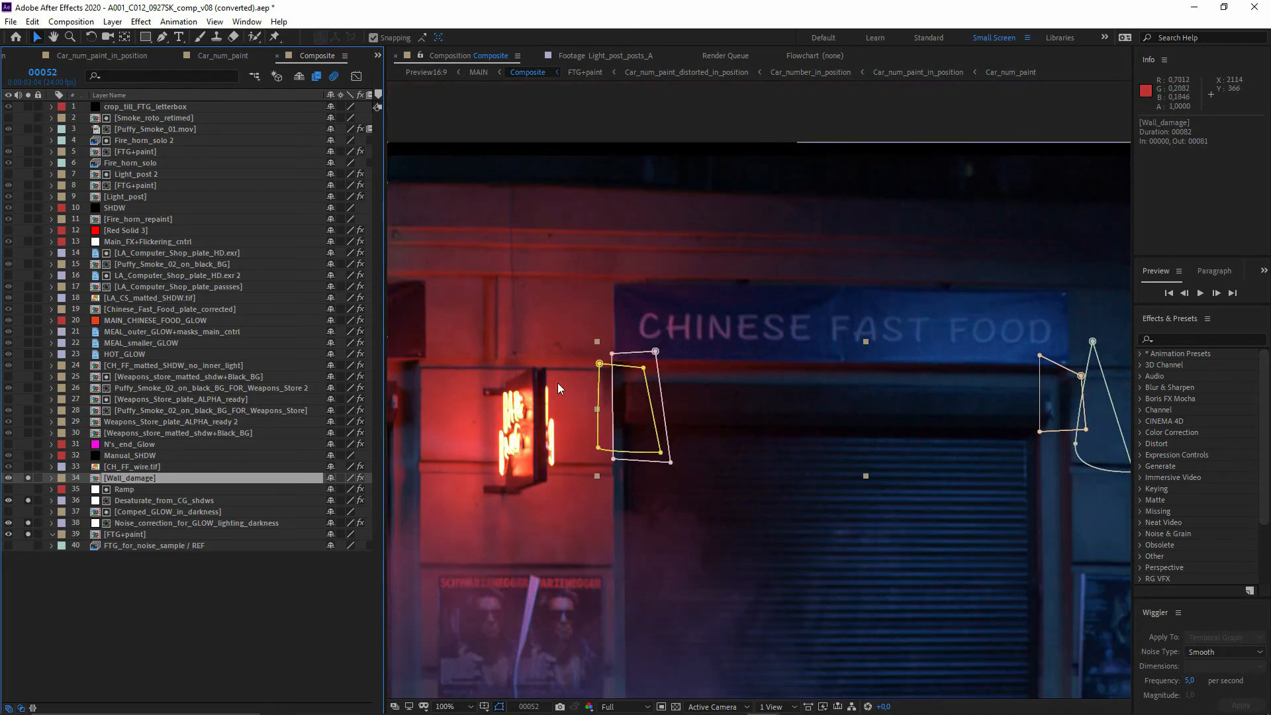
Step: Solo CH_FF_wire.tif and examine the small wire at the lower corner of the Chinese Fast Food sign
key("ctrl+Up")
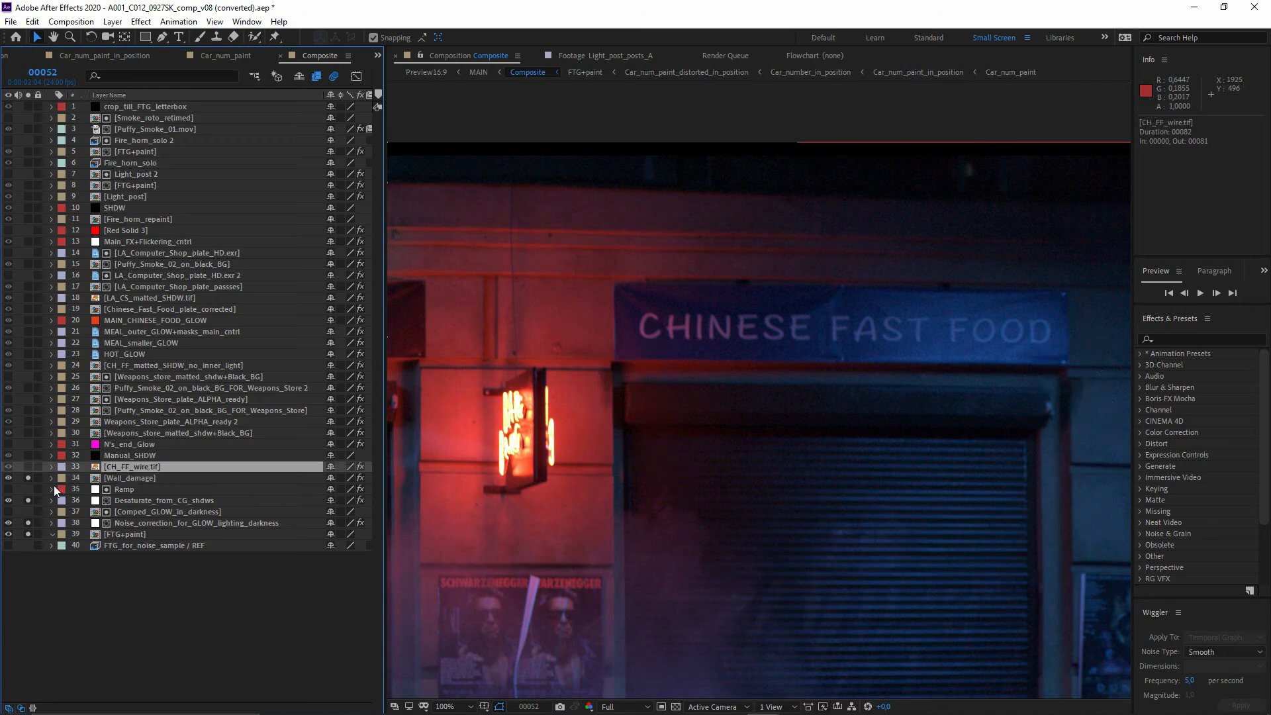
scroll(884, 436, "up", 2)
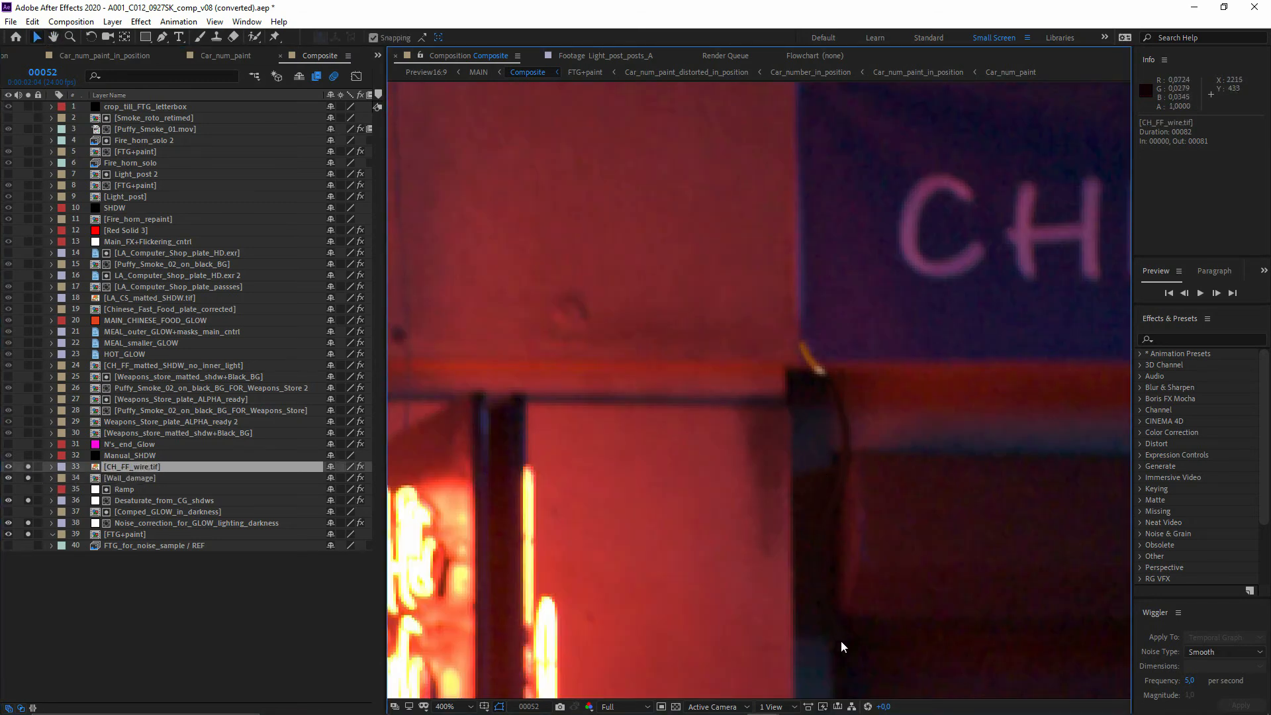
left_click_drag(841, 640, 752, 497)
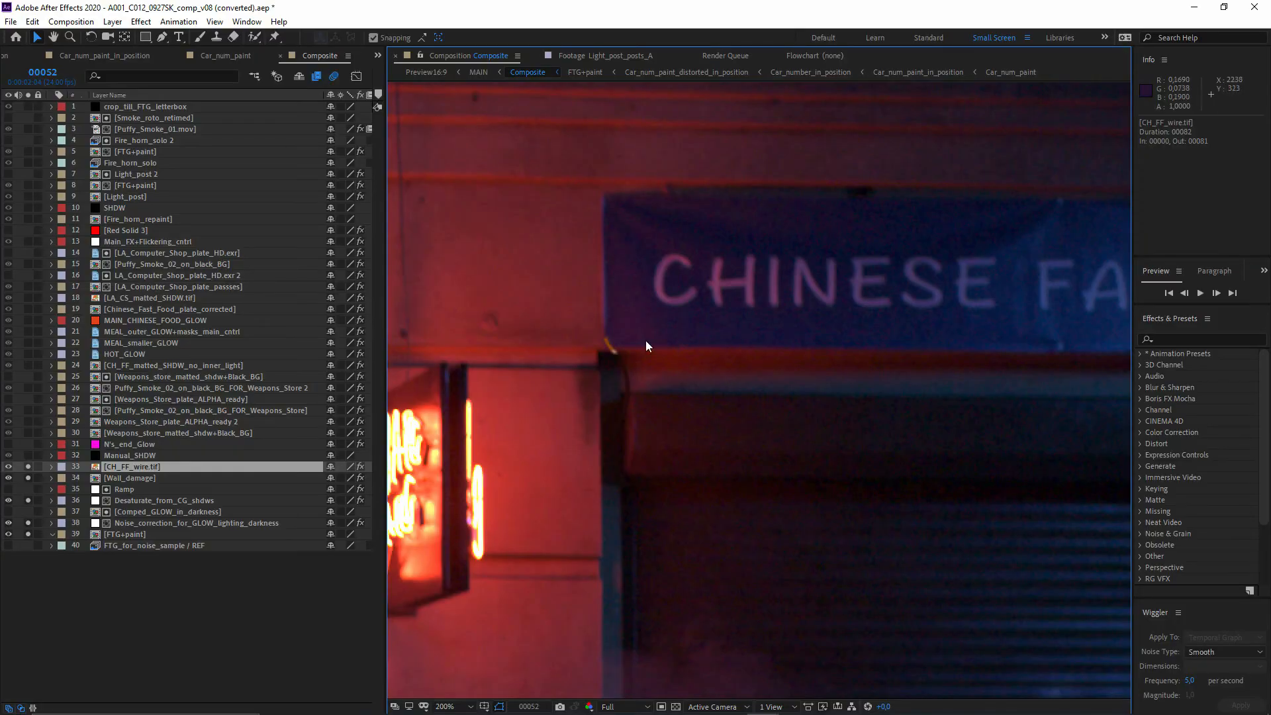
Step: Solo Manual_SHDW and examine its shadow masks around and beneath the Chinese Fast Food sign
left_click(121, 452)
left_click(28, 455)
left_click_drag(1062, 391, 549, 454)
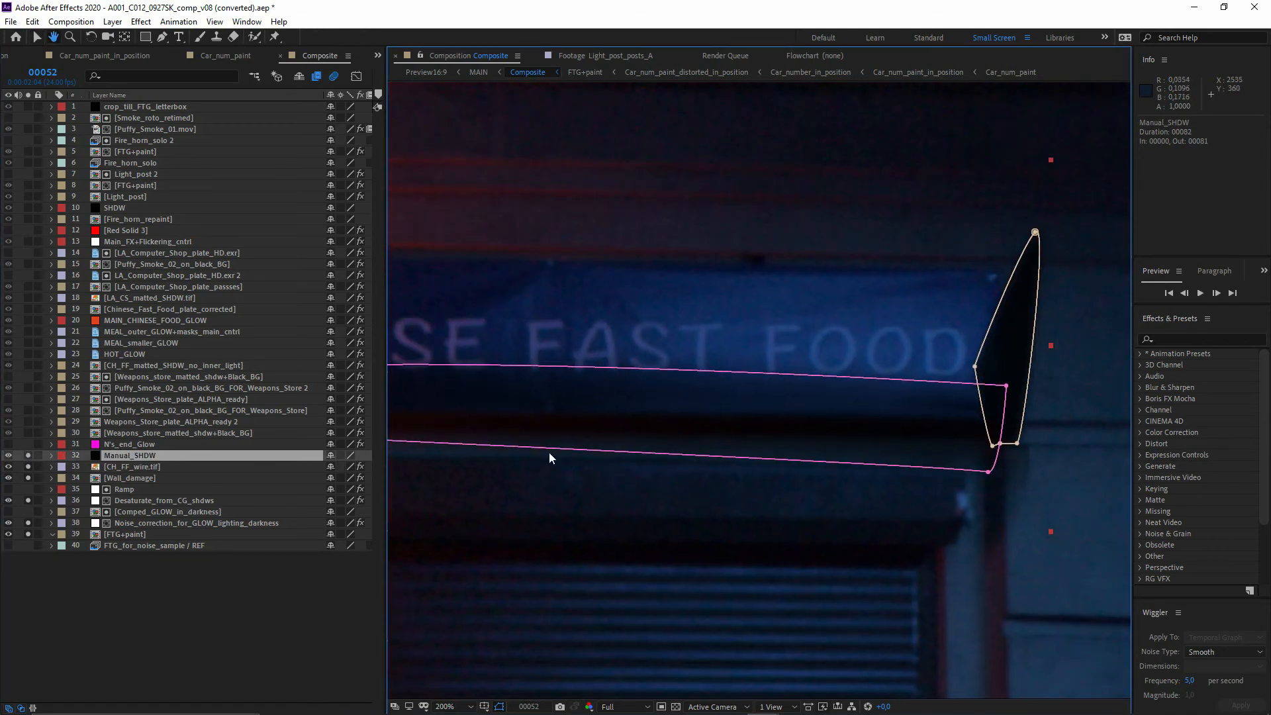
scroll(550, 455, "down", 1)
left_click_drag(721, 473, 834, 465)
left_click(695, 497)
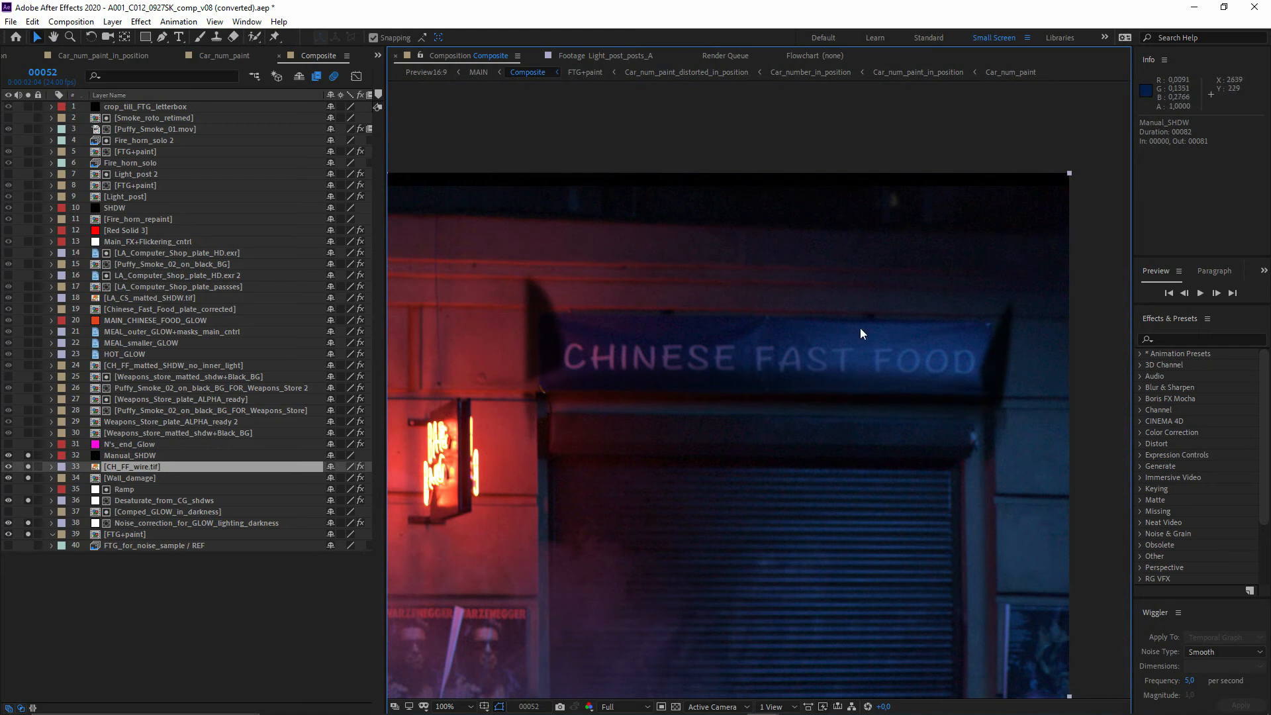
left_click(122, 456)
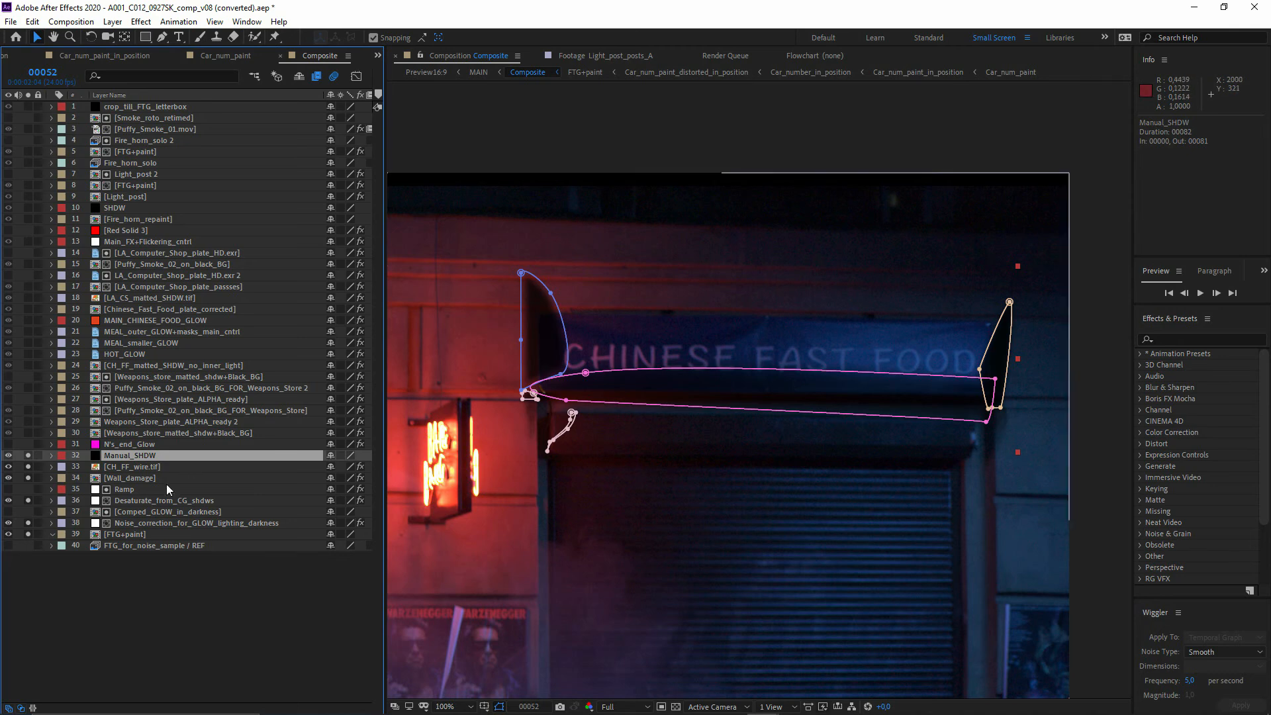
Step: Check N's_end_Glow, then solo Weapons_store_matted_shdw+Black_BG and Weapons_Store_plate_ALPHA_ready 2 to view the Weapons Store sign build-up
left_click(127, 444)
left_click(28, 434)
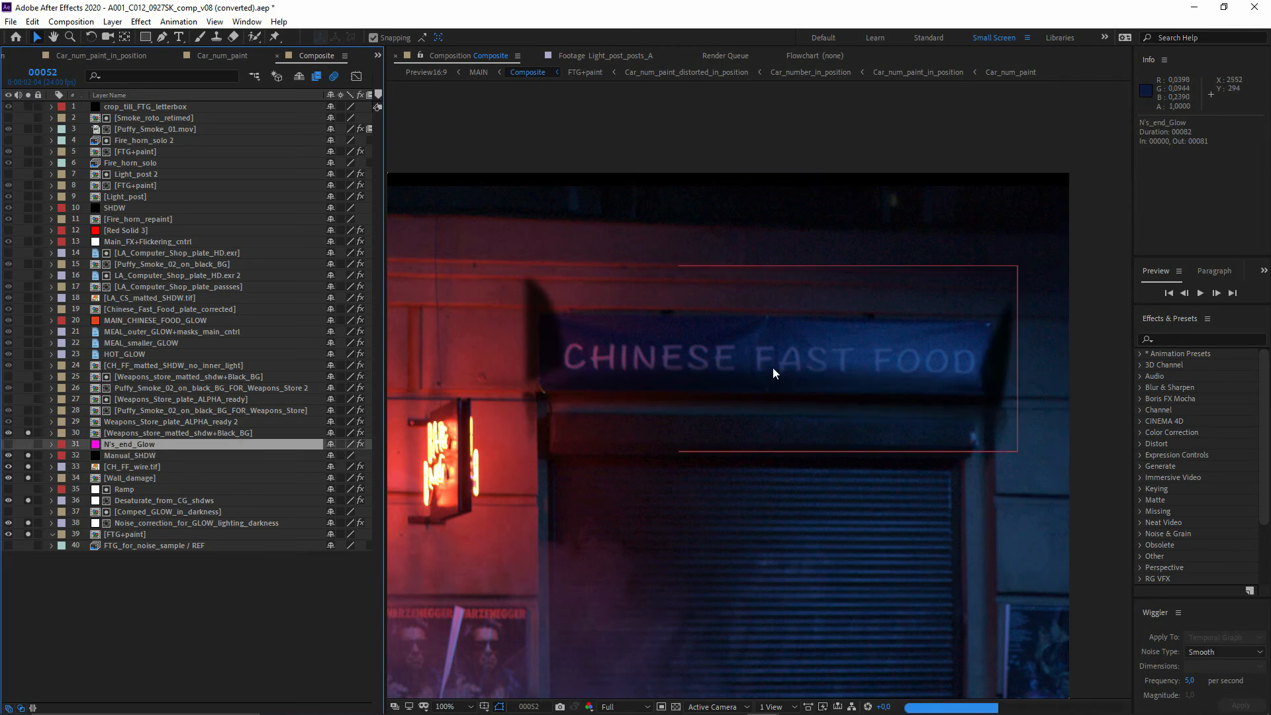
scroll(997, 330, "down", 1)
left_click_drag(668, 403, 956, 396)
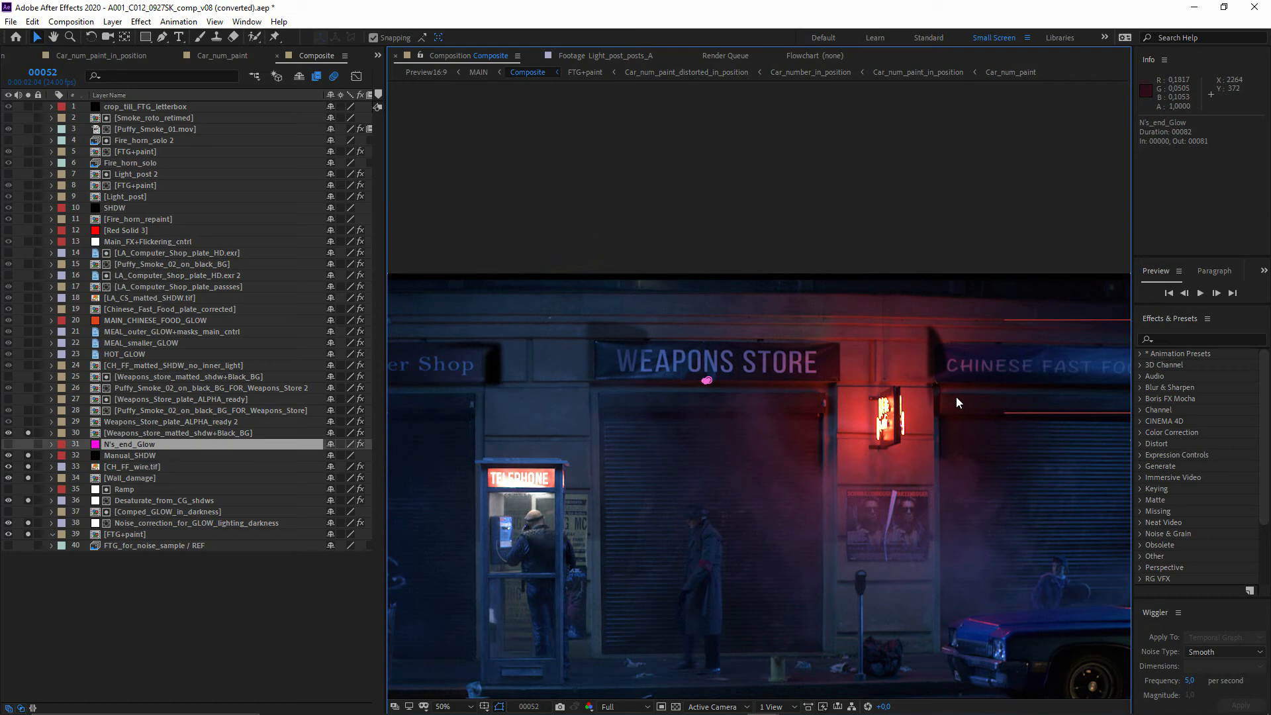
left_click(159, 433)
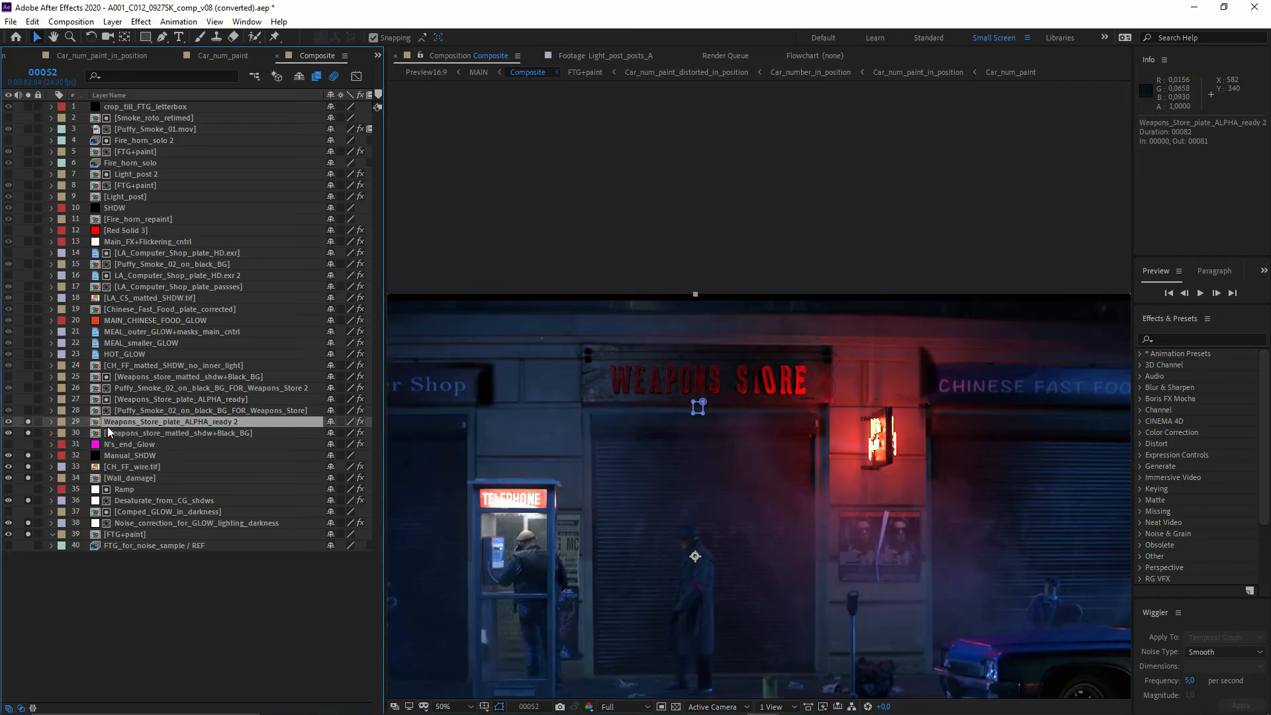
Step: Solo both Puffy_Smoke_02_on_black_BG_FOR_Weapons_Store layers and inspect the smoke around the Weapons Store sign
left_click(144, 412)
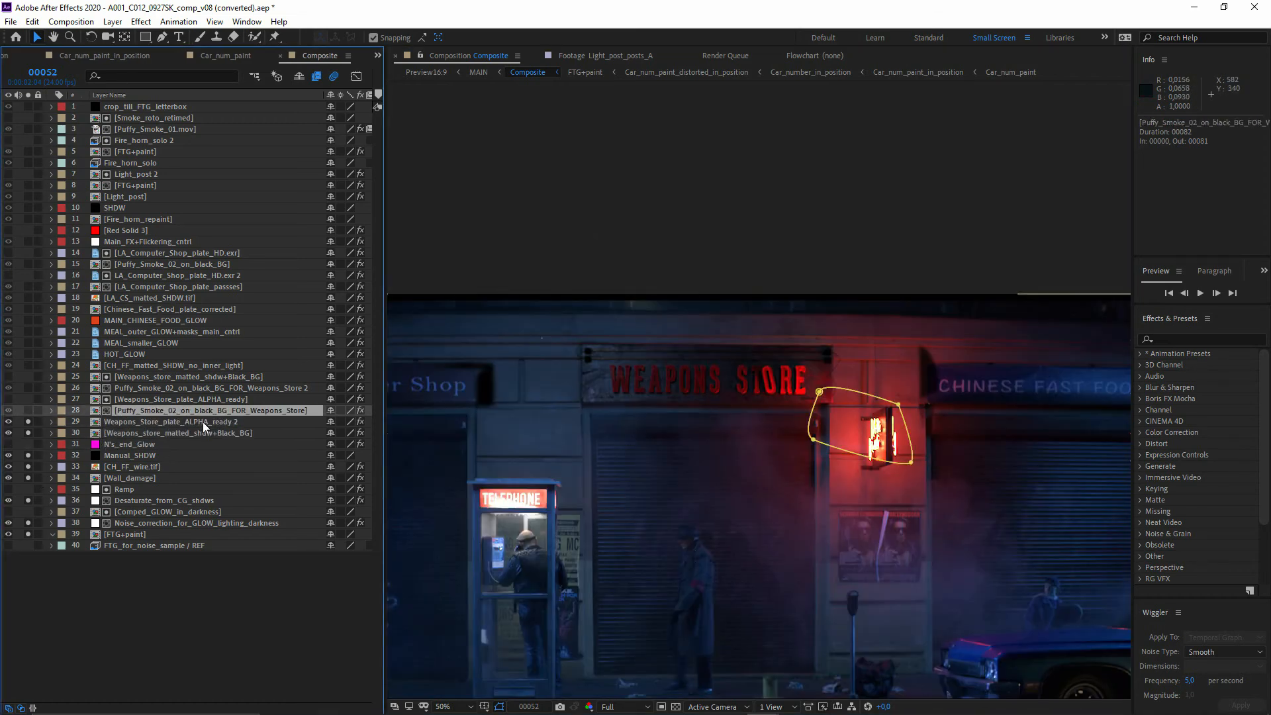
left_click(27, 411)
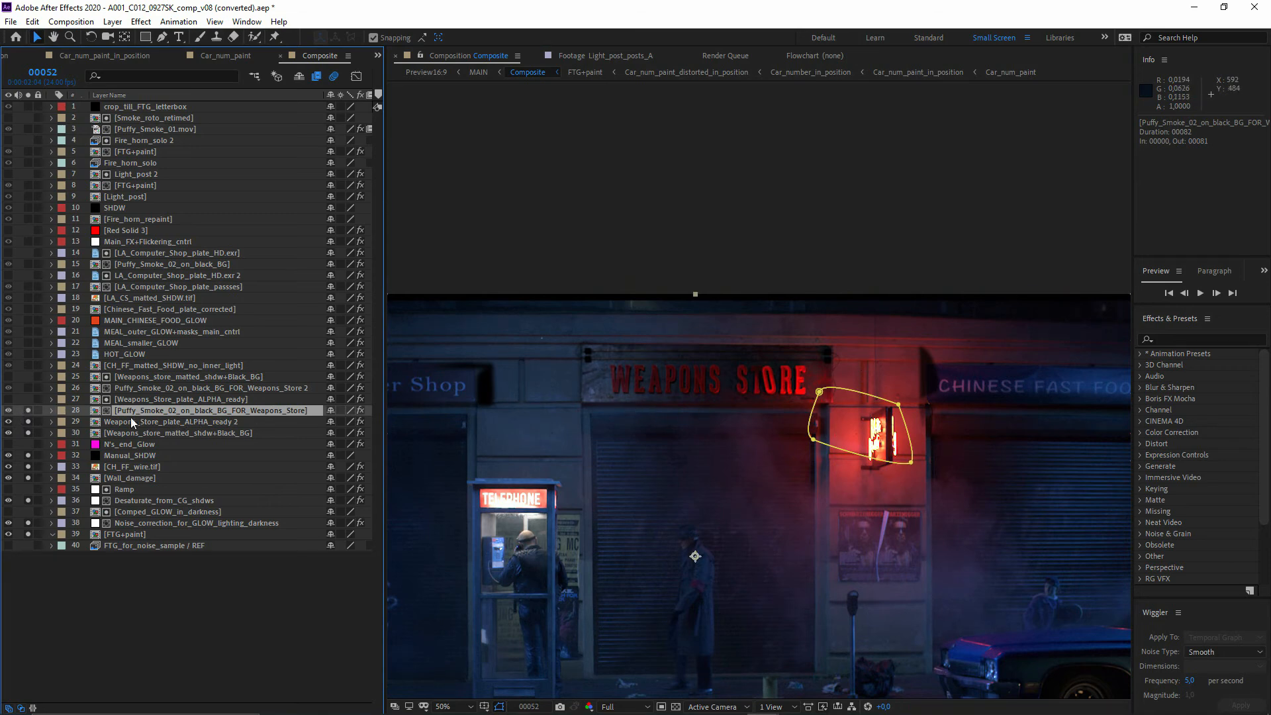
scroll(652, 420, "up", 1)
left_click_drag(481, 437, 745, 421)
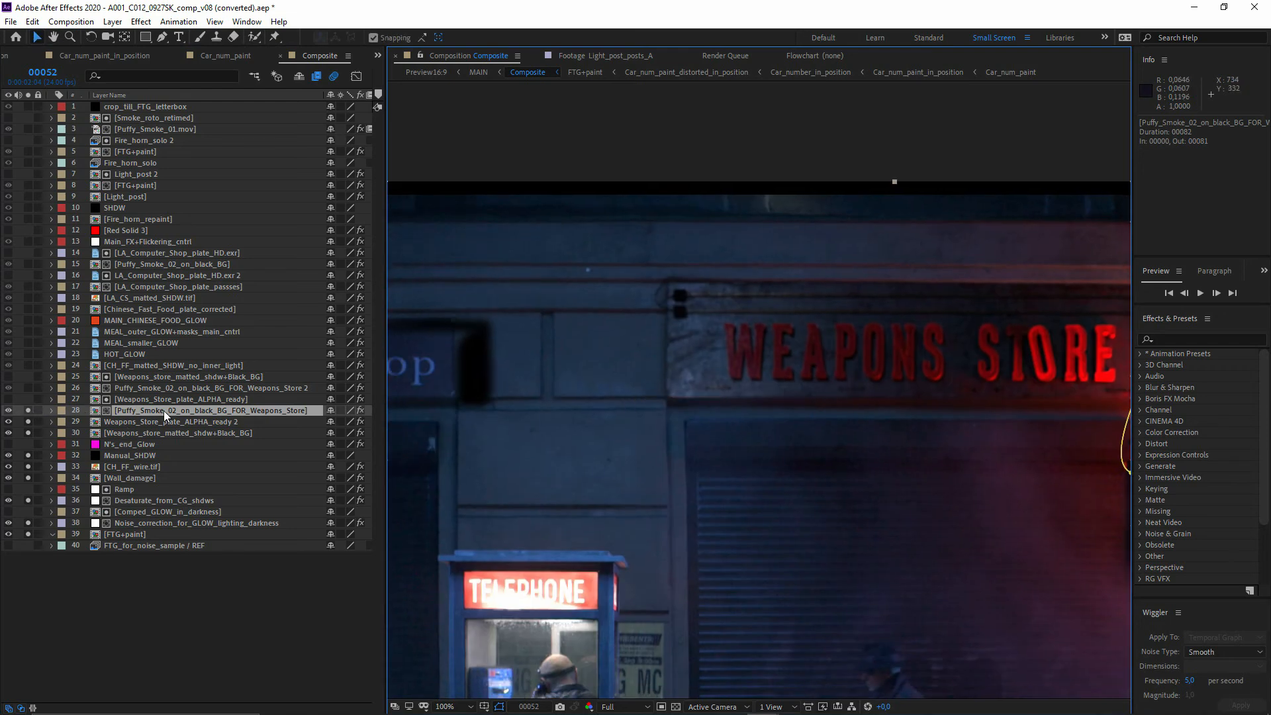
left_click_drag(868, 409, 622, 397)
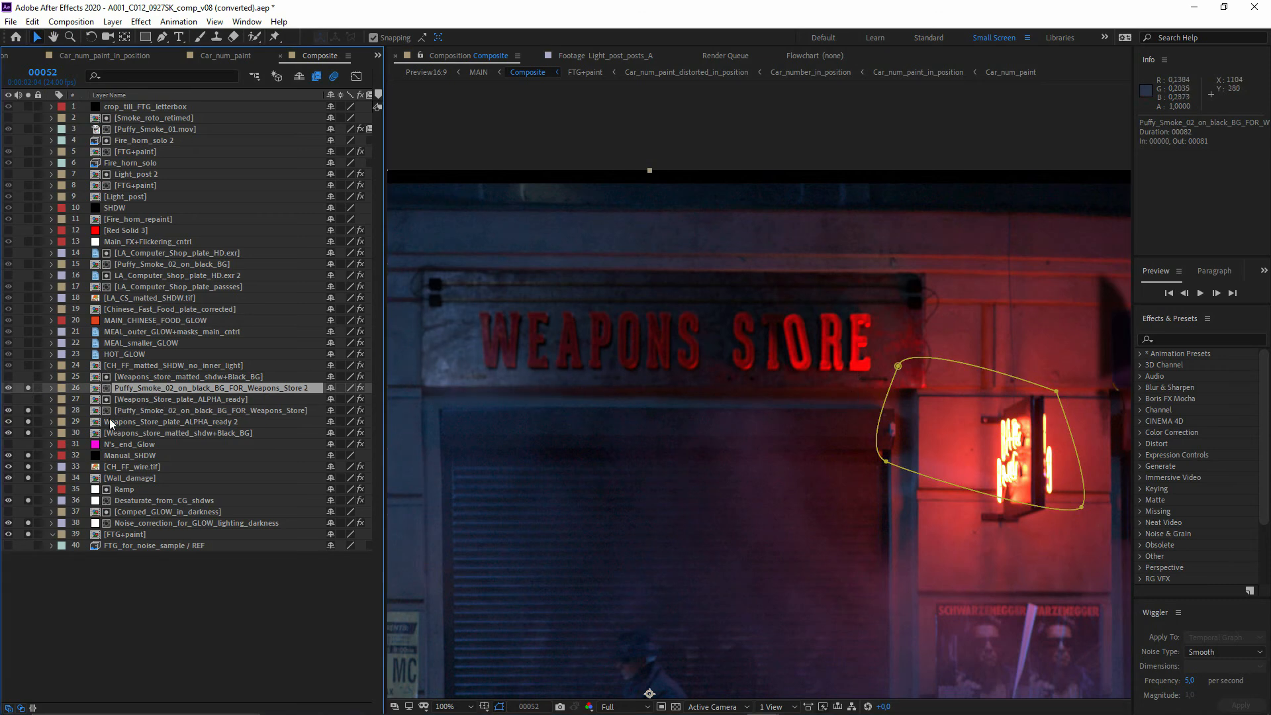
Step: Solo CH_FF_matted_SHDW_no_inner_light, examine its masks and its nested composition, and return to Composite
left_click(127, 366)
left_click(28, 366)
left_click_drag(1002, 376, 562, 389)
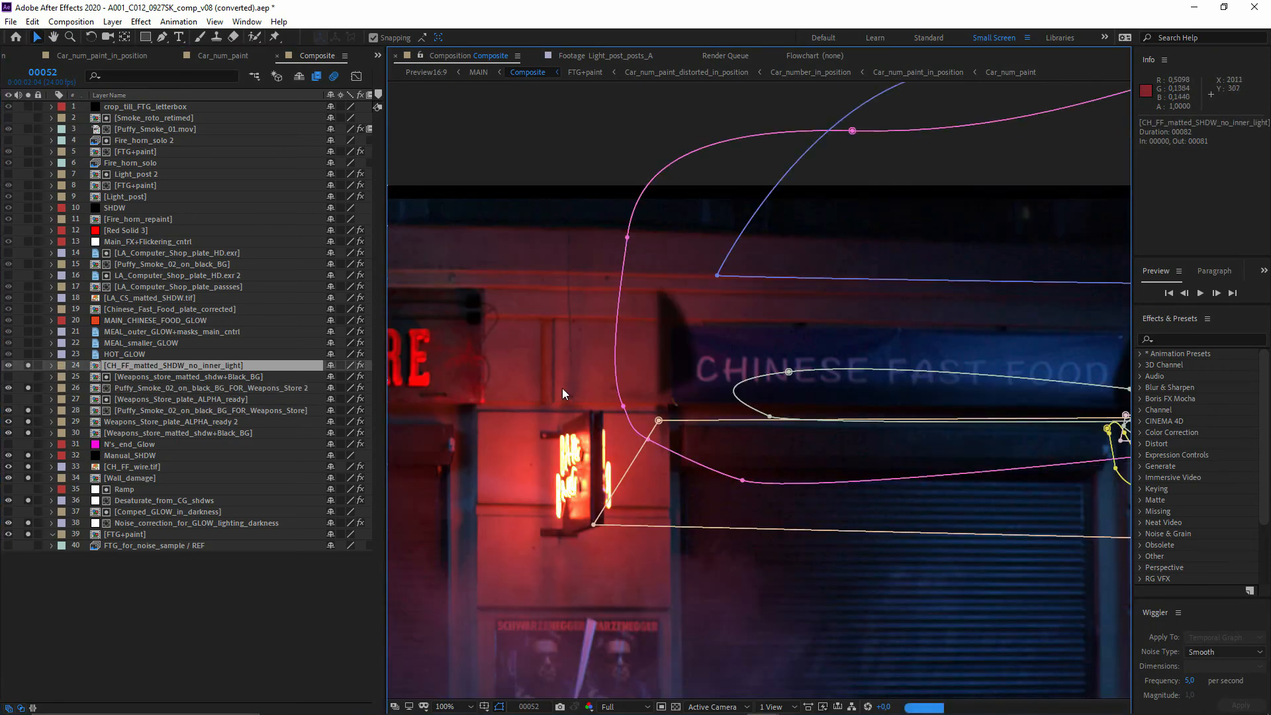
left_click_drag(902, 446, 674, 445)
left_click_drag(661, 392, 748, 380)
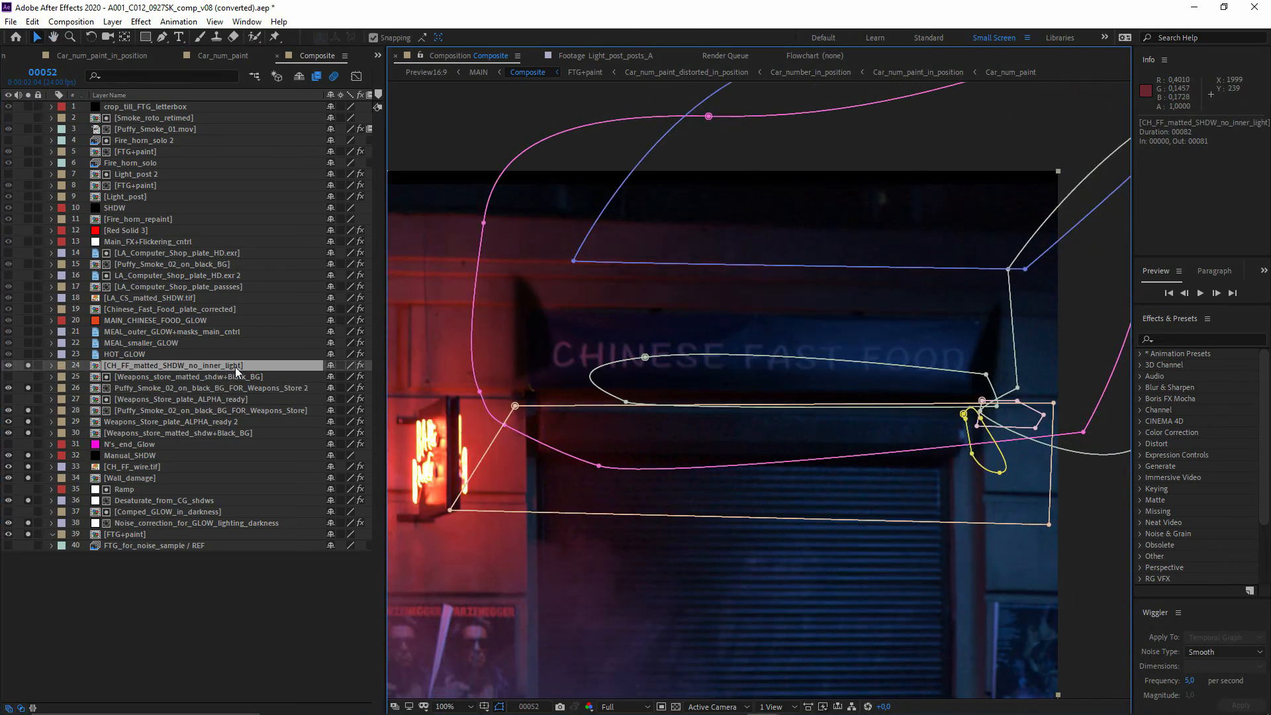
double_click(160, 368)
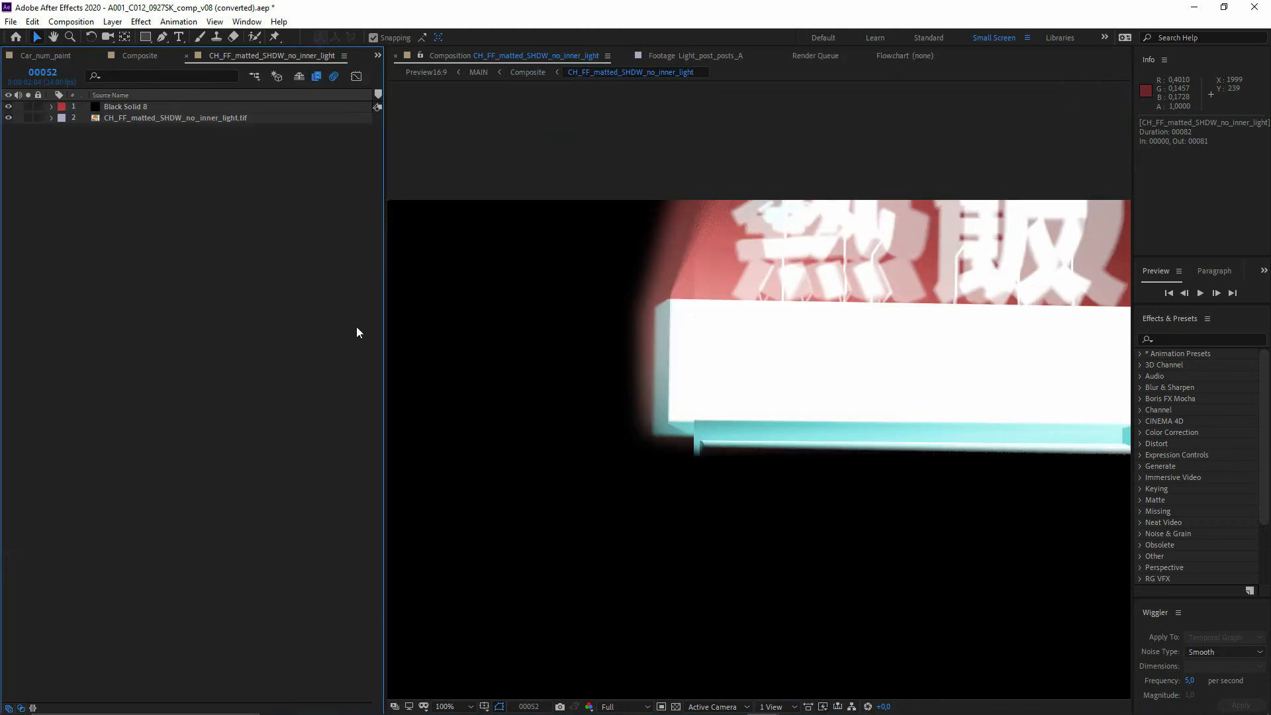
left_click(528, 73)
Step: Solo HOT_GLOW, MEAL_smaller_GLOW and MEAL_outer_GLOW+masks_main_cntrl, and examine their glow masks above the Chinese Fast Food sign
left_click(96, 355)
left_click(93, 344)
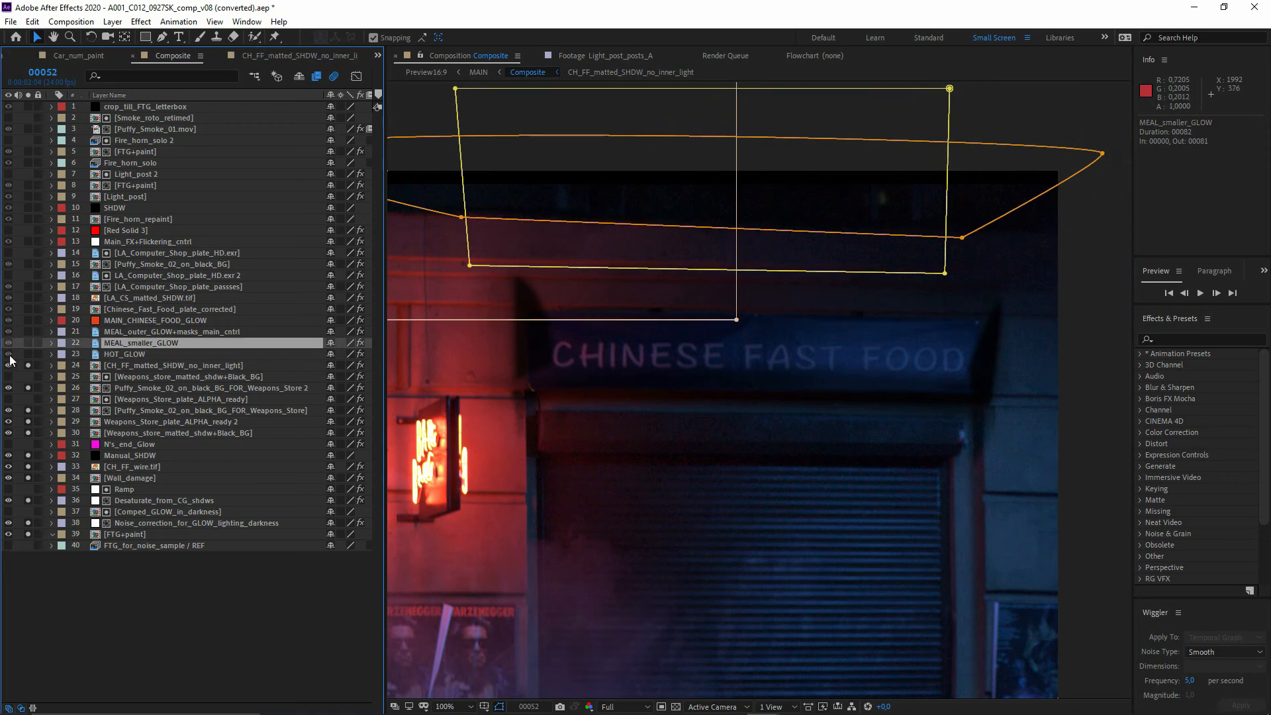
left_click(27, 353)
left_click_drag(624, 215, 646, 292)
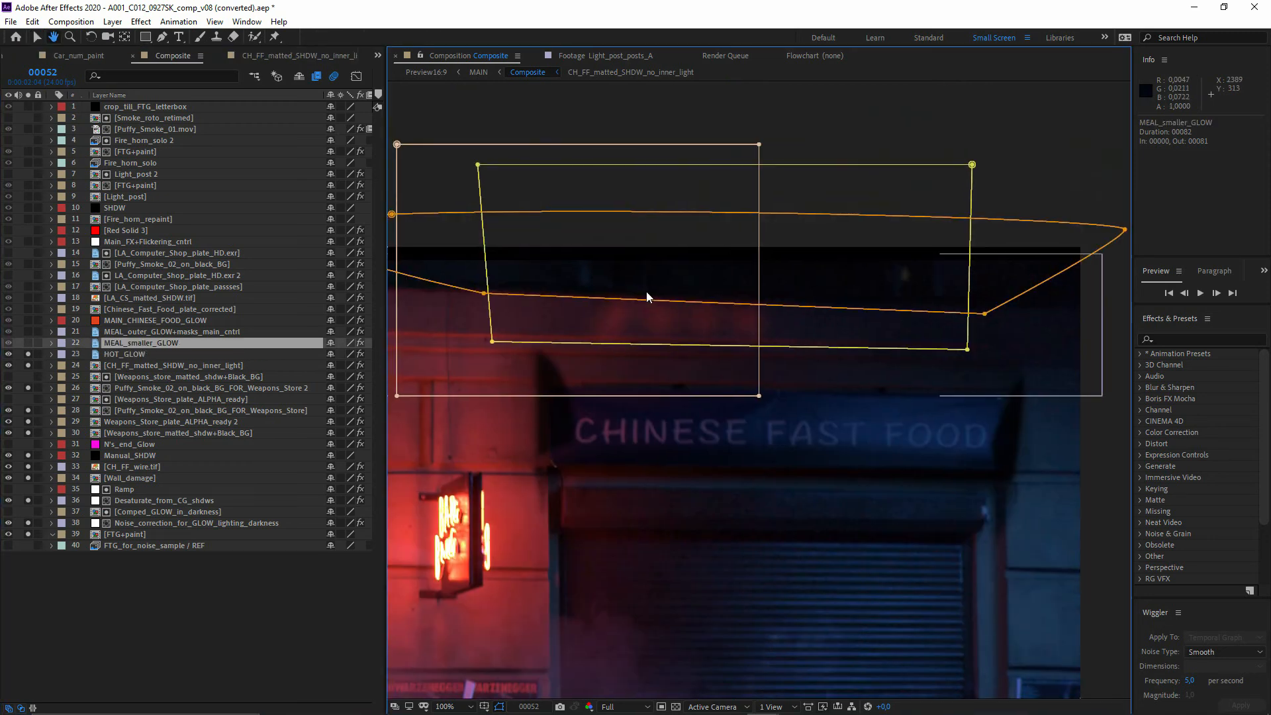
left_click(915, 328)
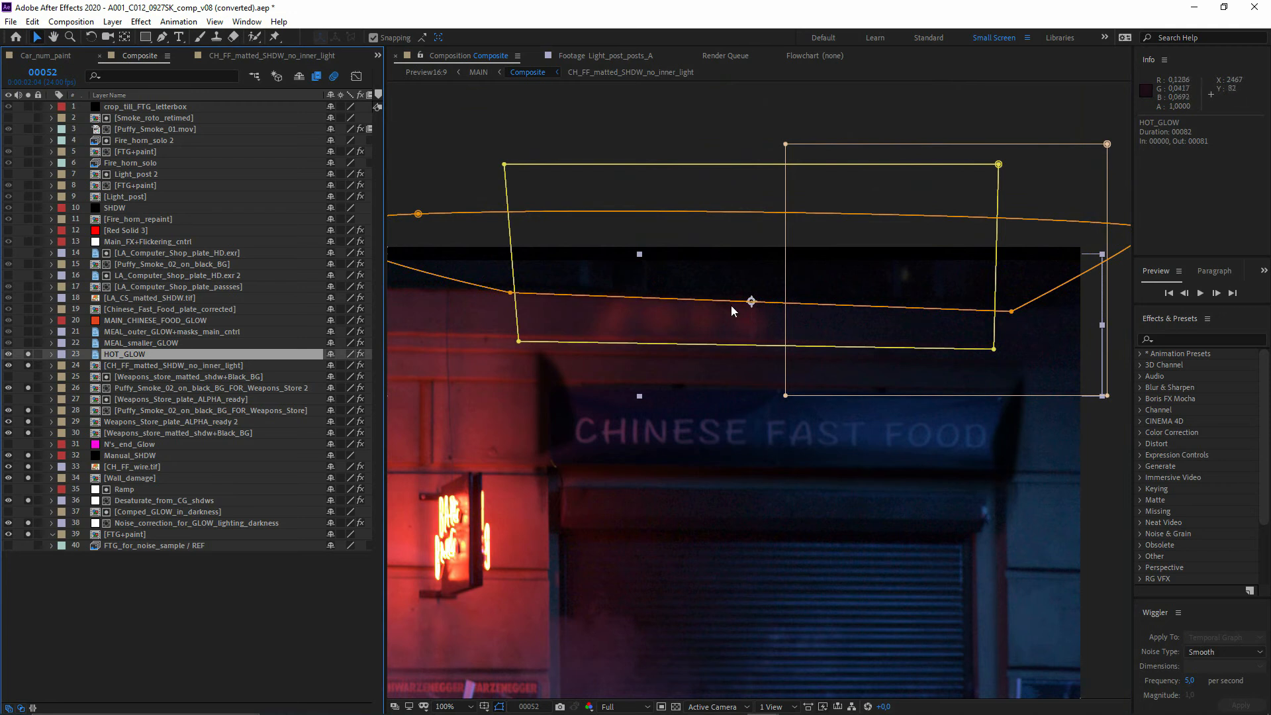
left_click(891, 299)
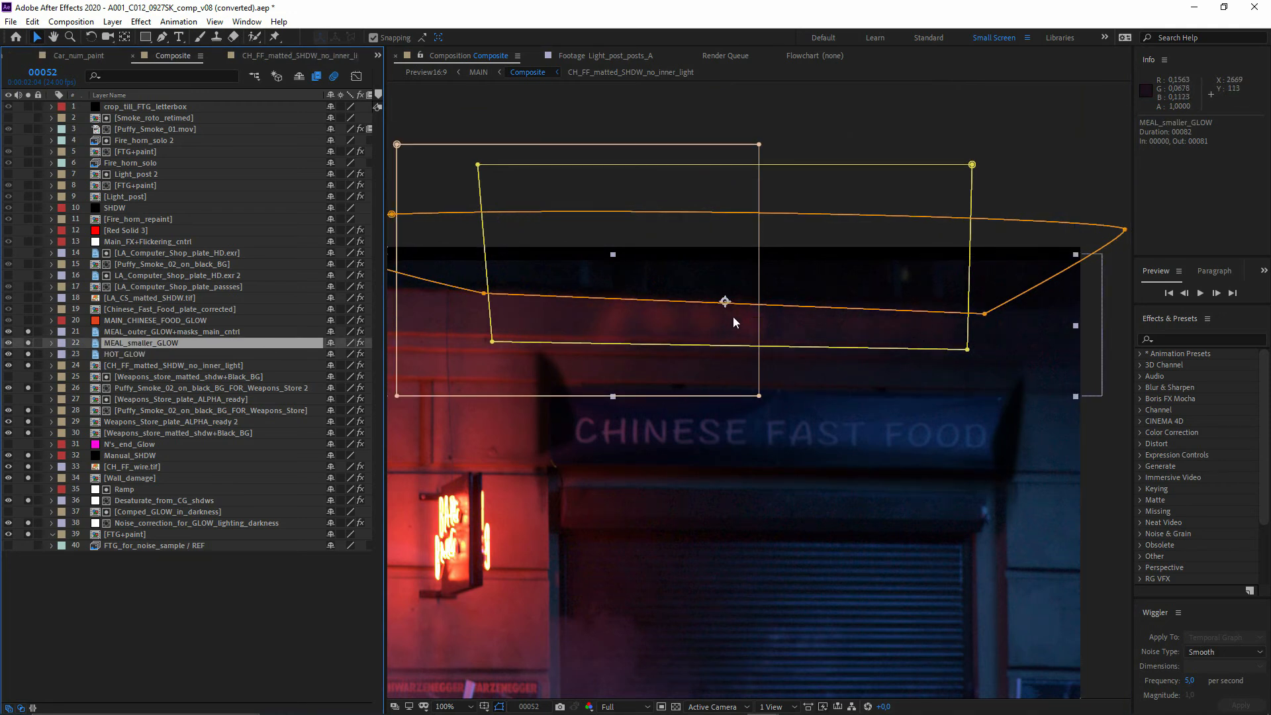
Step: Solo MAIN_CHINESE_FOOD_GLOW and examine its masks with Chinese_Fast_Food_plate_corrected soloed, then with the glow isolated
left_click(26, 321)
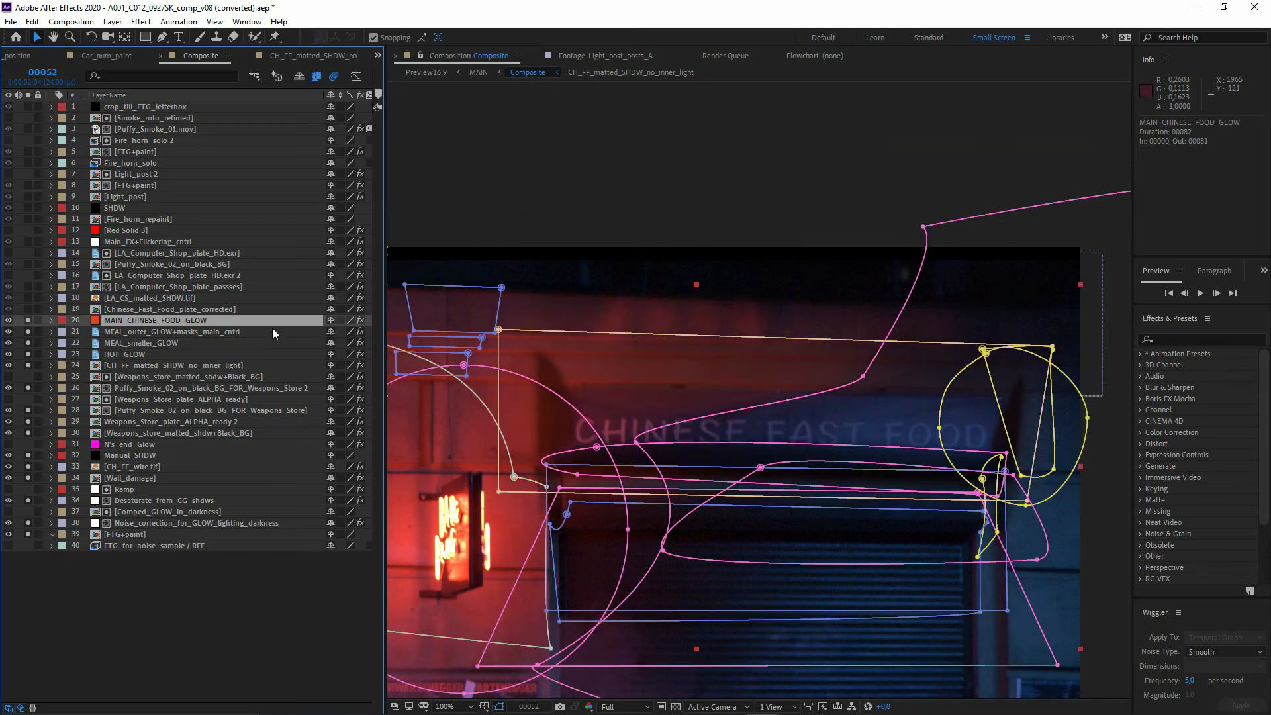
left_click_drag(677, 447, 779, 332)
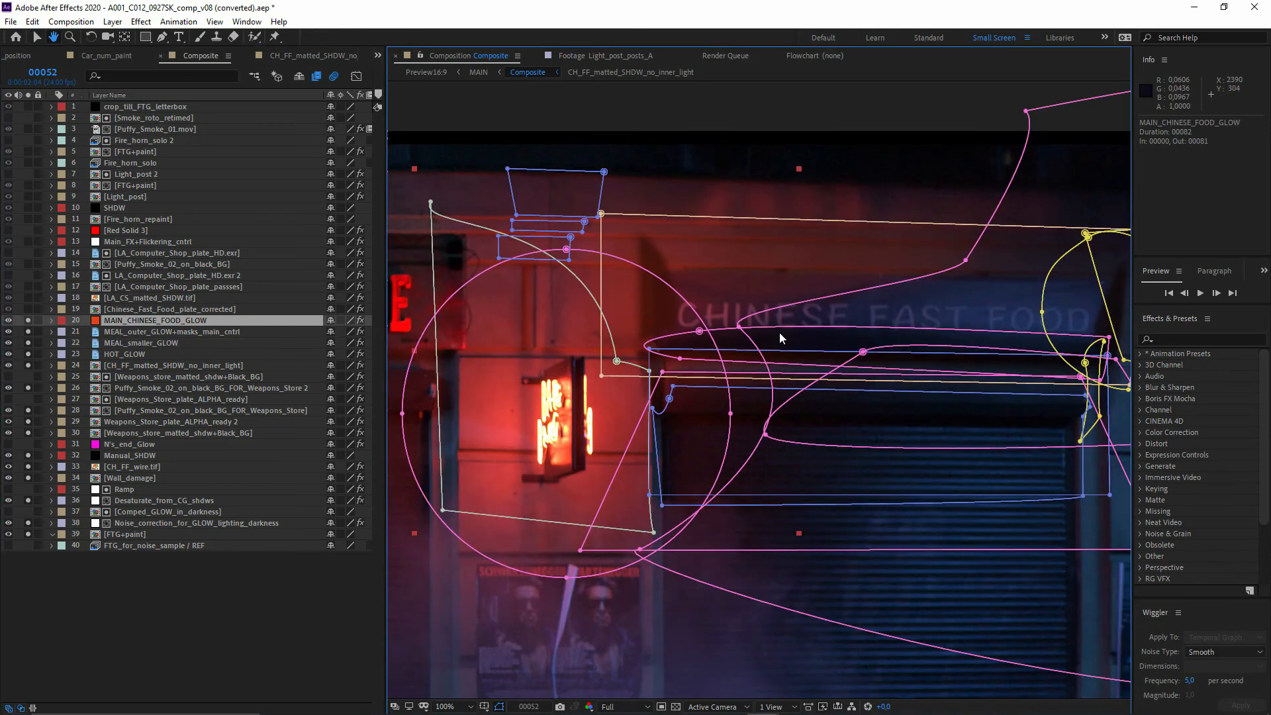
left_click(499, 706)
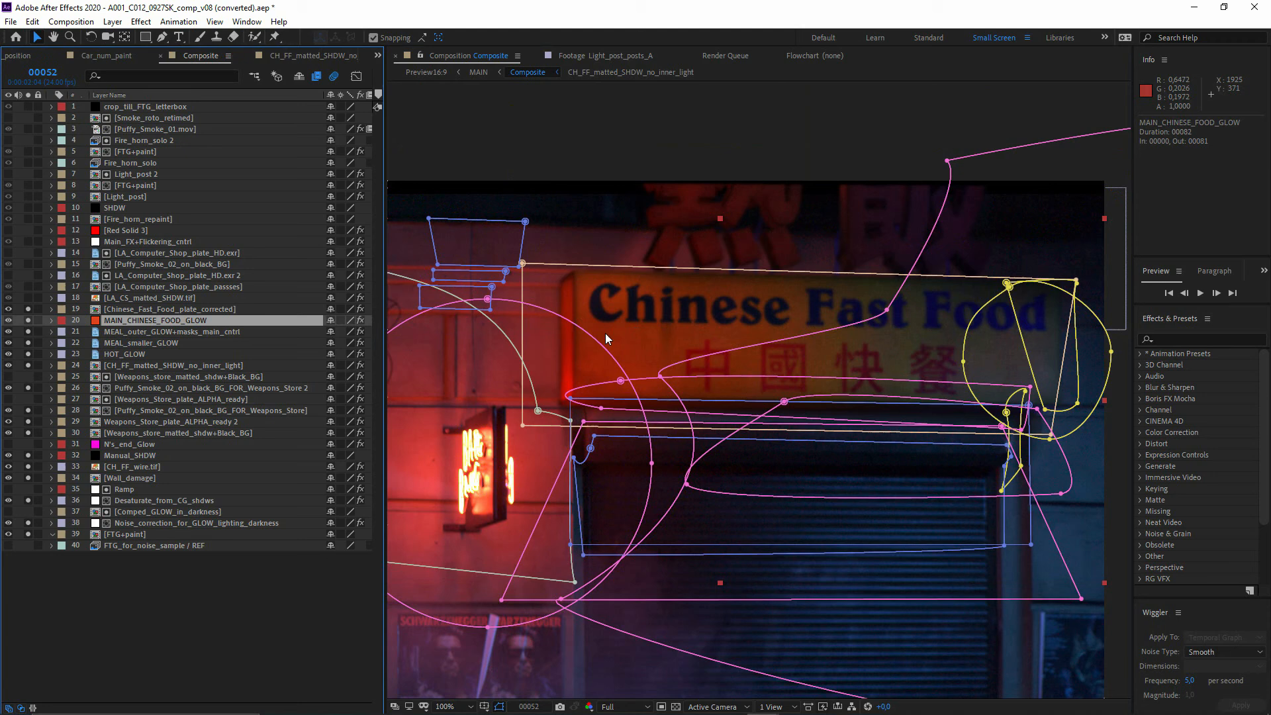
left_click_drag(605, 333, 712, 310)
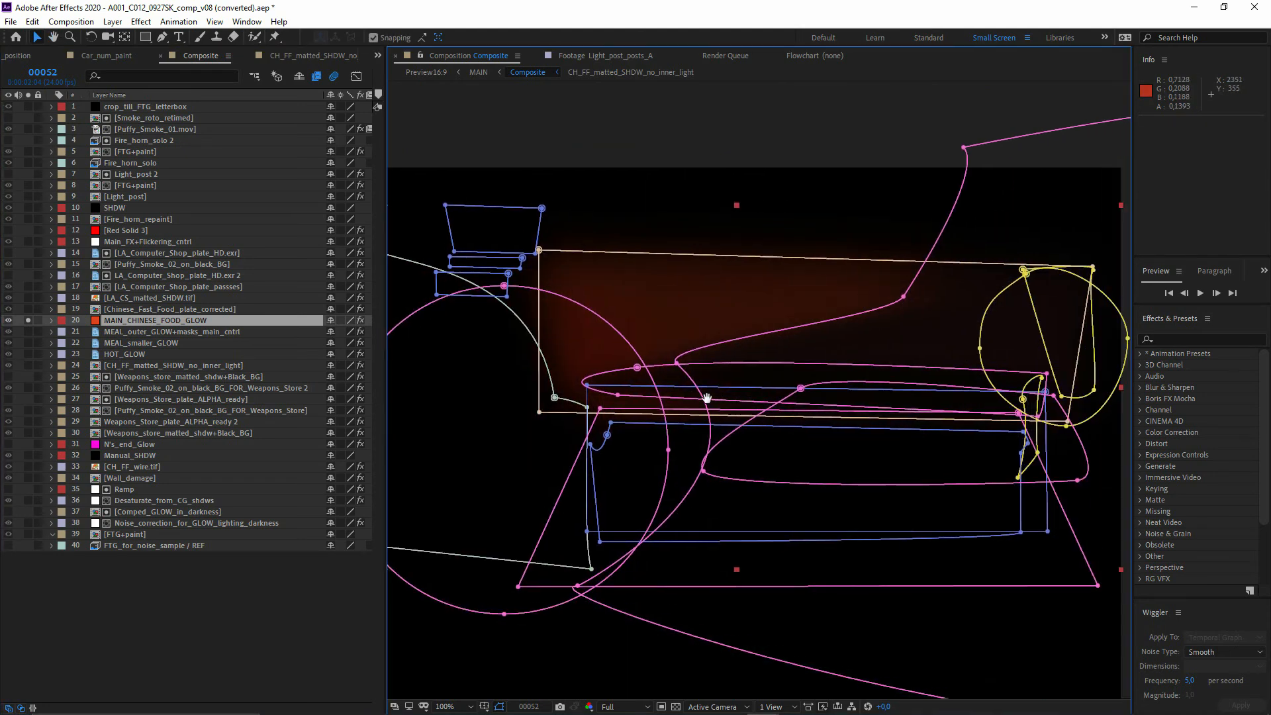
Step: Examine the glow masks of MAIN_CHINESE_FOOD_GLOW across the frame, including the circular Mask 5, then deselect the layer
left_click_drag(706, 397, 797, 381)
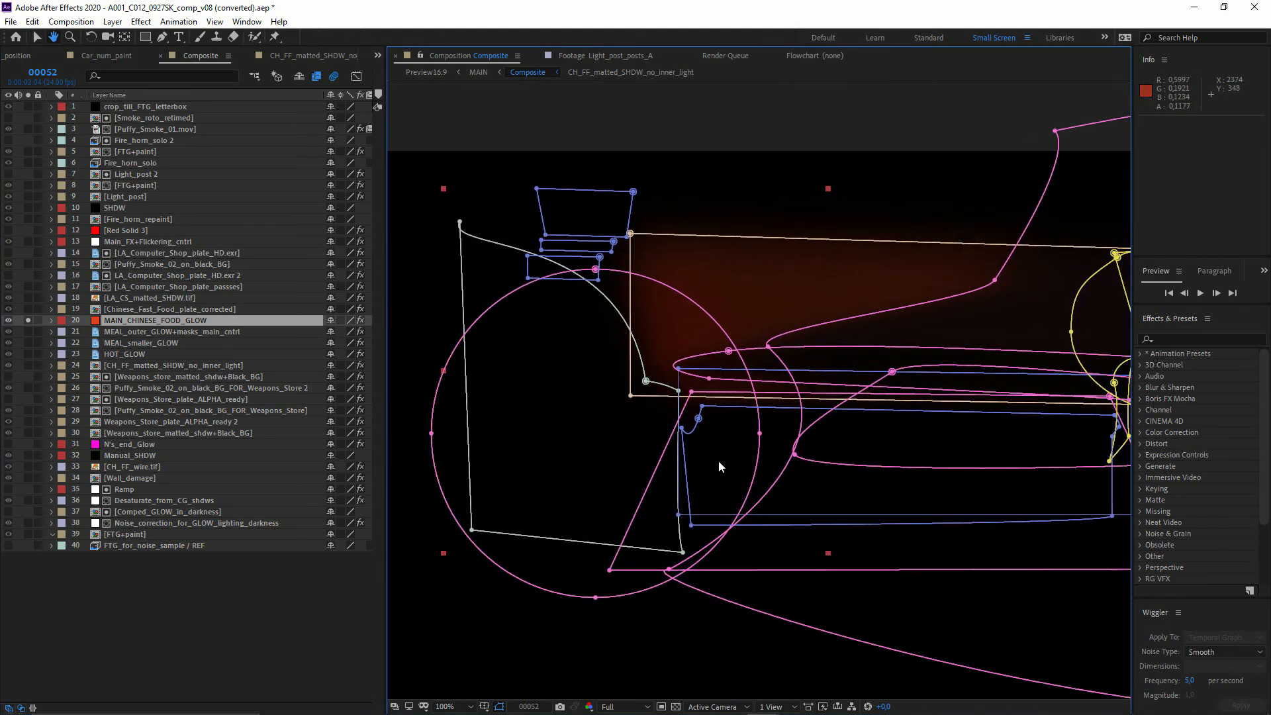
left_click_drag(882, 706, 885, 706)
left_click_drag(748, 593, 759, 537)
scroll(569, 578, "down", 1)
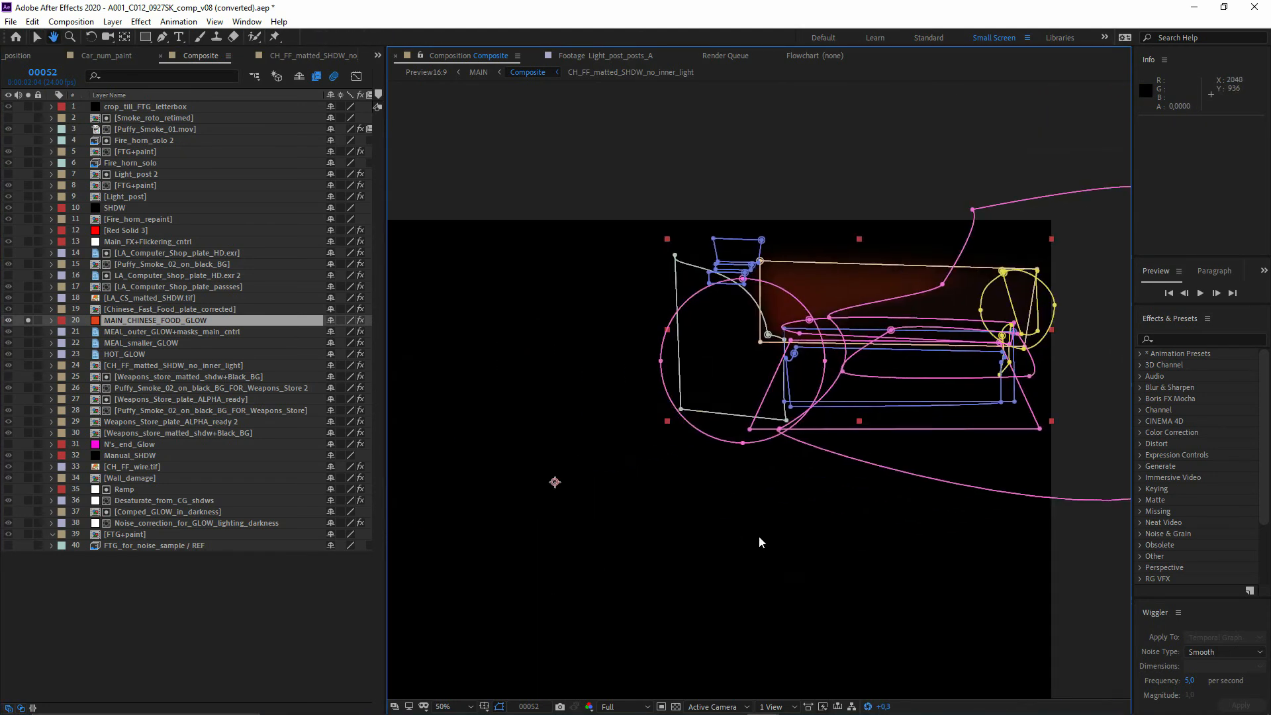
left_click_drag(959, 476, 759, 468)
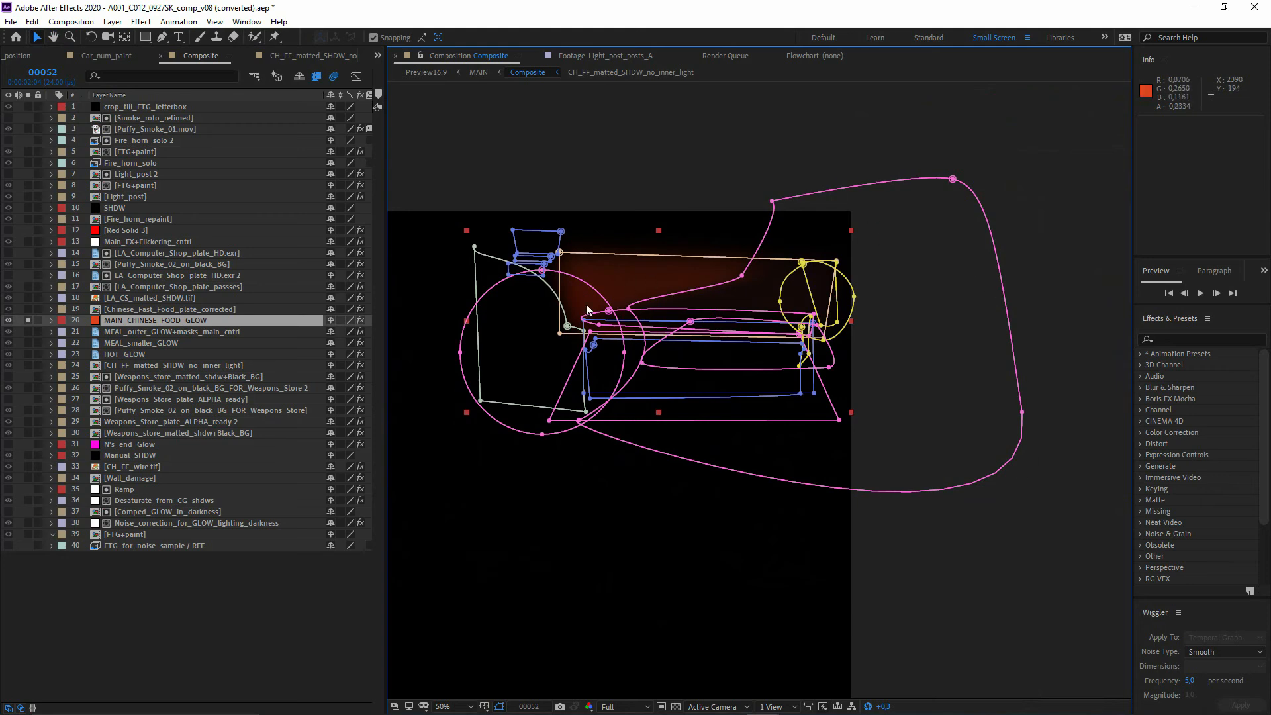
scroll(586, 304, "up", 2)
left_click_drag(621, 343, 636, 416)
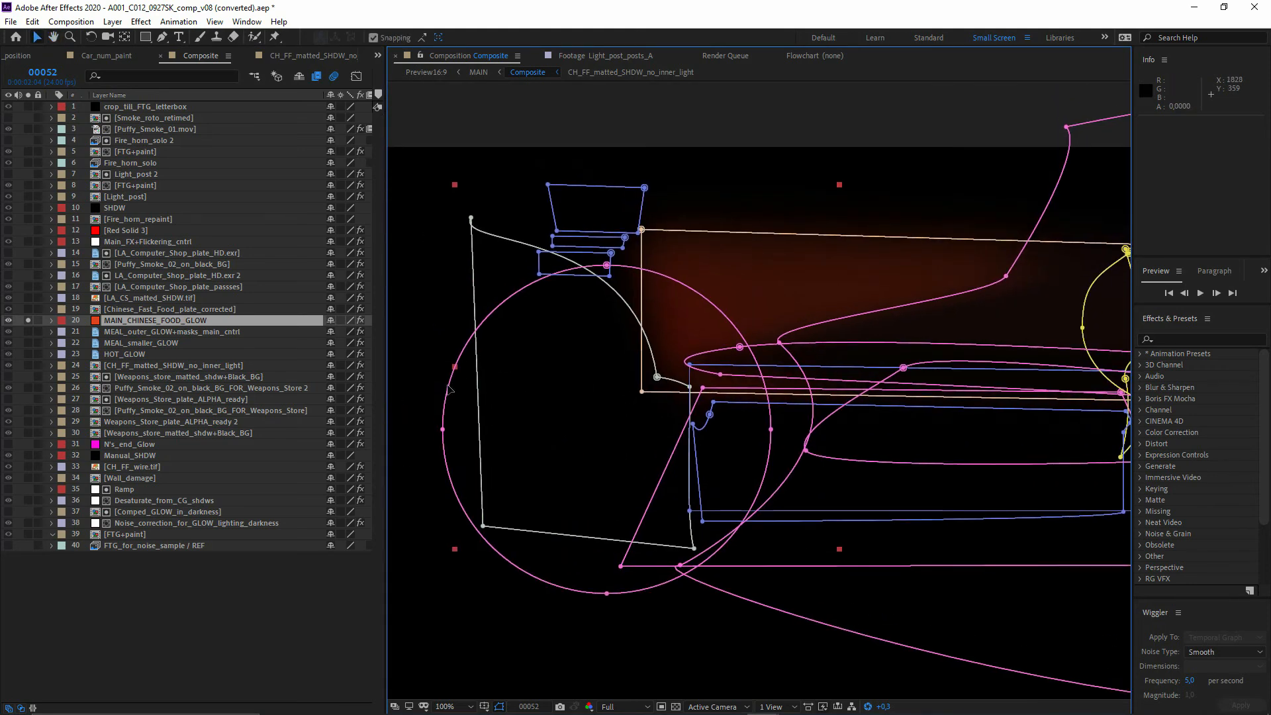
left_click(444, 417)
mouse_move(939, 460)
left_mouse_down()
mouse_move(832, 474)
mouse_move(935, 465)
left_mouse_up()
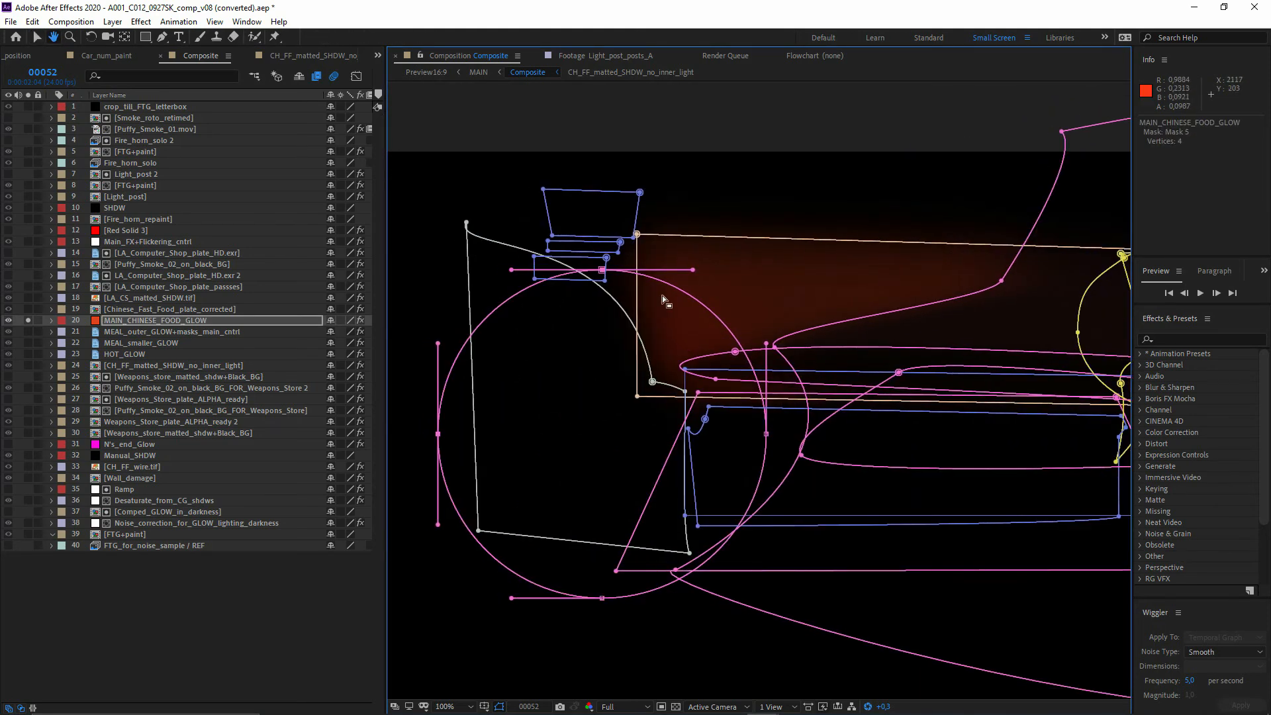
left_click_drag(672, 382, 751, 379)
left_click(208, 591)
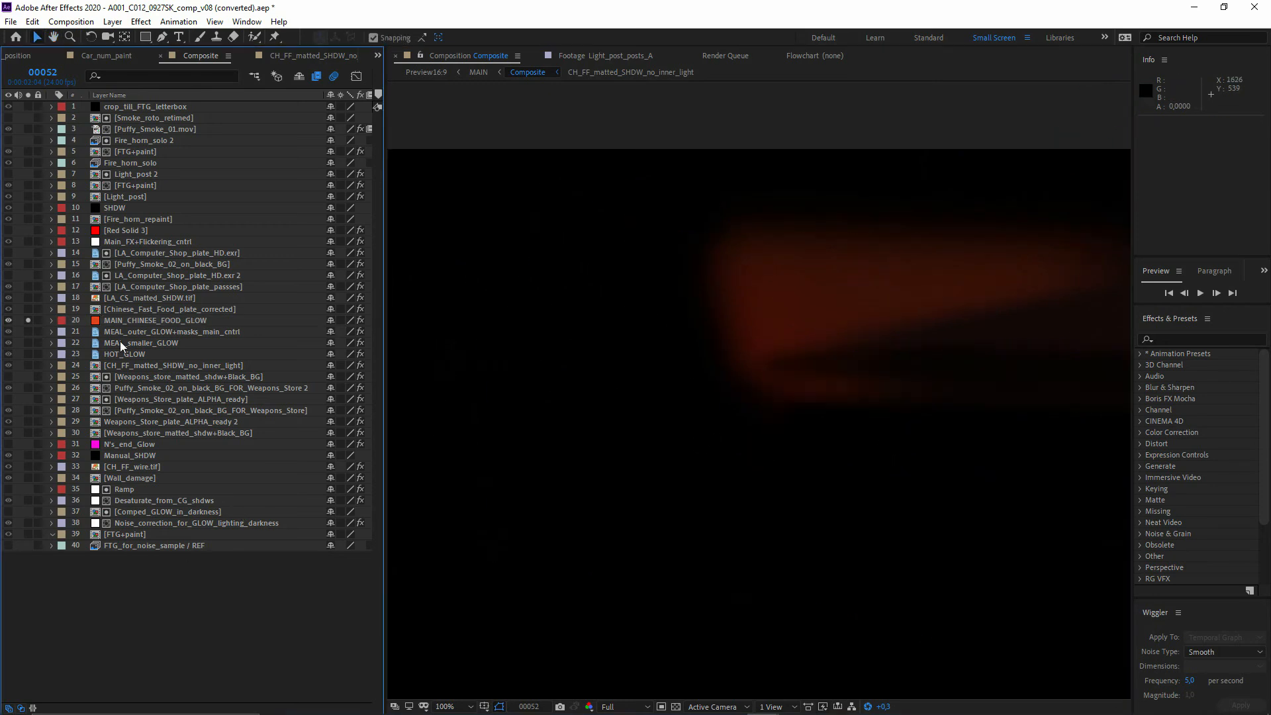
Step: Solo the visible layers from LA_CS_matted_SHDW.tif down to FTG+paint and inspect the shadow around the L.A. Computer Shop sign
left_click(132, 321)
left_click_drag(28, 309, 28, 534)
left_click(119, 298)
scroll(558, 434, "down", 1)
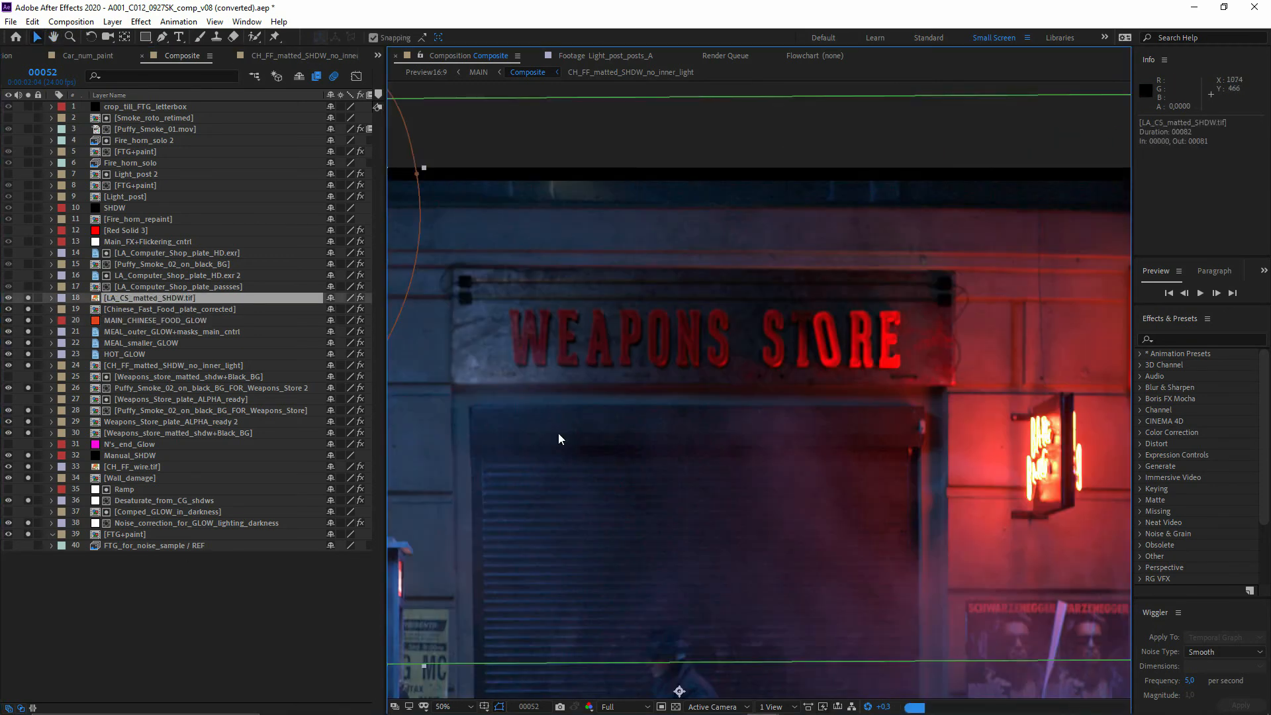
left_click_drag(558, 434, 638, 400)
scroll(768, 381, "up", 1)
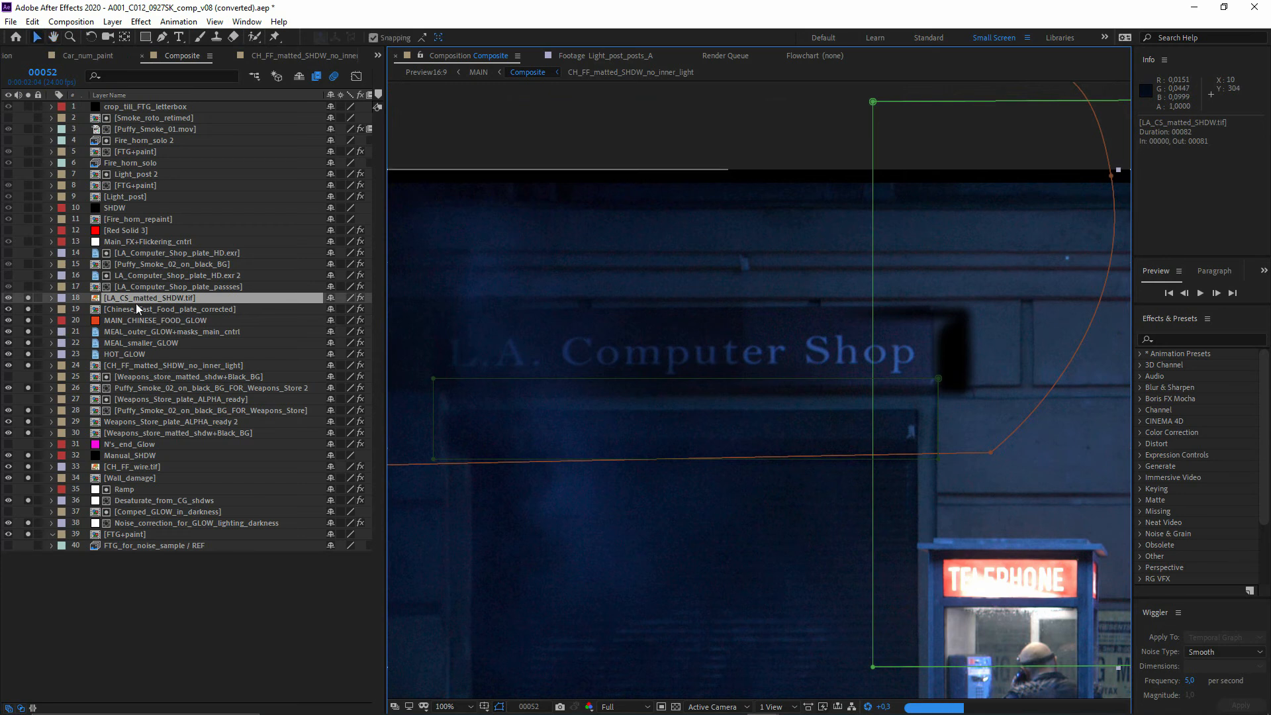
Step: Solo LA_Computer_Shop_plate_passses and Puffy_Smoke_02_on_black_BG and inspect the L.A. Computer Shop sign with its smoke
left_click(28, 287)
left_click(165, 288)
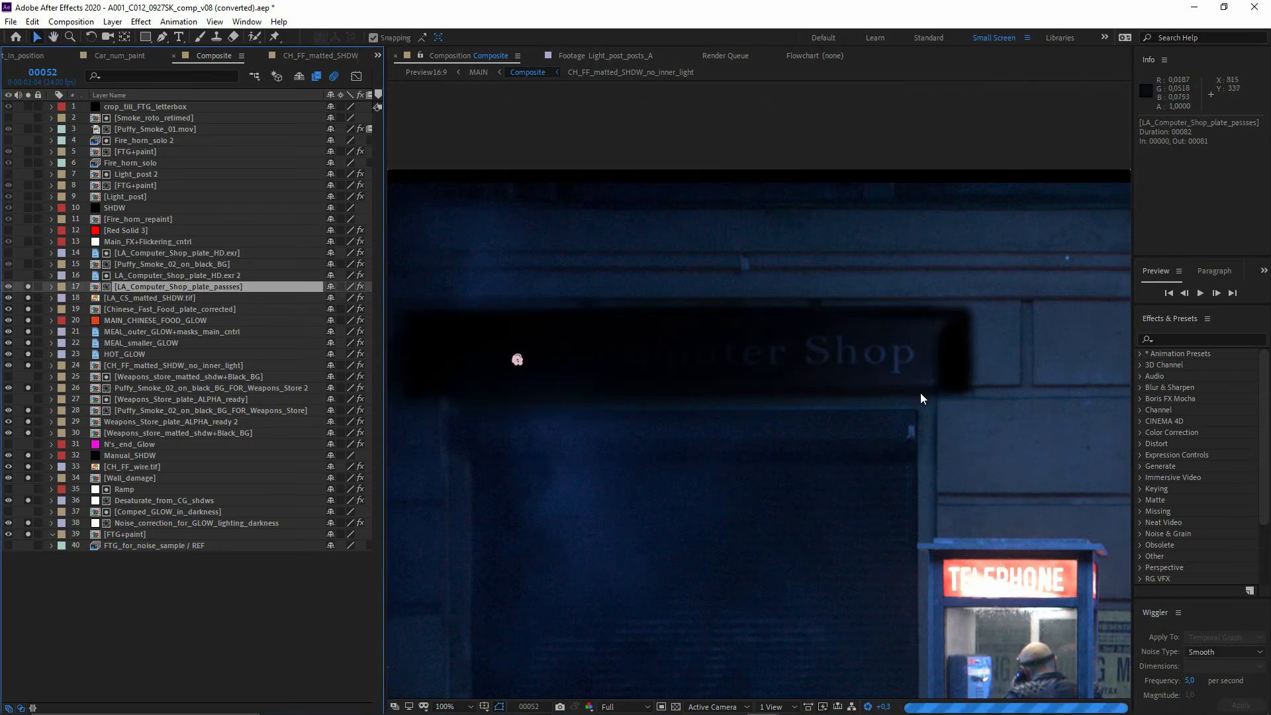
left_click(137, 265)
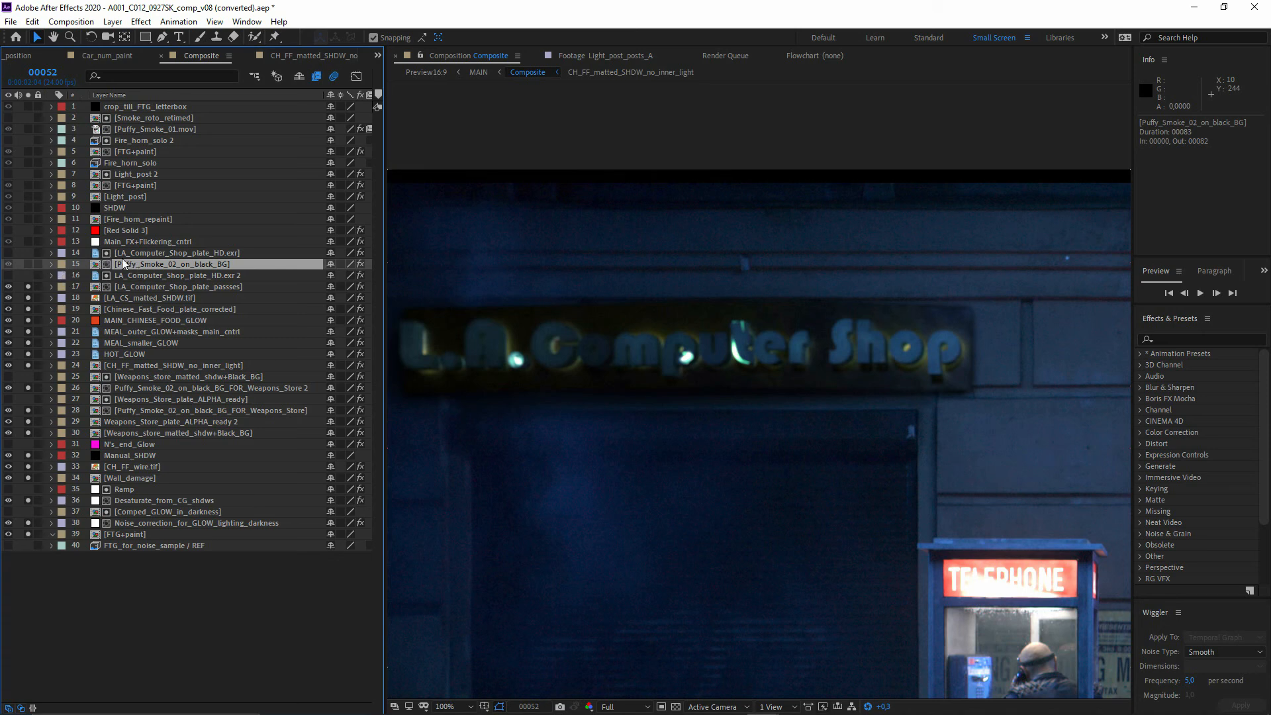
left_click(26, 268)
scroll(681, 428, "down", 3)
scroll(619, 321, "up", 3)
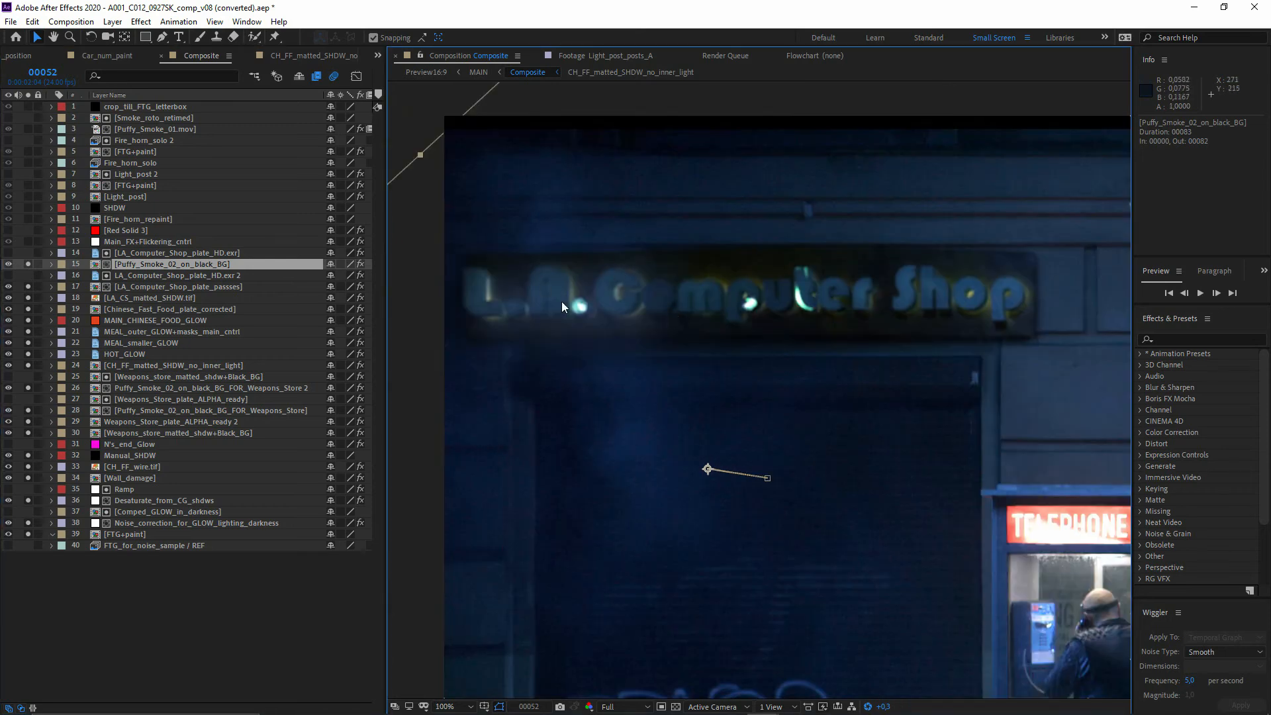
Step: Solo the Main_FX+Flickering_cntrl layer, view the whole frame, and list the layer's effects
left_click(149, 241)
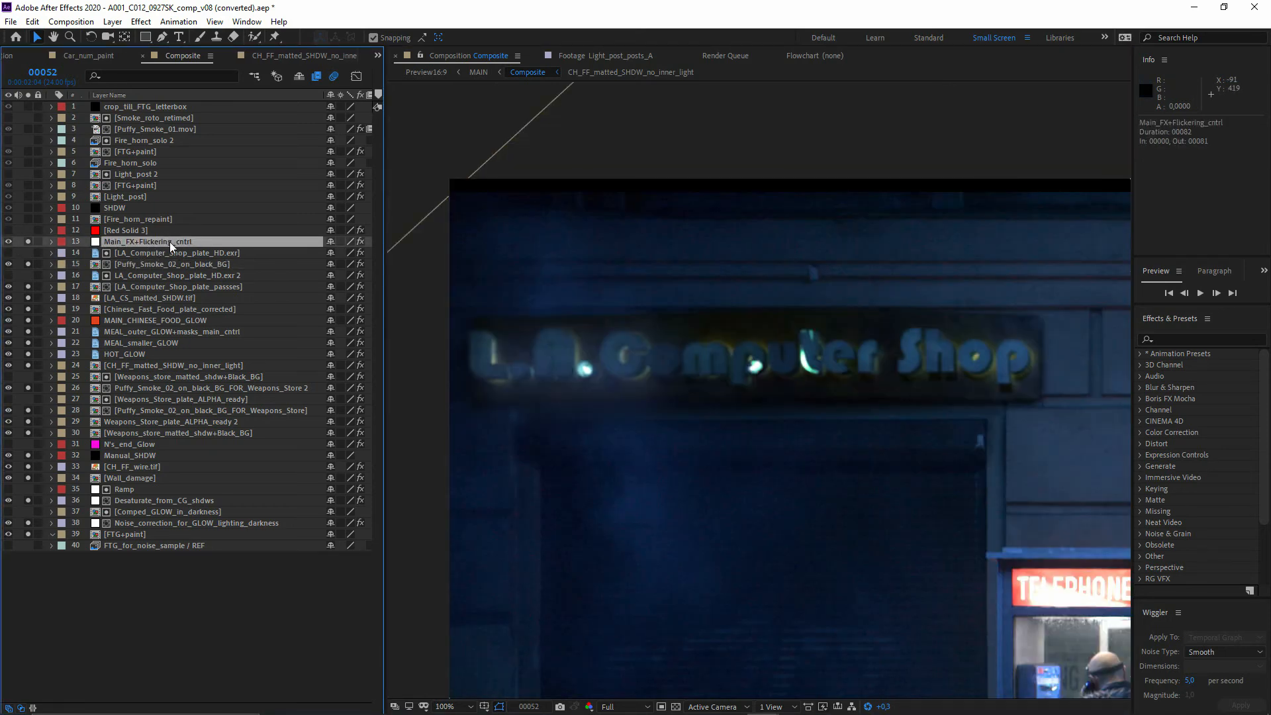
scroll(785, 428, "down", 4)
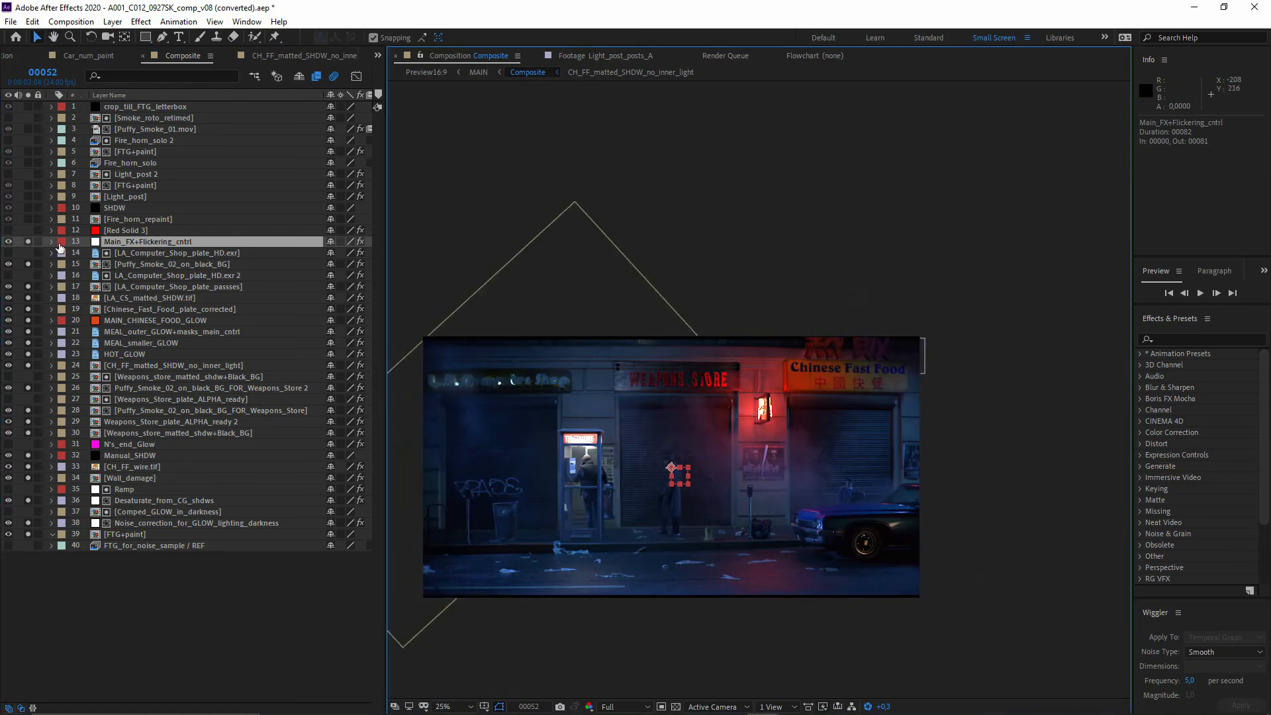
left_click(52, 242)
left_click(63, 254)
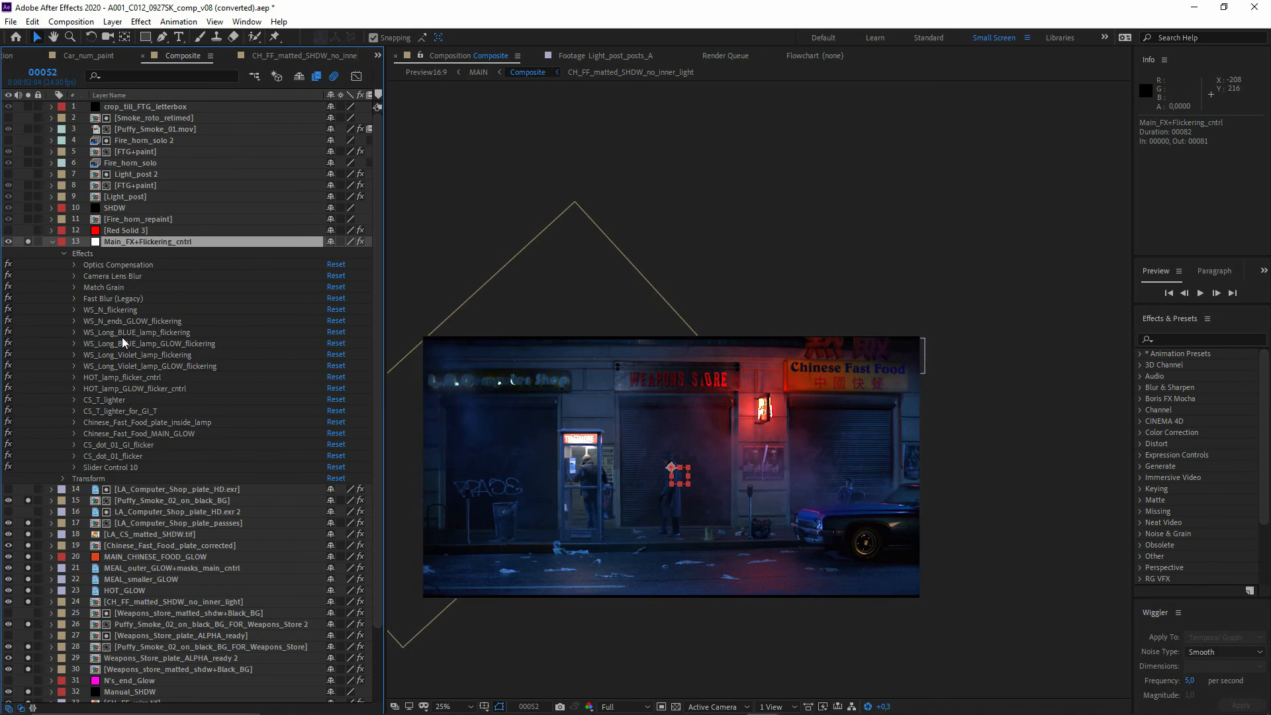
Step: Examine the expression on the CS_dot_01_flicker slider and the glowing dots of the L.A. Computer Shop sign
left_click(101, 455)
left_click(74, 455)
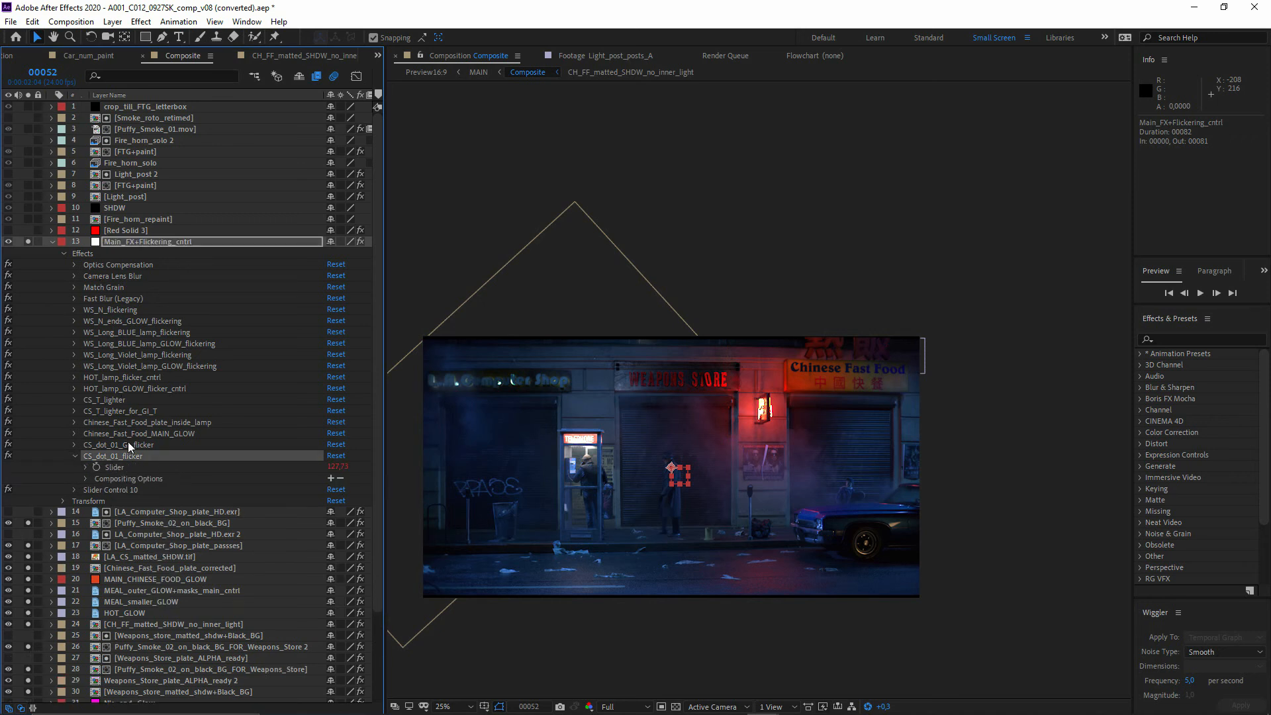
left_click(87, 466)
left_click_drag(382, 493, 891, 537)
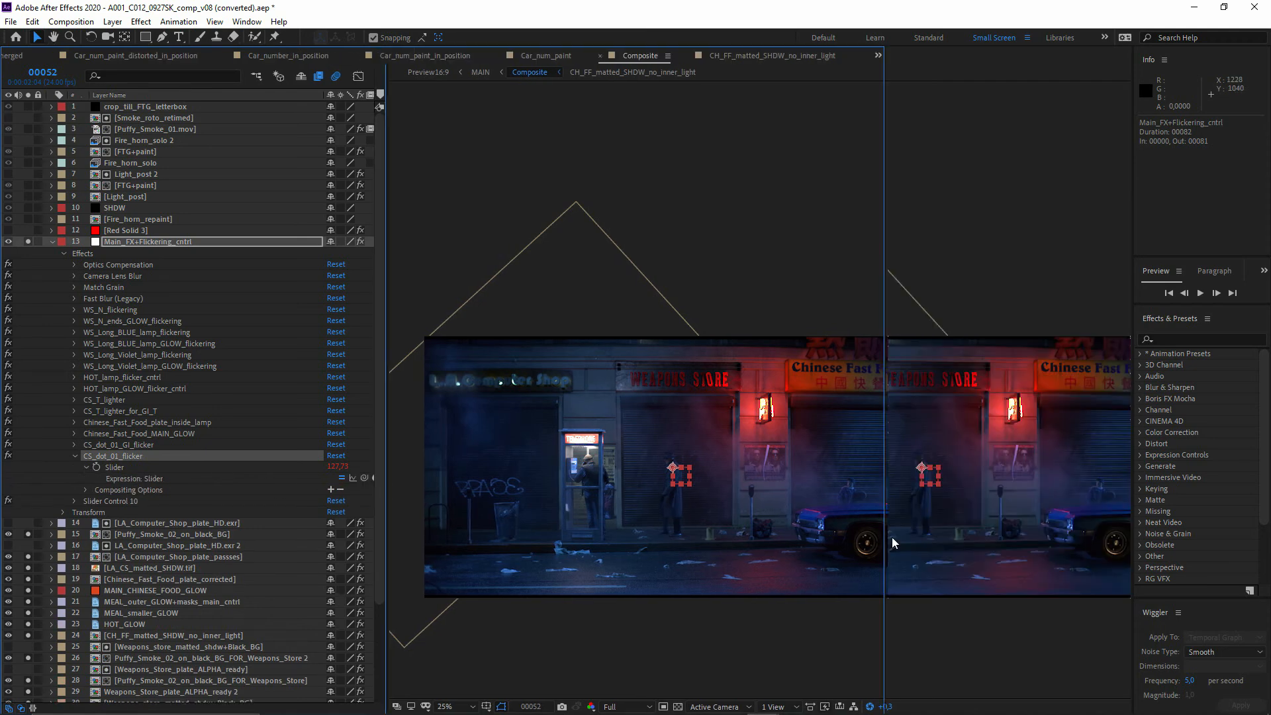
left_click(115, 467)
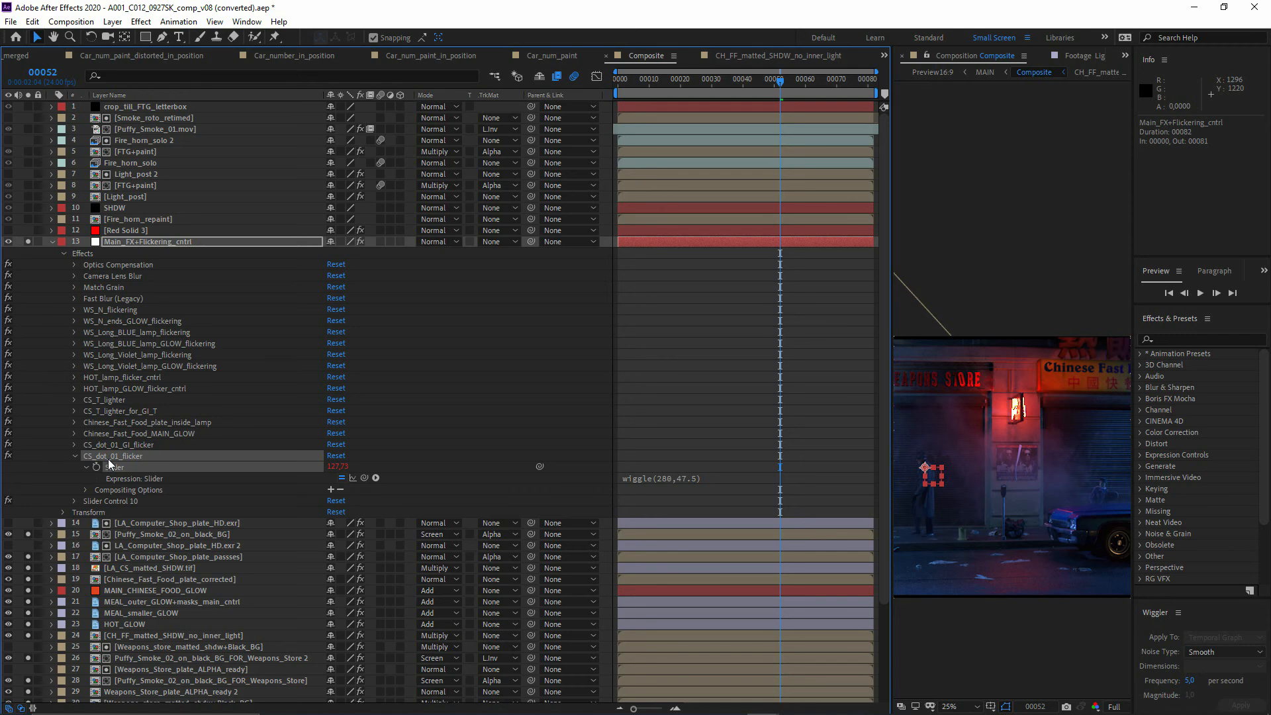
left_click_drag(1071, 493, 1258, 503)
scroll(960, 372, "up", 3)
left_click_drag(960, 371, 1249, 388)
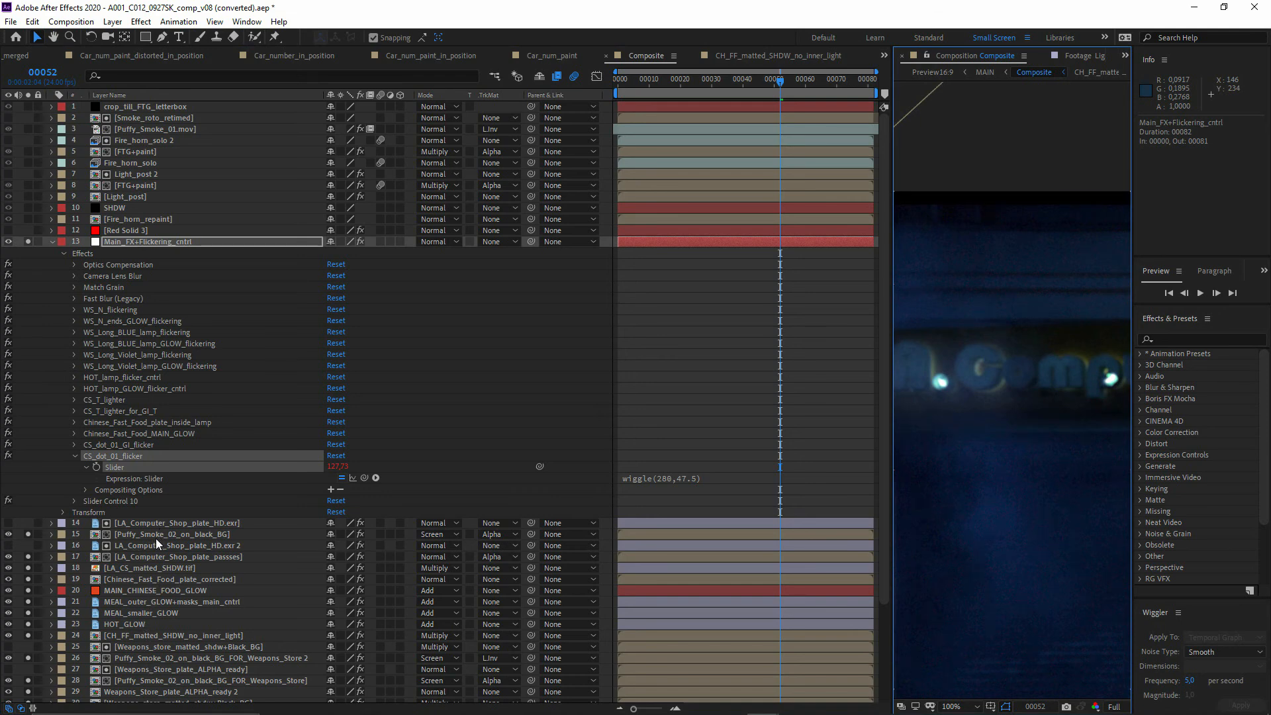
Step: Open the LA_Computer_Shop_plate_passses composition, examine the full opacity expression of GI_dot_01, and return to Composite
double_click(159, 557)
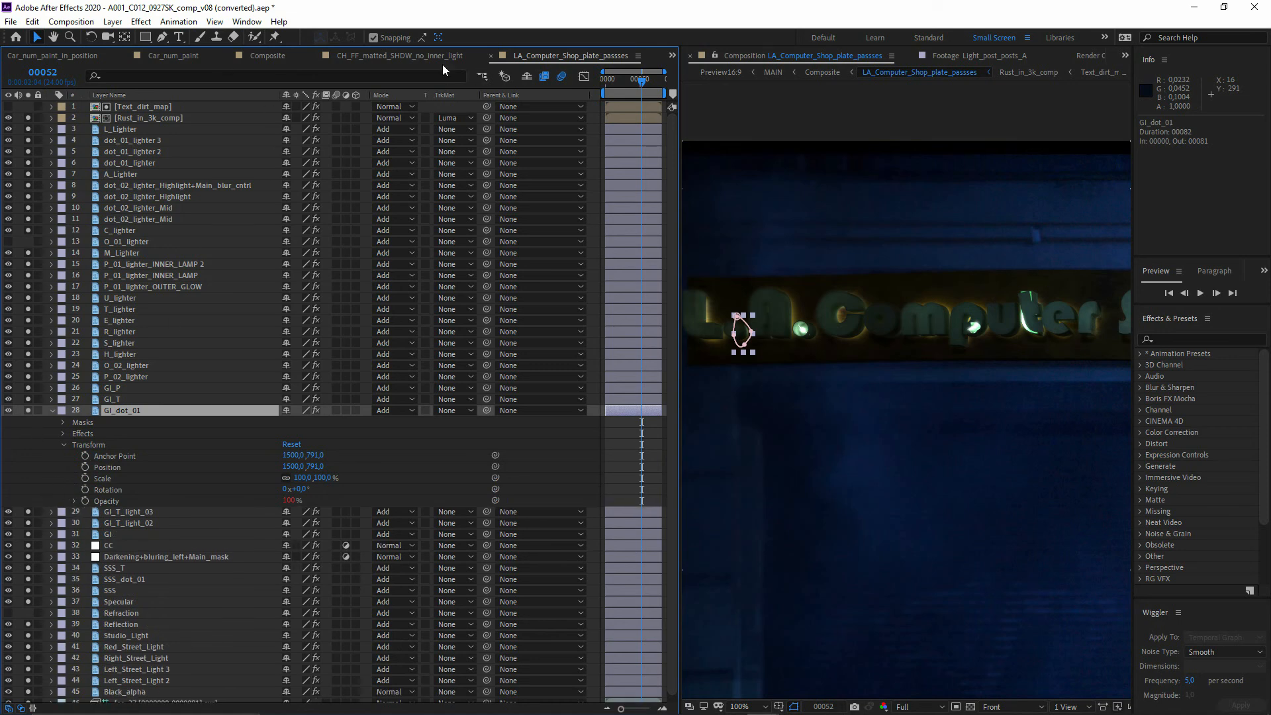
left_click(270, 57)
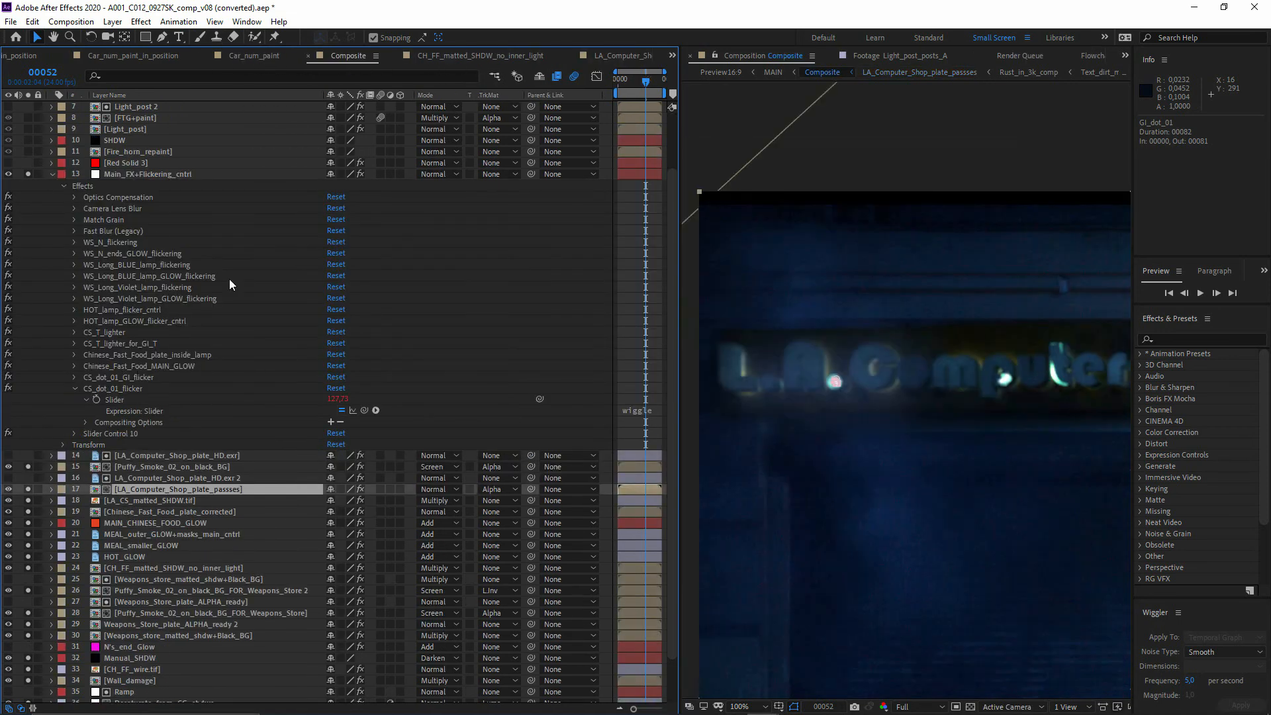
left_click(619, 56)
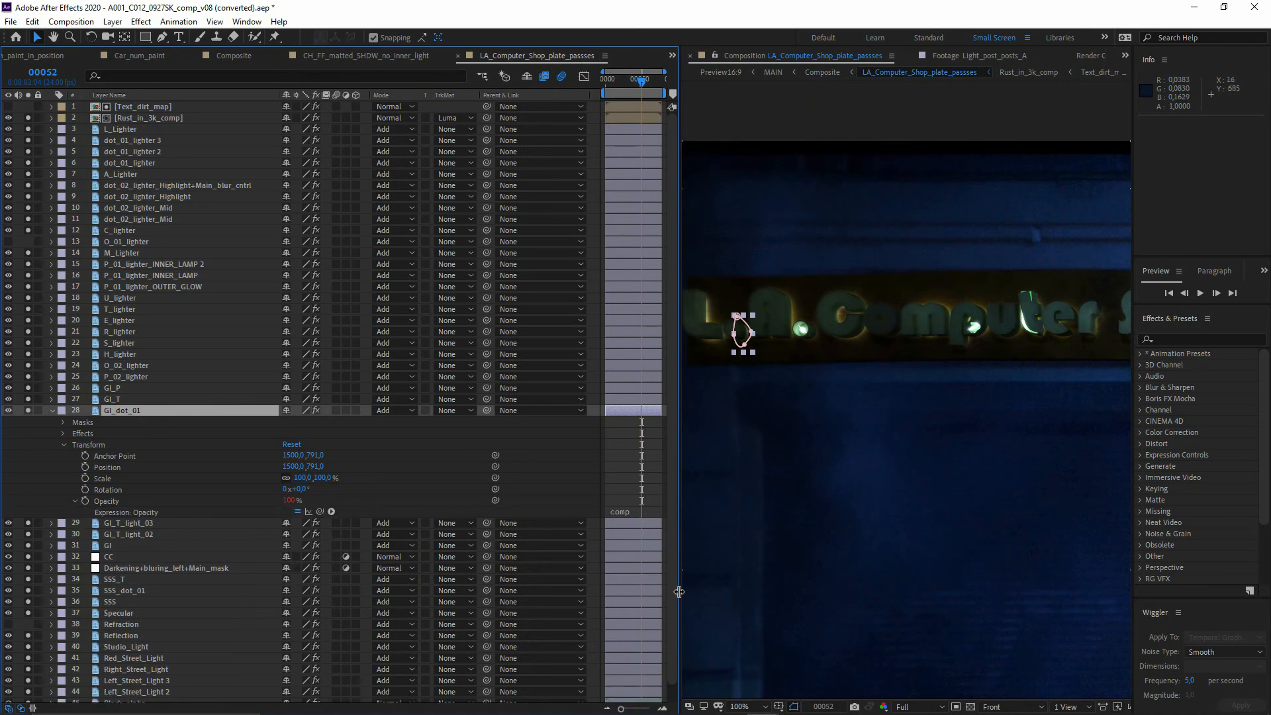
left_click_drag(679, 589, 820, 582)
left_click(650, 514)
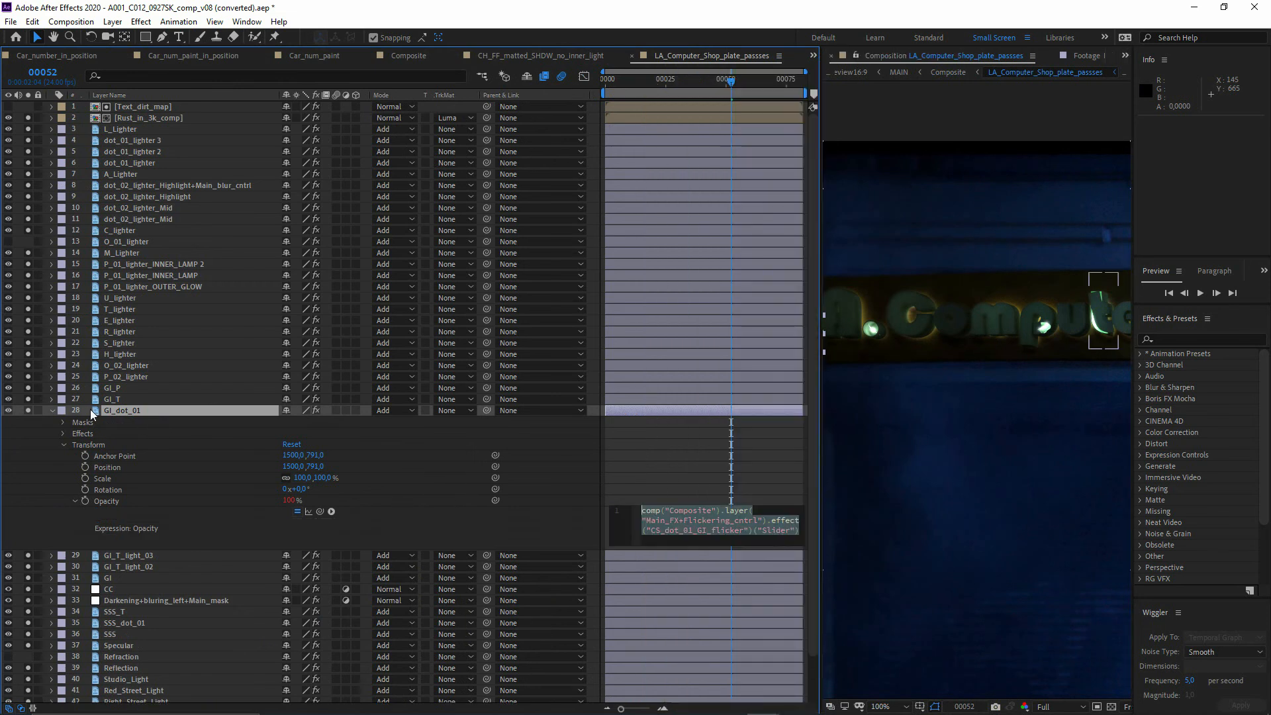
left_click(122, 412)
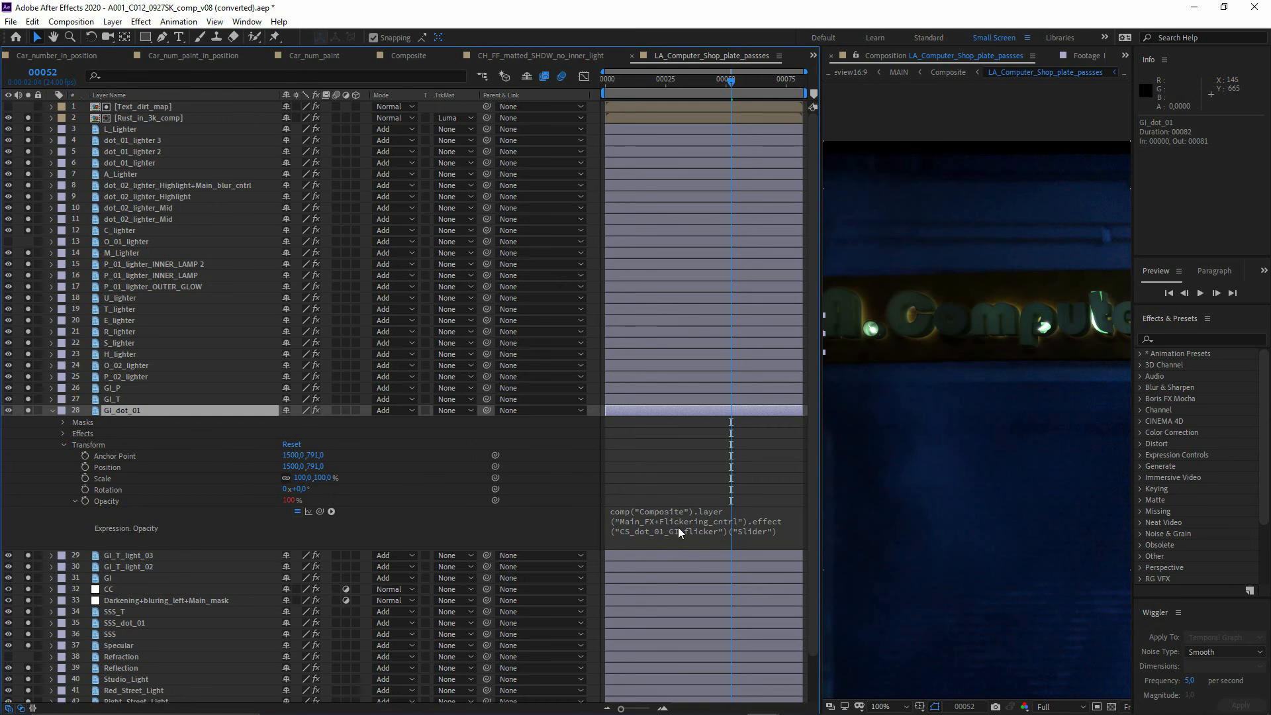
left_click(411, 58)
left_click_drag(850, 400, 931, 402)
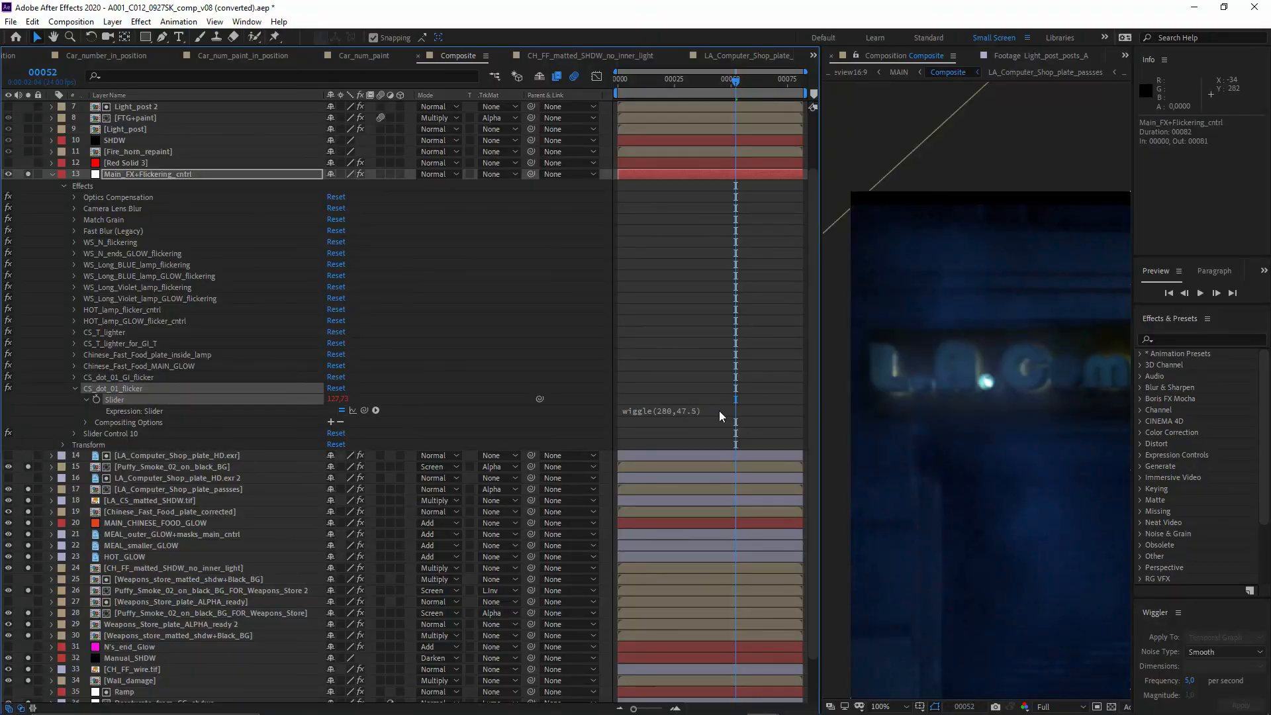
Step: Examine the Camera Lens Blur and Match Grain settings of Main_FX+Flickering_cntrl with the whole street in view
left_click_drag(824, 434, 523, 424)
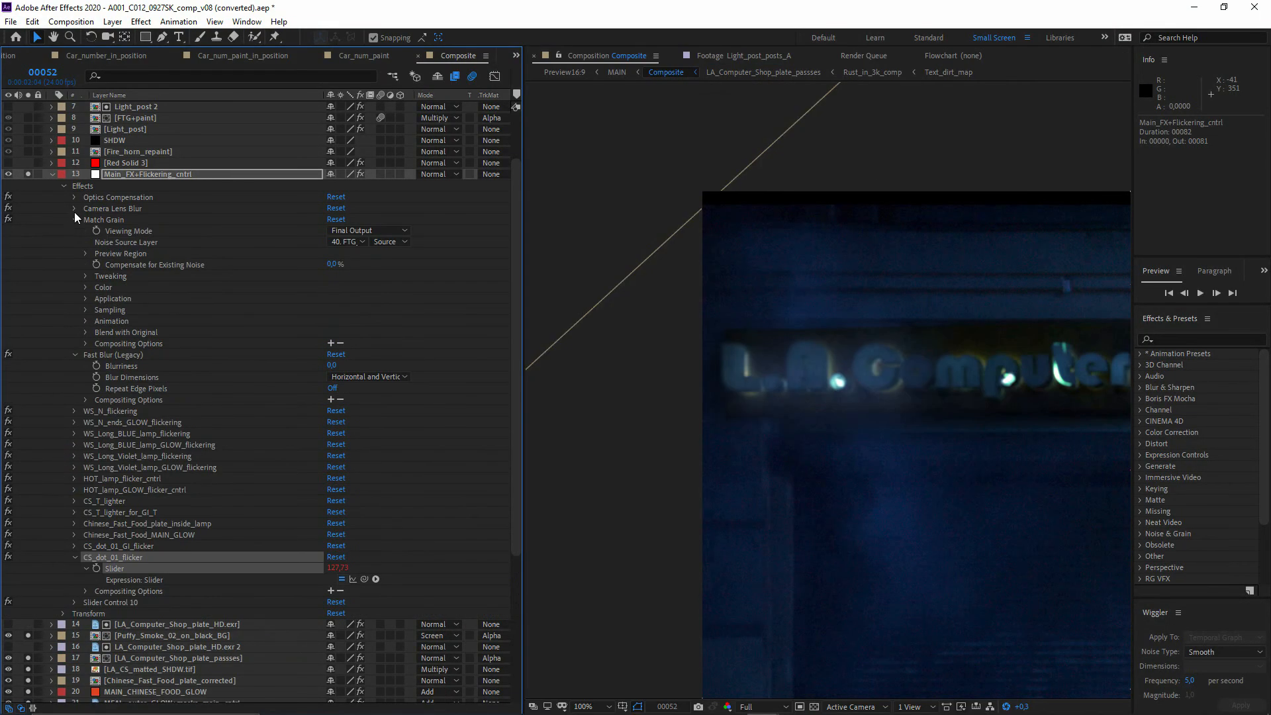
left_click(73, 230)
left_click(73, 230)
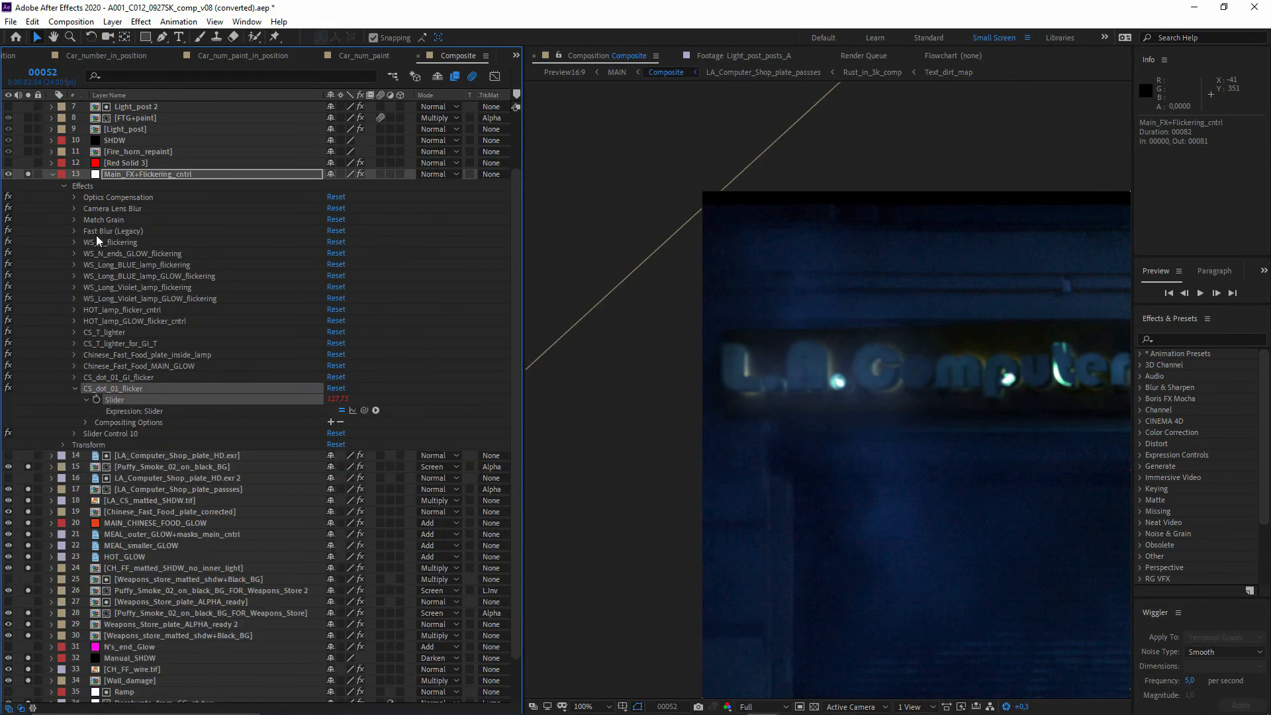
left_click(99, 230)
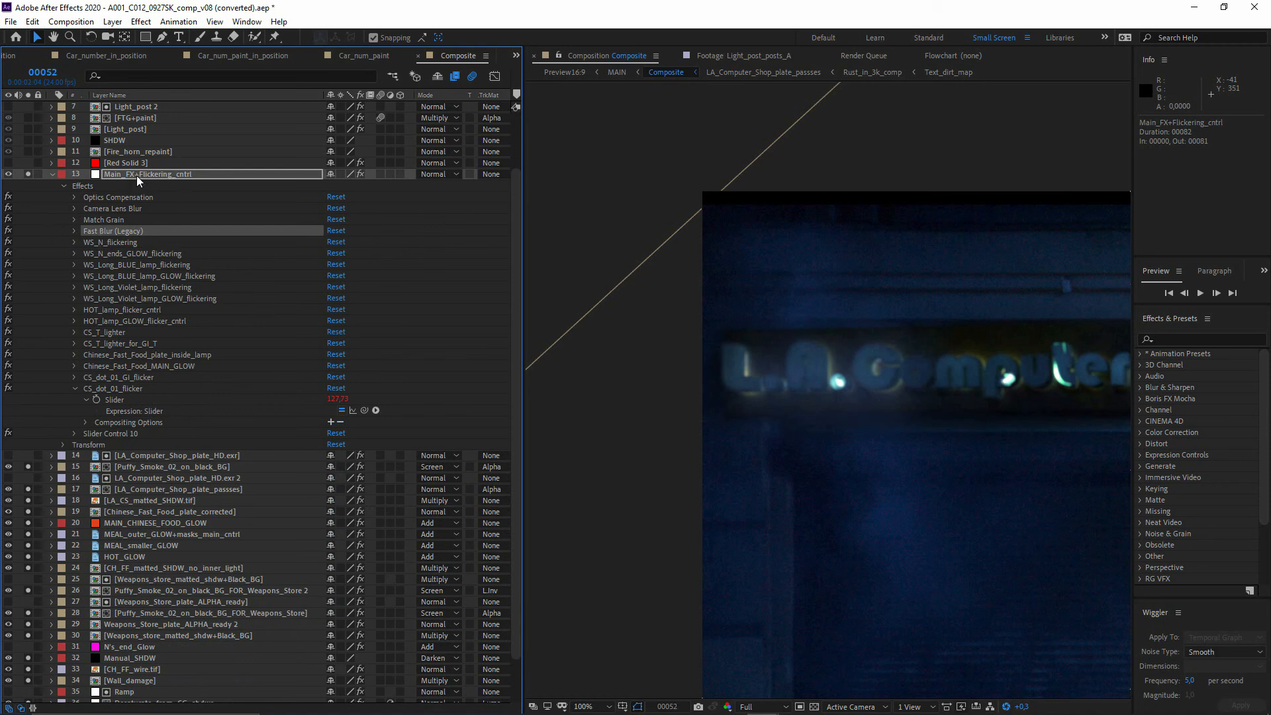
left_click(117, 172)
scroll(858, 425, "down", 6)
scroll(828, 390, "up", 1)
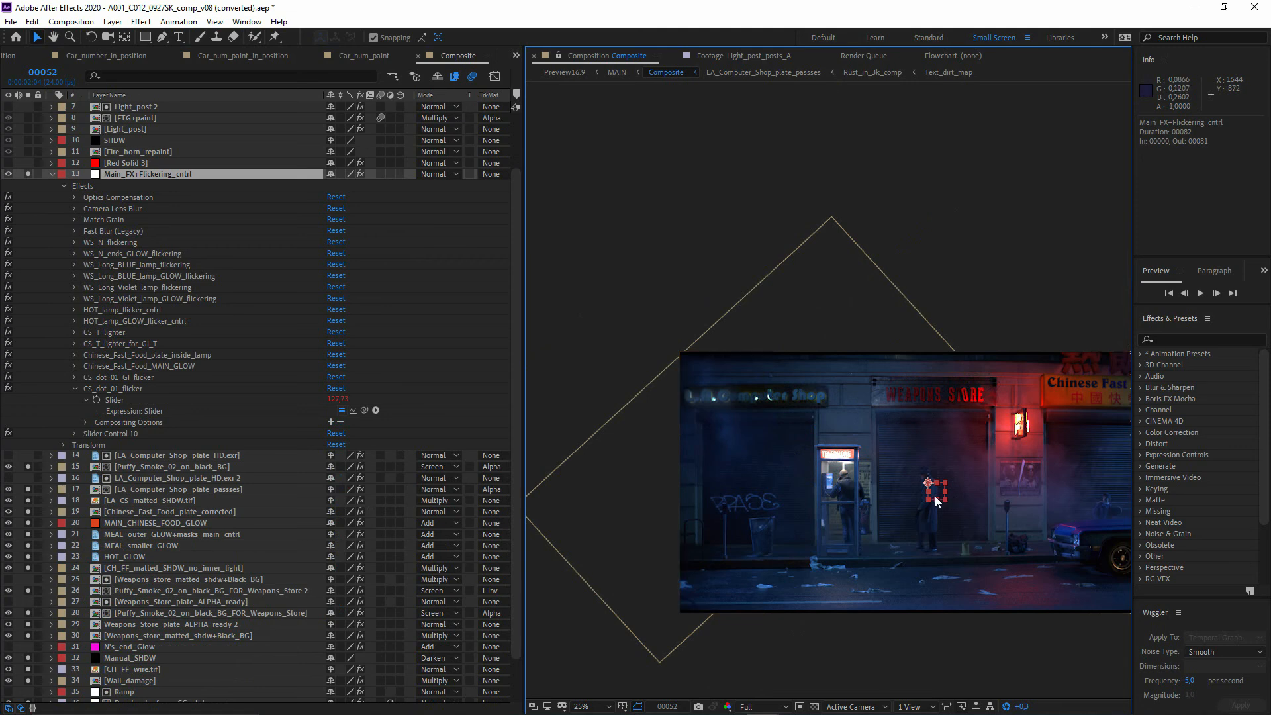
left_click(75, 209)
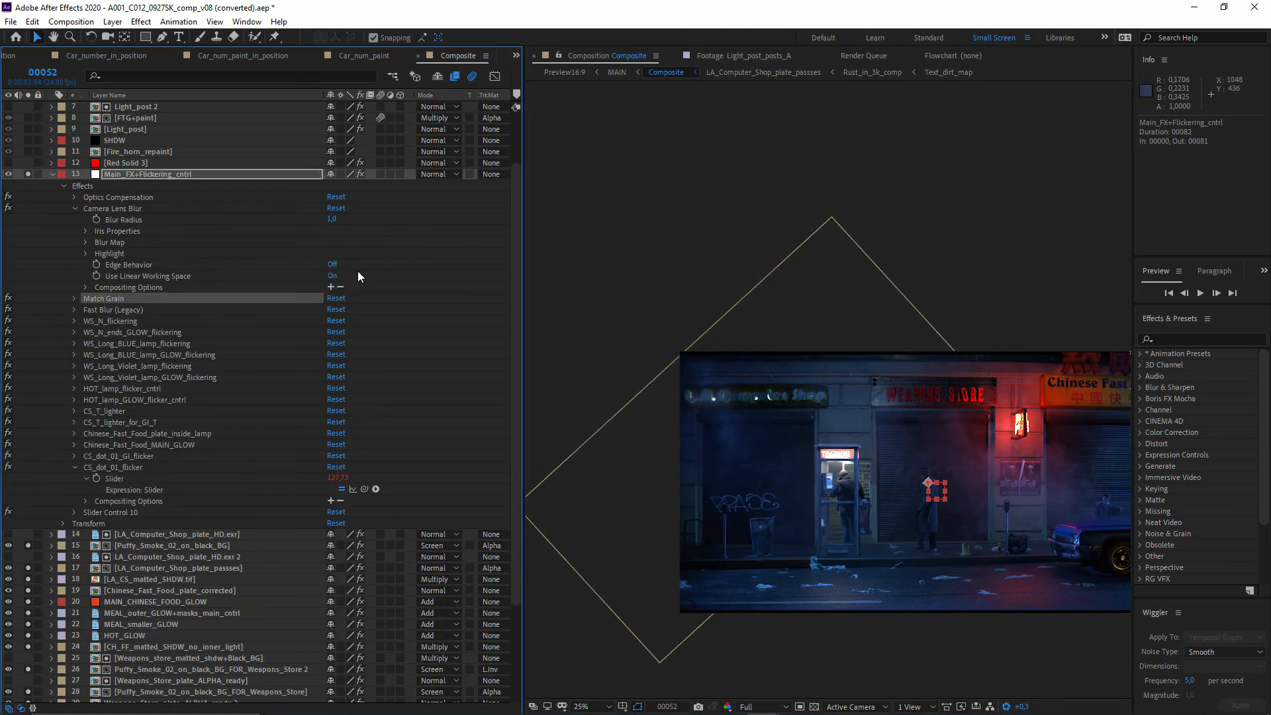
left_click(74, 299)
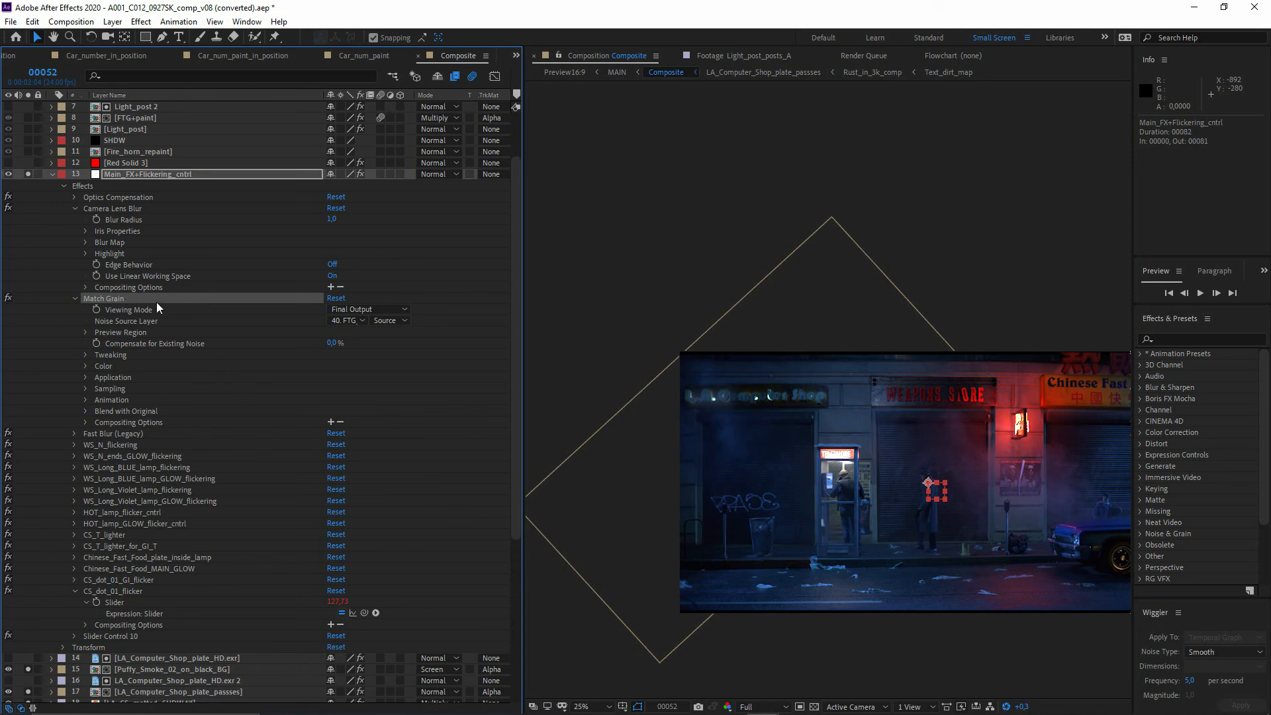
Step: Open the Chinese_Fast_Food_plate_corrected composition and examine the Match Grain tweaking values on layer 11, Chinese_Fast_Food_plate_passes
scroll(143, 618, "down", 3)
double_click(144, 646)
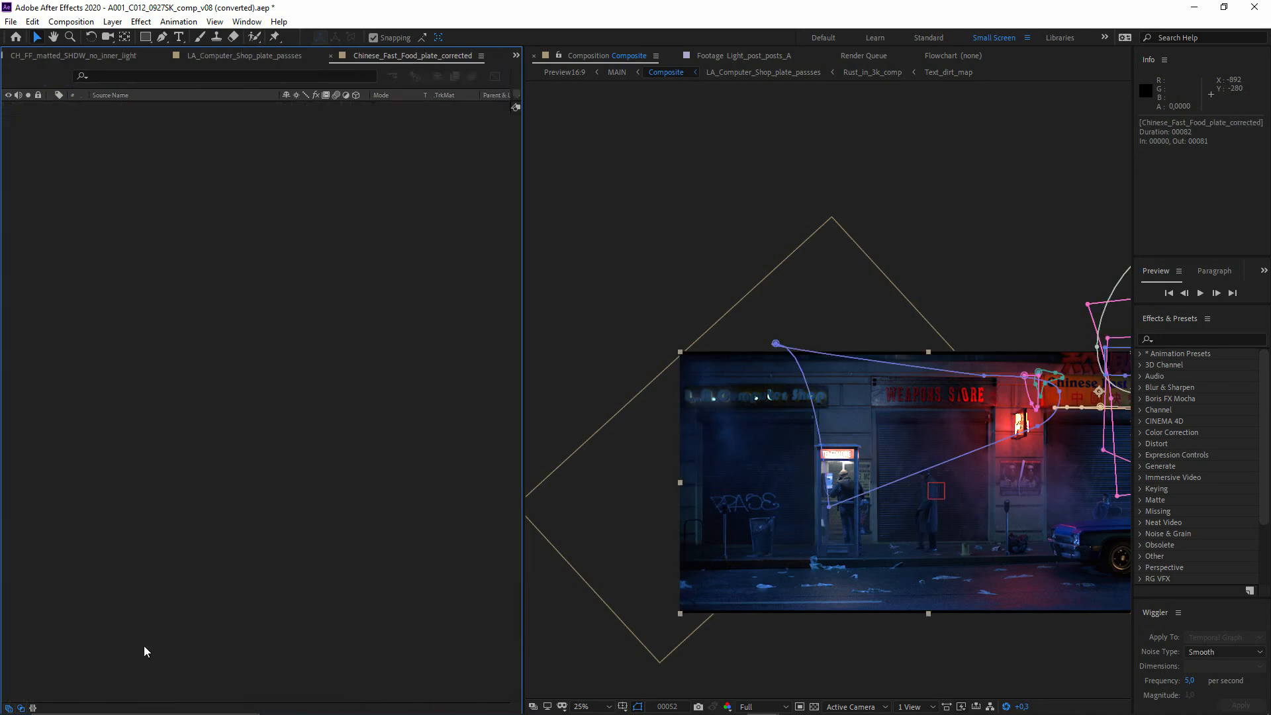
left_click(146, 219)
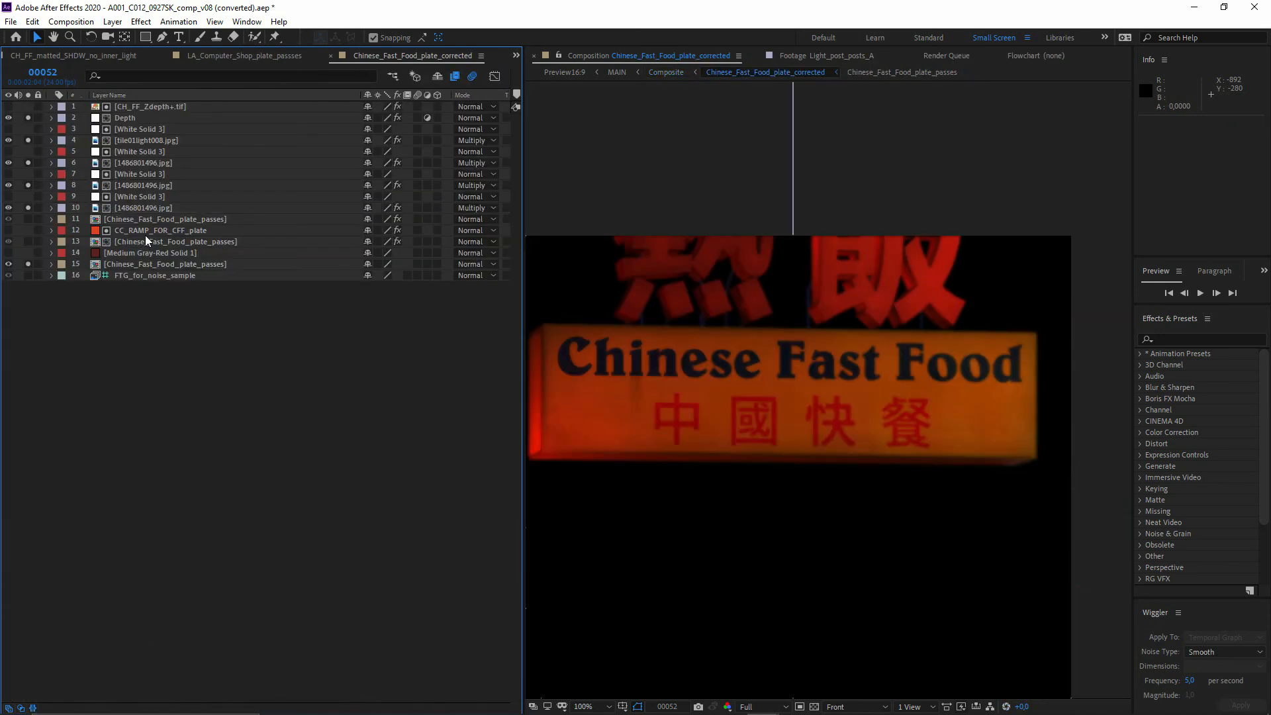
left_click(52, 219)
left_click(63, 242)
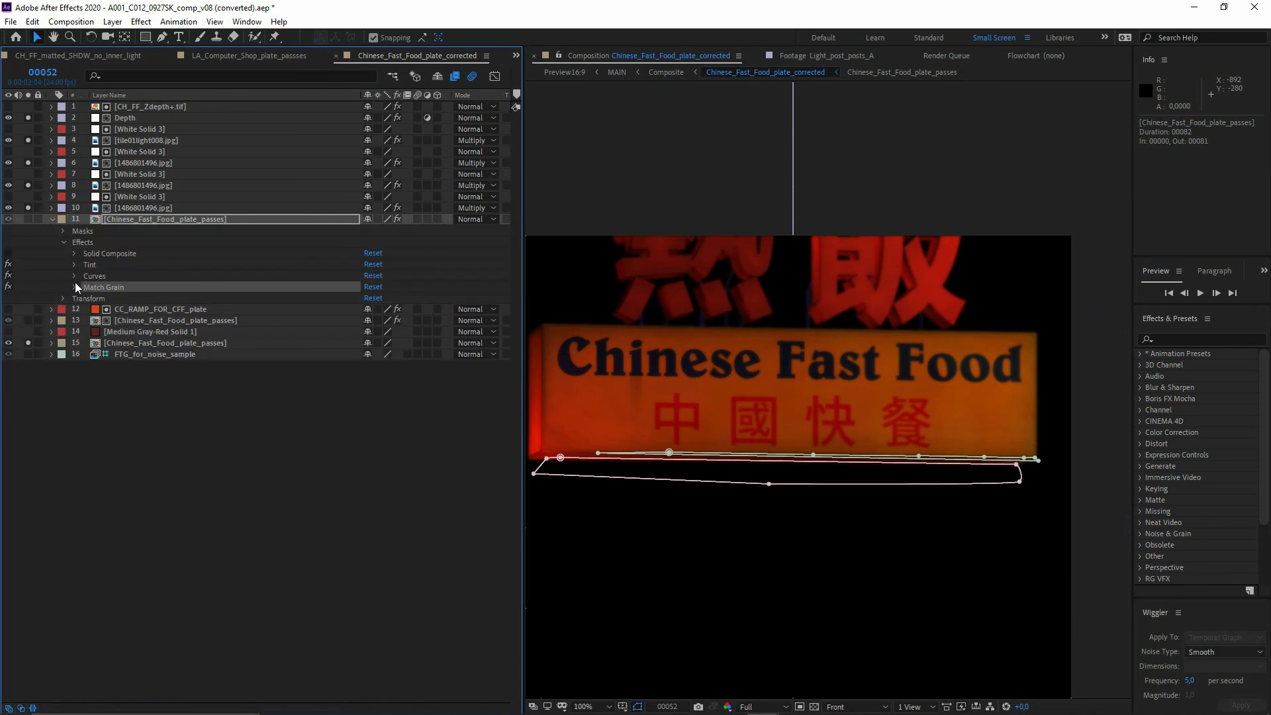
left_click(74, 287)
left_click(90, 351)
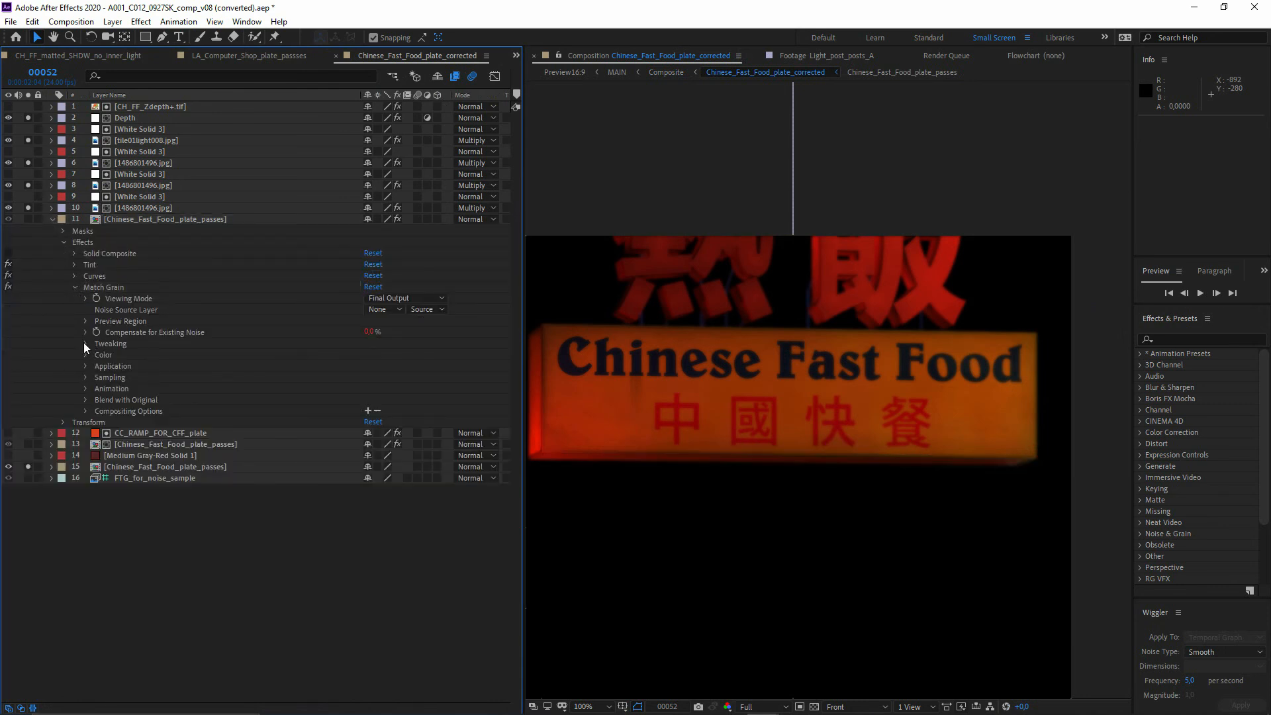
left_click(84, 343)
left_click_drag(671, 405, 810, 405)
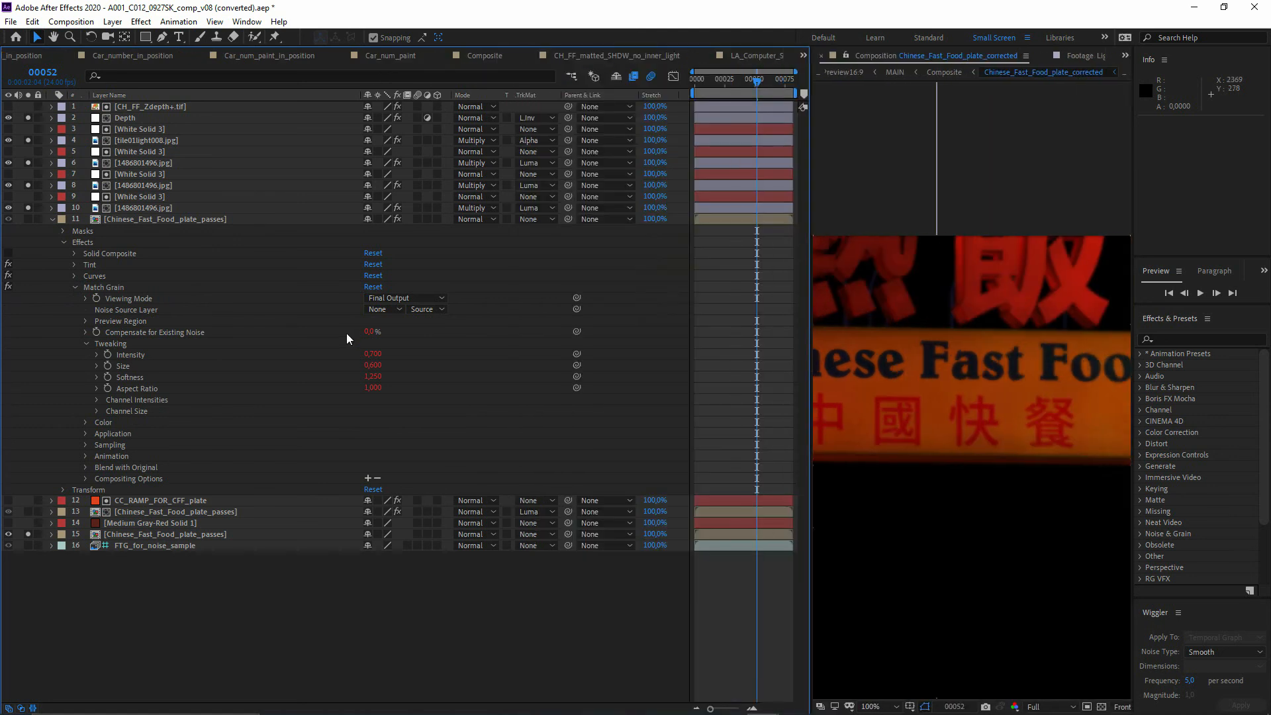
Step: Examine Match Grain's Channel Size values and Aspect Ratio expression on layer 11, briefly checking Composite's effects-control layer for comparison
left_click(96, 411)
left_click(96, 389)
left_click(944, 72)
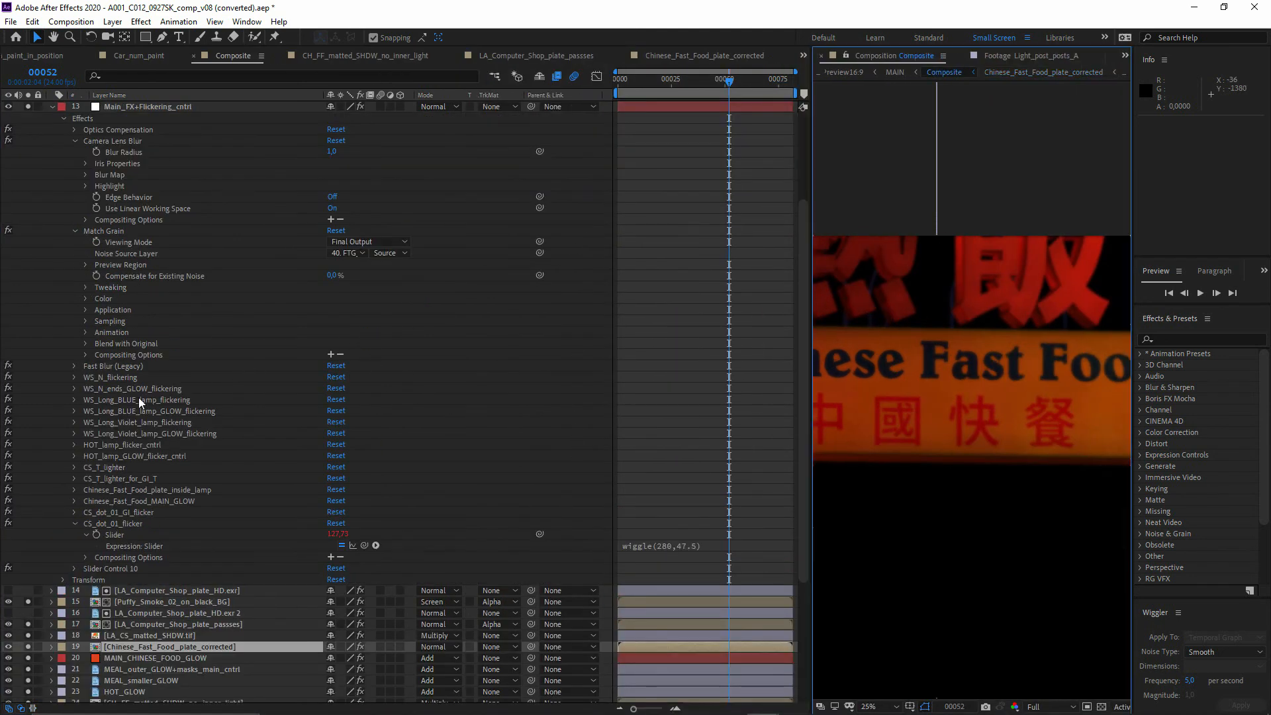
left_click(1029, 73)
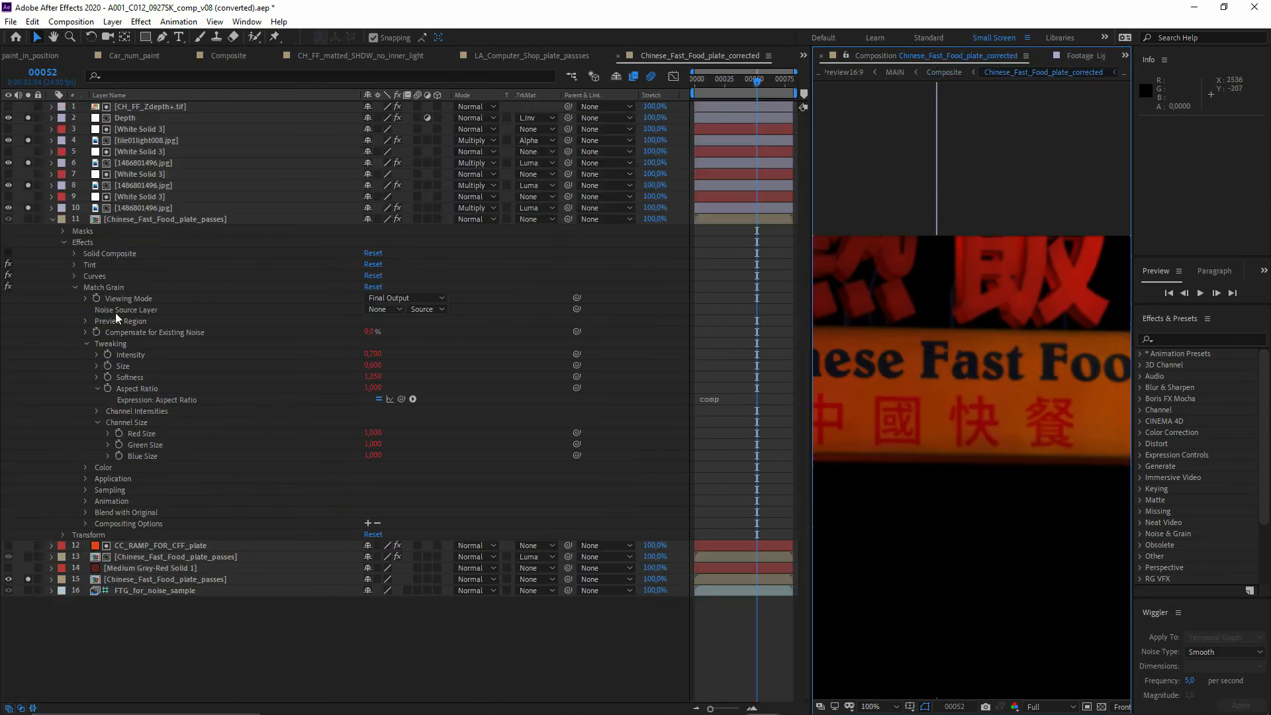
left_click(96, 288)
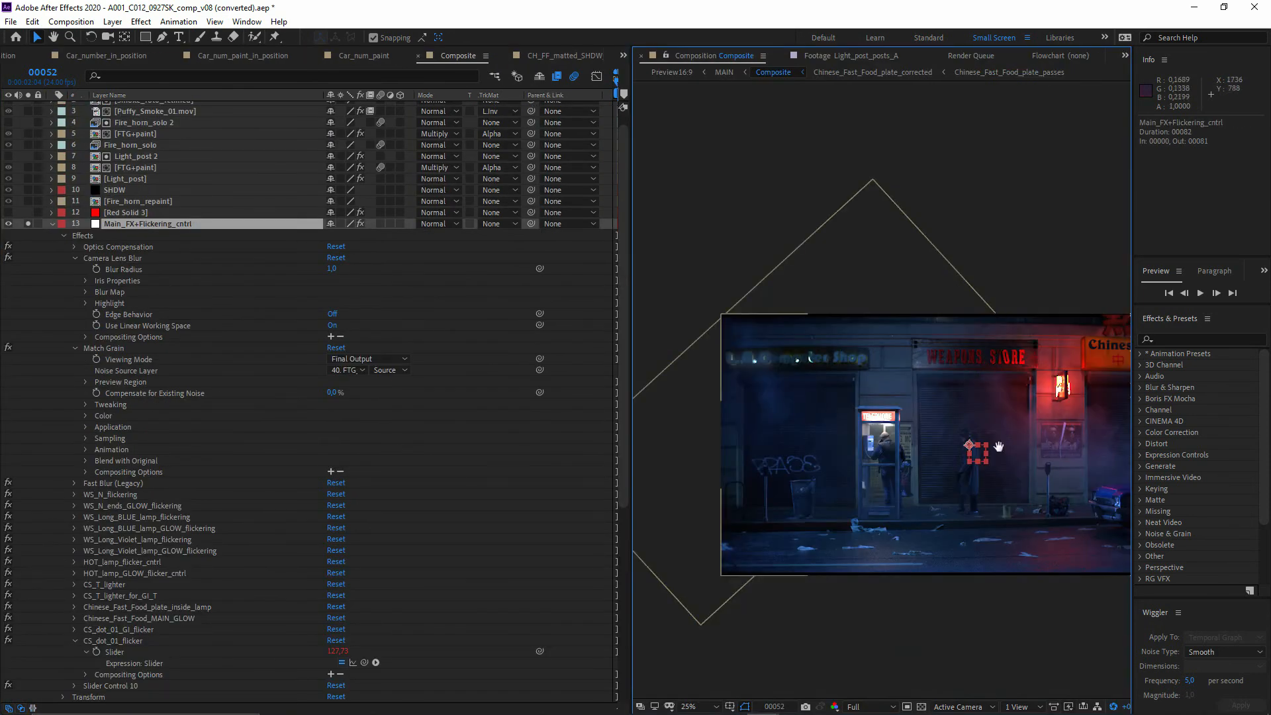
Step: Find the Fast Box Blur effect by searching for "fast" and add it to the Main_FX+Flickering_cntrl layer in Composite
left_click_drag(874, 434, 801, 417)
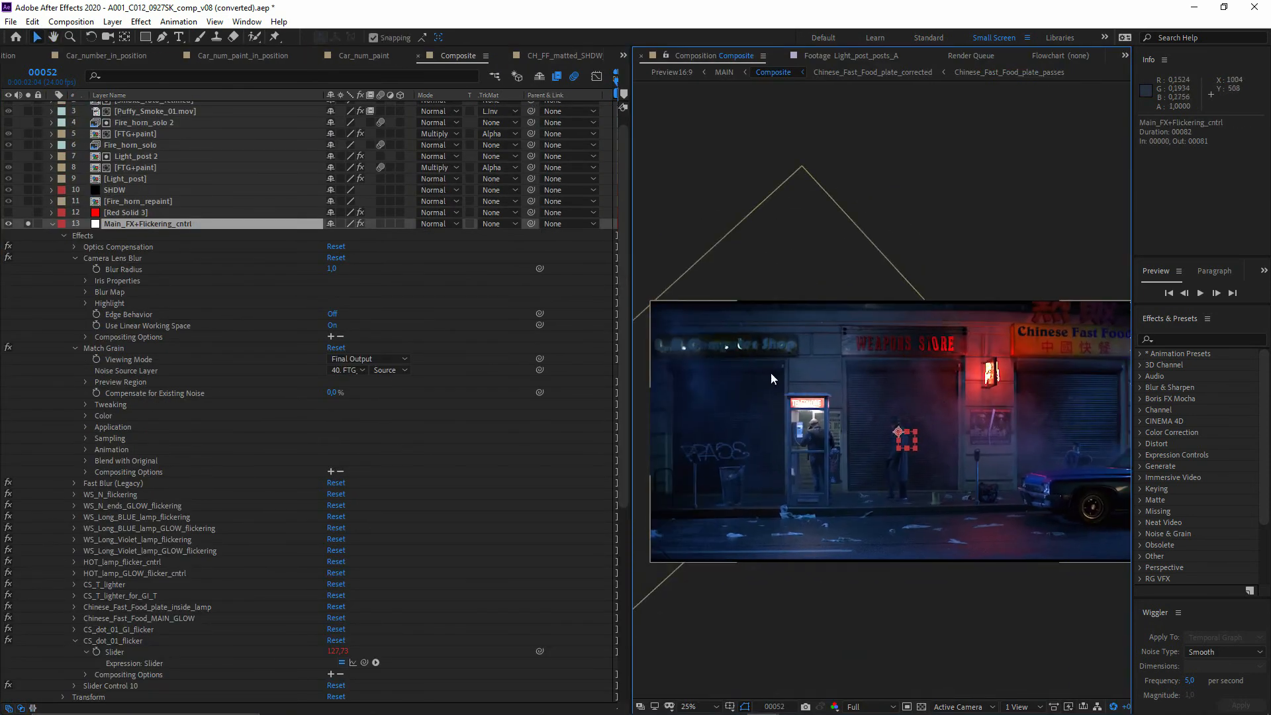
scroll(146, 673, "down", 10)
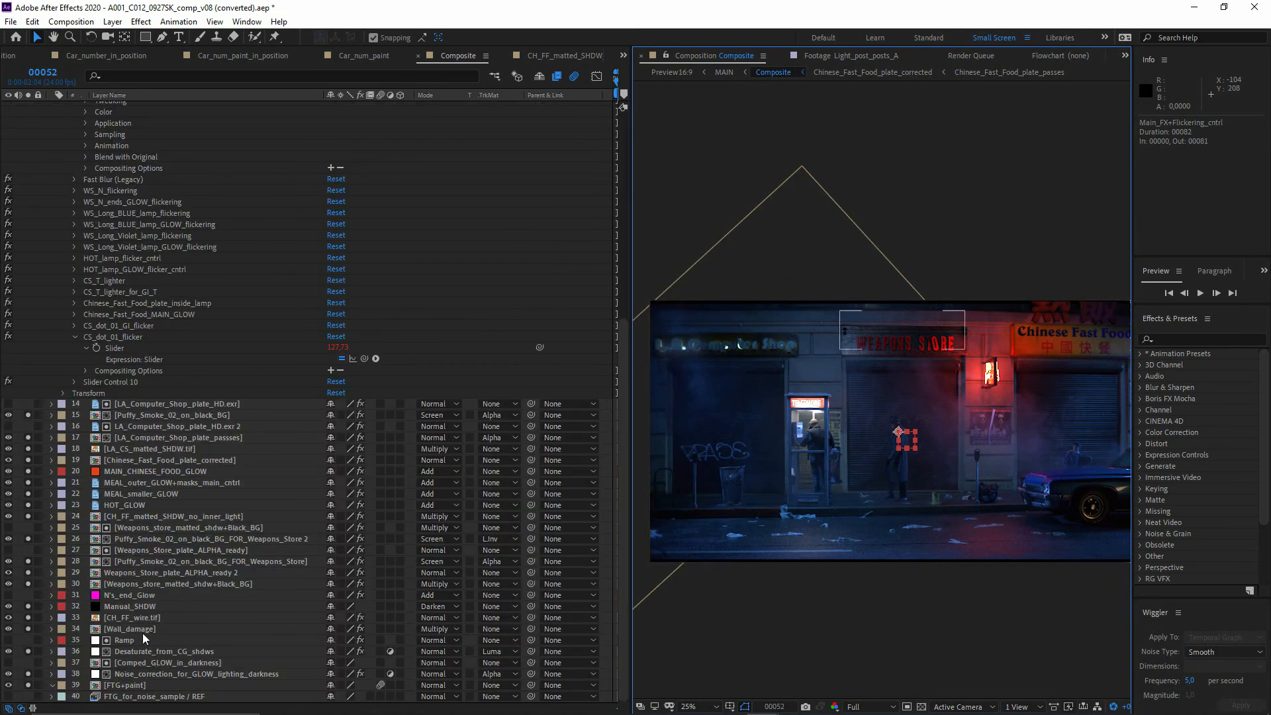
scroll(152, 591, "up", 10)
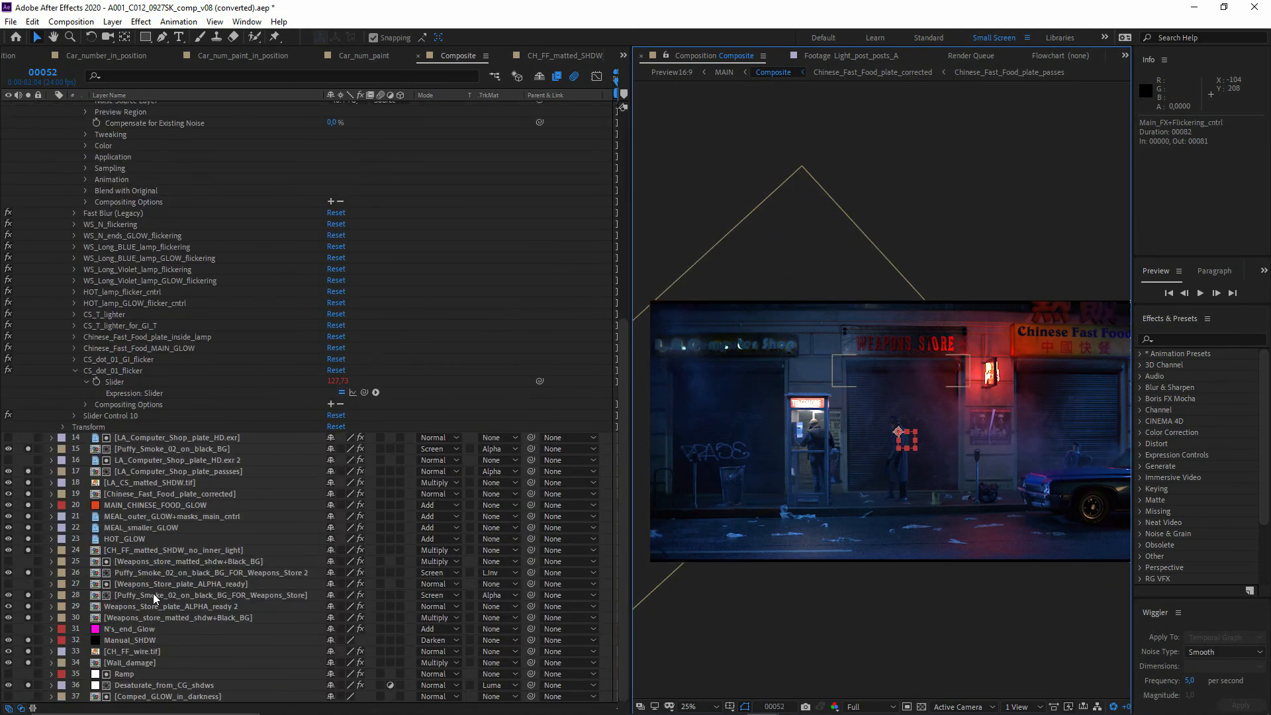
left_click(1166, 350)
type("fast")
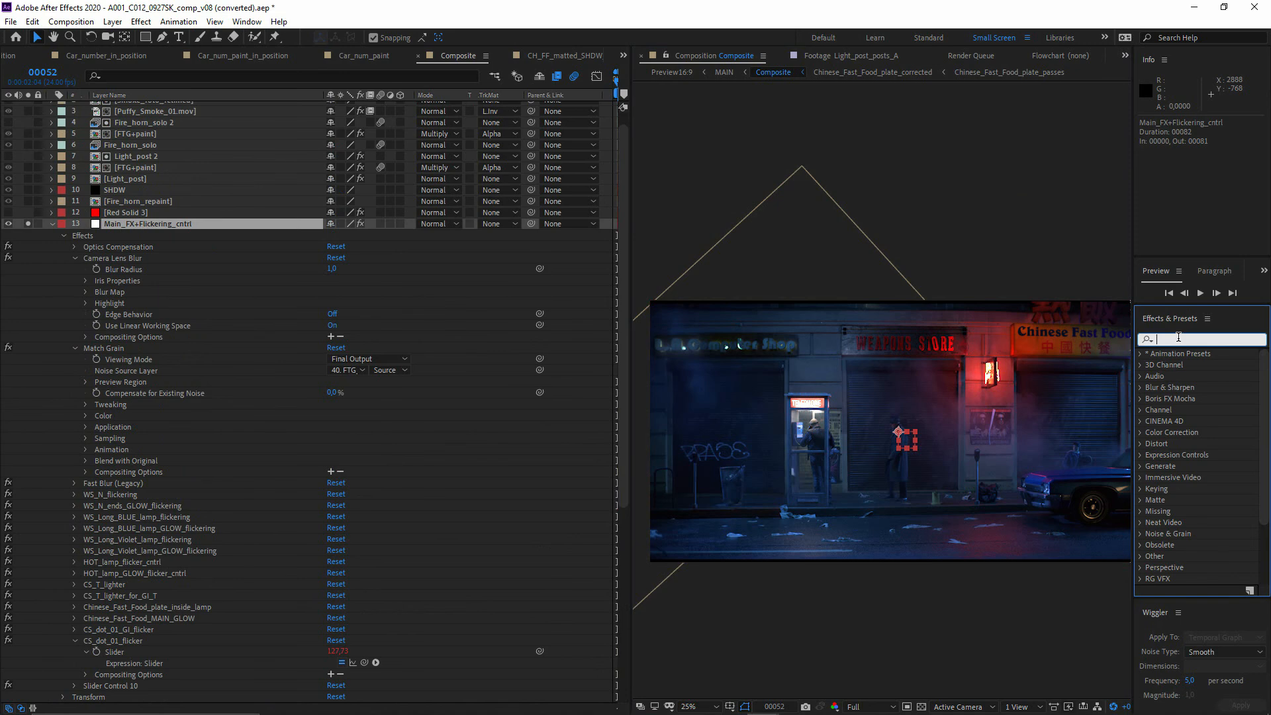
left_click_drag(1203, 421, 118, 224)
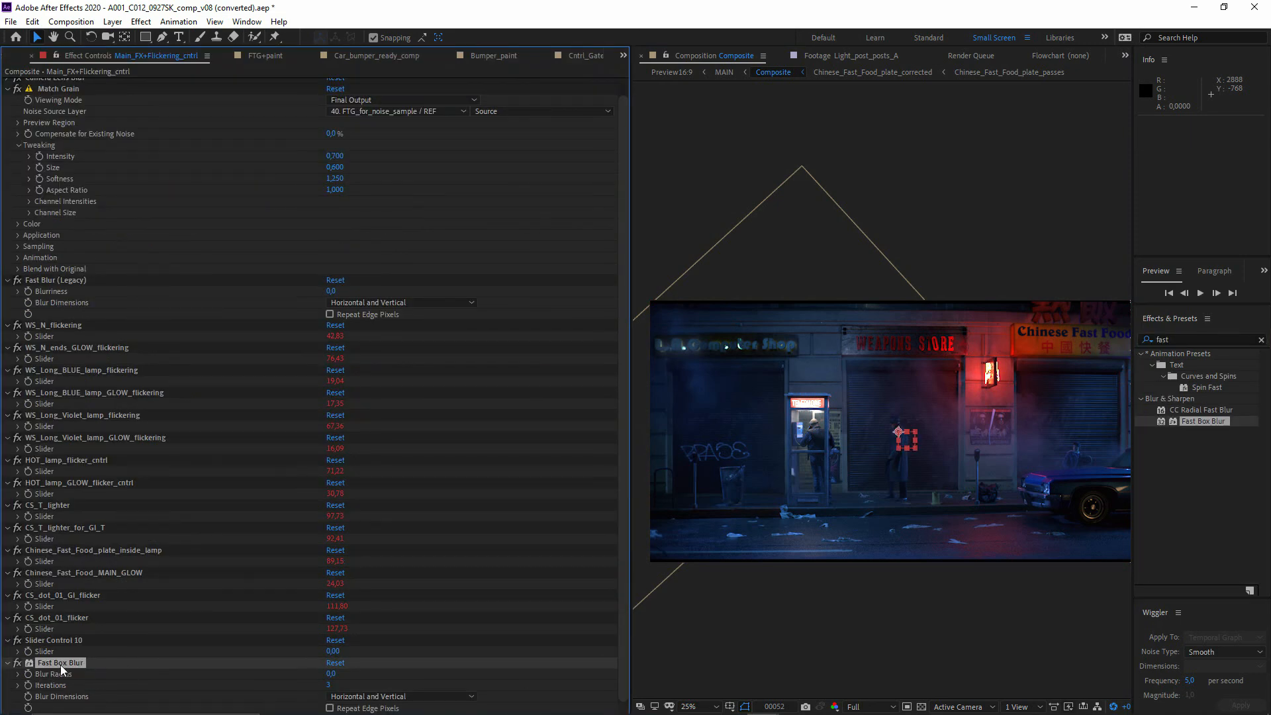
double_click(107, 72)
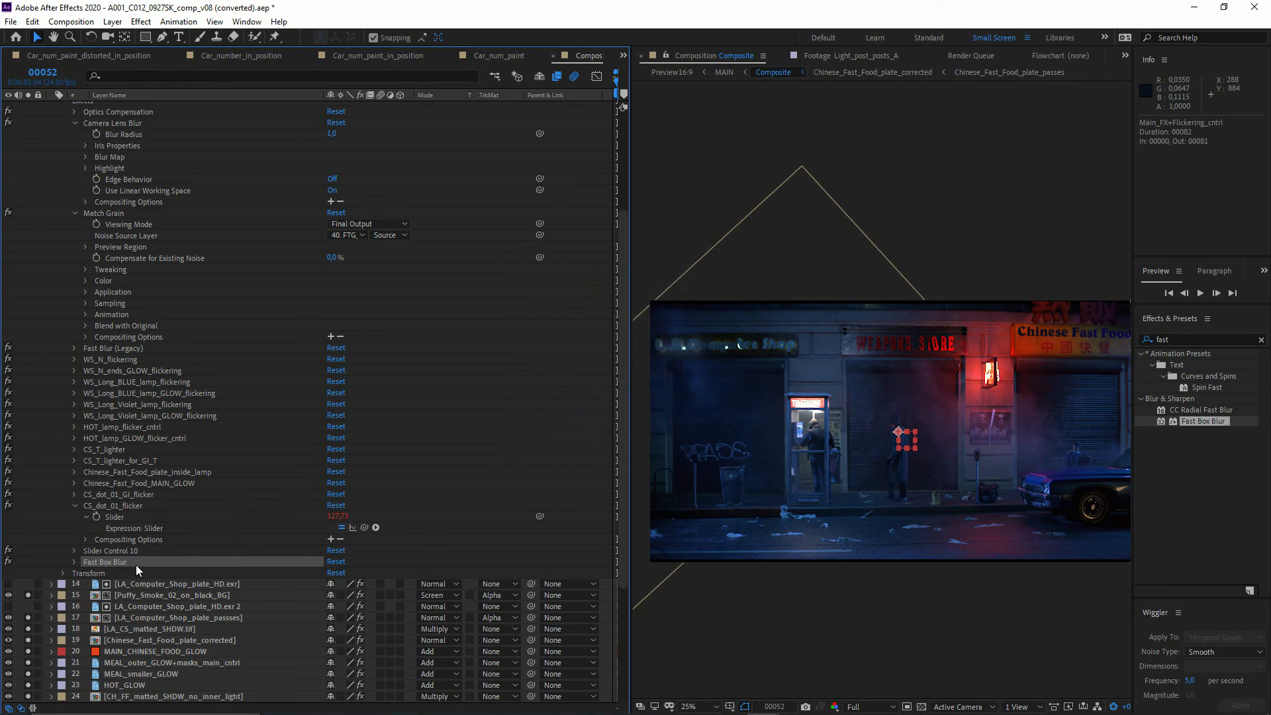
Step: Identify the Puffy_Smoke_02 layers 28, 26 and 15, and show the blur properties at the end of the Main_FX+Flickering_cntrl effects
scroll(136, 566, "down", 6)
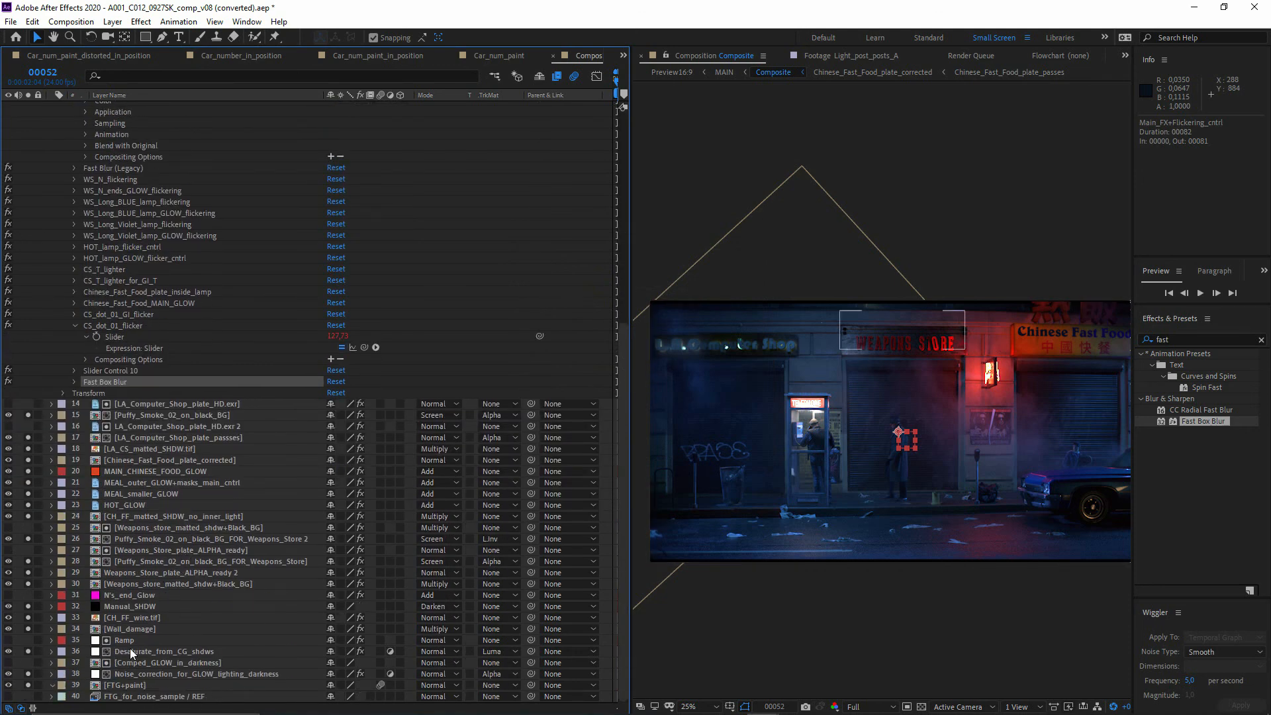
left_click(154, 561)
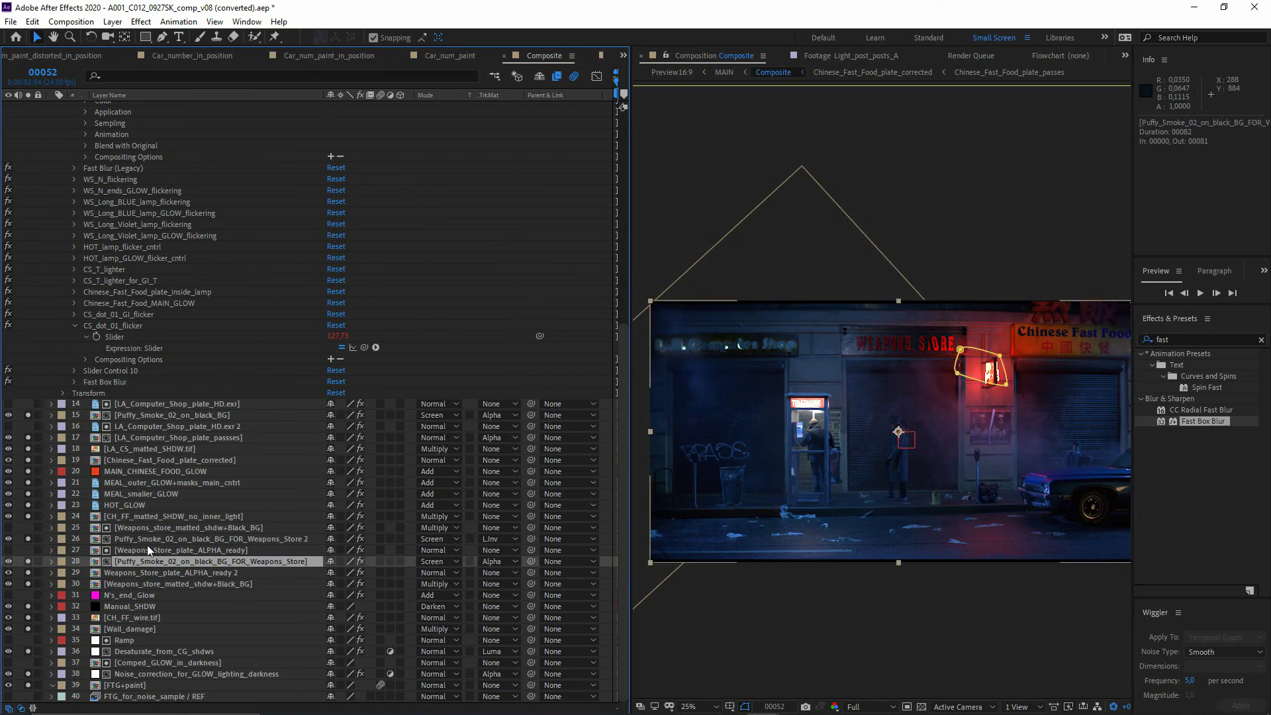
left_click(147, 538)
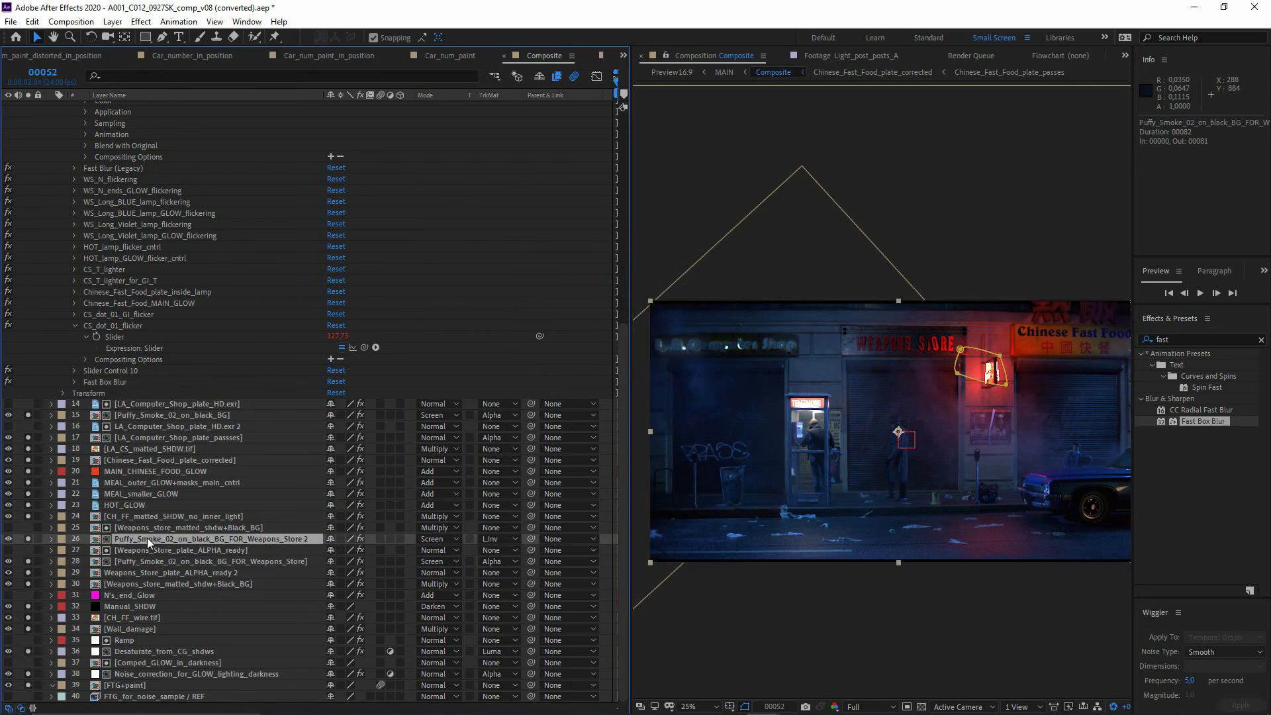
left_click(159, 415)
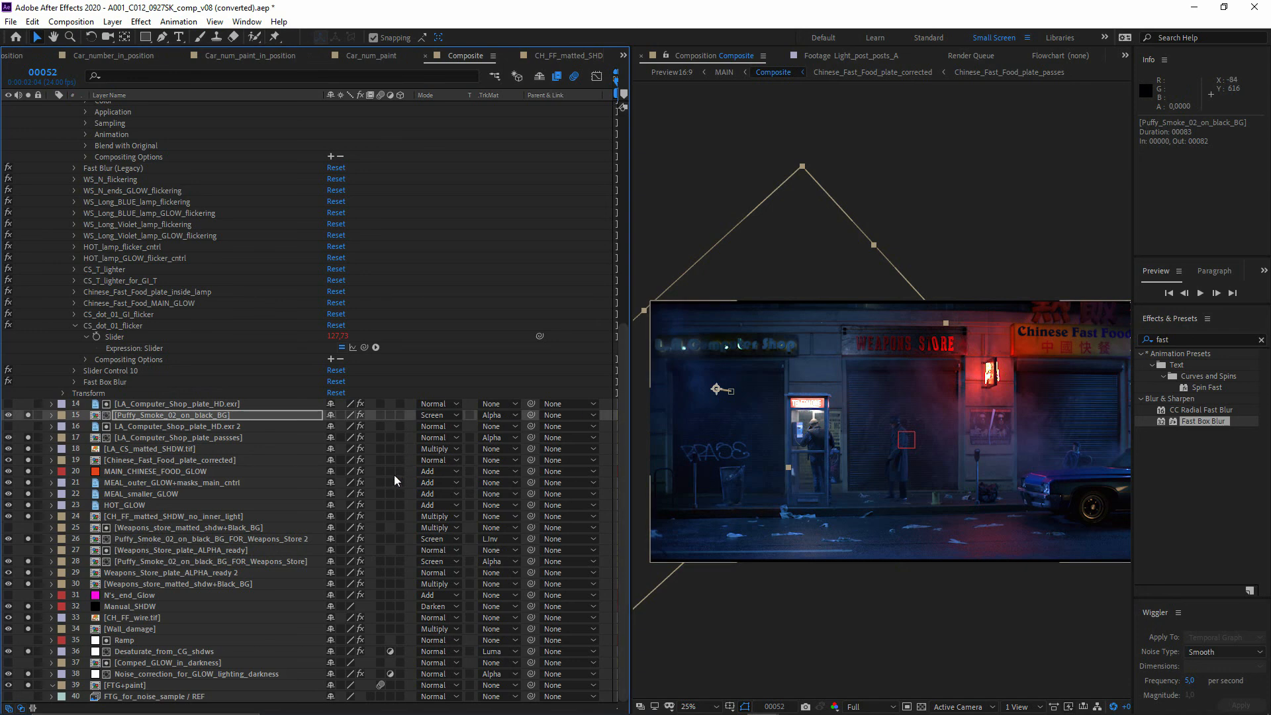
left_click(75, 382)
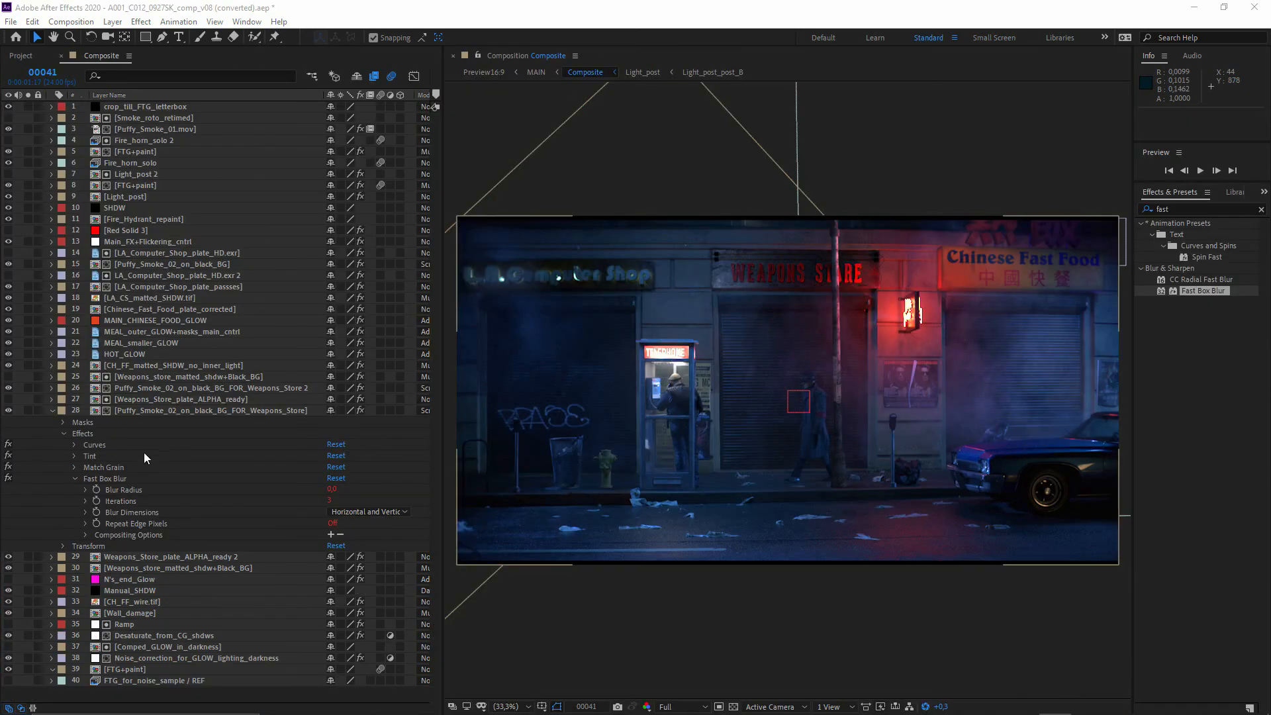
Step: Select layer 26, Puffy_Smoke_02_on_black_BG_FOR_Weapons_Store 2, and expand it to examine its properties
left_click(137, 398)
left_click(45, 388)
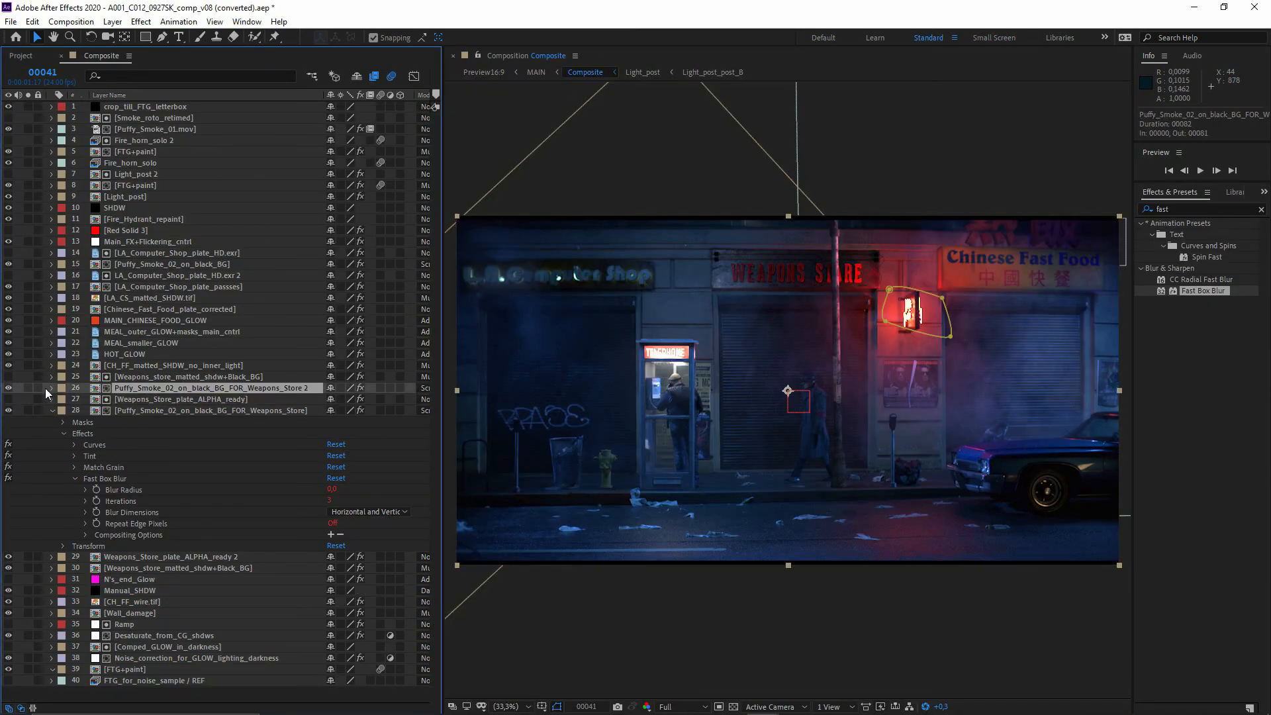
left_click(52, 388)
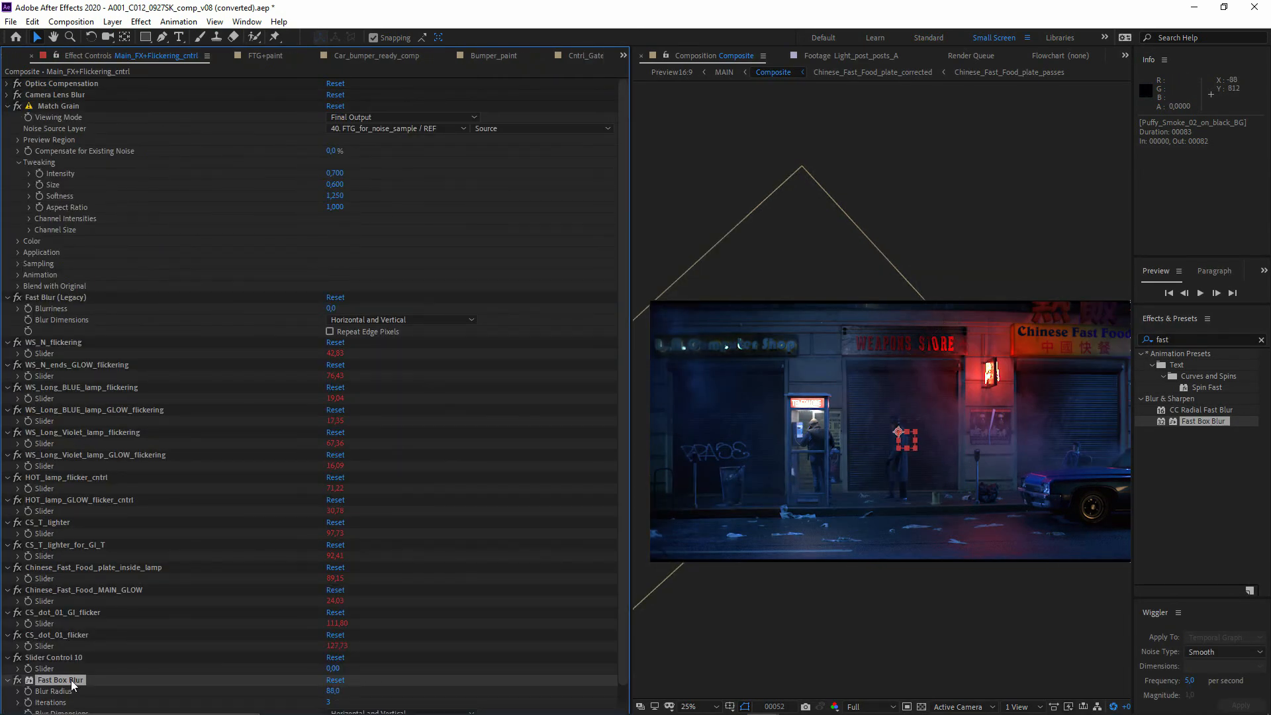
Step: Return from the effect controls to the Composite timeline and collapse the Main_FX+Flickering_cntrl layer's properties
left_click(706, 416)
left_click(623, 55)
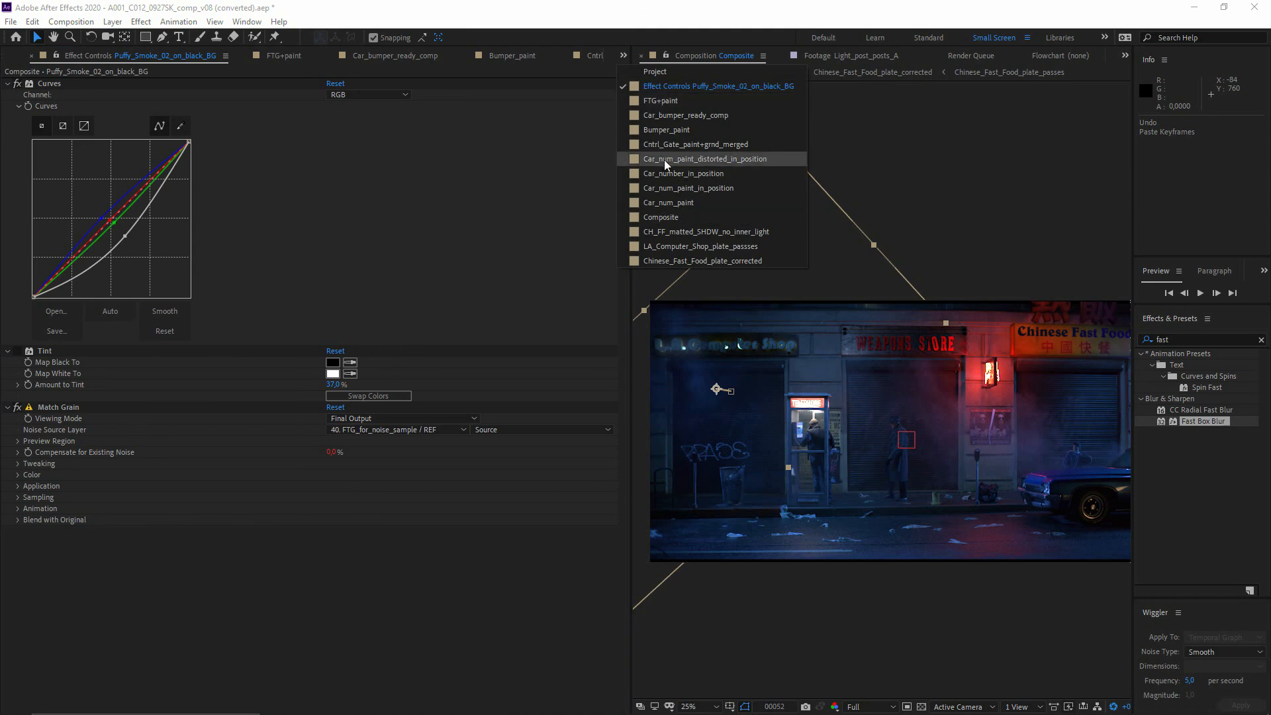
left_click(654, 72)
left_click(772, 74)
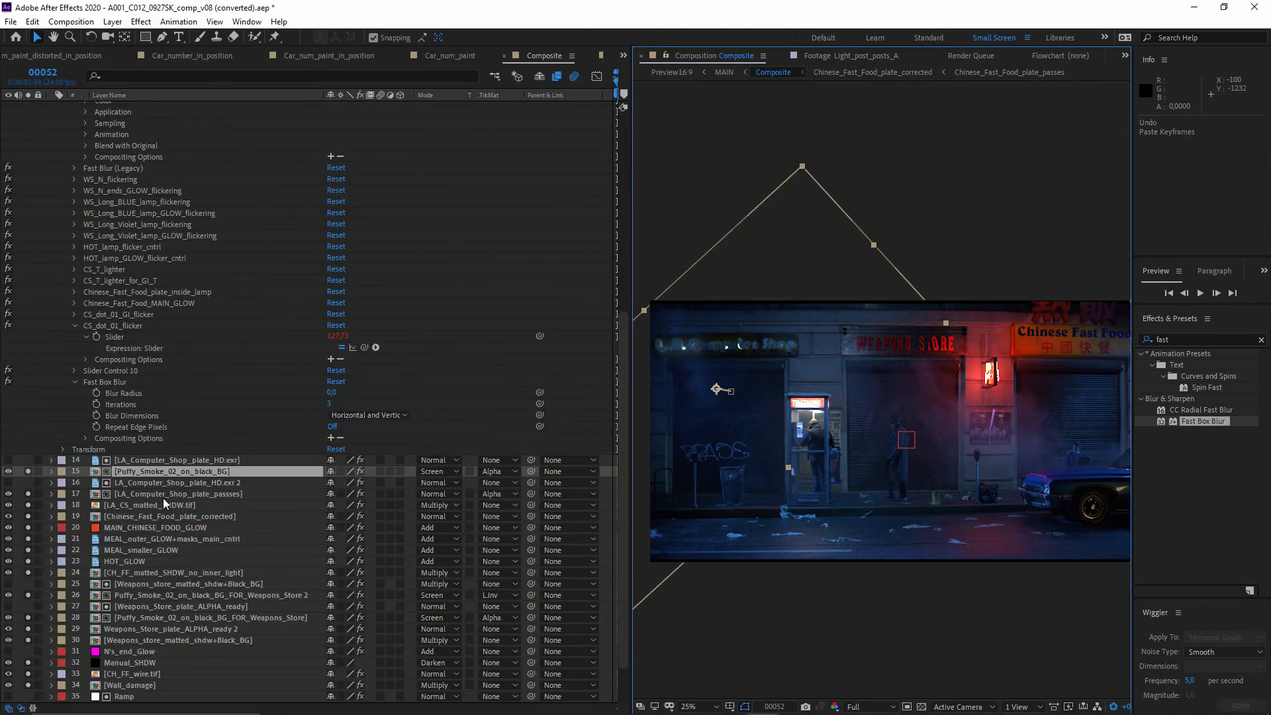
scroll(85, 493, "up", 10)
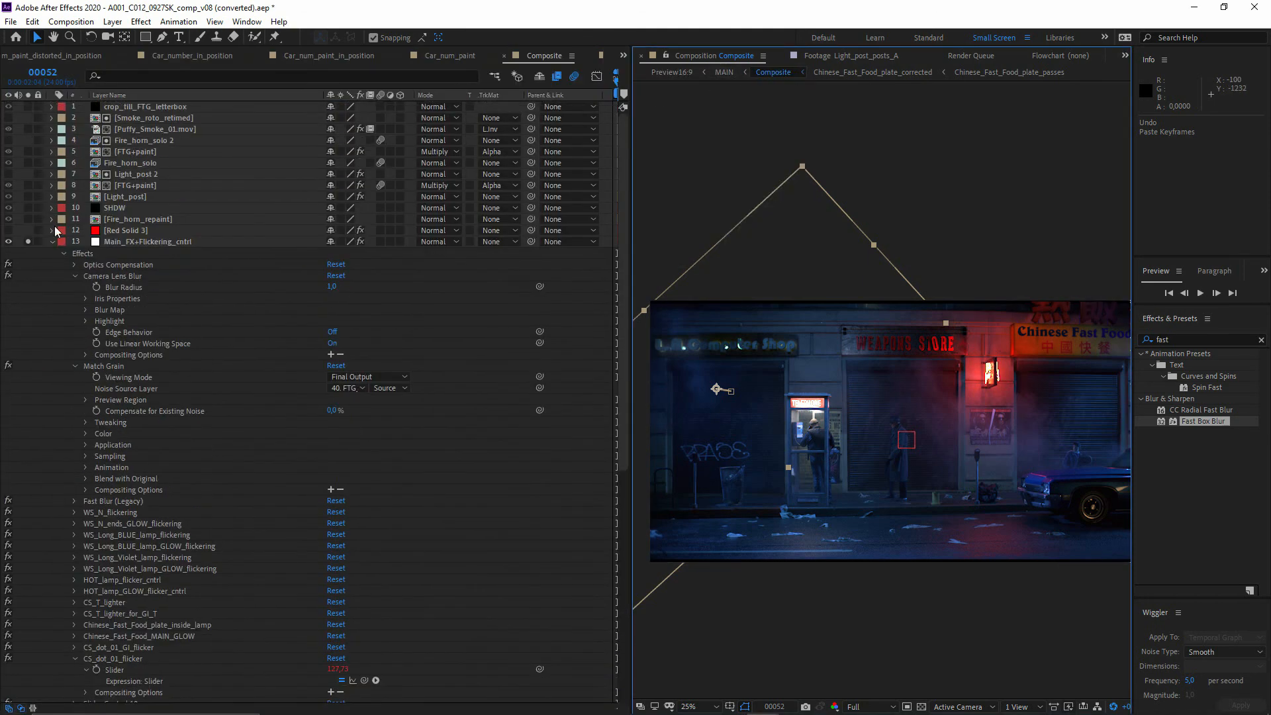
left_click(53, 241)
left_click(157, 241)
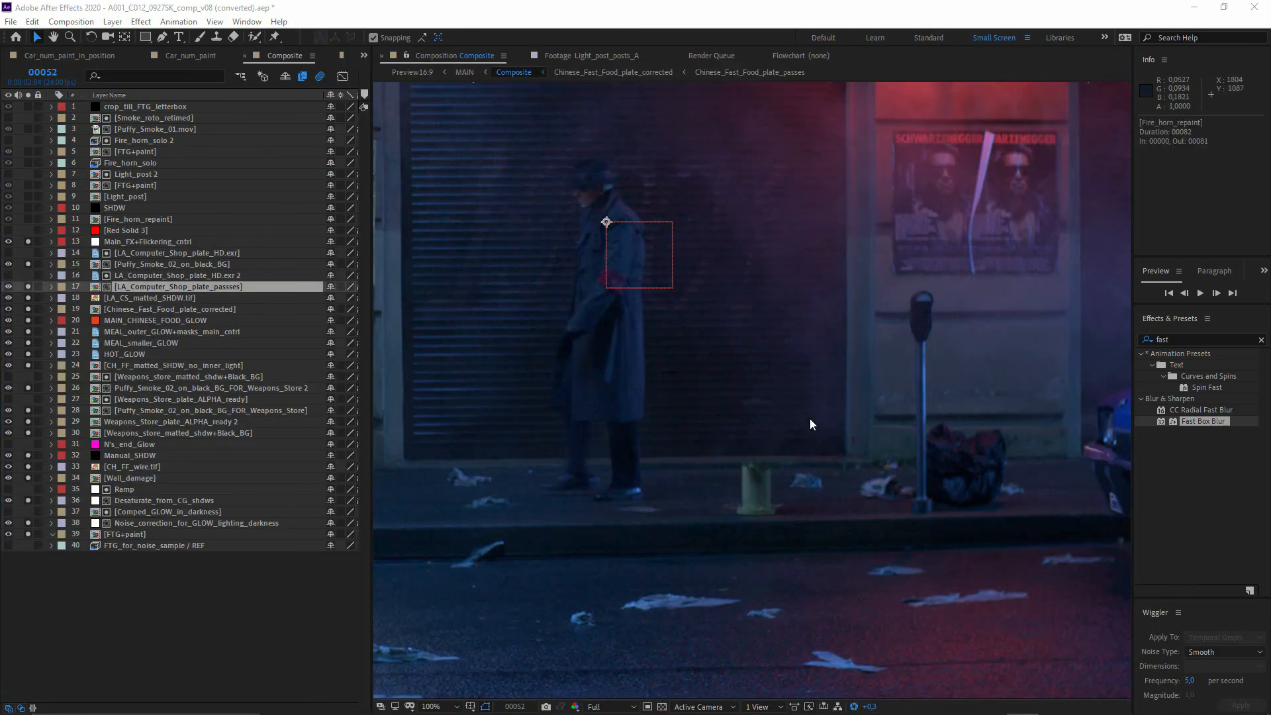
Step: Reveal the source composition of the Fire_horn_repaint layer in the project and rename it Fire_Hydrant_repaint
right_click(137, 221)
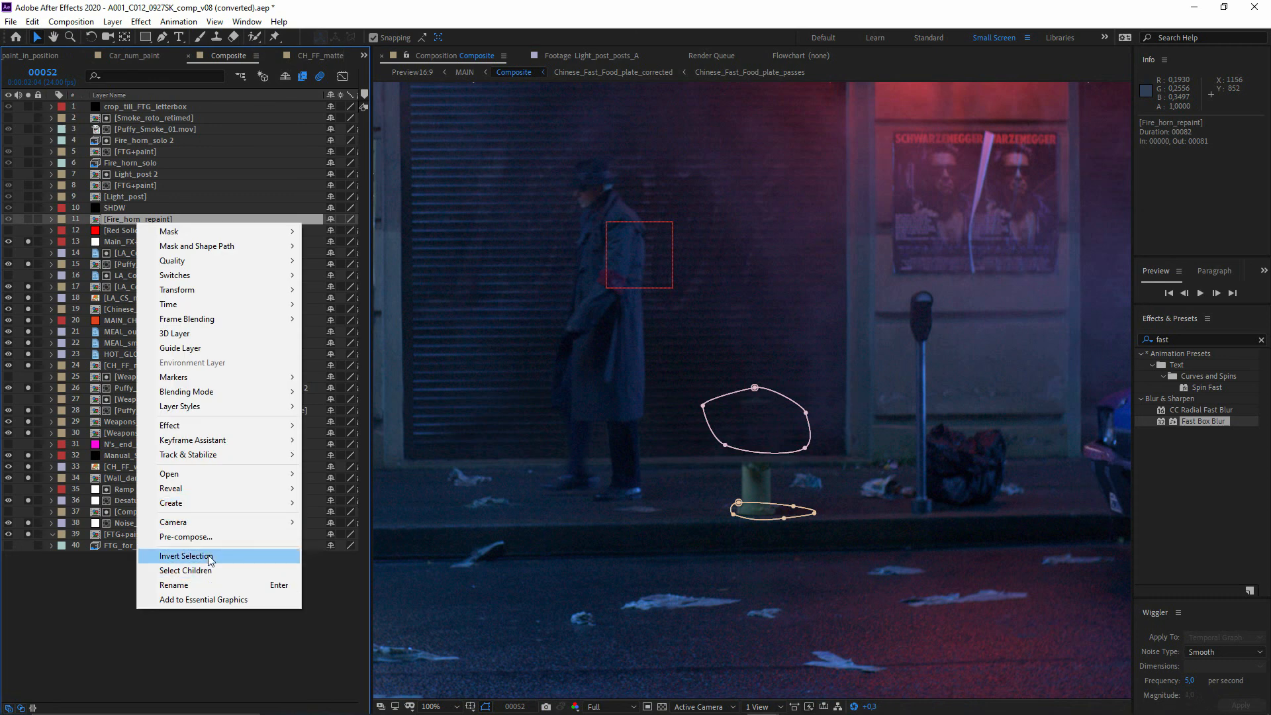
mouse_move(197, 491)
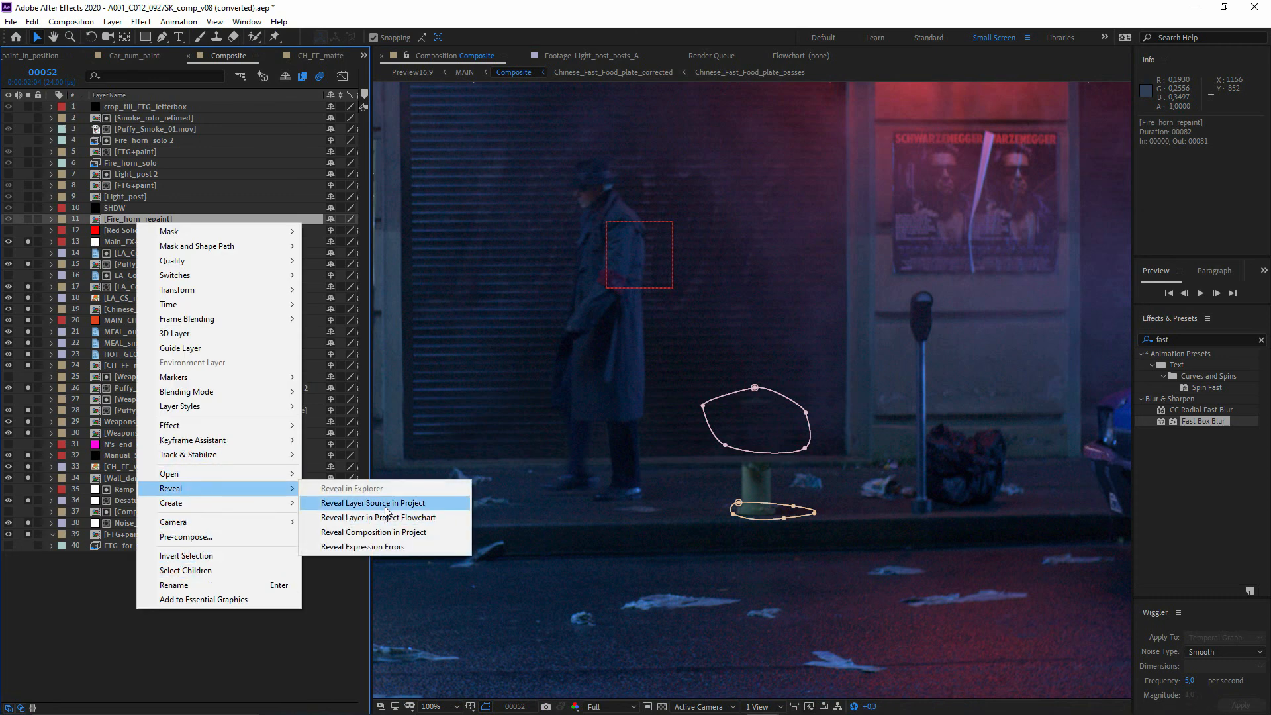
left_click(387, 503)
key("Return")
type("fire hydrant")
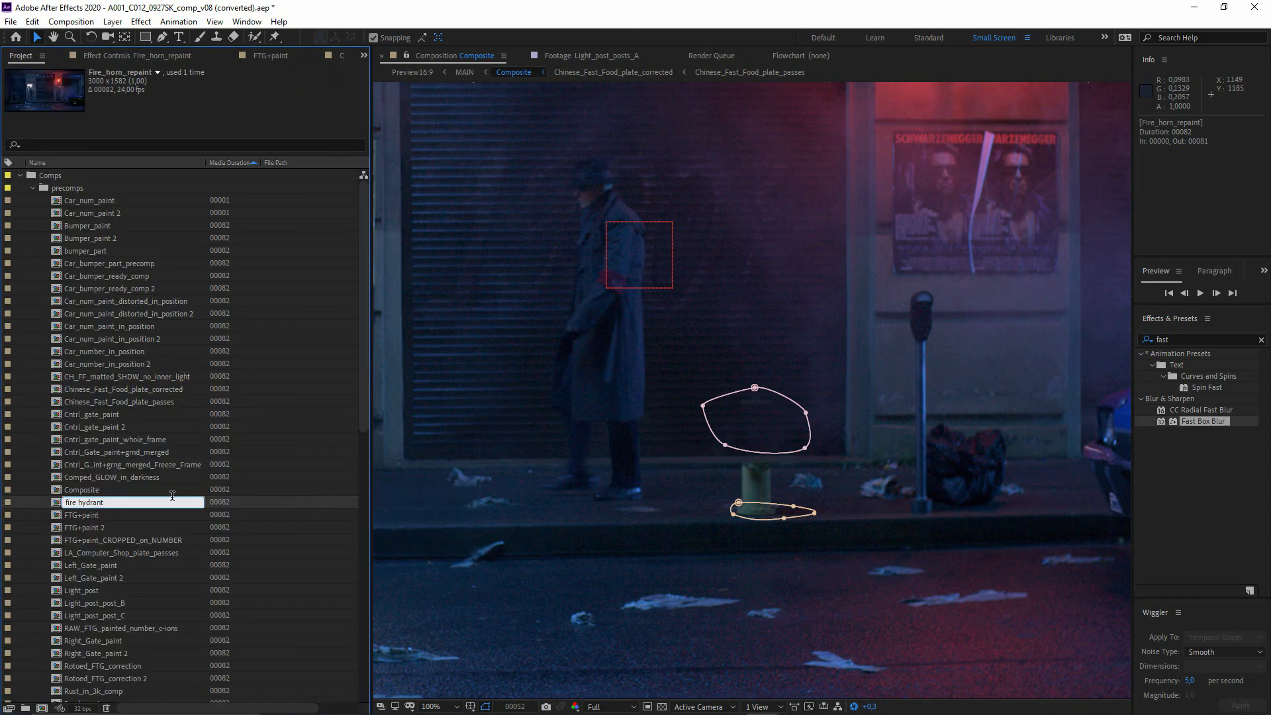
type("_reap")
key("BackSpace")
type("paint")
key("Home")
key("Right")
key("Right")
key("Right")
key("Right")
key("Delete")
type("_")
key("Home")
key("Delete")
type("F")
key("Return")
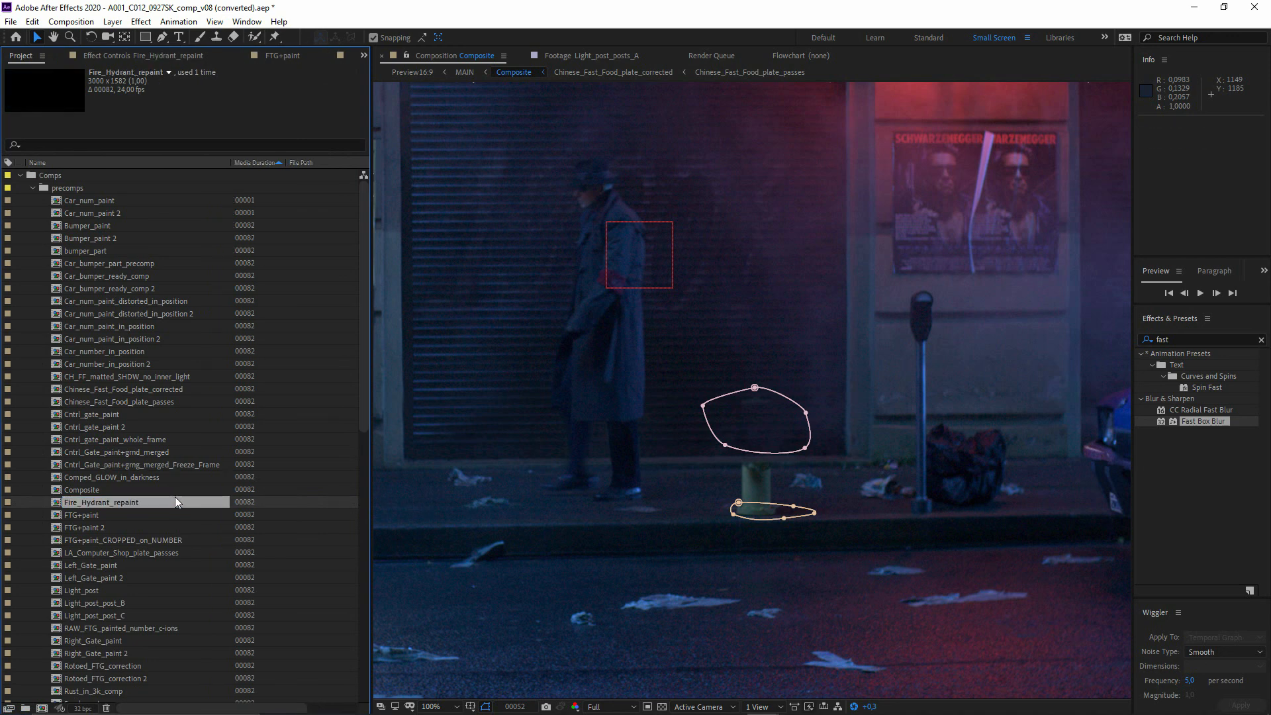
Step: Solo the Fire_Hydrant_repaint layer in Composite and examine its masked areas around the hydrant, moving the playhead to frame 41
left_click(272, 56)
scroll(274, 62, "down", 6)
left_click(29, 219)
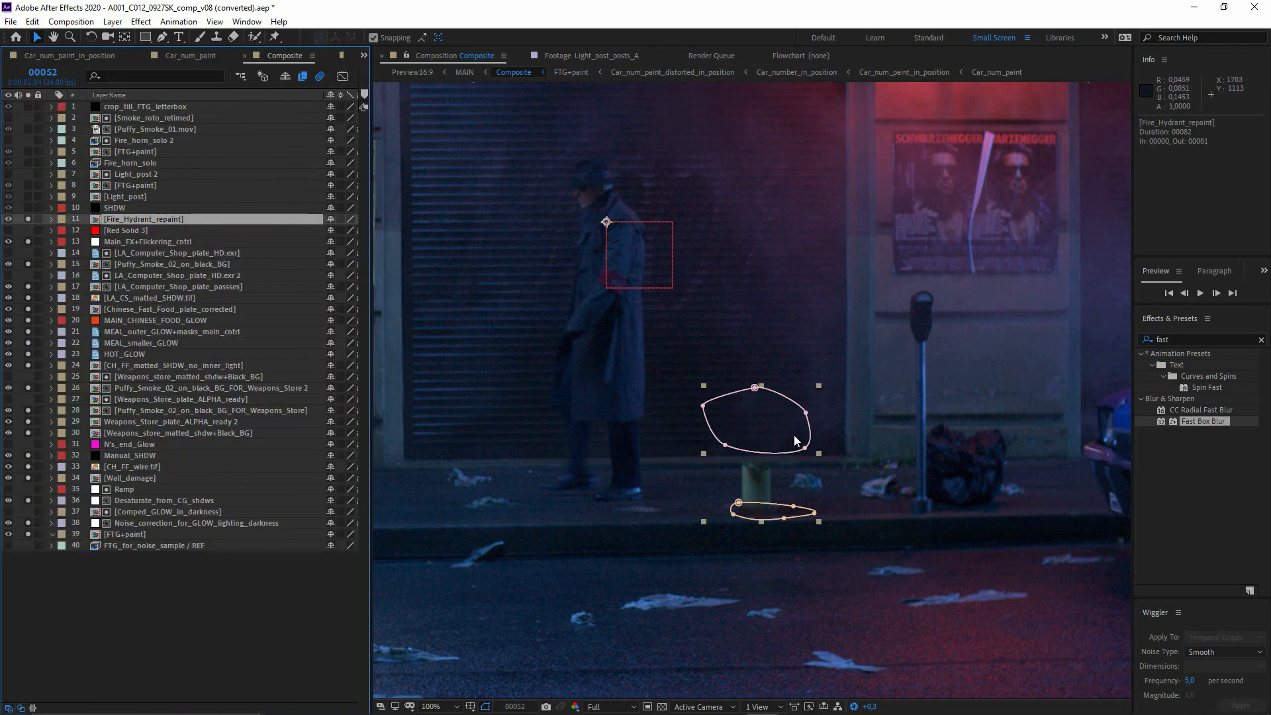
scroll(768, 487, "up", 1)
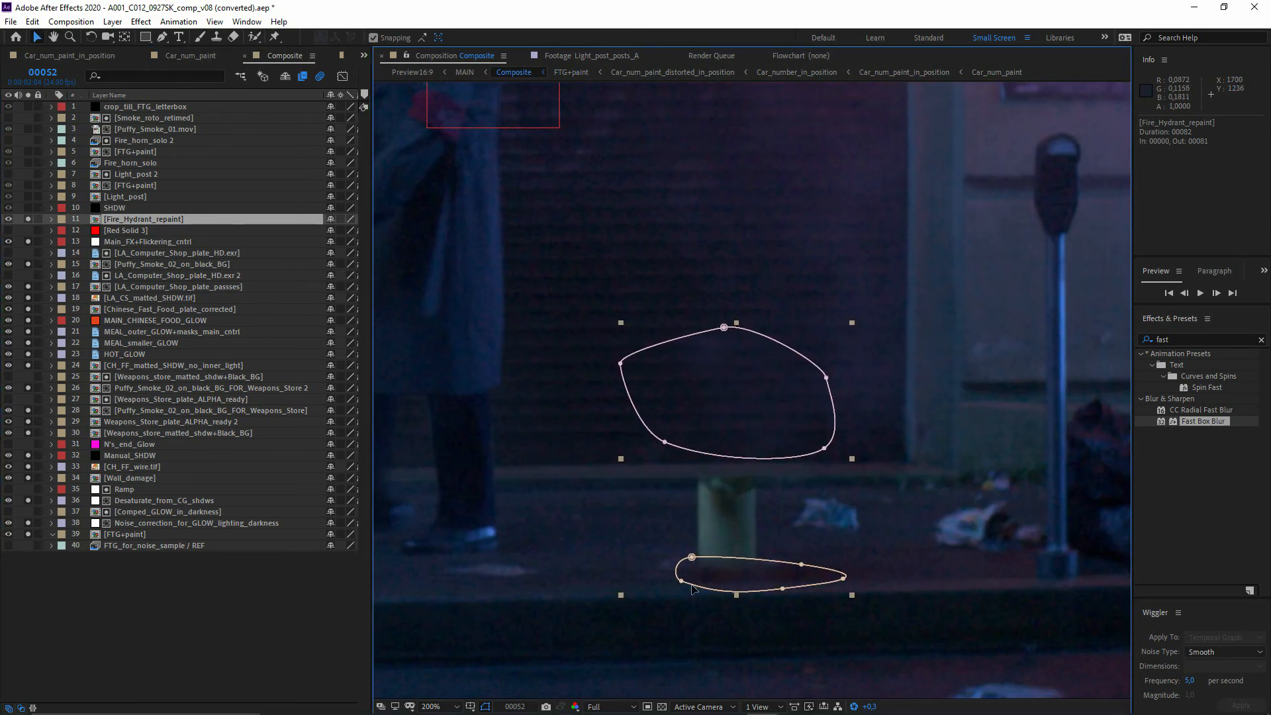
left_click(509, 478)
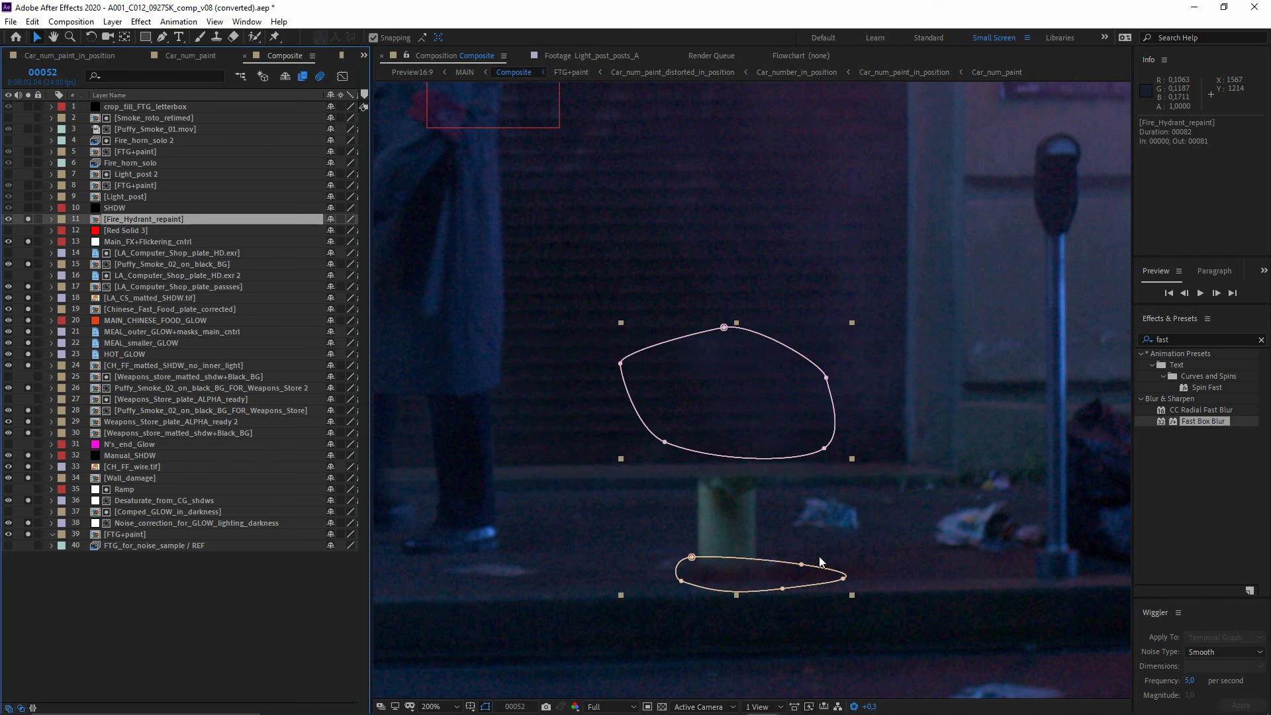
left_click(152, 231)
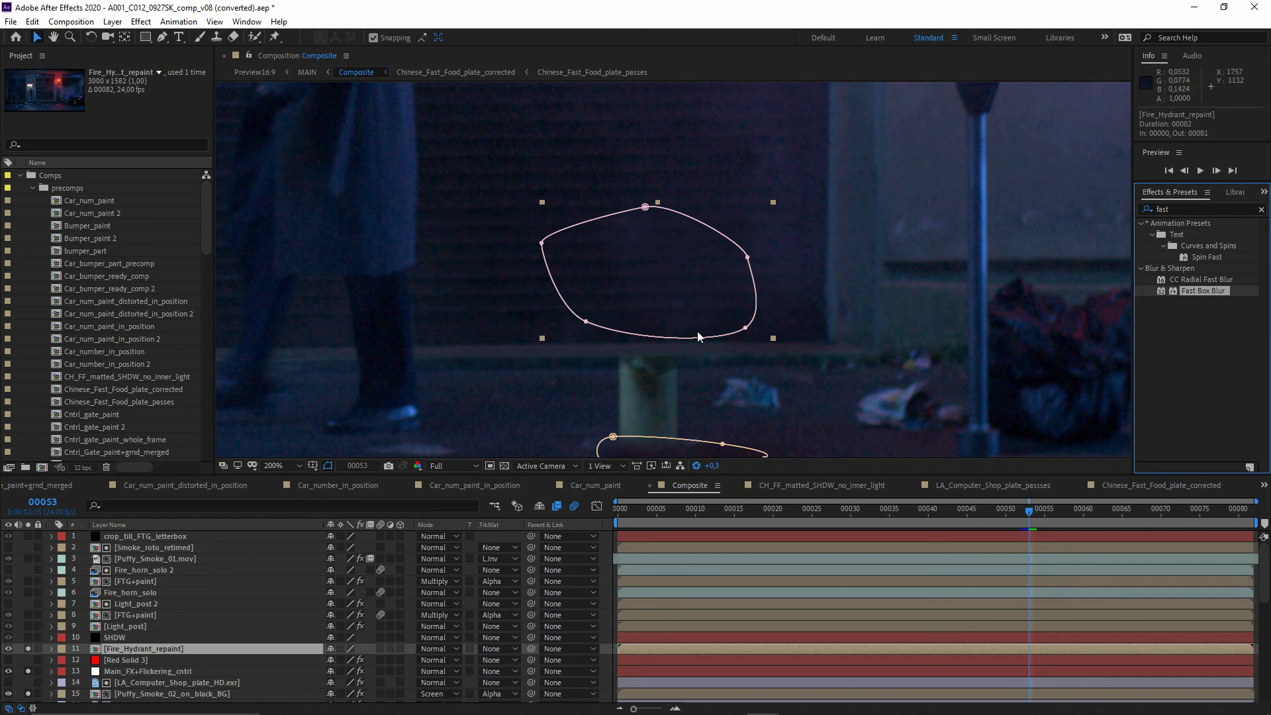
left_click(938, 510)
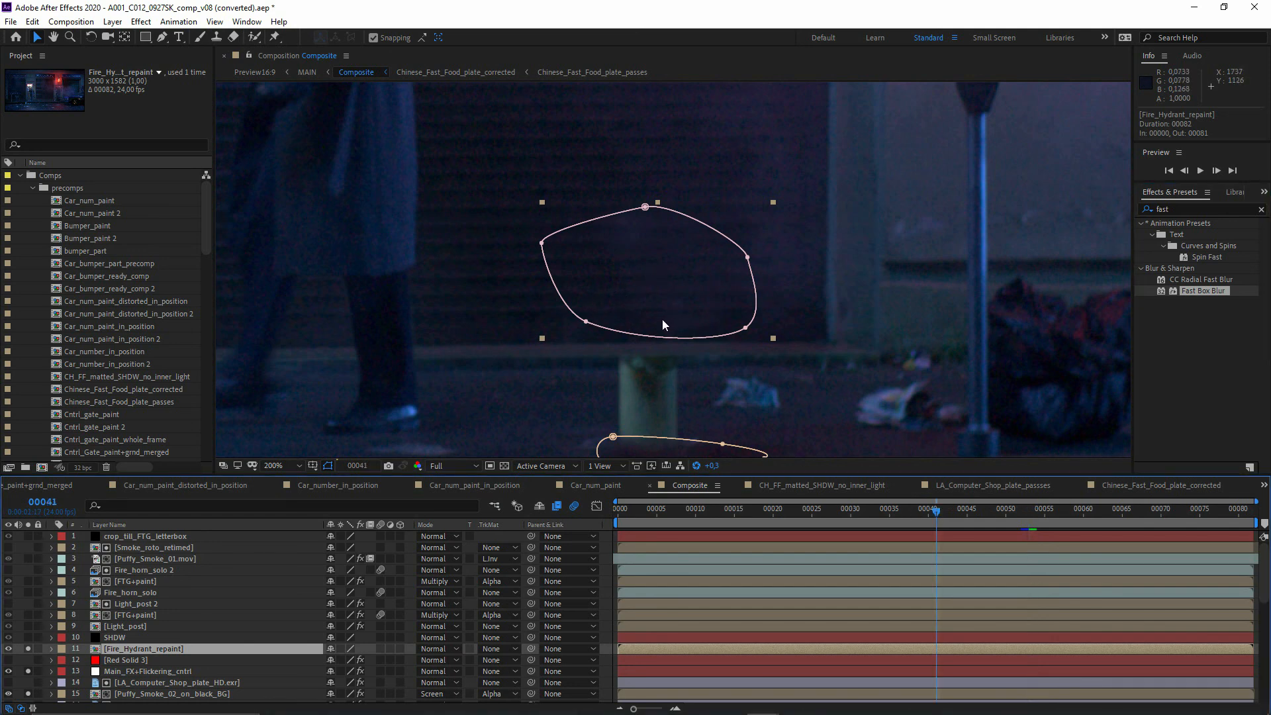
Step: Solo and select layer 9, Light_post, above the repainted street
left_click(84, 626)
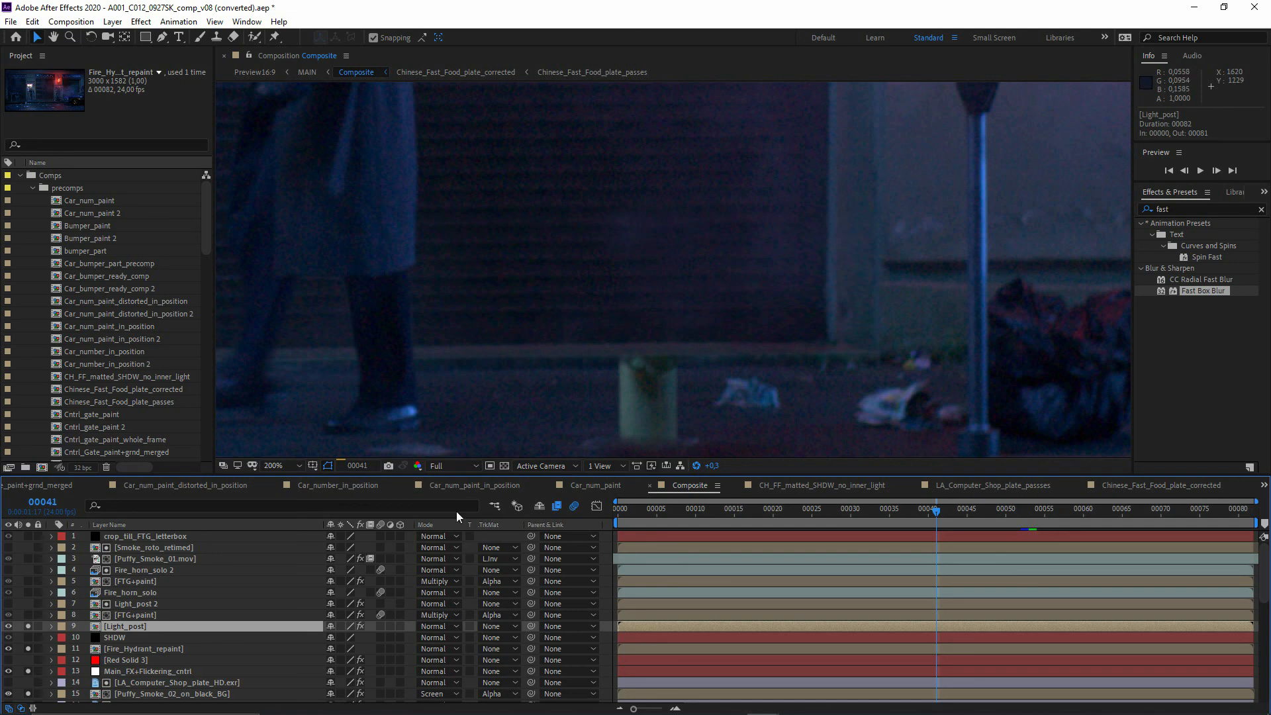
left_click(25, 613)
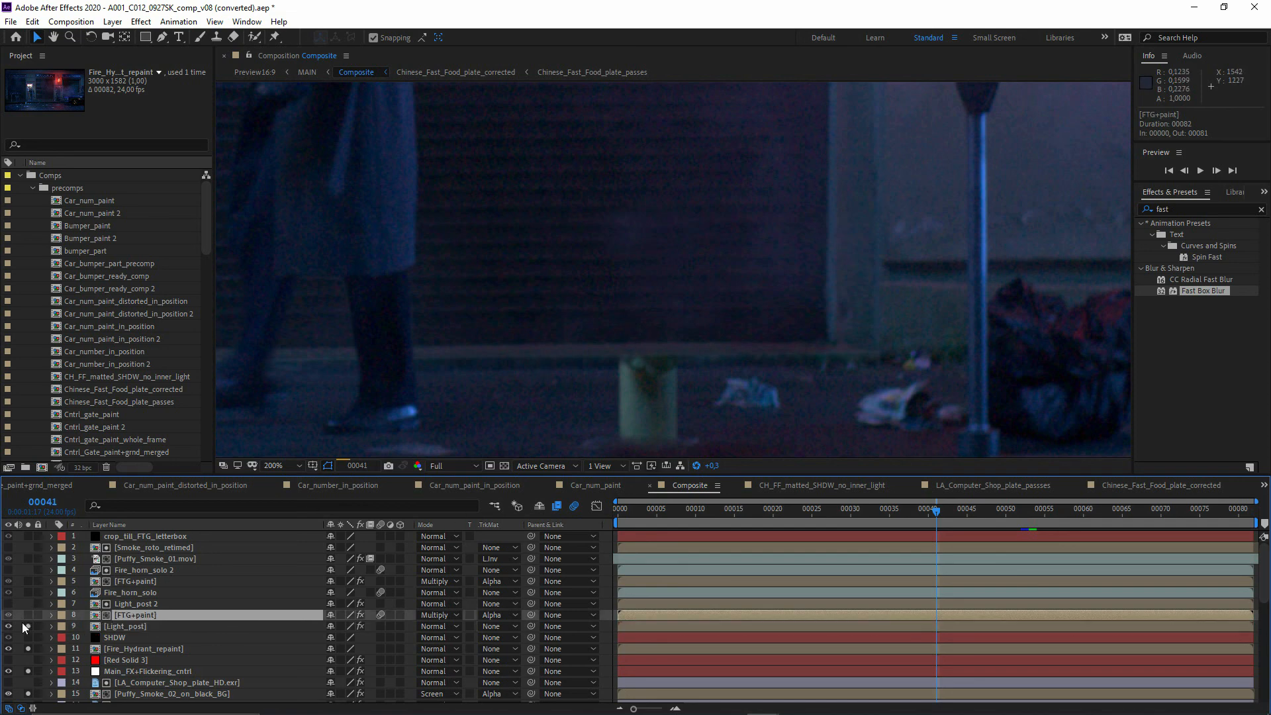
left_click(149, 626)
scroll(600, 323, "down", 2)
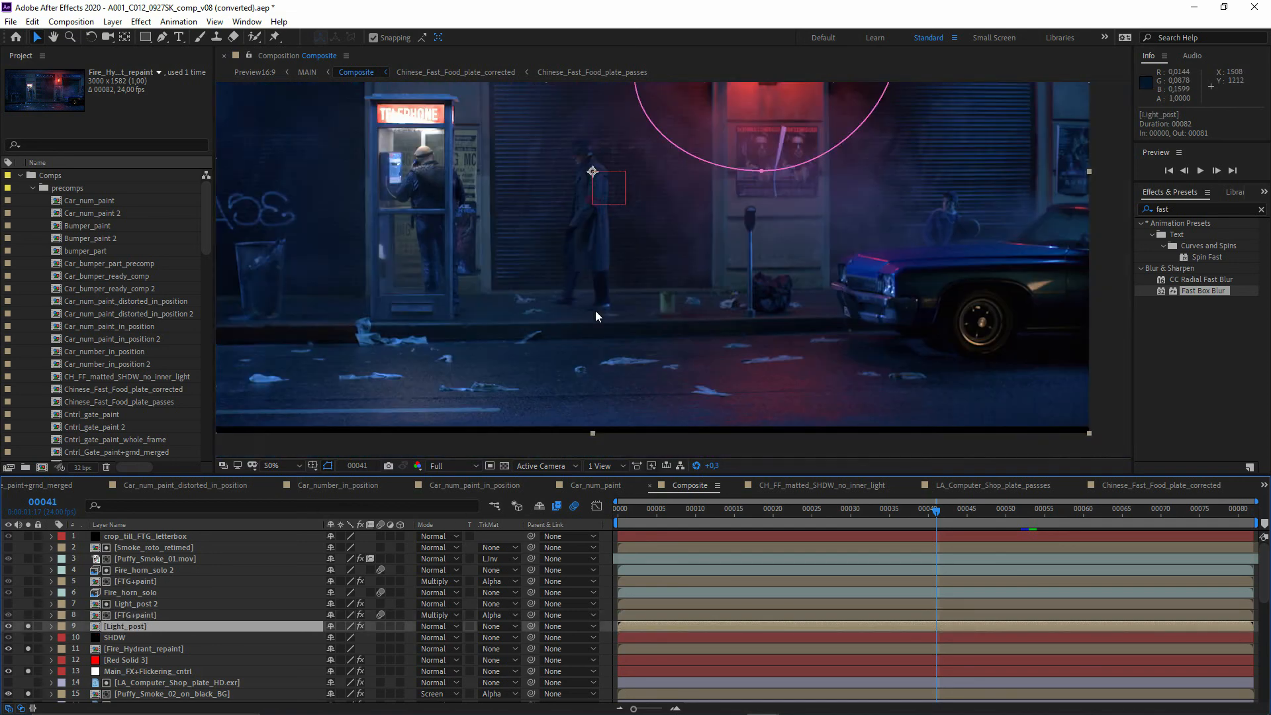
Step: Examine the added light post along its full height against the storefronts, sidewalk and walking man
key("h")
left_click_drag(595, 311, 546, 427)
scroll(644, 411, "up", 1)
key("space")
left_click_drag(649, 272, 701, 43)
left_click_drag(689, 274, 681, 695)
key("space")
left_click_drag(621, 353, 619, 416)
scroll(645, 394, "down", 1)
key("space")
scroll(595, 294, "up", 1)
key("space")
left_click_drag(596, 295, 602, 202)
scroll(602, 201, "down", 1)
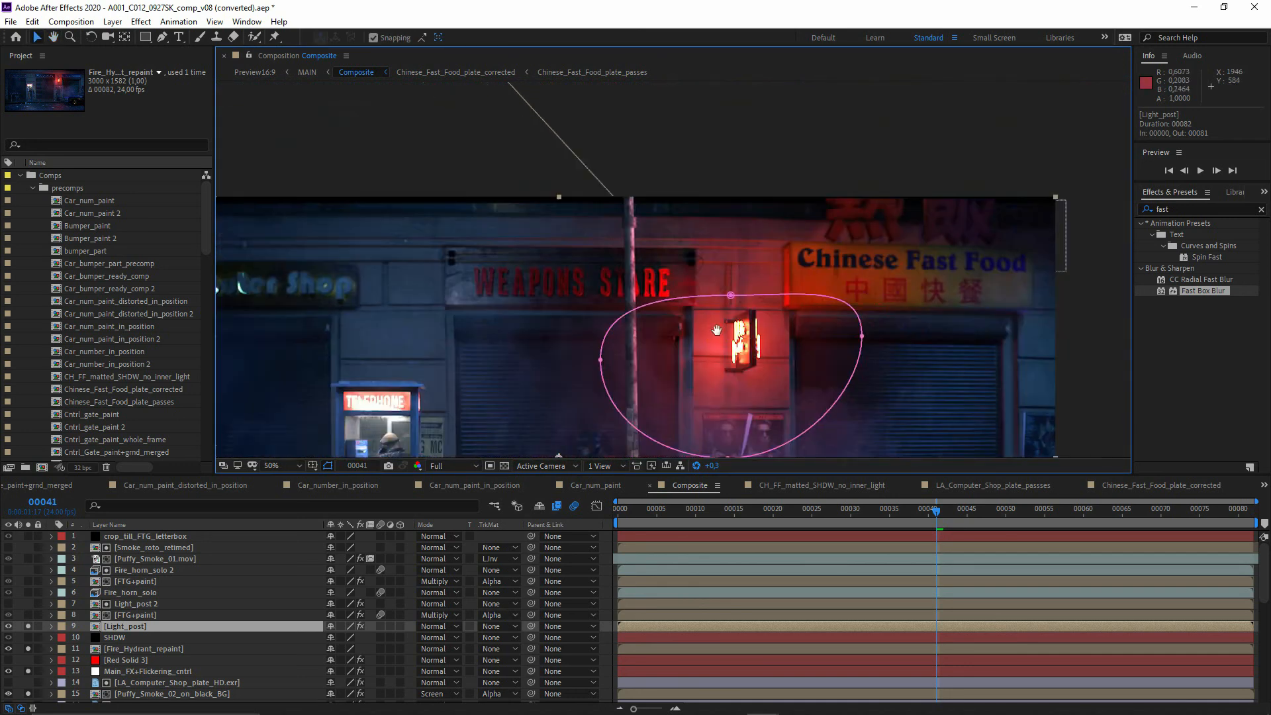
left_click_drag(671, 424, 668, 244)
left_click_drag(669, 329, 660, 363)
key("space")
left_click_drag(565, 337, 597, 288)
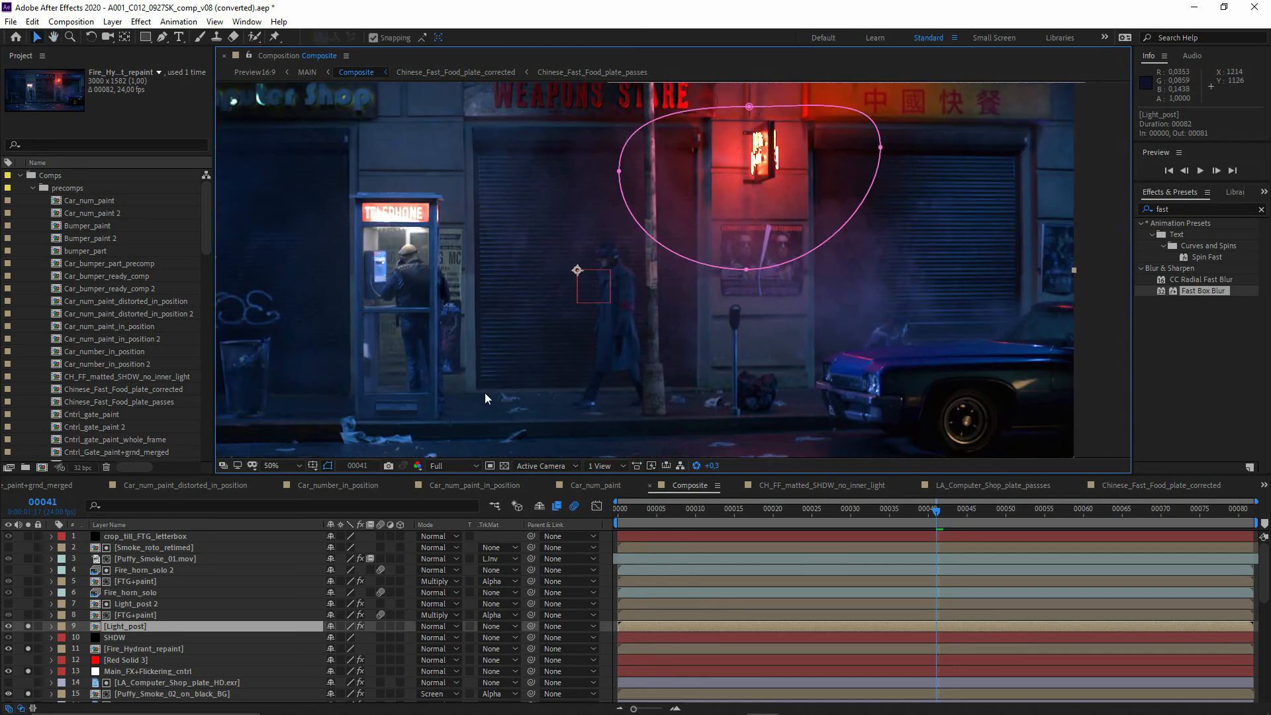
Step: Open the Light_post composition and examine the post's surface up close
double_click(125, 626)
scroll(622, 252, "up", 2)
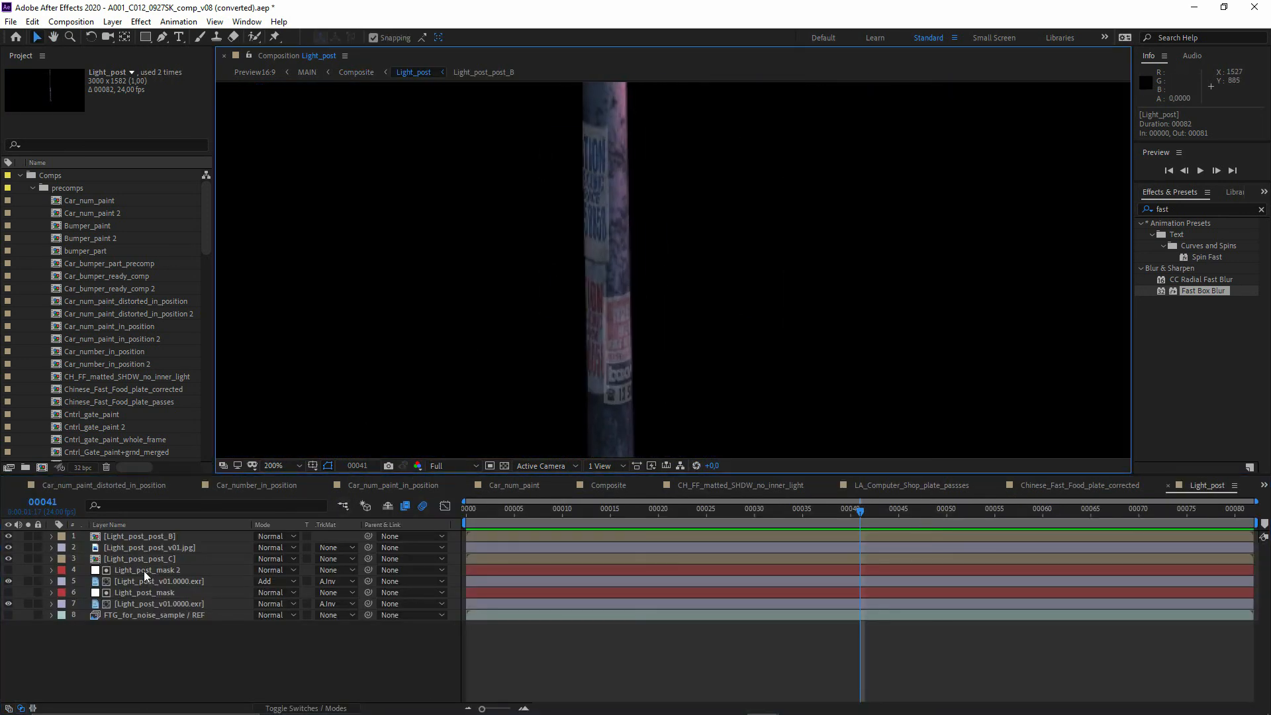
Step: Toggle solo on the Light_post_post_C layer and select the Light_post_v01.0000.exr layer blended with Add
left_click(28, 558)
left_click(184, 562)
left_click(28, 558)
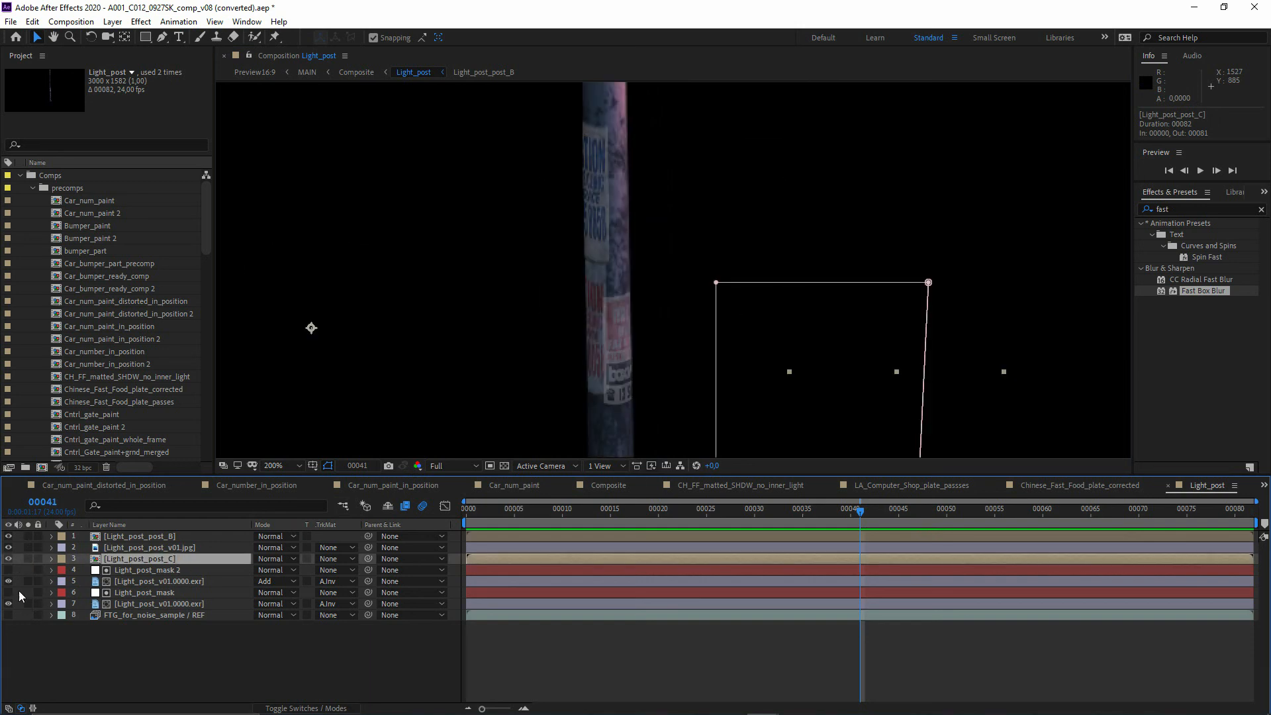
left_click(171, 581)
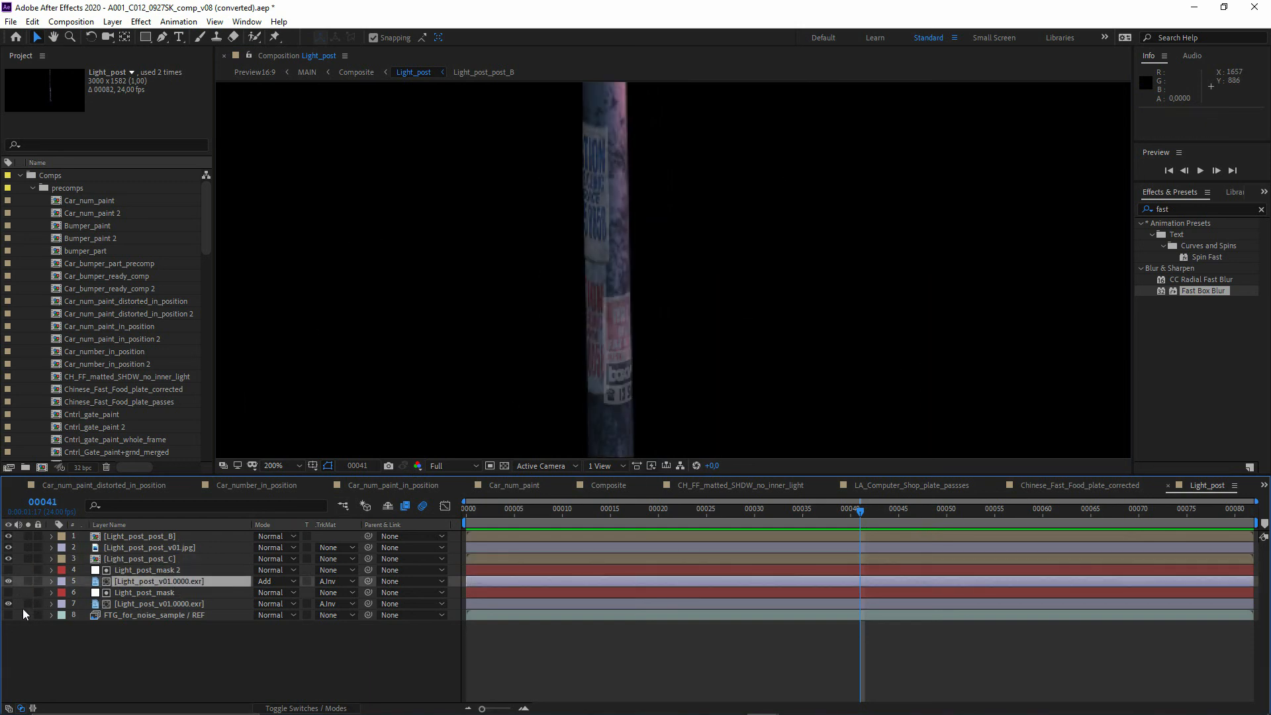
Step: Return to the Composite composition, solo and select the Fire_horn_solo layer, and examine the hydrant up close
left_click(356, 72)
left_click(125, 605)
left_click(132, 593)
left_click_drag(332, 393, 492, 356)
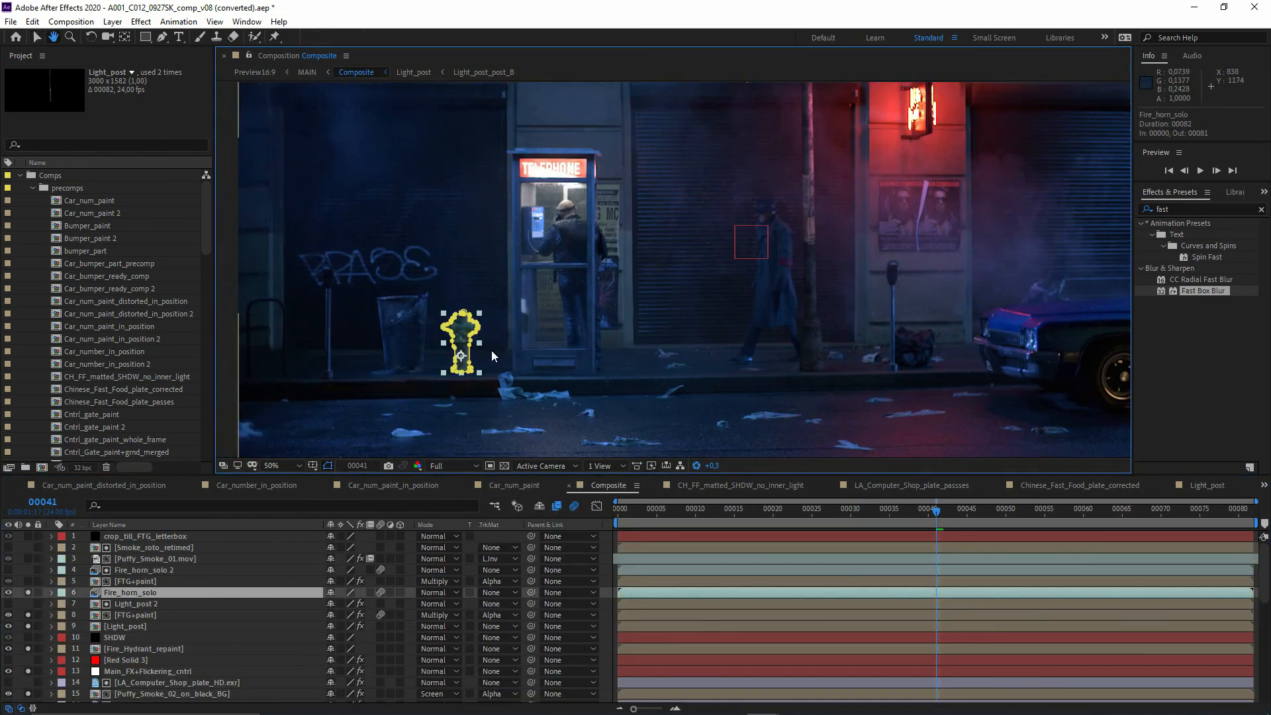
scroll(360, 355, "up", 2)
left_click_drag(361, 355, 1068, 108)
scroll(427, 336, "down", 1)
left_click_drag(471, 372, 629, 398)
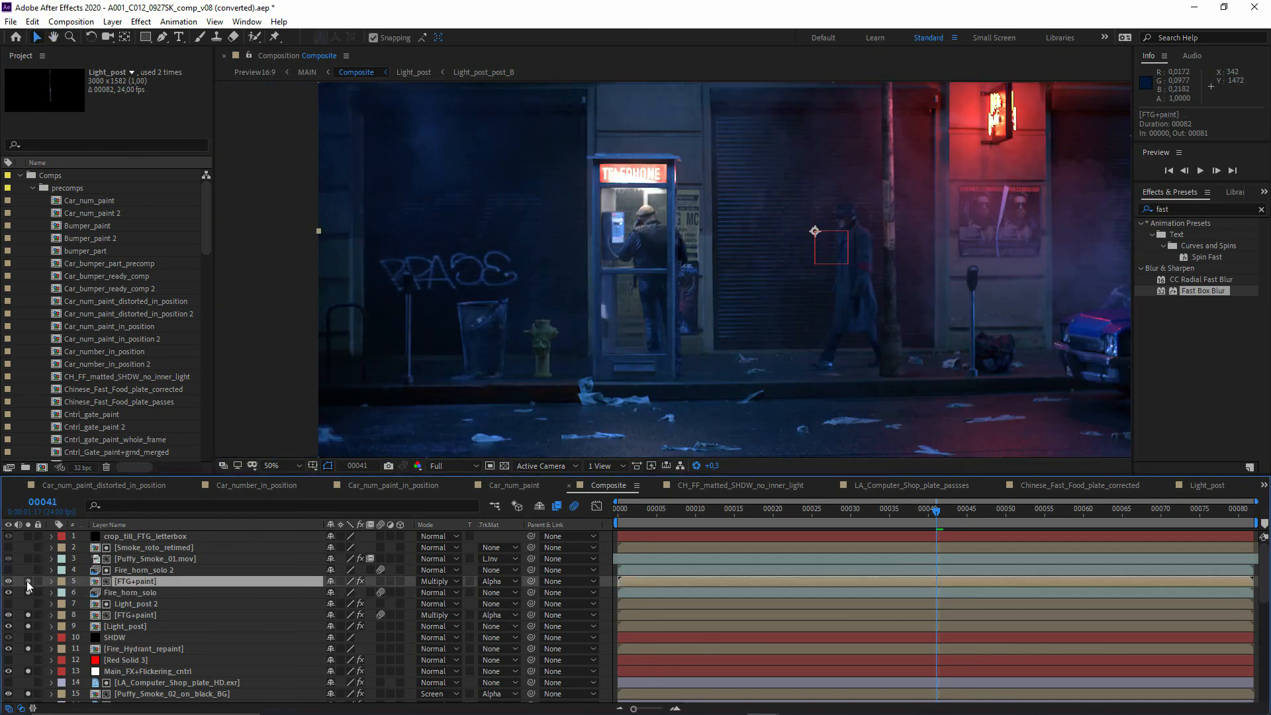
Step: Solo layer 5, FTG+paint, and layer 3, Puffy_Smoke_01.mov, and examine their effect across the whole street
left_click(28, 582)
left_click(29, 581)
left_click(136, 559)
left_click(27, 560)
left_click_drag(824, 382, 391, 467)
left_click_drag(704, 420, 905, 426)
scroll(786, 409, "down", 1)
mouse_move(741, 401)
left_mouse_down()
mouse_move(729, 374)
mouse_move(755, 382)
left_mouse_up()
Step: Inspect the crop_till_FTG_letterbox layer, turn off solo on all layers, and clear the selection to show the complete composite
left_click(135, 536)
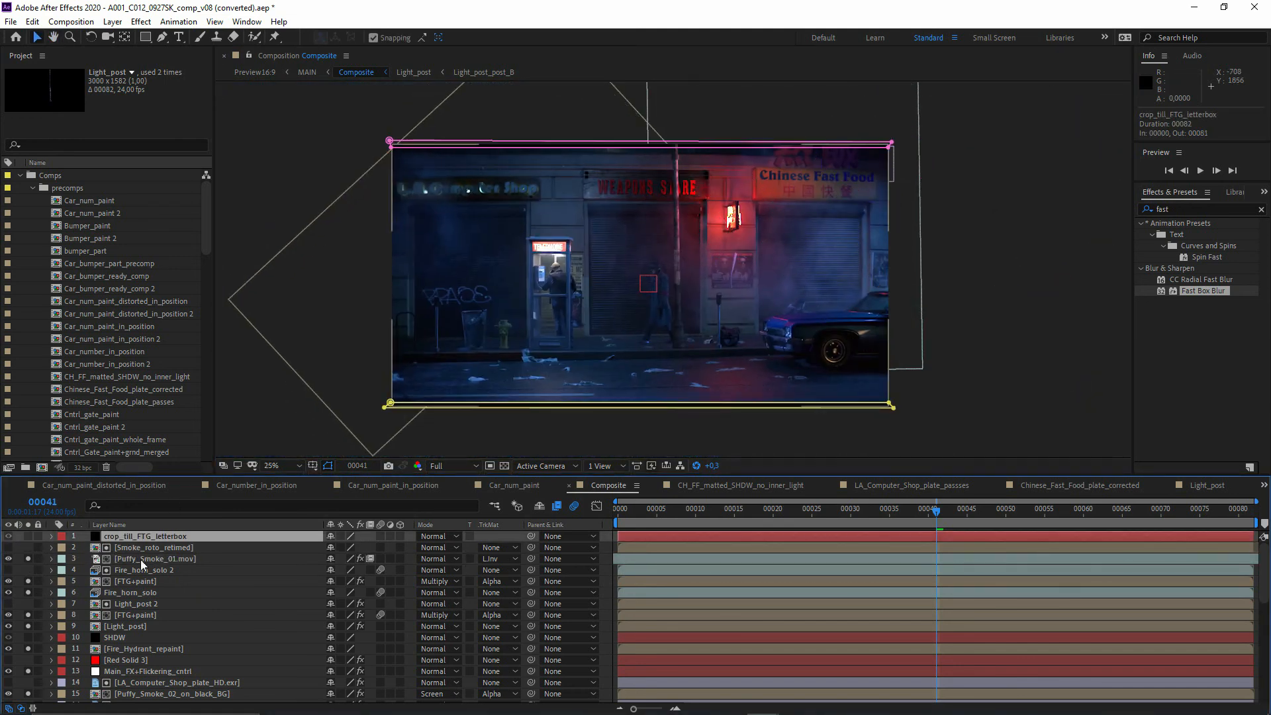
left_click(145, 560)
key("ctrl+a")
left_click(27, 580)
key("F2")
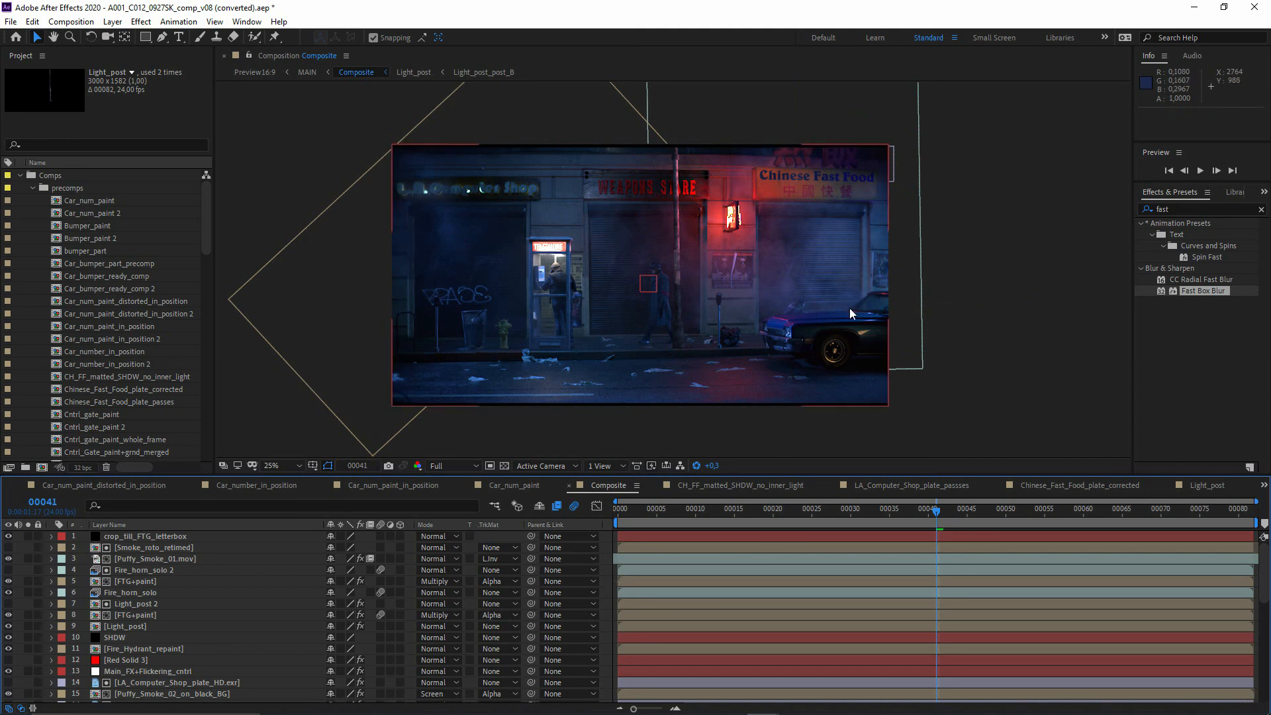
scroll(817, 320, "up", 2)
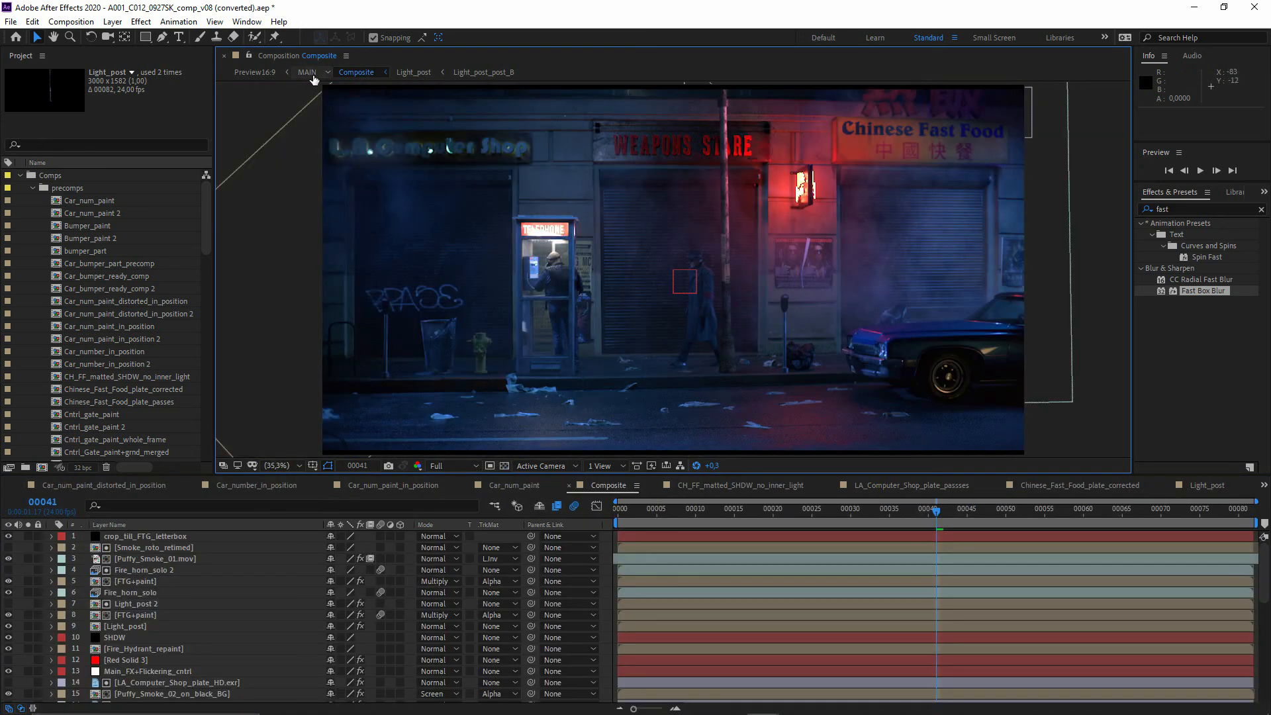
Step: Open the MAIN composition and view the full street frame with the CG_blend layer above Composite
left_click(313, 75)
scroll(681, 267, "down", 1)
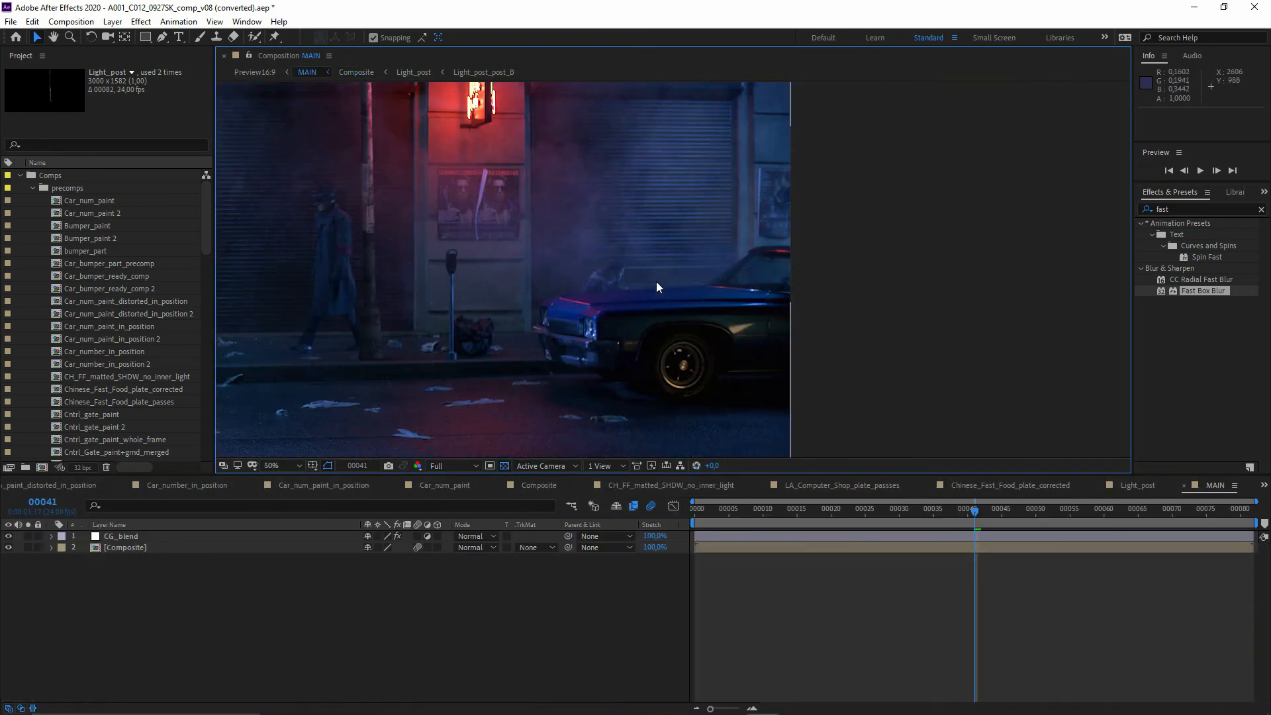
left_click_drag(535, 323, 823, 341)
scroll(824, 341, "down", 1)
key("v")
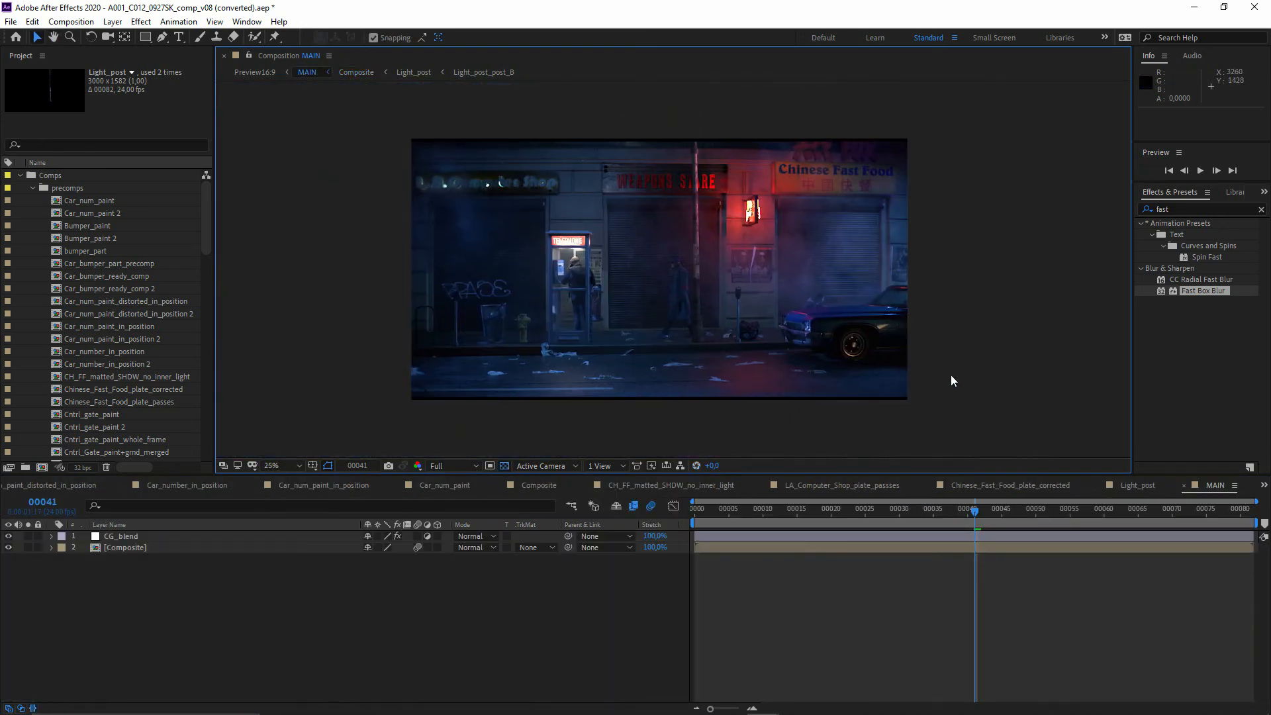
Step: Open the Preview16:9 composition and frame the whole final street shot at 50% zoom
left_click(254, 73)
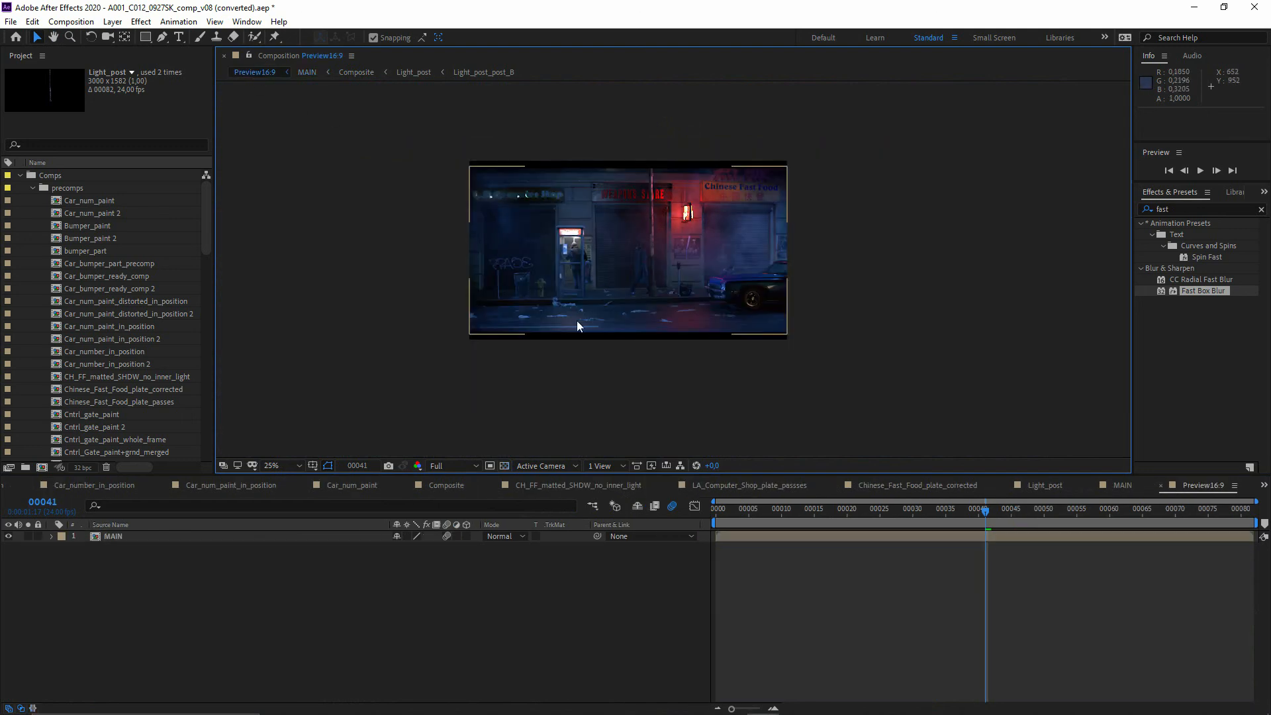
scroll(575, 321, "up", 1)
left_click_drag(573, 323, 642, 362)
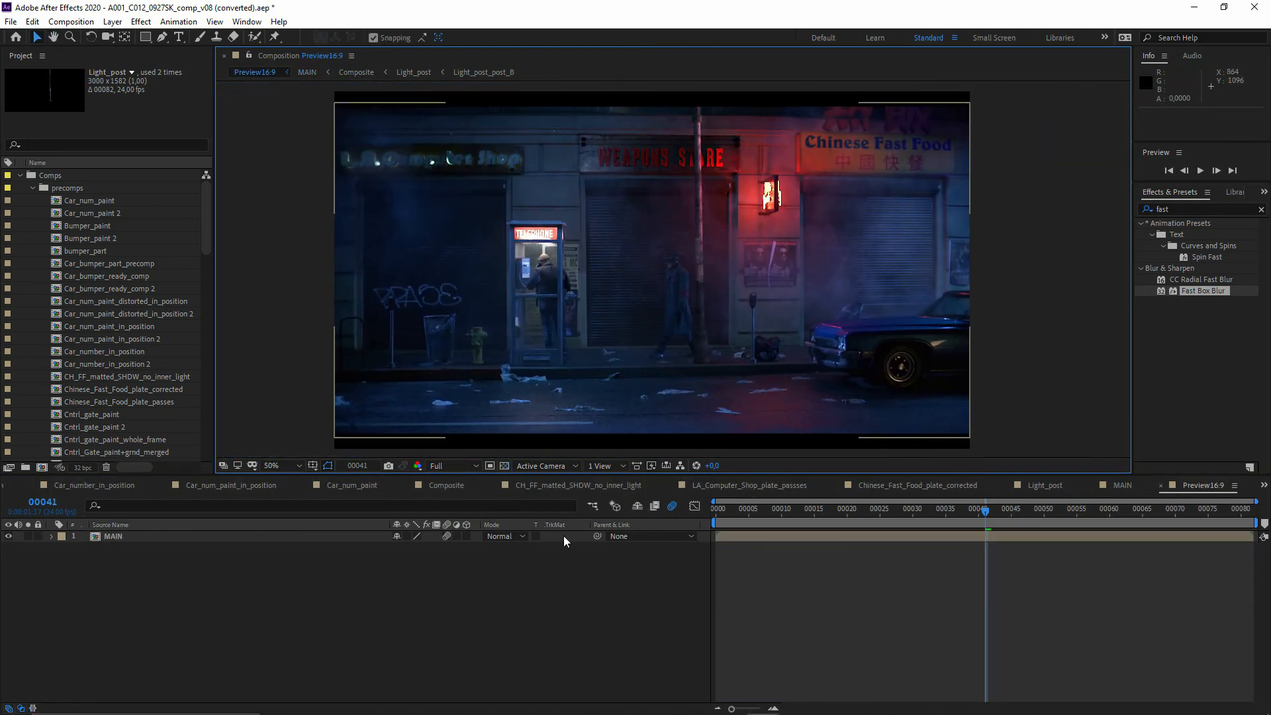